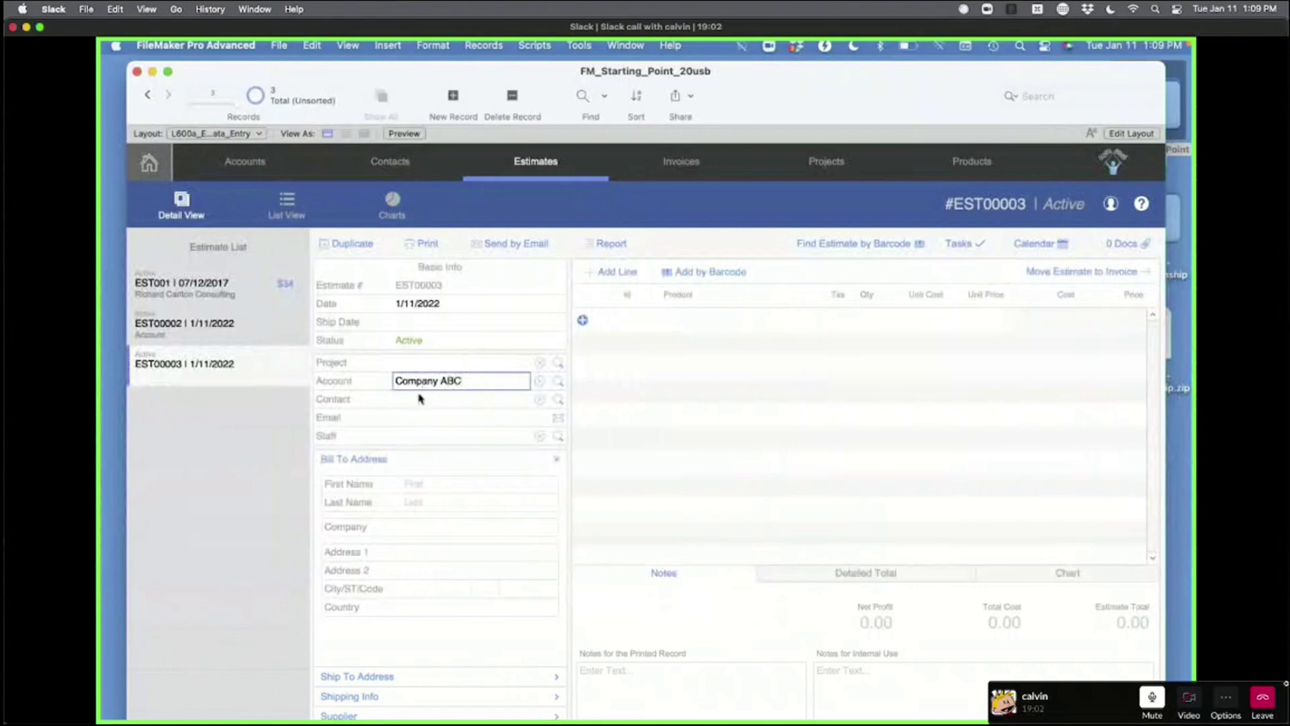
- Fill in the contact on estimate EST00003, replacing the entered full name with the Richard Carlton Consulting supervisor found through the contact search
{"action": "type", "text": "John Doe"}
{"action": "left_click", "coordinate": [374, 424]}
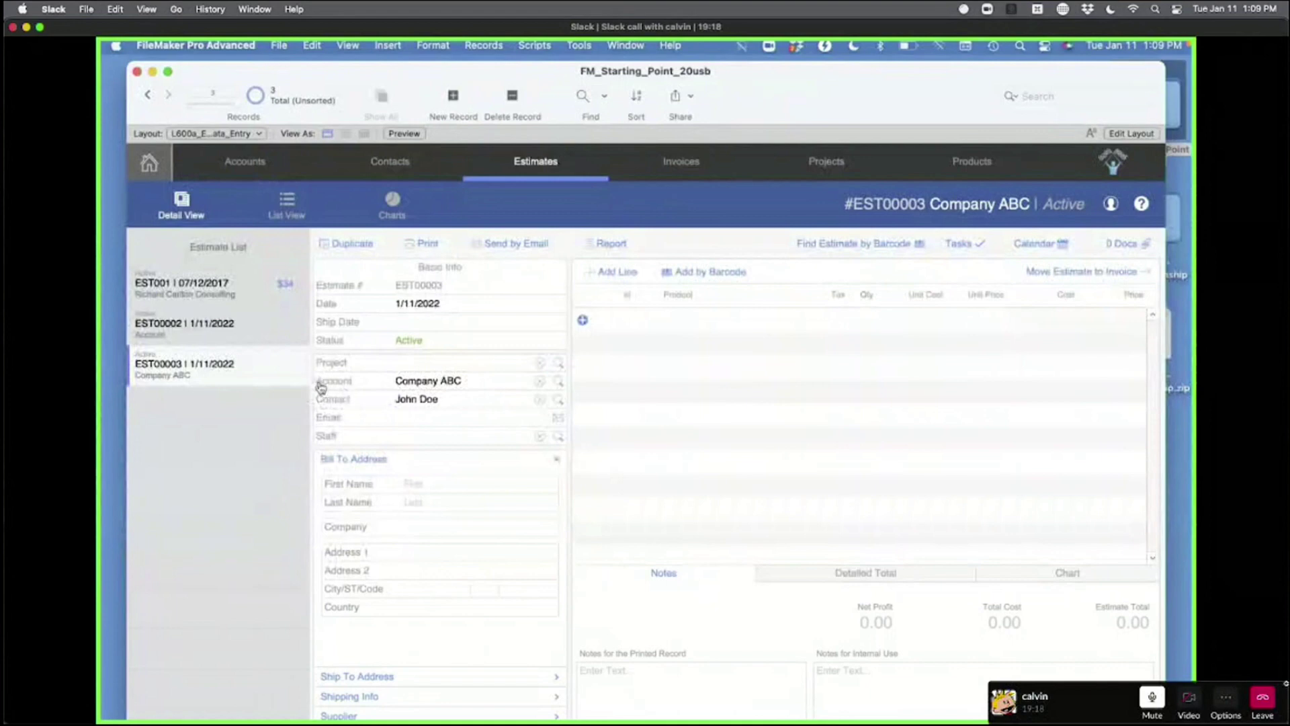
{"action": "left_click", "coordinate": [557, 400]}
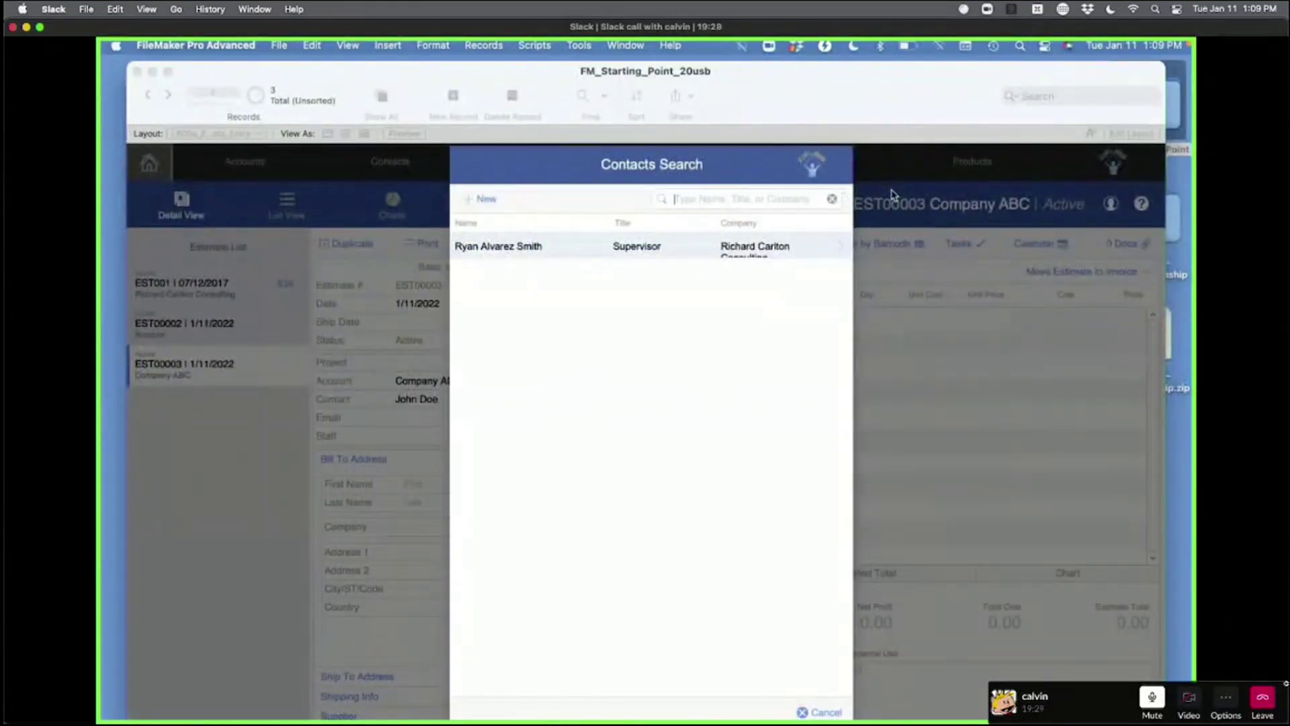
{"action": "left_click", "coordinate": [512, 249]}
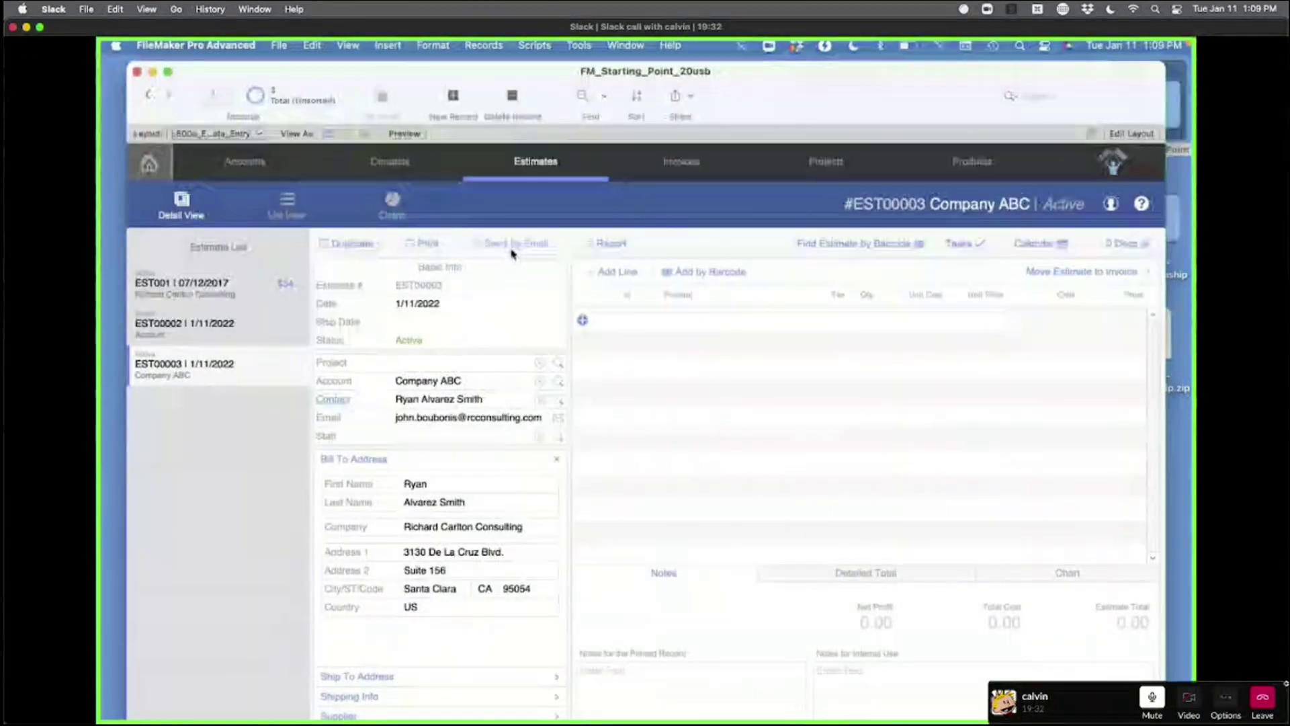
- Open the linked contact record, go through its related estimates, and return to estimate EST00003
{"action": "left_click", "coordinate": [341, 405]}
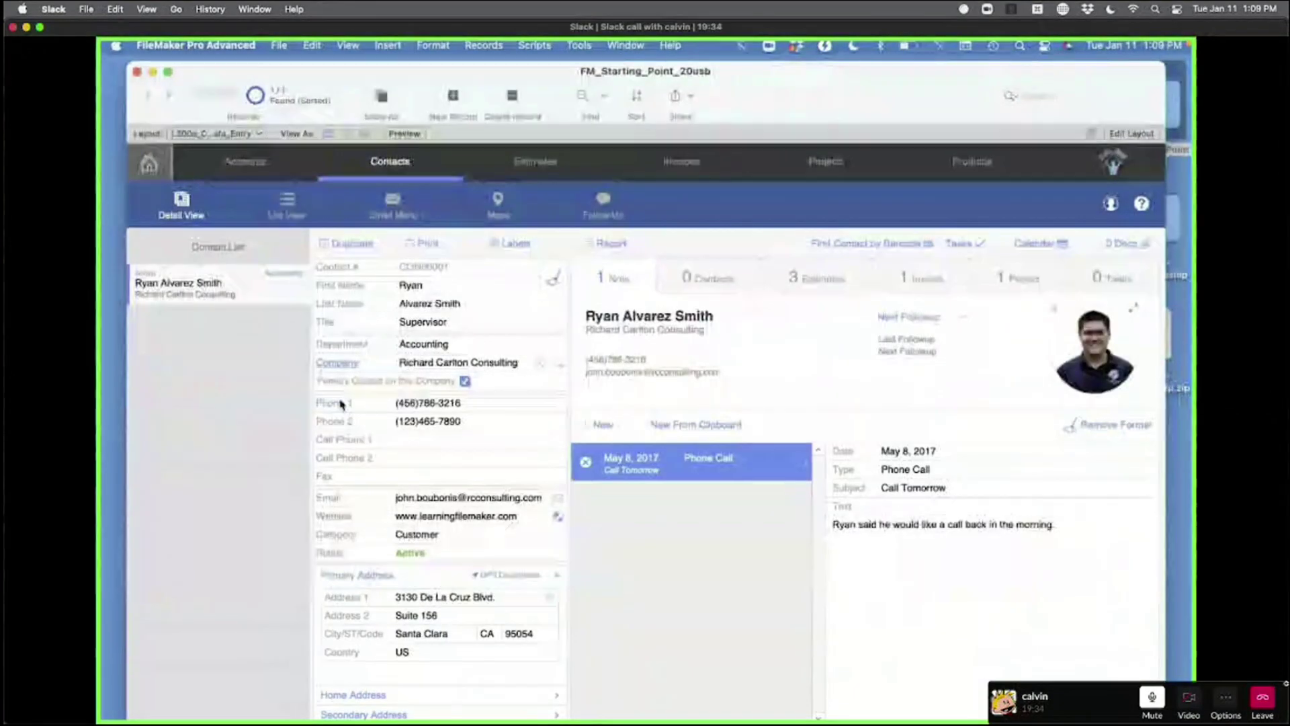
{"action": "left_click", "coordinate": [816, 278]}
{"action": "left_click", "coordinate": [731, 361]}
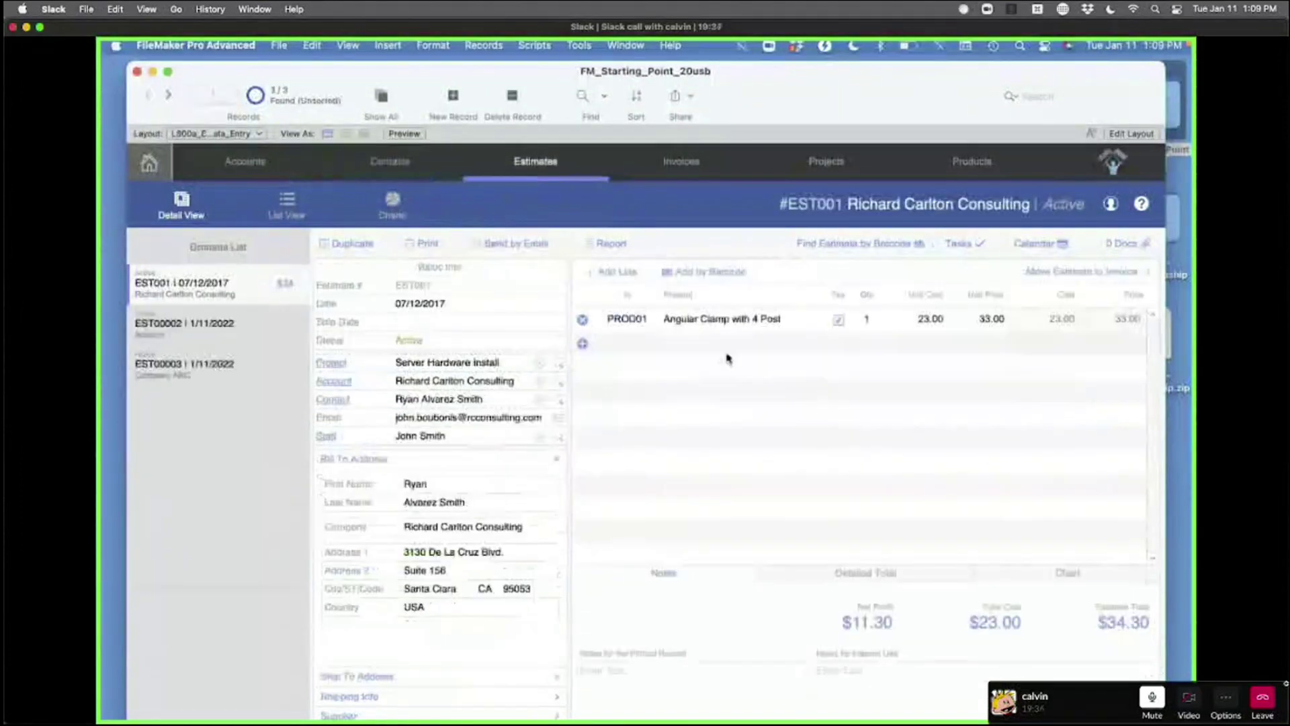
{"action": "left_click", "coordinate": [215, 372]}
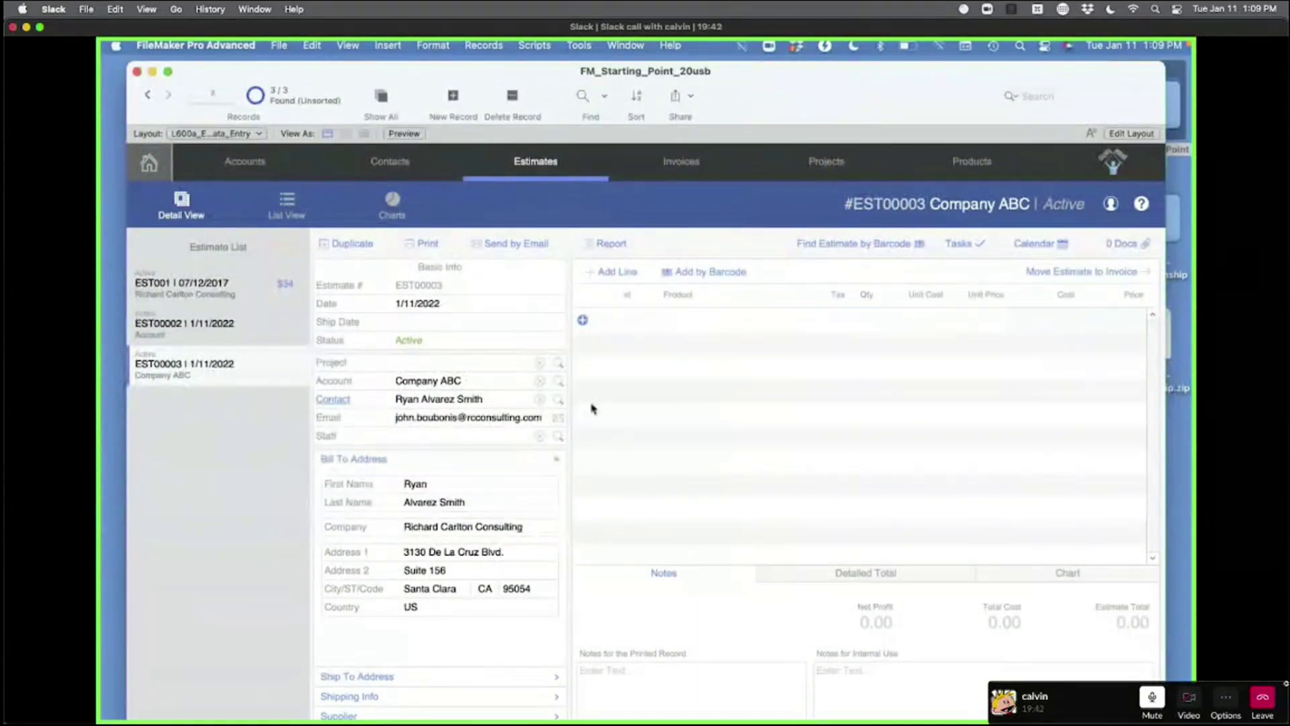
- Search the contacts by first name and assign the matching Richard Carlton Consulting contact to estimate EST00003
{"action": "left_click", "coordinate": [558, 401]}
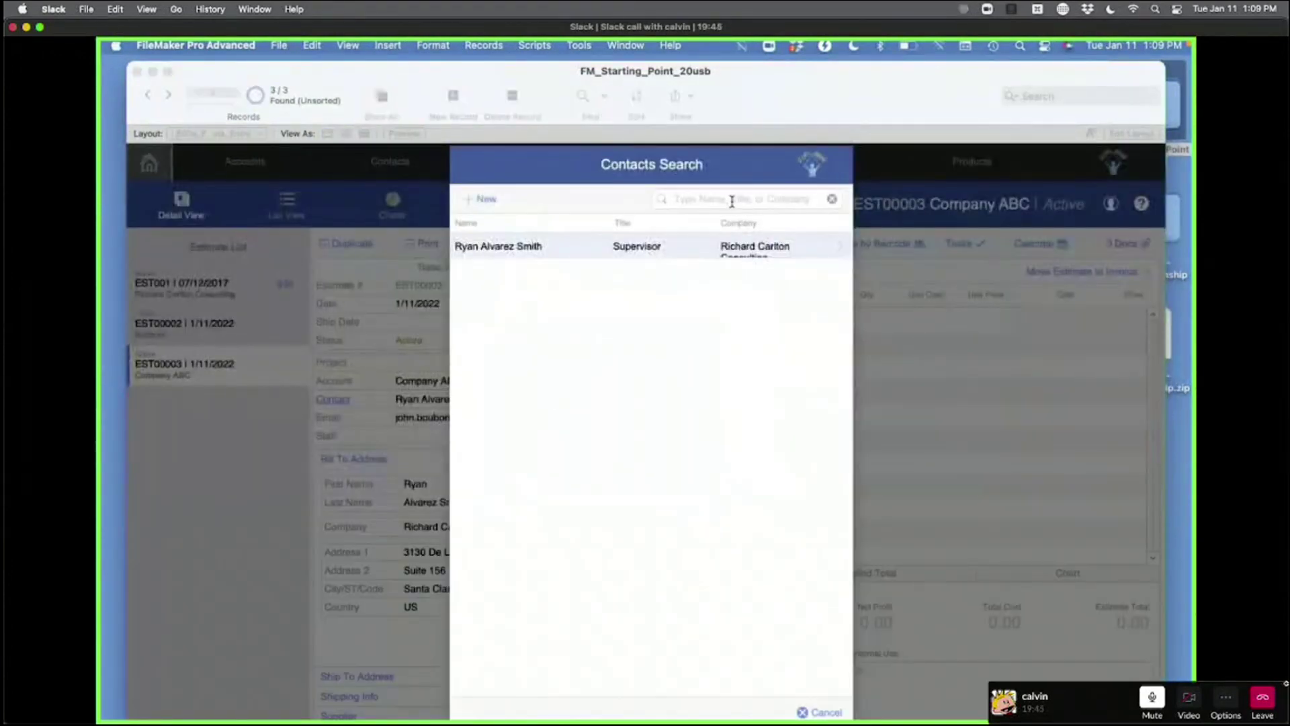
{"action": "type", "text": "ryan"}
{"action": "left_click", "coordinate": [721, 247]}
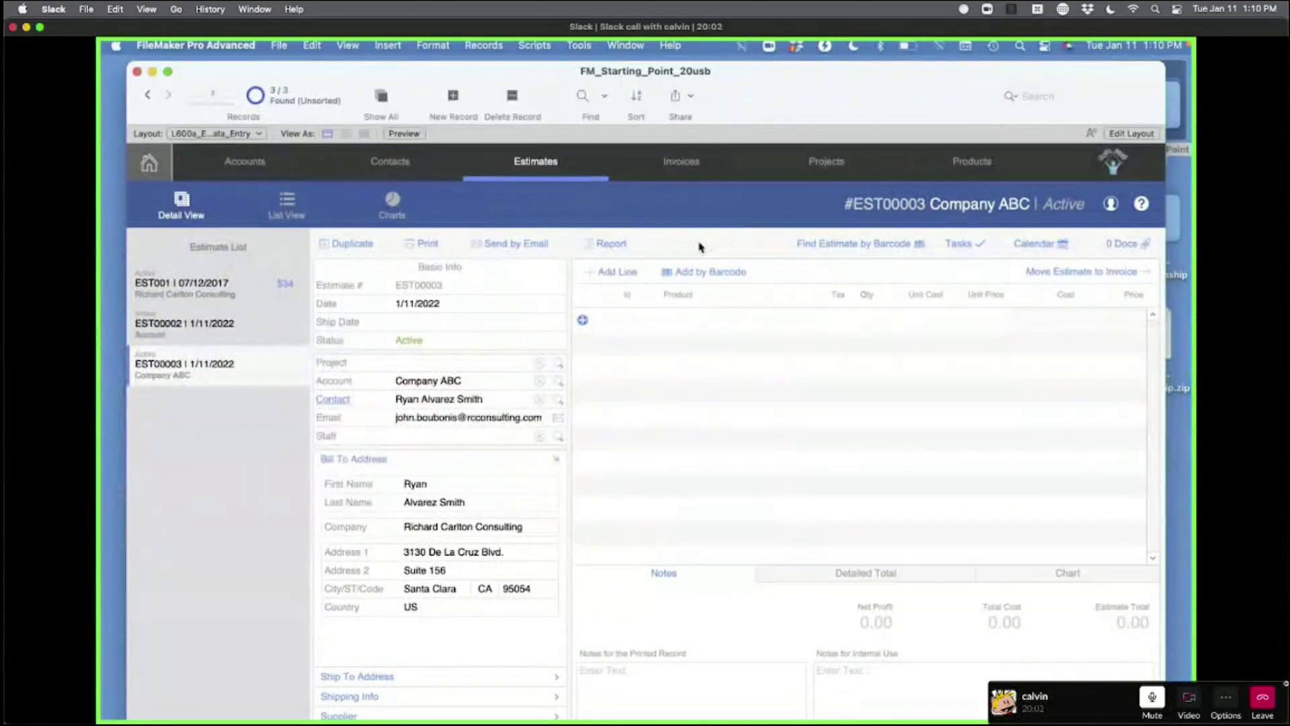
{"action": "left_click", "coordinate": [454, 400]}
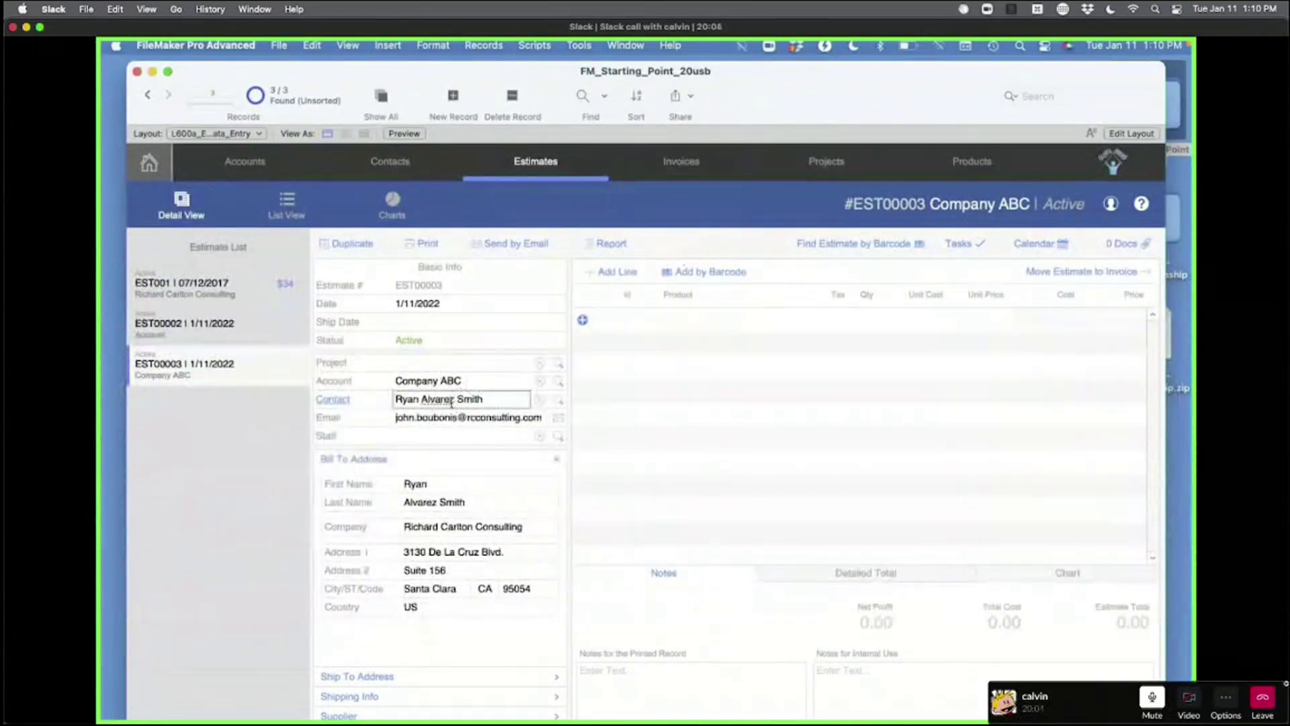
{"action": "left_click_drag", "start_coordinate": [496, 400], "coordinate": [395, 400]}
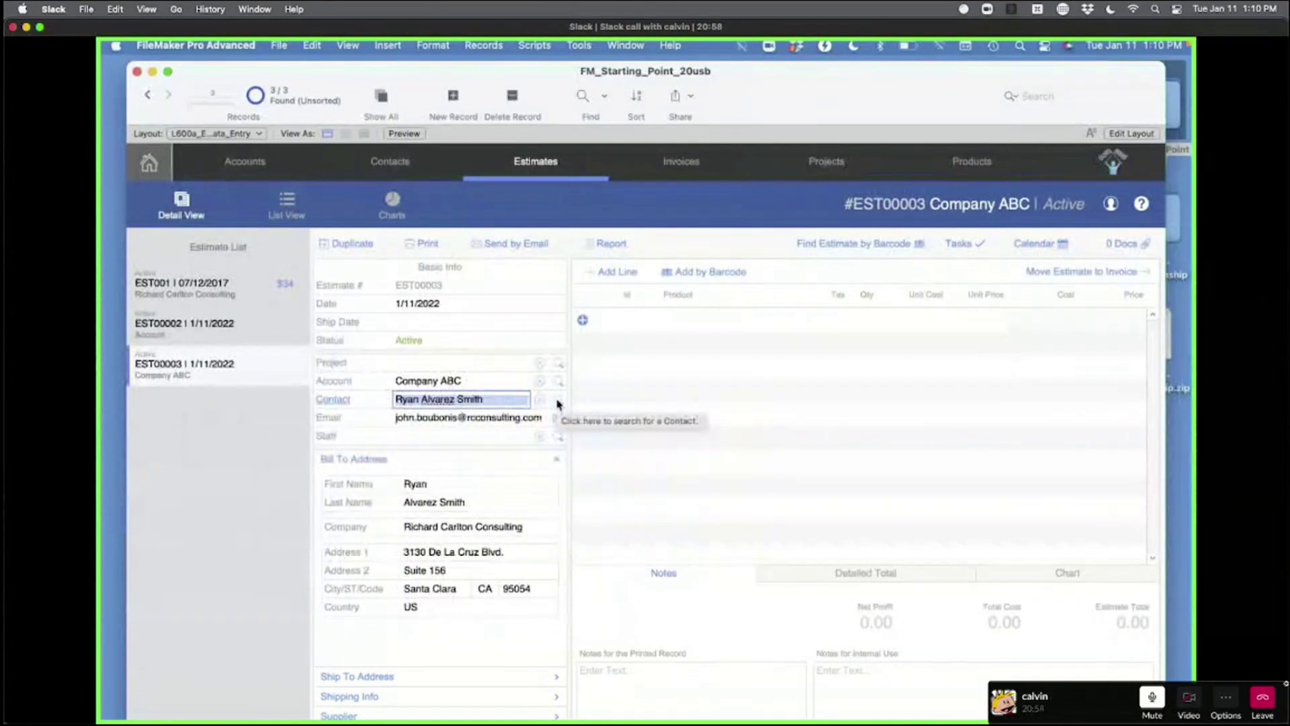
{"action": "left_click", "coordinate": [742, 223]}
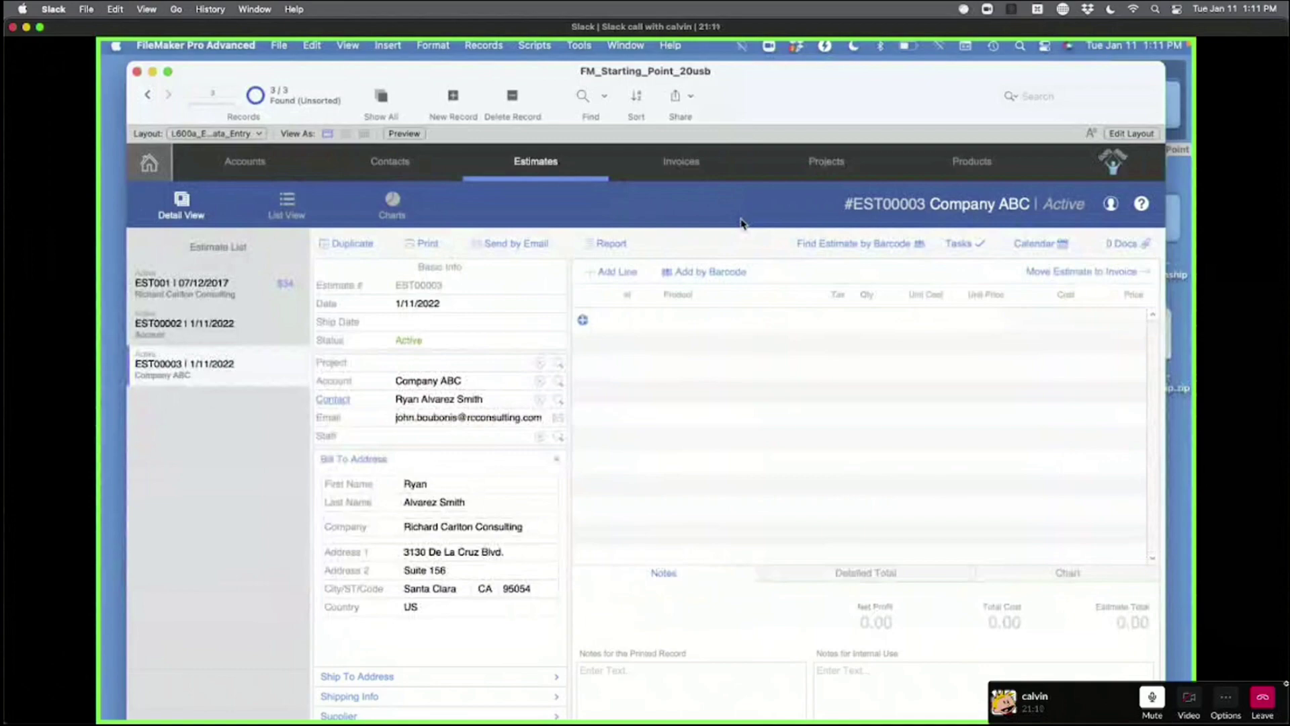
- Move the FM_Starting_Point_20usb window out of the way to expose the RCC Auto-Complete to Define Relationship file
{"action": "double_click", "coordinate": [284, 73]}
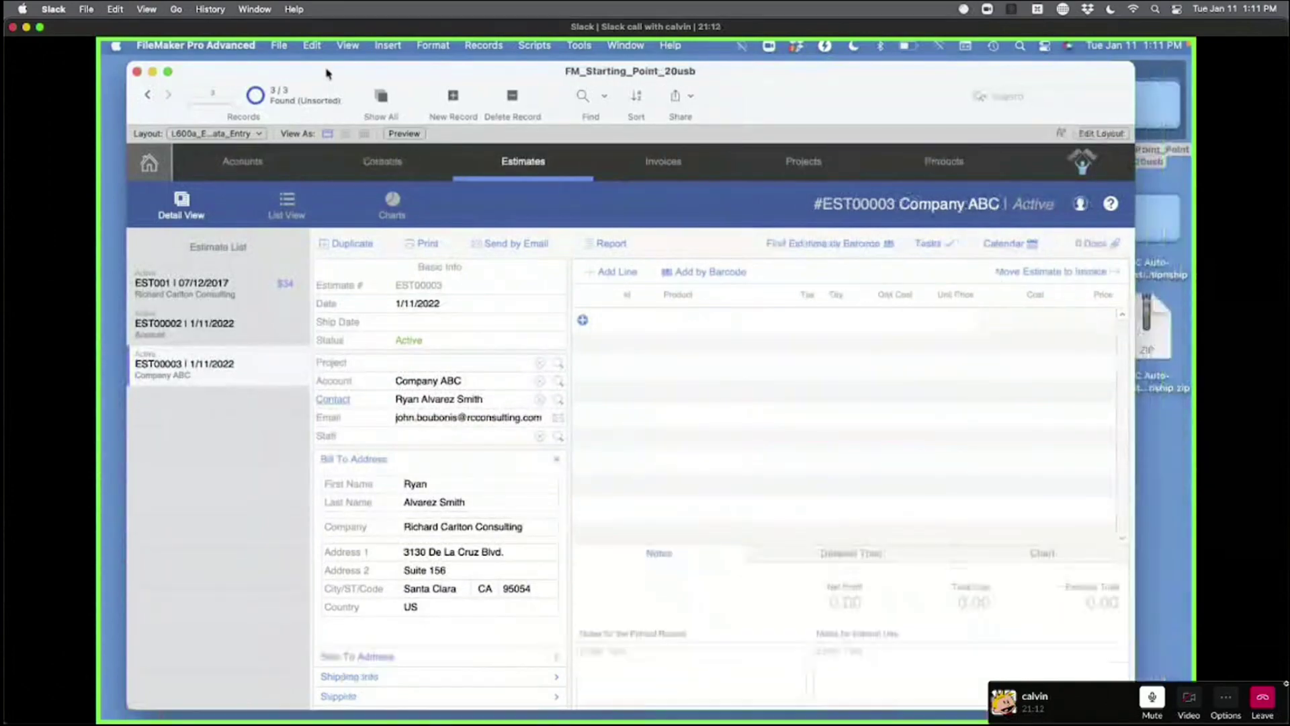
{"action": "key", "text": "super+m"}
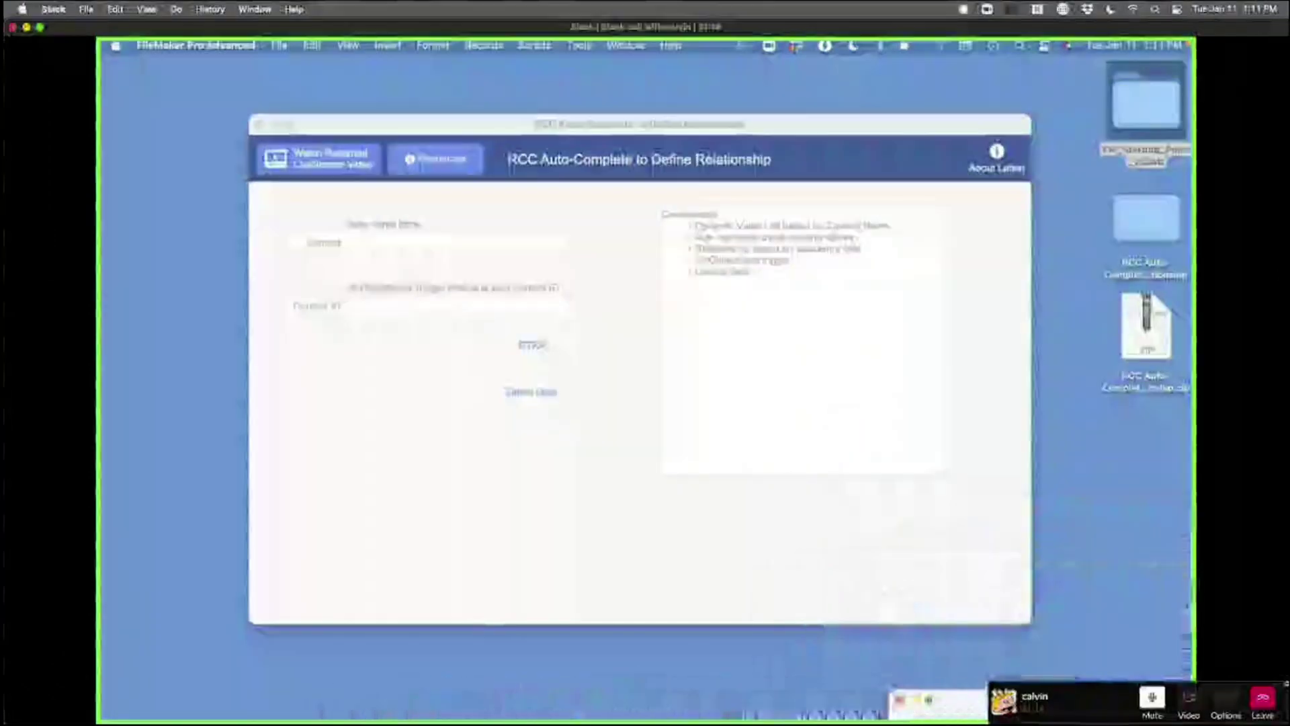
{"action": "left_click", "coordinate": [931, 705]}
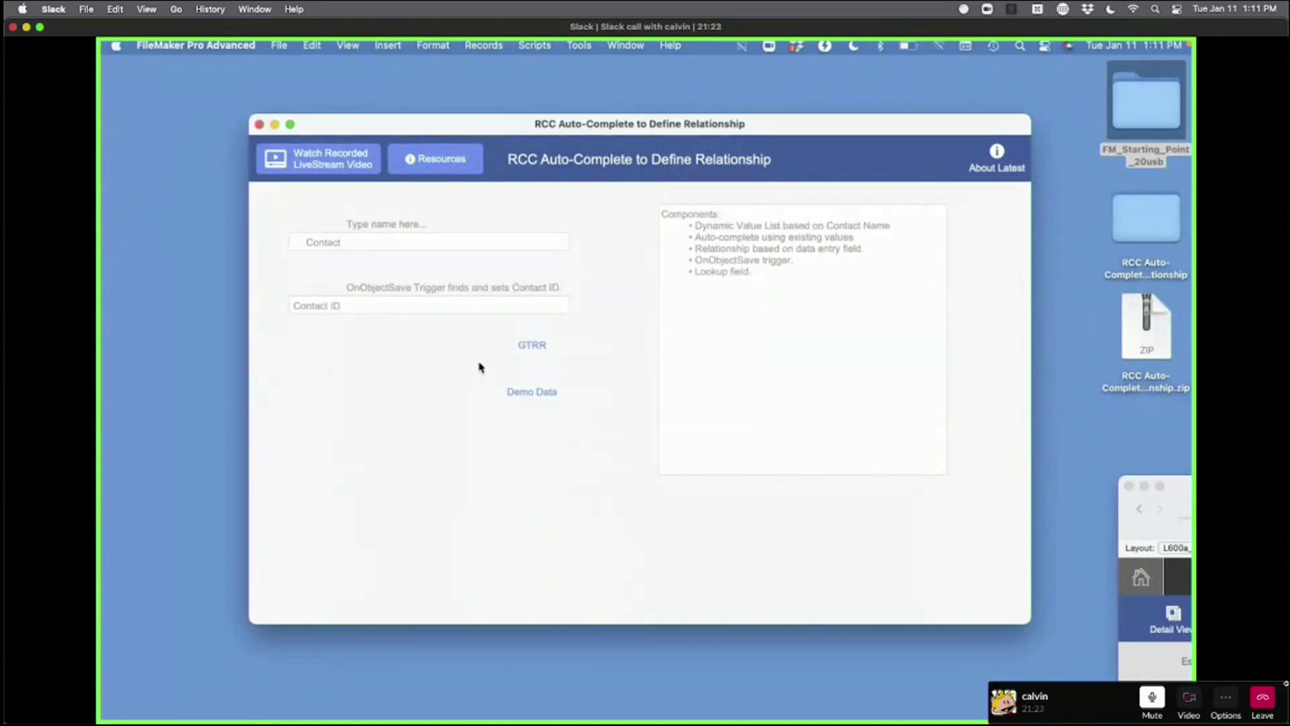
- Enter an existing contact's full name in the Contact field using auto-complete and commit it to look up the Contact ID
{"action": "left_click", "coordinate": [400, 239]}
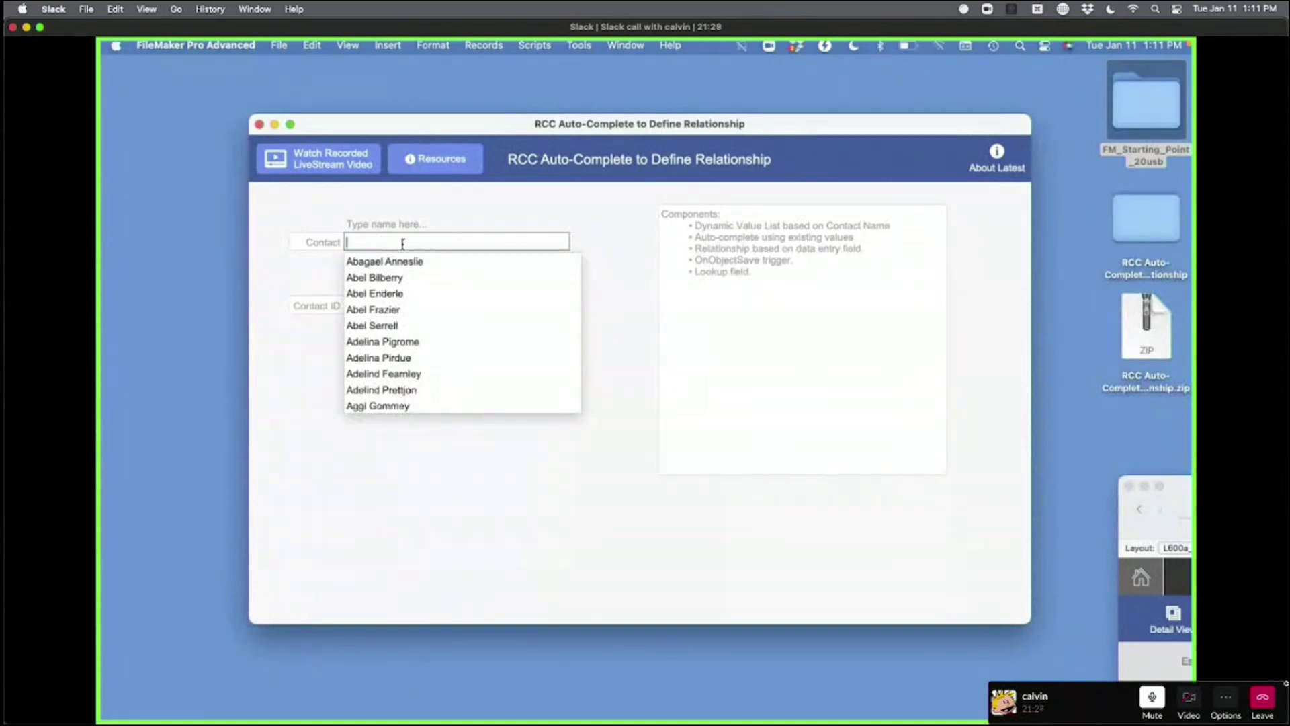
{"action": "type", "text": "John Doe"}
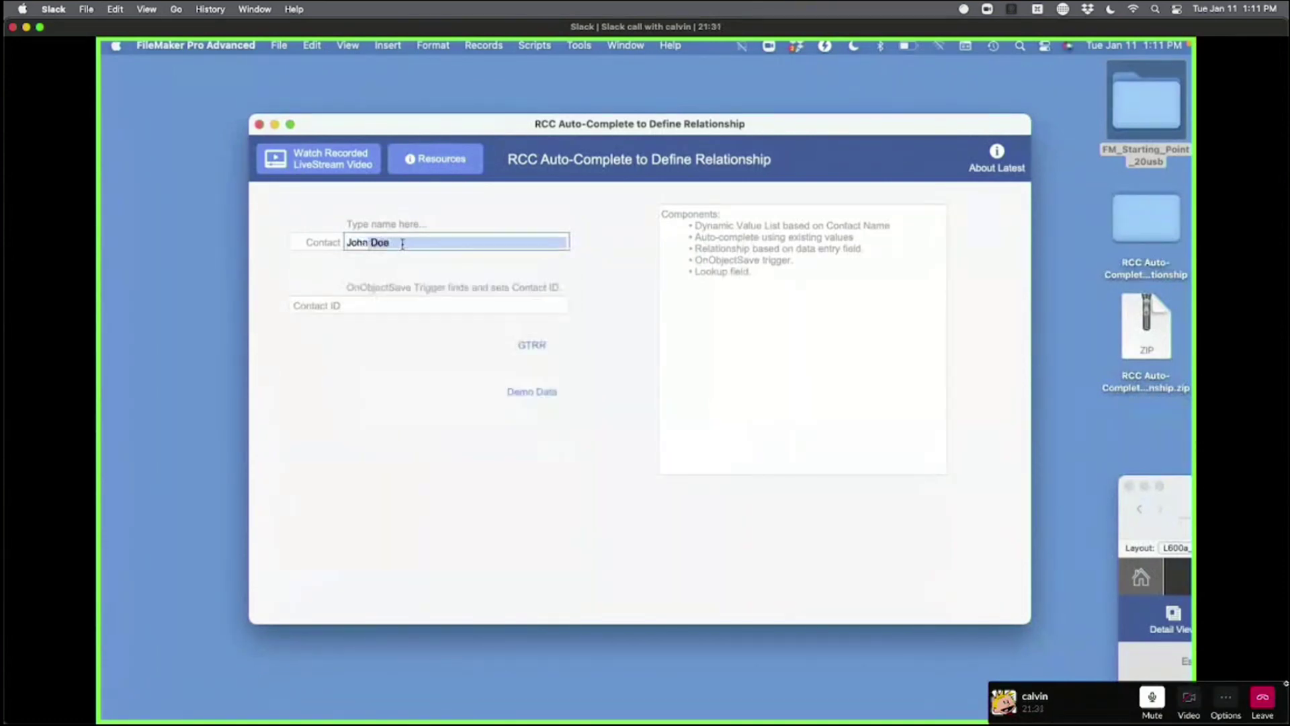
{"action": "key", "text": "Right"}
{"action": "key", "text": "Tab"}
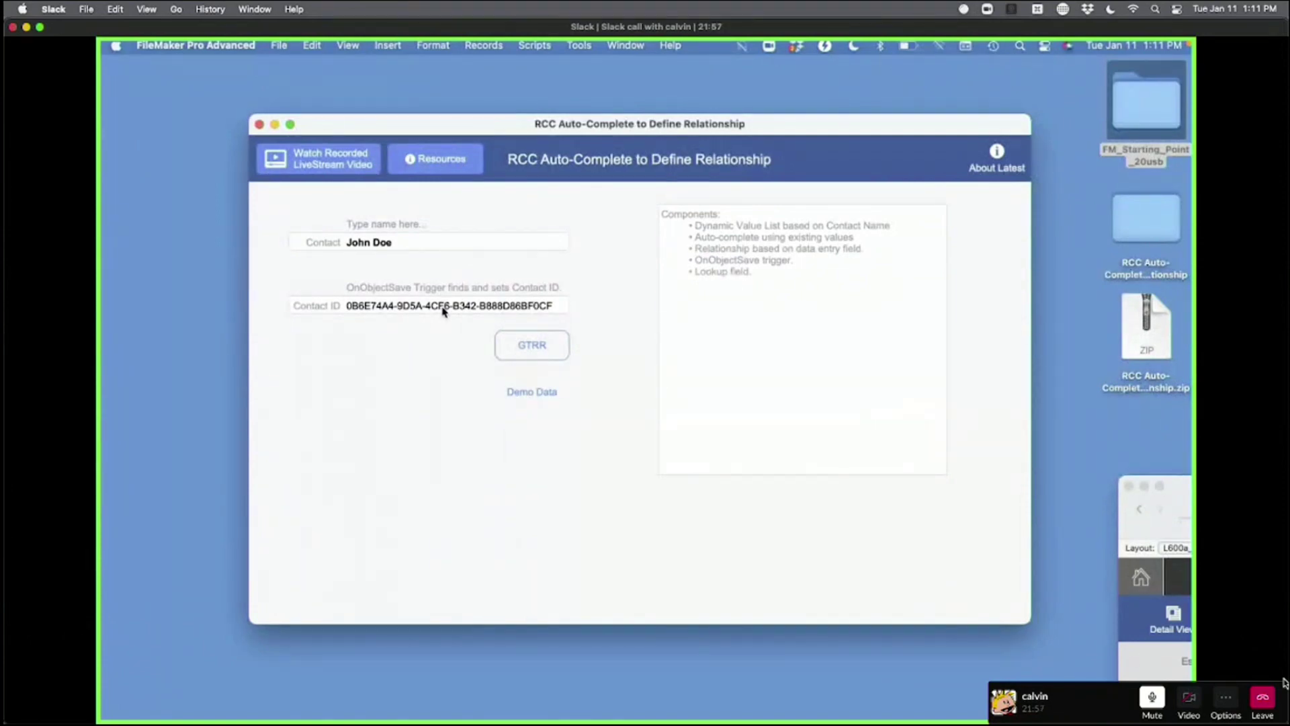
- Replace the Contact value with an auto-completed existing name that begins with H
{"action": "left_click", "coordinate": [410, 240]}
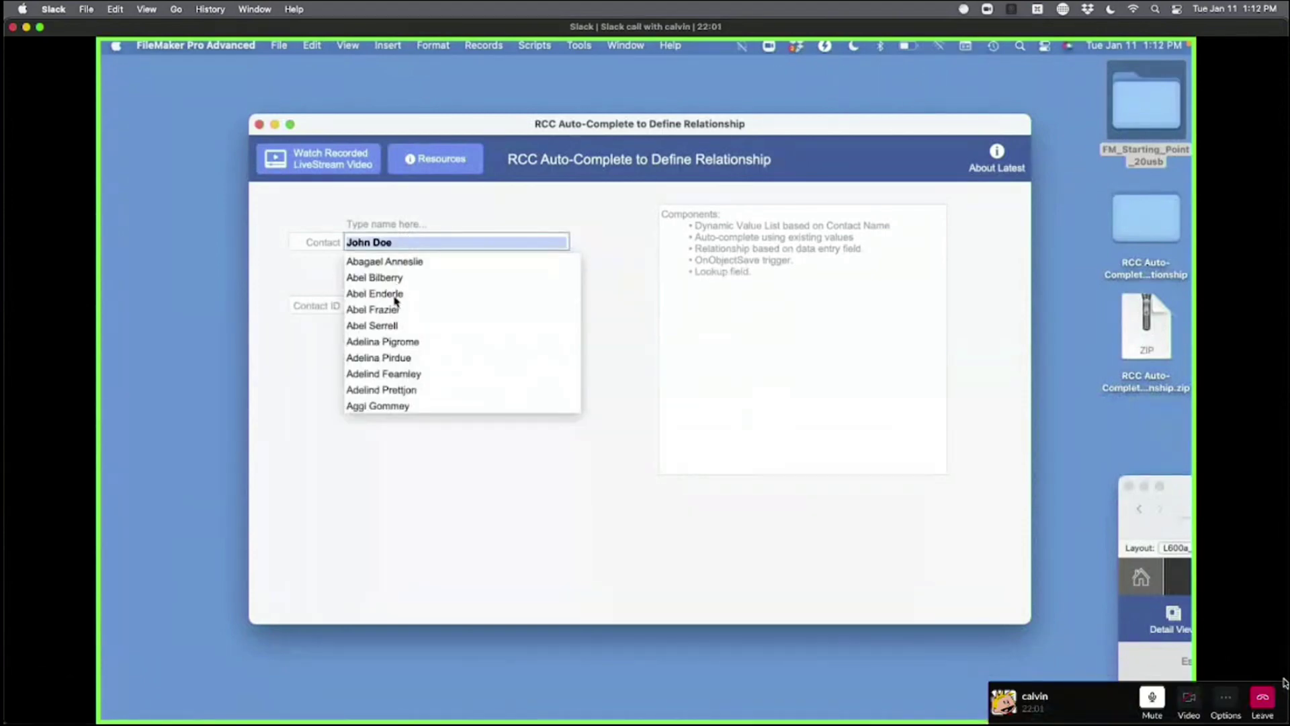
{"action": "type", "text": "H"}
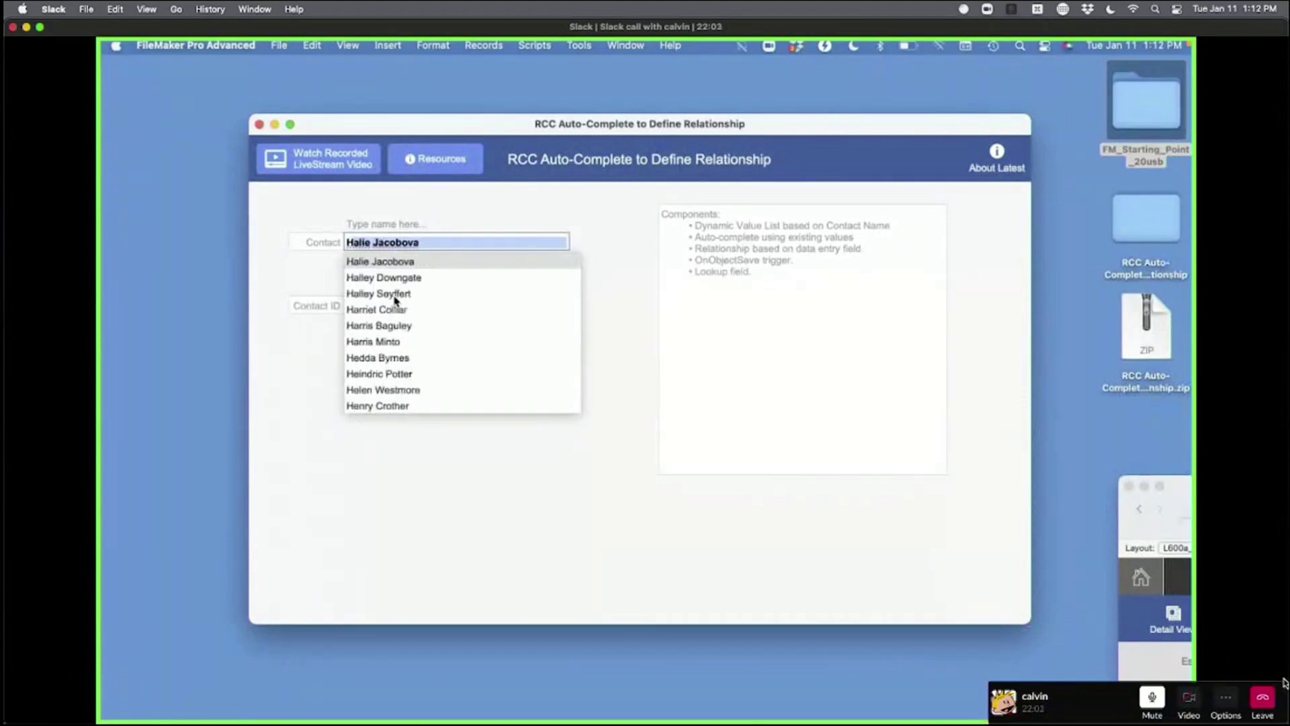
{"action": "type", "text": "en"}
{"action": "key", "text": "Return"}
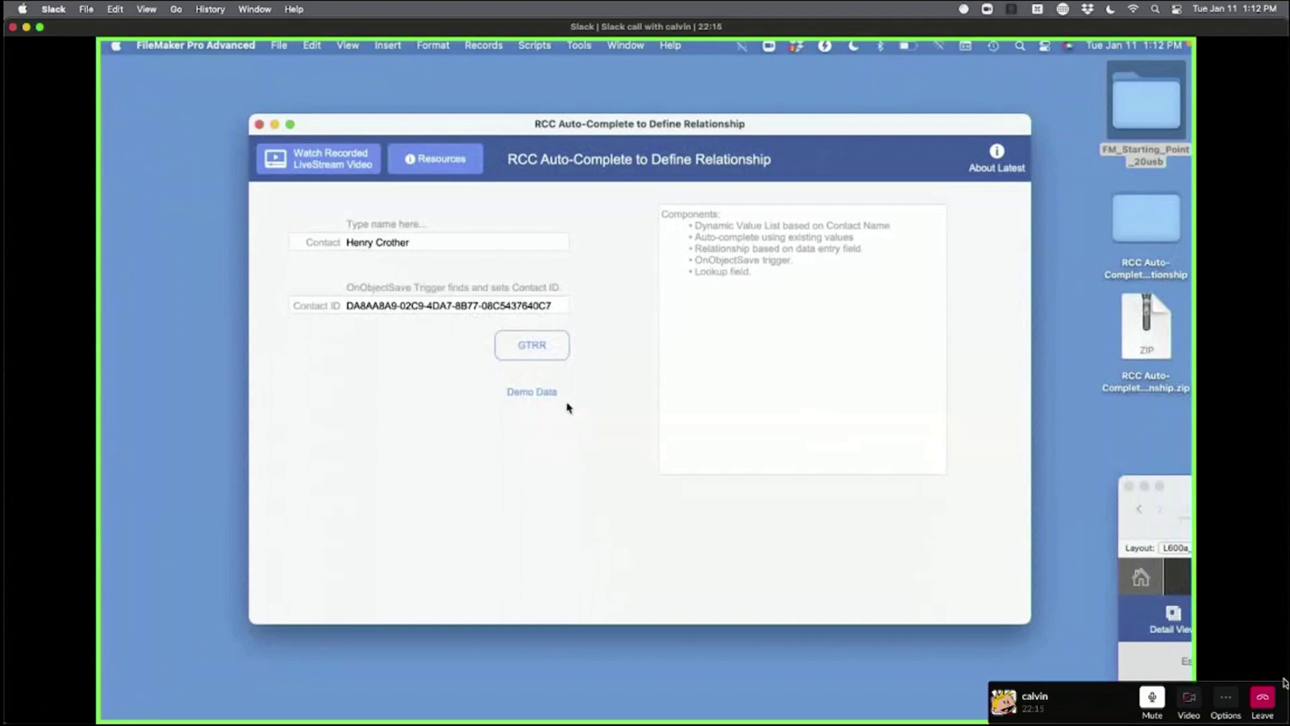
- Review the contact IDs and full names in the demo data table and return to the demo layout
{"action": "left_click", "coordinate": [535, 393]}
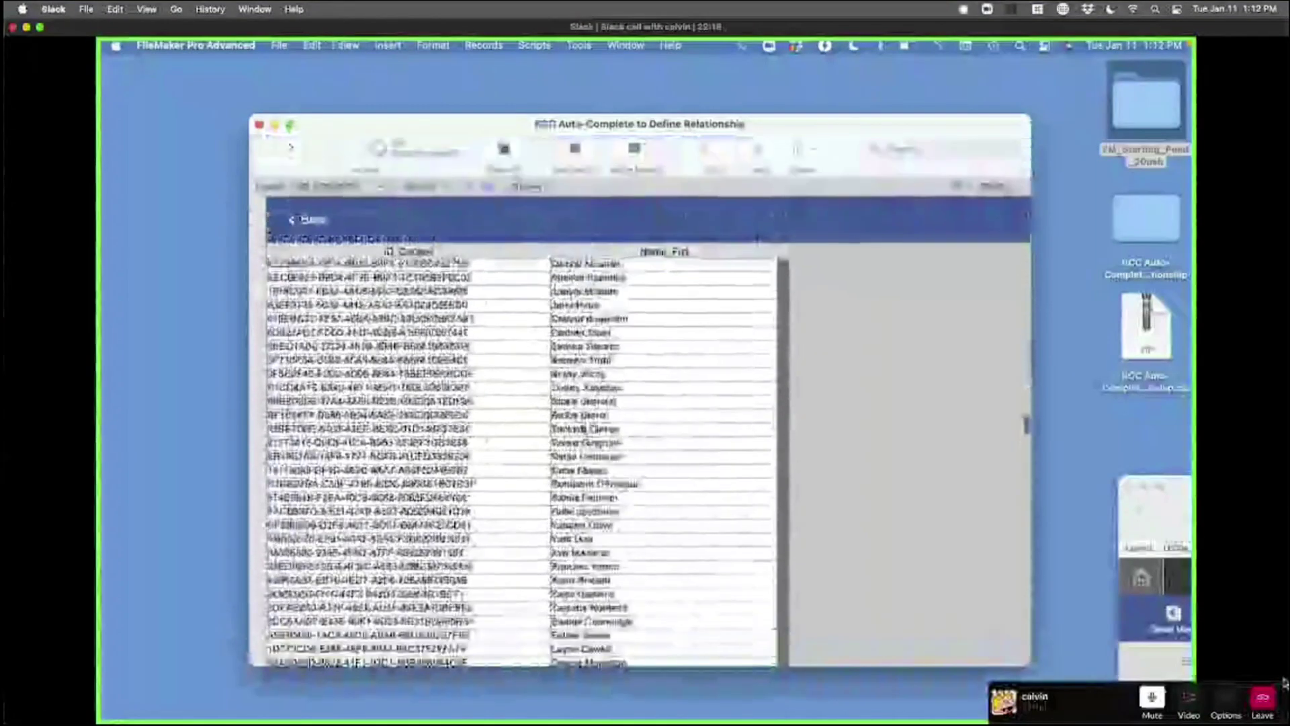
{"action": "scroll", "coordinate": [468, 459], "scroll_direction": "down", "scroll_amount": 15}
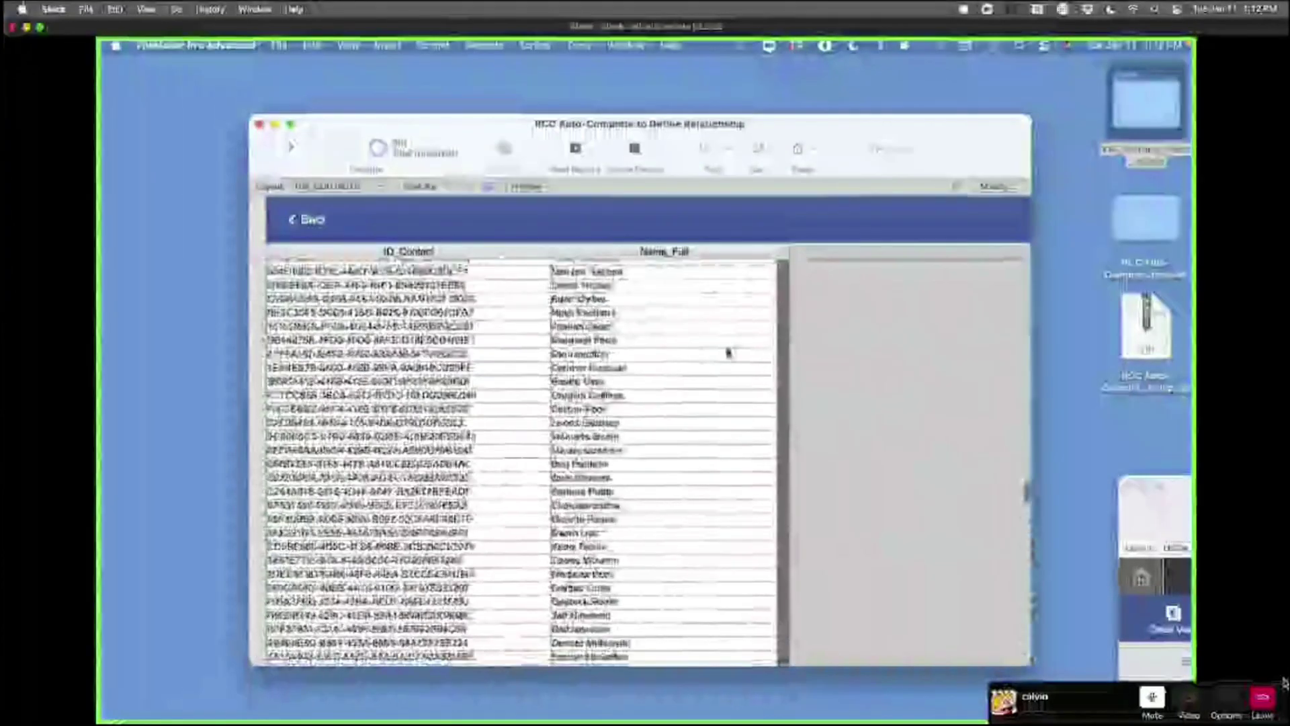
{"action": "left_click", "coordinate": [307, 219]}
- Reposition the demo window and replace the Contact value with an auto-completed existing name that begins with J
{"action": "left_click_drag", "start_coordinate": [338, 123], "coordinate": [309, 81]}
{"action": "left_click", "coordinate": [385, 266]}
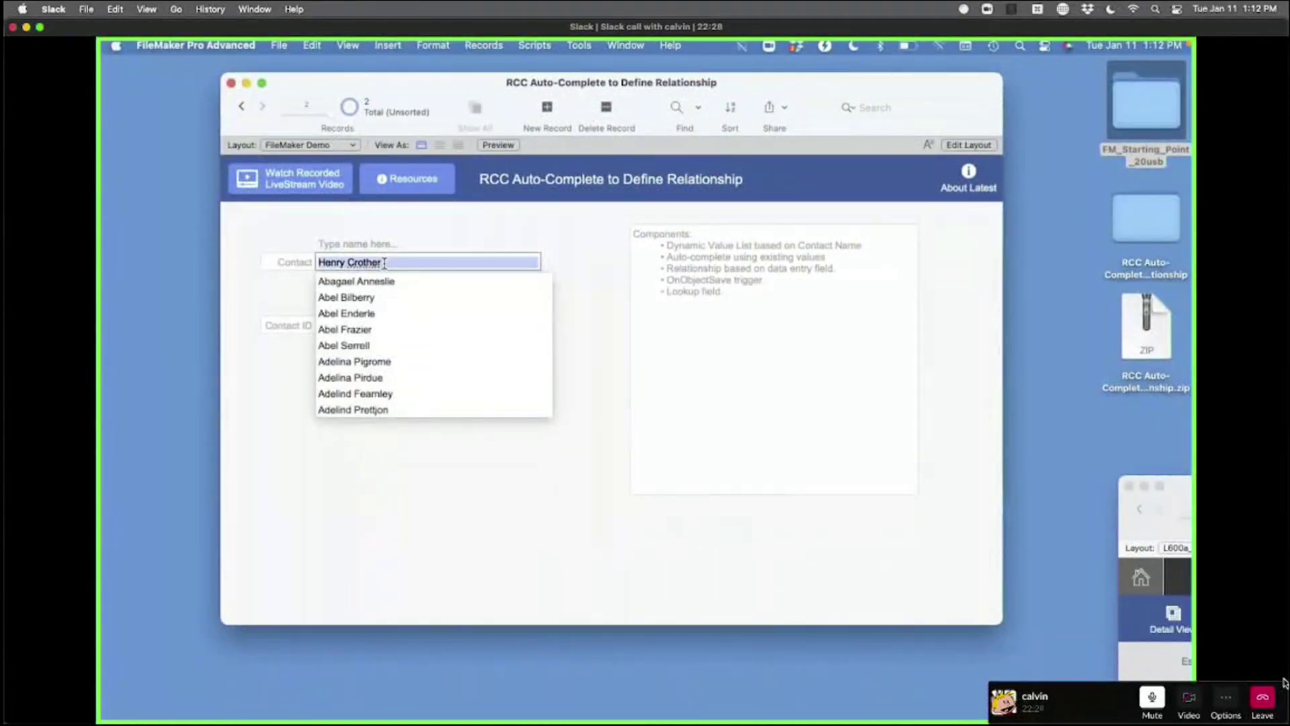
{"action": "type", "text": "j"}
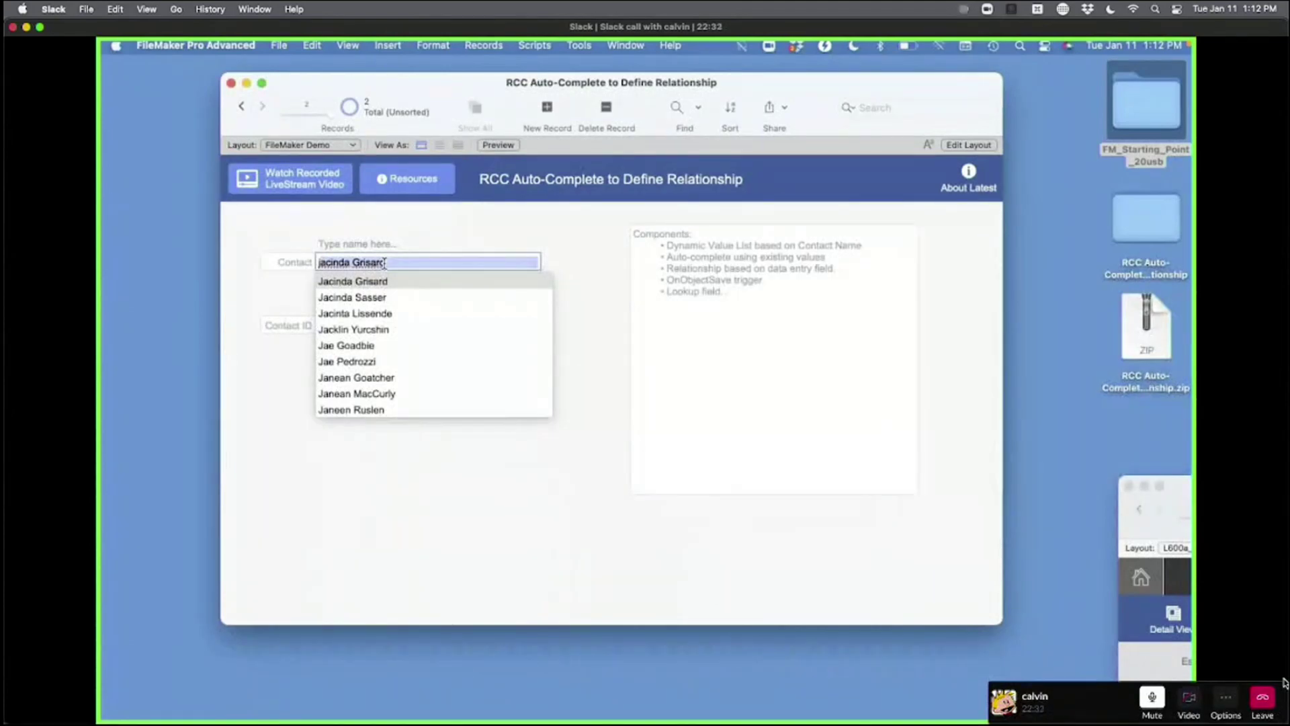
{"action": "type", "text": "ack"}
{"action": "key", "text": "Return"}
{"action": "key", "text": "Tab"}
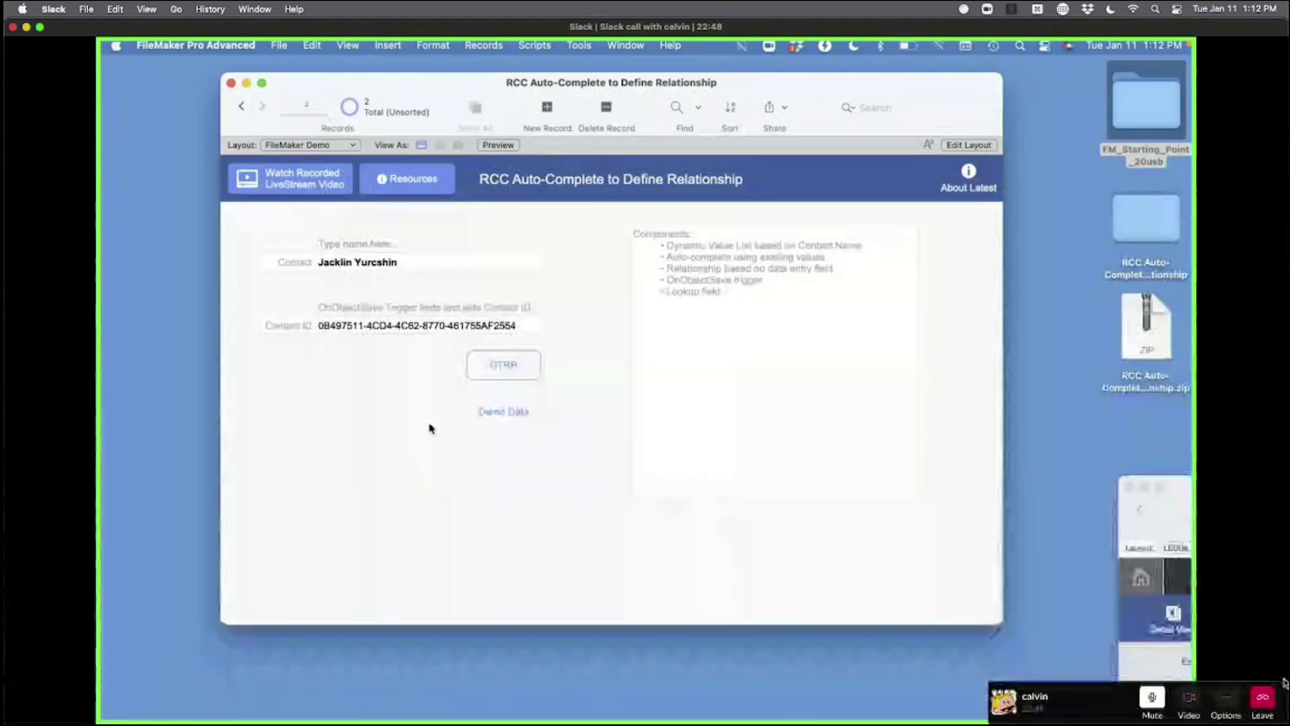
- Clear the Contact field so that its Contact ID is emptied too, and commit the blank value
{"action": "left_click", "coordinate": [412, 265]}
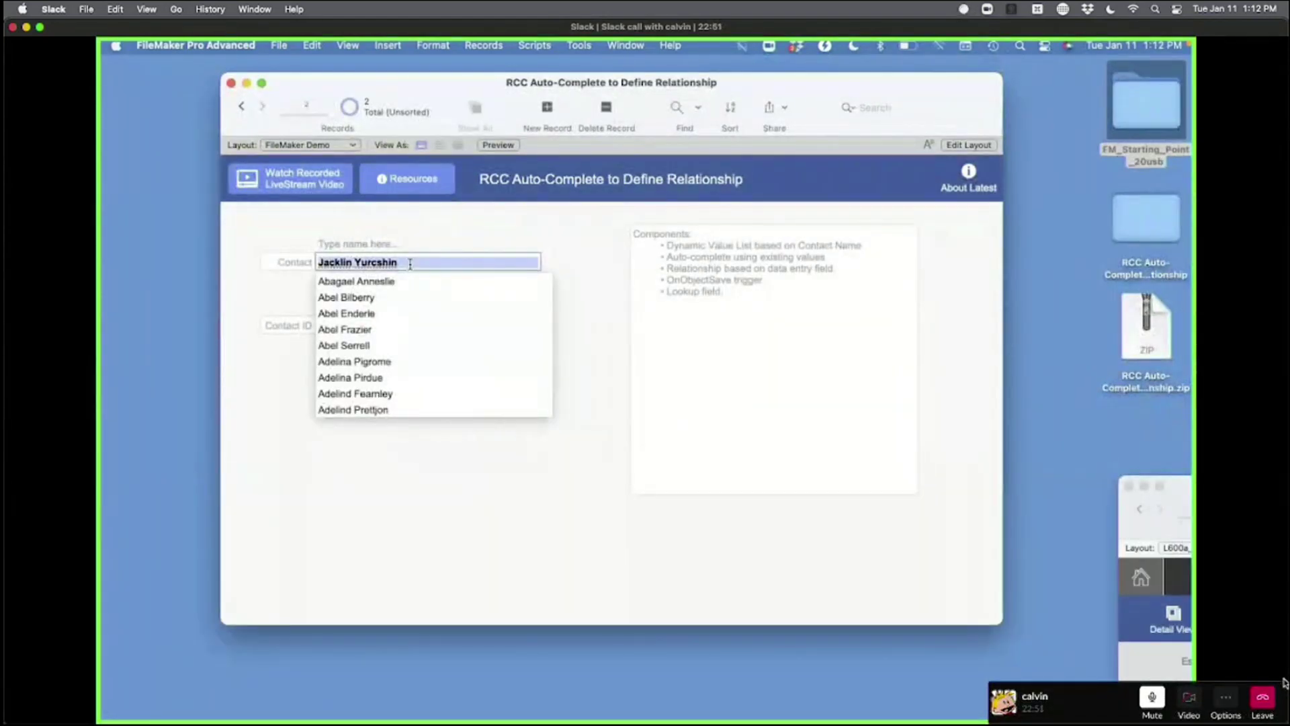
{"action": "key", "text": "BackSpace"}
{"action": "left_click", "coordinate": [409, 212]}
{"action": "left_click", "coordinate": [358, 266]}
{"action": "left_click", "coordinate": [348, 242]}
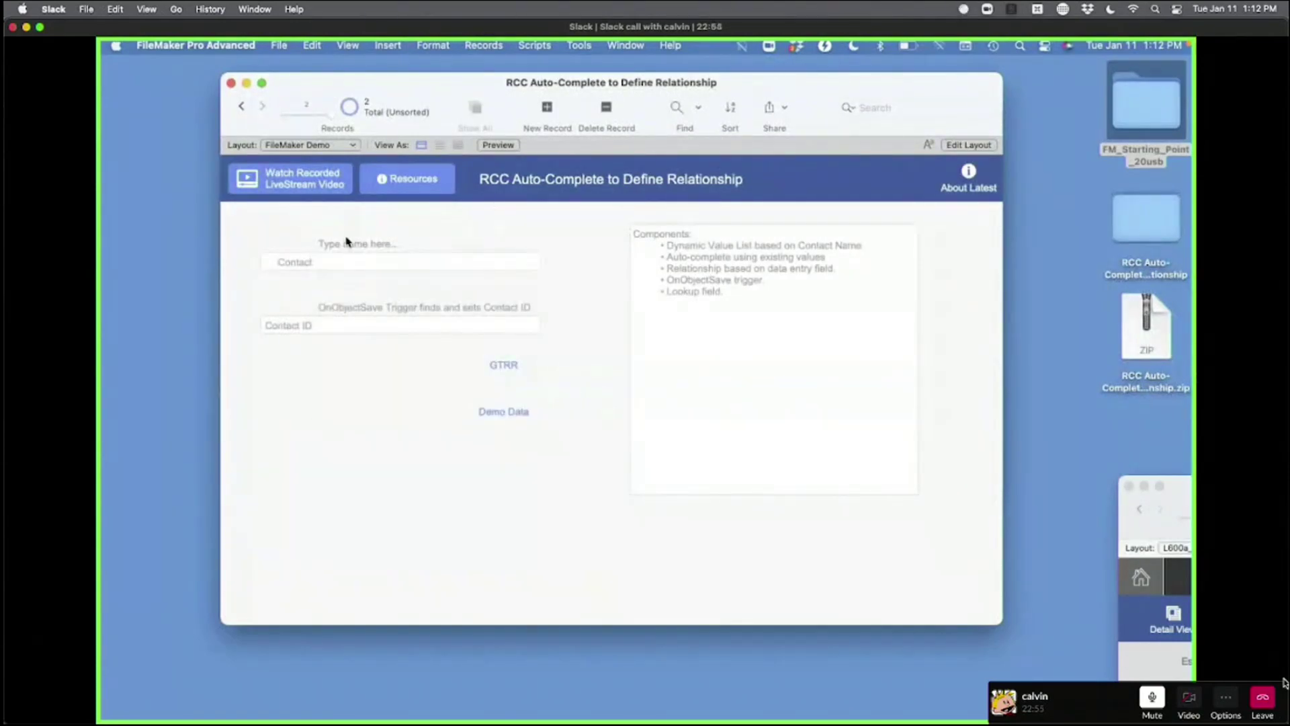
{"action": "left_click", "coordinate": [353, 262]}
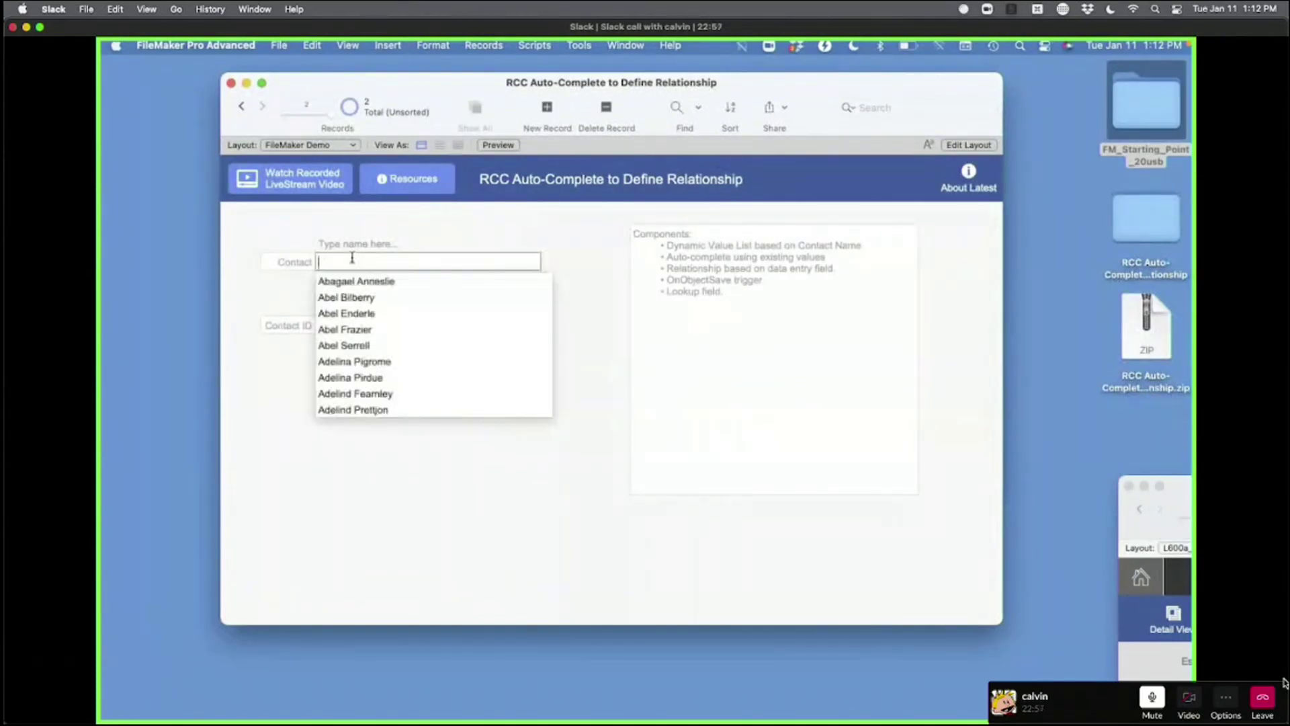
{"action": "left_click", "coordinate": [356, 242]}
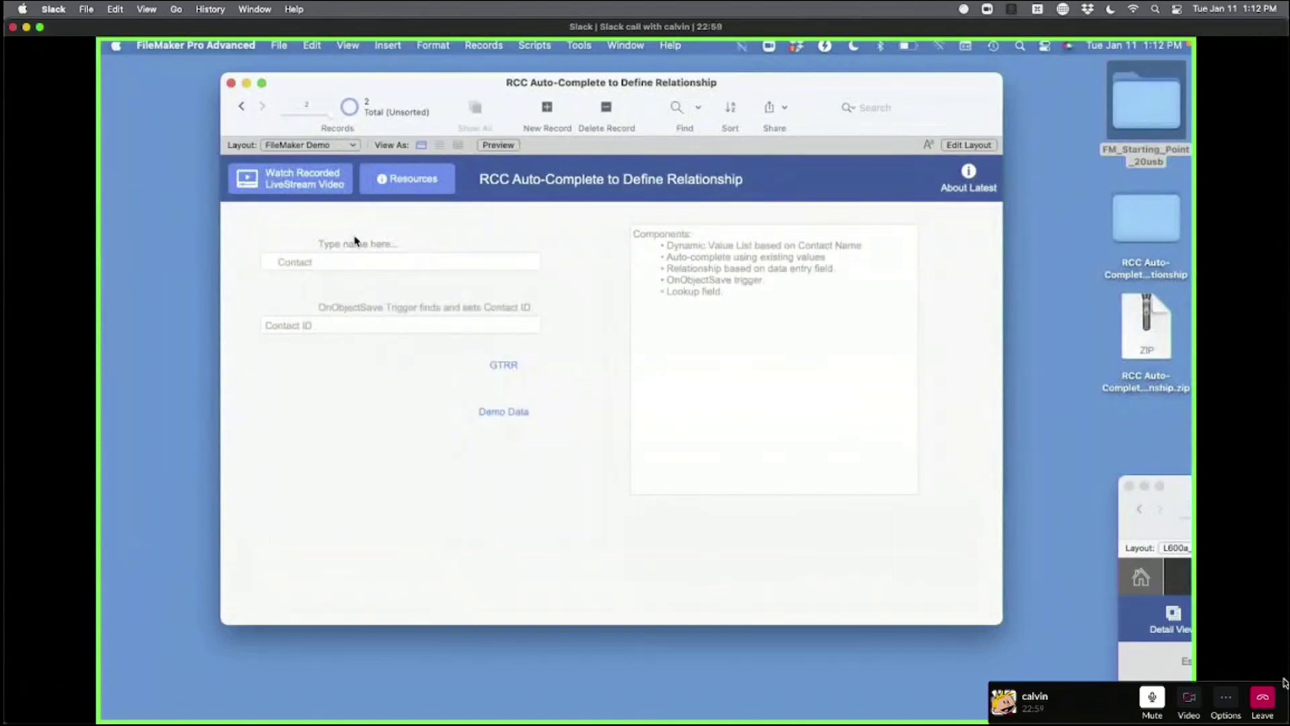
- In Layout mode, open the Contact Name Dynamic value list behind the Contact field's drop-down for editing
{"action": "key", "text": "super+l"}
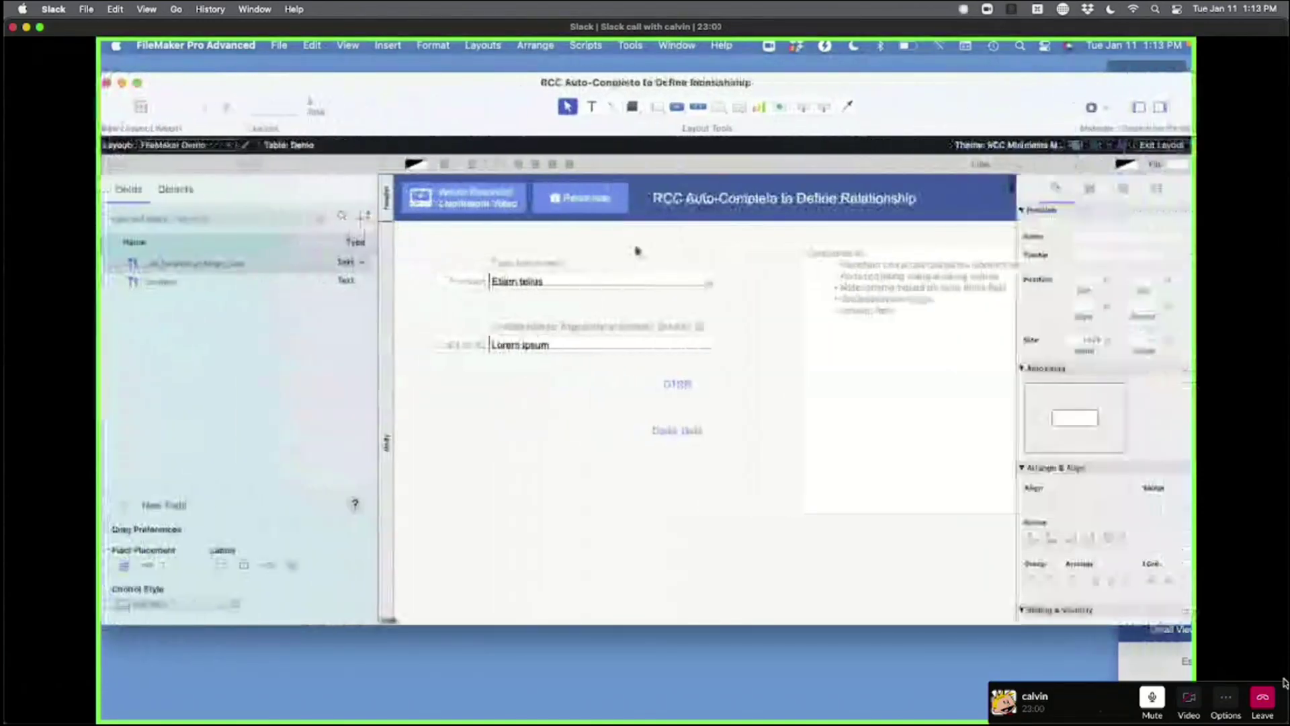
{"action": "left_click", "coordinate": [603, 280]}
{"action": "left_click", "coordinate": [1157, 189]}
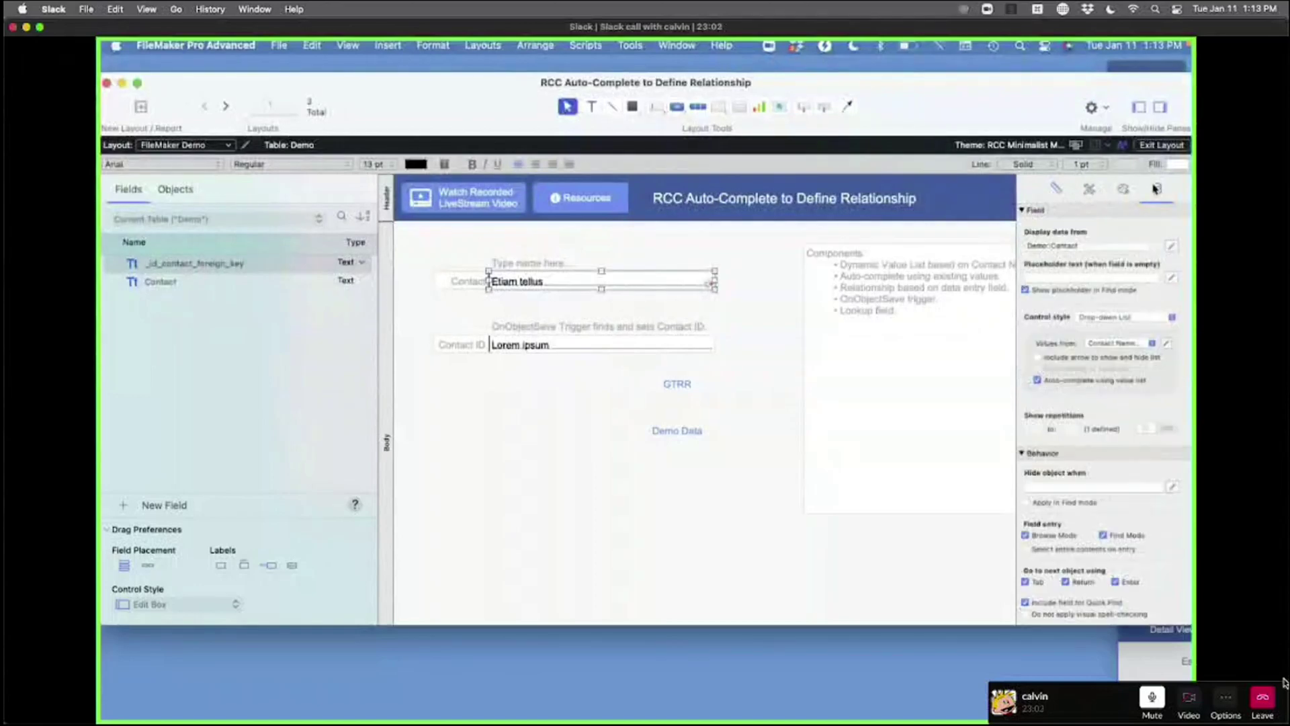
{"action": "left_click", "coordinate": [1167, 344]}
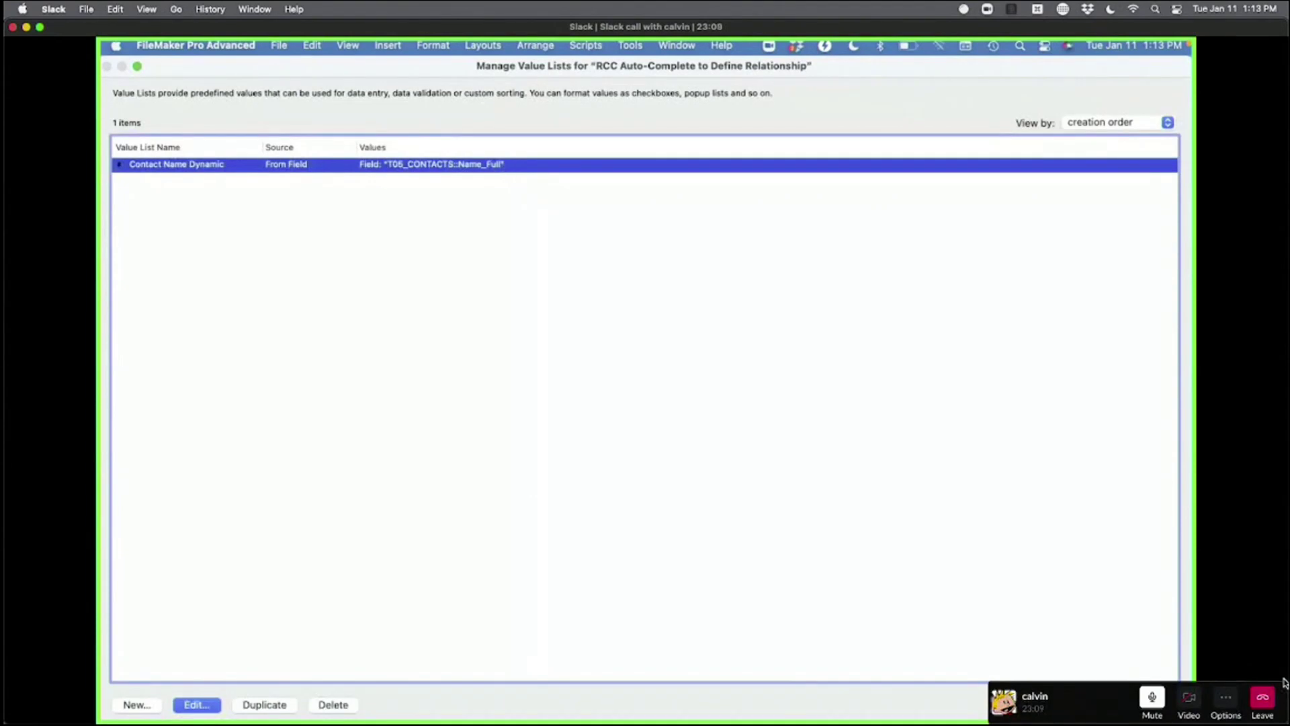
{"action": "double_click", "coordinate": [454, 167]}
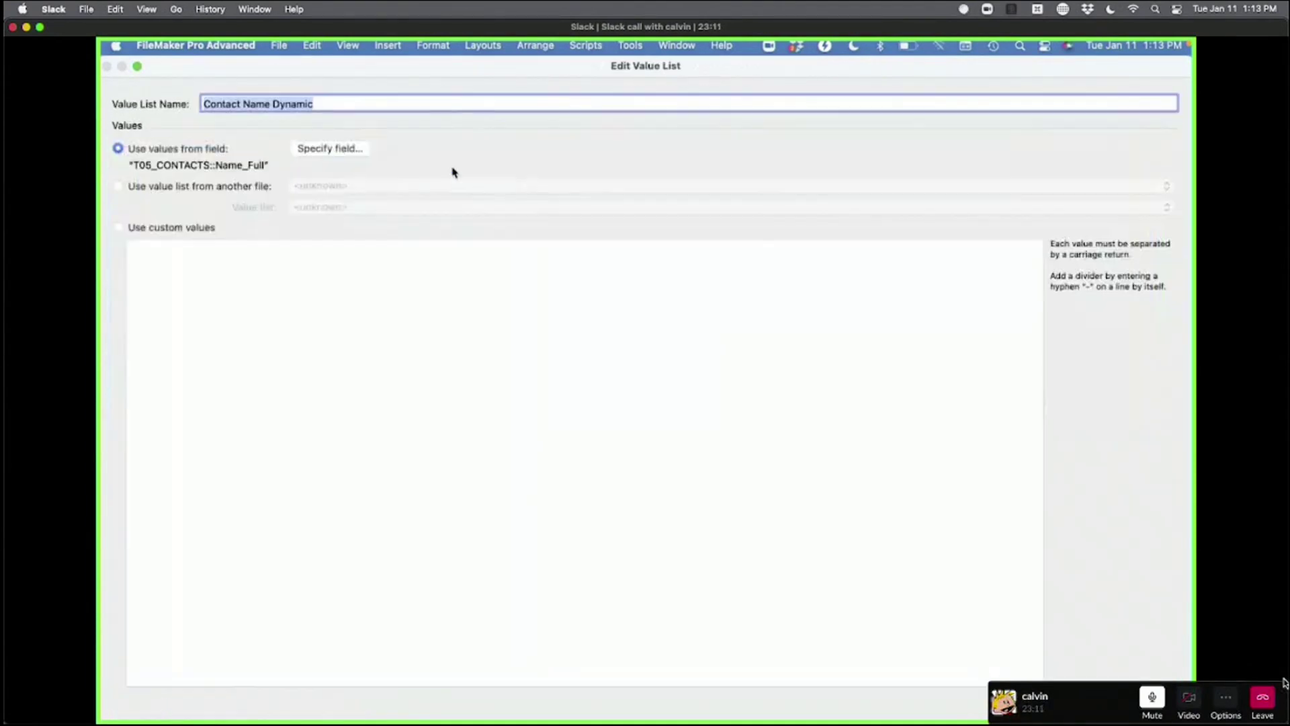
- Inspect the source table and field settings of the Contact Name Dynamic value list and cancel without changes
{"action": "left_click", "coordinate": [324, 150]}
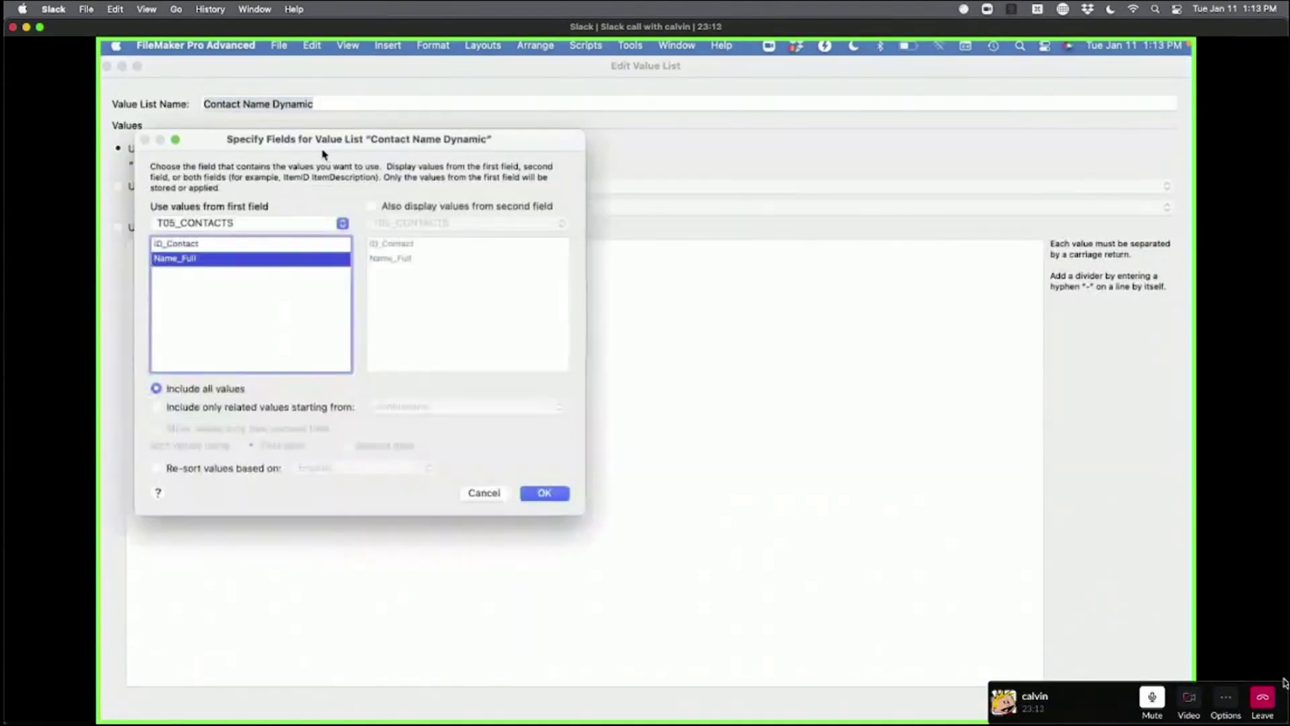
{"action": "left_click", "coordinate": [286, 224]}
{"action": "left_click", "coordinate": [416, 180]}
{"action": "left_click", "coordinate": [246, 223]}
{"action": "left_click", "coordinate": [243, 251]}
{"action": "left_click", "coordinate": [493, 498]}
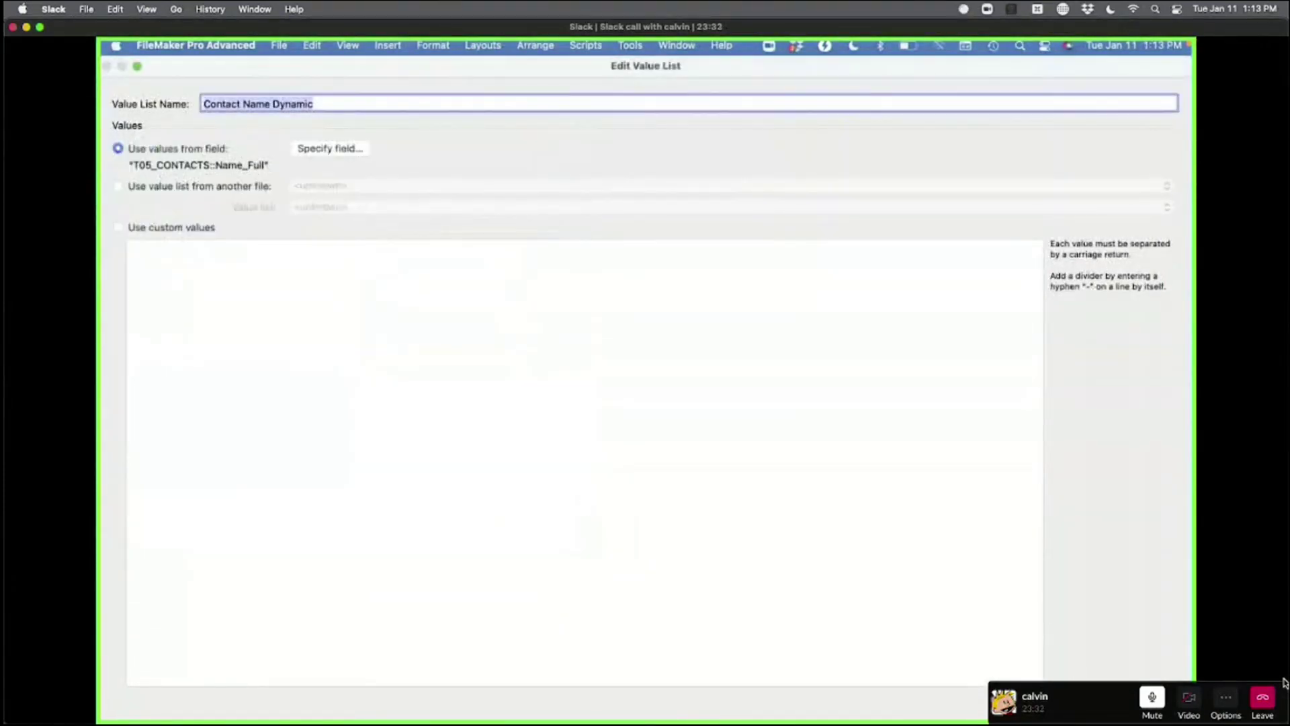
- Close the value list dialogs without changes and return the demo layout to Browse mode
{"action": "key", "text": "Escape"}
{"action": "key", "text": "Escape"}
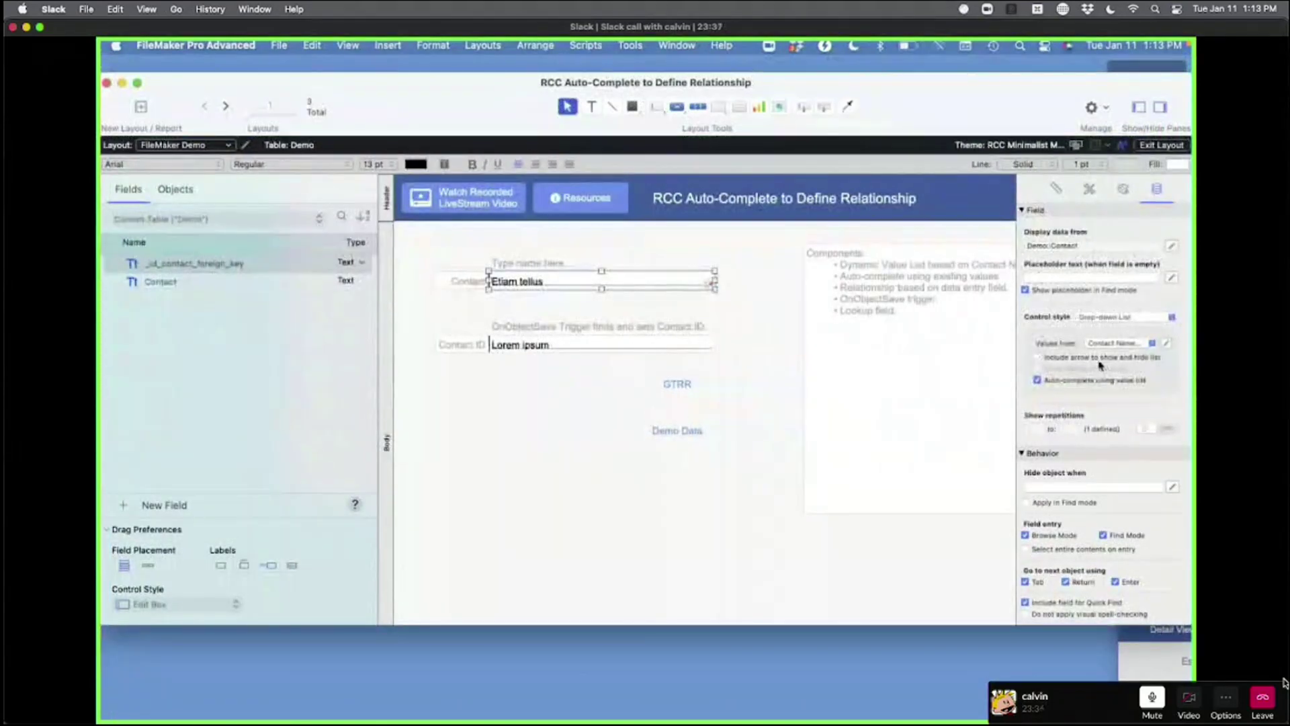
{"action": "left_click", "coordinate": [1070, 382]}
{"action": "key", "text": "super+b"}
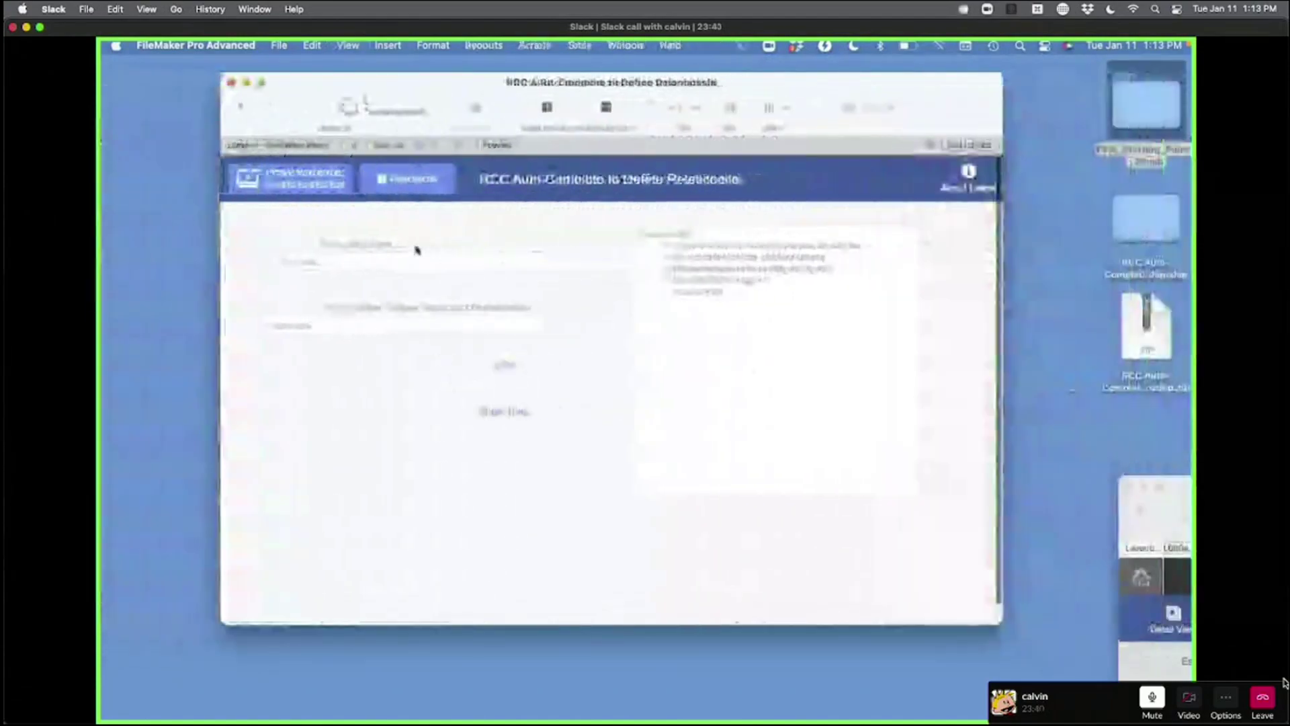
- Enter an existing contact's full name in the empty Contact field and commit it to set the Contact ID
{"action": "left_click", "coordinate": [404, 263]}
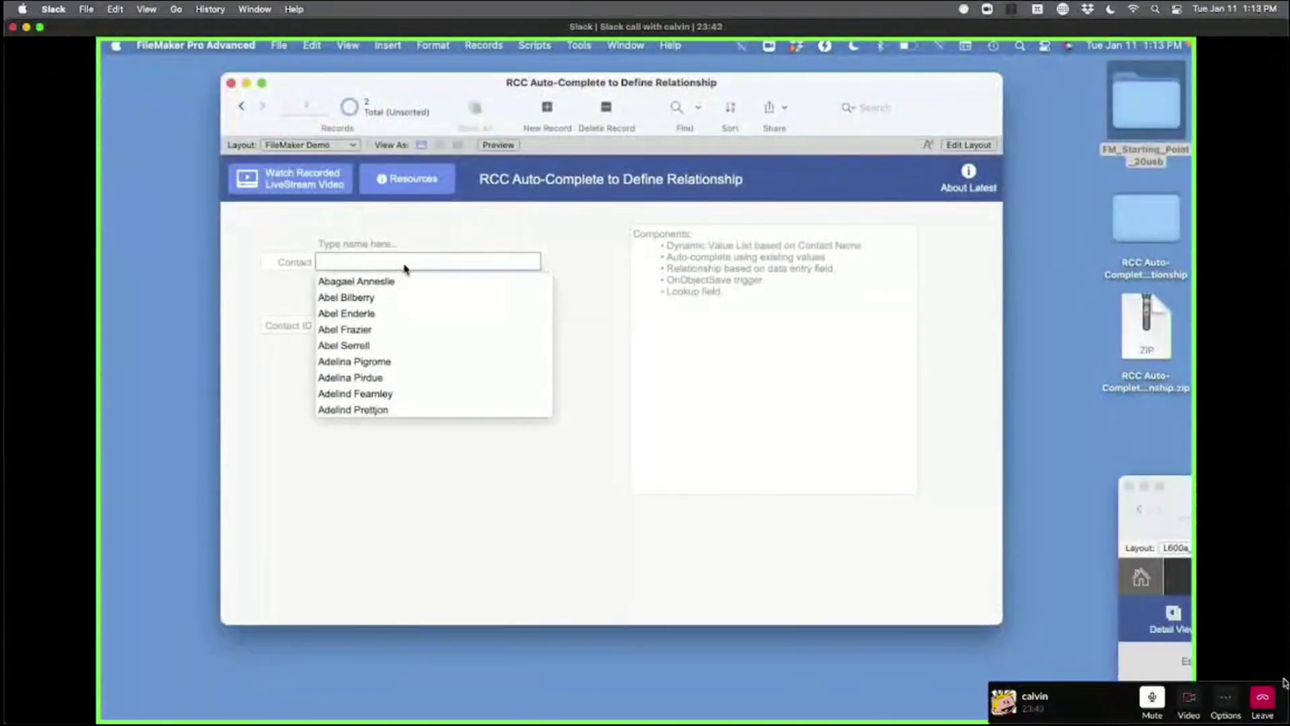
{"action": "left_click", "coordinate": [404, 263]}
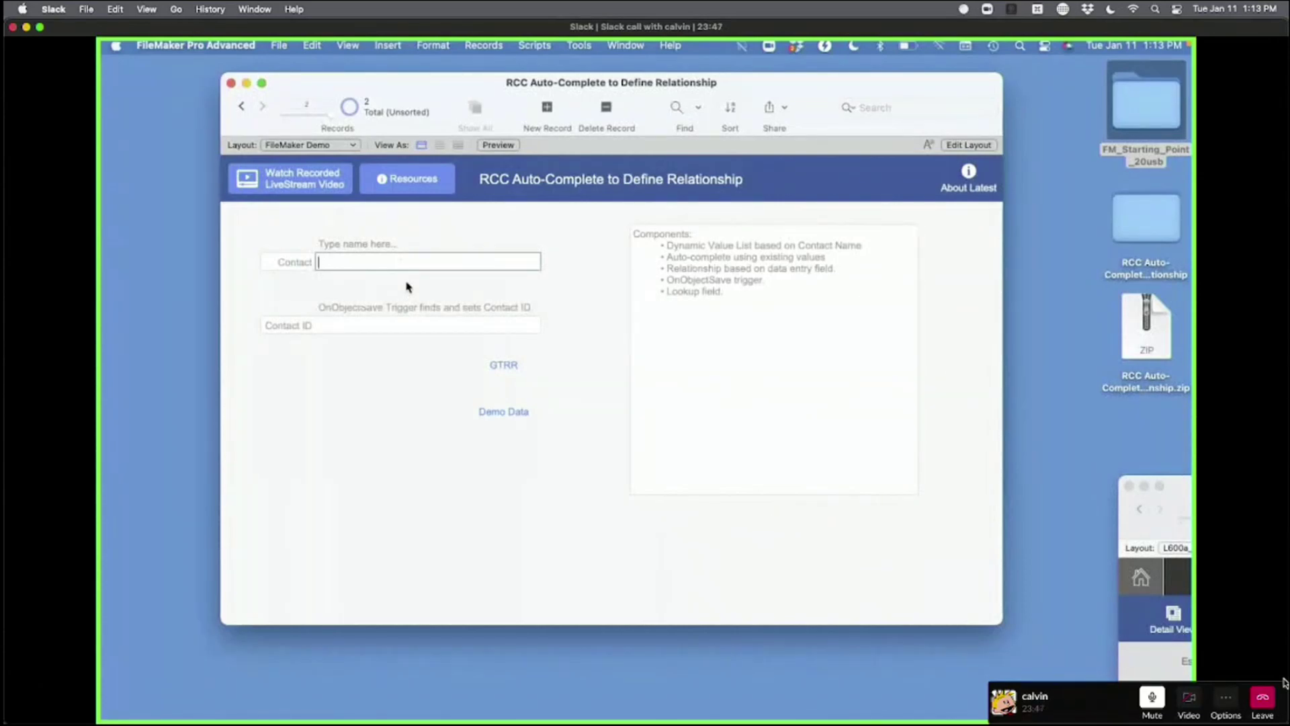
{"action": "type", "text": "John Doe"}
{"action": "key", "text": "Tab"}
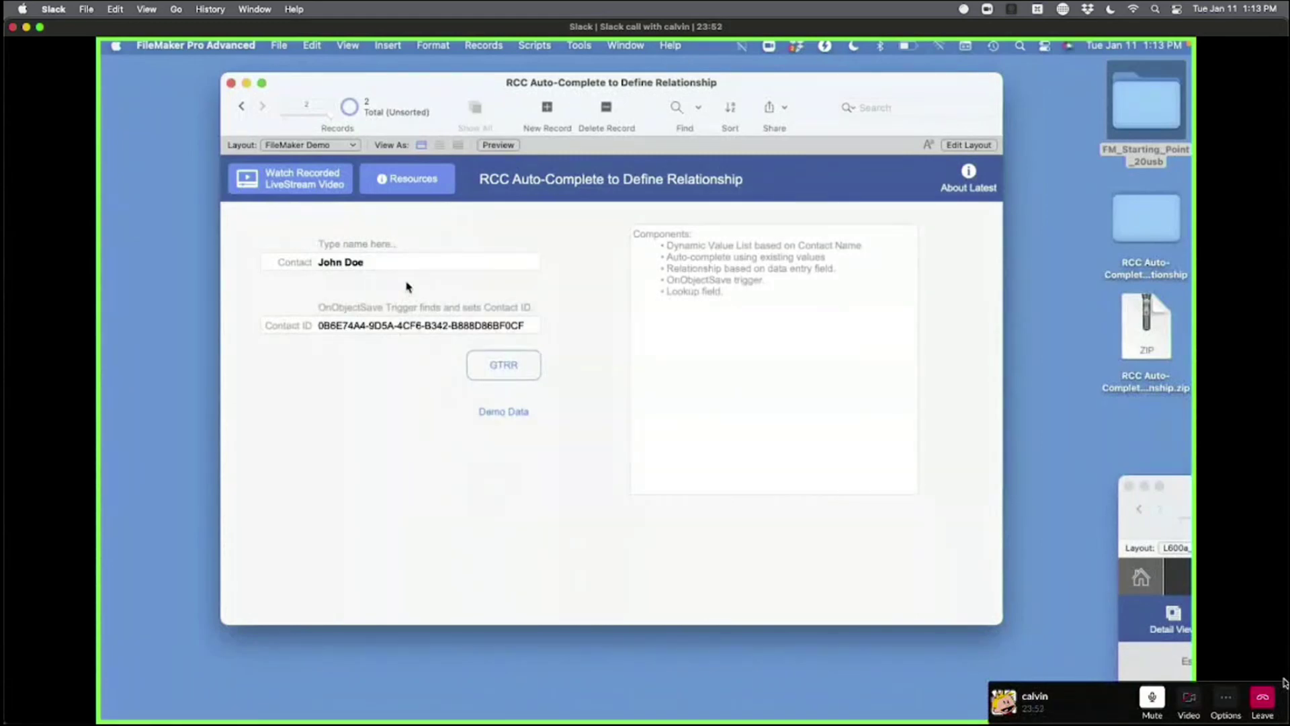
- Delete the contact's name from the Contact field and commit the blank value
{"action": "left_click", "coordinate": [391, 269]}
{"action": "key", "text": "BackSpace"}
{"action": "left_click", "coordinate": [357, 286]}
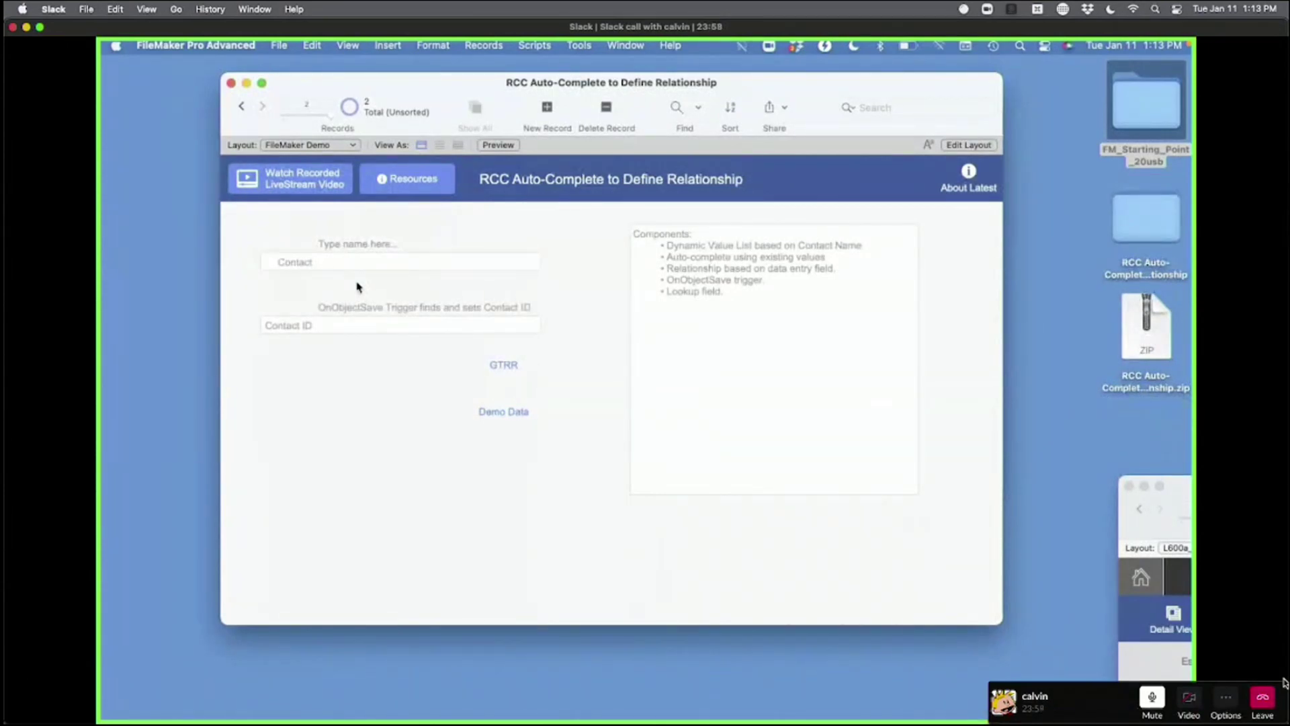
- Try to commit a nonexistent contact's name with the suffix II in the Contact field and dismiss the message
{"action": "left_click", "coordinate": [359, 261]}
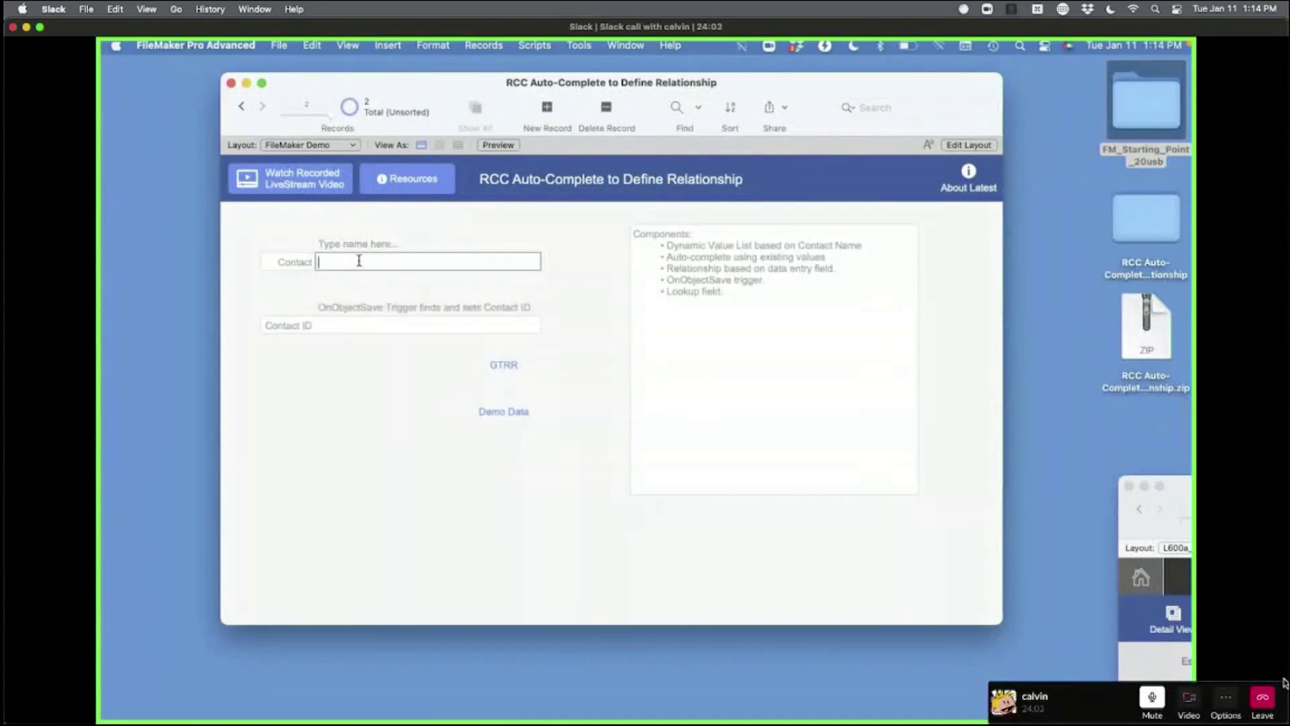
{"action": "type", "text": "John Doe II"}
{"action": "left_click", "coordinate": [365, 322]}
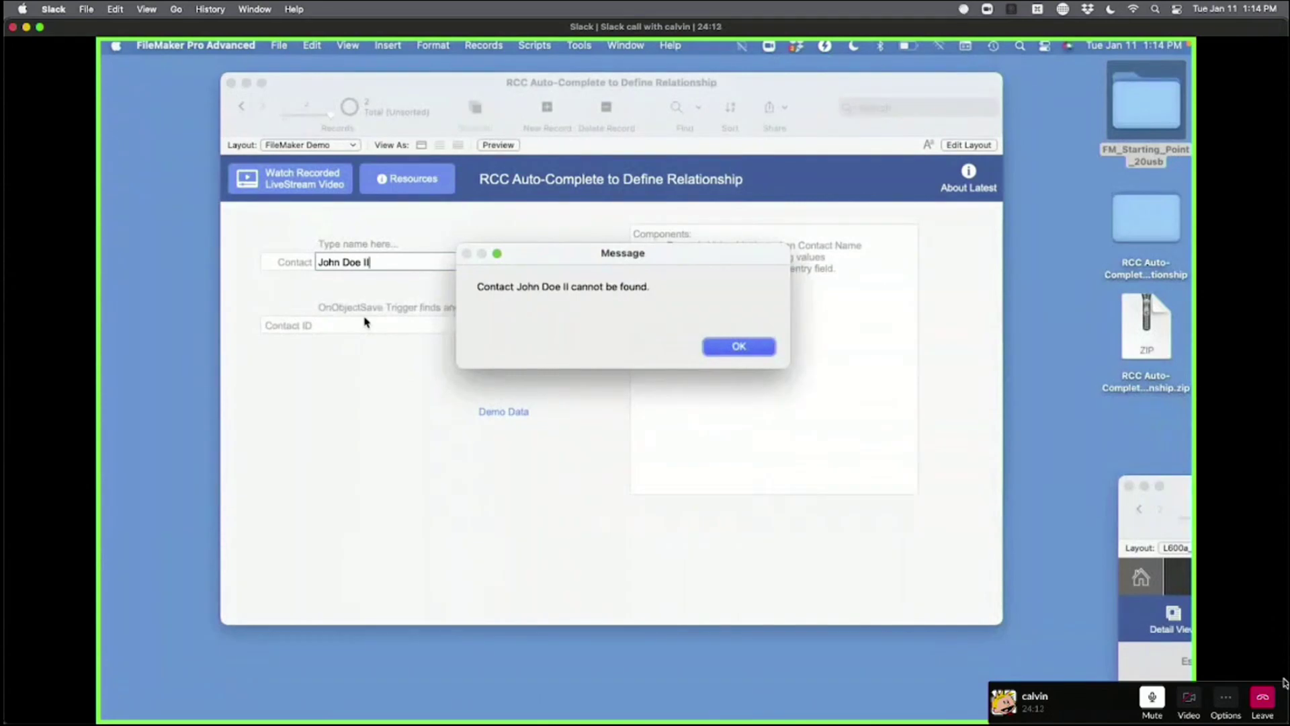
{"action": "left_click", "coordinate": [753, 352]}
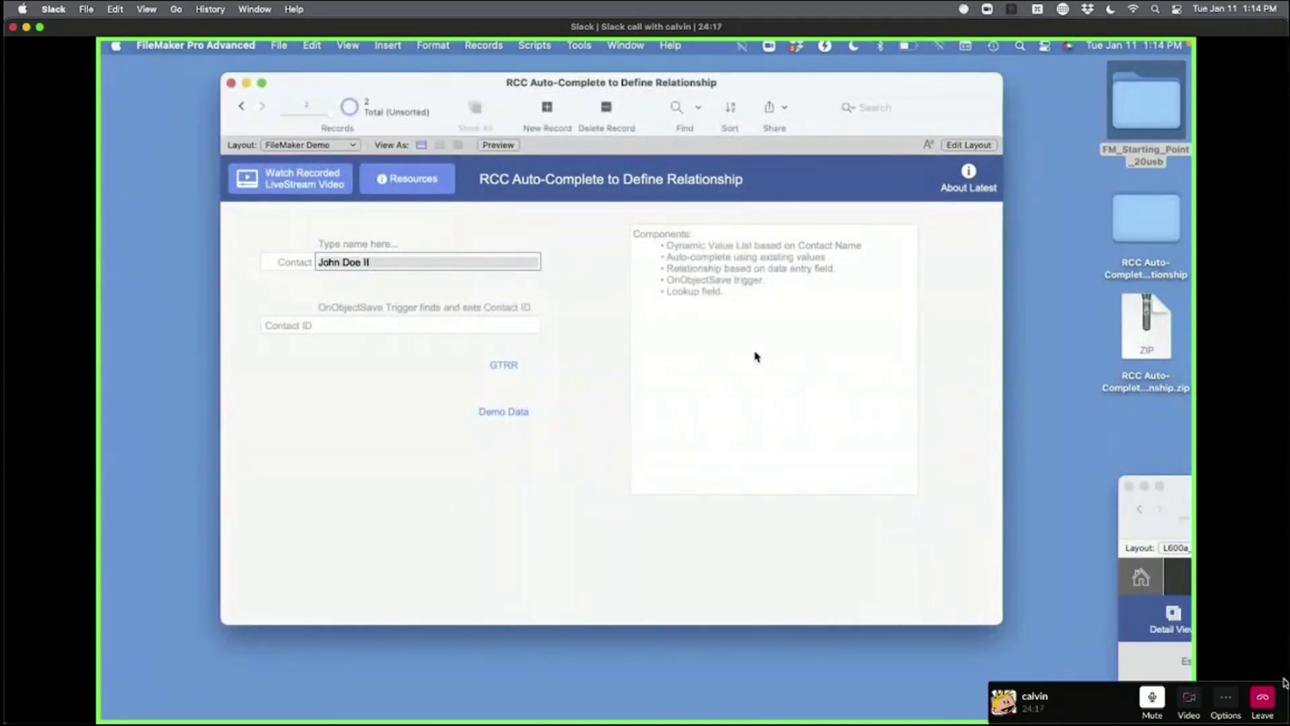
- Remove the unmatched name from the Contact field and leave it blank
{"action": "type", "text": "Joh"}
{"action": "key", "text": "BackSpace"}
{"action": "key", "text": "BackSpace"}
{"action": "key", "text": "Tab"}
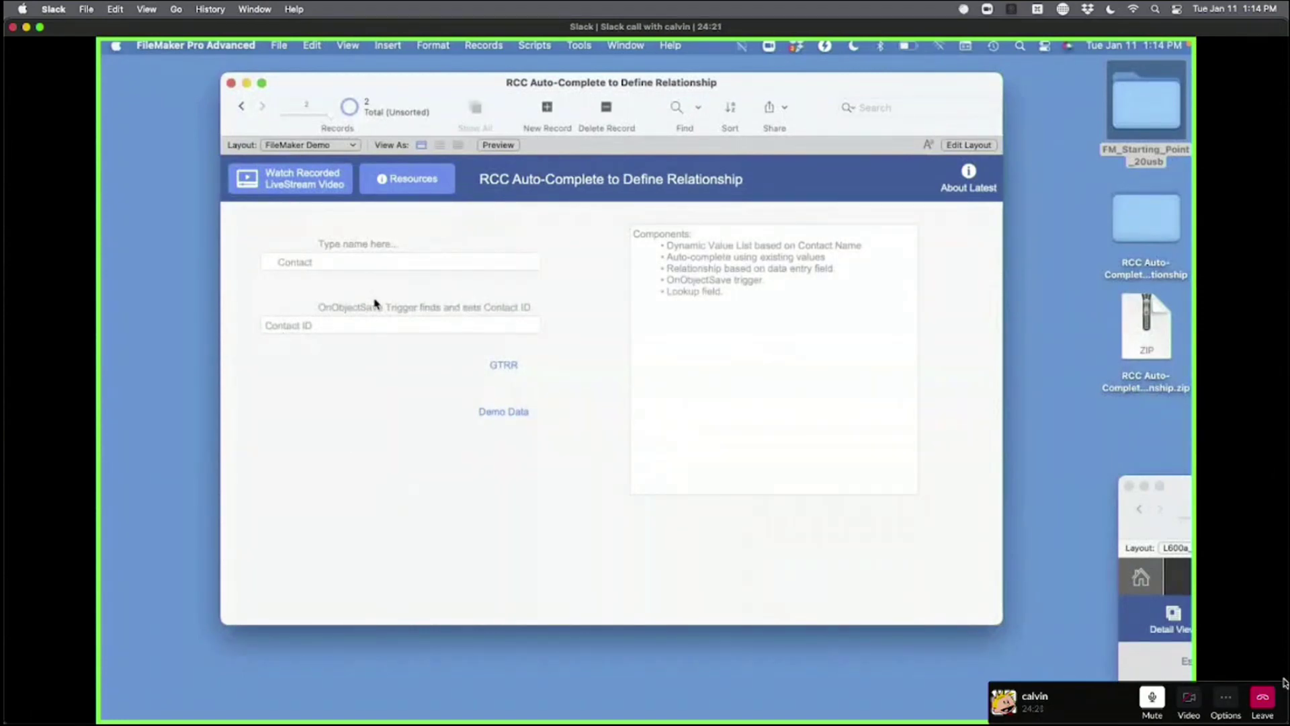
- In Layout mode, change the Contact field's control style to Edit Box
{"action": "key", "text": "super+l"}
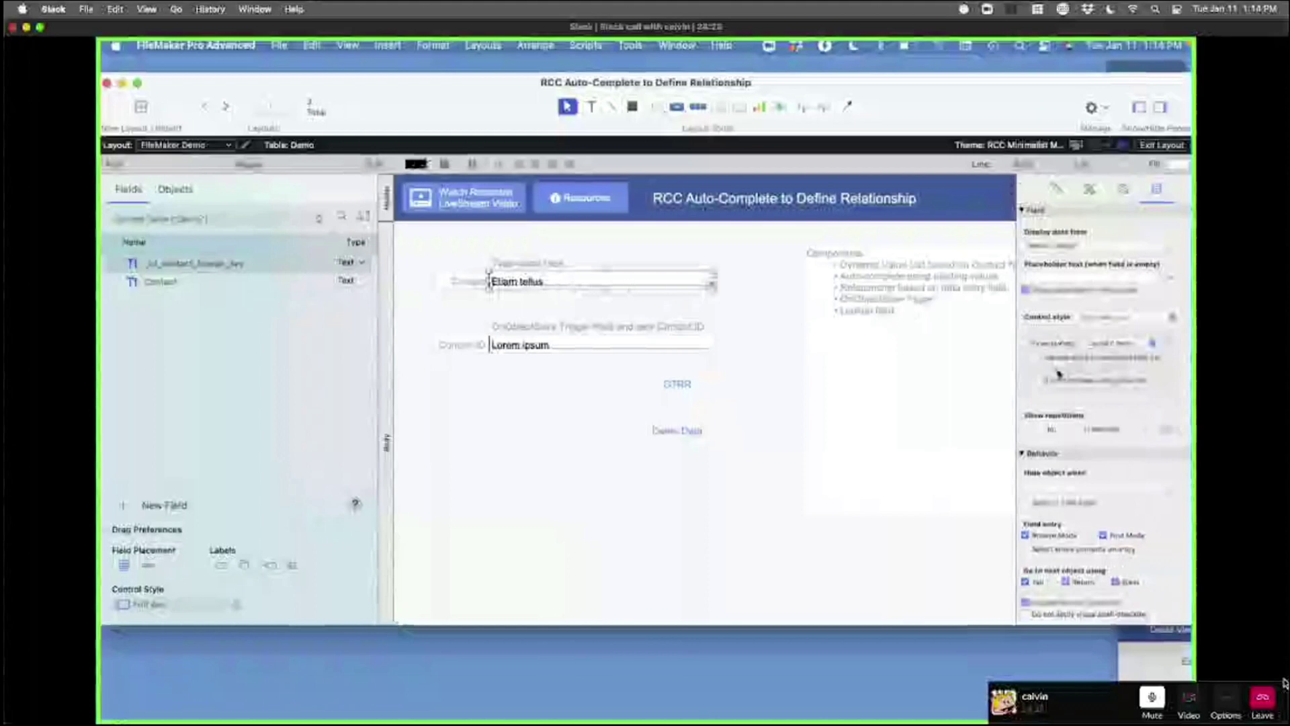
{"action": "left_click", "coordinate": [1152, 343]}
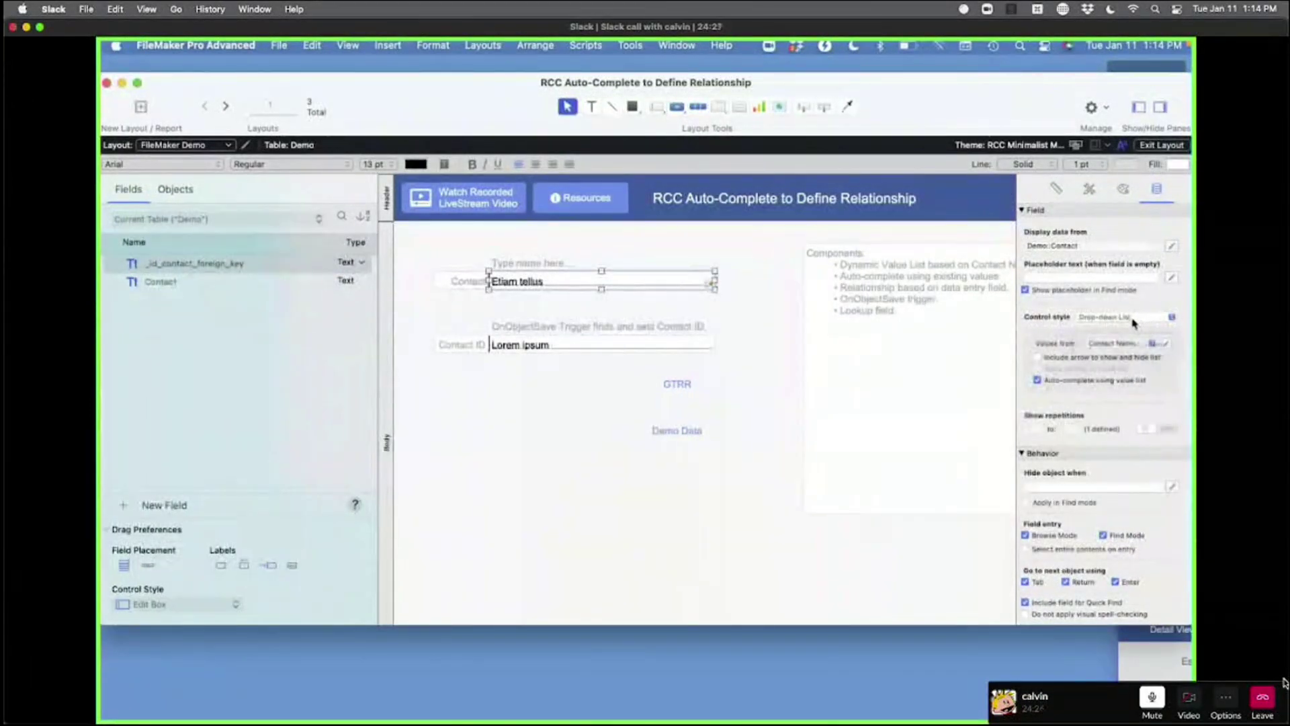
{"action": "left_click", "coordinate": [1133, 317]}
{"action": "left_click", "coordinate": [1133, 317]}
{"action": "left_click", "coordinate": [1132, 310]}
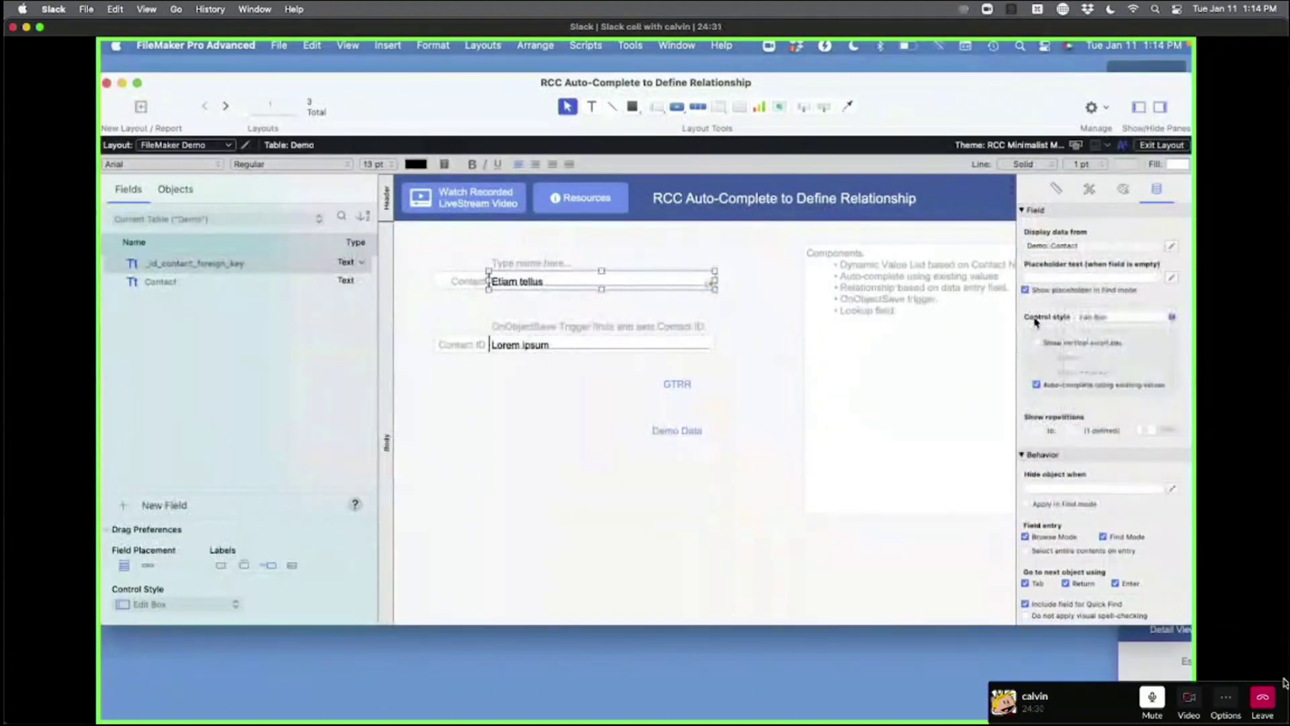
- In Browse mode, enter an existing contact's full name in record 2's Contact field and commit it
{"action": "key", "text": "super+b"}
{"action": "left_click", "coordinate": [341, 262]}
{"action": "type", "text": "John"}
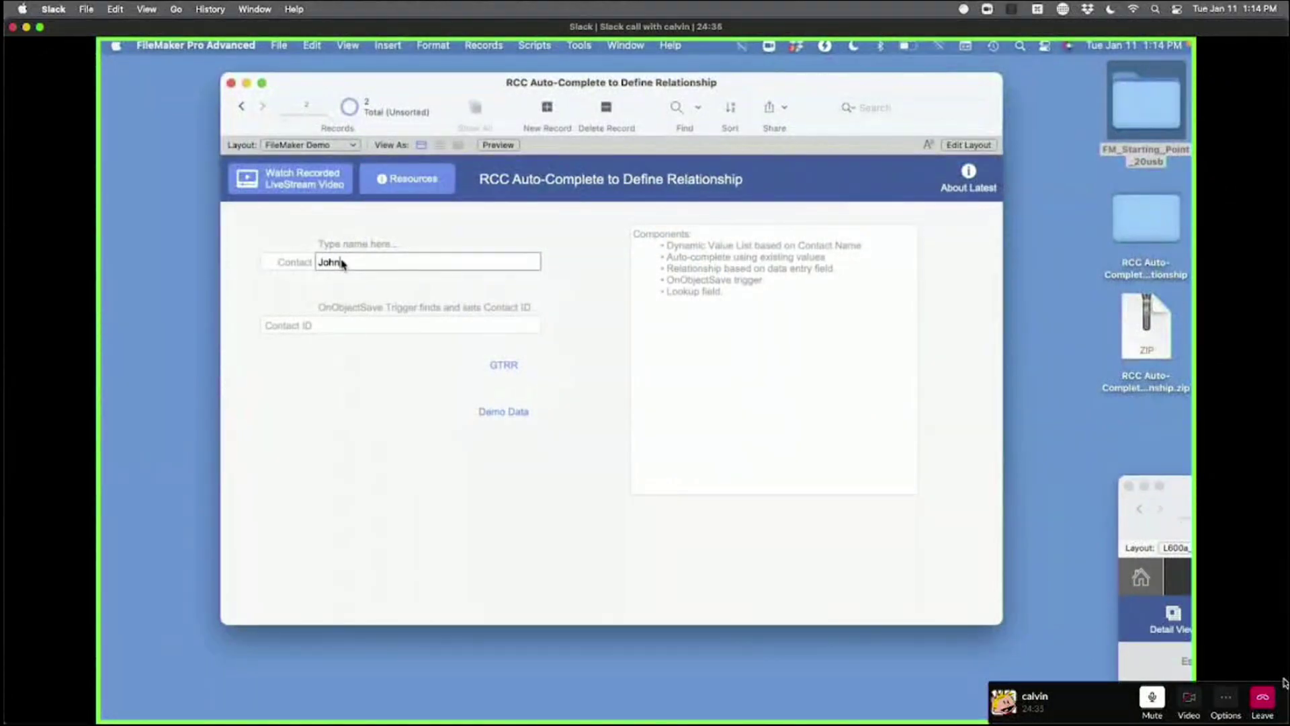
{"action": "type", "text": " Deo"}
{"action": "left_click", "coordinate": [402, 230]}
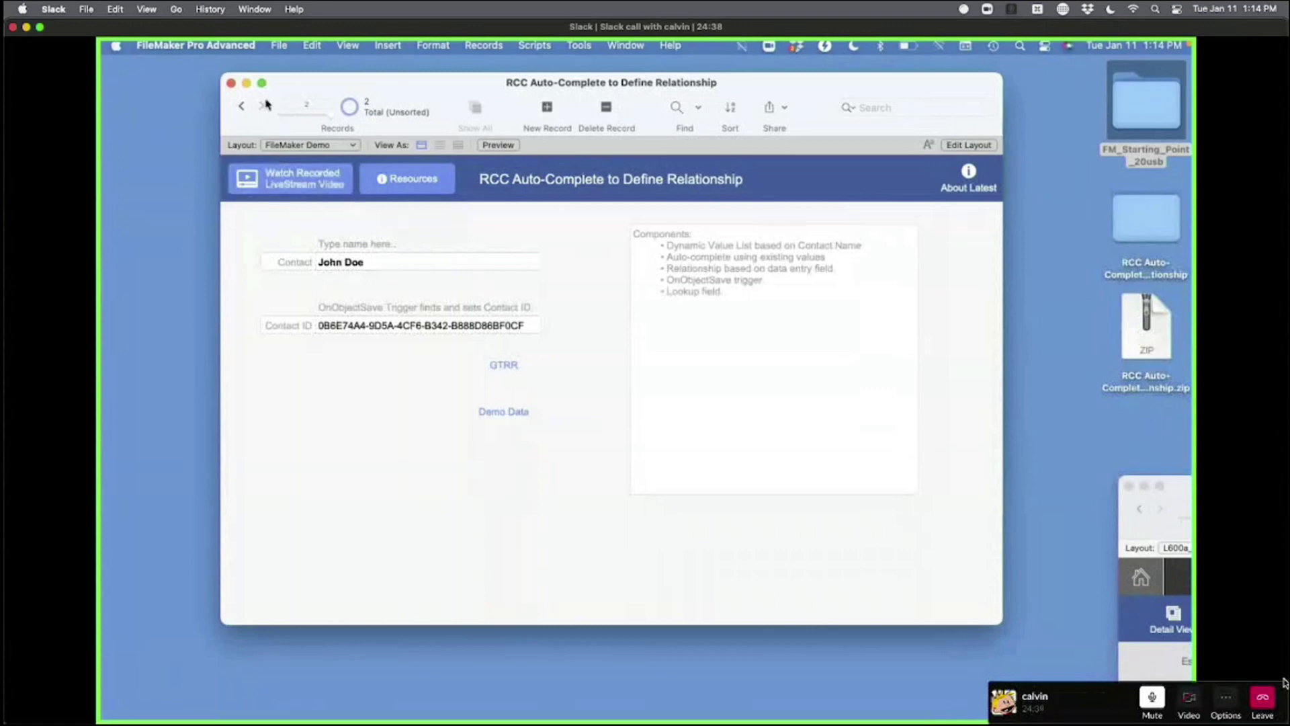
- Go to the first record, try auto-completing the Contact field from the letter J, and clear the entry
{"action": "left_click", "coordinate": [243, 108]}
{"action": "left_click", "coordinate": [353, 263]}
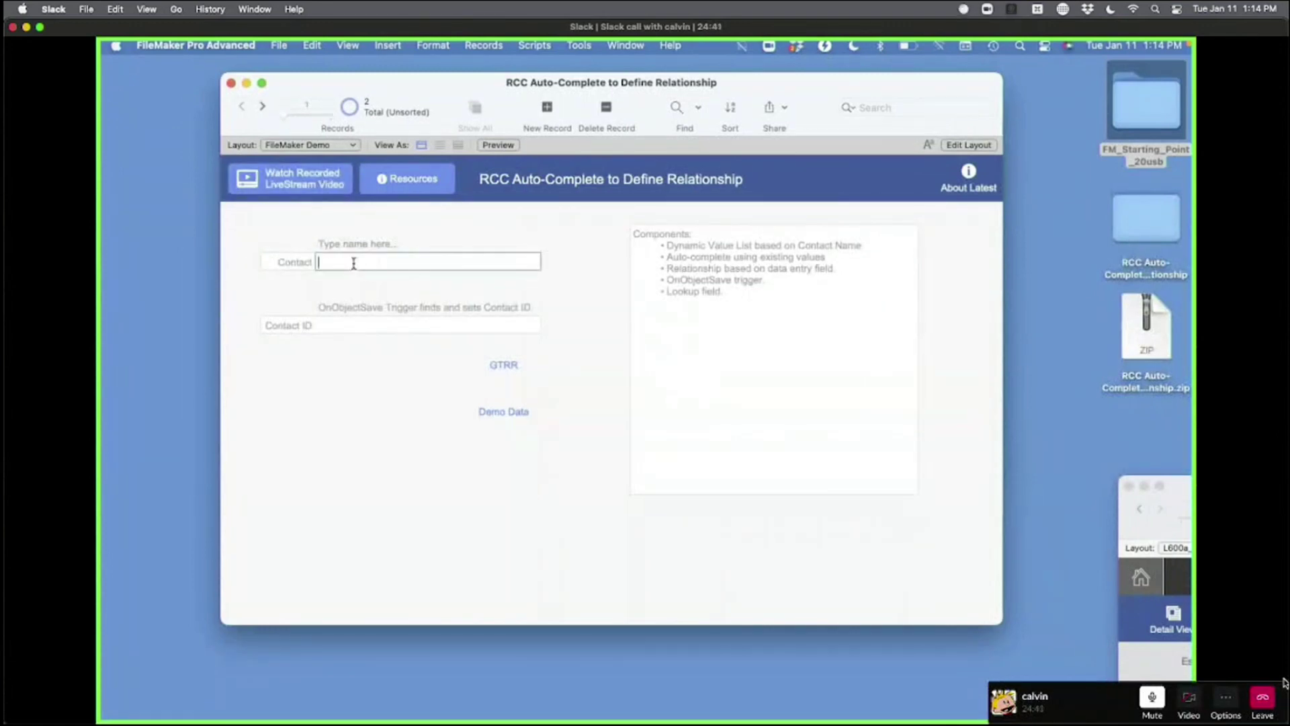
{"action": "key", "text": "super+a"}
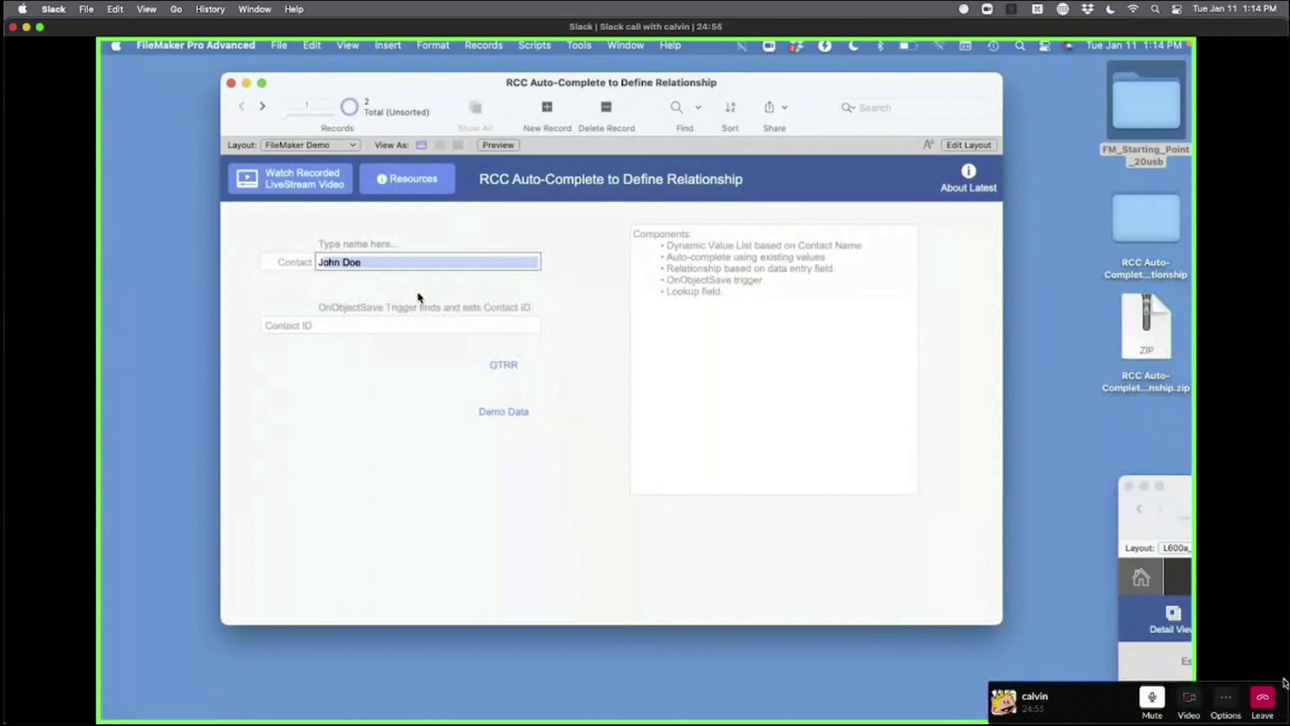
{"action": "type", "text": "J"}
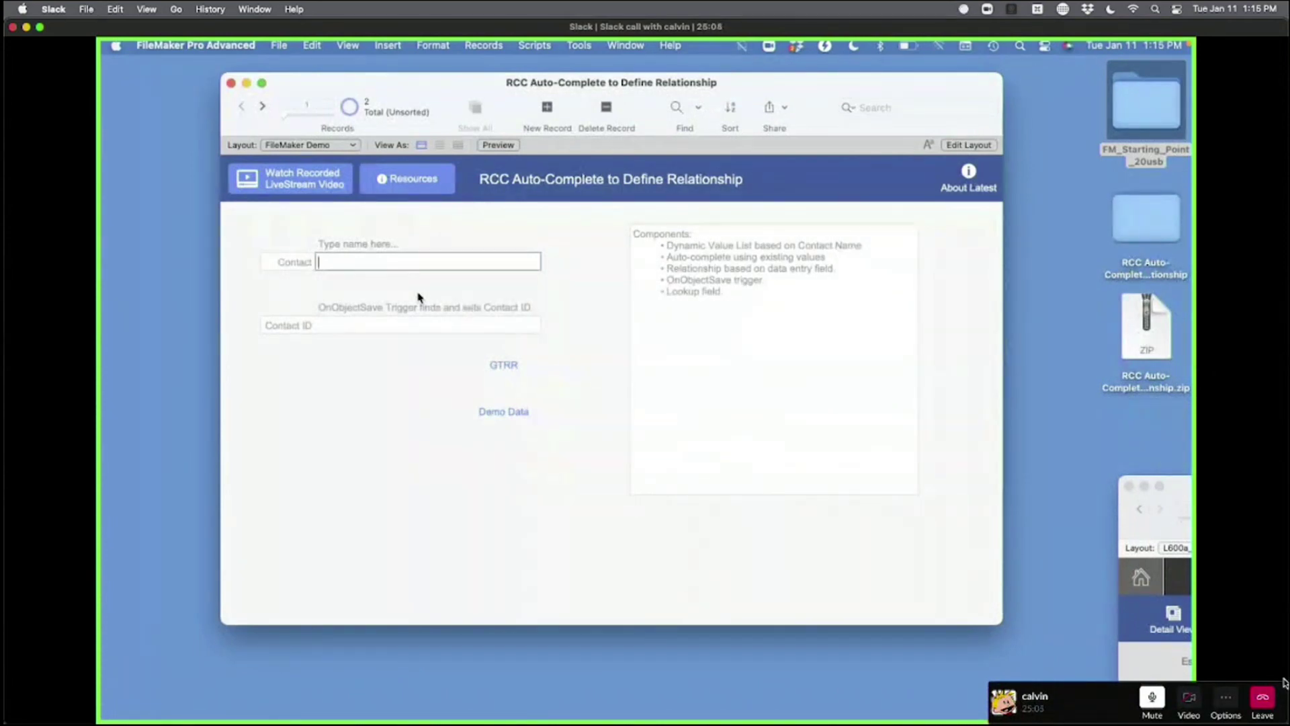
- Set the Contact field's control style back to Drop-down List in Layout mode and return to Browse mode
{"action": "key", "text": "super+l"}
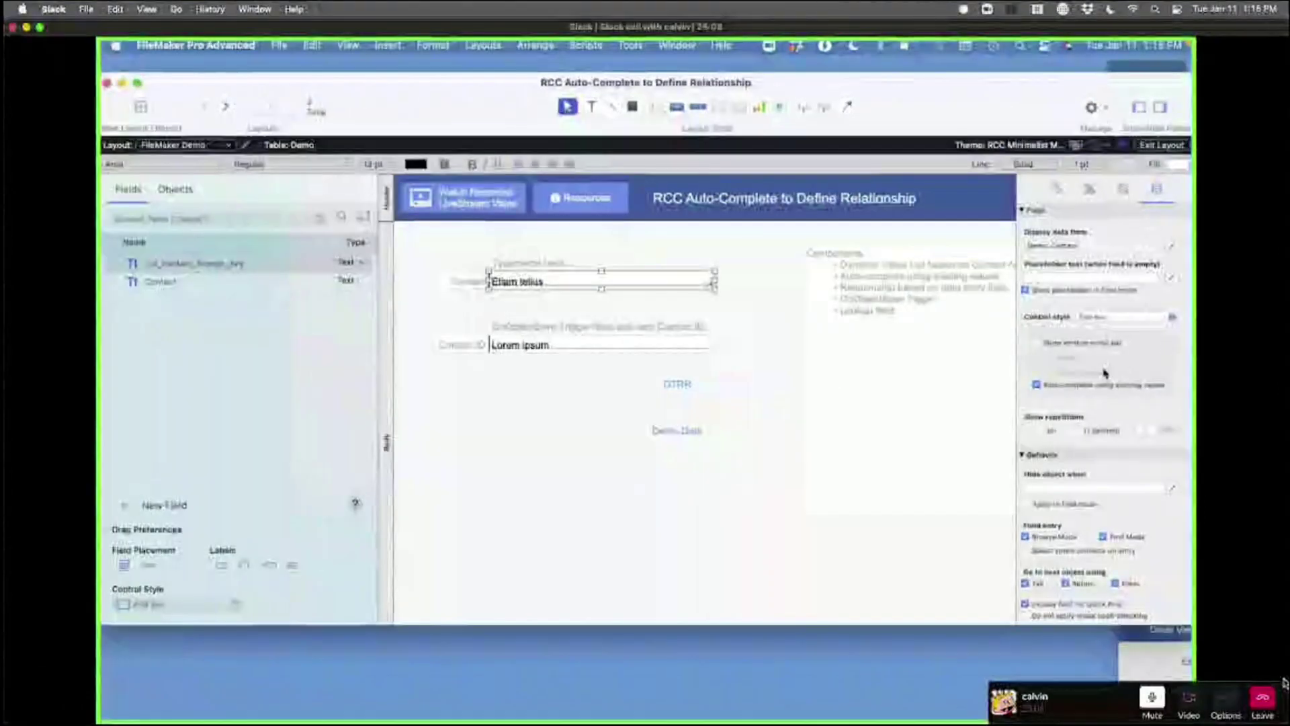
{"action": "left_click", "coordinate": [1103, 318]}
{"action": "left_click", "coordinate": [1106, 331]}
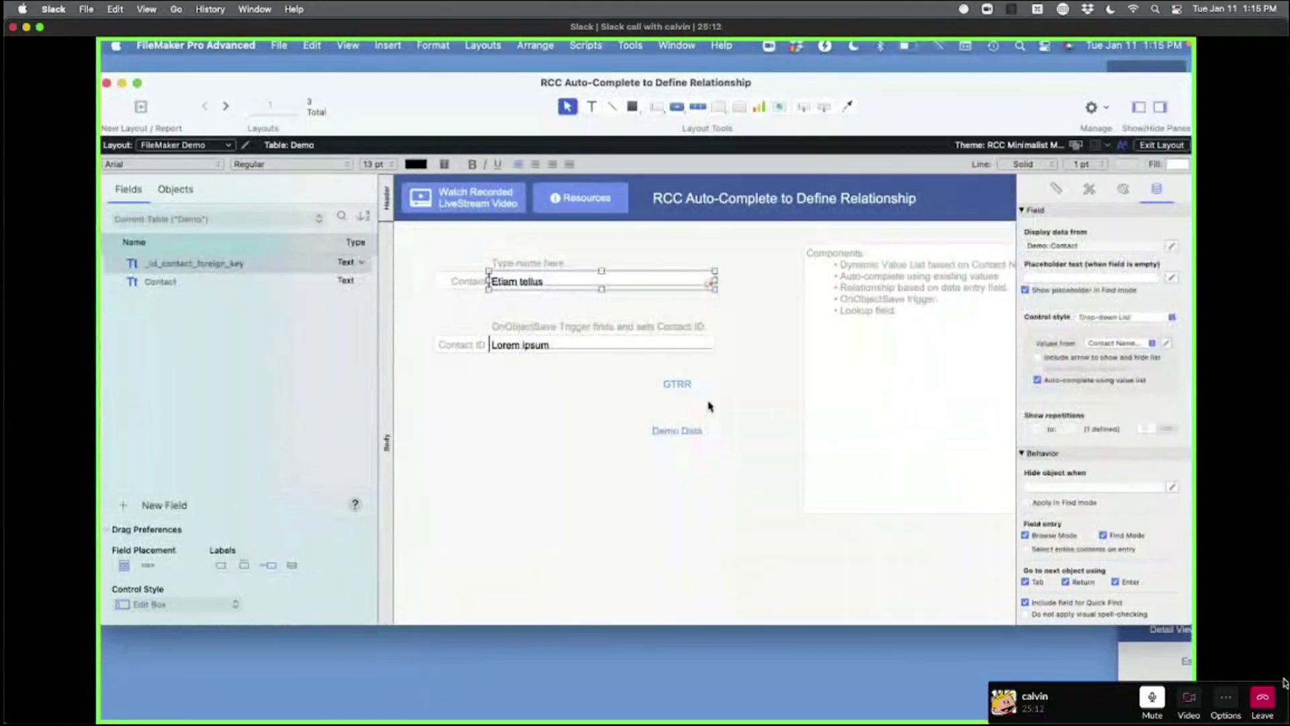
{"action": "key", "text": "super+b"}
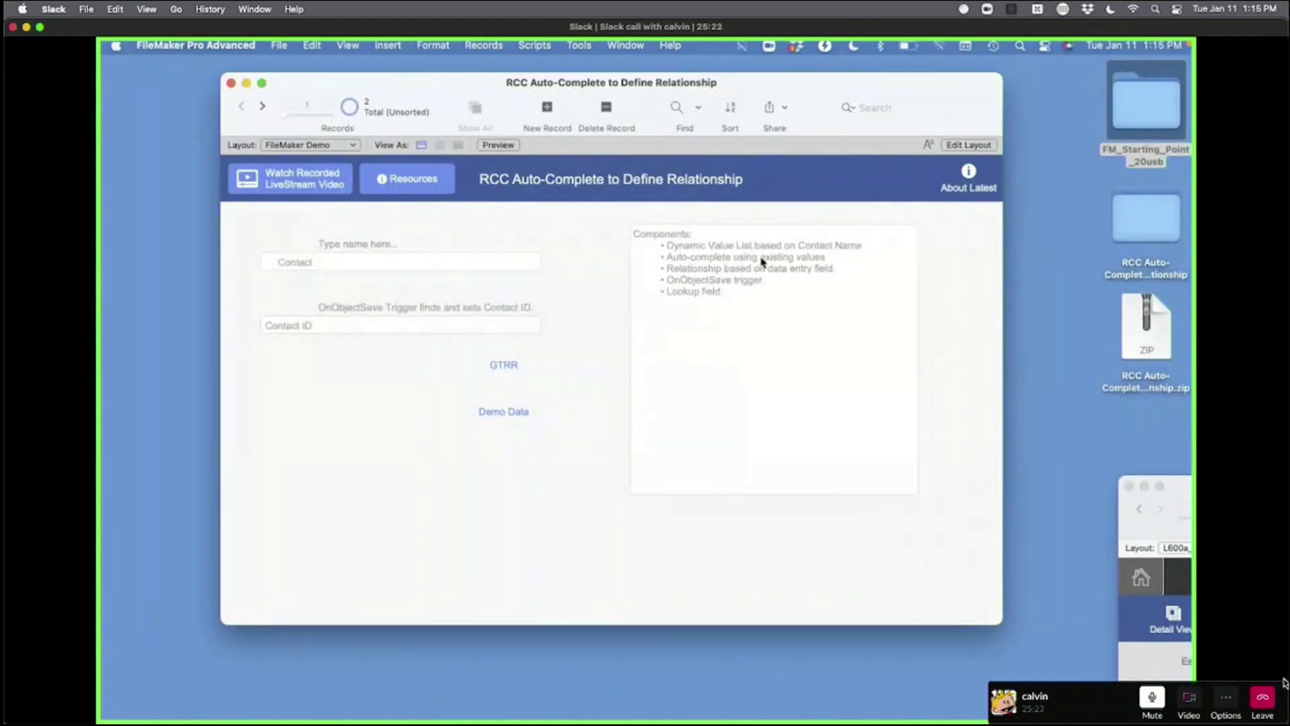
- Narrow the first record's Contact list by a first name beginning with A and choose the third matching contact
{"action": "left_click", "coordinate": [426, 262]}
{"action": "type", "text": "abel Bilberry"}
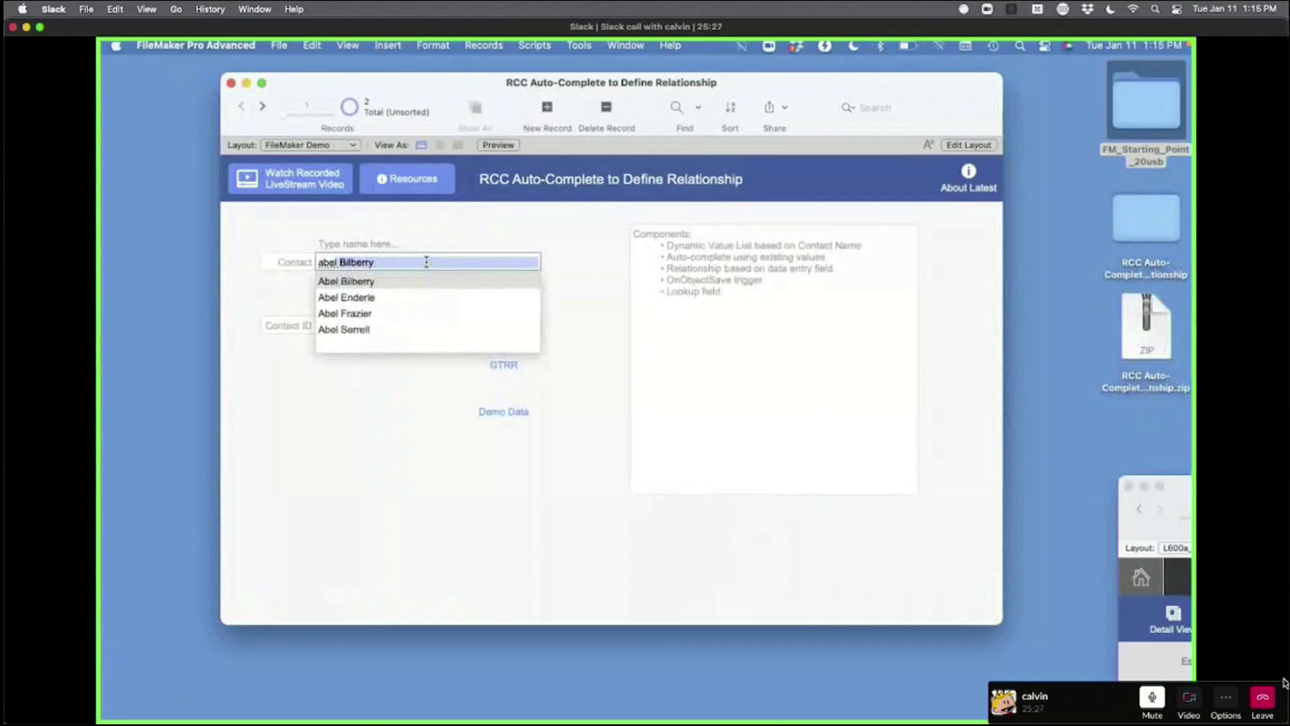
{"action": "key", "text": "Down"}
{"action": "key", "text": "Down"}
{"action": "key", "text": "Return"}
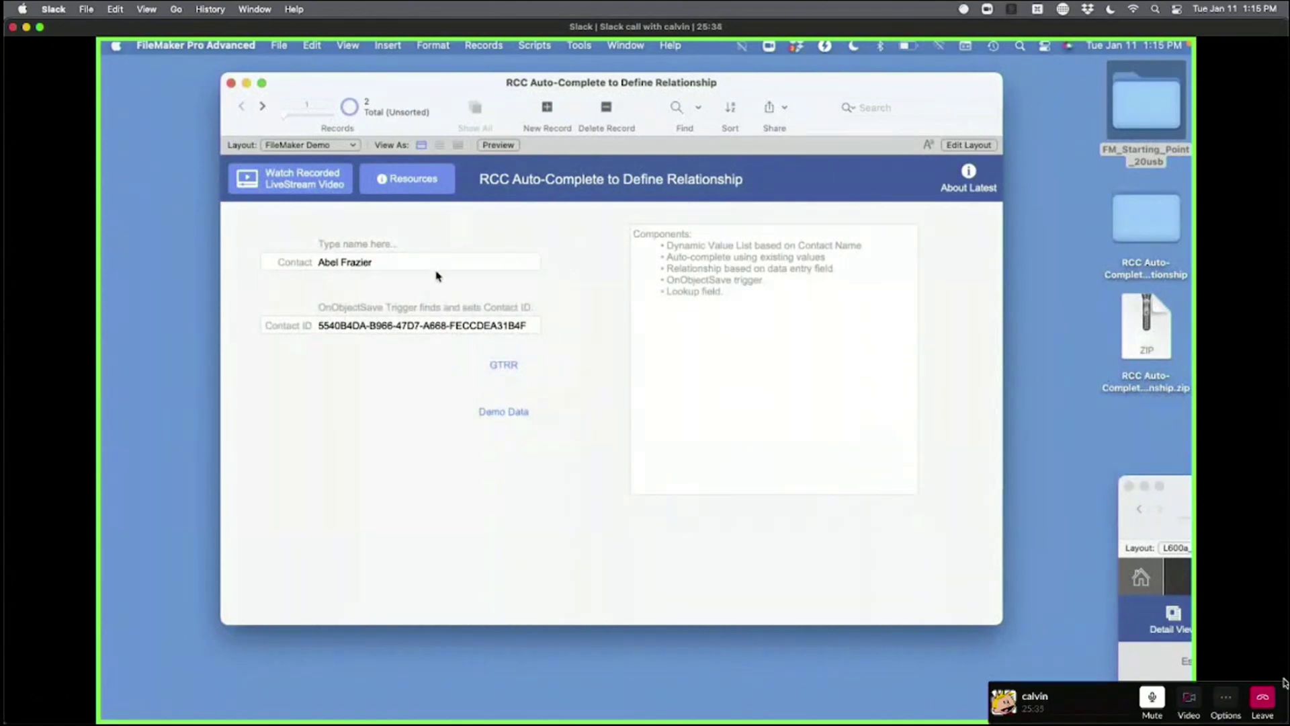
- In Layout mode, turn off Sample Data so objects show their field names, and enlarge the window
{"action": "key", "text": "super+l"}
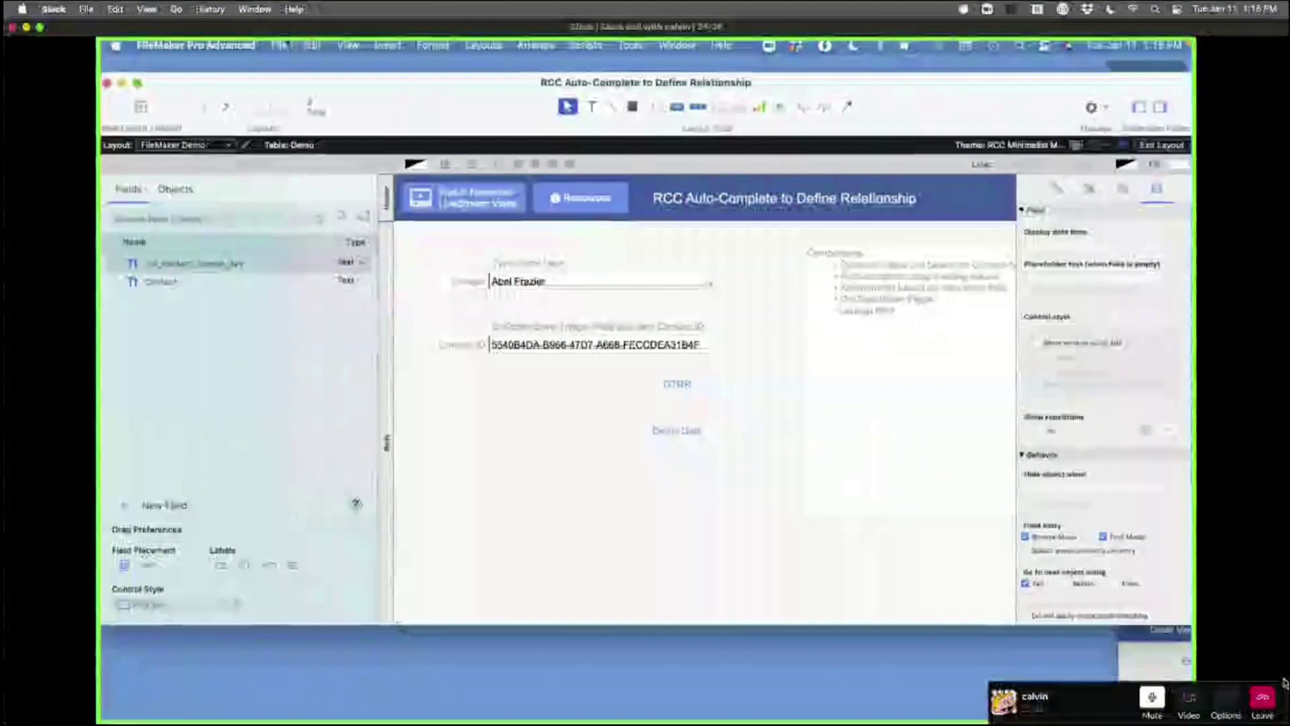
{"action": "left_click", "coordinate": [279, 45]}
{"action": "mouse_move", "coordinate": [349, 45]}
{"action": "mouse_move", "coordinate": [365, 274]}
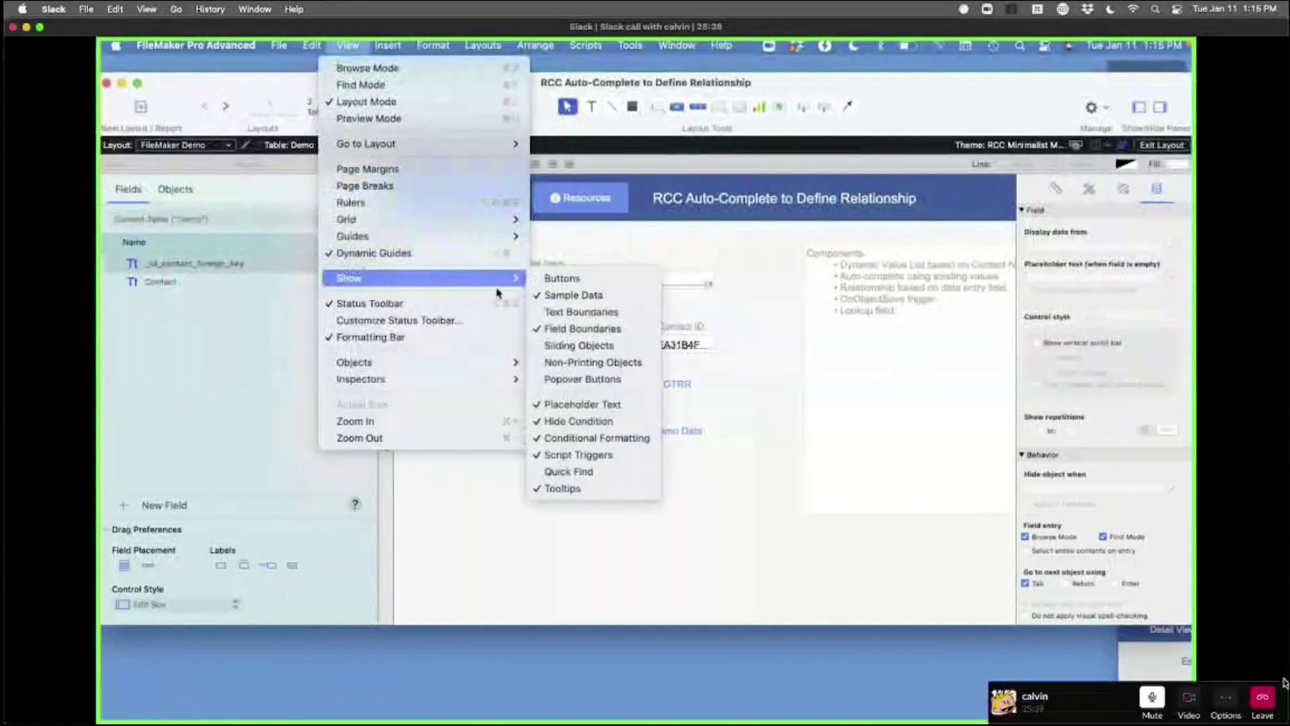
{"action": "left_click", "coordinate": [568, 291]}
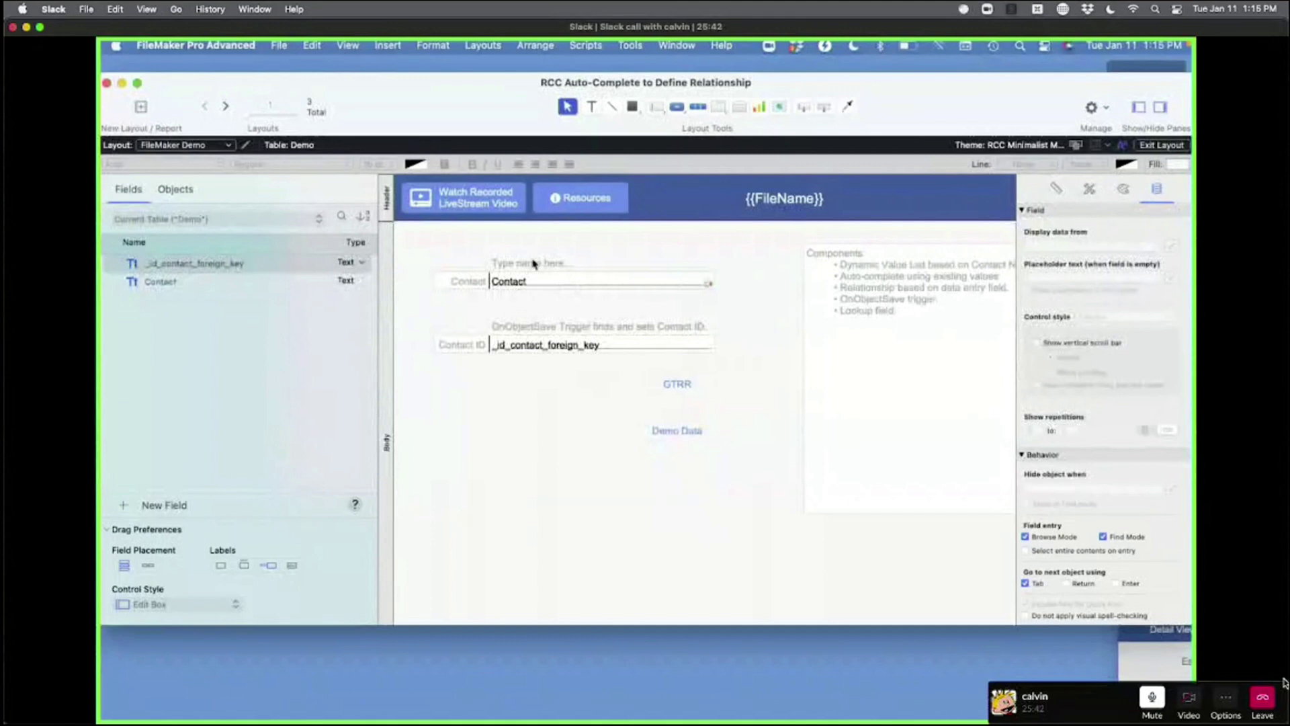
{"action": "double_click", "coordinate": [469, 123]}
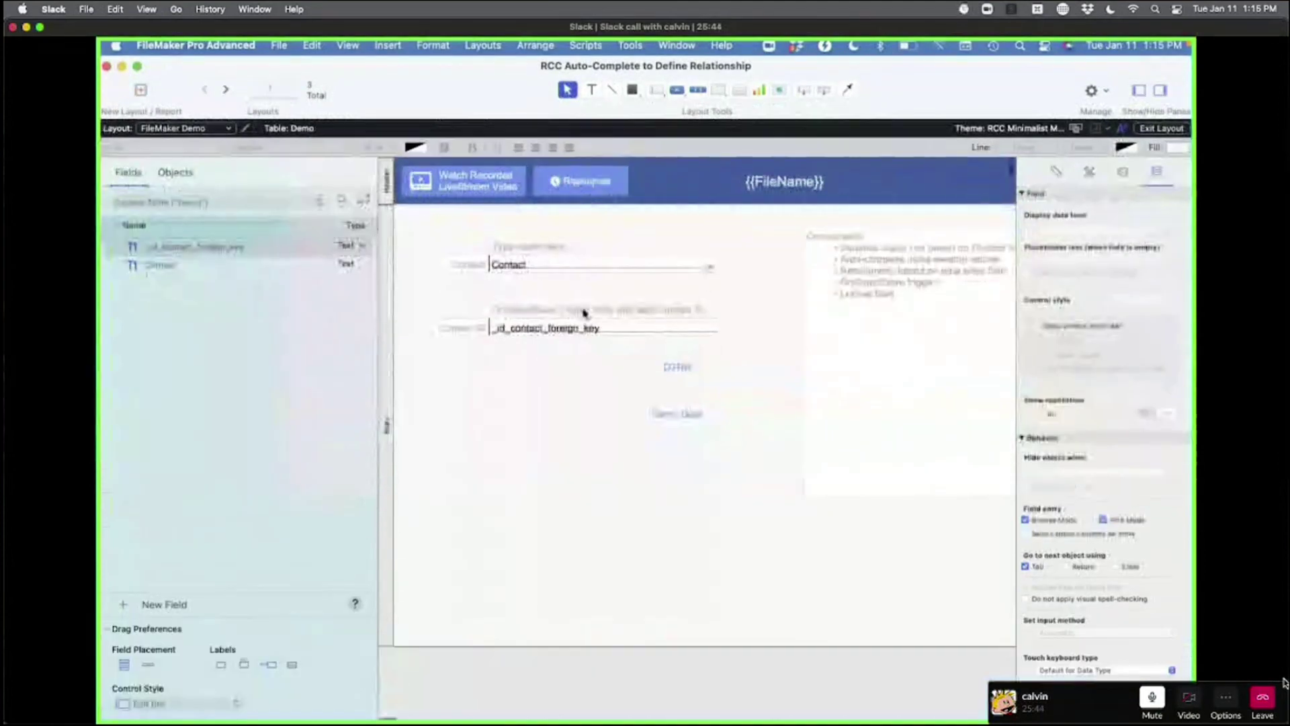
- Open Manage Database and examine the Demo table's _id_contact_foreign_key and Contact fields
{"action": "key", "text": "super+shift+d"}
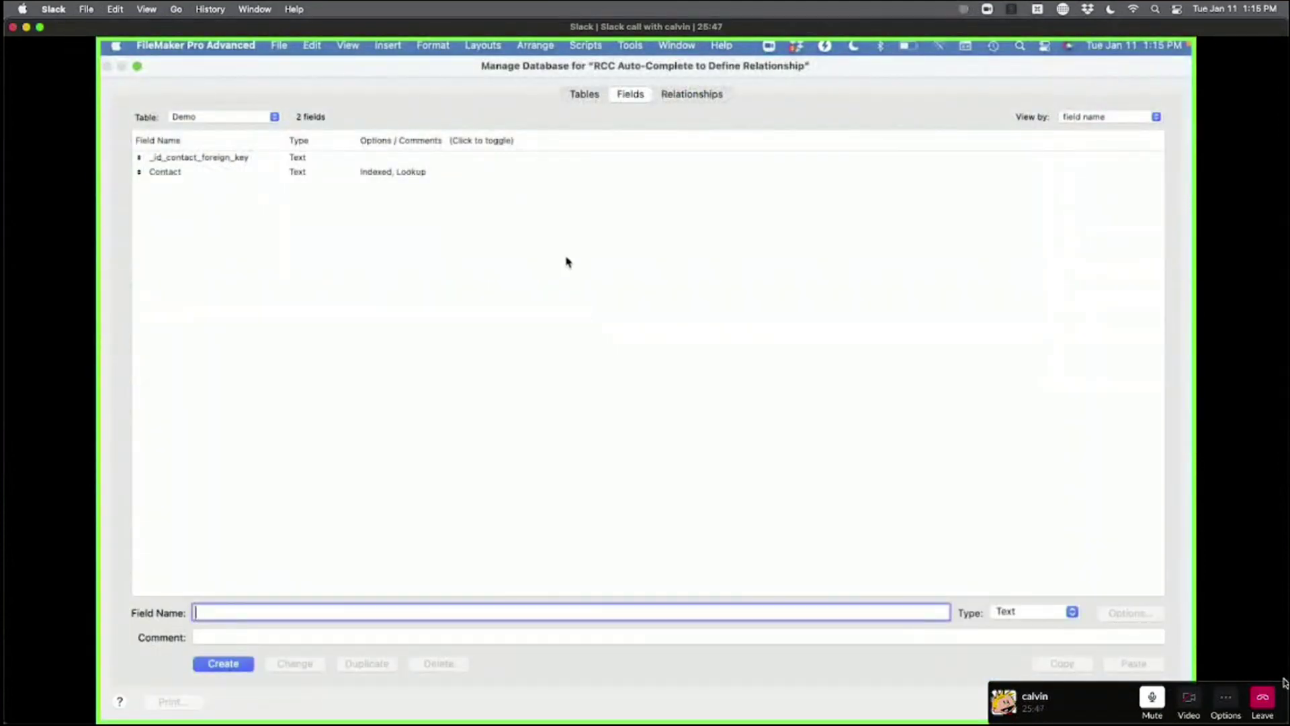
{"action": "left_click", "coordinate": [206, 159]}
{"action": "left_click", "coordinate": [205, 173]}
{"action": "left_click", "coordinate": [207, 160]}
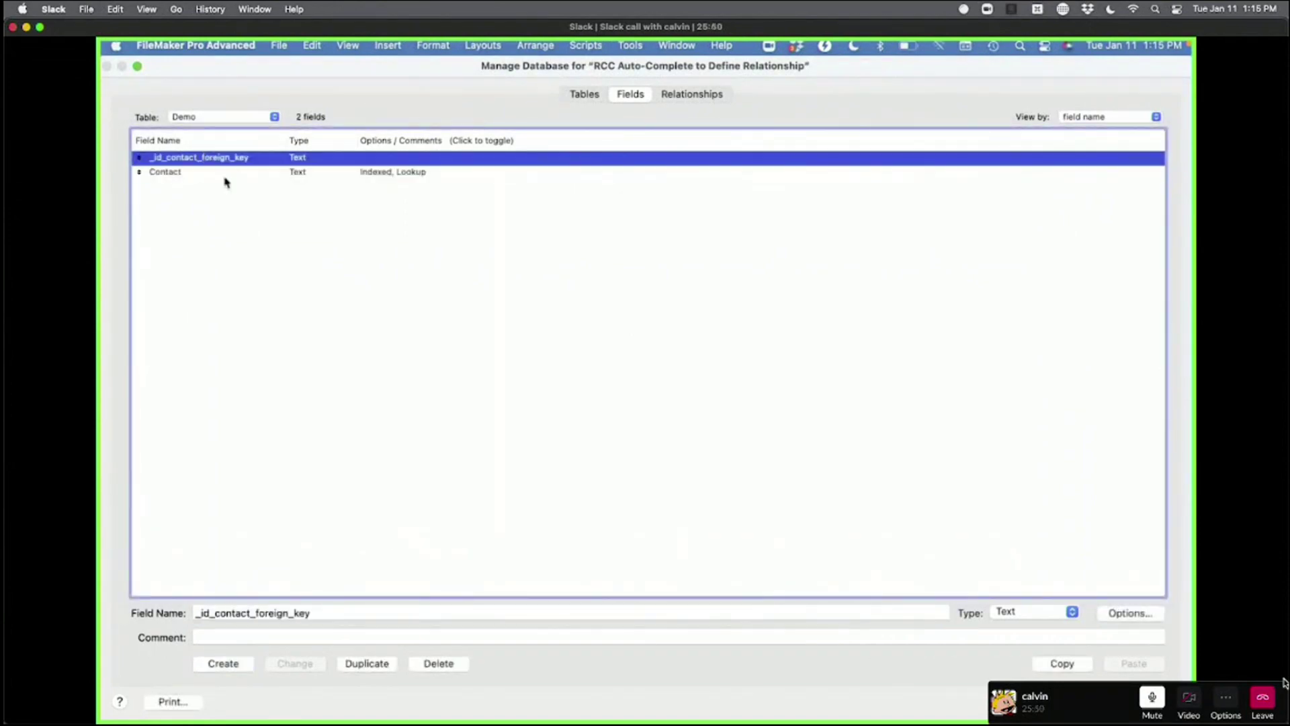
- Examine the Demo table's relationships to contacts, especially Contact to Name_Full, and return to Browse mode
{"action": "left_click", "coordinate": [693, 96]}
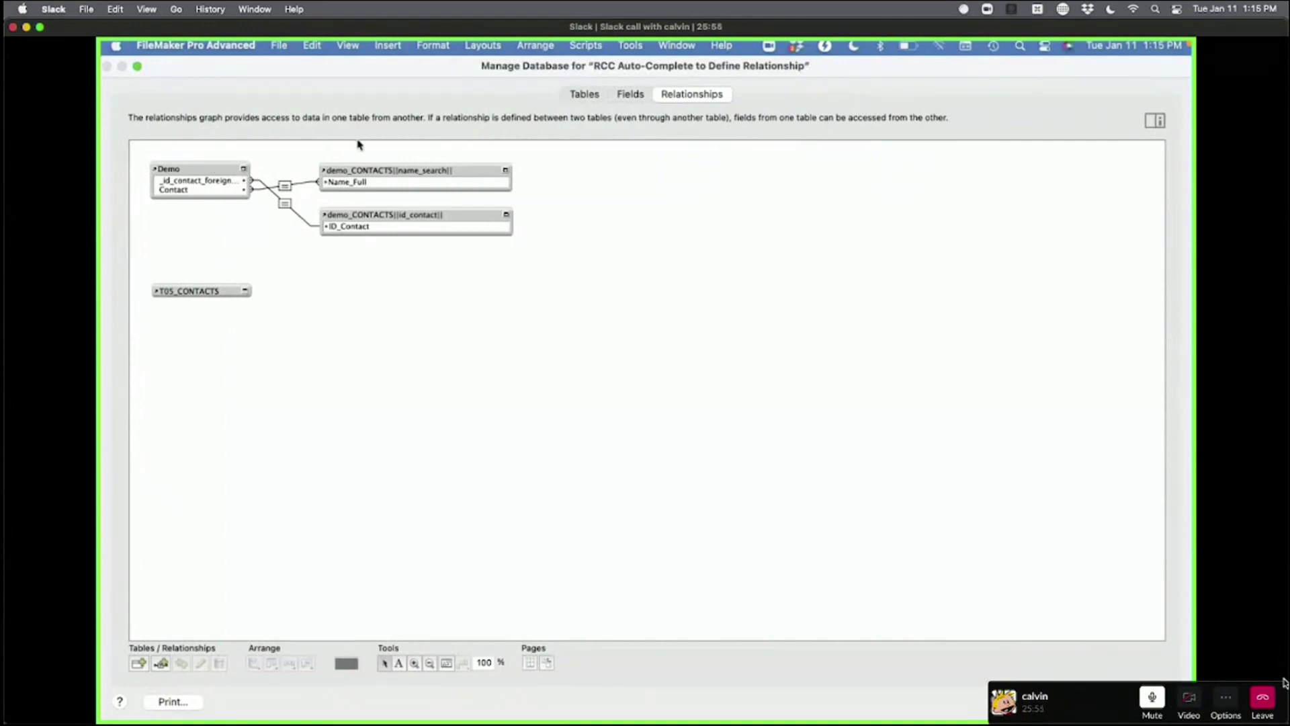
{"action": "left_click", "coordinate": [627, 100]}
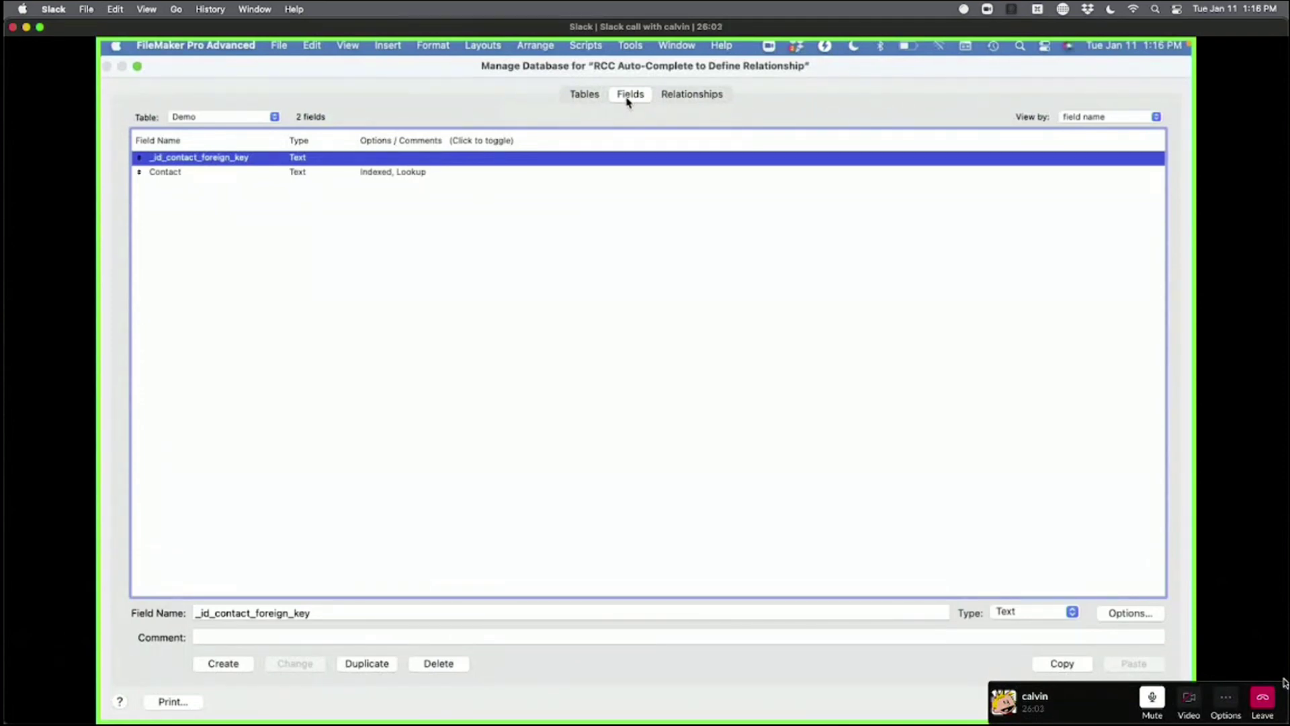
{"action": "left_click", "coordinate": [212, 406]}
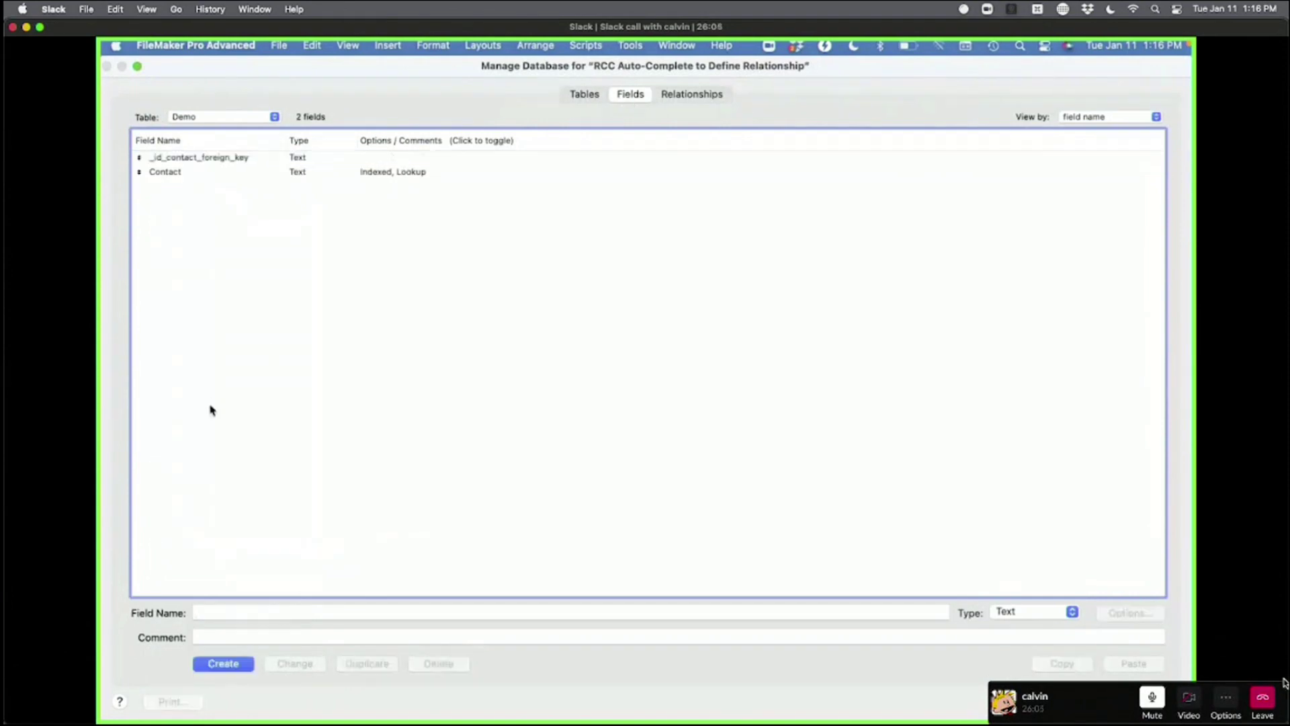
{"action": "left_click", "coordinate": [707, 95]}
{"action": "left_click", "coordinate": [285, 185]}
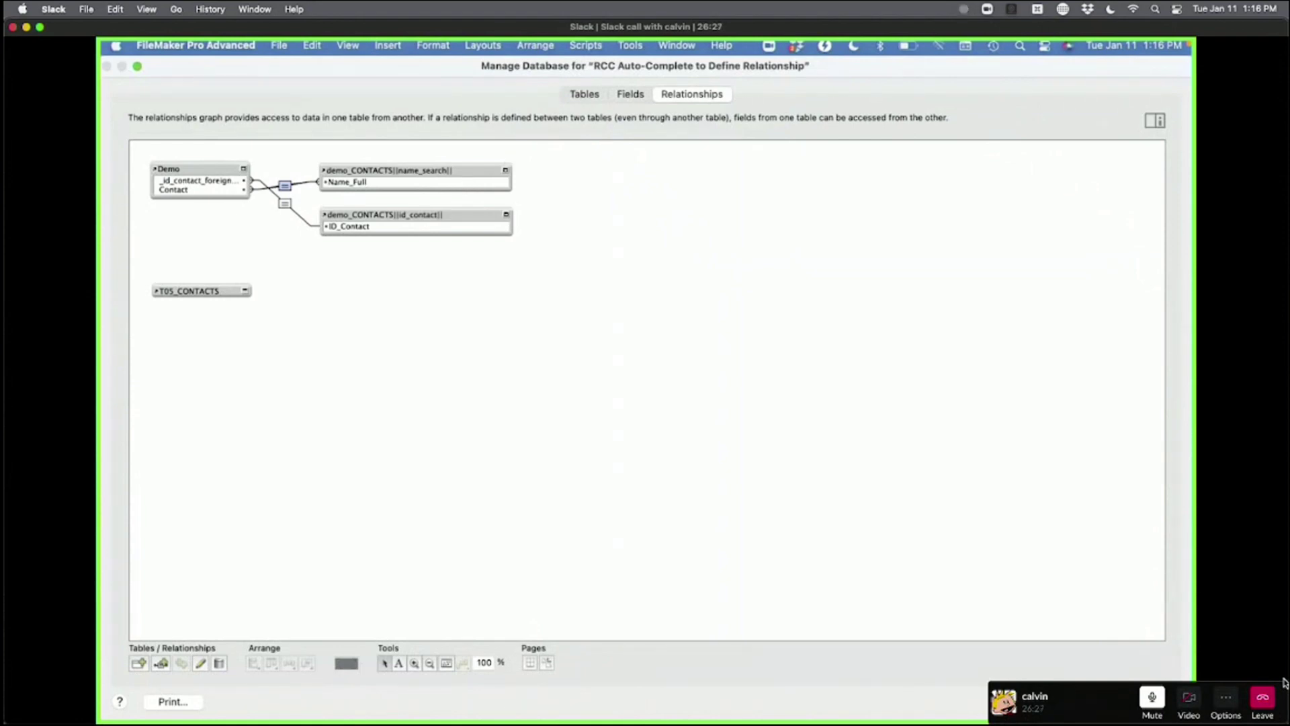
{"action": "left_click", "coordinate": [1137, 702]}
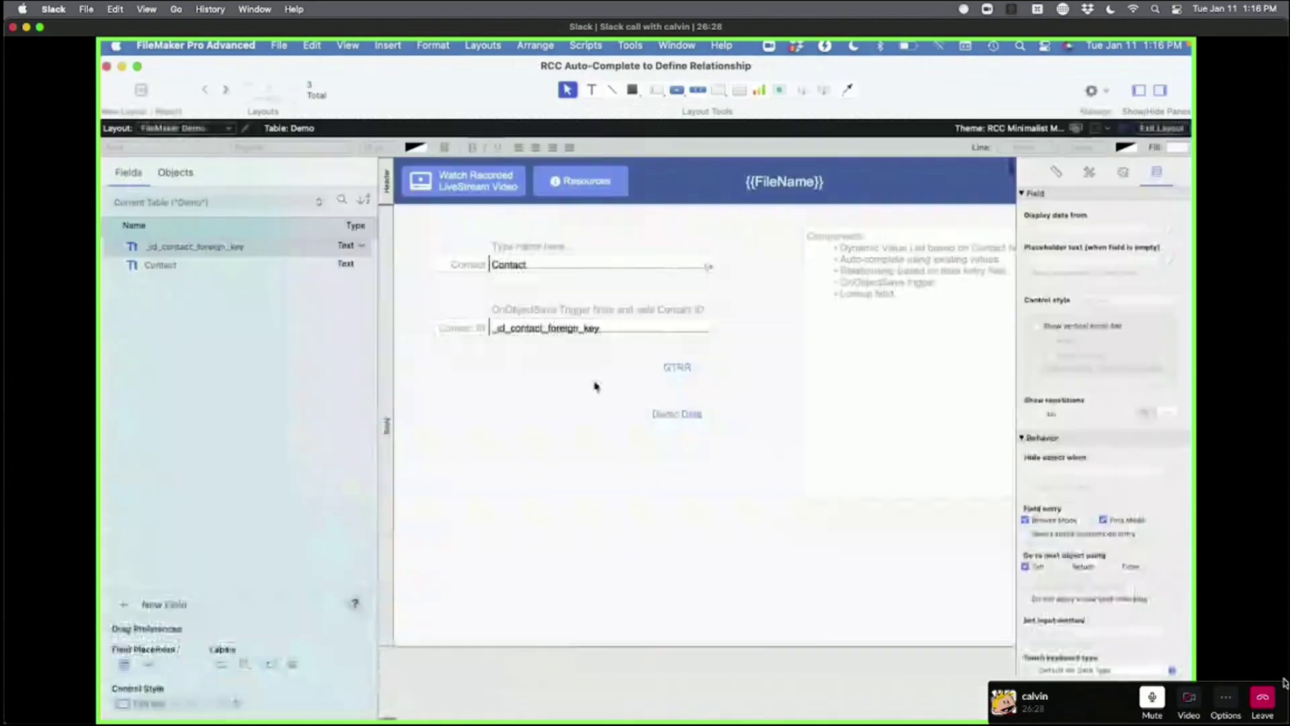
{"action": "key", "text": "super+b"}
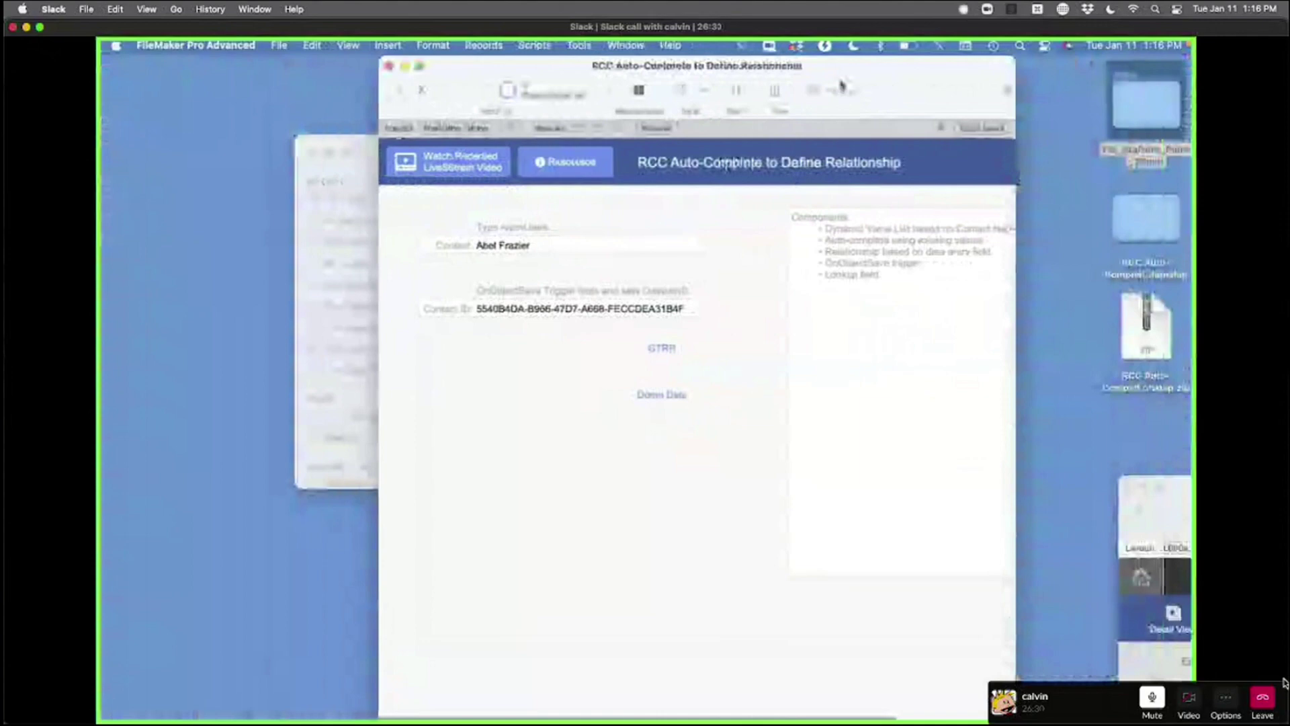
- Restore the demo window to its smaller size and reposition it so the full layout fits on screen
{"action": "left_click", "coordinate": [841, 84]}
{"action": "double_click", "coordinate": [844, 75]}
{"action": "left_click_drag", "start_coordinate": [845, 76], "coordinate": [731, 73]}
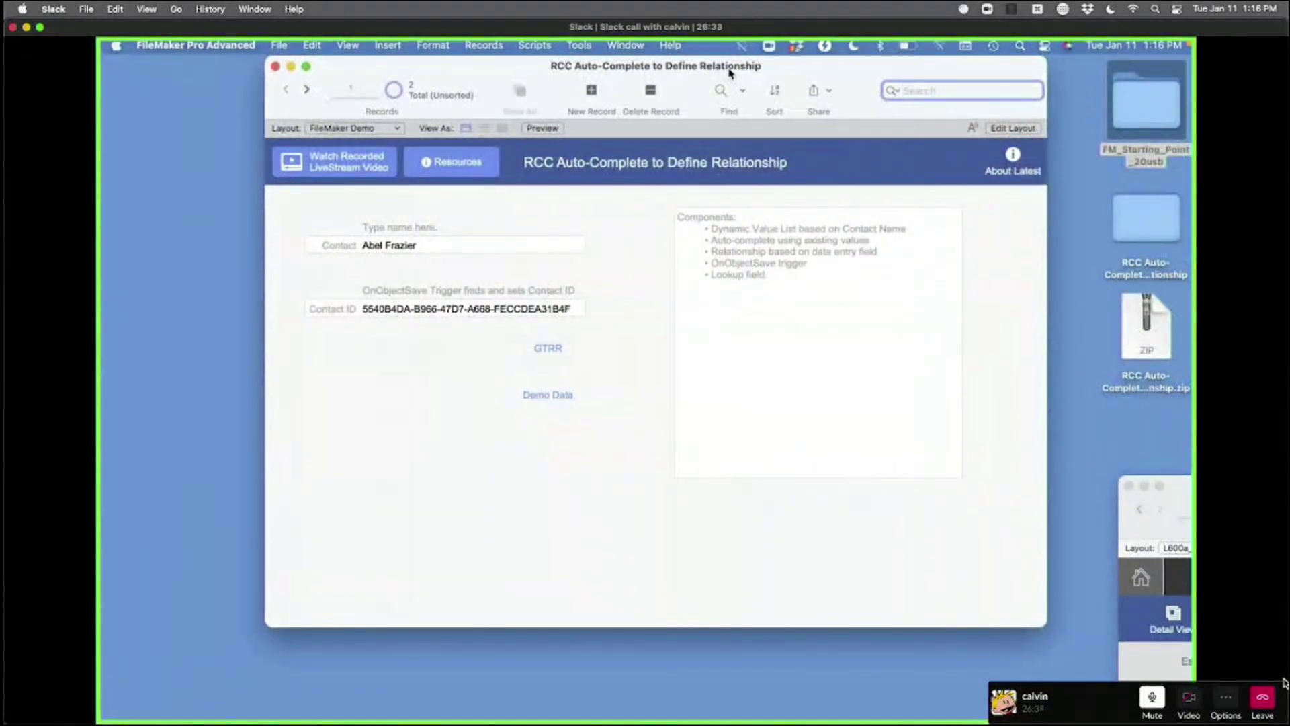
{"action": "left_click", "coordinate": [597, 261]}
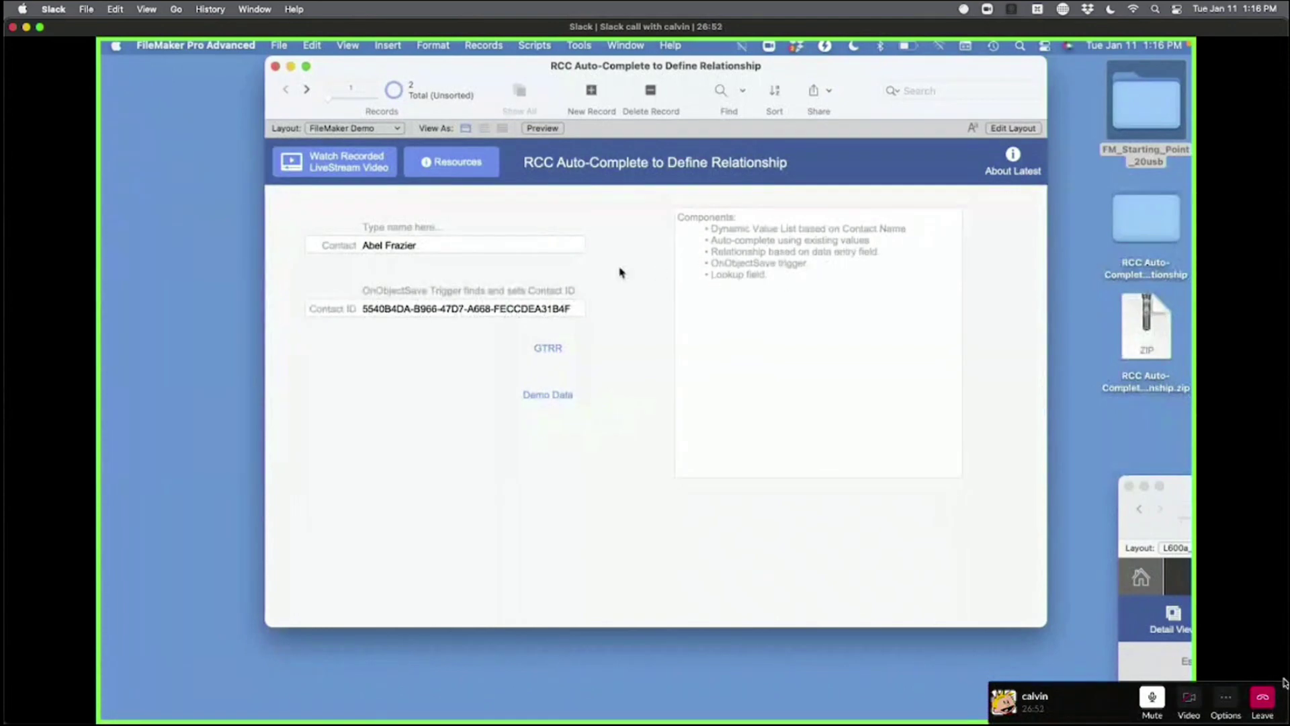
- Replace the first record's Contact with another contact's auto-completed name, starting it in lower case, and open the Script Debugger
{"action": "left_click", "coordinate": [487, 243]}
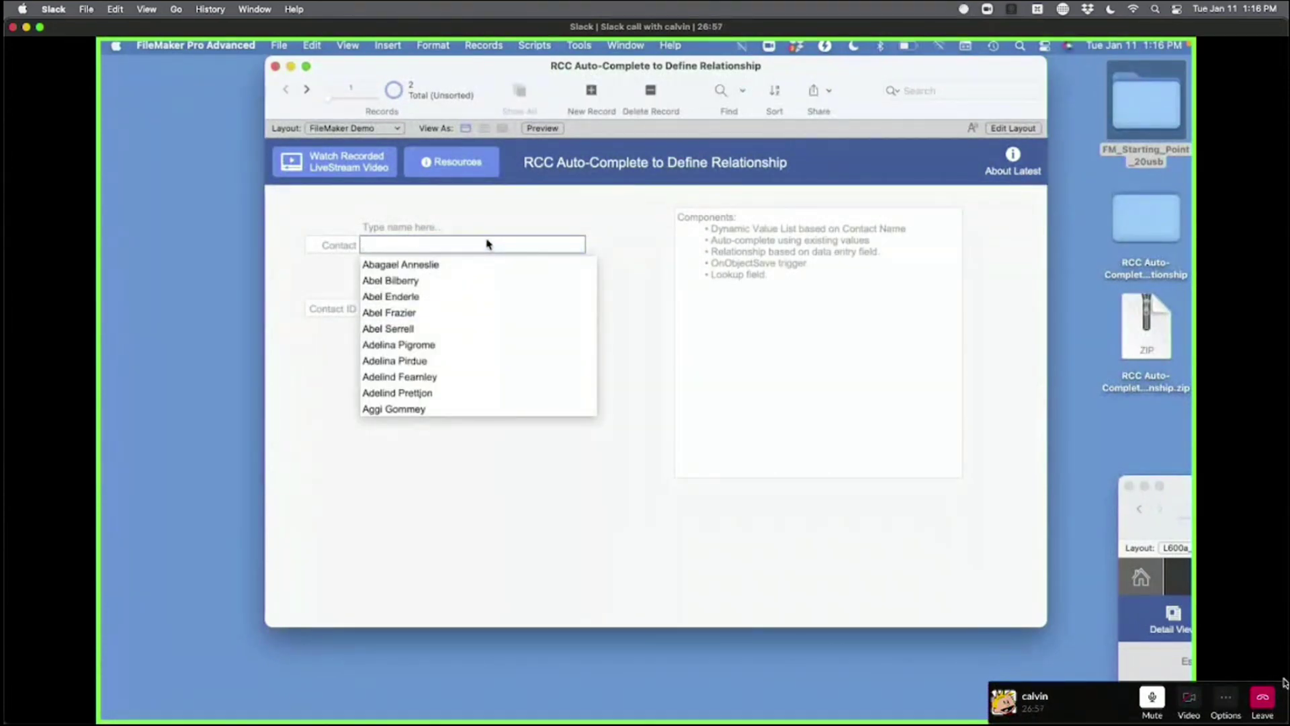
{"action": "type", "text": "aggi Gommey"}
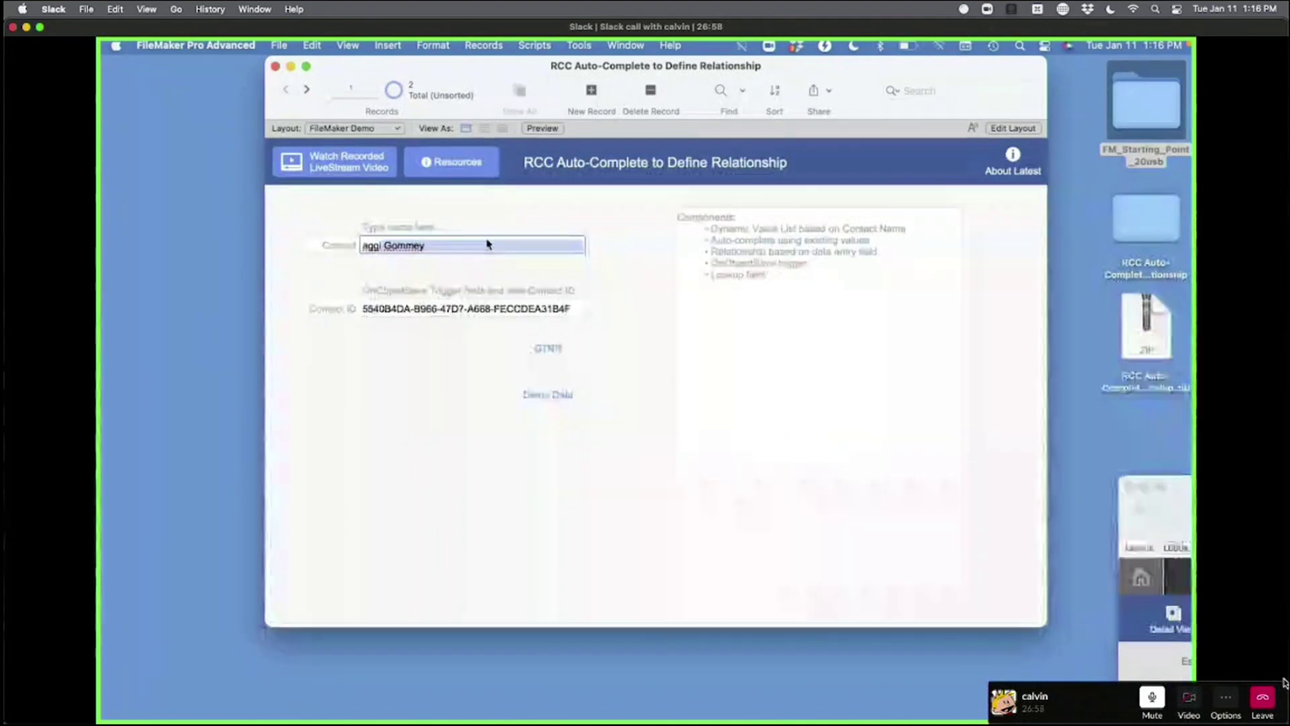
{"action": "left_click", "coordinate": [577, 45]}
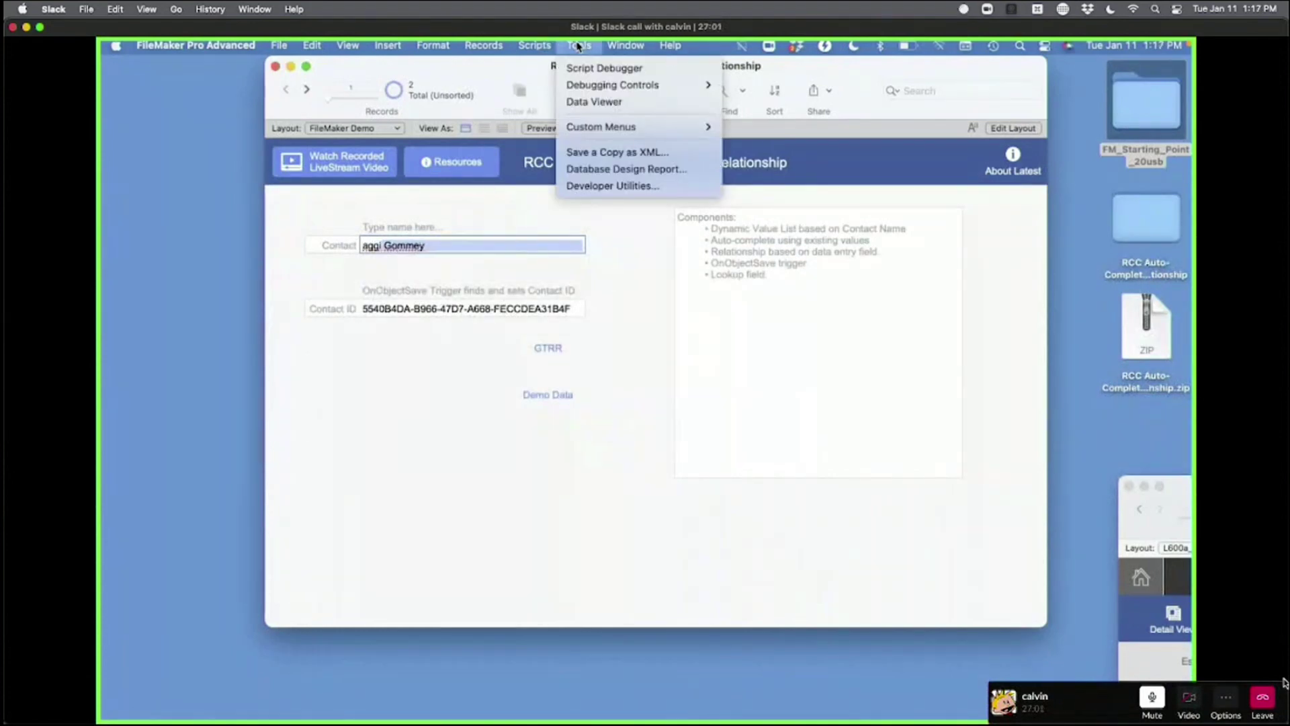
{"action": "left_click", "coordinate": [579, 68]}
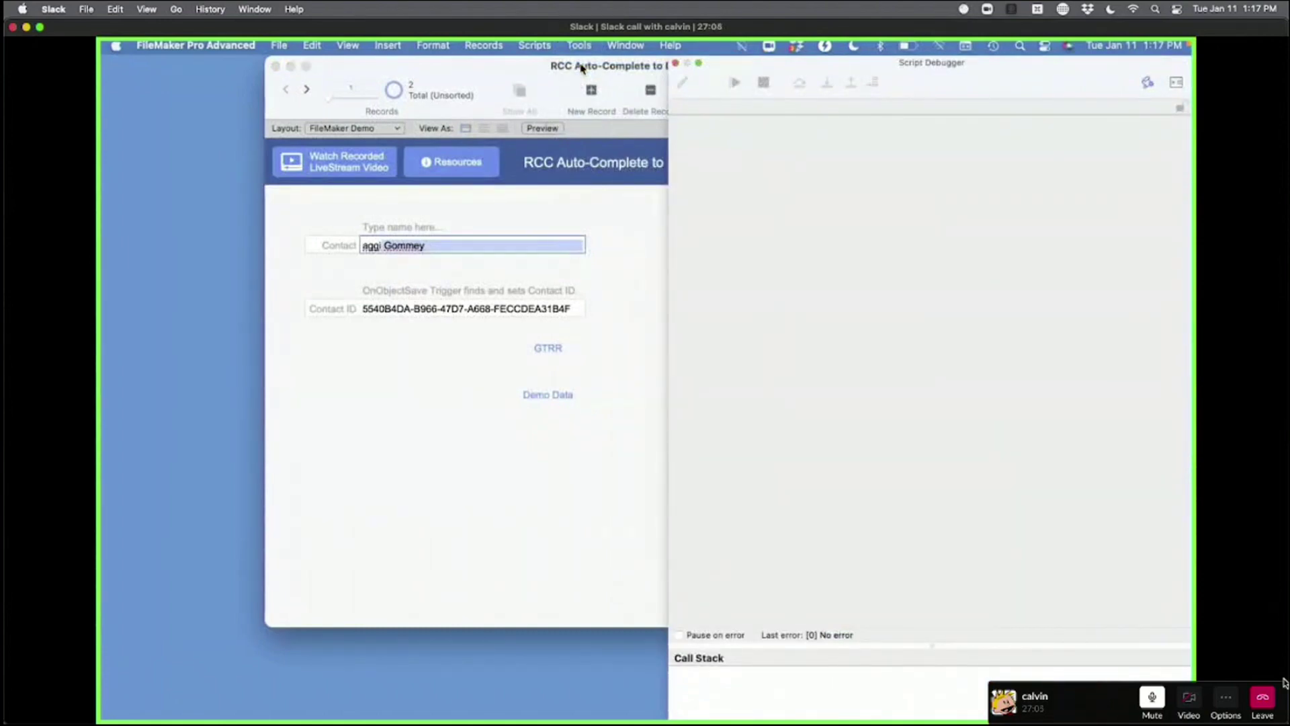
- Commit the Contact field and step through the Name Field | Find Contact ID | OnObjectSave Trigger script to its end
{"action": "left_click", "coordinate": [449, 256]}
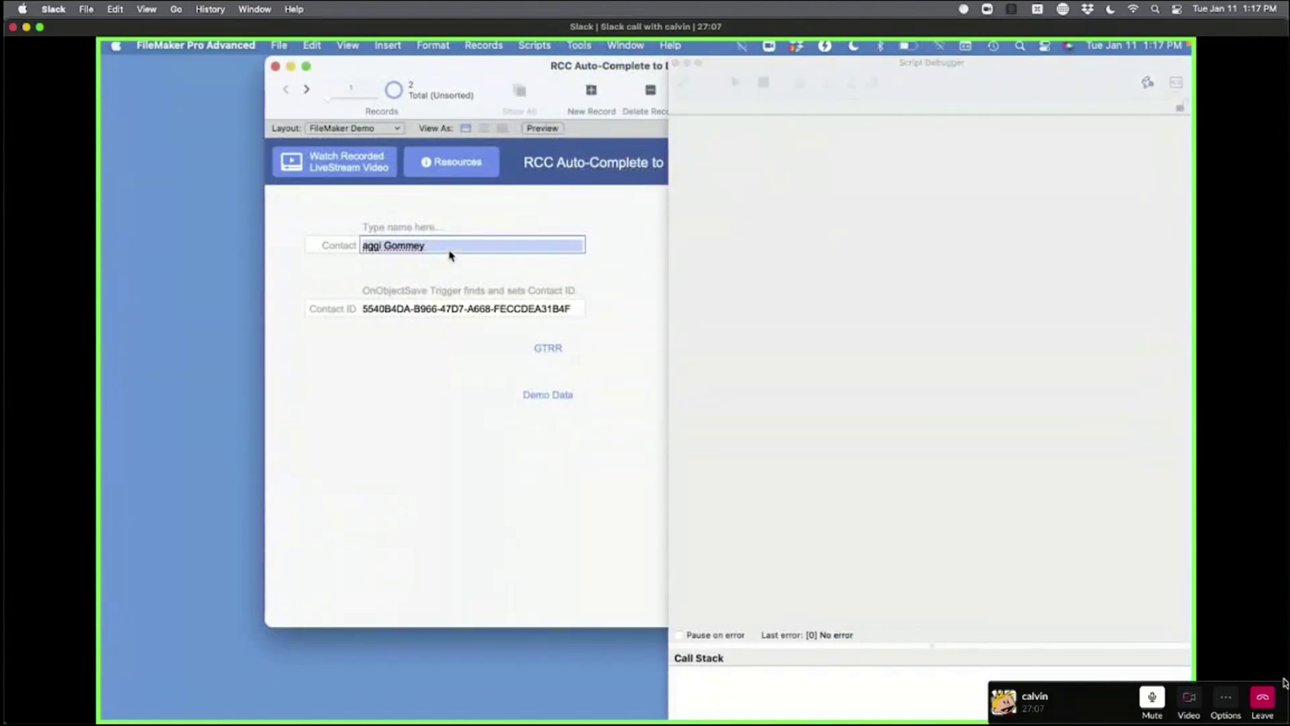
{"action": "left_click", "coordinate": [449, 255]}
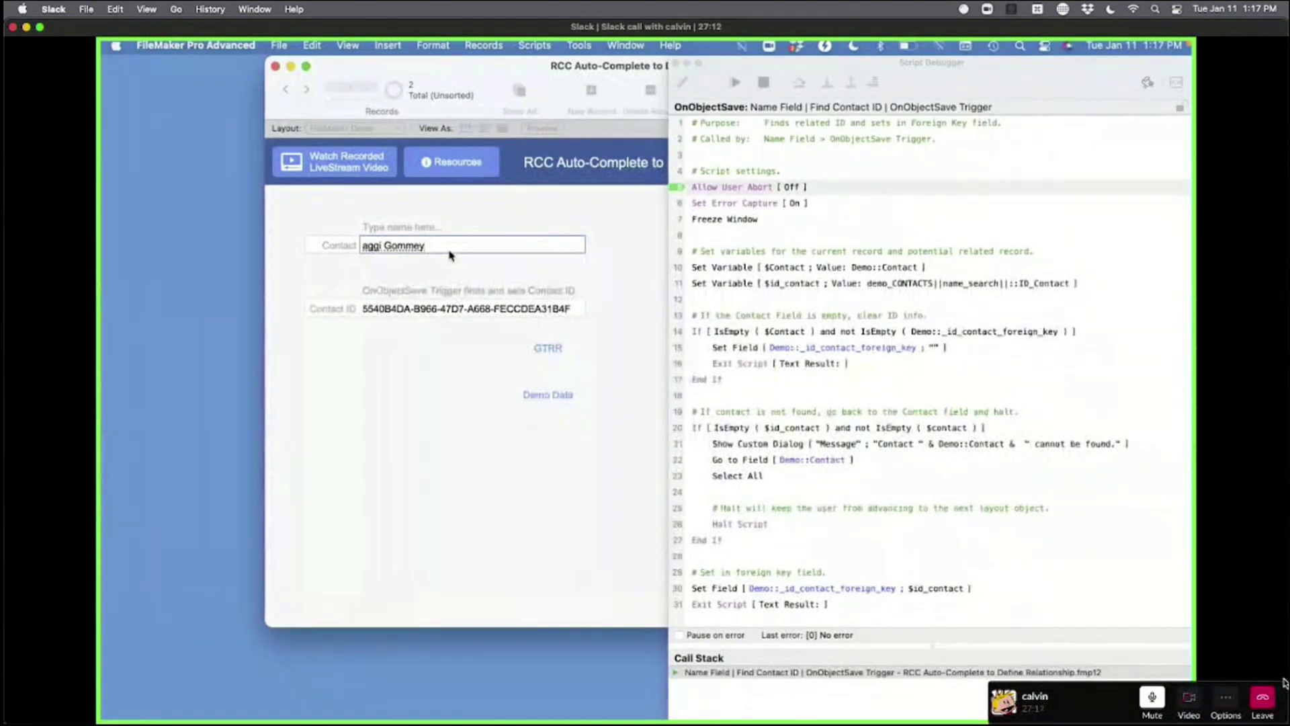
{"action": "left_click", "coordinate": [827, 83]}
{"action": "left_click", "coordinate": [828, 83]}
{"action": "left_click", "coordinate": [827, 83]}
{"action": "left_click", "coordinate": [827, 83]}
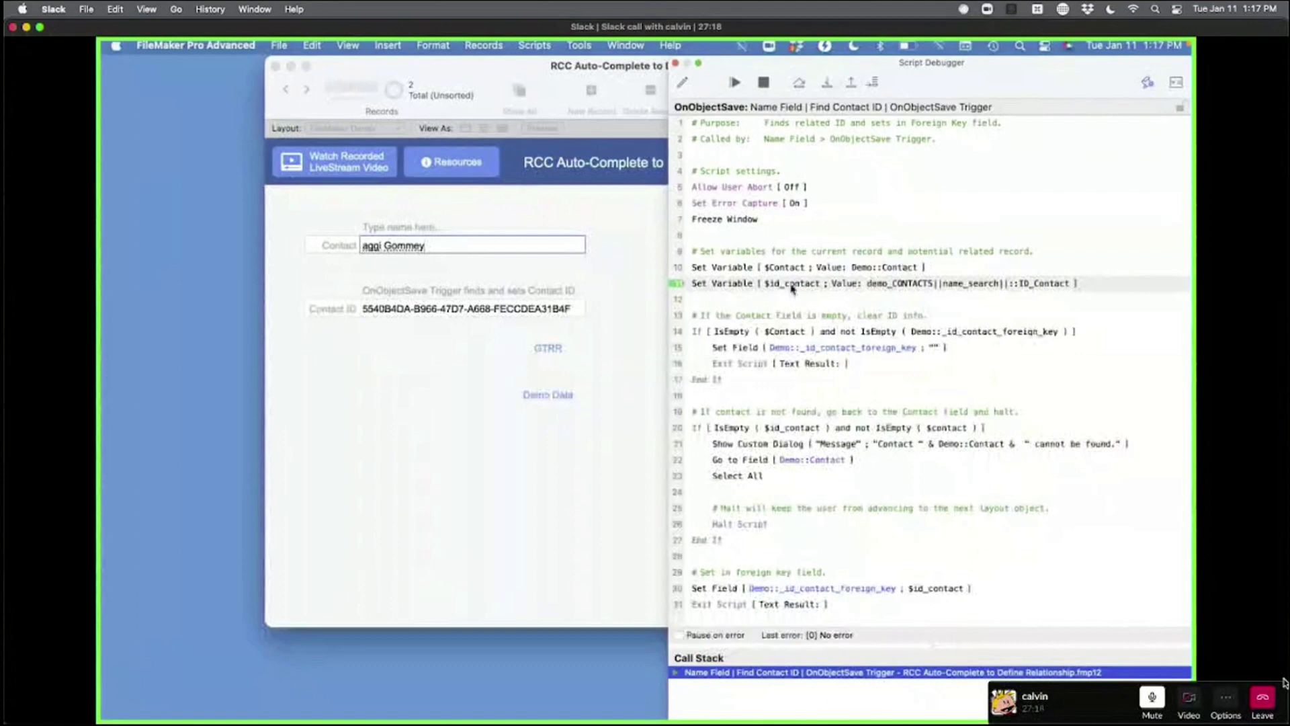
{"action": "left_click", "coordinate": [828, 83]}
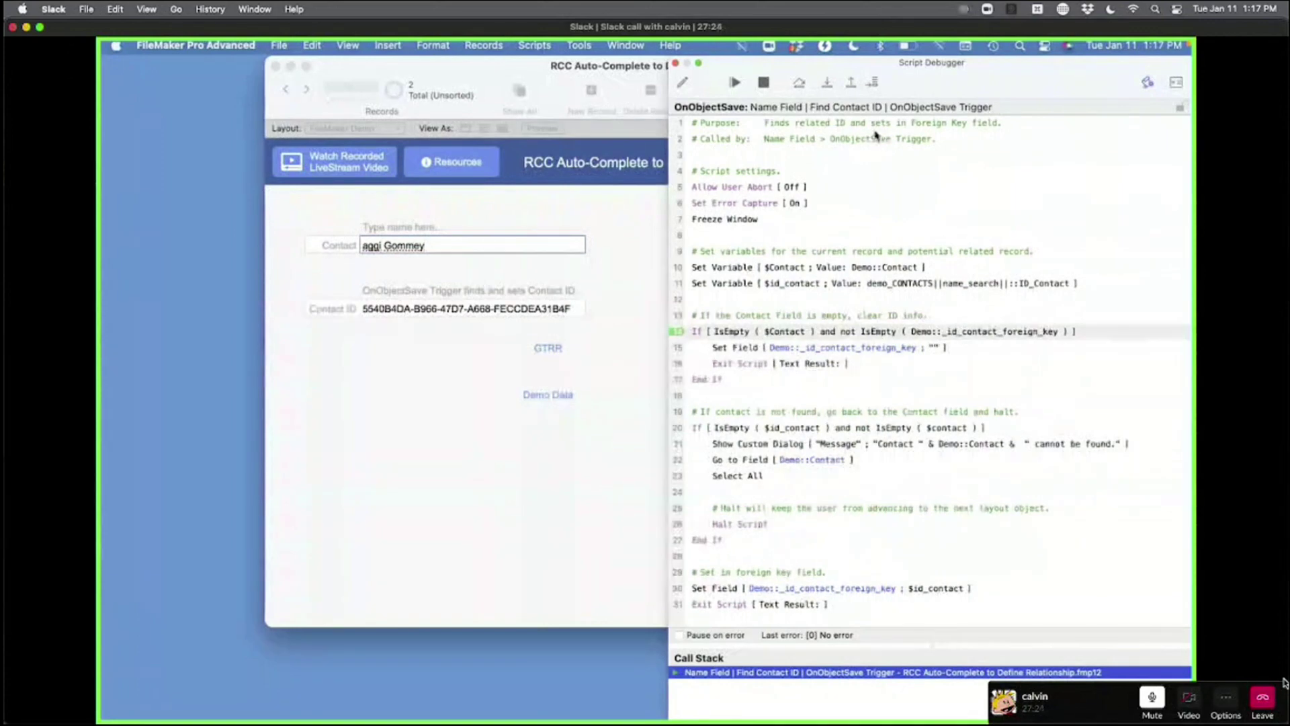
{"action": "left_click", "coordinate": [828, 84]}
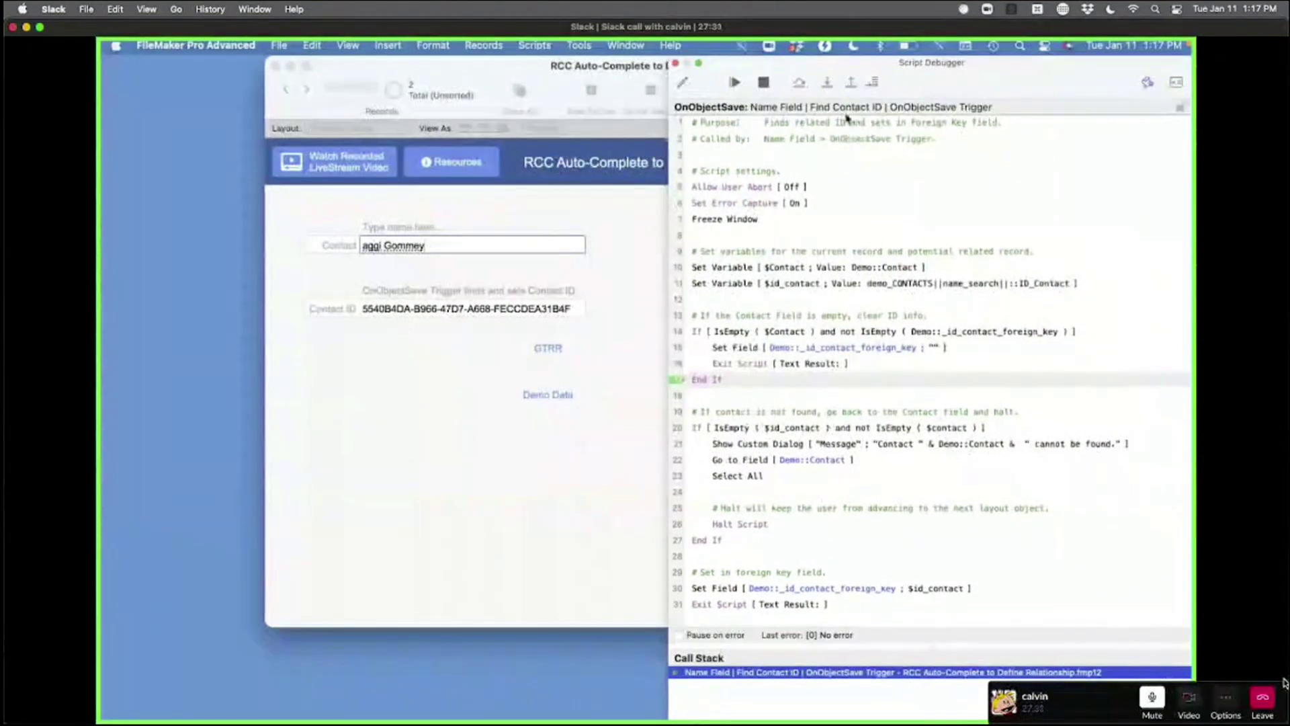
{"action": "left_click", "coordinate": [827, 83]}
{"action": "left_click", "coordinate": [827, 84]}
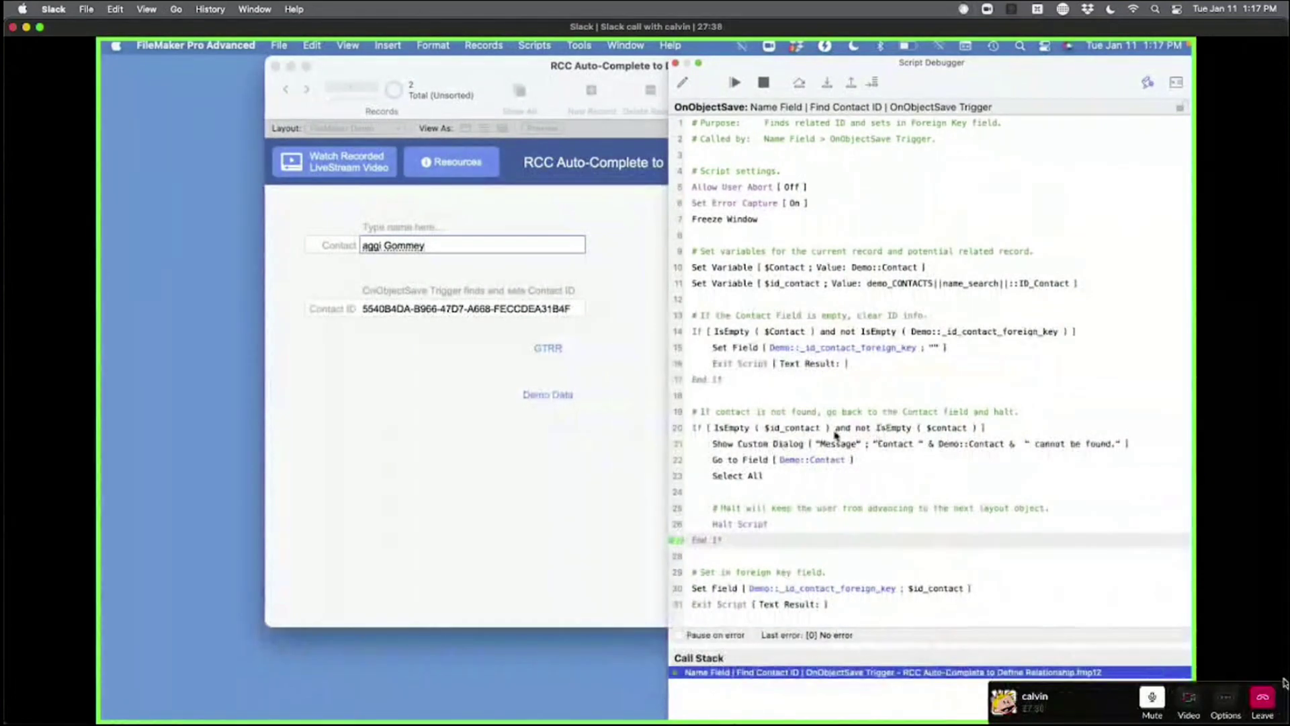
{"action": "left_click", "coordinate": [827, 83]}
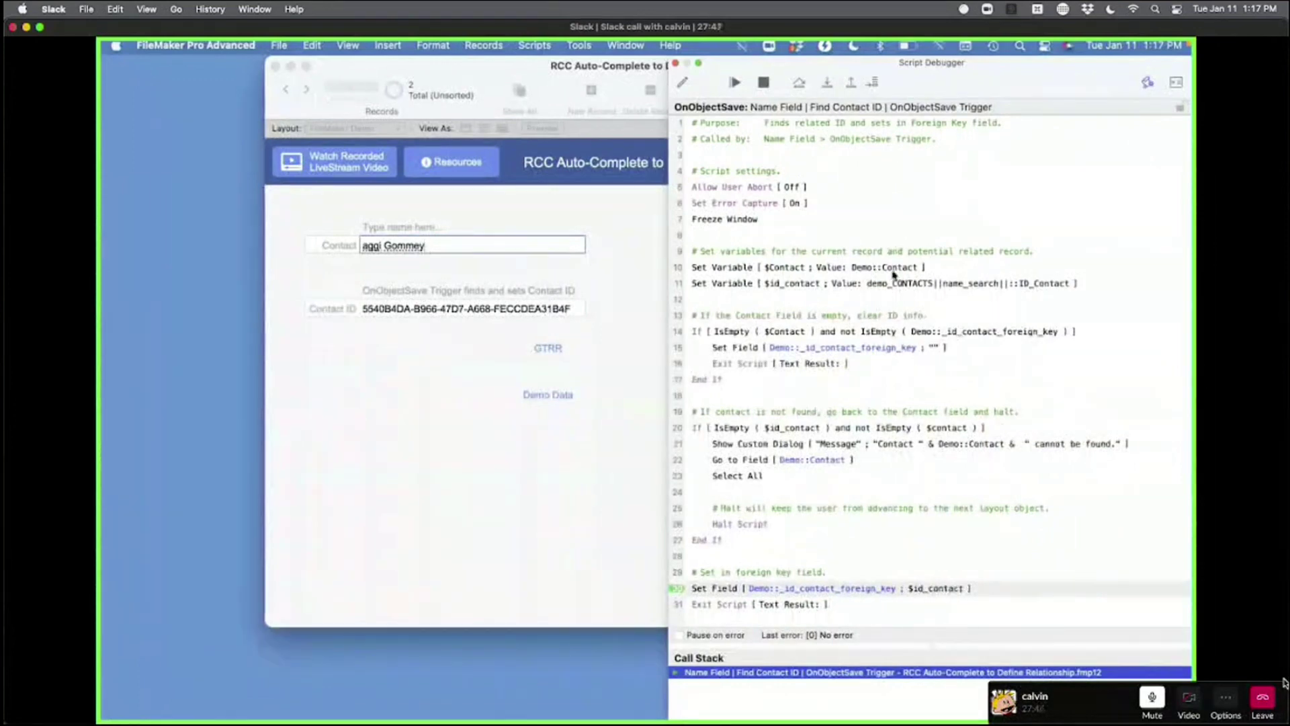
{"action": "left_click", "coordinate": [829, 85]}
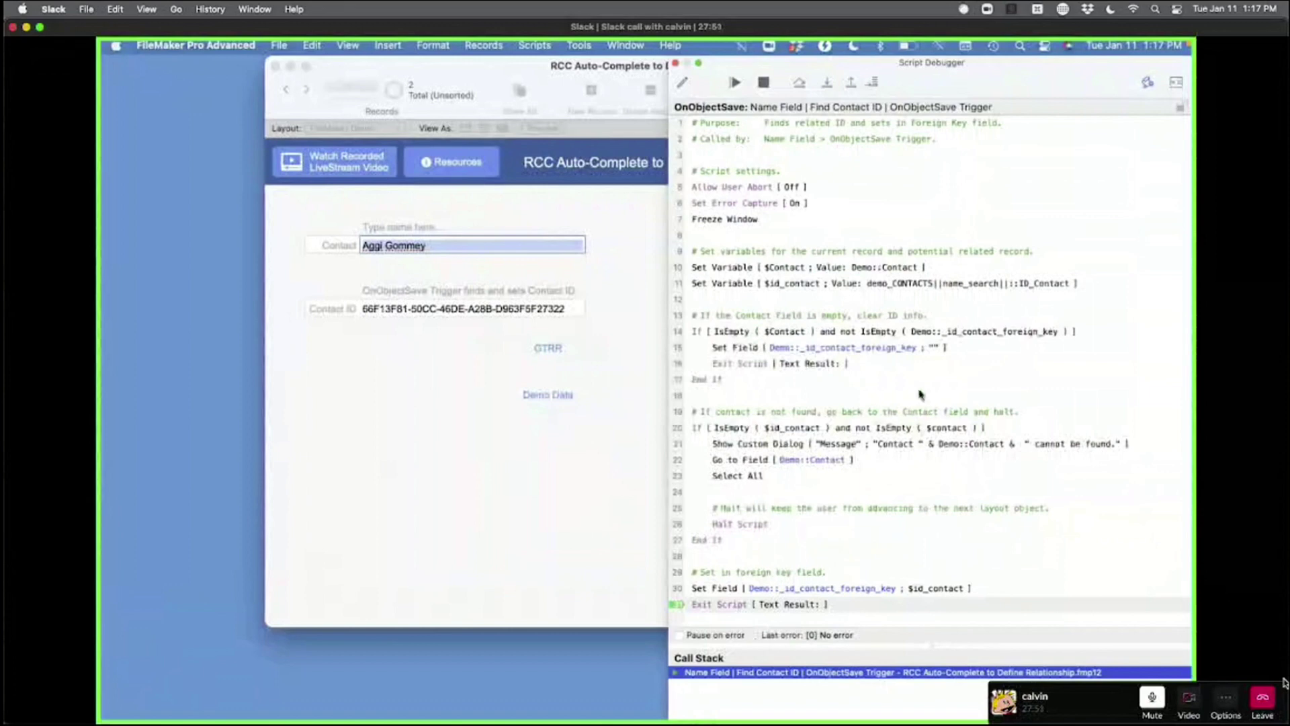
{"action": "left_click", "coordinate": [828, 85]}
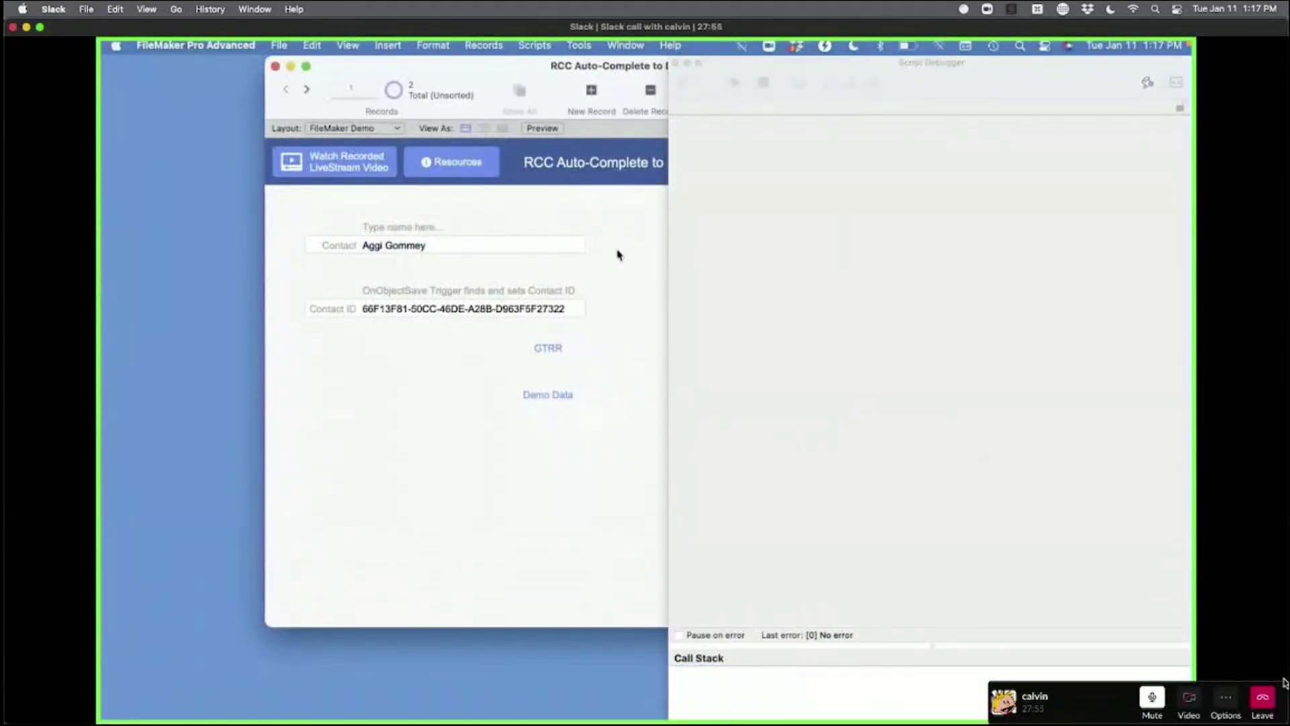
- Clear the Contact field and step through the triggered script's empty-contact branch that clears _id_contact_foreign_key
{"action": "left_click", "coordinate": [512, 248]}
{"action": "key", "text": "BackSpace"}
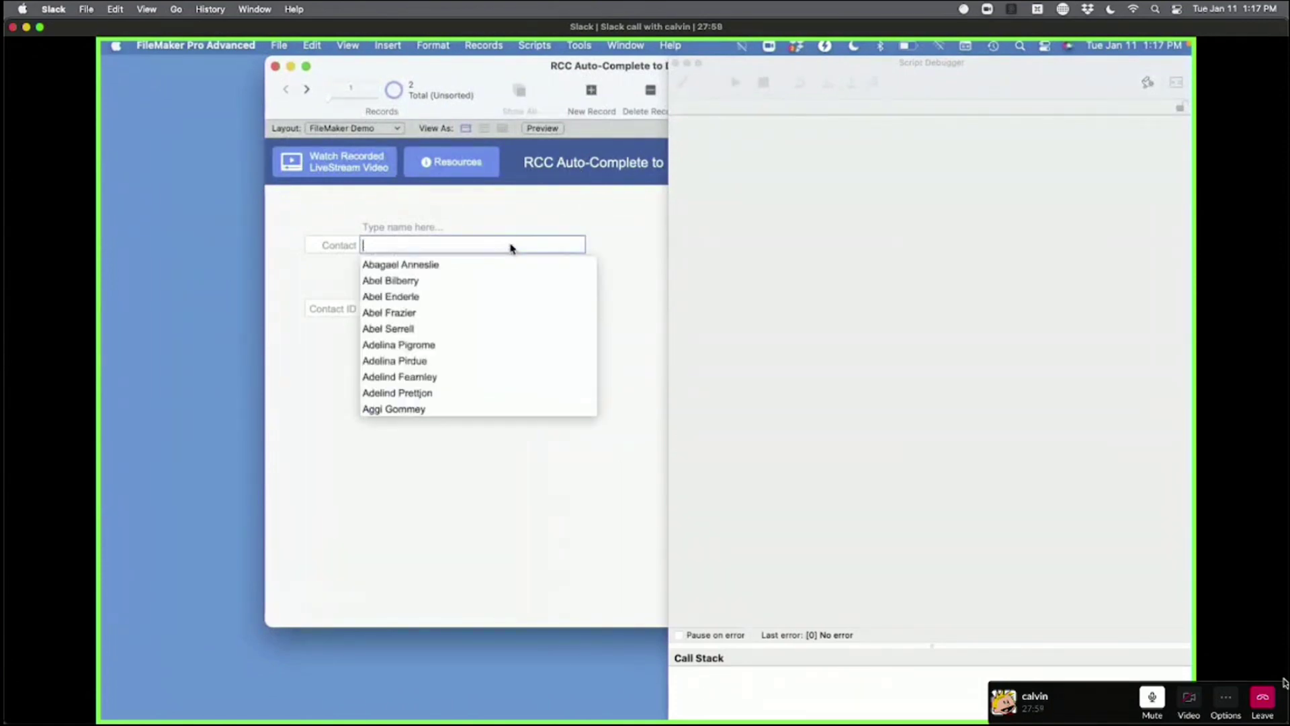
{"action": "left_click", "coordinate": [513, 230]}
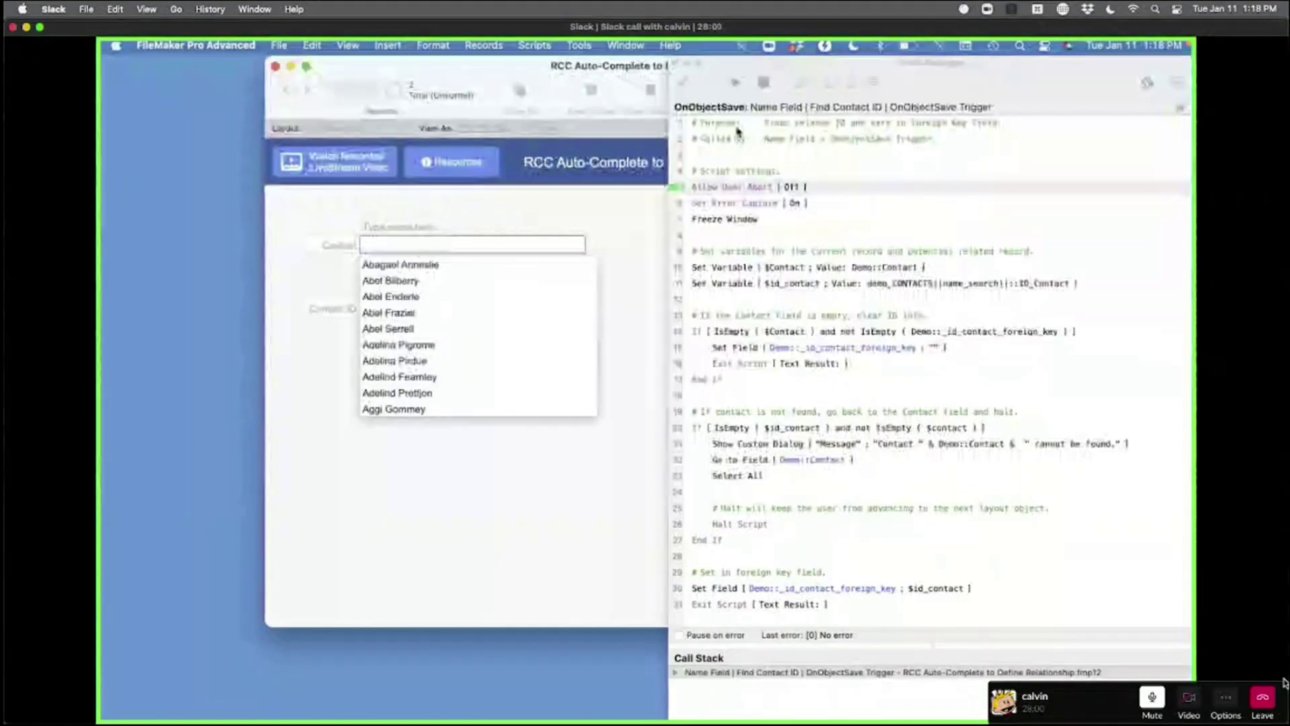
{"action": "left_click", "coordinate": [828, 82]}
{"action": "left_click", "coordinate": [829, 83]}
{"action": "left_click", "coordinate": [831, 85]}
{"action": "left_click", "coordinate": [830, 83]}
{"action": "left_click", "coordinate": [830, 84]}
{"action": "left_click", "coordinate": [830, 83]}
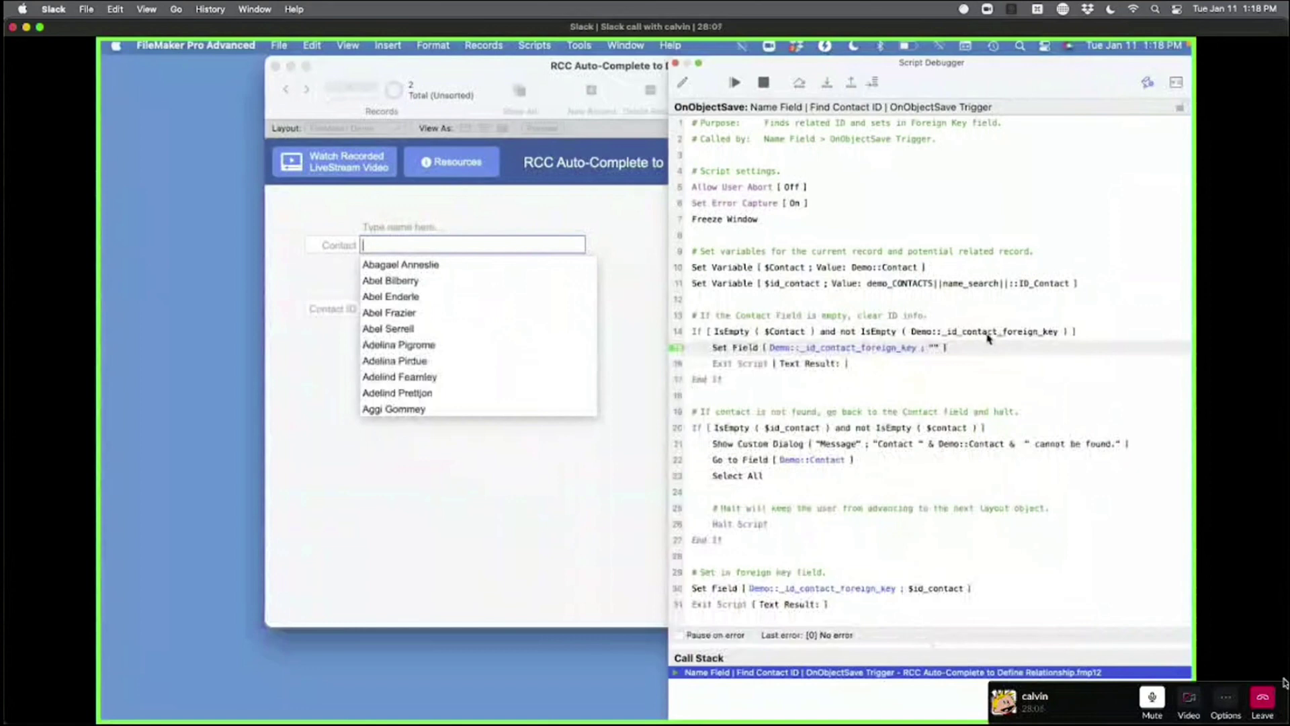
{"action": "left_click", "coordinate": [829, 84]}
{"action": "left_click", "coordinate": [630, 230]}
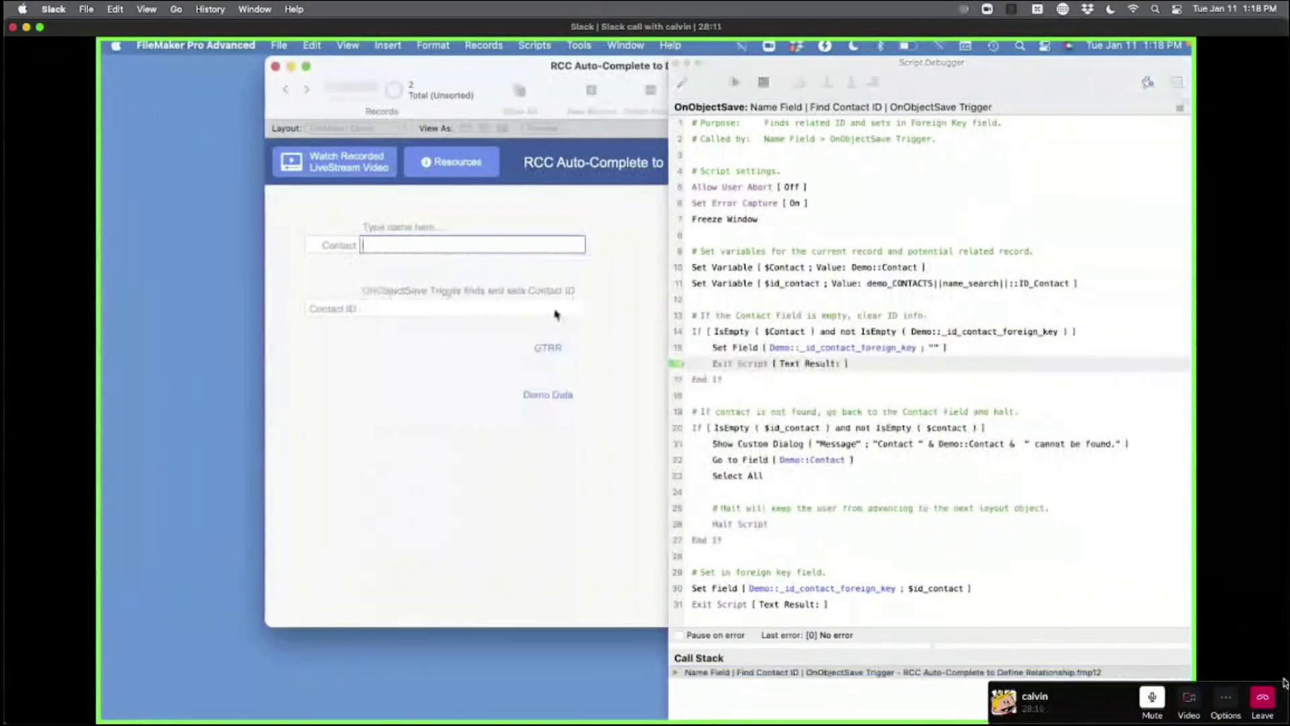
{"action": "left_click", "coordinate": [828, 83]}
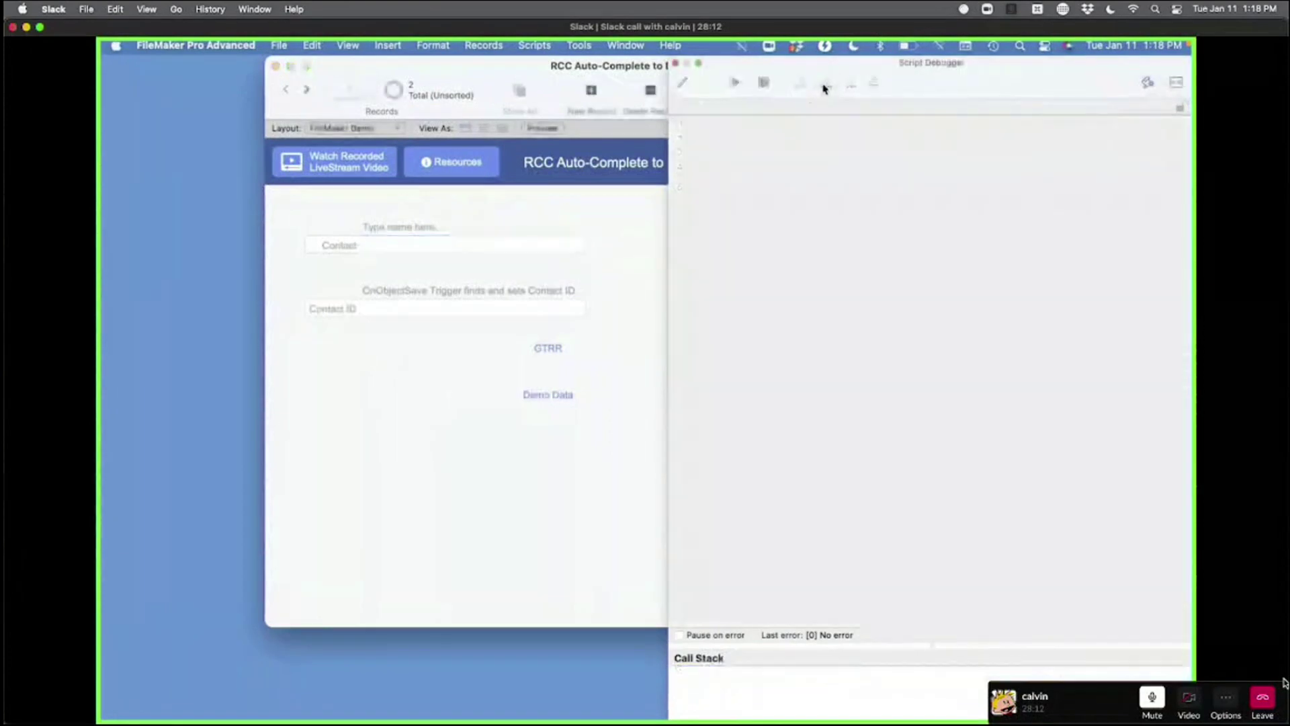
- Choose the first listed contact, append IU to the name and commit the Contact field to trigger the script
{"action": "left_click", "coordinate": [453, 251]}
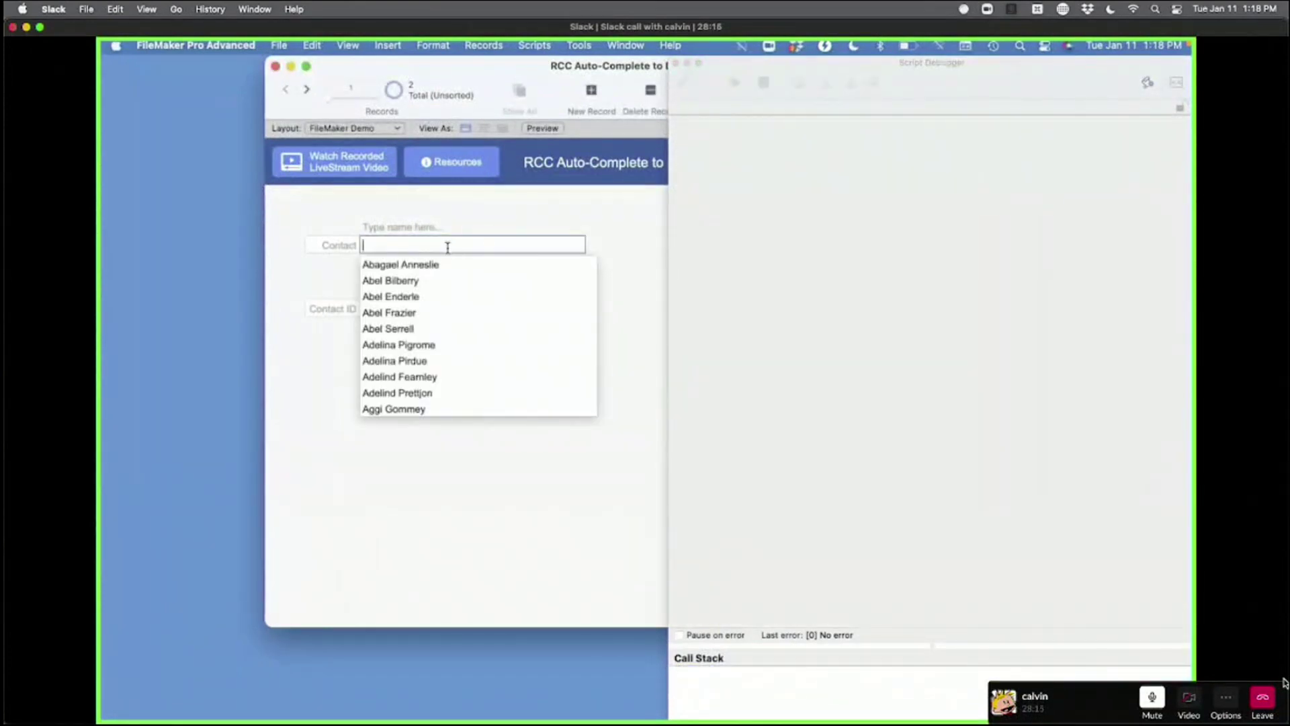
{"action": "left_click", "coordinate": [445, 265]}
{"action": "left_click", "coordinate": [764, 82]}
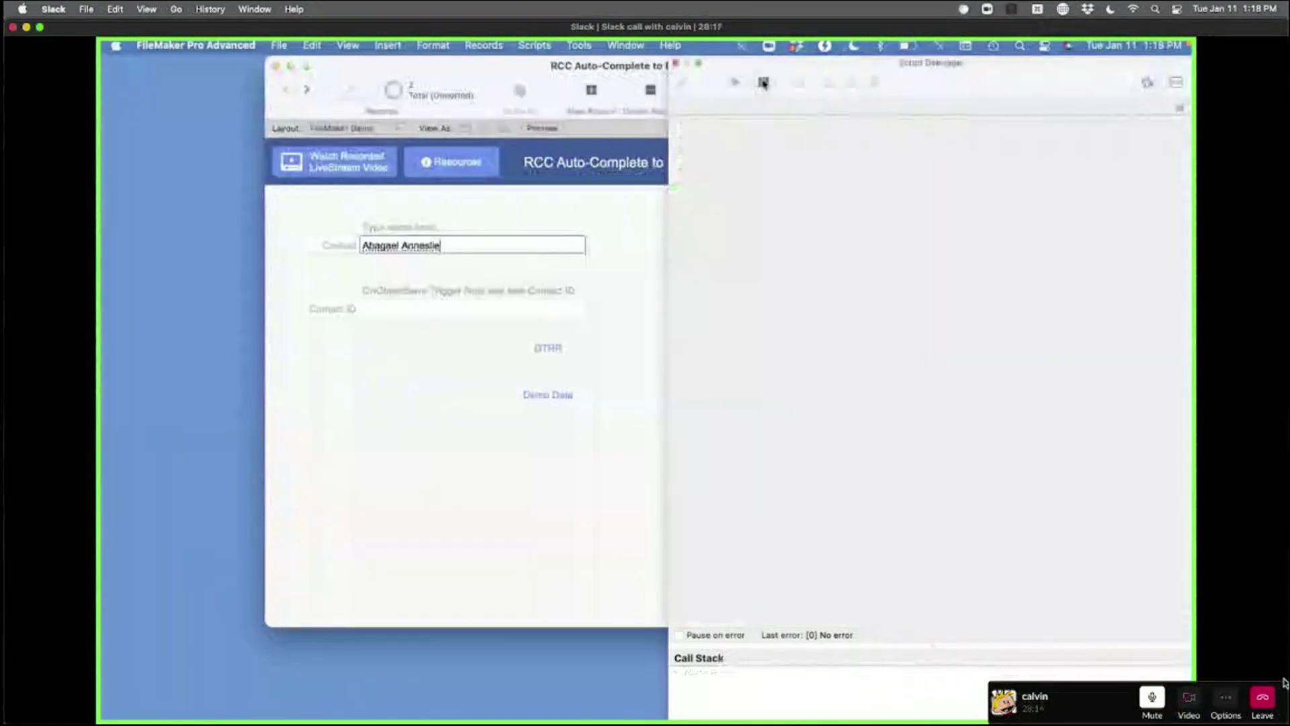
{"action": "left_click", "coordinate": [481, 249]}
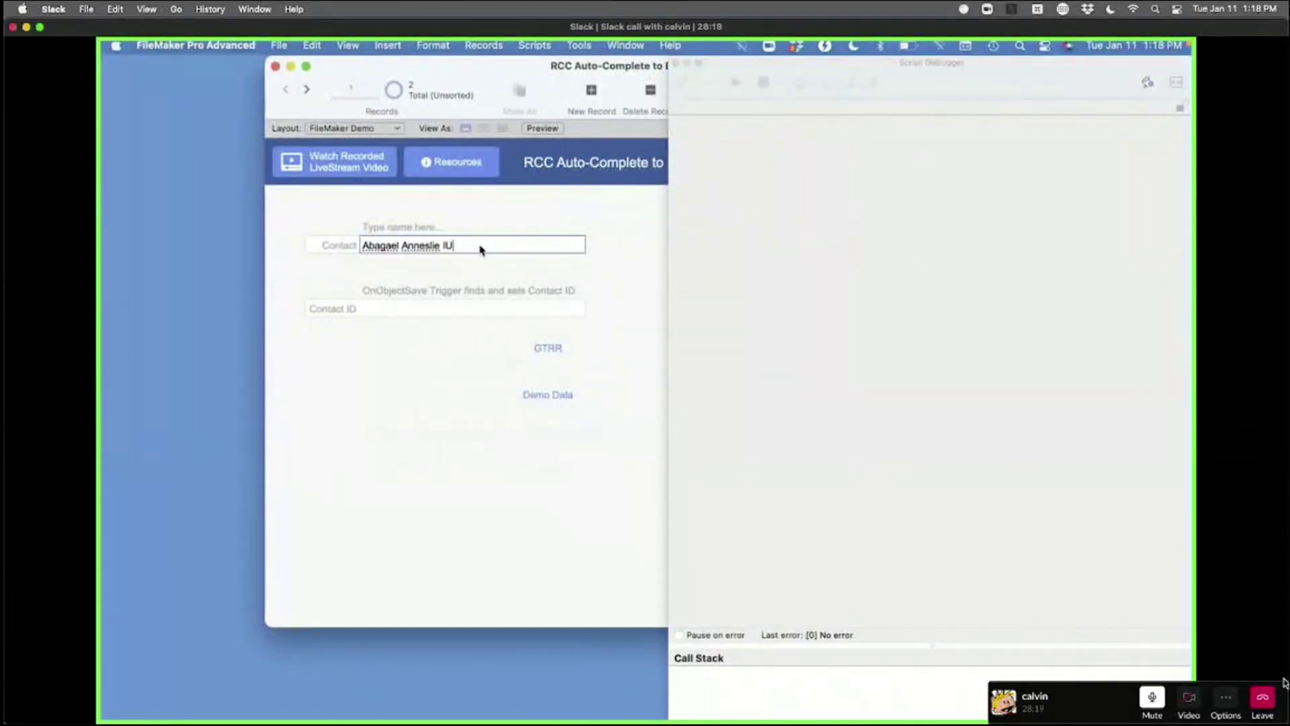
{"action": "key", "text": "Tab"}
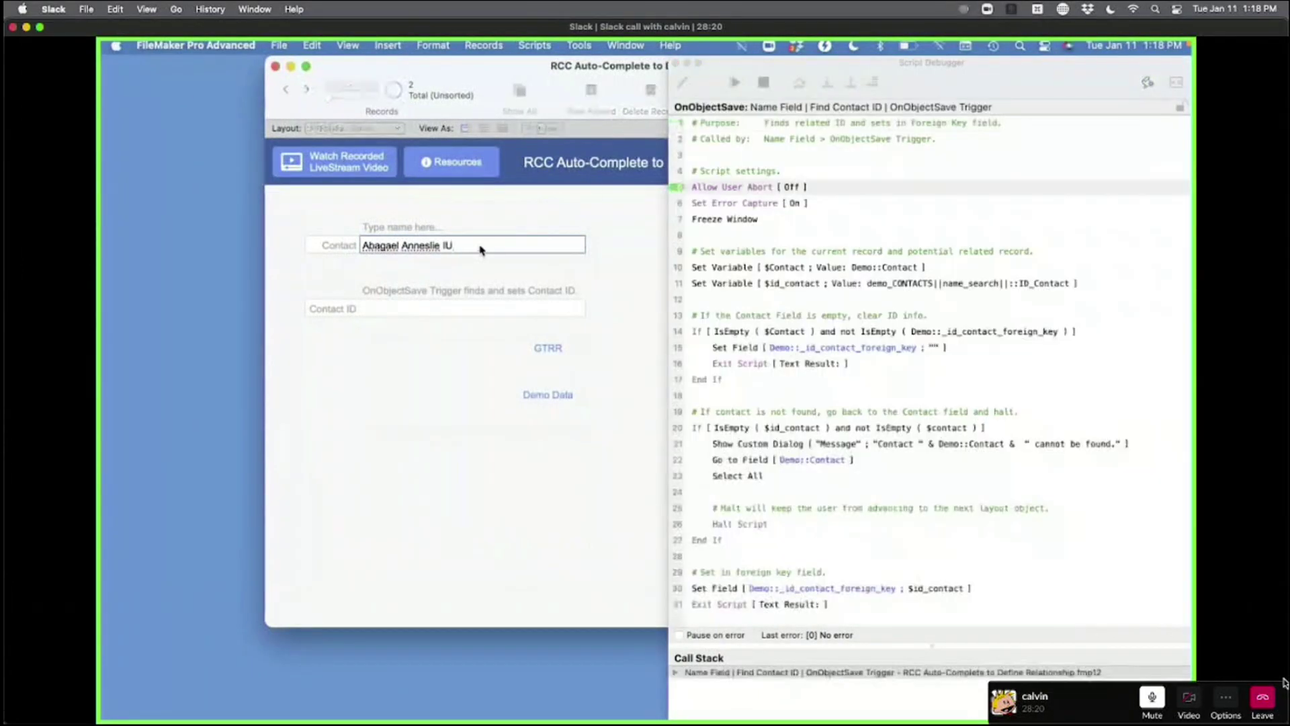
- Step through the script's contact-not-found branch, dismissing its message, until Halt Script has run
{"action": "left_click", "coordinate": [829, 83]}
{"action": "left_click", "coordinate": [829, 83]}
{"action": "left_click", "coordinate": [828, 83]}
{"action": "left_click", "coordinate": [829, 83]}
{"action": "left_click", "coordinate": [829, 83]}
{"action": "left_click", "coordinate": [829, 84]}
{"action": "left_click", "coordinate": [829, 83]}
{"action": "left_click", "coordinate": [828, 83]}
{"action": "left_click", "coordinate": [828, 84]}
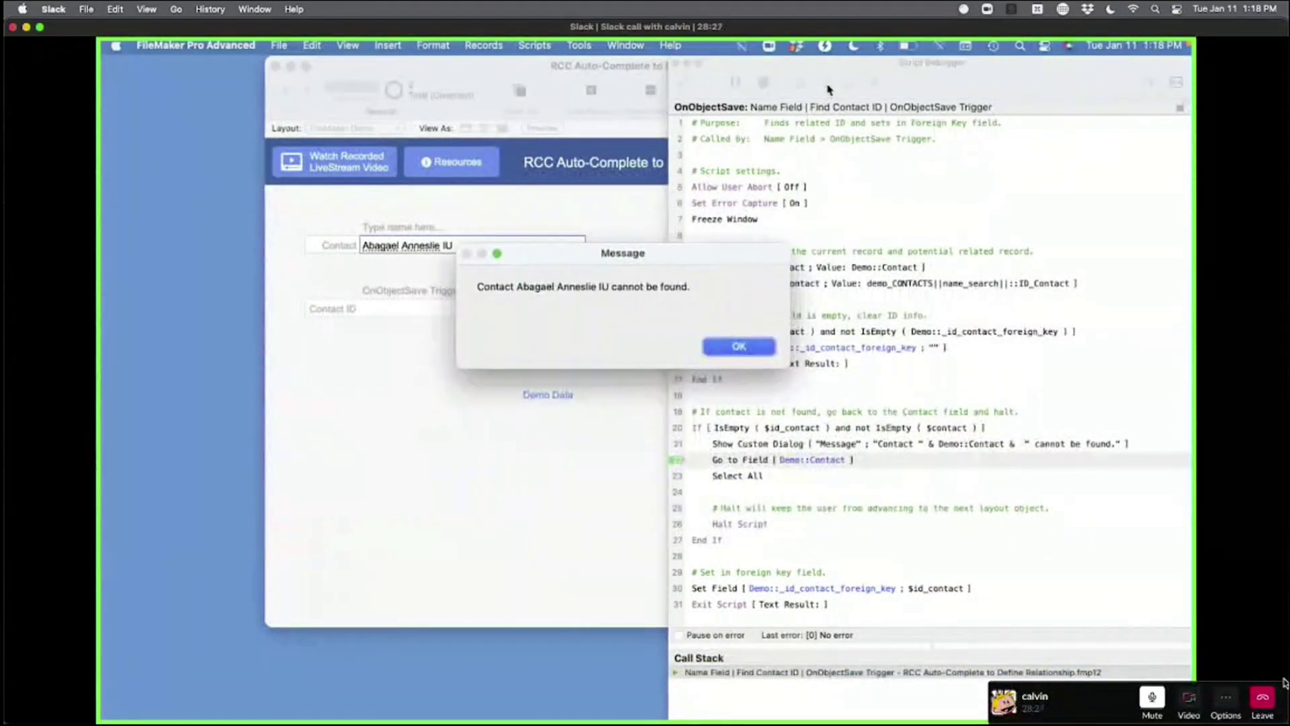
{"action": "left_click", "coordinate": [762, 348]}
{"action": "left_click", "coordinate": [827, 84]}
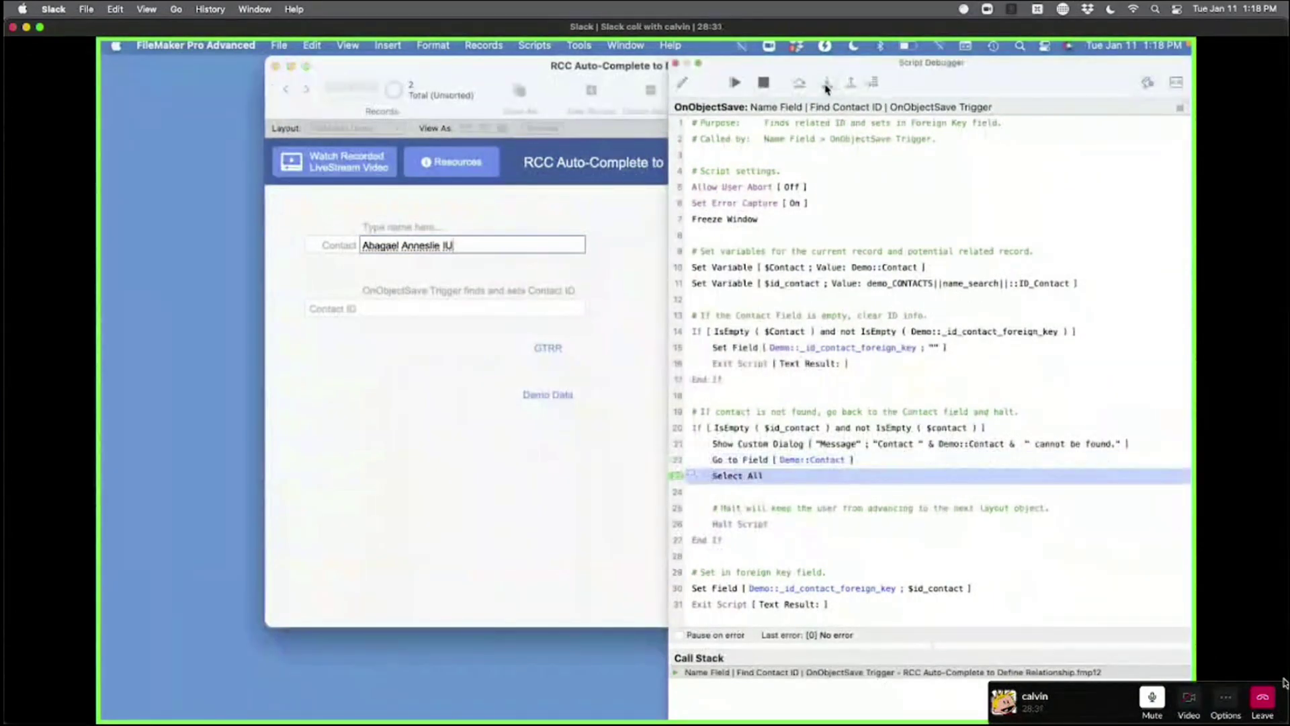
{"action": "left_click", "coordinate": [827, 84]}
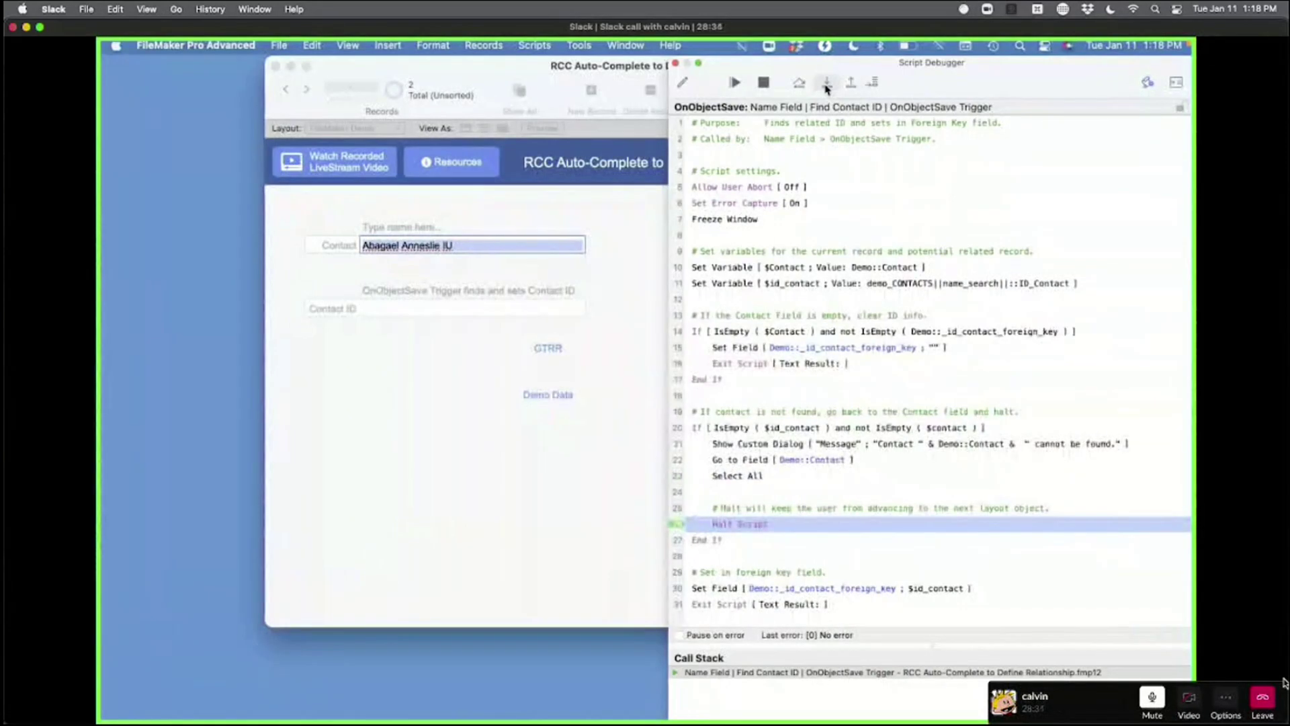
{"action": "left_click", "coordinate": [827, 84]}
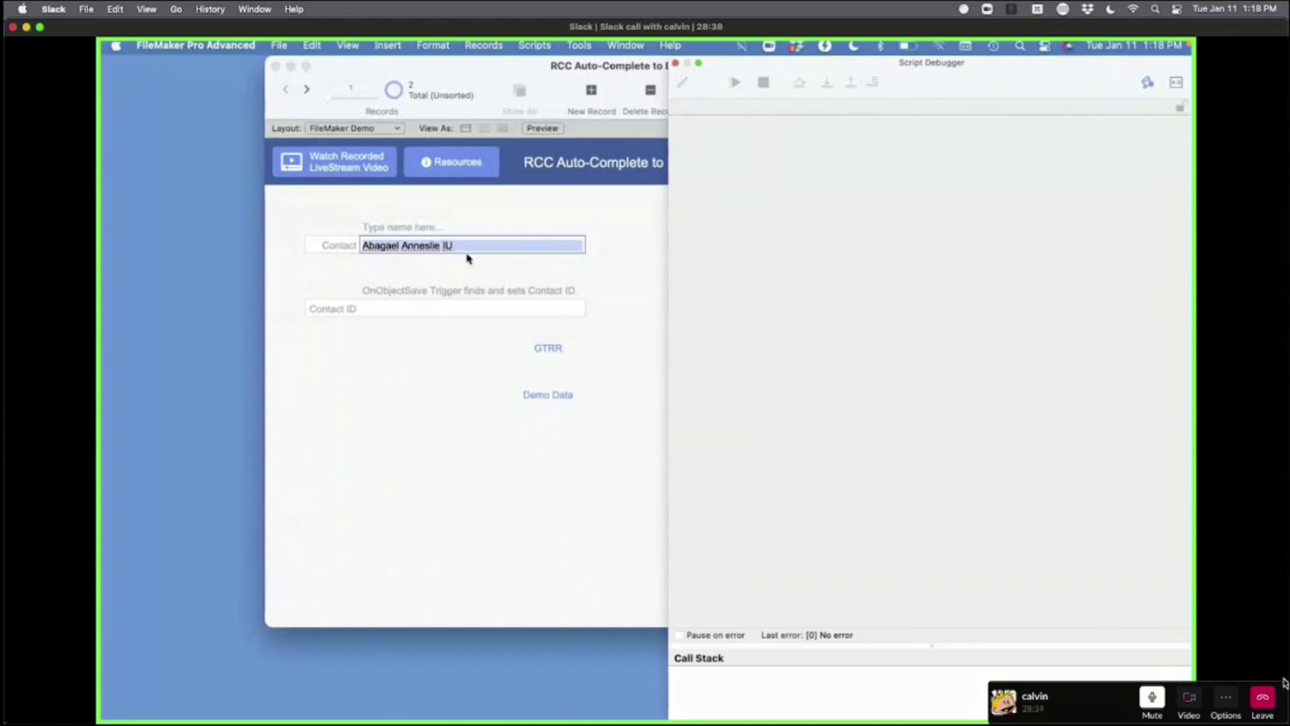
- Remove the added IU from the Contact name, commit the field and run the triggered script to completion without stepping
{"action": "left_click", "coordinate": [484, 45]}
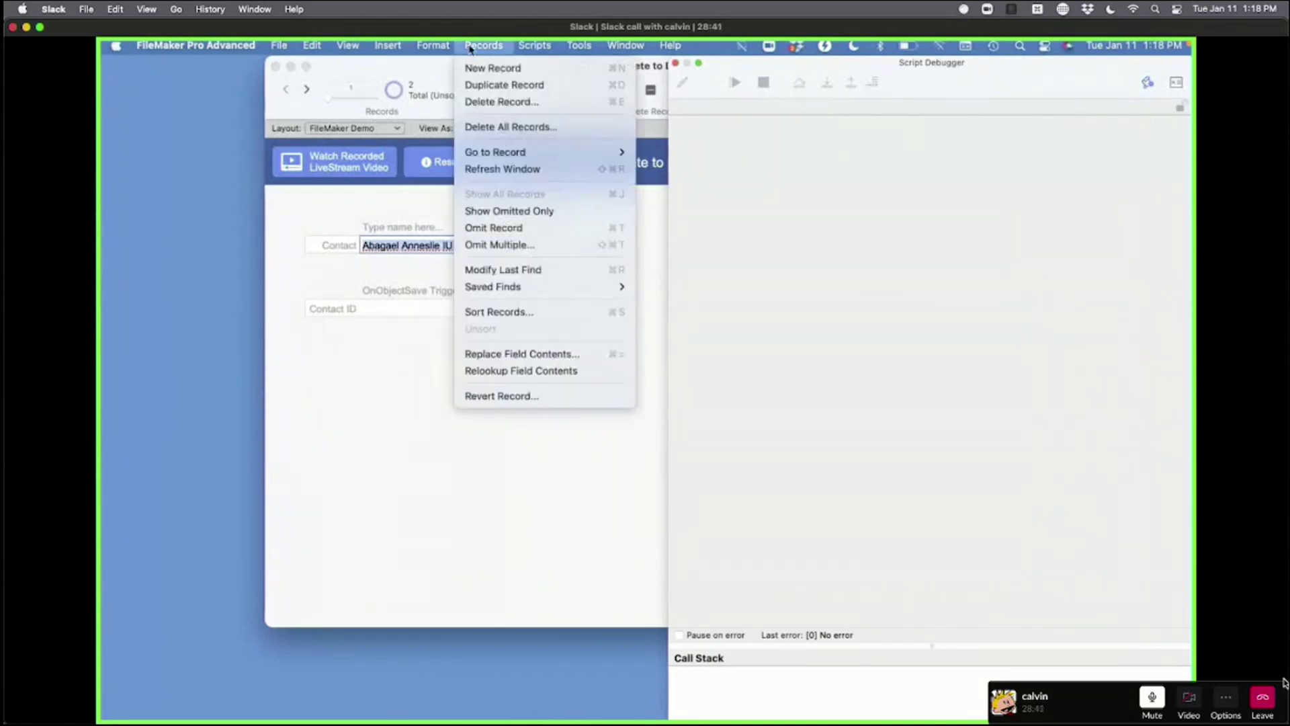
{"action": "left_click", "coordinate": [472, 45]}
{"action": "left_click", "coordinate": [463, 71]}
{"action": "left_click", "coordinate": [474, 247]}
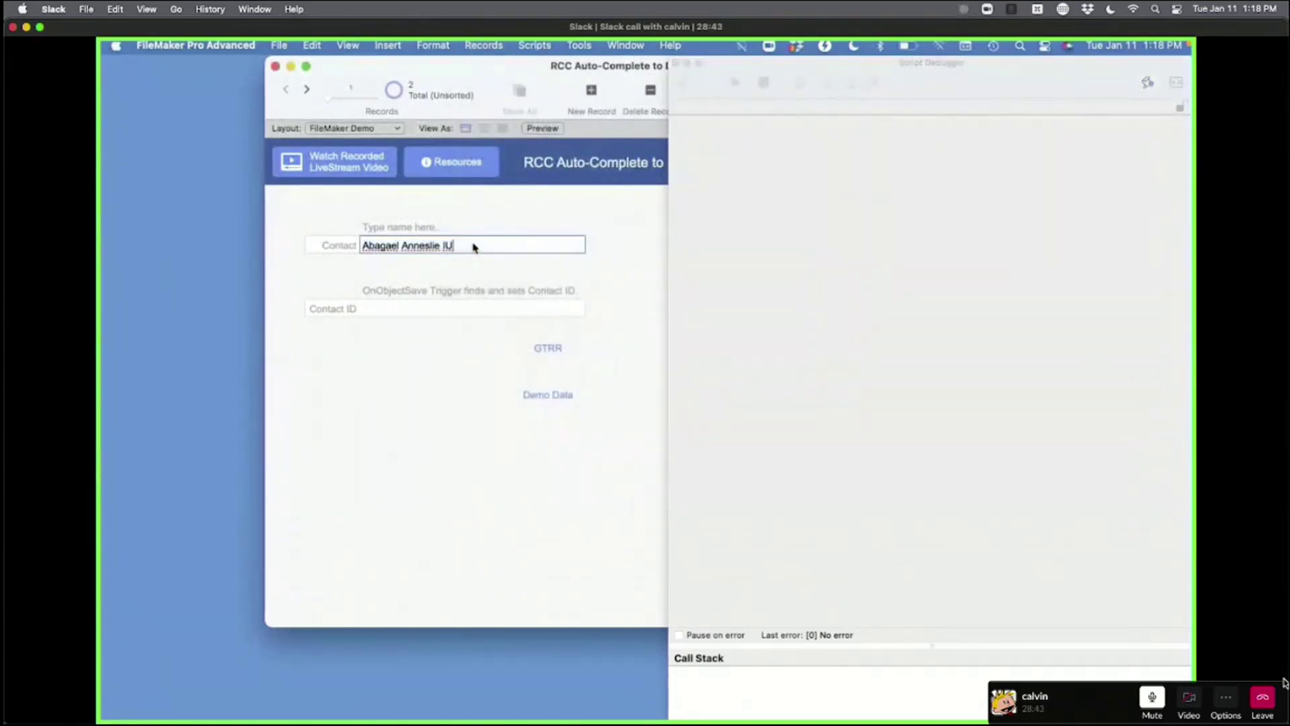
{"action": "key", "text": "BackSpace"}
{"action": "key", "text": "BackSpace"}
{"action": "key", "text": "Tab"}
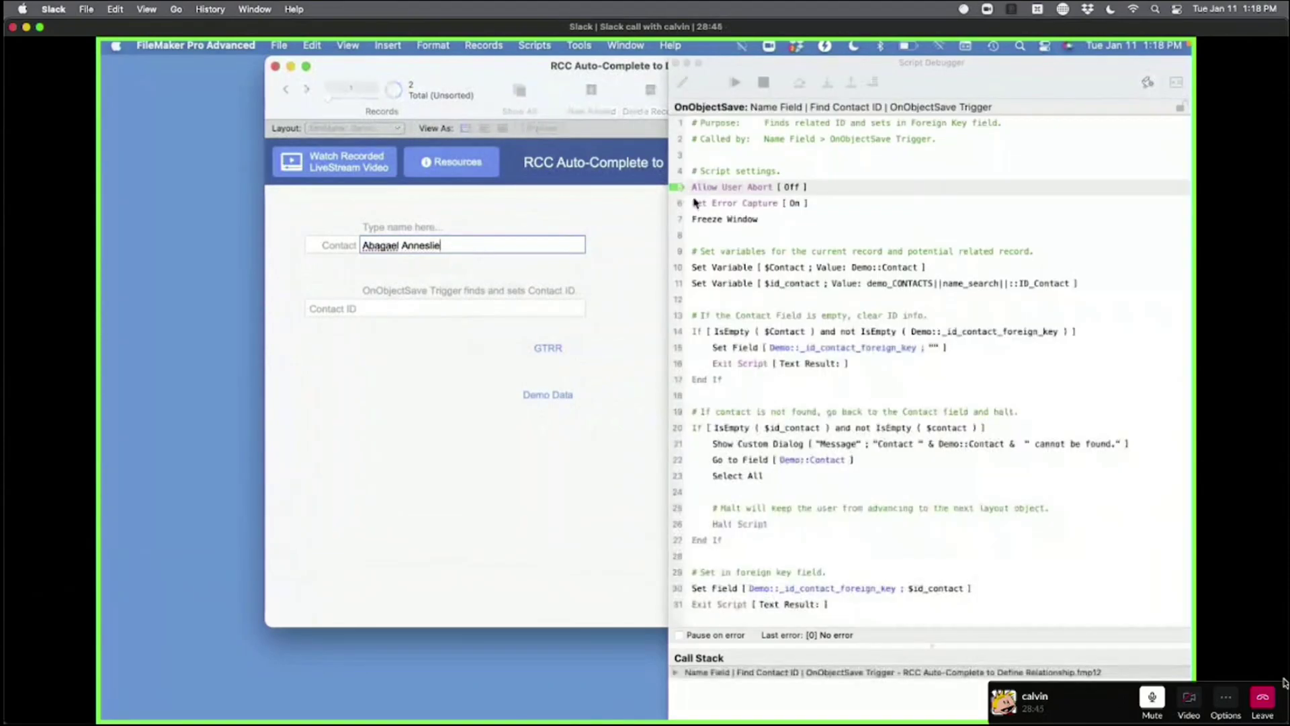
{"action": "left_click", "coordinate": [734, 82]}
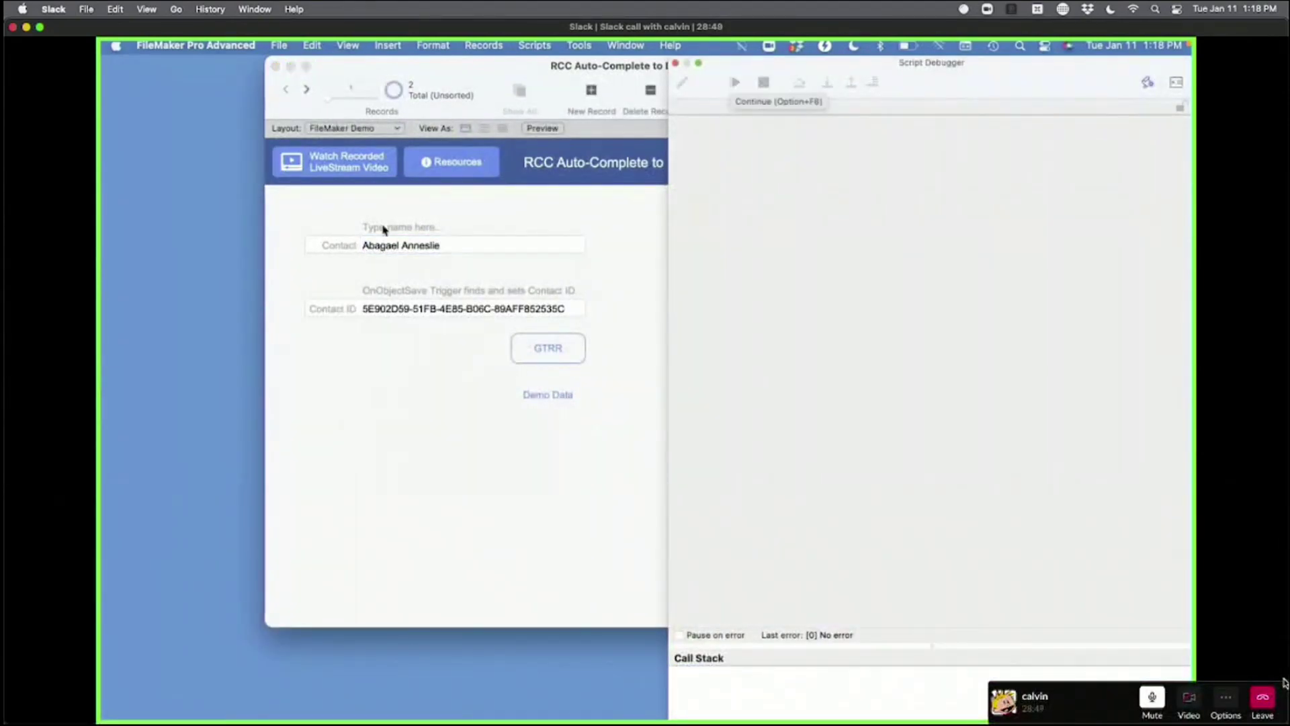
- Close the Script Debugger, view the related contact record through GTRR and return to the demo layout
{"action": "left_click", "coordinate": [676, 63]}
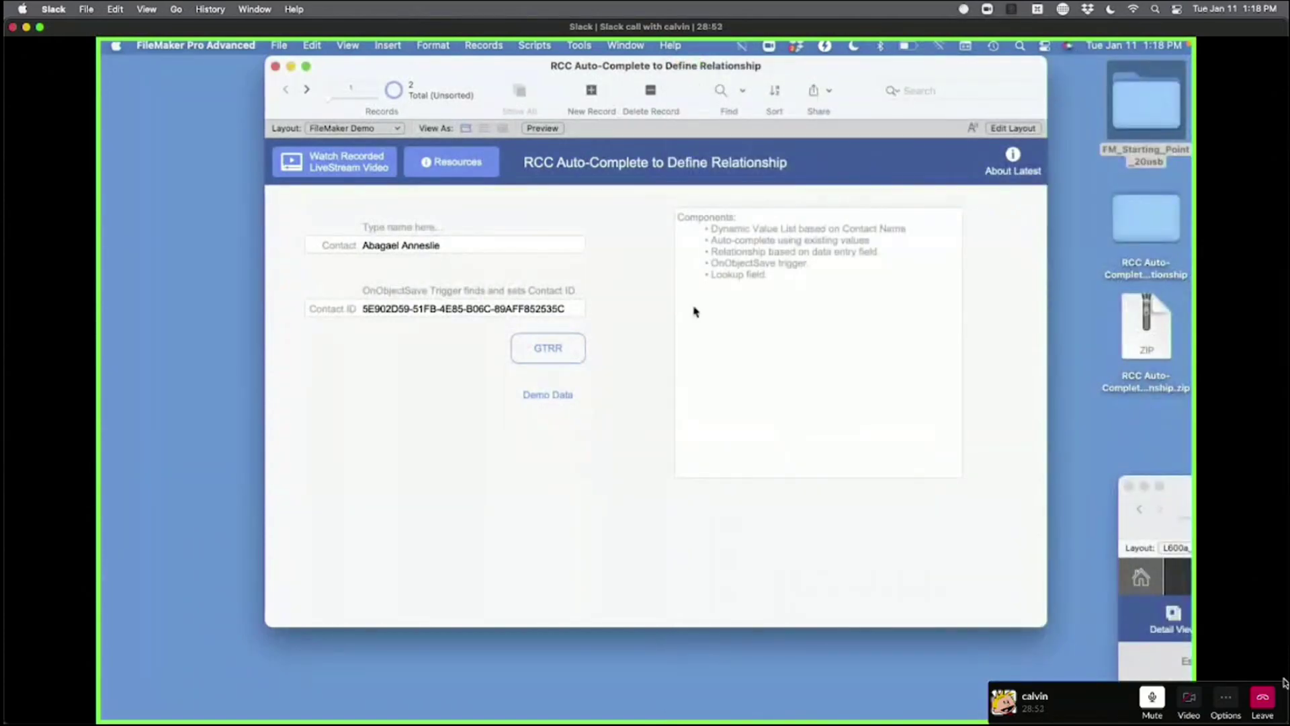
{"action": "left_click", "coordinate": [539, 353]}
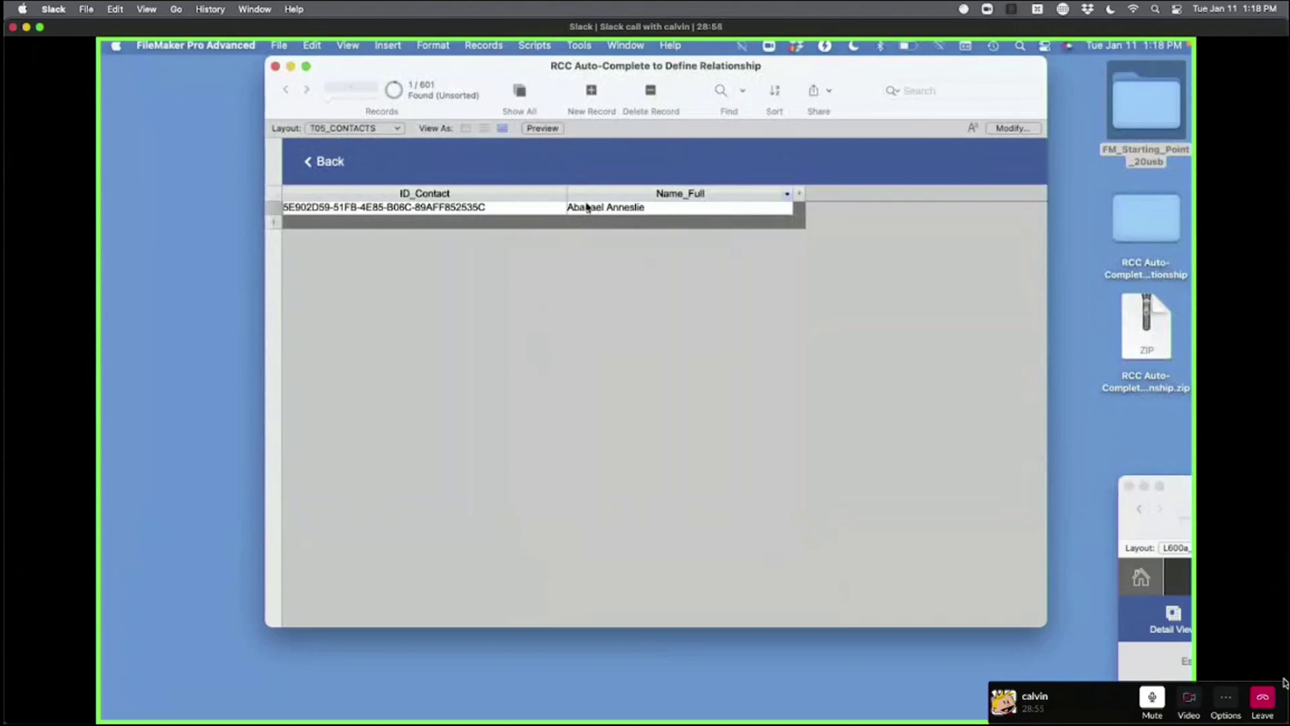
{"action": "left_click", "coordinate": [323, 161]}
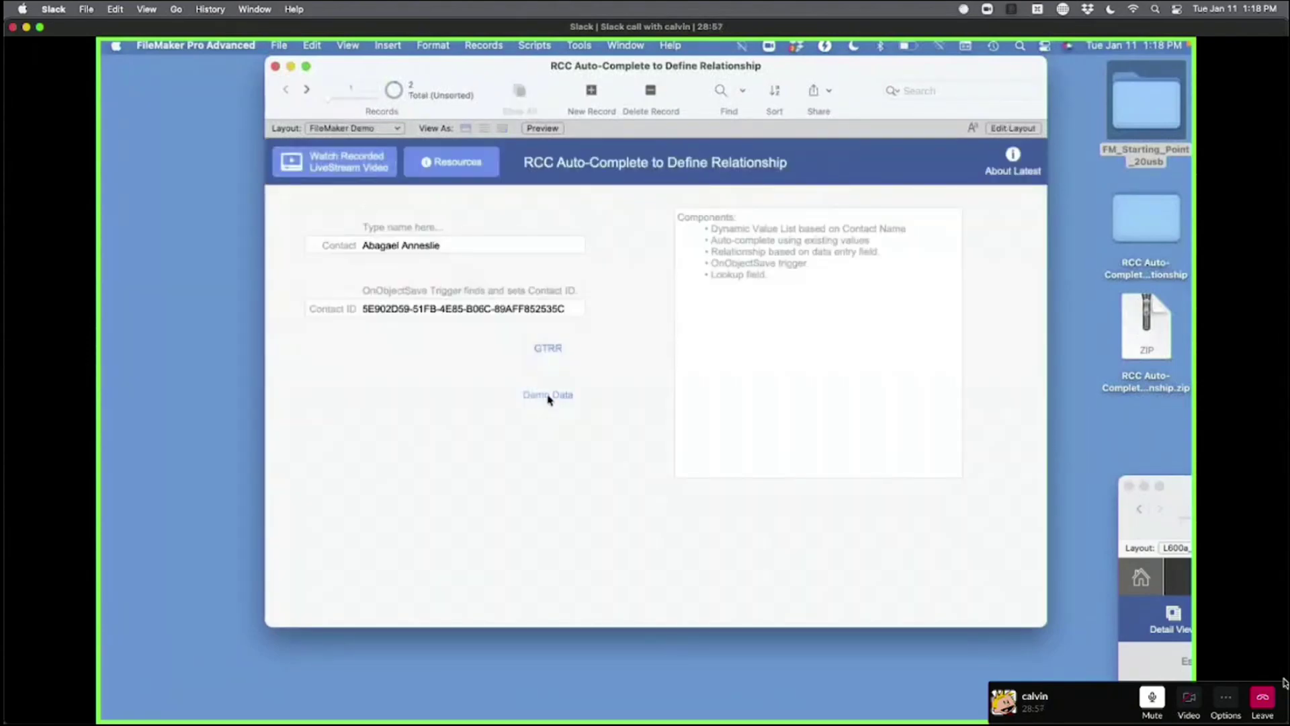
- View the demo data list of contacts and return to the demo layout
{"action": "left_click", "coordinate": [554, 397]}
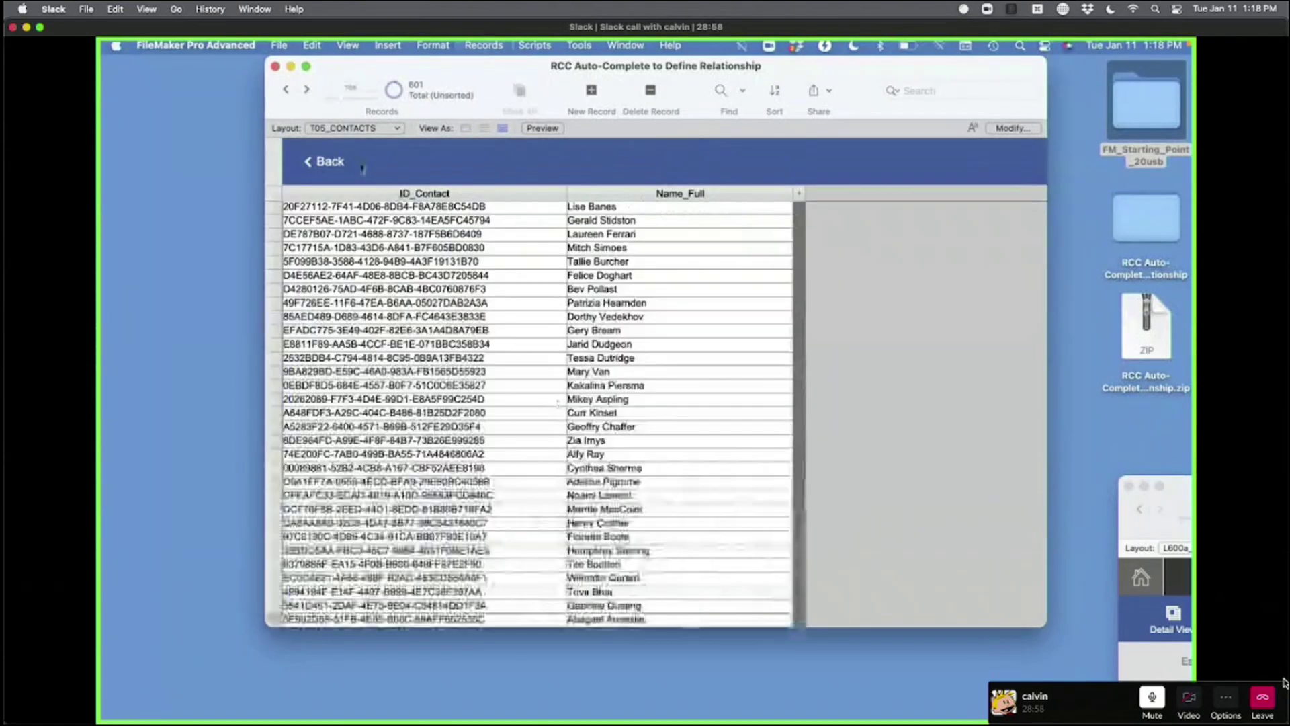
{"action": "left_click", "coordinate": [340, 165]}
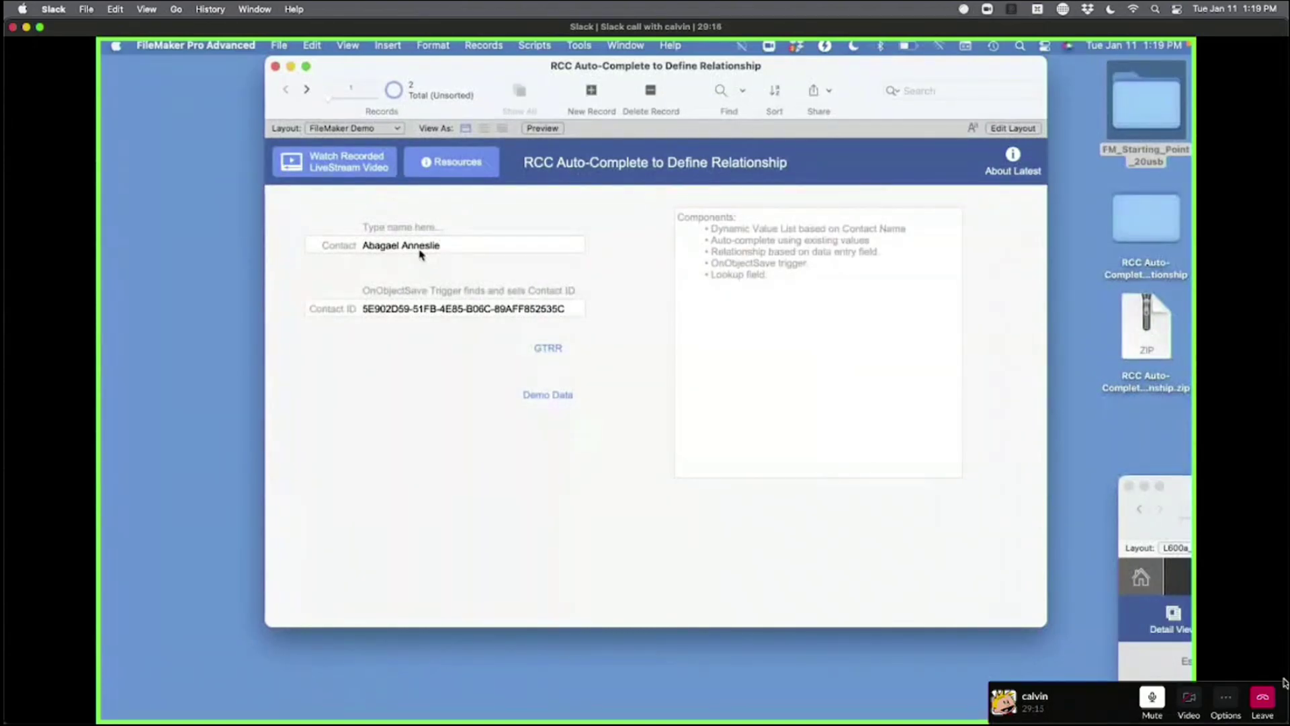
- Inspect the looked-up value settings of the Demo table's Contact field, then accept the dialogs and close database management
{"action": "key", "text": "super+shift+d"}
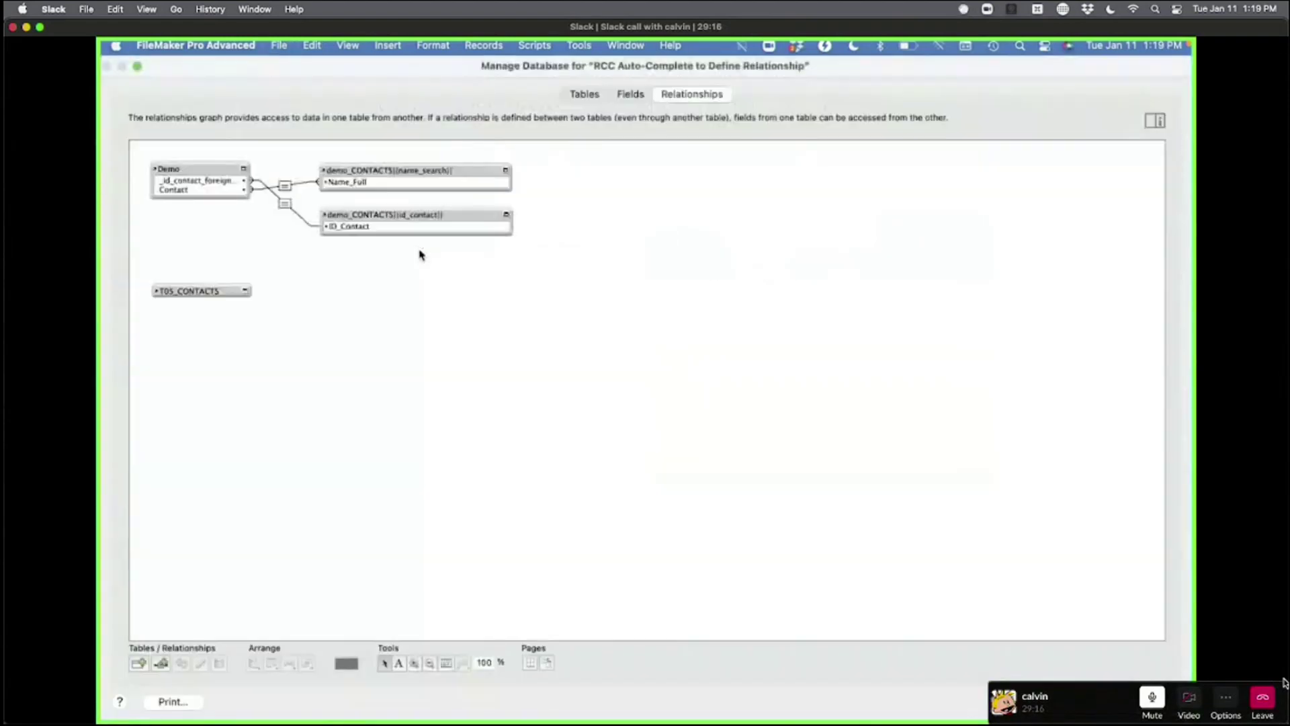
{"action": "left_click", "coordinate": [641, 98]}
{"action": "left_click", "coordinate": [183, 173]}
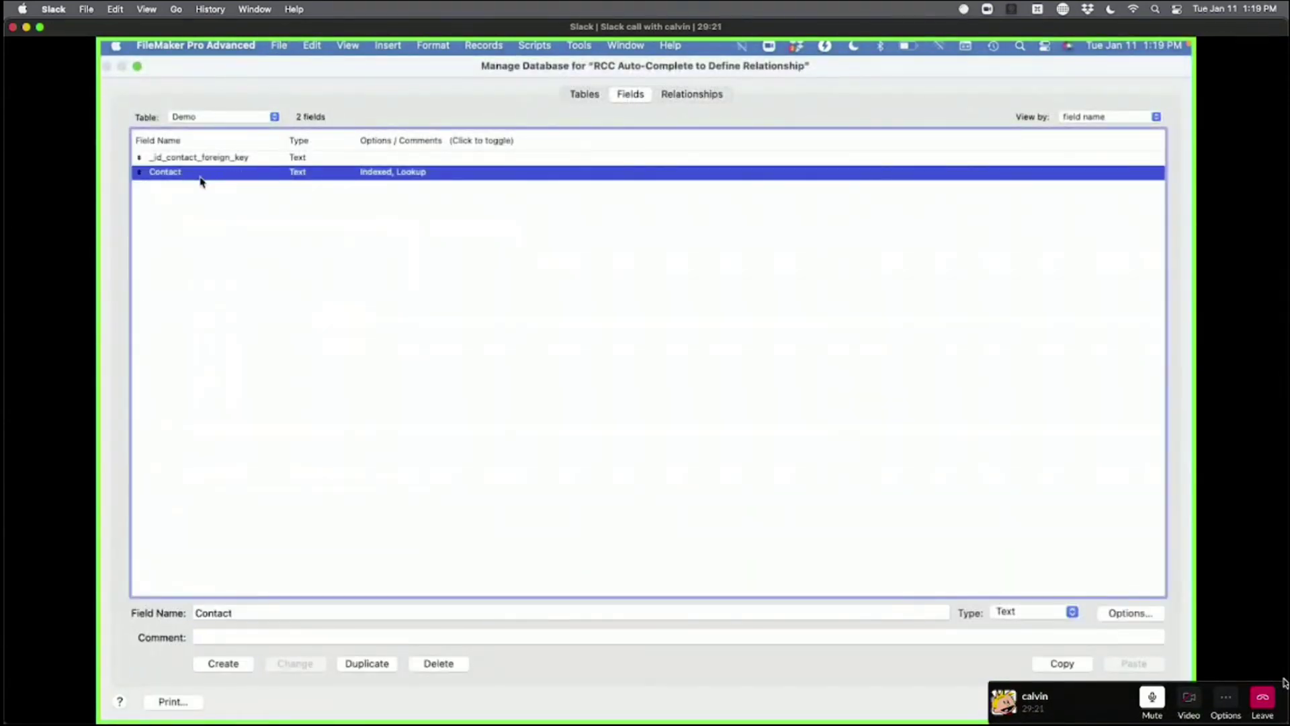
{"action": "double_click", "coordinate": [200, 176]}
{"action": "left_click", "coordinate": [688, 470]}
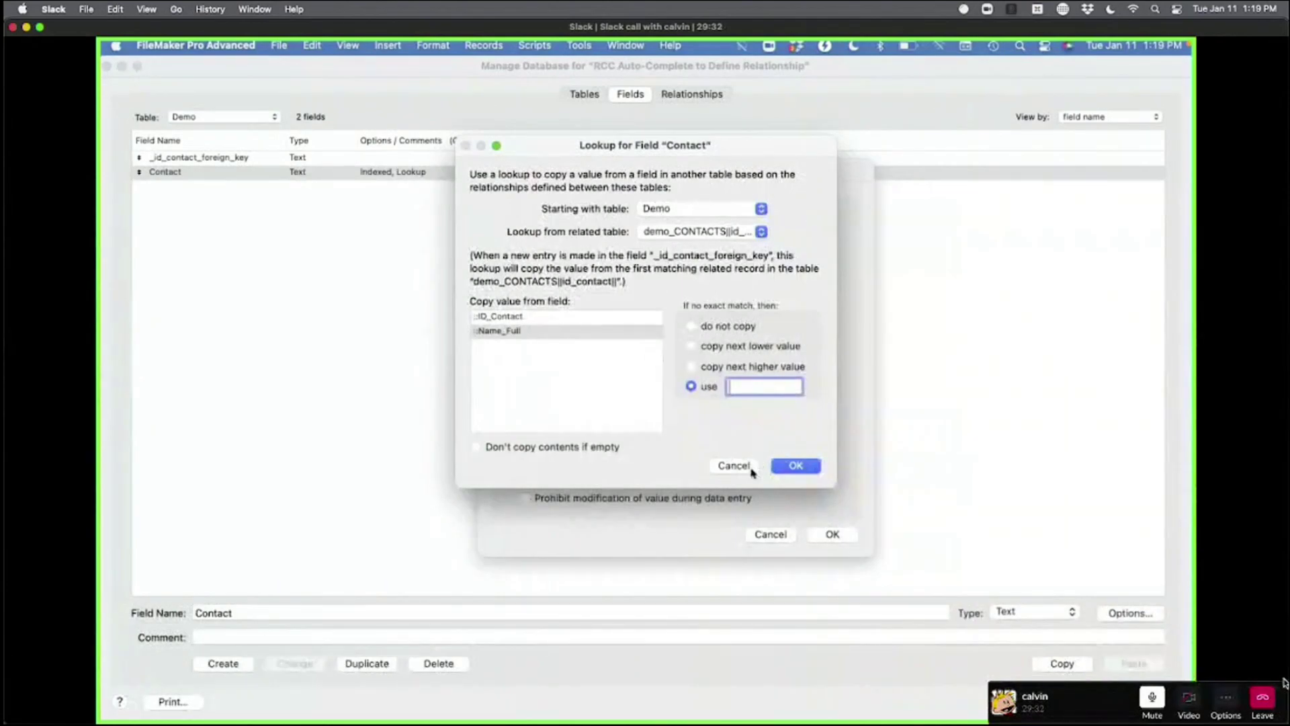
{"action": "left_click", "coordinate": [797, 465]}
{"action": "left_click", "coordinate": [833, 534]}
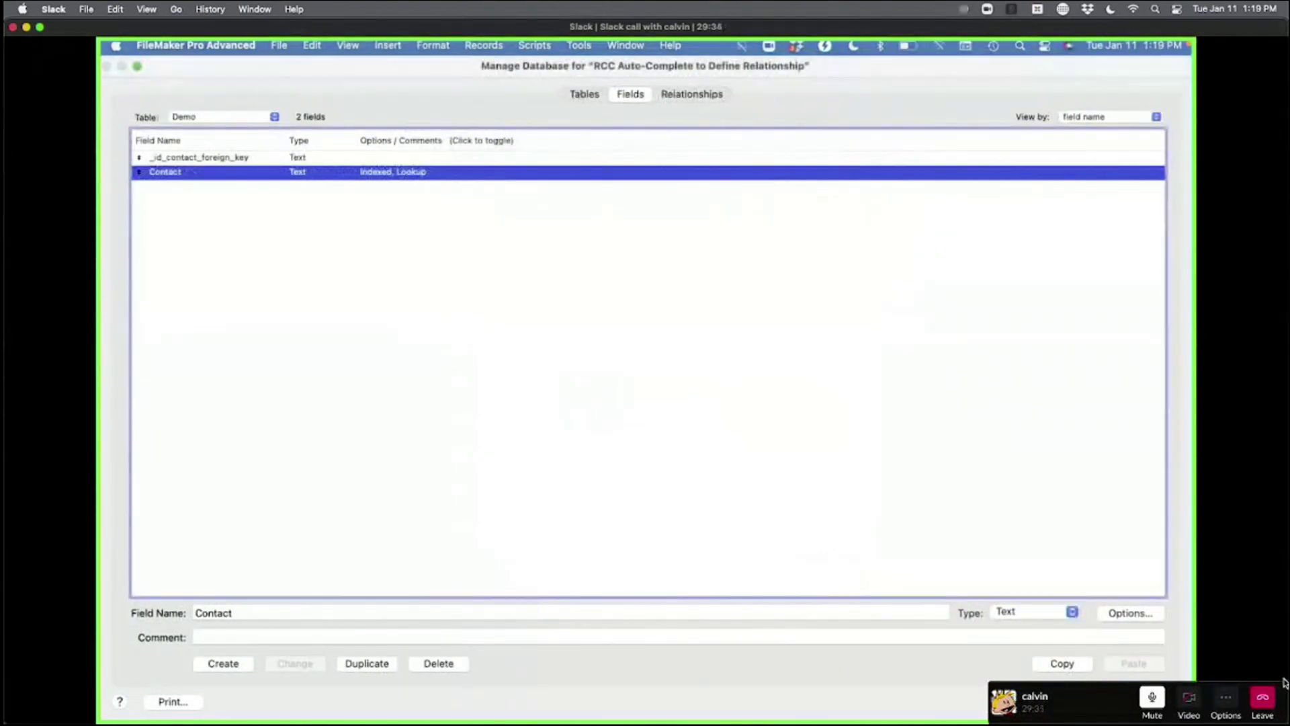
{"action": "key", "text": "Return"}
- Replace the Contact field's value with another existing contact's full name using auto-complete and commit it
{"action": "left_click", "coordinate": [471, 254]}
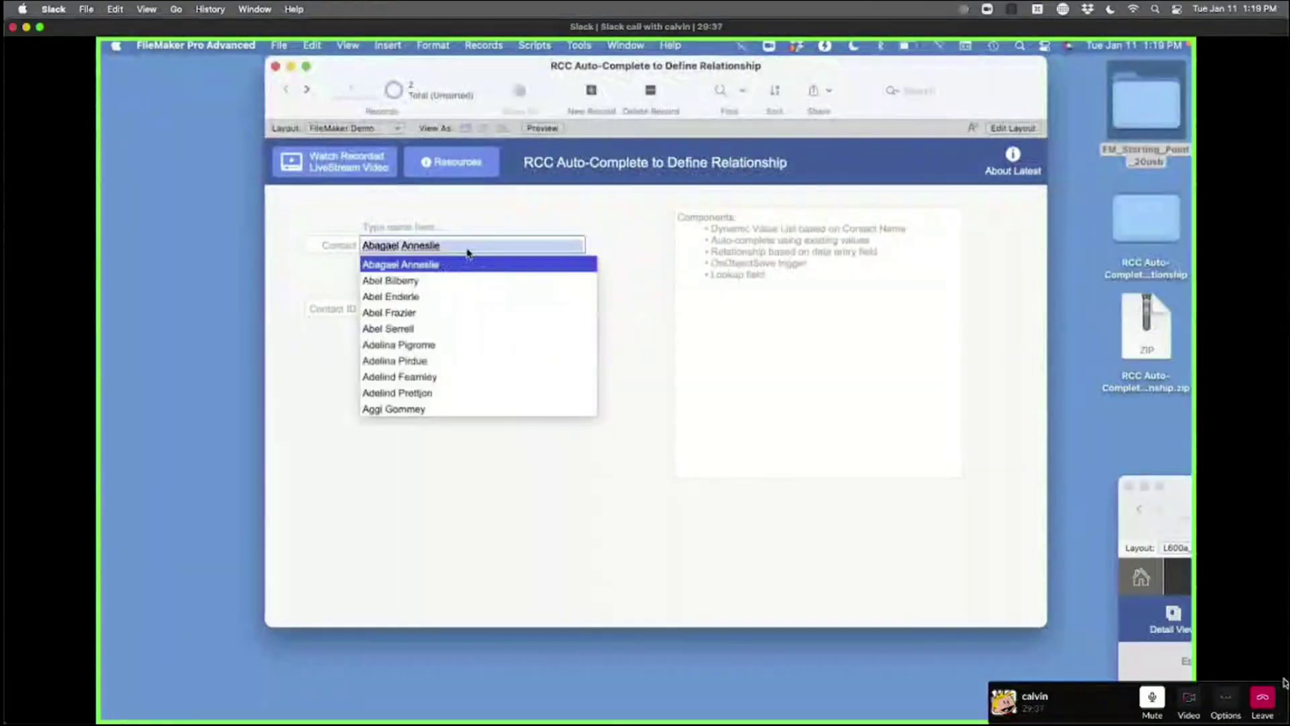
{"action": "left_click", "coordinate": [524, 205]}
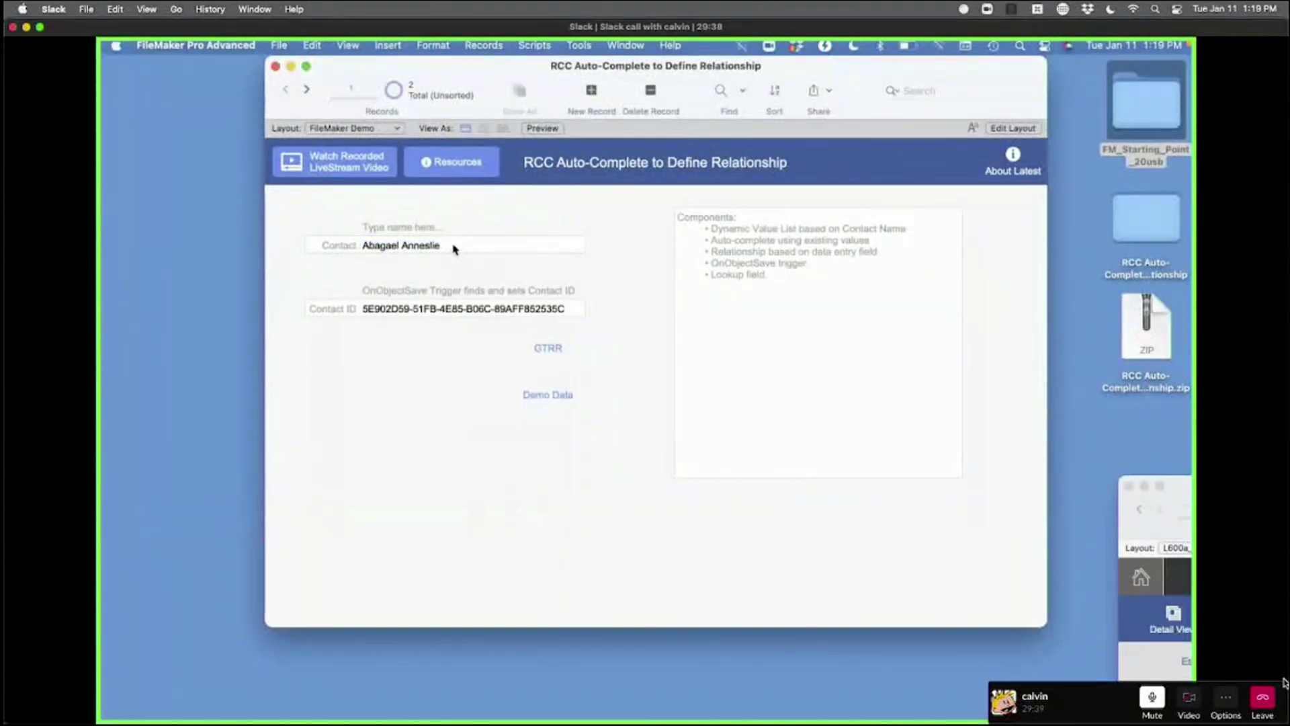
{"action": "left_click", "coordinate": [453, 243]}
{"action": "type", "text": "John D"}
{"action": "key", "text": "Return"}
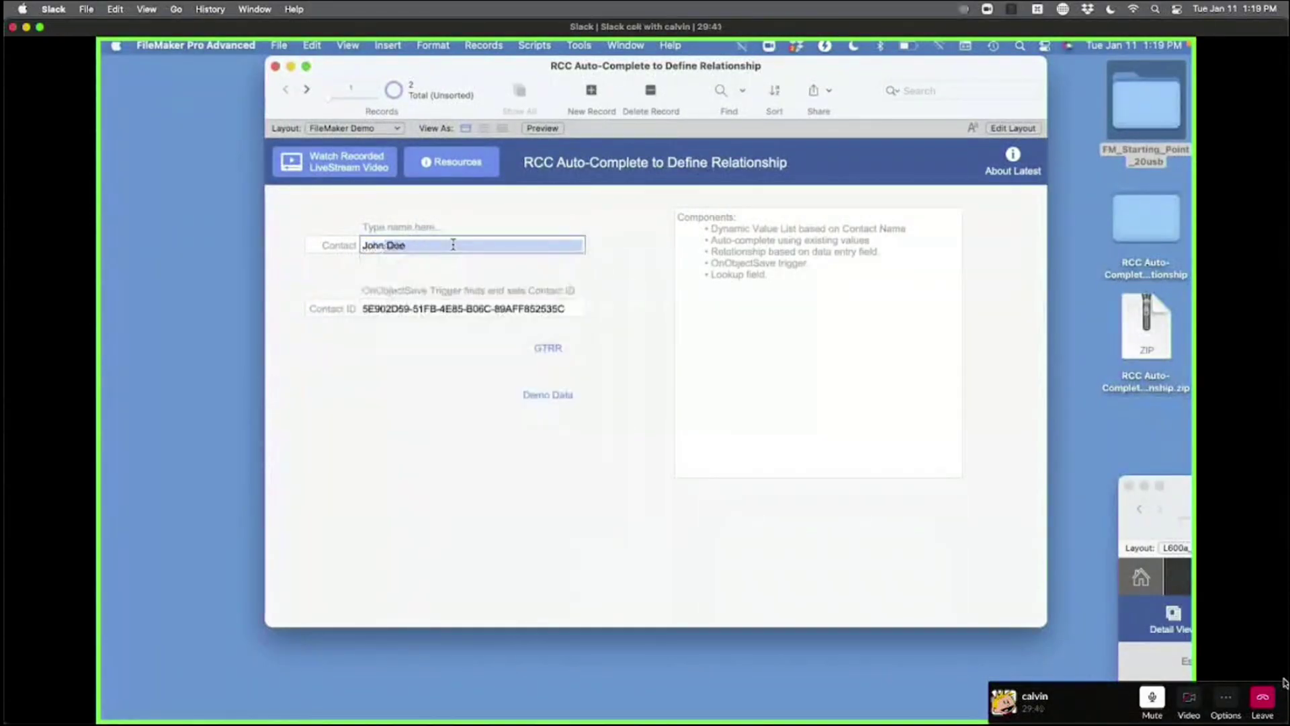
{"action": "key", "text": "Return"}
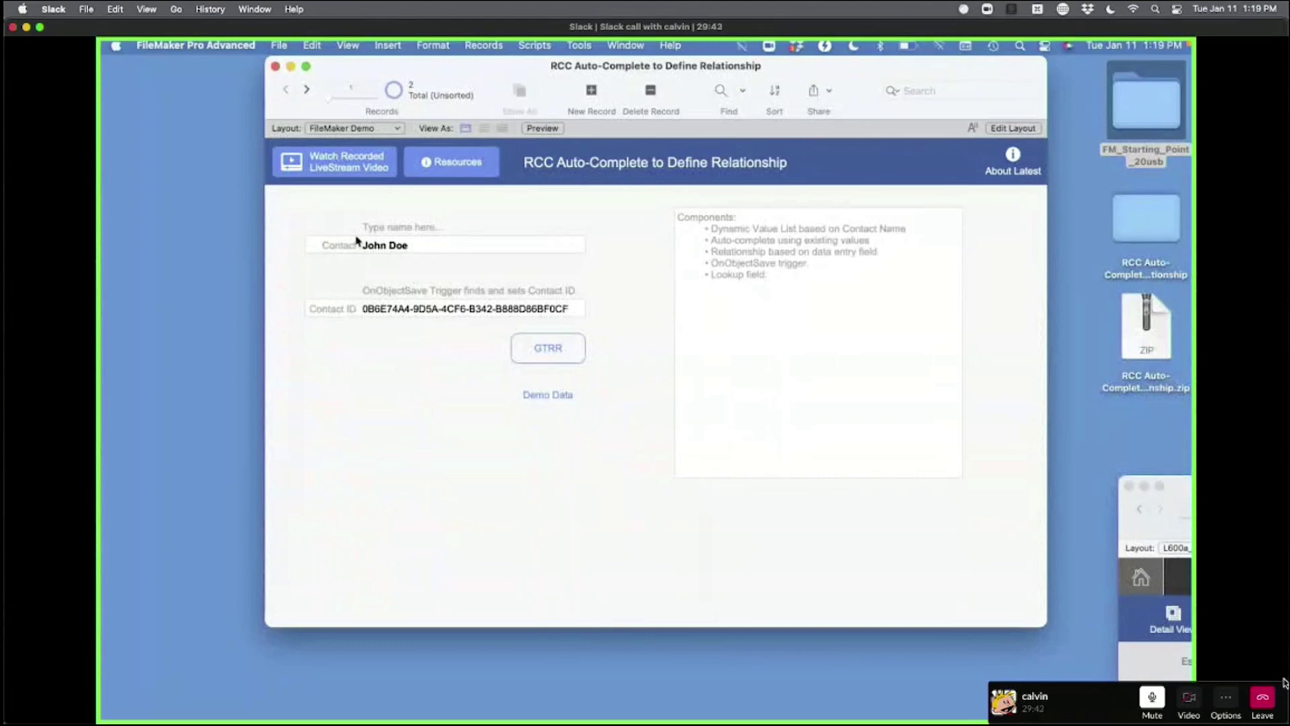
- Go to the newly chosen contact's related record with GTRR, check its full name field and return to the demo layout
{"action": "left_click", "coordinate": [557, 349]}
{"action": "left_click", "coordinate": [613, 207]}
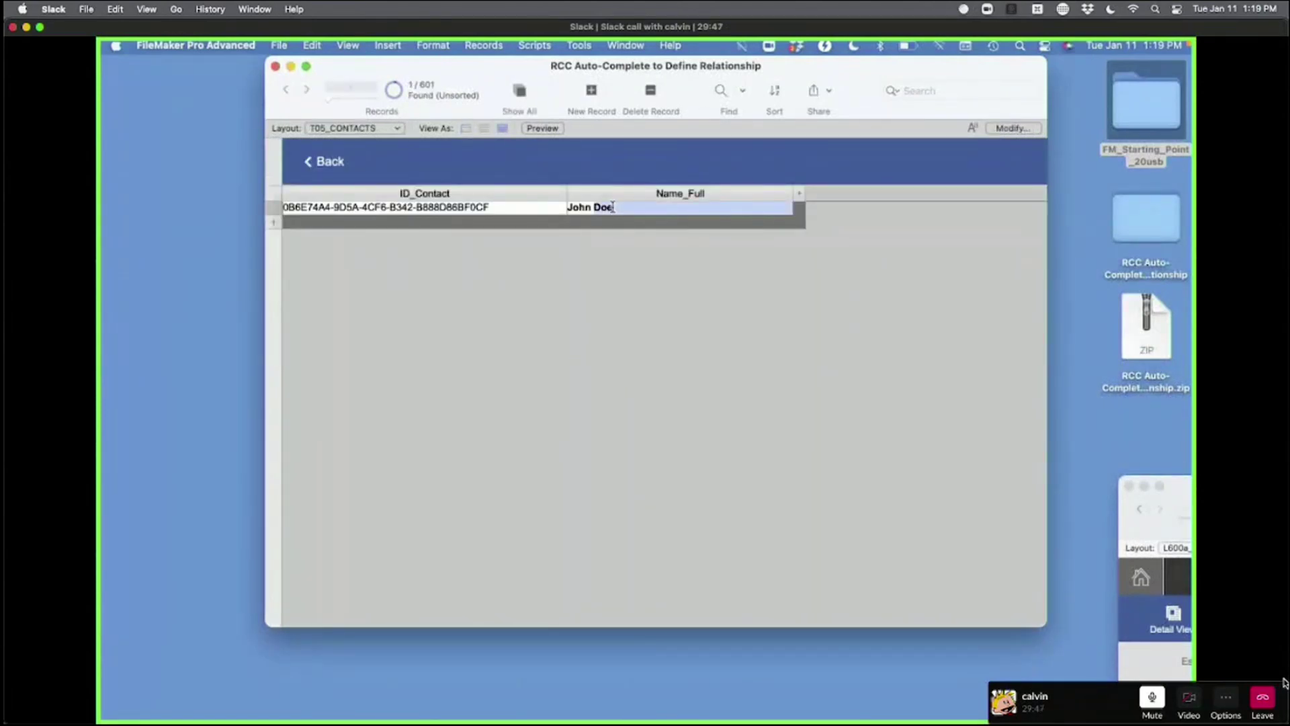
{"action": "left_click", "coordinate": [327, 161]}
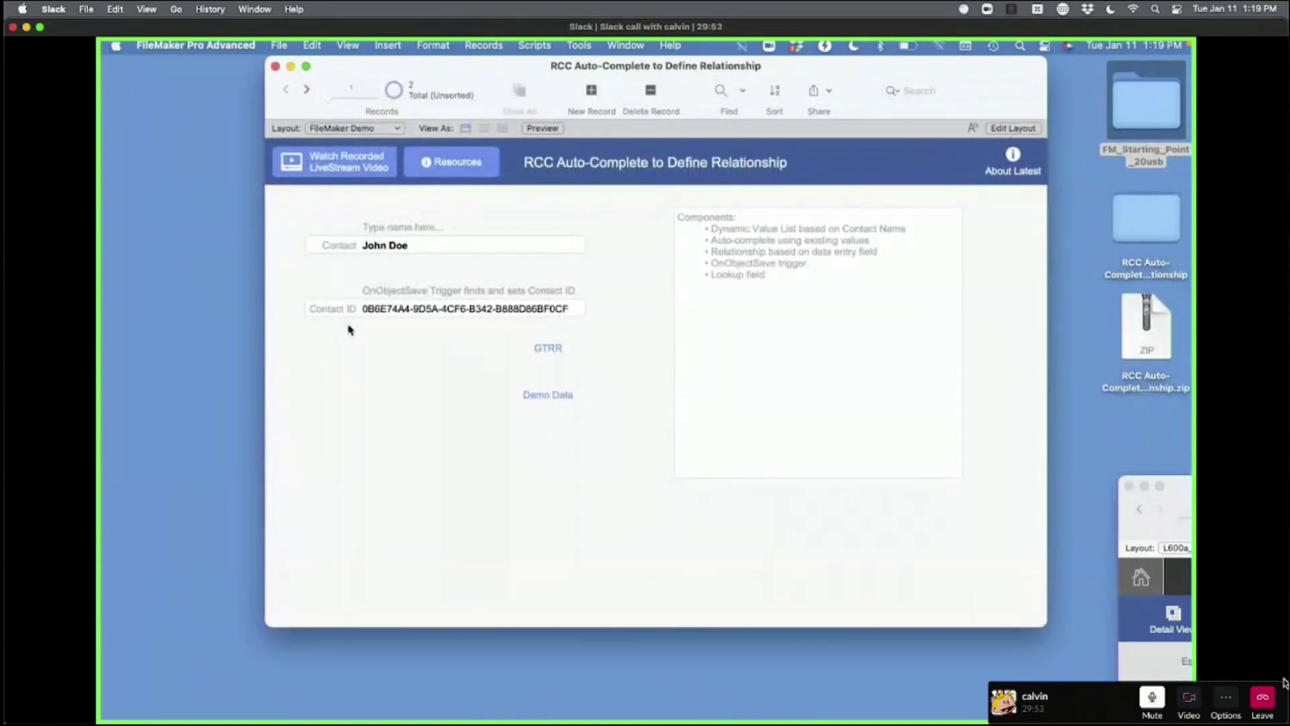
- Re-enter the same contact's full name in all lowercase in the Contact field and commit it
{"action": "left_click", "coordinate": [391, 244]}
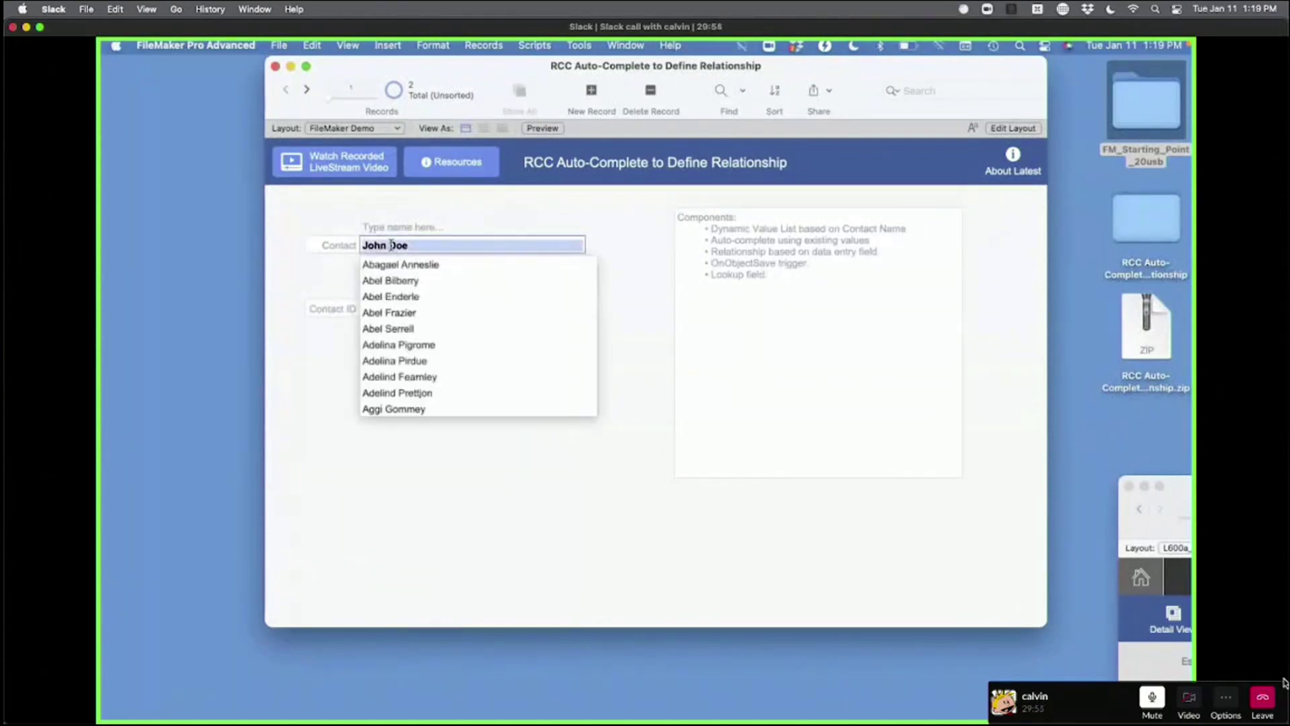
{"action": "type", "text": "john"}
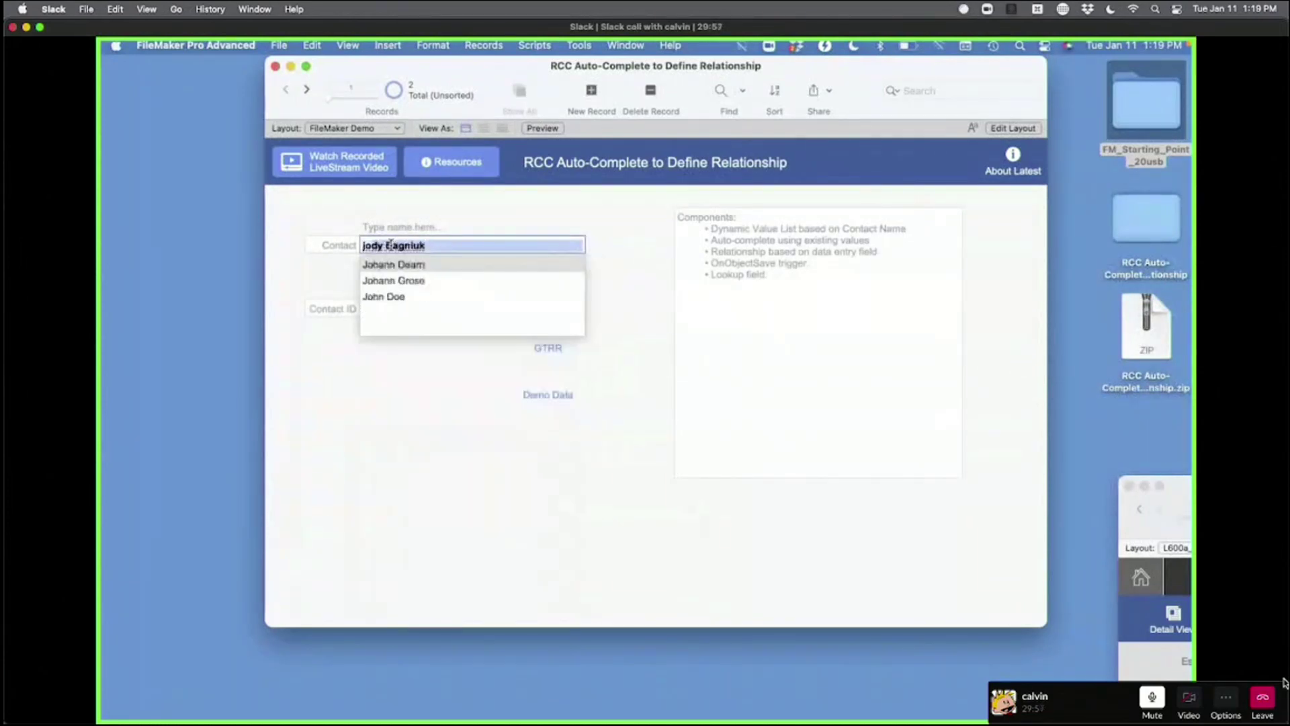
{"action": "key", "text": "Return"}
{"action": "type", "text": "john doe"}
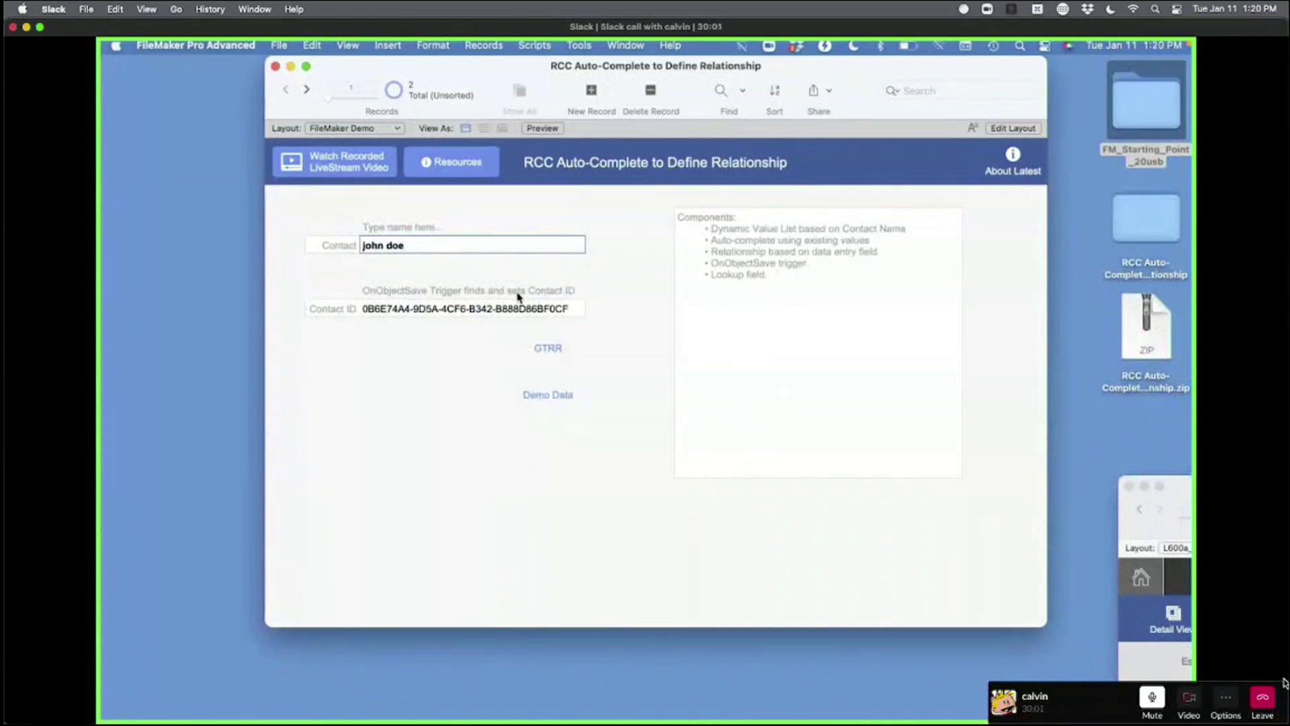
{"action": "key", "text": "Tab"}
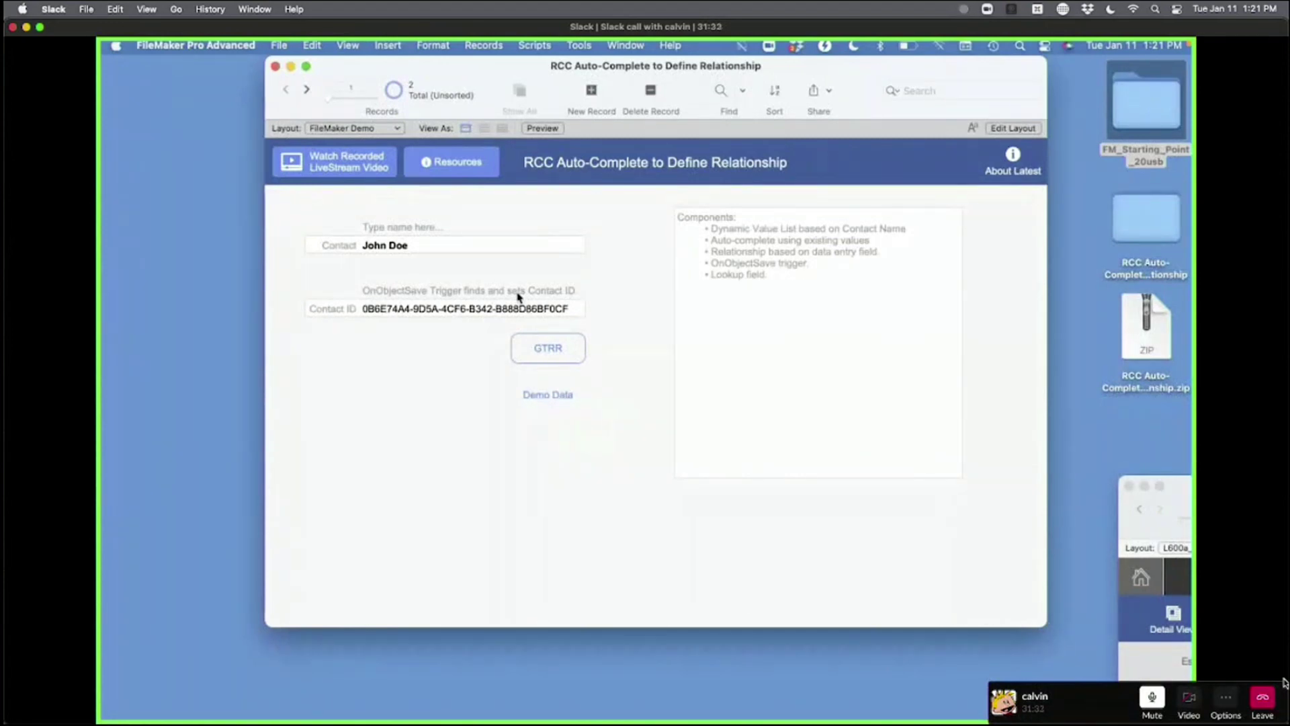
- Inspect the relationship between Demo and demo_CONTACTS||id_contact|| in the relationships graph and cancel without changes
{"action": "key", "text": "super+shift+d"}
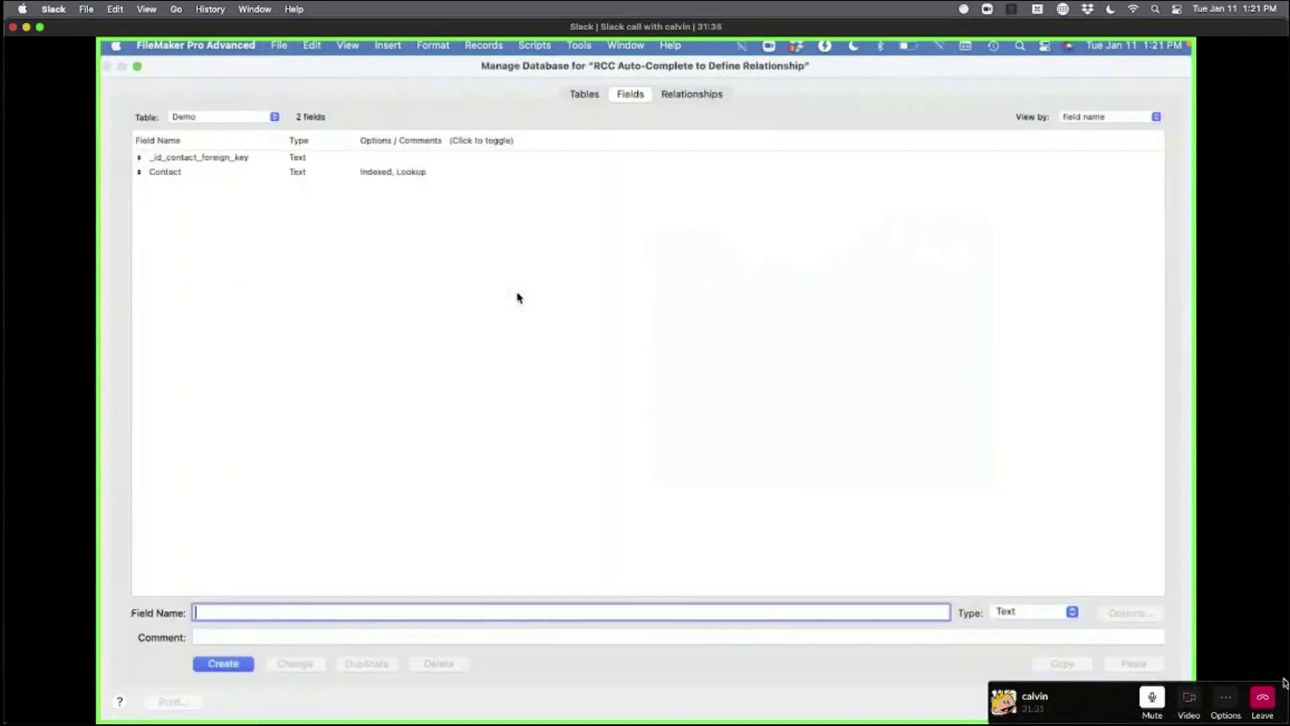
{"action": "left_click", "coordinate": [716, 95]}
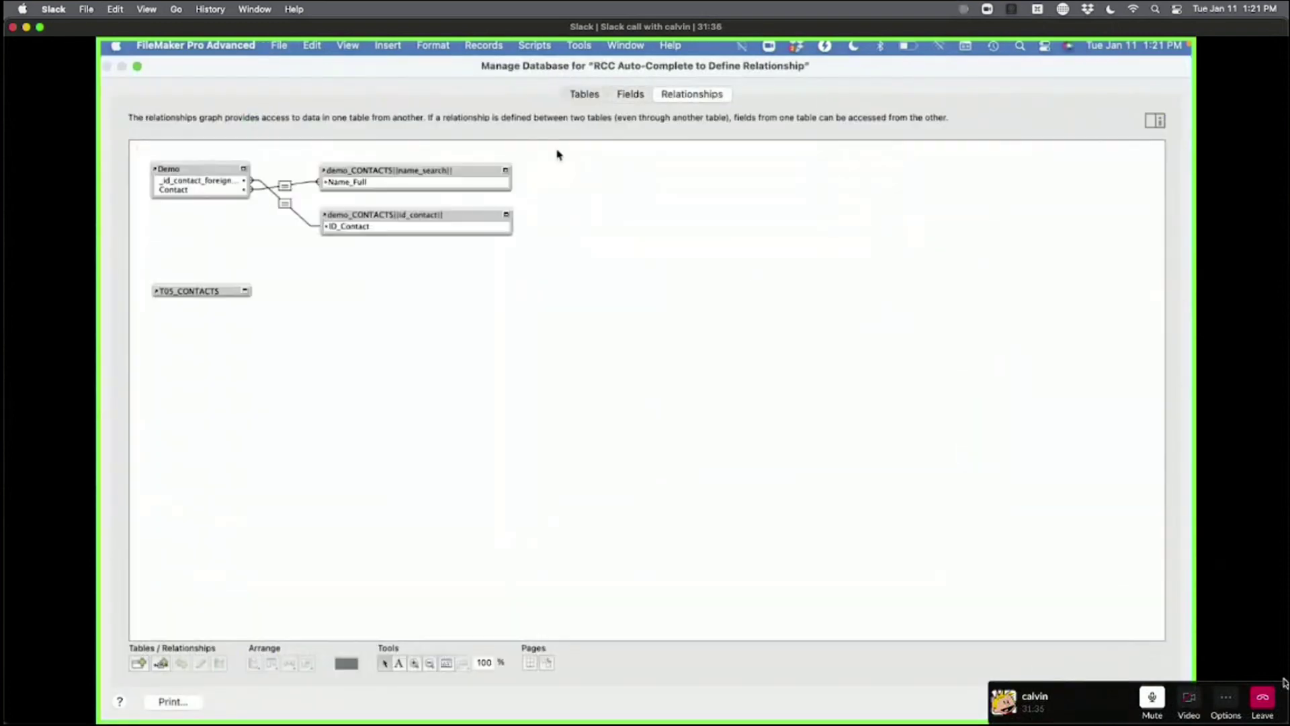
{"action": "double_click", "coordinate": [285, 203]}
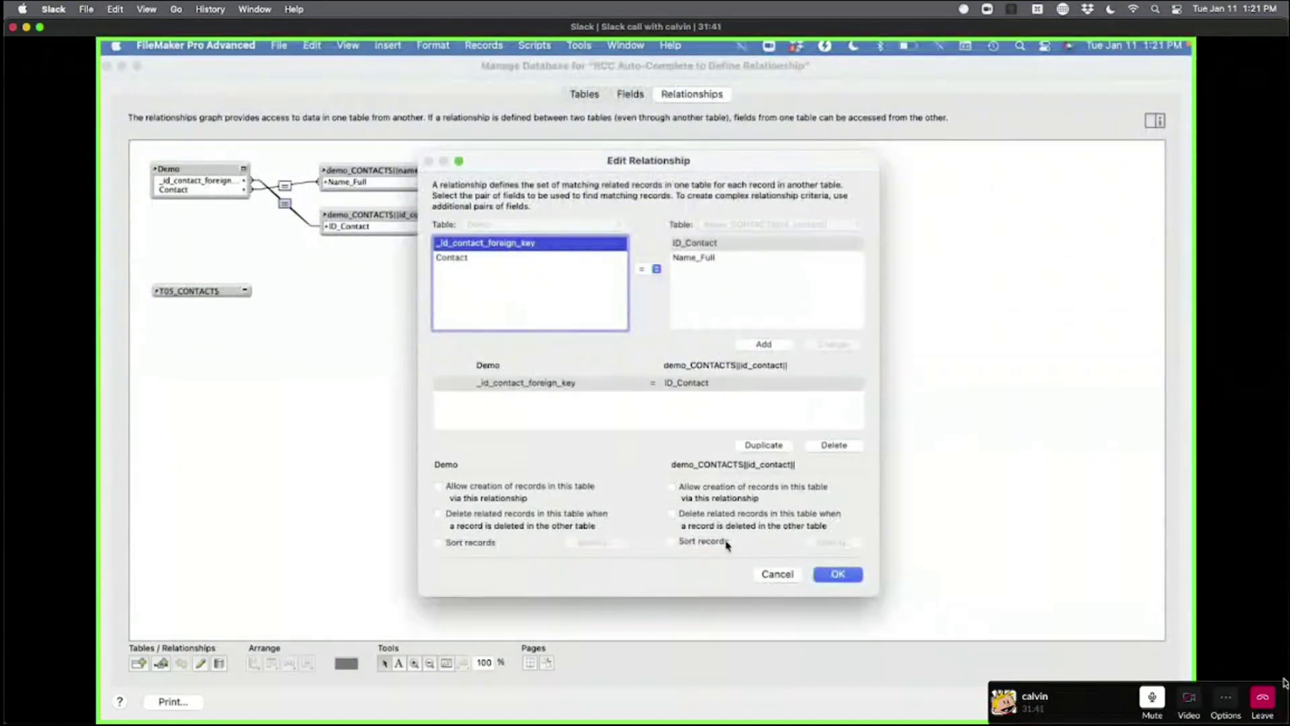
{"action": "left_click", "coordinate": [775, 577]}
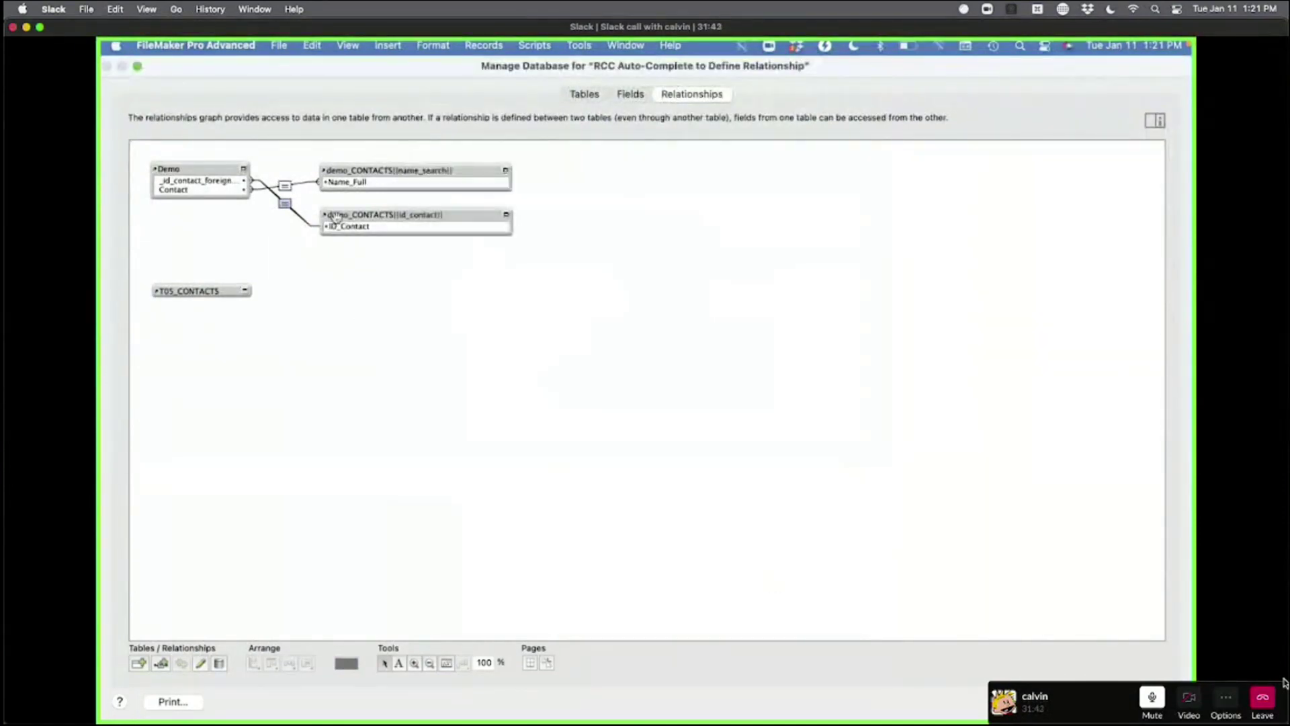
- Examine which related table the Contact field's lookup uses, then cancel the lookup and field options without changes
{"action": "left_click", "coordinate": [630, 95]}
{"action": "double_click", "coordinate": [276, 173]}
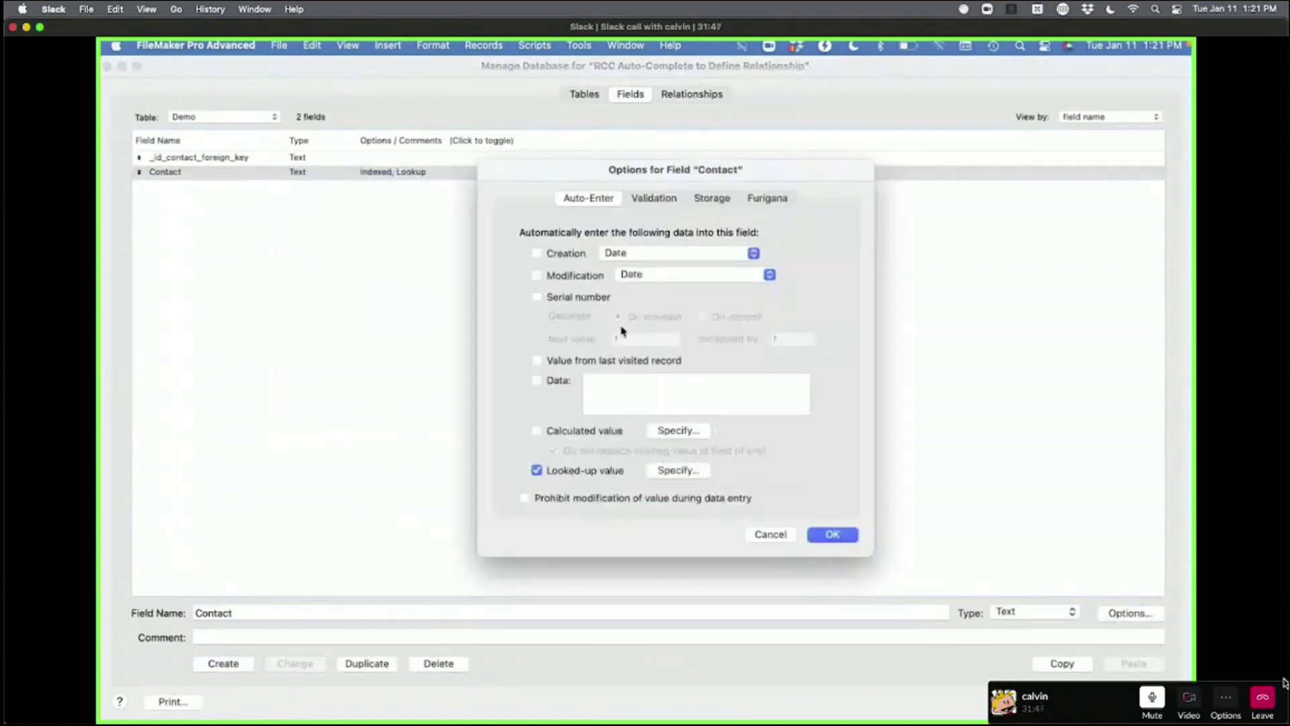
{"action": "left_click", "coordinate": [689, 470]}
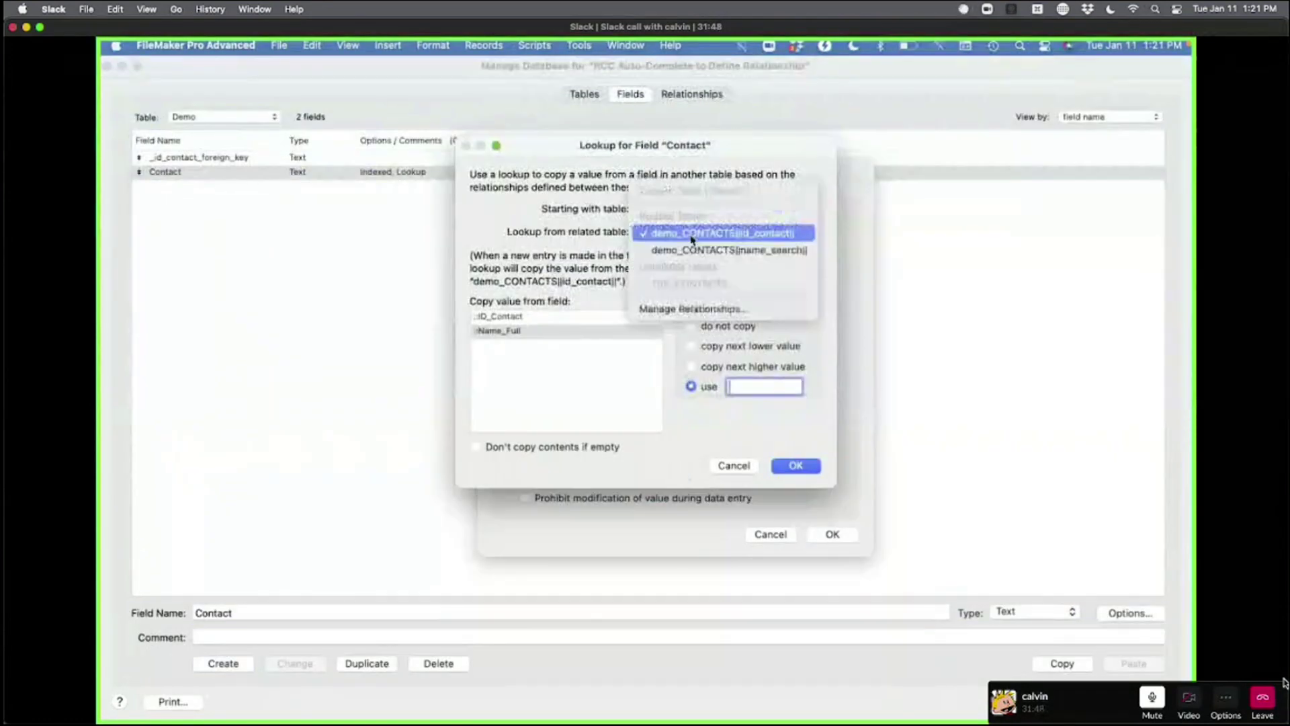
{"action": "left_click", "coordinate": [691, 234]}
{"action": "left_click", "coordinate": [689, 233]}
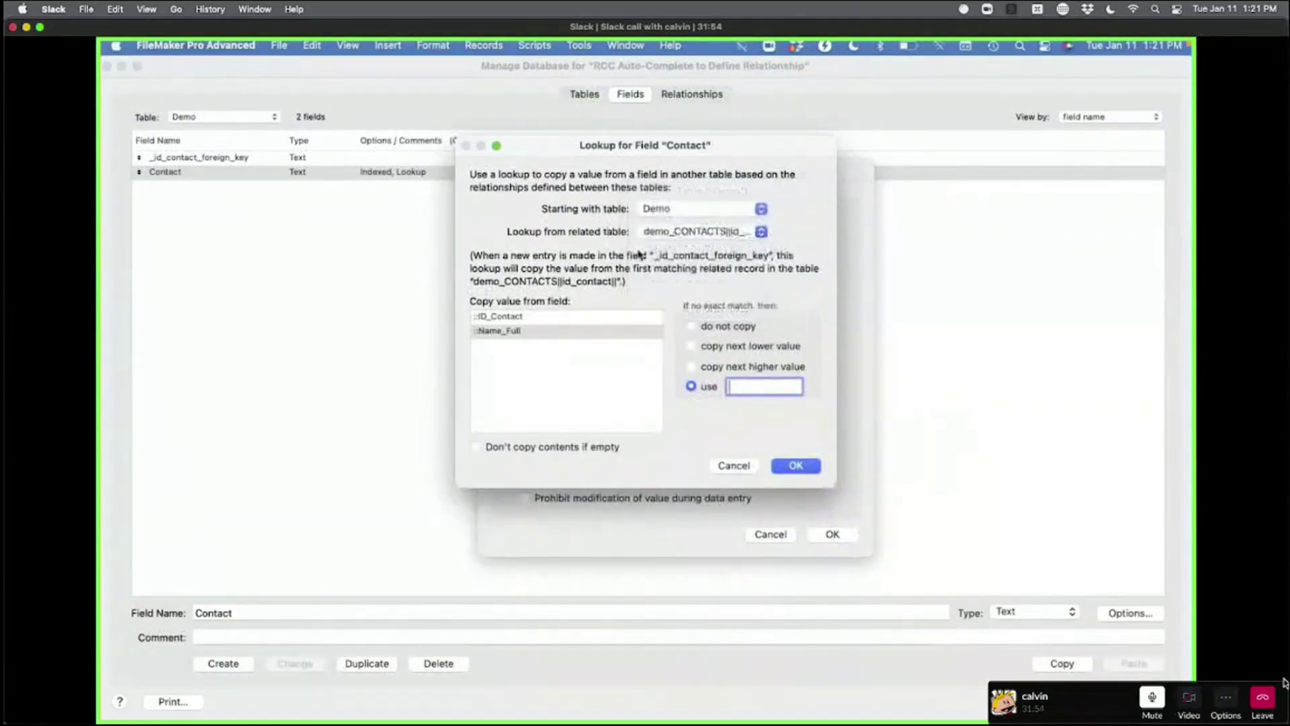
{"action": "left_click", "coordinate": [734, 466]}
{"action": "left_click", "coordinate": [778, 533]}
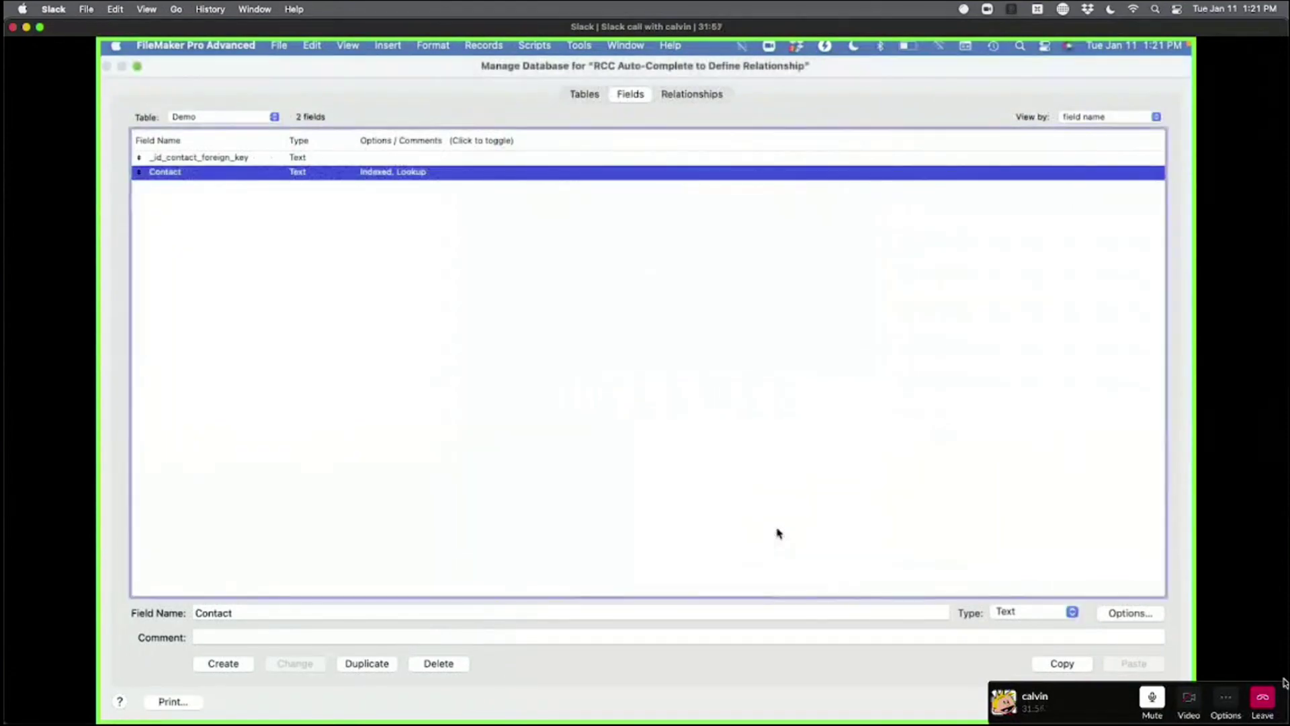
- Examine the name_search and id_contact occurrences of demo_CONTACTS in the relationships graph, then close database management without discarding
{"action": "left_click", "coordinate": [697, 95]}
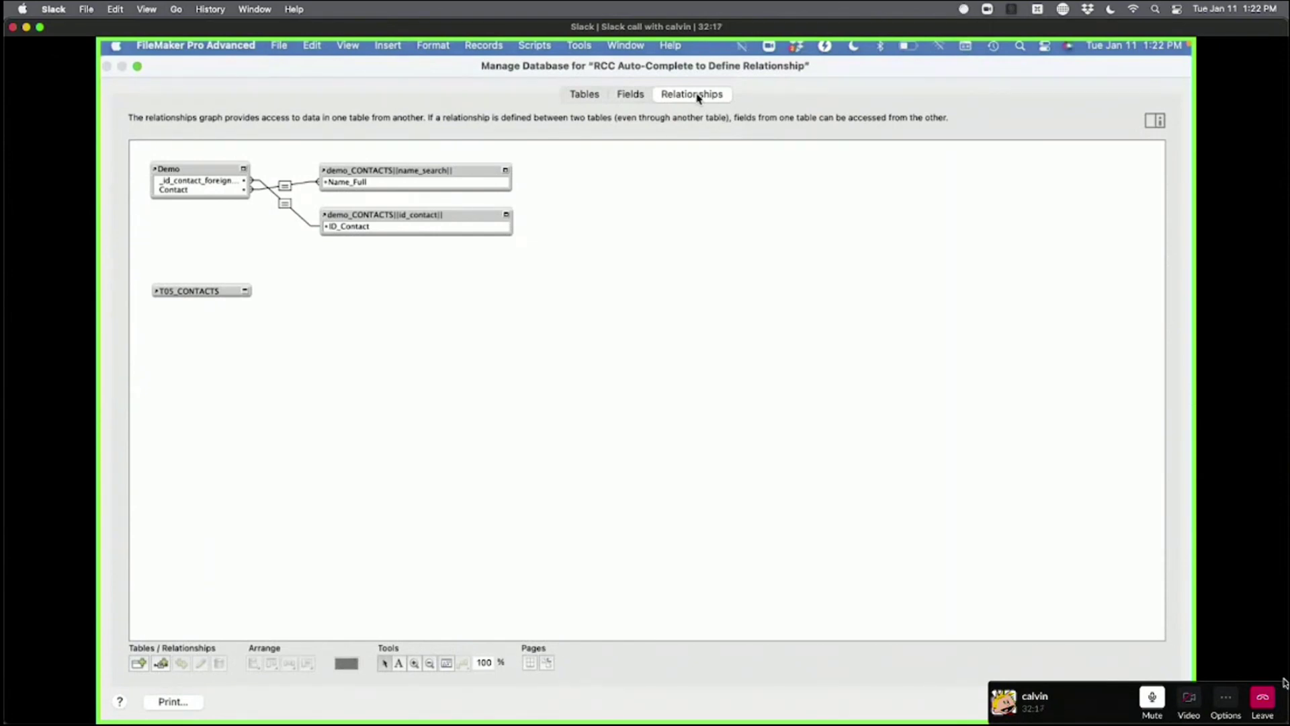
{"action": "key", "text": "Return"}
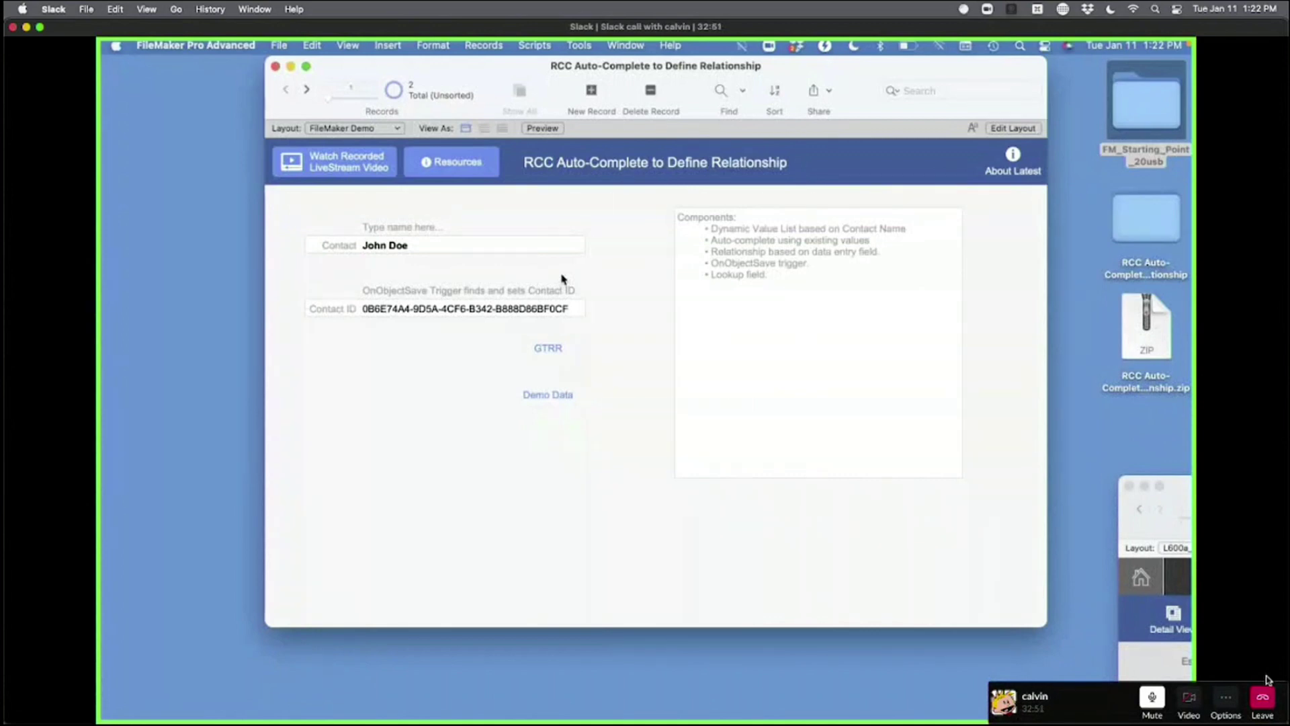
{"action": "key", "text": "super+shift+d"}
{"action": "left_click", "coordinate": [349, 217]}
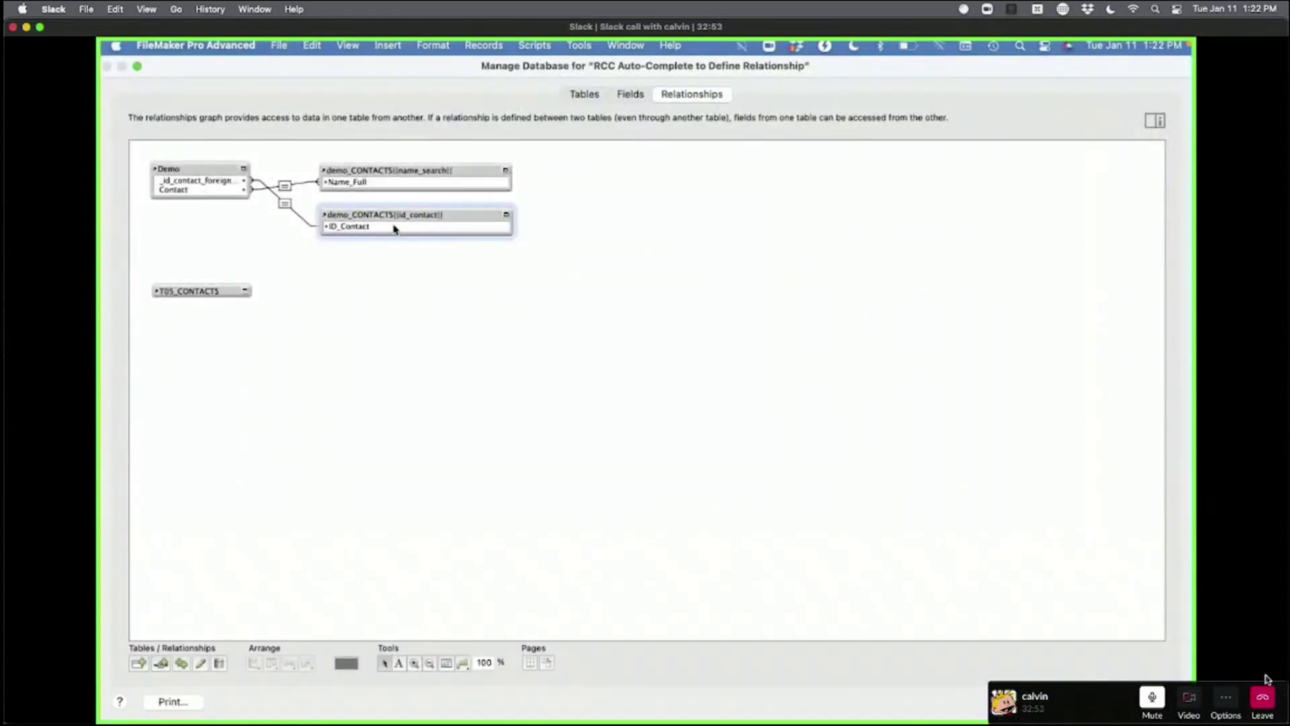
{"action": "left_click", "coordinate": [408, 175]}
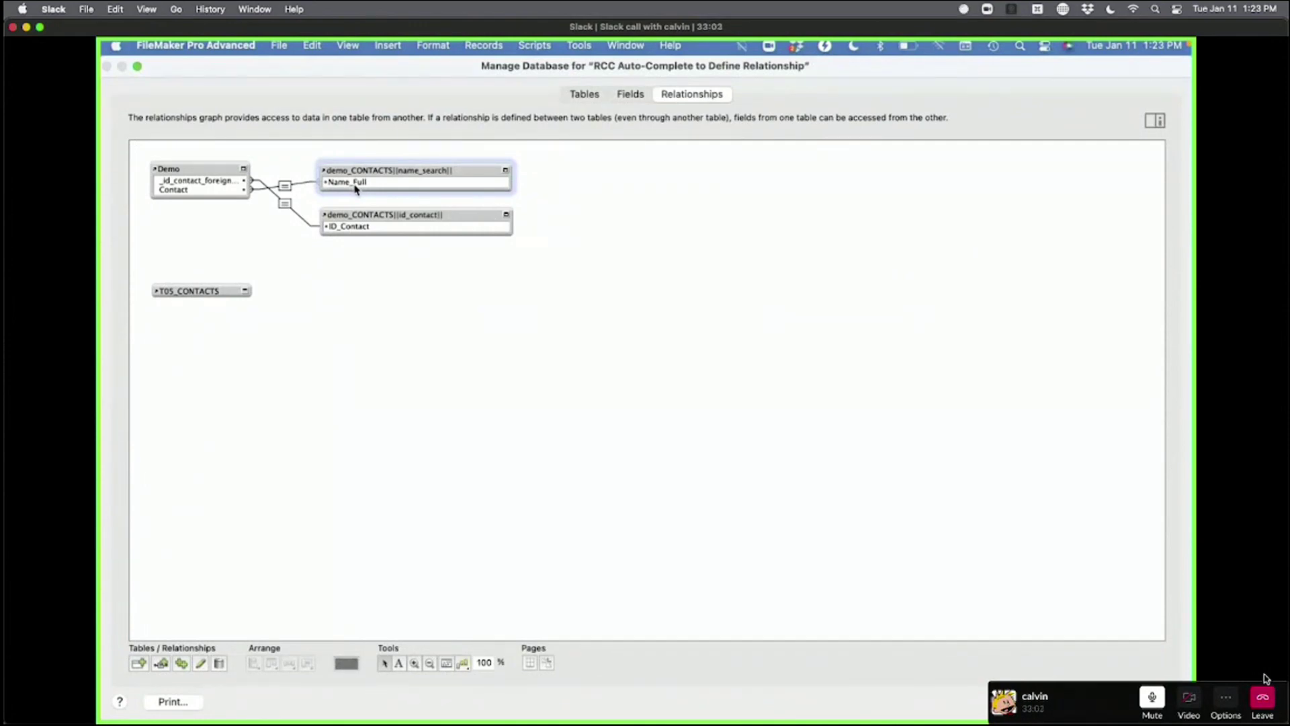
{"action": "left_click", "coordinate": [361, 225]}
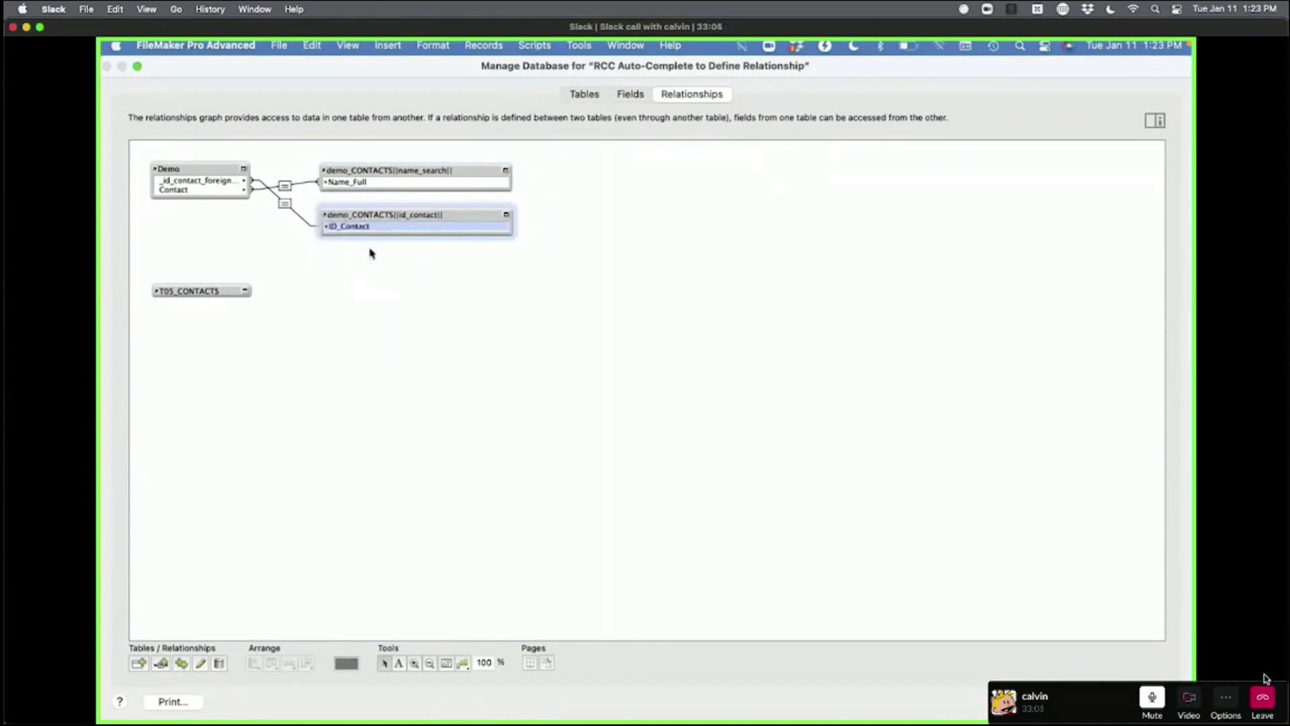
{"action": "left_click", "coordinate": [388, 229]}
{"action": "left_click", "coordinate": [360, 173]}
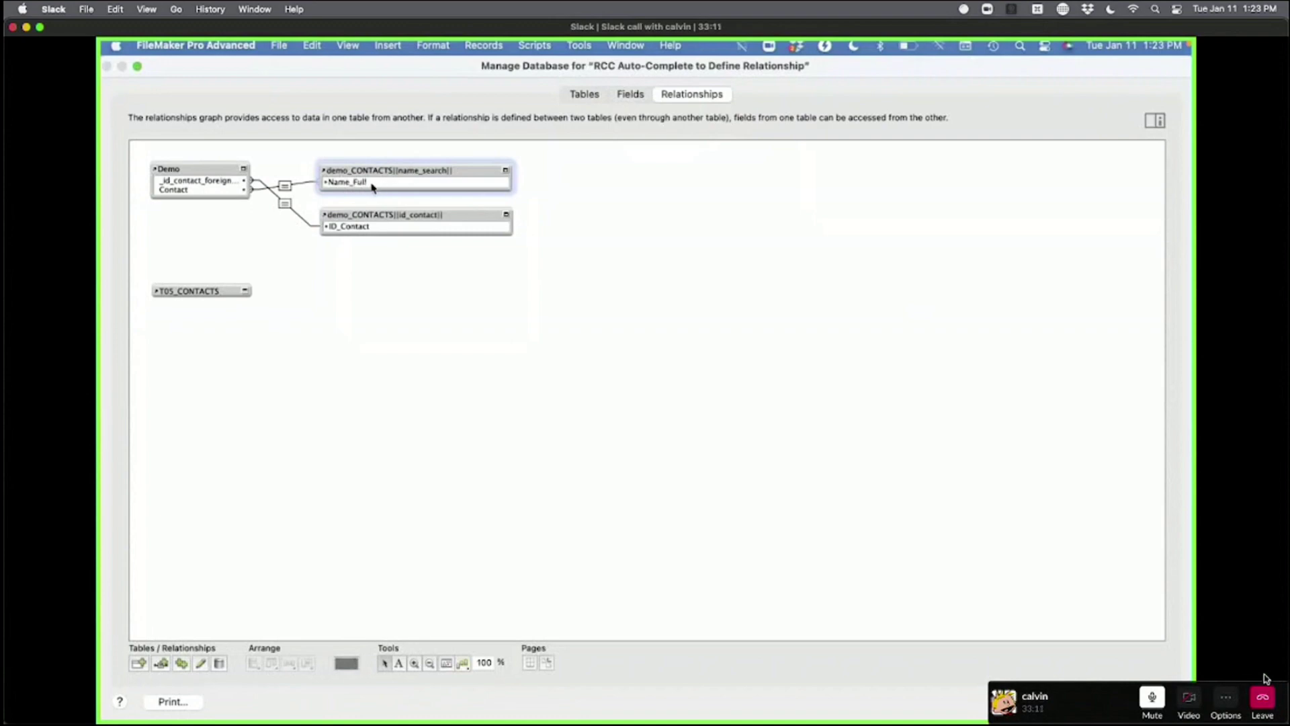
{"action": "left_click", "coordinate": [366, 215]}
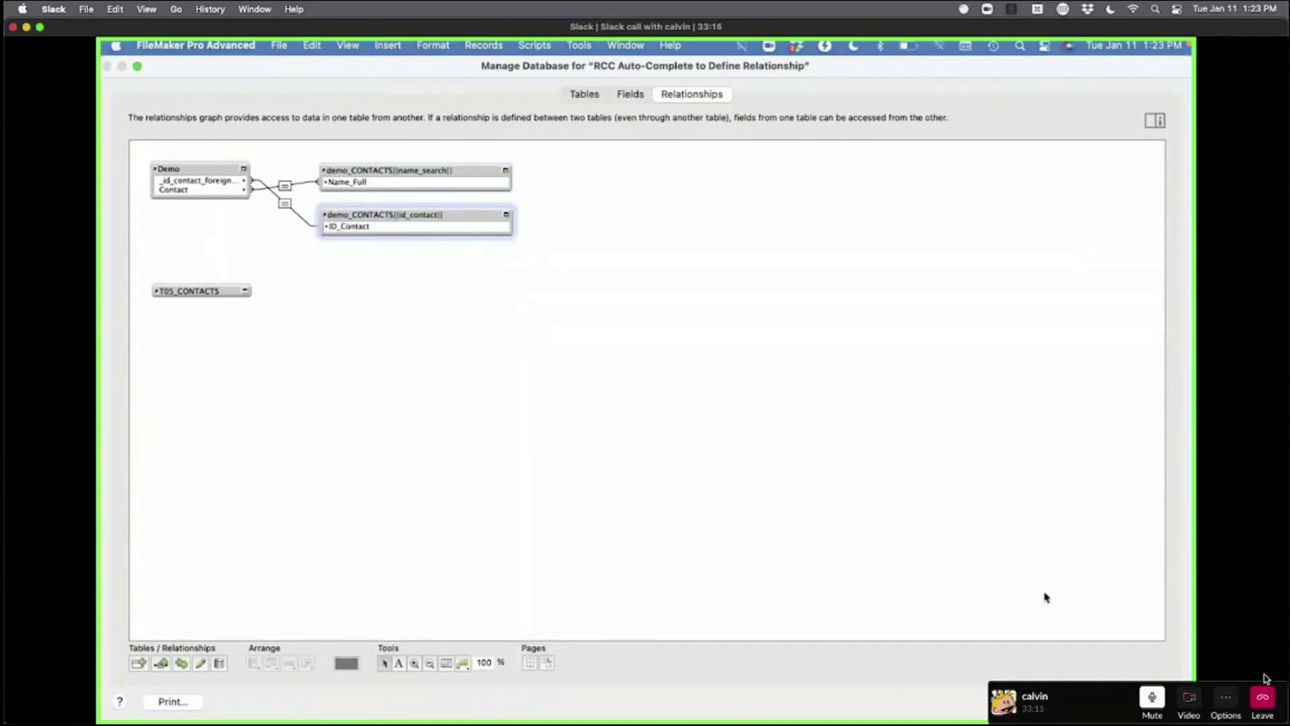
{"action": "left_click", "coordinate": [1076, 702]}
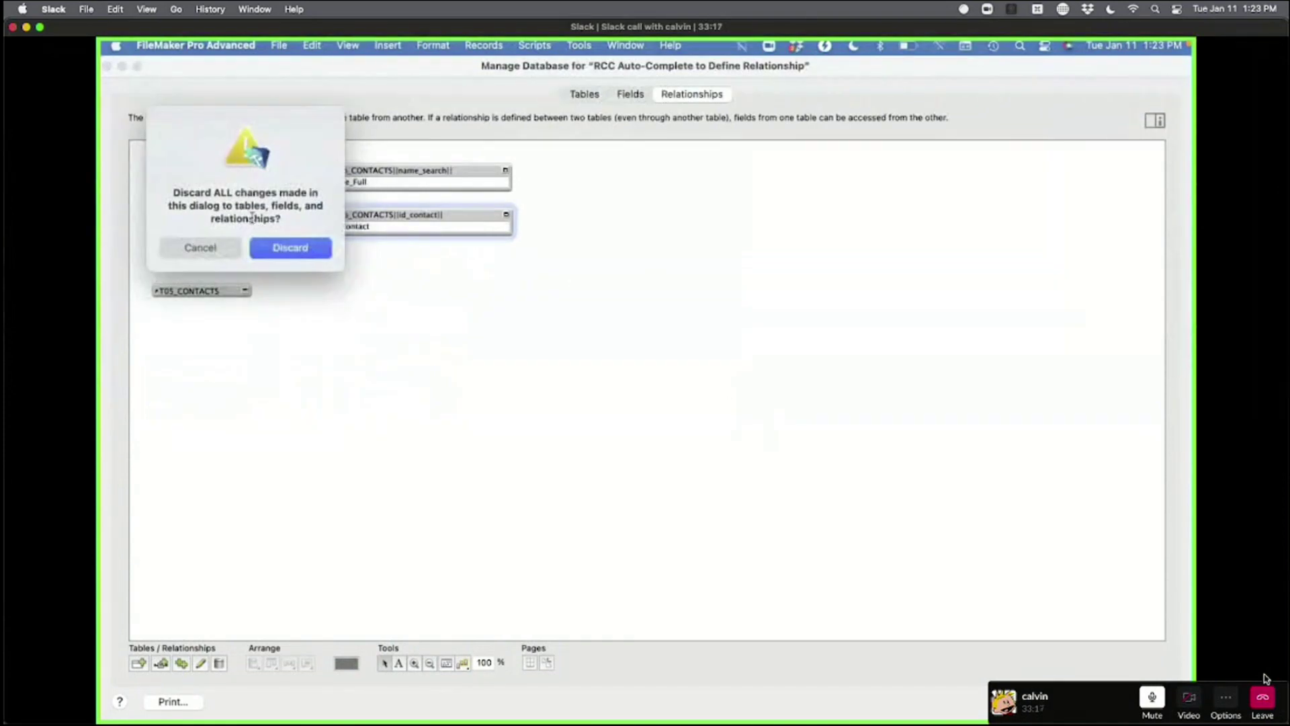
{"action": "left_click", "coordinate": [220, 246]}
{"action": "left_click", "coordinate": [1135, 702]}
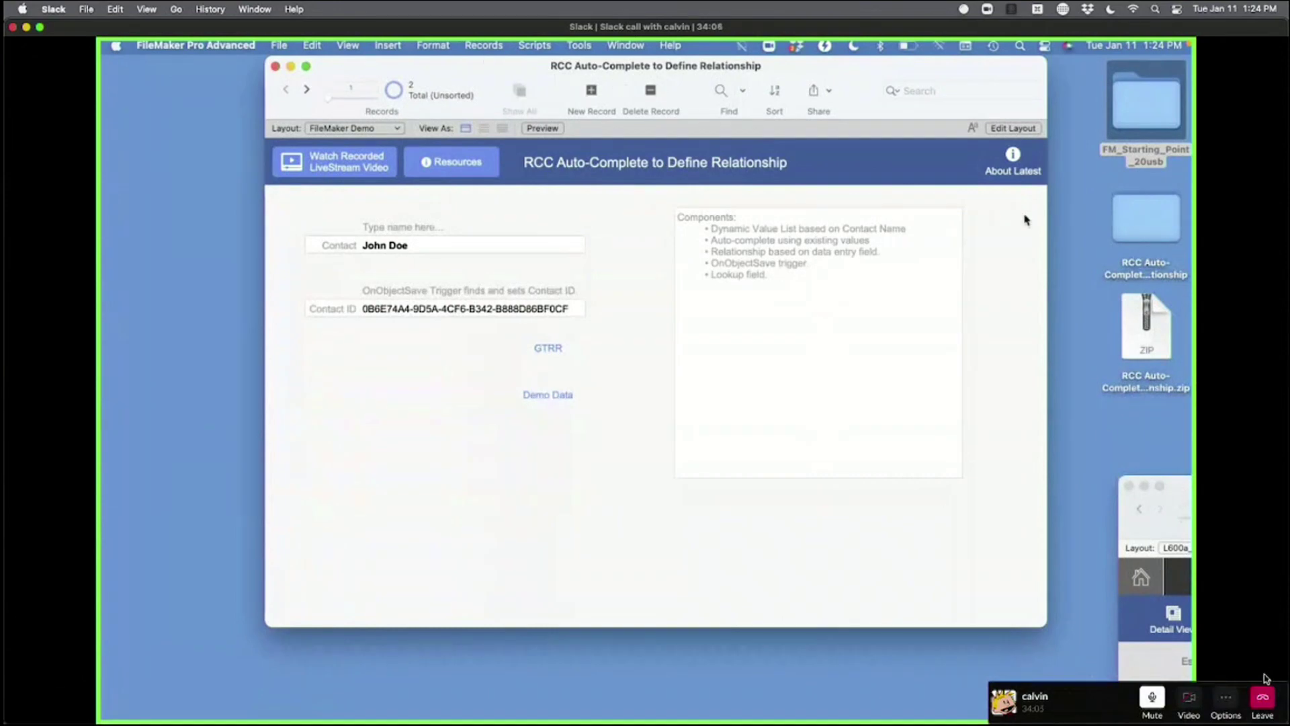
- Open the script "Name Field | Find Contact ID | OnObjectSave Trigger" in the Script Workspace for review
{"action": "key", "text": "super+shift+s"}
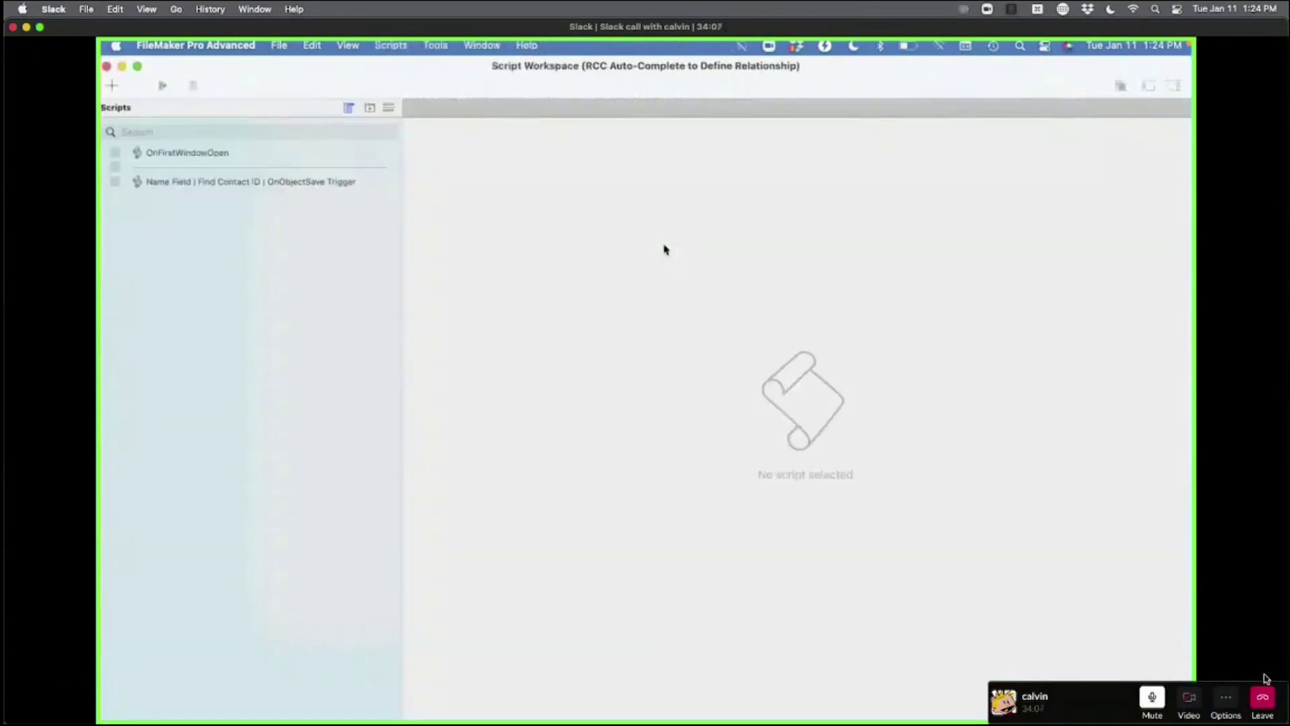
{"action": "left_click", "coordinate": [221, 182]}
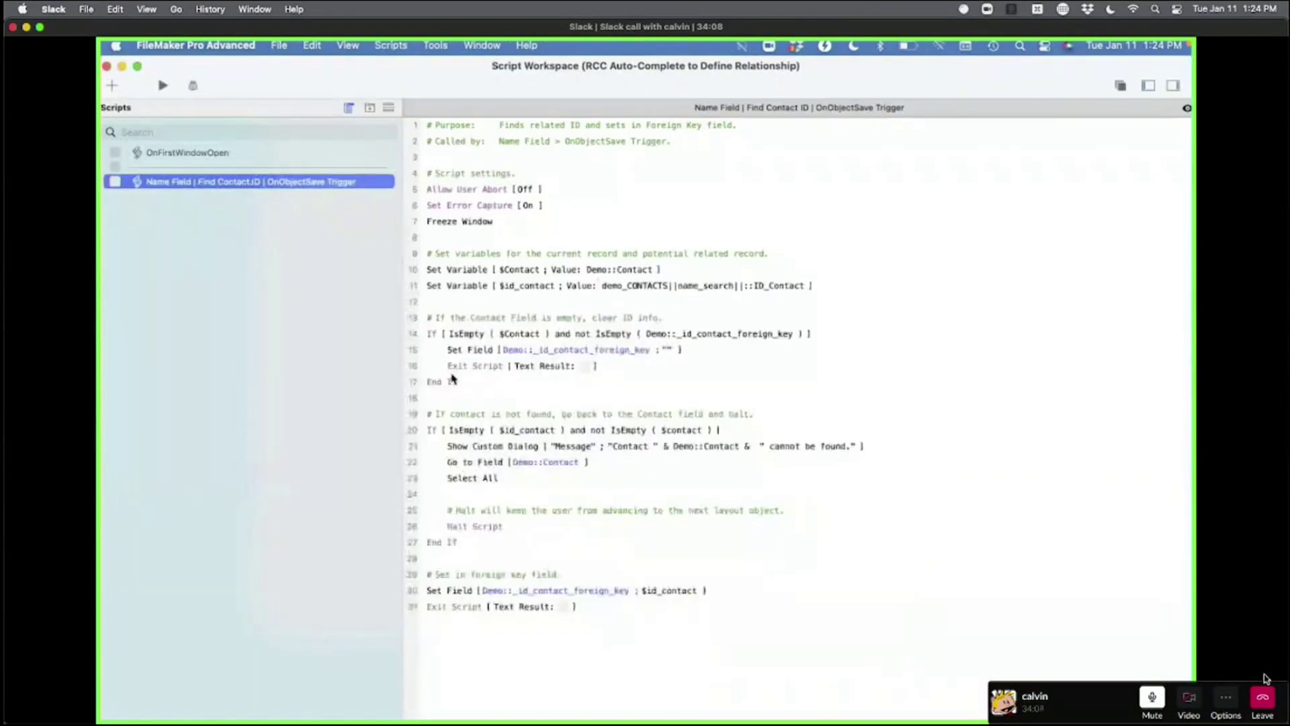
- Examine the script's conditions for an empty Contact field and for a contact that is not found
{"action": "left_click", "coordinate": [432, 386]}
{"action": "left_click", "coordinate": [433, 323]}
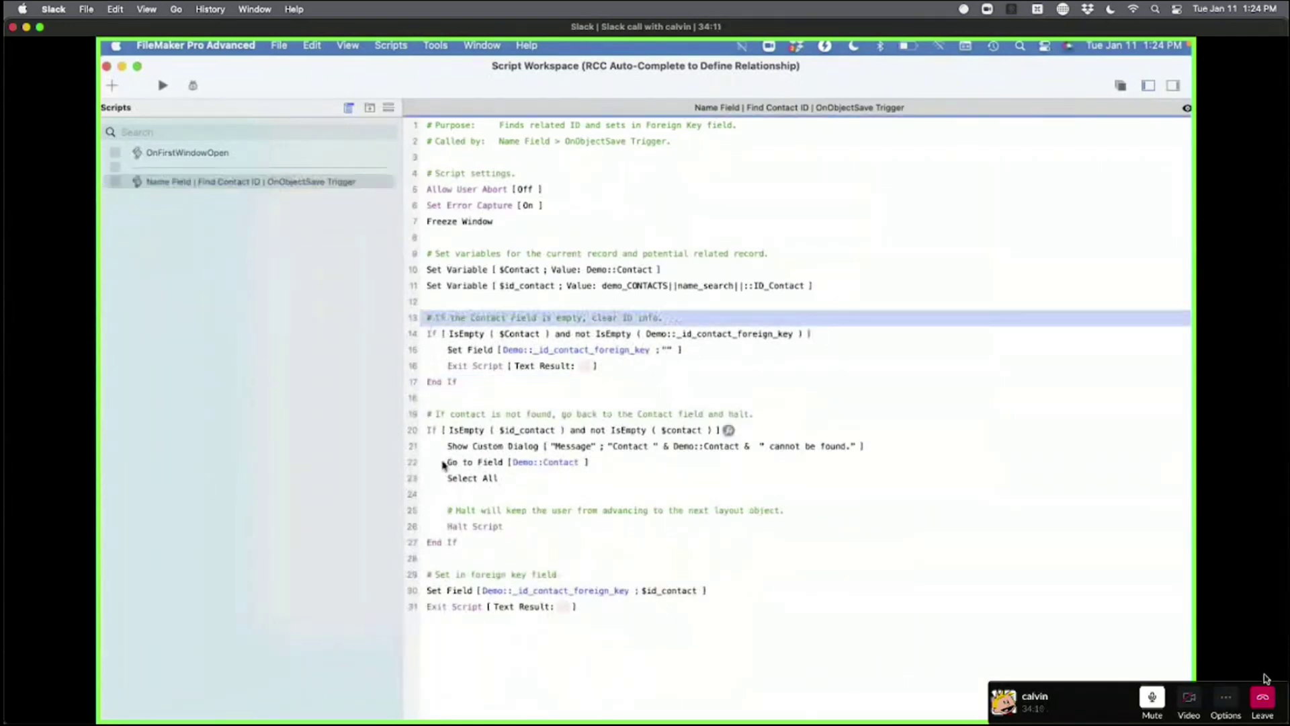
{"action": "left_click", "coordinate": [436, 413]}
{"action": "left_click", "coordinate": [434, 546]}
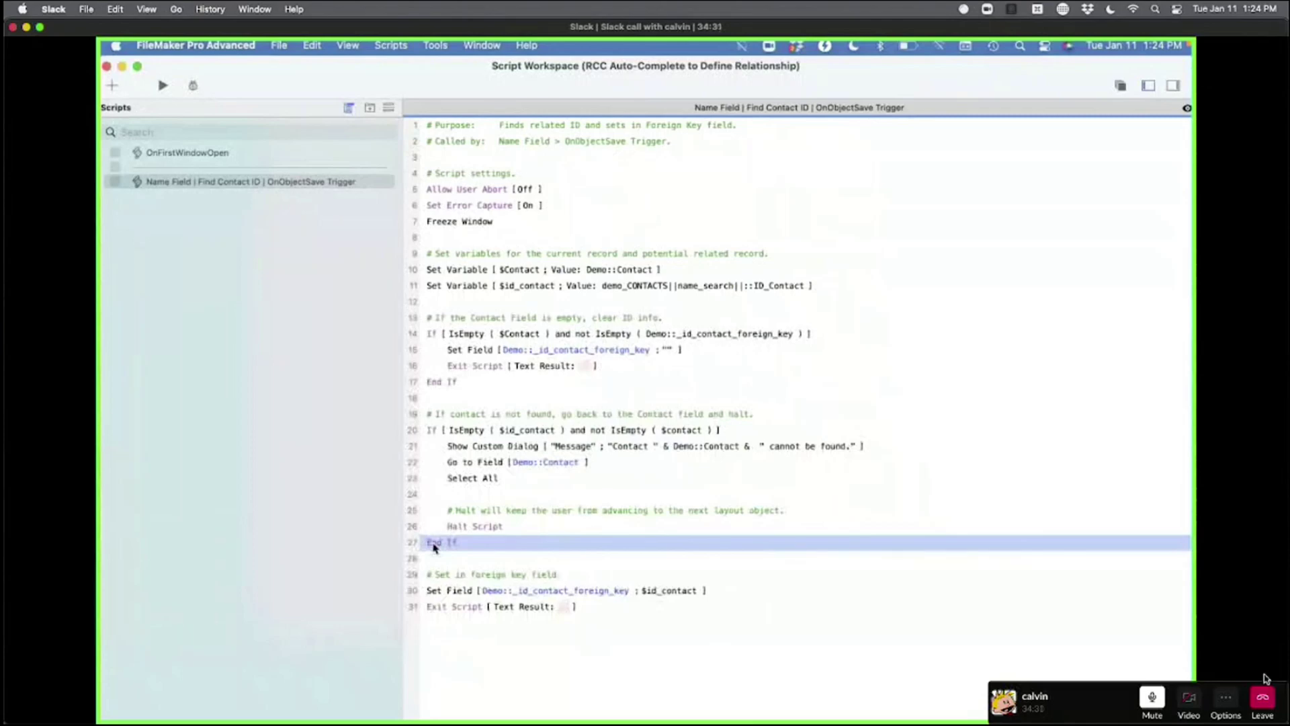
- Add a Set Variable step below the $id_contact variable and name the new variable $ContactCount
{"action": "left_click", "coordinate": [493, 291]}
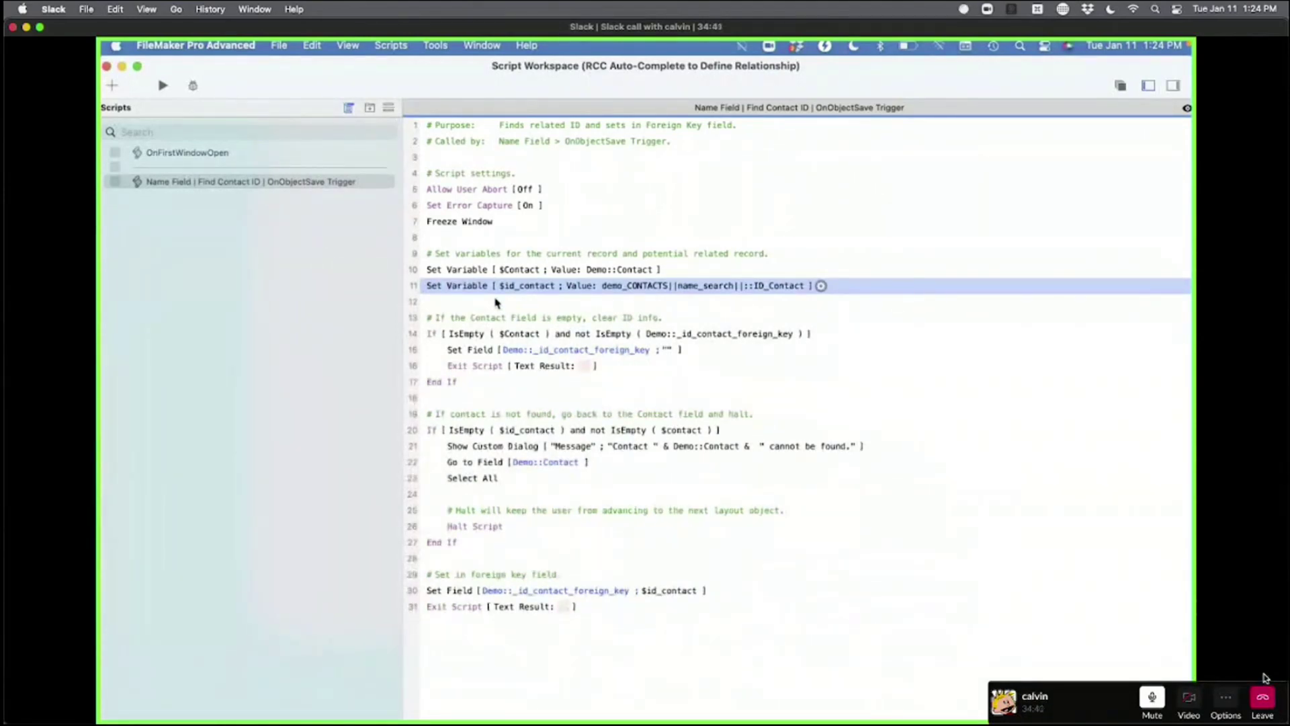
{"action": "left_click", "coordinate": [497, 304]}
{"action": "type", "text": "s"}
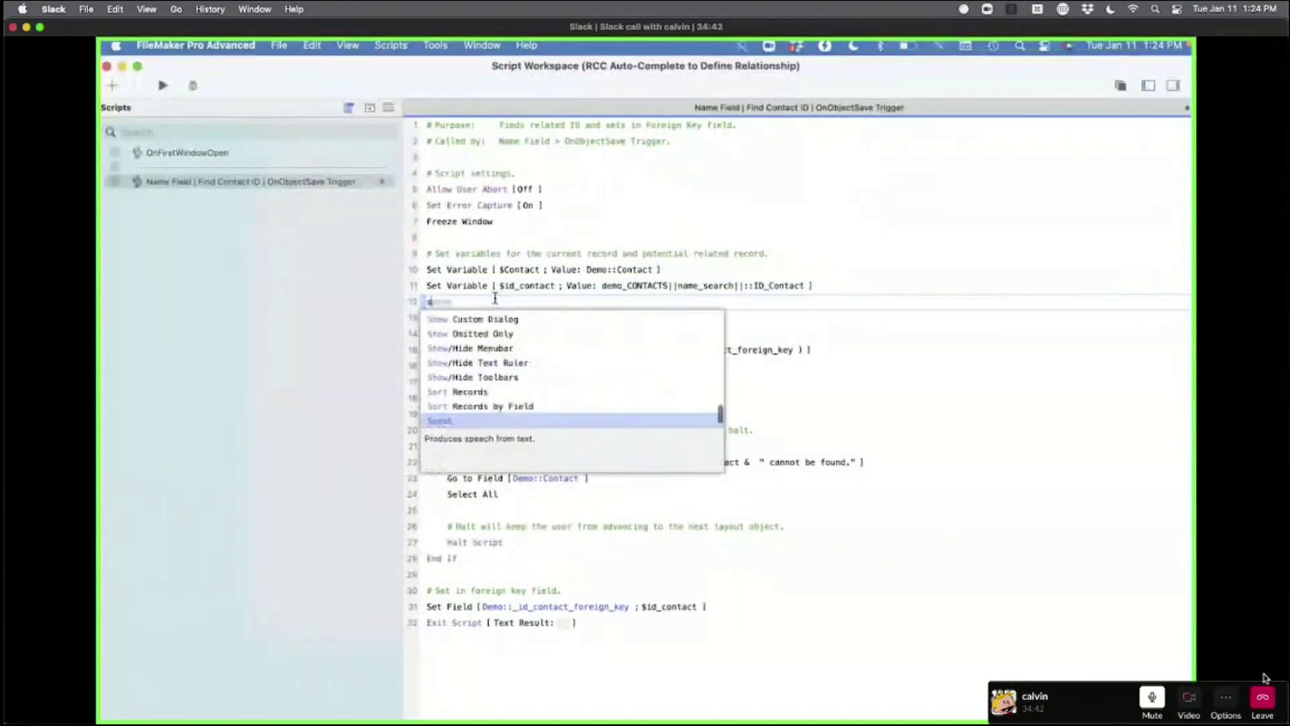
{"action": "type", "text": "et v"}
{"action": "key", "text": "Return"}
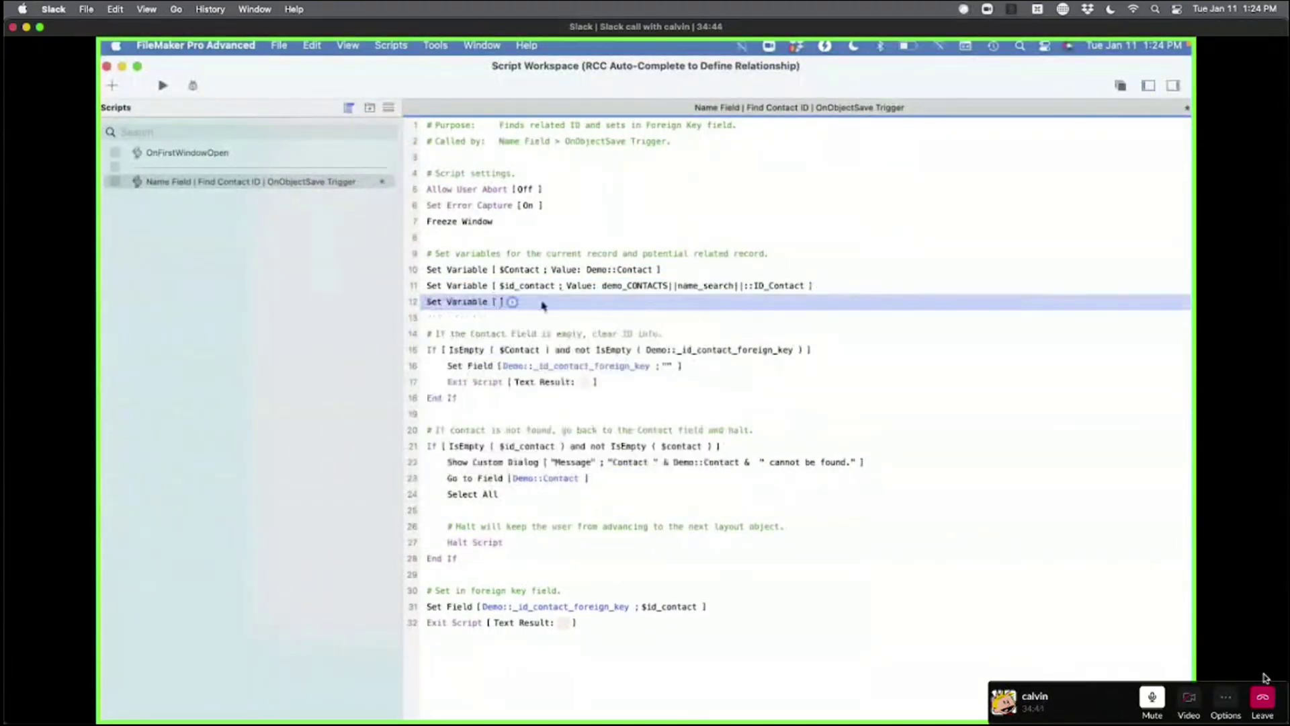
{"action": "left_click", "coordinate": [514, 302]}
{"action": "type", "text": "$"}
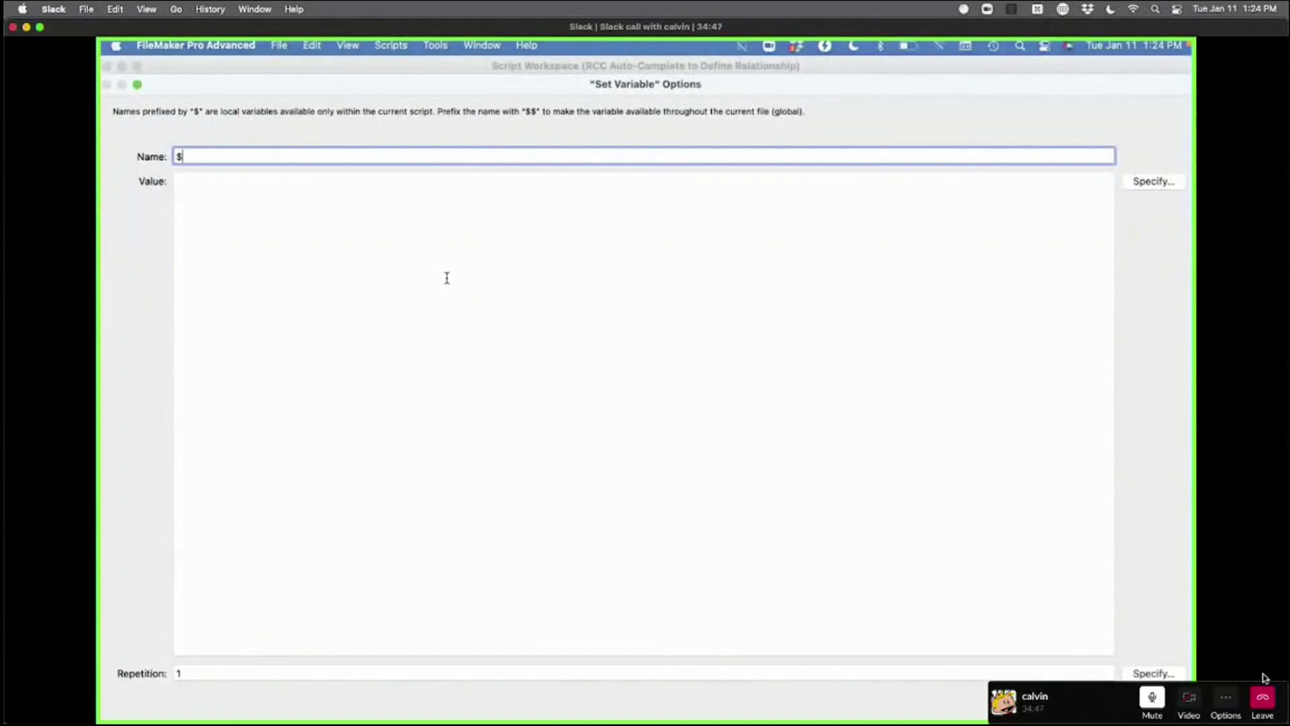
{"action": "type", "text": "ContactCount"}
- Set the value of $ContactCount to Count ( demo_CONTACTS||name_search||::ID_Contact )
{"action": "left_click", "coordinate": [1158, 181]}
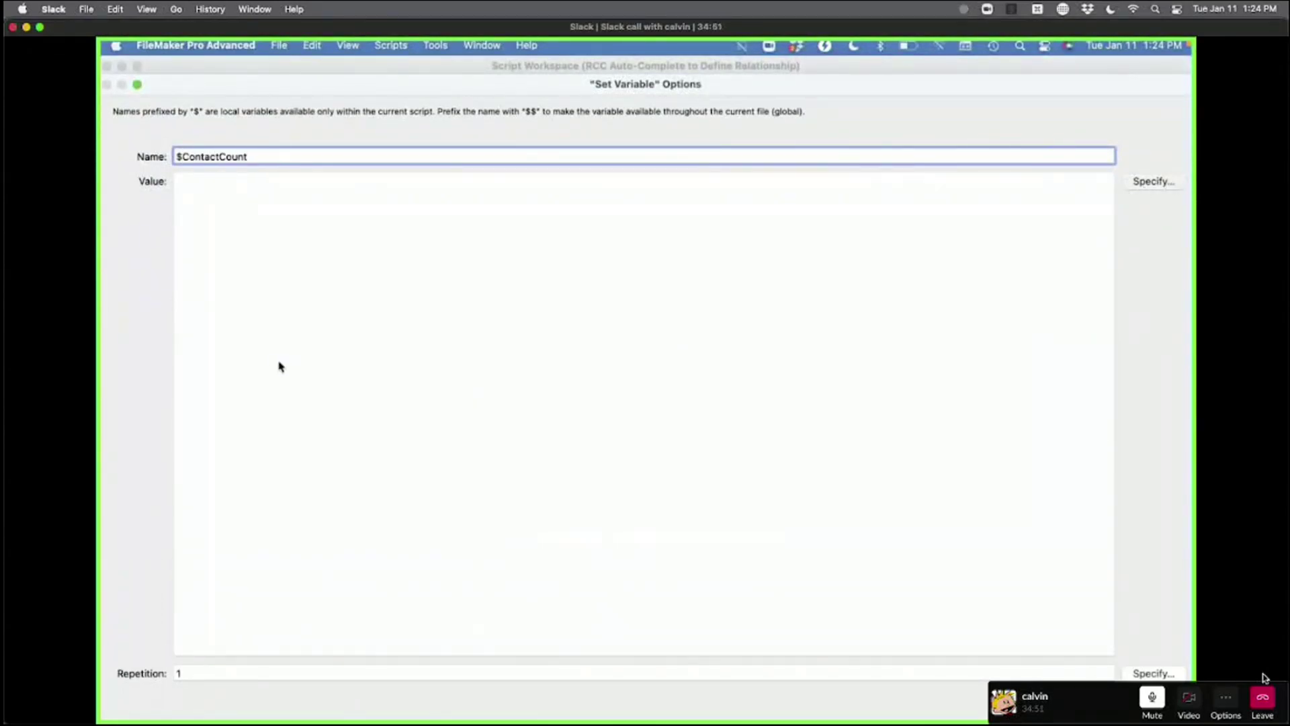
{"action": "type", "text": "count"}
{"action": "key", "text": "Return"}
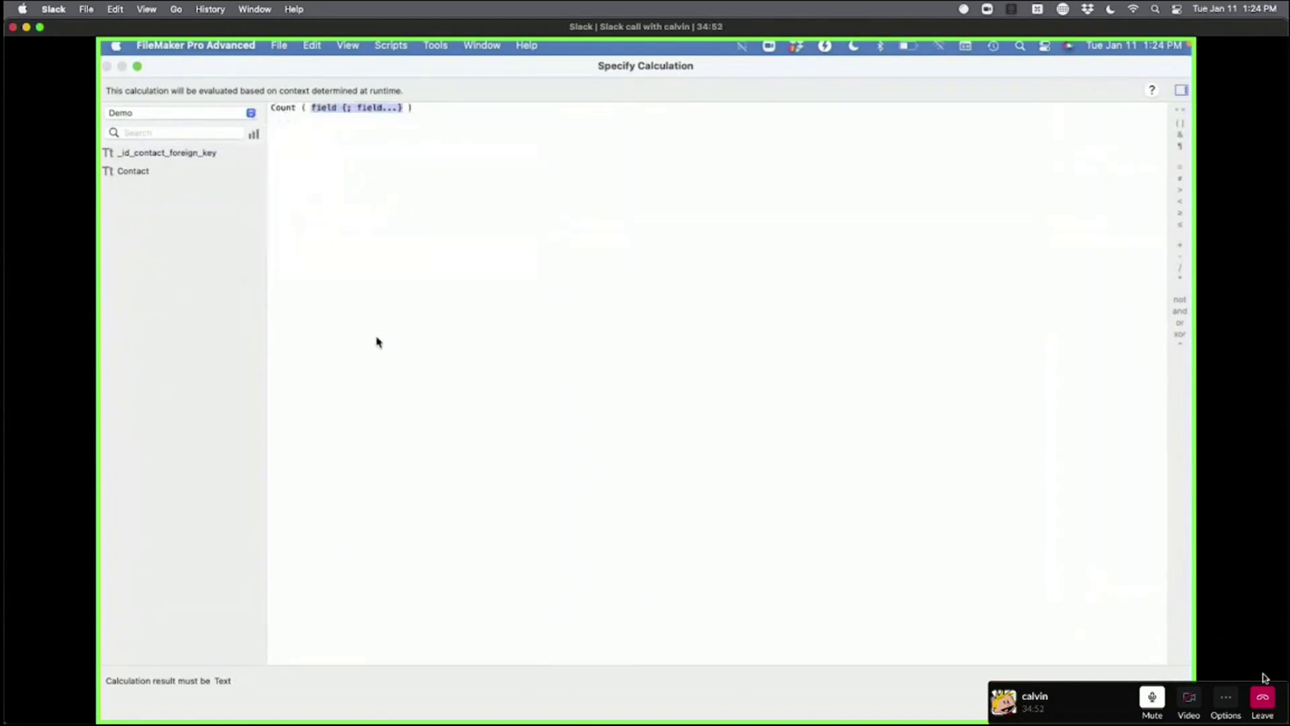
{"action": "left_click", "coordinate": [222, 112]}
{"action": "left_click", "coordinate": [227, 144]}
{"action": "double_click", "coordinate": [140, 153]}
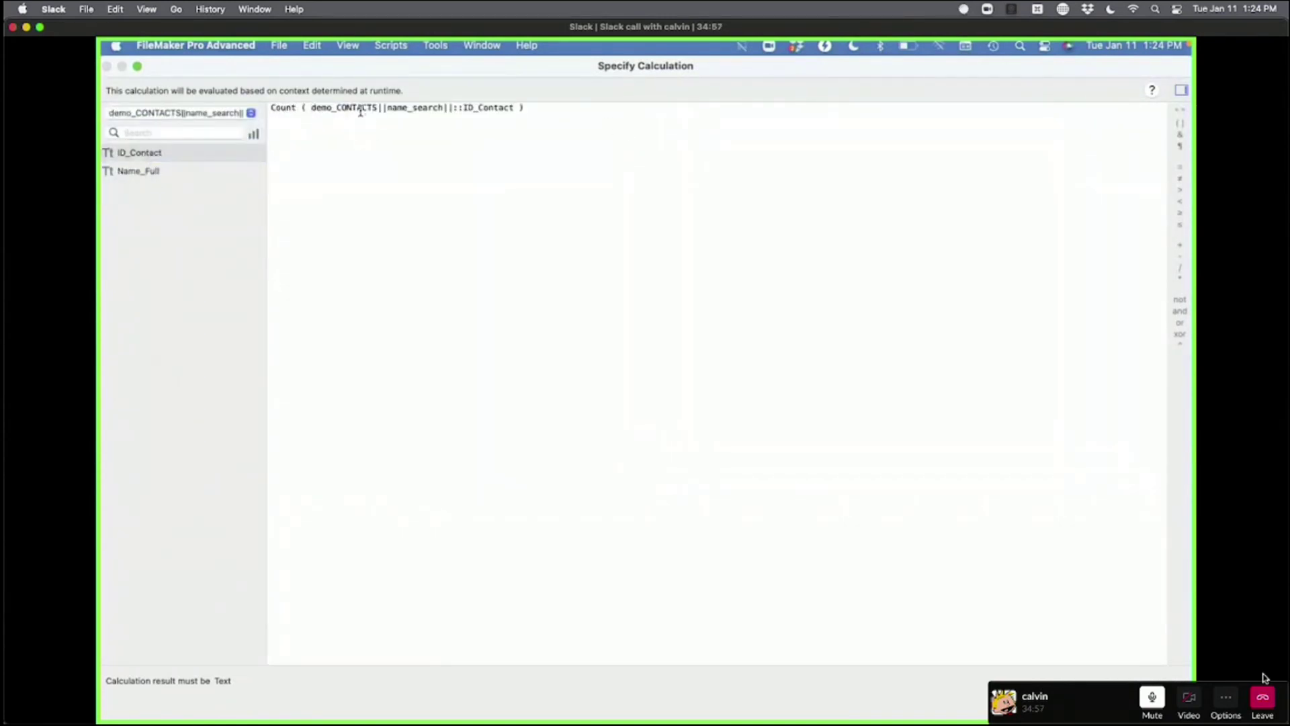
{"action": "left_click", "coordinate": [1142, 702]}
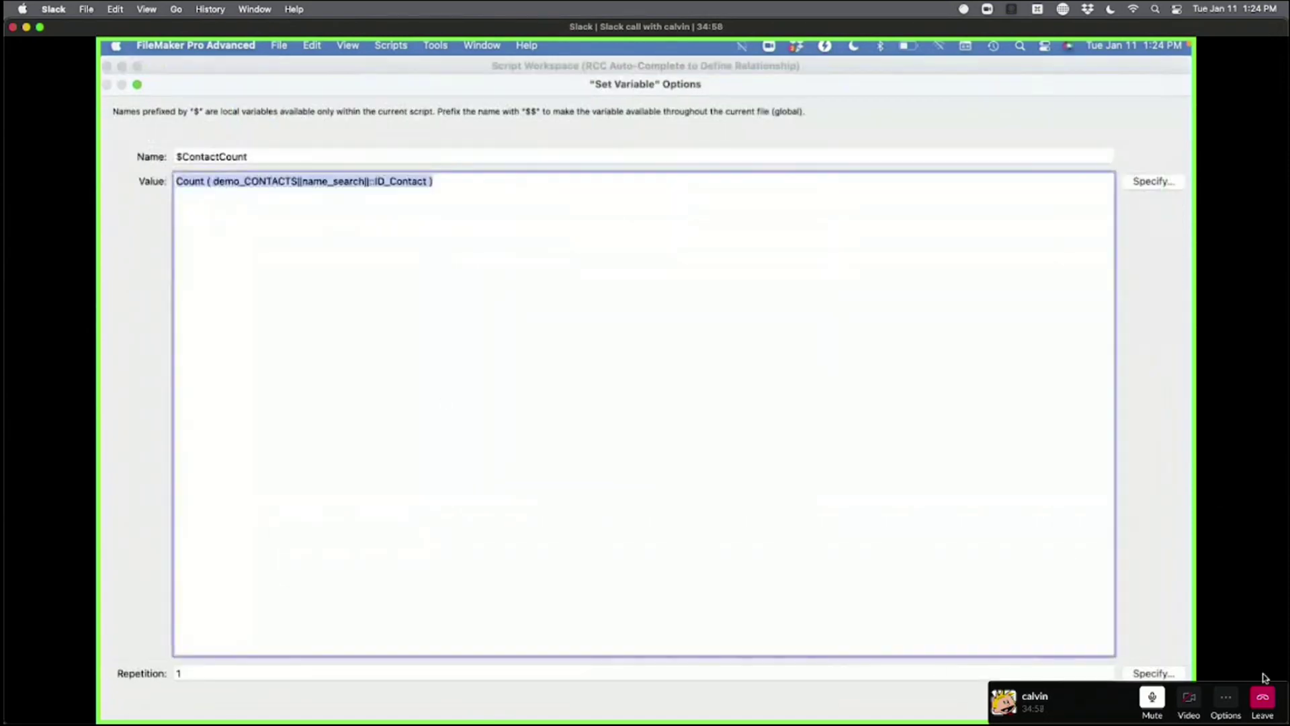
{"action": "key", "text": "Return"}
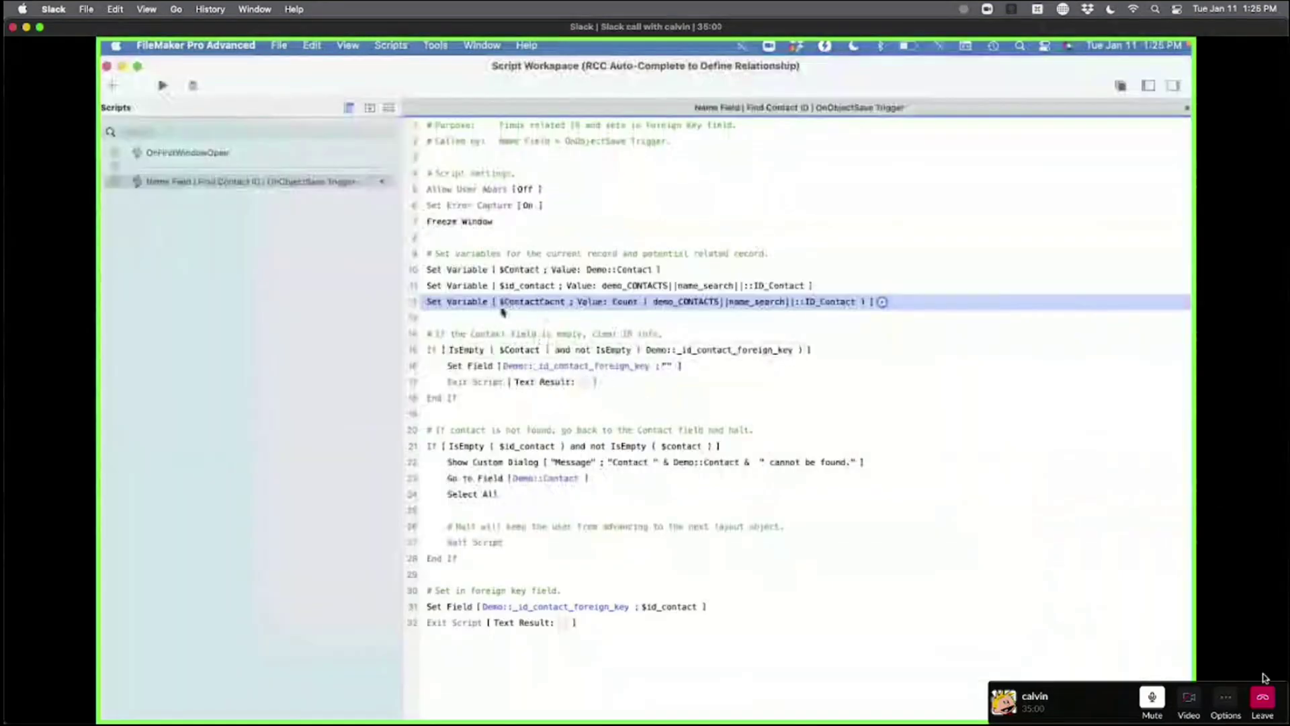
- Add an If step with the condition $ContactCount > 1 below the variables, separated by a blank line
{"action": "key", "text": "Return"}
{"action": "type", "text": "if"}
{"action": "key", "text": "Return"}
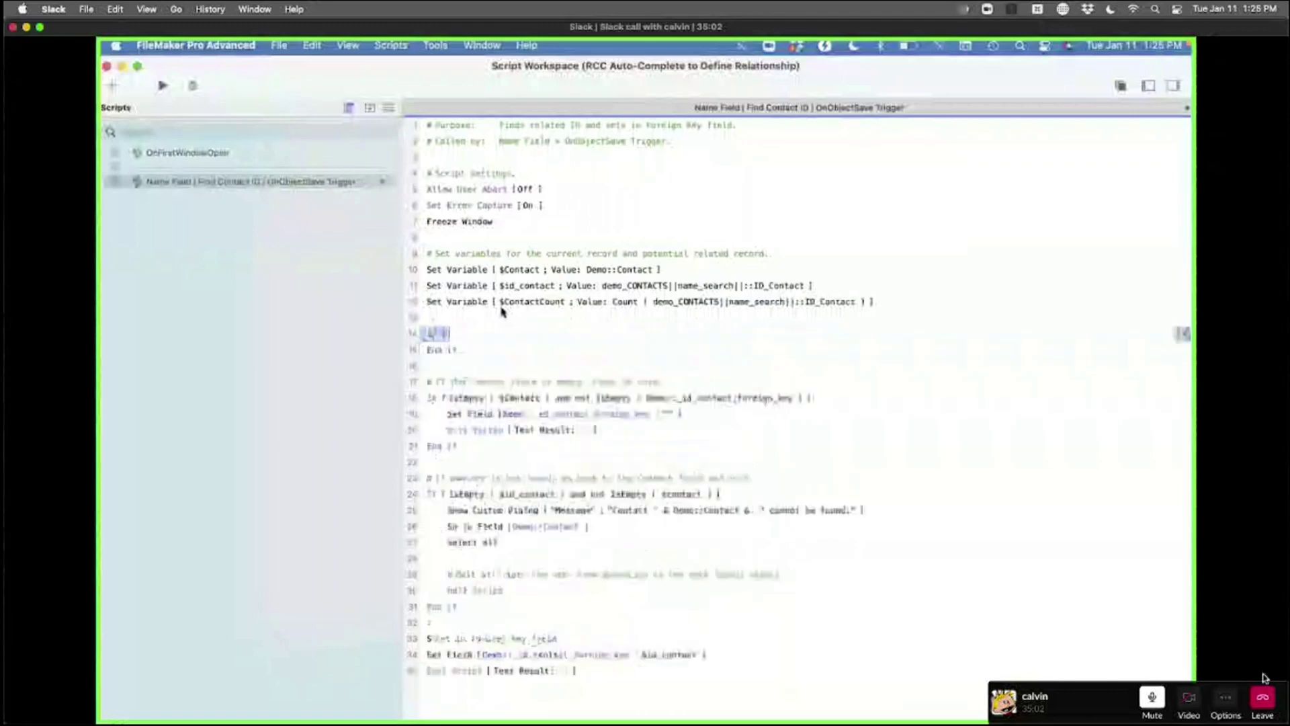
{"action": "type", "text": "$Contac"}
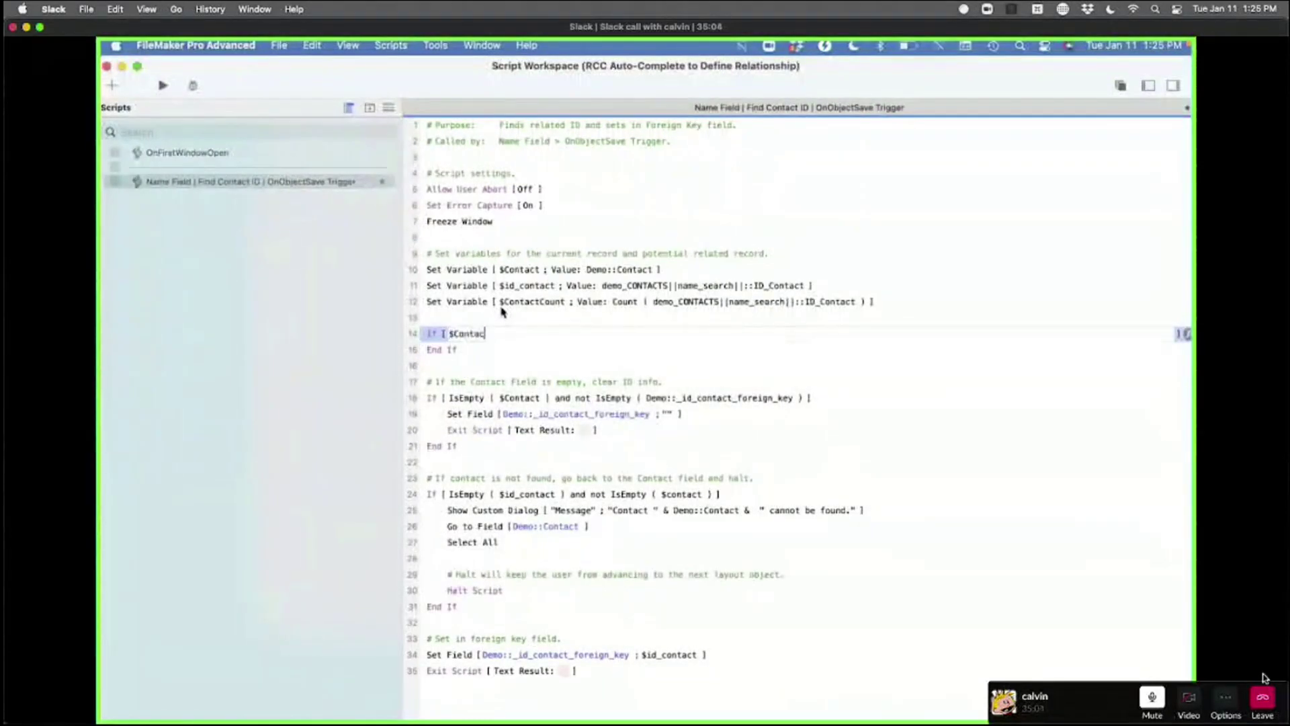
{"action": "type", "text": "tCount > "}
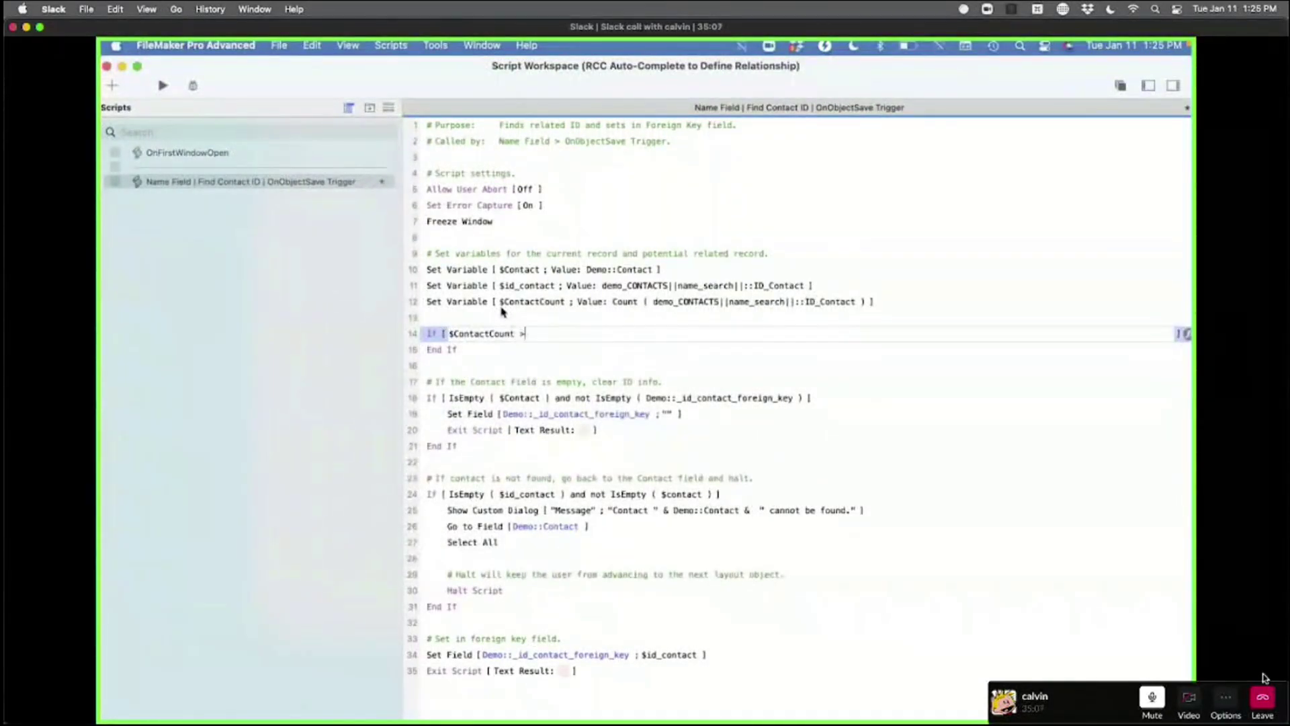
{"action": "type", "text": "1"}
{"action": "key", "text": "Return"}
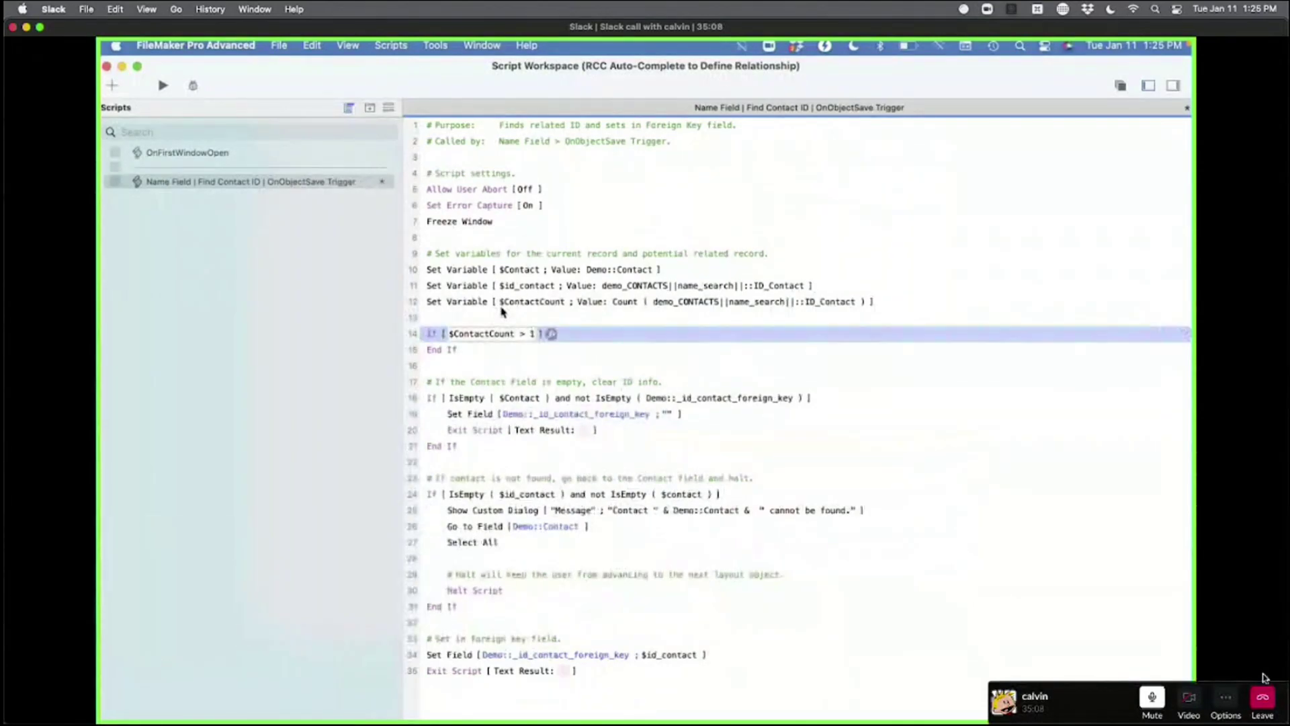
- Insert the comment "If there is more than one, give error." above the $ContactCount condition
{"action": "key", "text": "Up"}
{"action": "key", "text": "Up"}
{"action": "key", "text": "Return"}
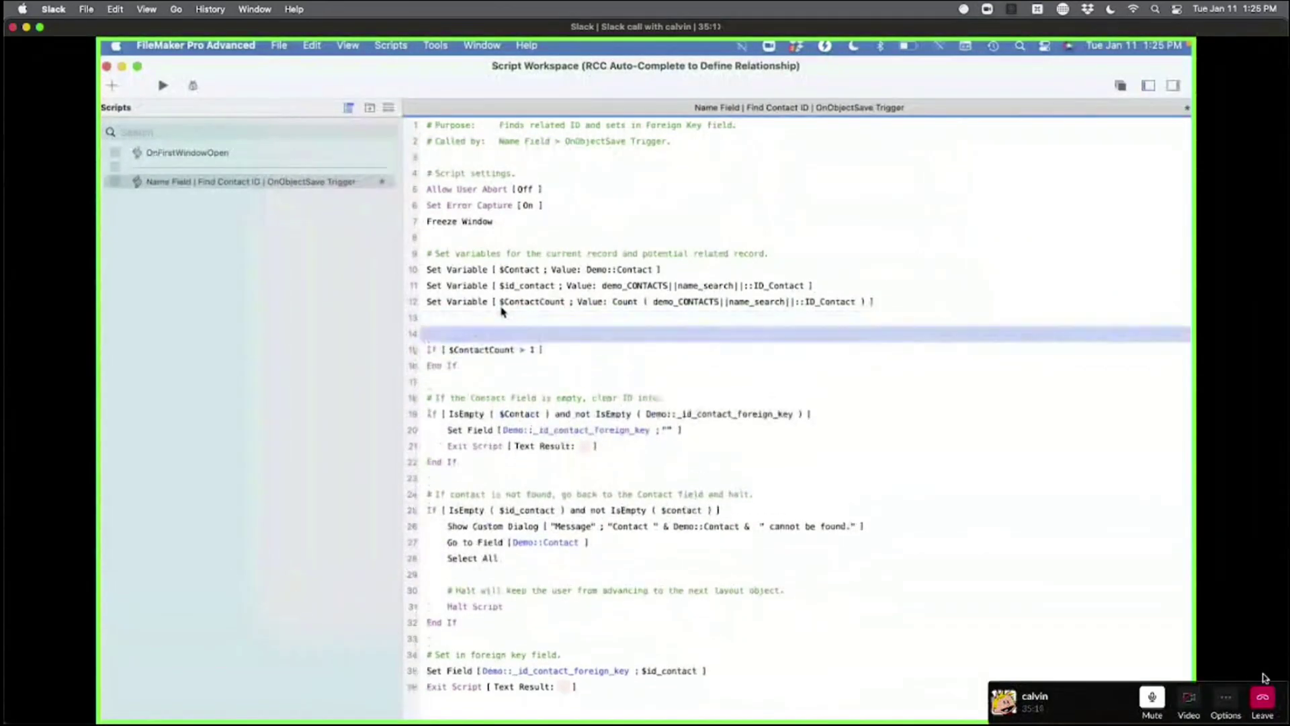
{"action": "type", "text": "#If there "}
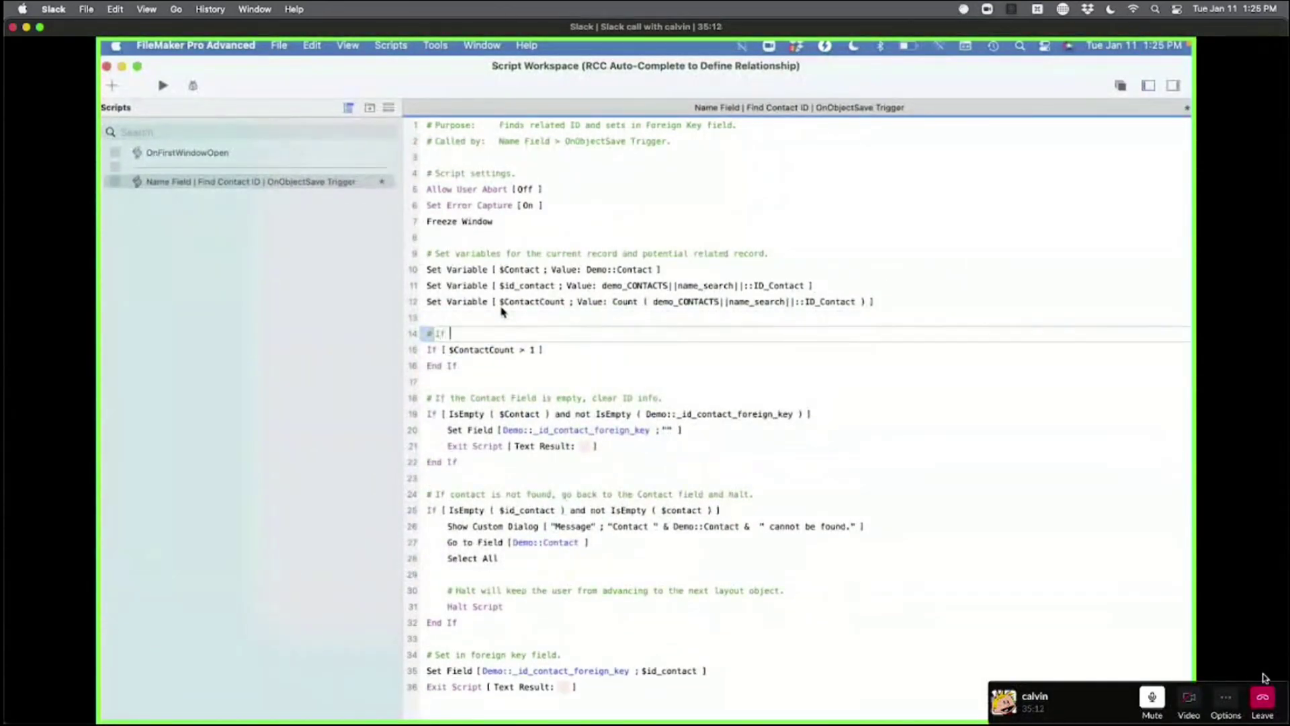
{"action": "type", "text": "is m ore"}
{"action": "key", "text": "BackSpace"}
{"action": "key", "text": "BackSpace"}
{"action": "key", "text": "BackSpace"}
{"action": "key", "text": "BackSpace"}
{"action": "type", "text": "ore than one, give error."}
{"action": "key", "text": "Return"}
- Duplicate the Show Custom Dialog step from the contact-not-found block and move the copy inside the $ContactCount condition
{"action": "key", "text": "Down"}
{"action": "key", "text": "Return"}
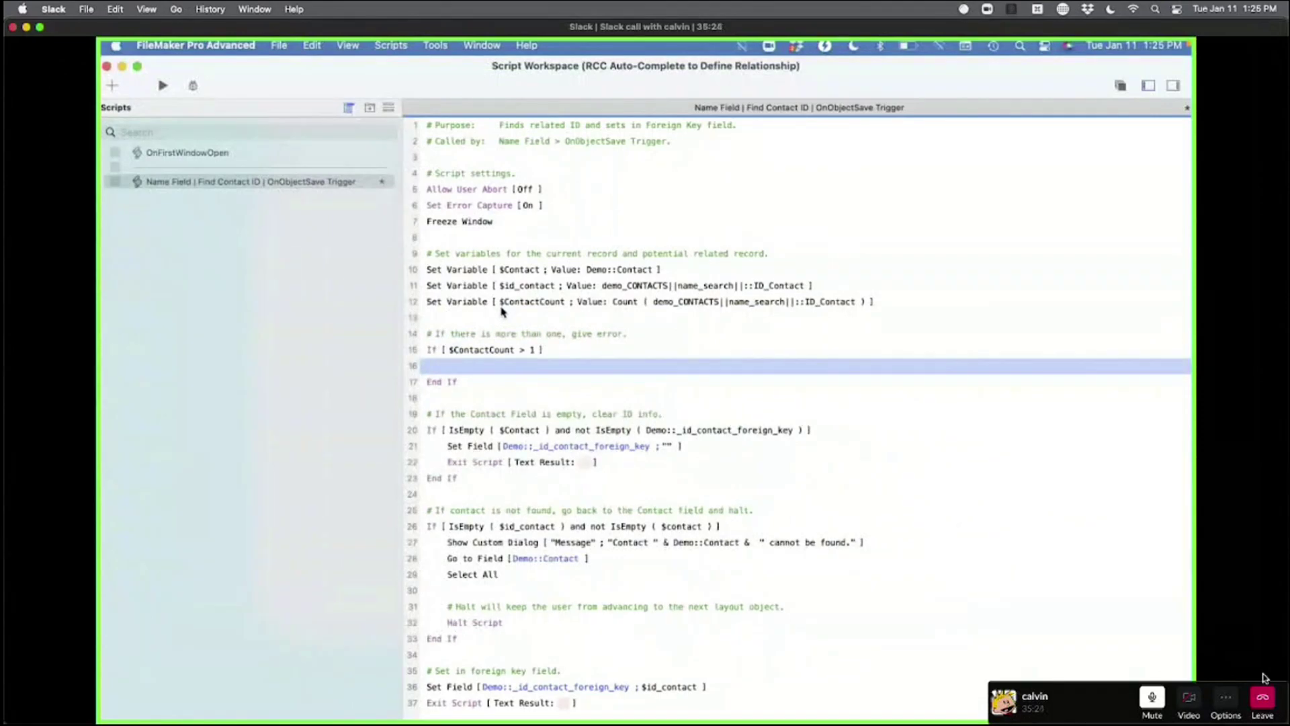
{"action": "left_click", "coordinate": [476, 544]}
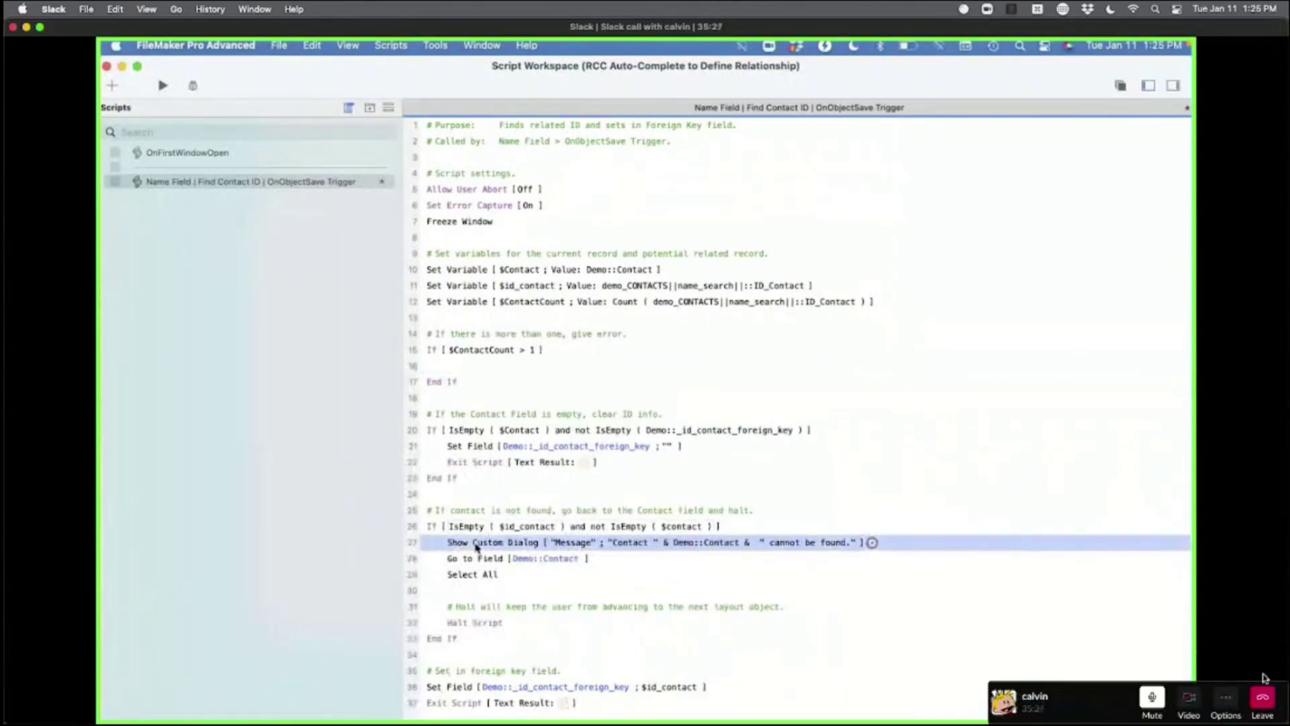
{"action": "key", "text": "super+d"}
{"action": "left_click_drag", "start_coordinate": [479, 563], "coordinate": [750, 372]}
- In the copied dialog's message, replace the opening word "Contact" with "There is more than one"
{"action": "double_click", "coordinate": [749, 368]}
{"action": "key", "text": "Tab"}
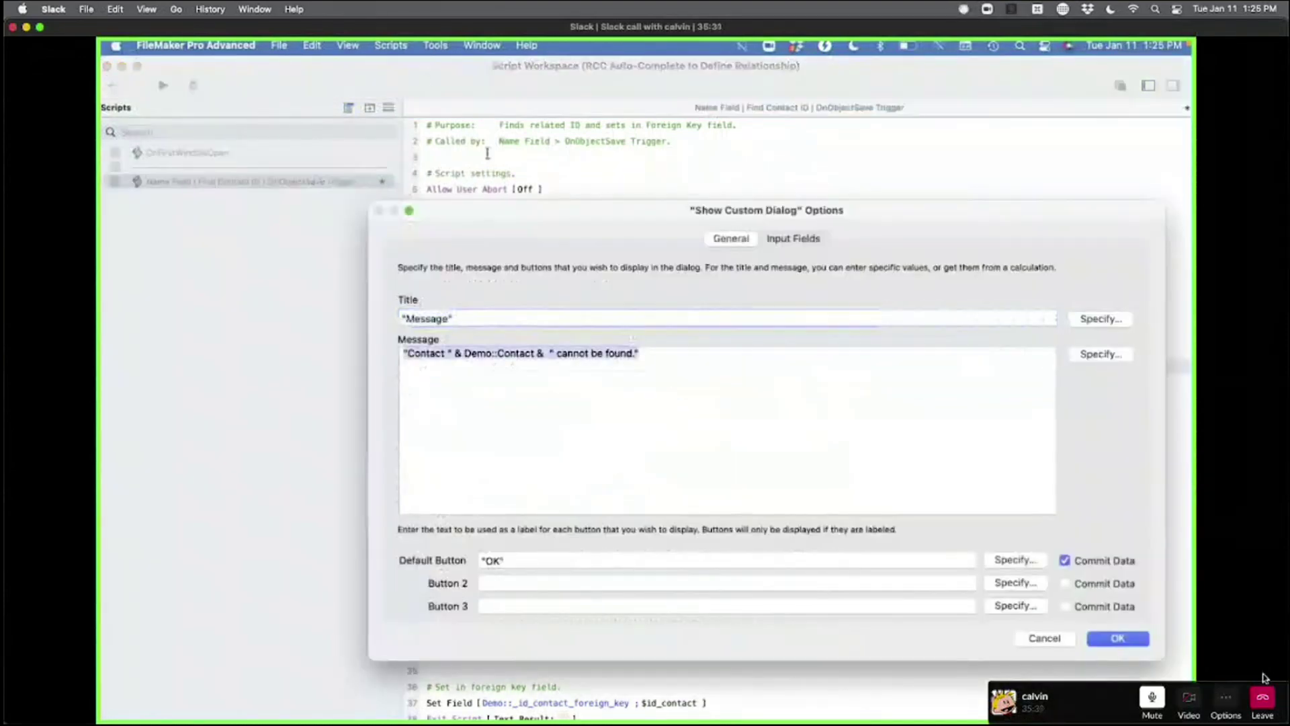
{"action": "double_click", "coordinate": [429, 354]}
{"action": "type", "text": "There "}
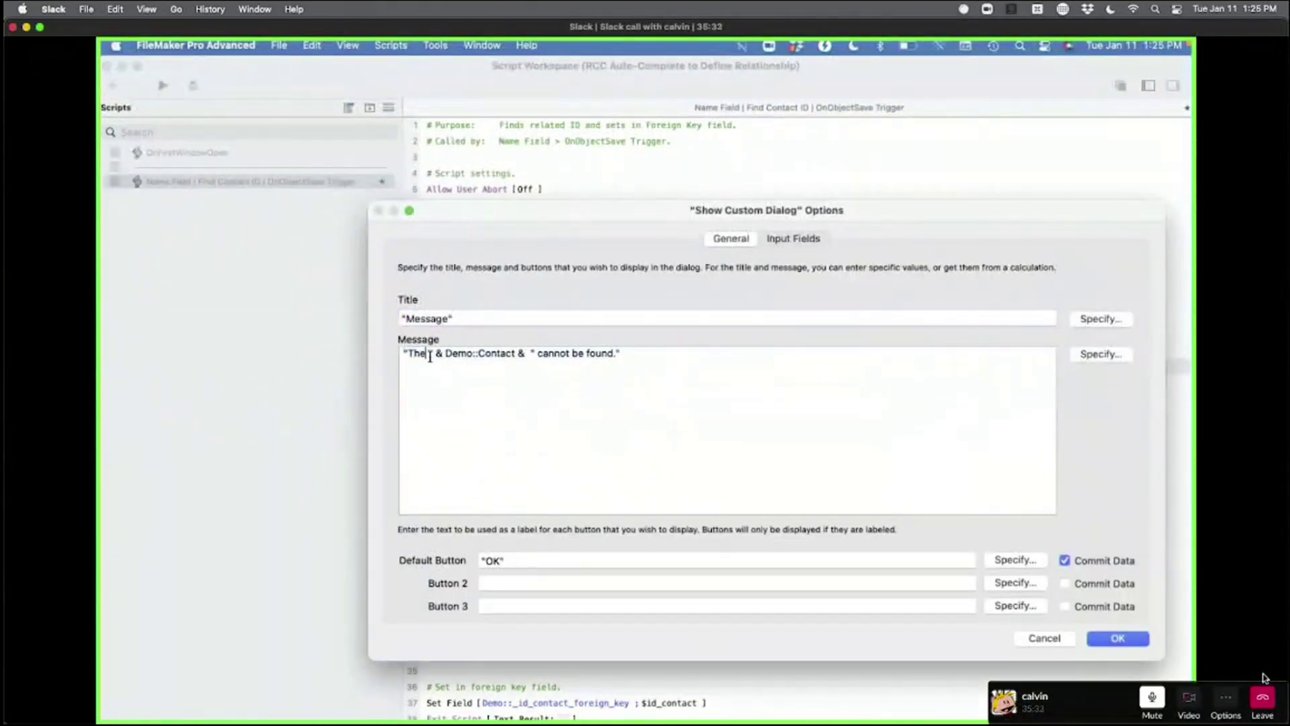
{"action": "type", "text": "is more than one"}
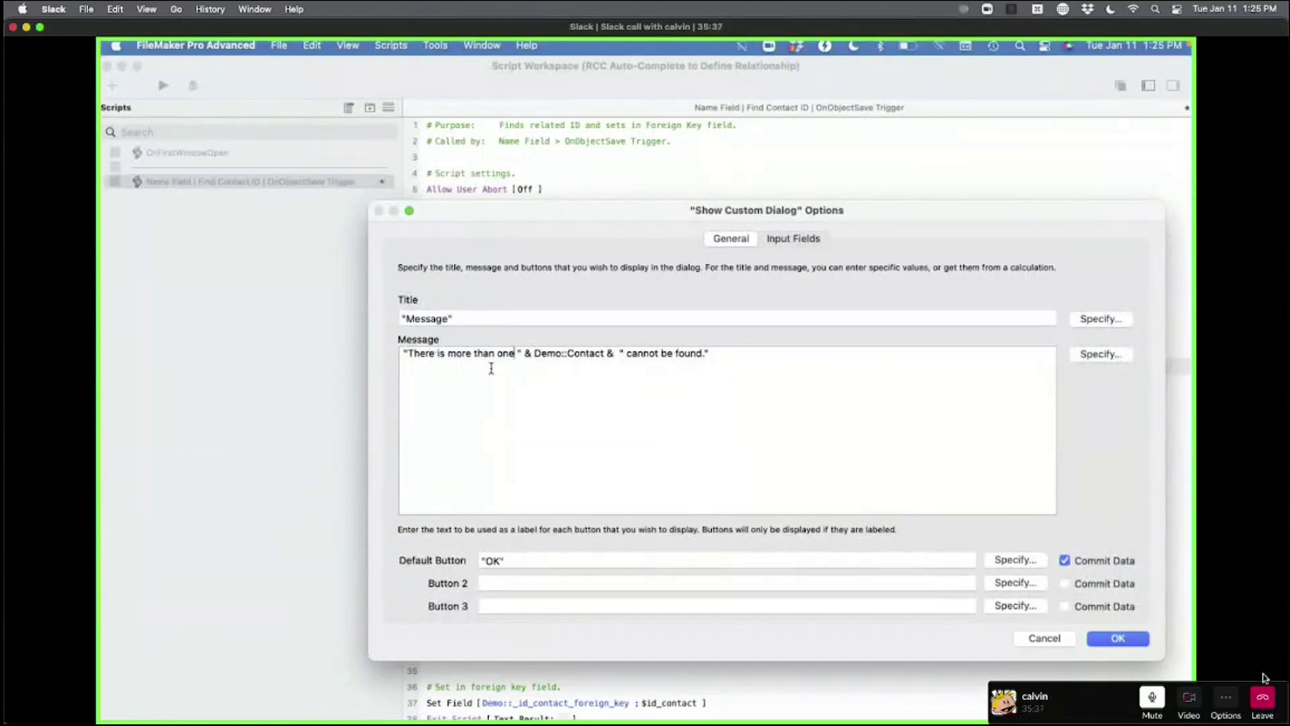
- Wrap Demo::Contact in a Quote function in the dialog message
{"action": "key", "text": "Right"}
{"action": "key", "text": "Right"}
{"action": "key", "text": "Right"}
{"action": "key", "text": "Right"}
{"action": "type", "text": "wu"}
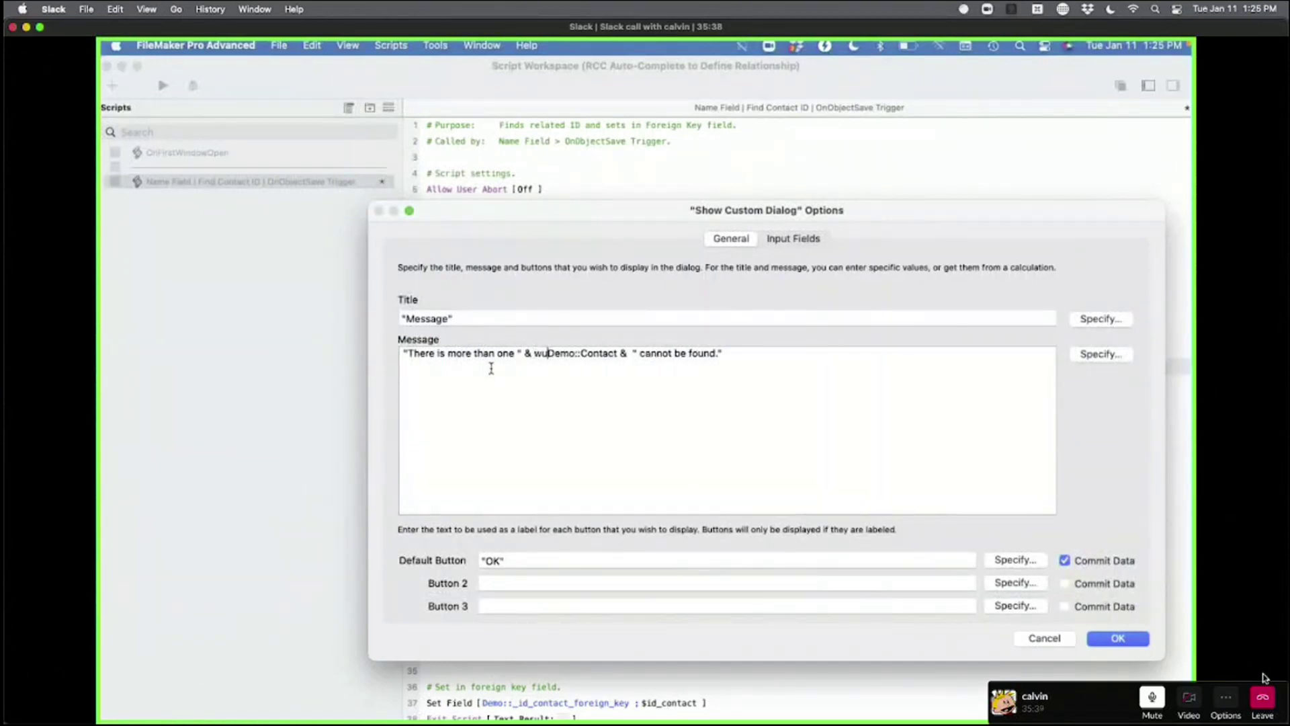
{"action": "key", "text": "BackSpace"}
{"action": "key", "text": "BackSpace"}
{"action": "type", "text": "quote ("}
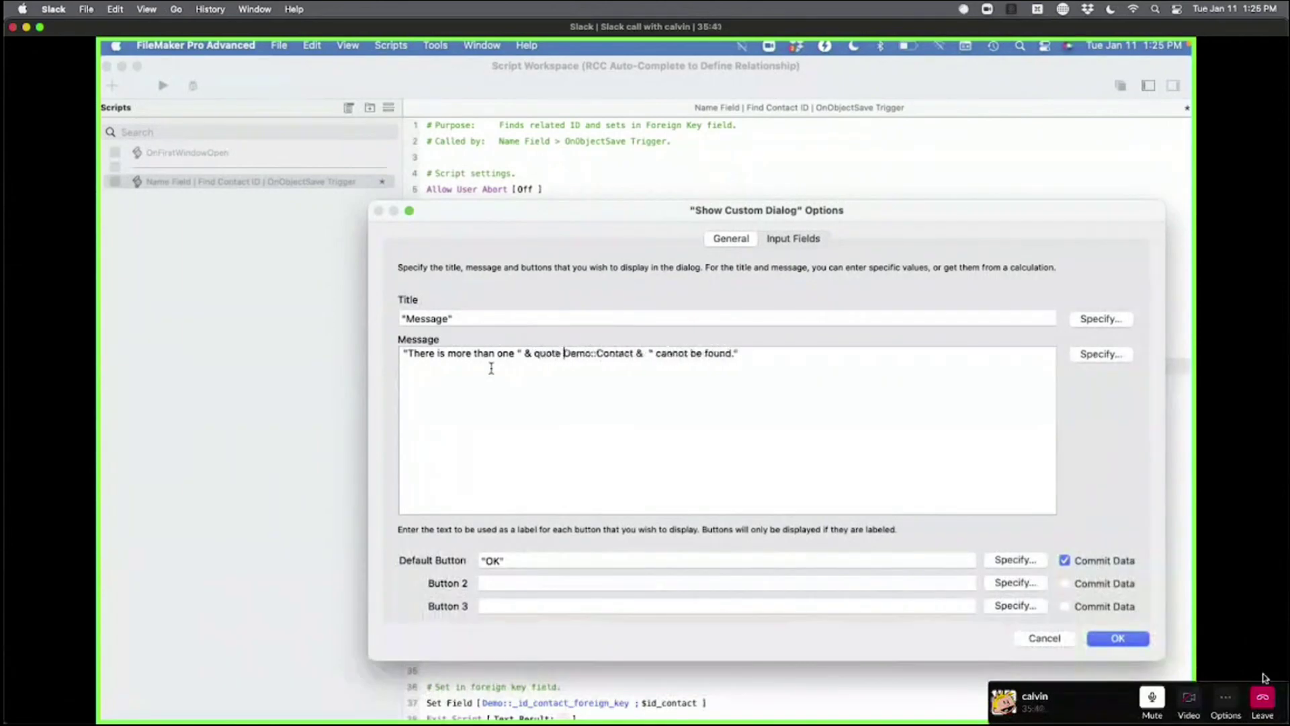
{"action": "key", "text": "super+Right"}
{"action": "key", "text": "Left"}
{"action": "type", "text": "."}
{"action": "type", "text": ")"}
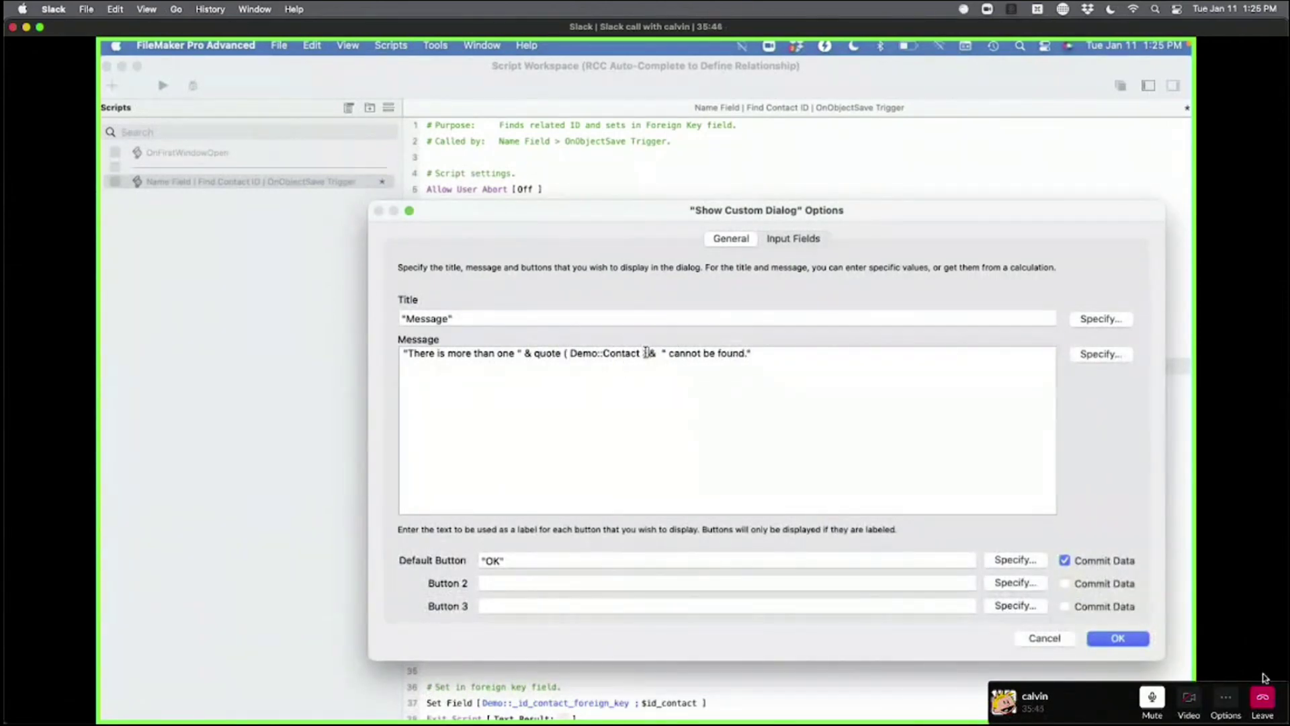
- Replace the ending " cannot be found." with "." in the dialog message and accept the dialog options
{"action": "key", "text": "Right"}
{"action": "key", "text": "Right"}
{"action": "key", "text": "Right"}
{"action": "key", "text": "shift+End"}
{"action": "key", "text": "shift+Left"}
{"action": "key", "text": "BackSpace"}
{"action": "left_click", "coordinate": [1141, 644]}
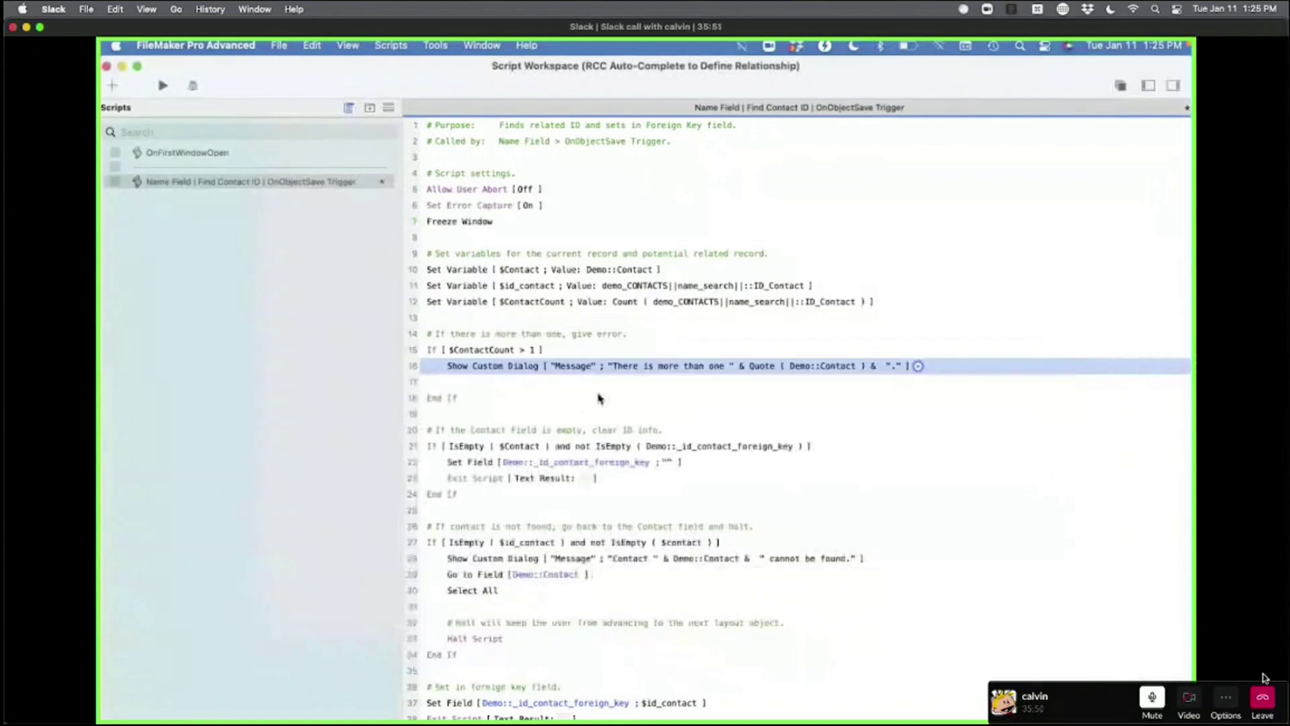
- Delete the blank line below the new Show Custom Dialog step
{"action": "left_click", "coordinate": [598, 396]}
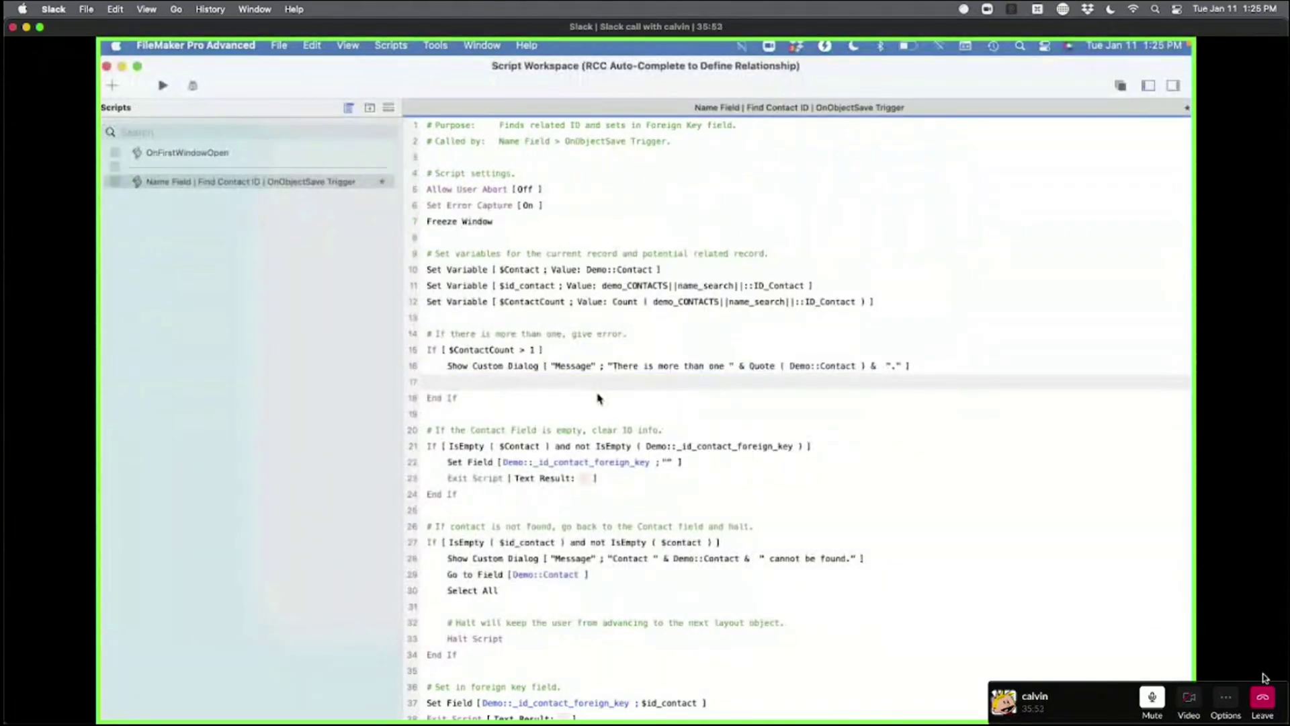
{"action": "left_click", "coordinate": [595, 382]}
{"action": "key", "text": "Delete"}
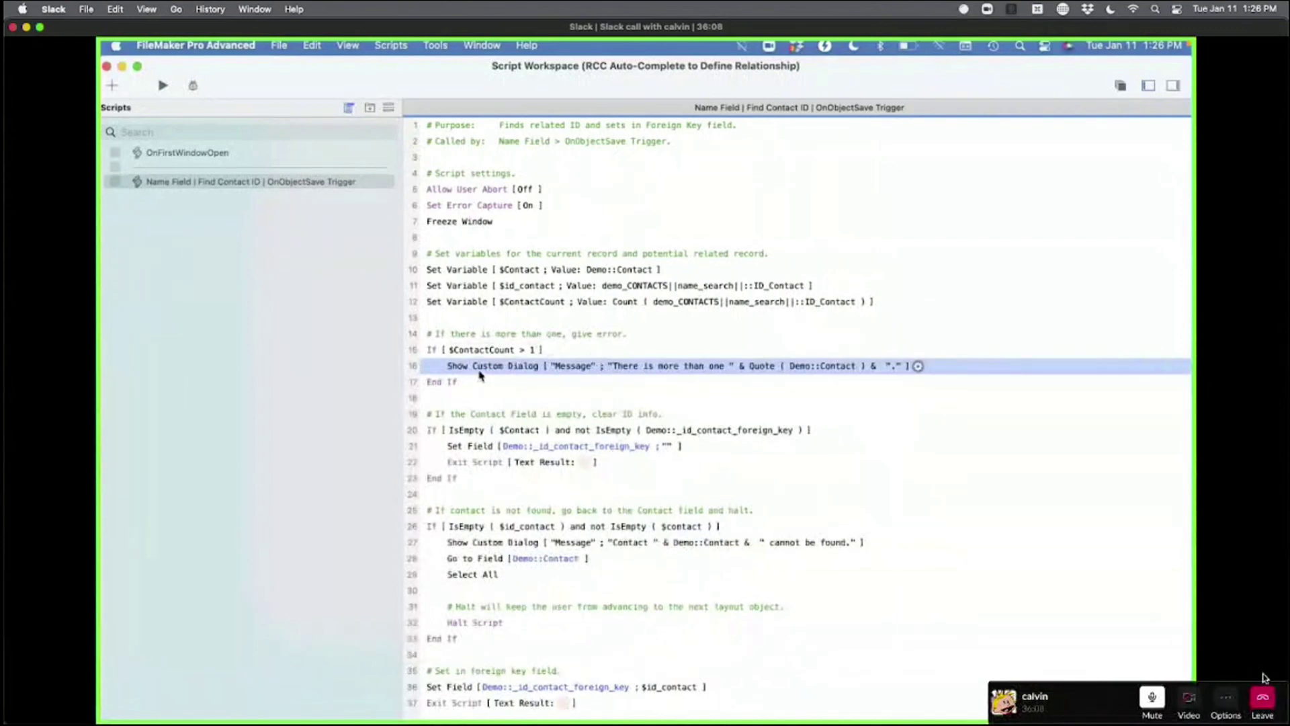
{"action": "key", "text": "Return"}
{"action": "type", "text": "exit"}
{"action": "key", "text": "Return"}
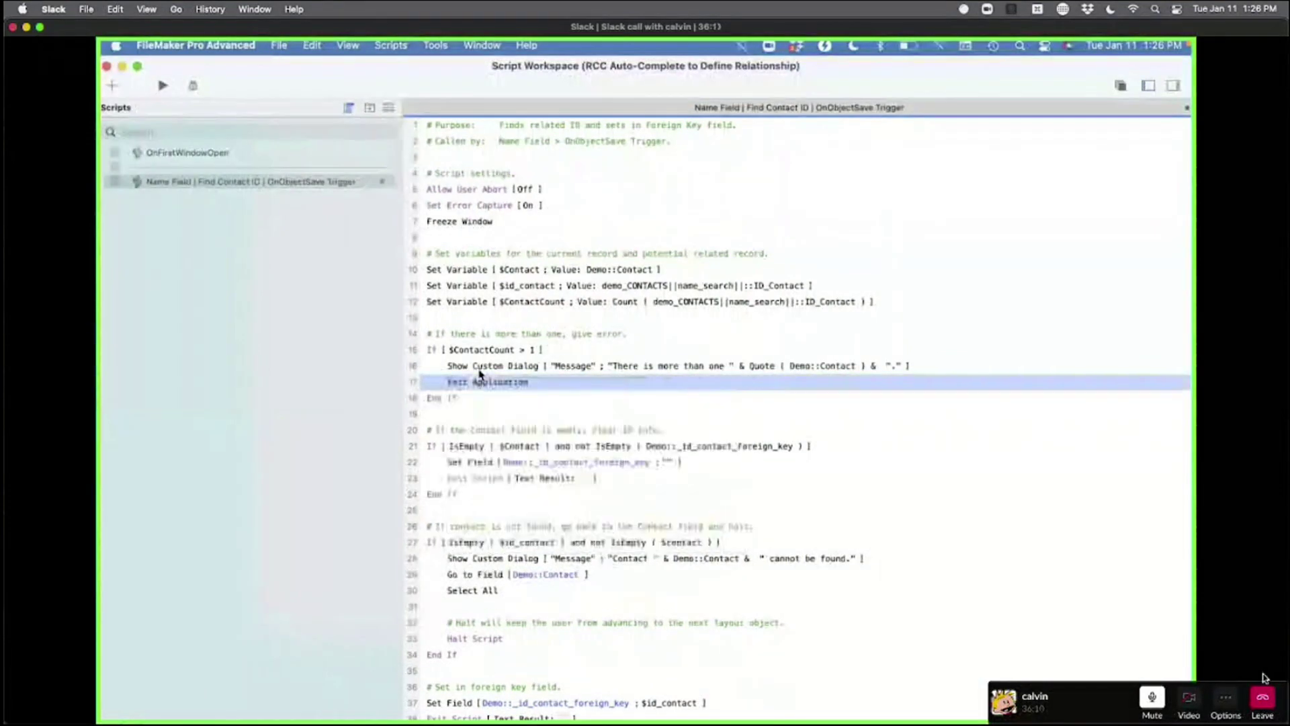
{"action": "key", "text": "BackSpace"}
- Add an Exit Script step with the text result False after the custom dialog in the $ContactCount condition
{"action": "key", "text": "Return"}
{"action": "type", "text": "exiot"}
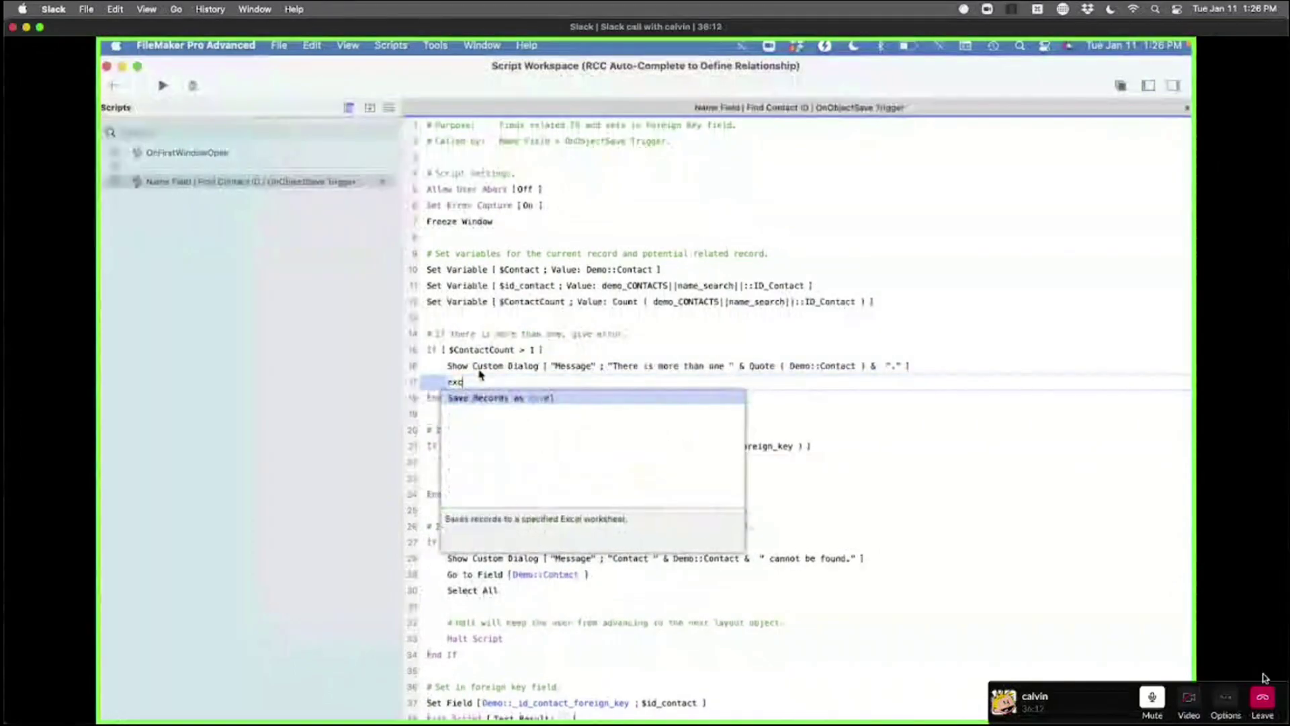
{"action": "key", "text": "BackSpace"}
{"action": "key", "text": "BackSpace"}
{"action": "type", "text": "t sc"}
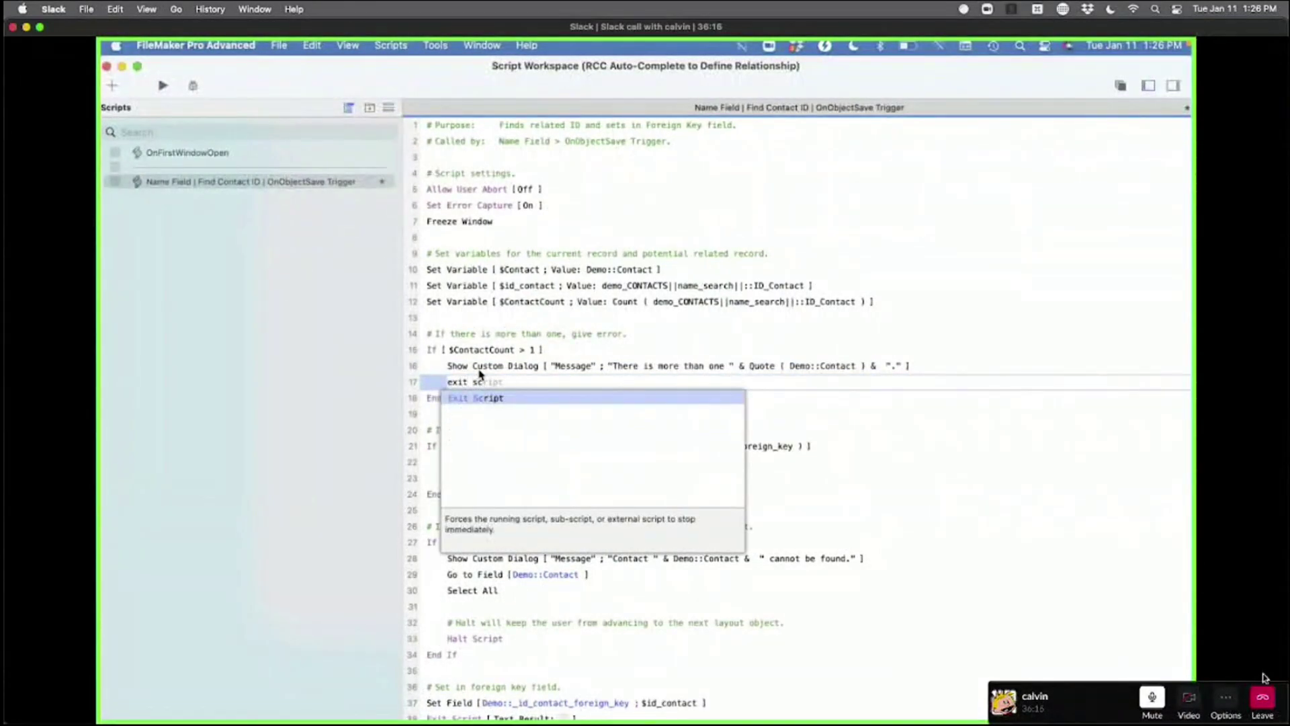
{"action": "key", "text": "Return"}
{"action": "type", "text": "Fla"}
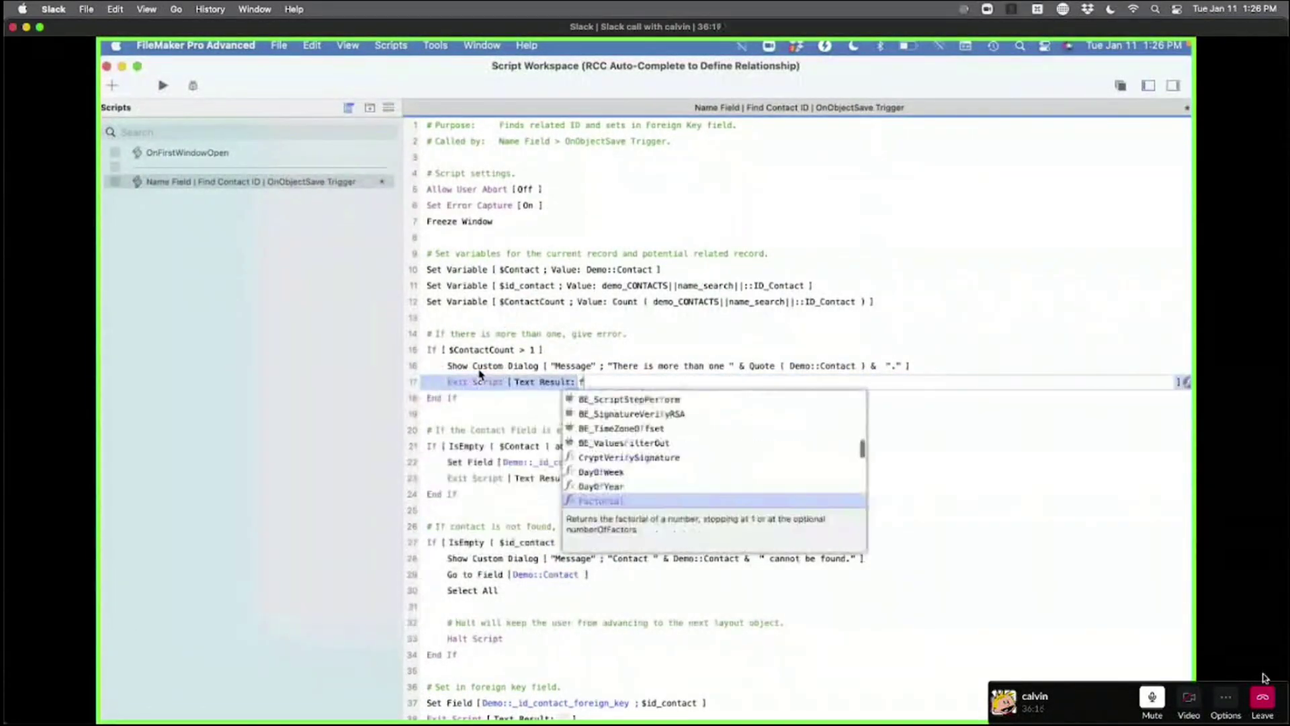
{"action": "key", "text": "BackSpace"}
{"action": "key", "text": "BackSpace"}
{"action": "type", "text": "alse"}
{"action": "key", "text": "Return"}
- Move the Script Workspace aside, return to the demo layout and go to the related contact record in T05_CONTACTS
{"action": "left_click_drag", "start_coordinate": [234, 79], "coordinate": [242, 625]}
{"action": "left_click", "coordinate": [417, 390]}
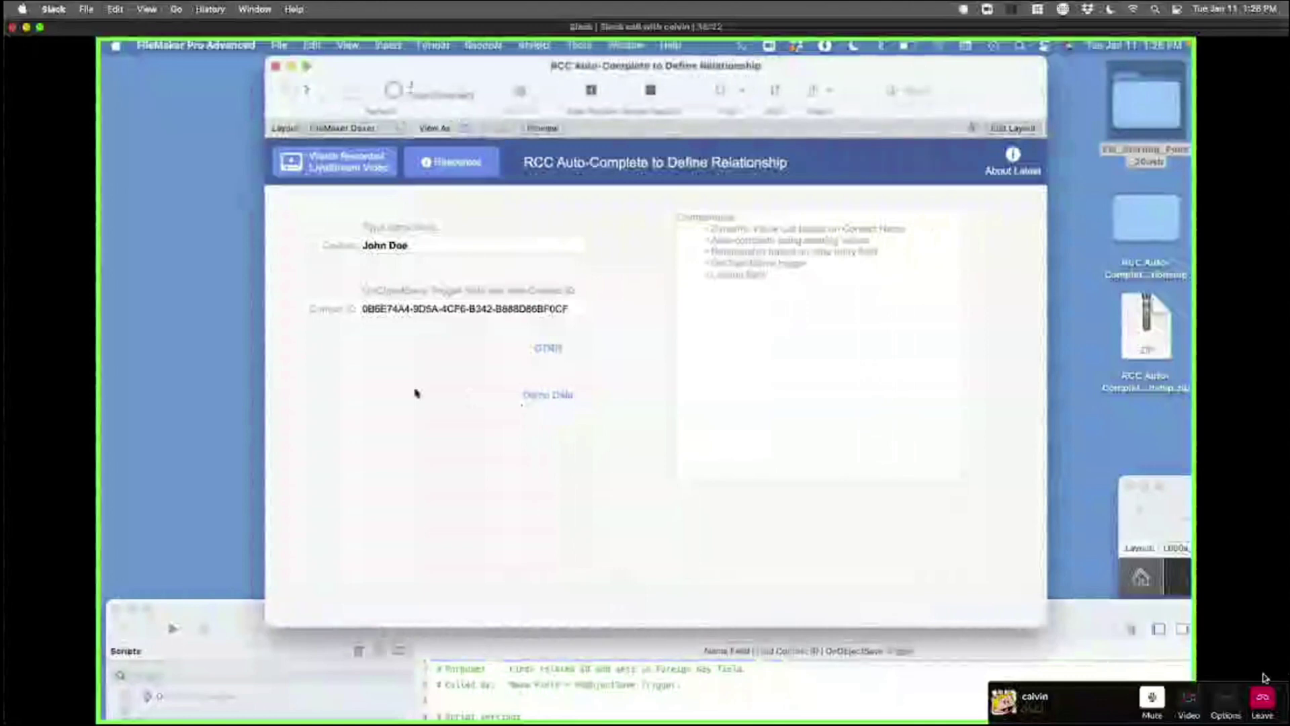
{"action": "key", "text": "super+shift+d"}
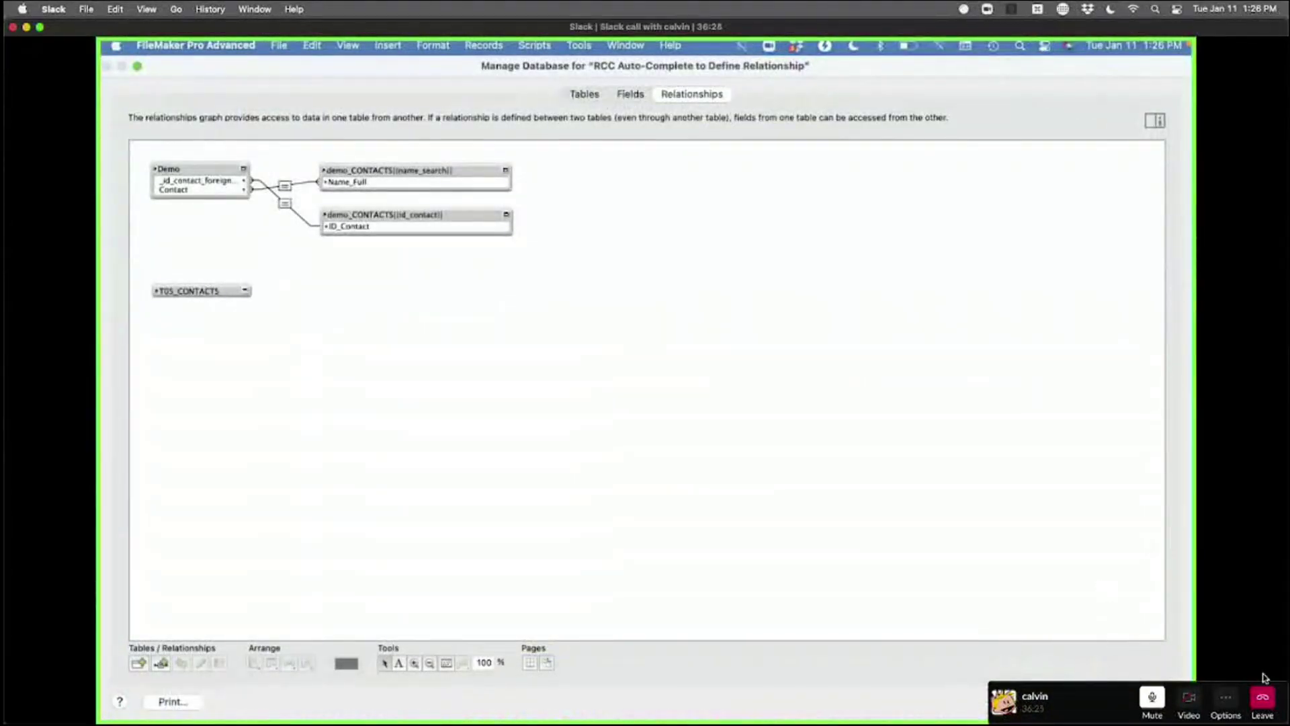
{"action": "key", "text": "Return"}
{"action": "left_click", "coordinate": [555, 355]}
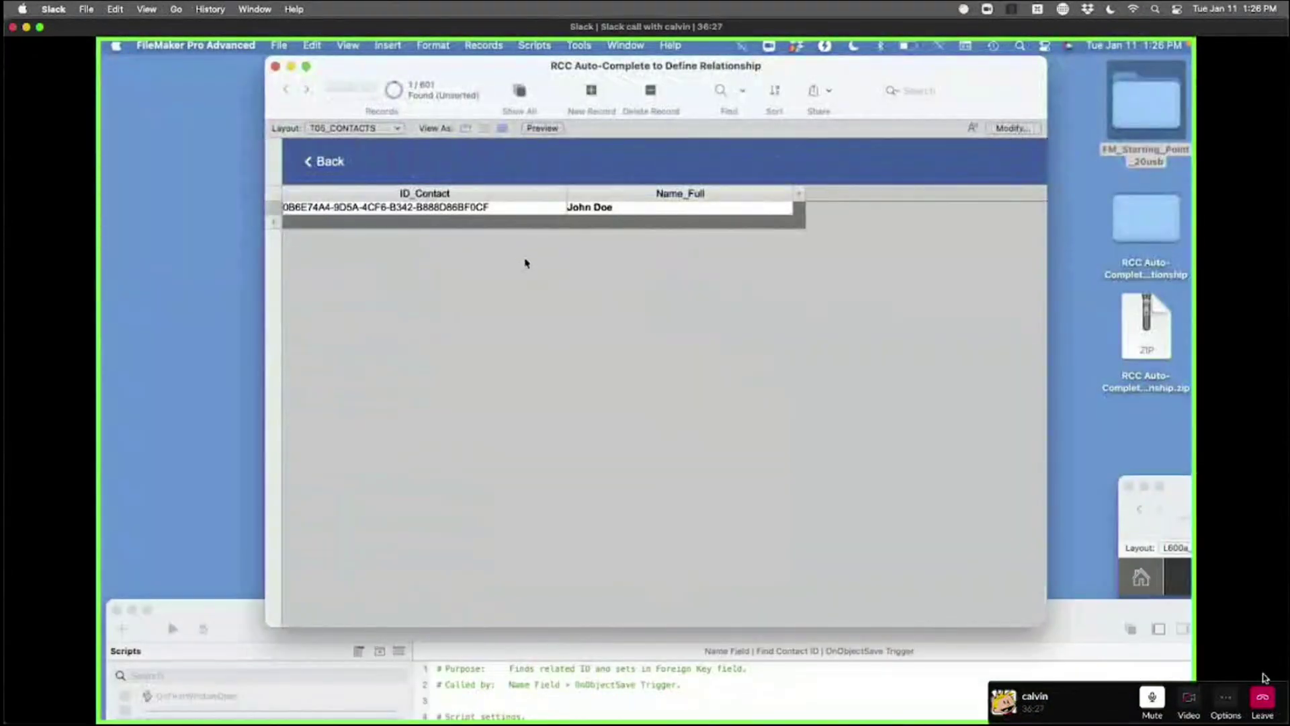
- Duplicate the contact record in T05_CONTACTS so that two contacts share the same full name
{"action": "key", "text": "super+e"}
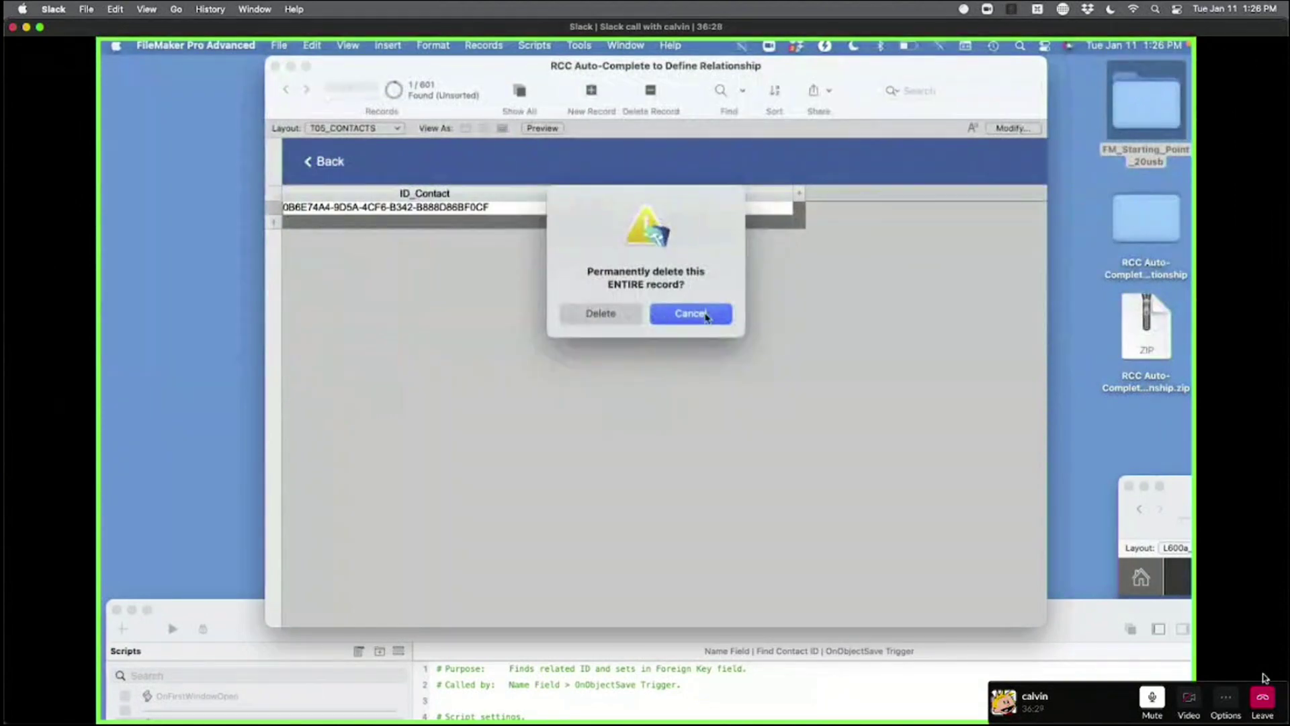
{"action": "left_click", "coordinate": [706, 317]}
{"action": "key", "text": "super+d"}
{"action": "left_click", "coordinate": [613, 209]}
{"action": "left_click", "coordinate": [616, 220]}
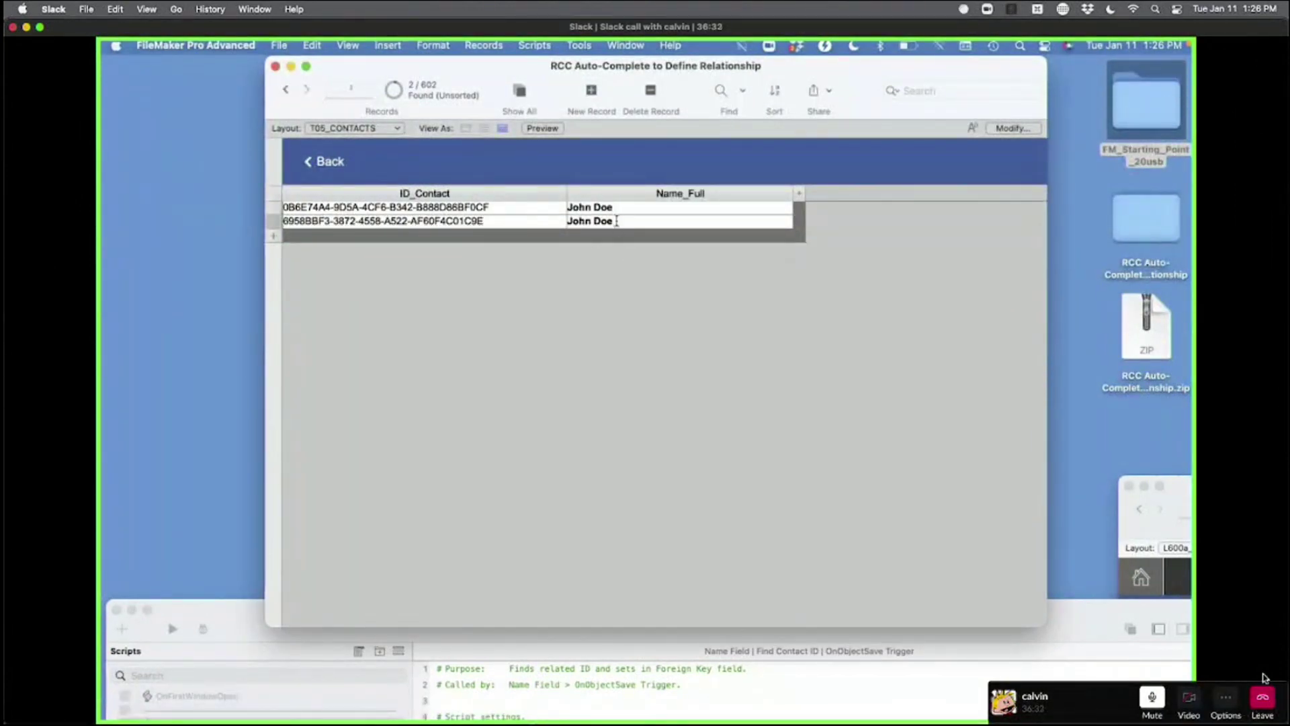
- Compare the Name_Full and ID_Contact values of the original and duplicated contact records
{"action": "left_click", "coordinate": [618, 210]}
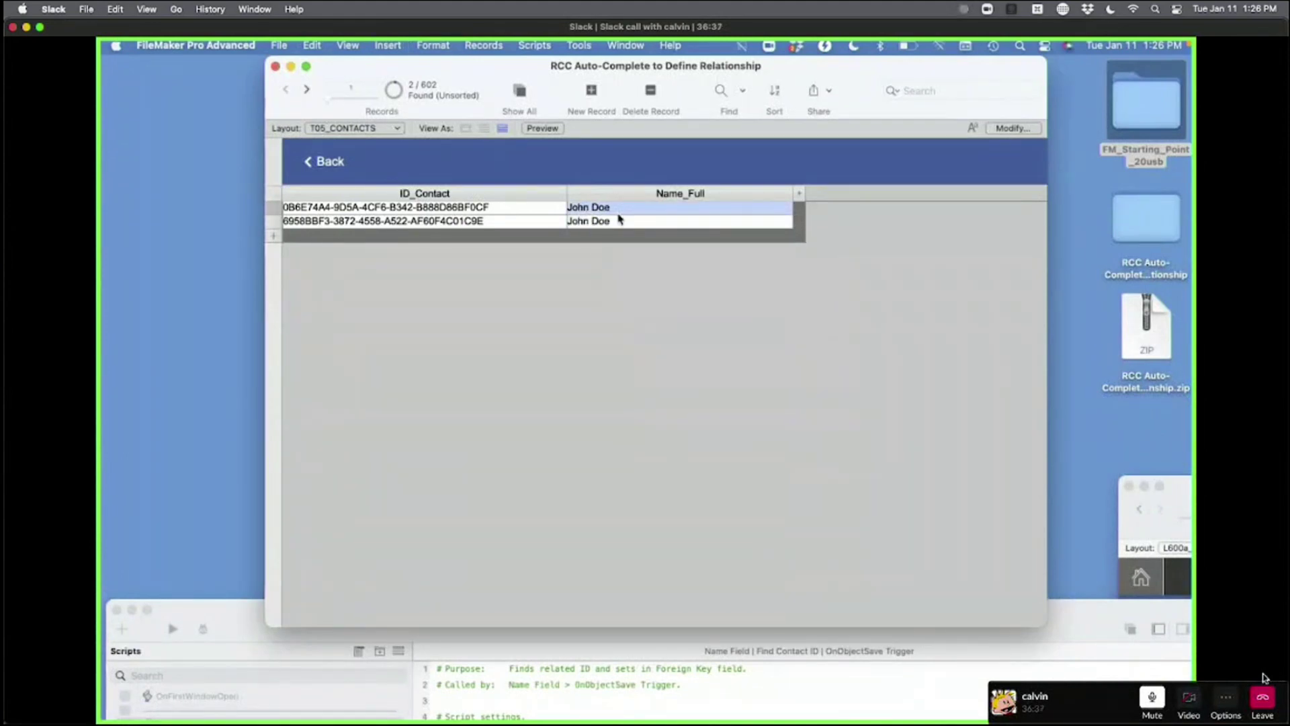
{"action": "left_click", "coordinate": [669, 360]}
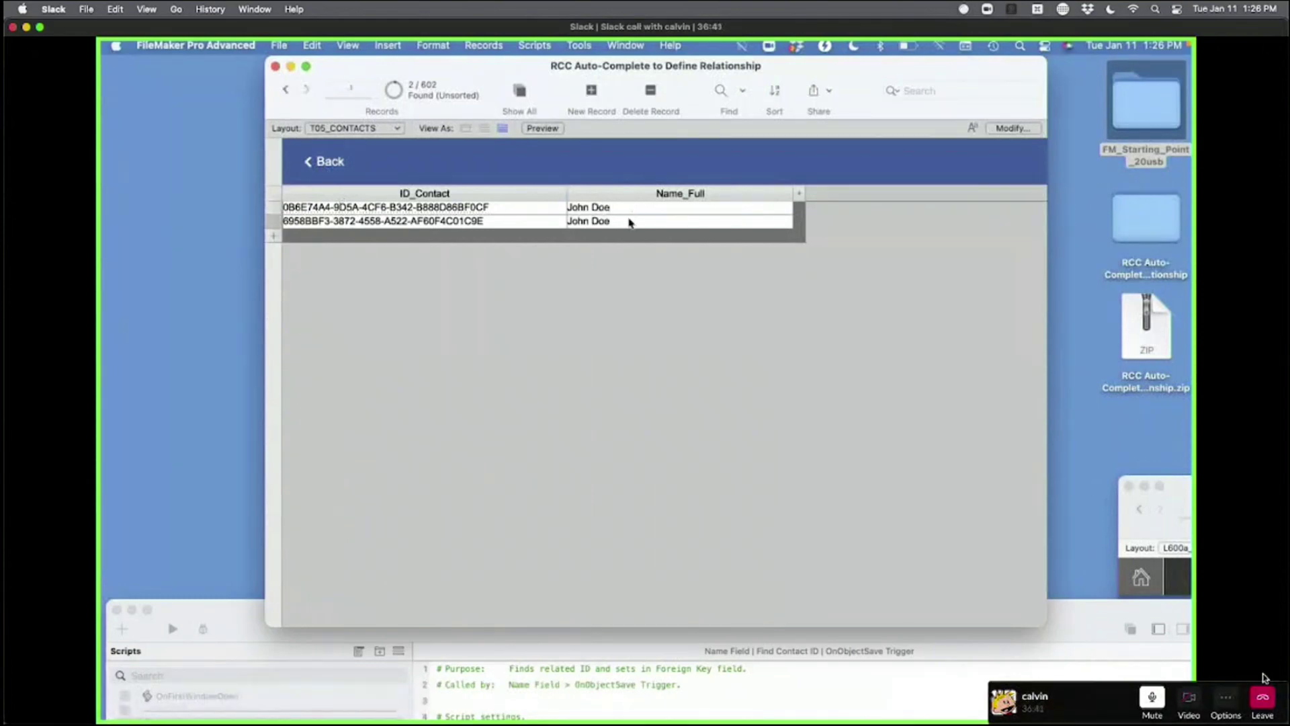
{"action": "left_click", "coordinate": [497, 206]}
{"action": "left_click", "coordinate": [498, 225]}
{"action": "left_click", "coordinate": [496, 209]}
- Return to the demo layout and clear the Contact field
{"action": "left_click", "coordinate": [328, 160]}
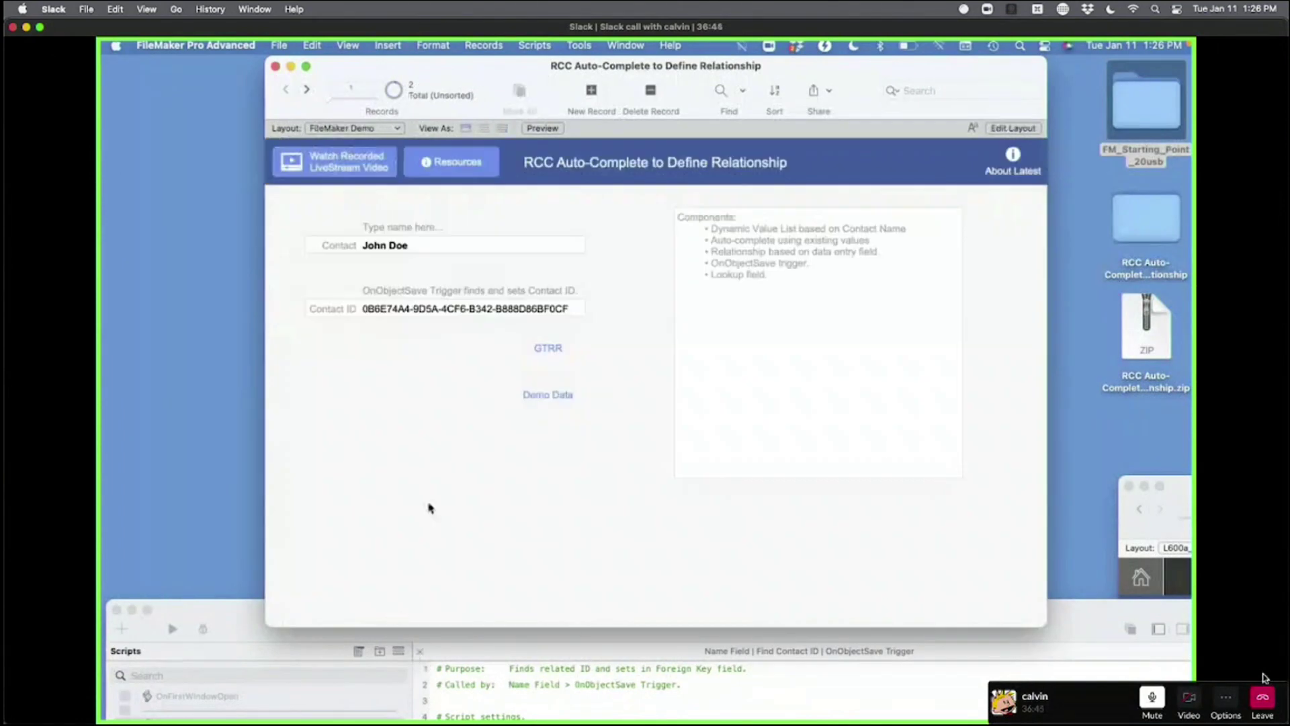
{"action": "left_click", "coordinate": [401, 243]}
{"action": "key", "text": "BackSpace"}
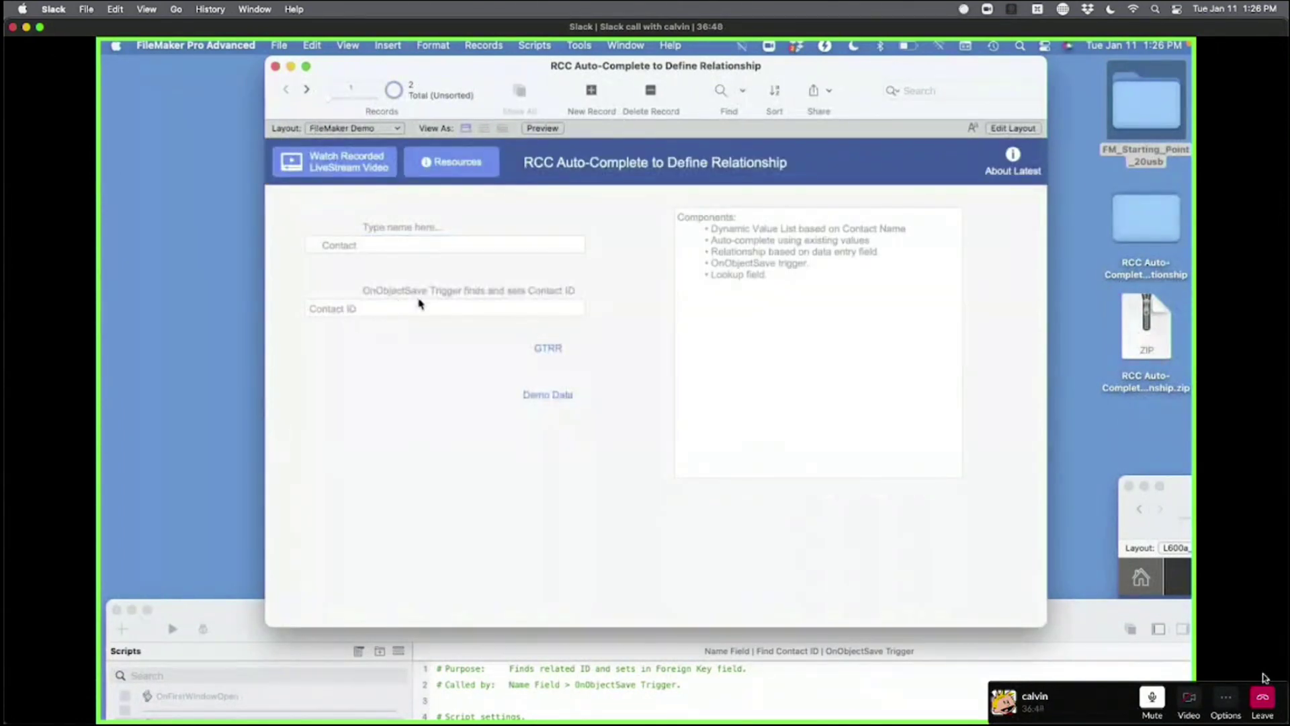
- Enter the duplicated contact's full name in the Contact field to test the script, and dismiss the message
{"action": "left_click", "coordinate": [398, 242]}
{"action": "type", "text": "John Doe"}
{"action": "key", "text": "Return"}
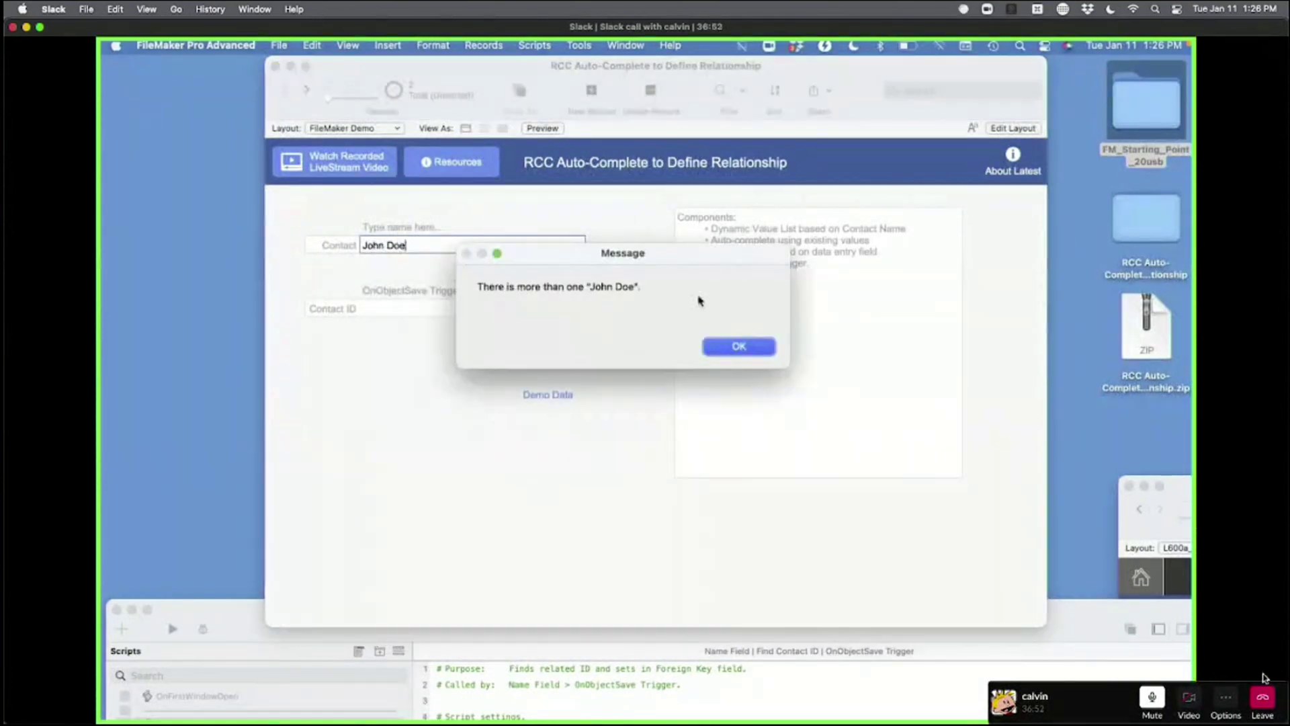
{"action": "left_click", "coordinate": [739, 346]}
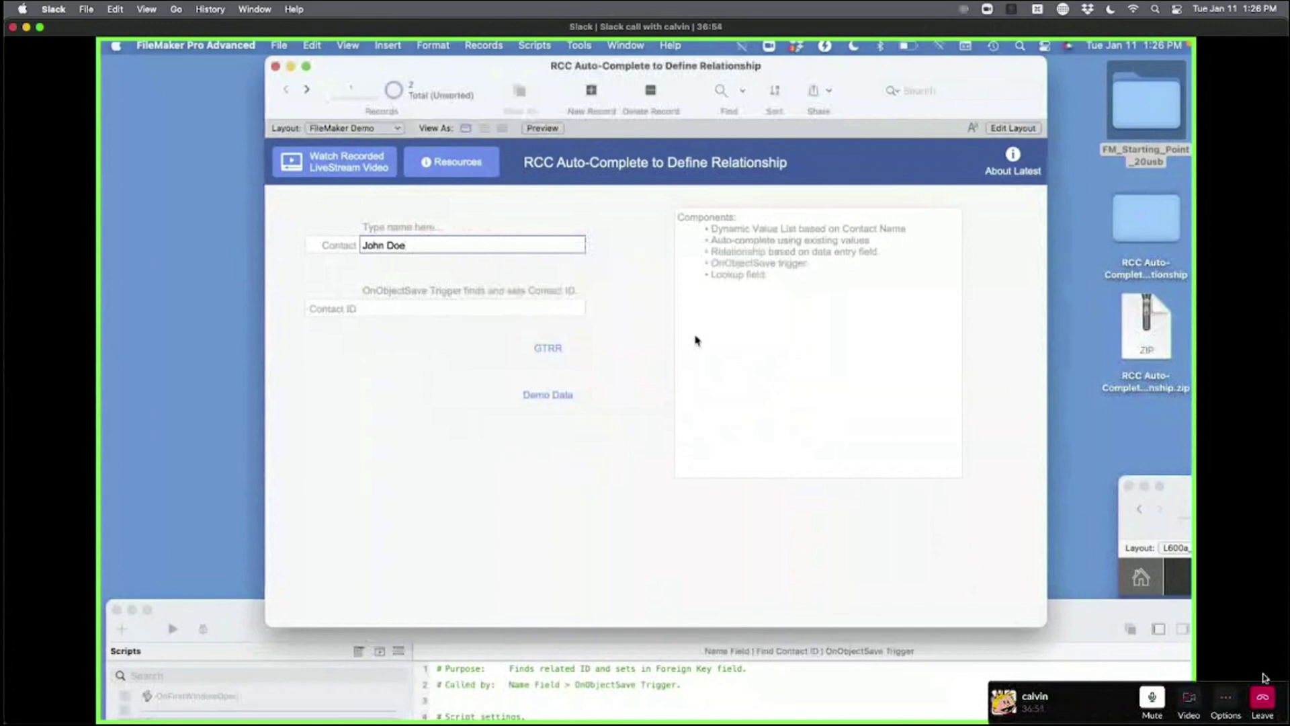
- Append "h" to the name in the Contact field to test an unknown contact, and dismiss the message
{"action": "left_click", "coordinate": [422, 247]}
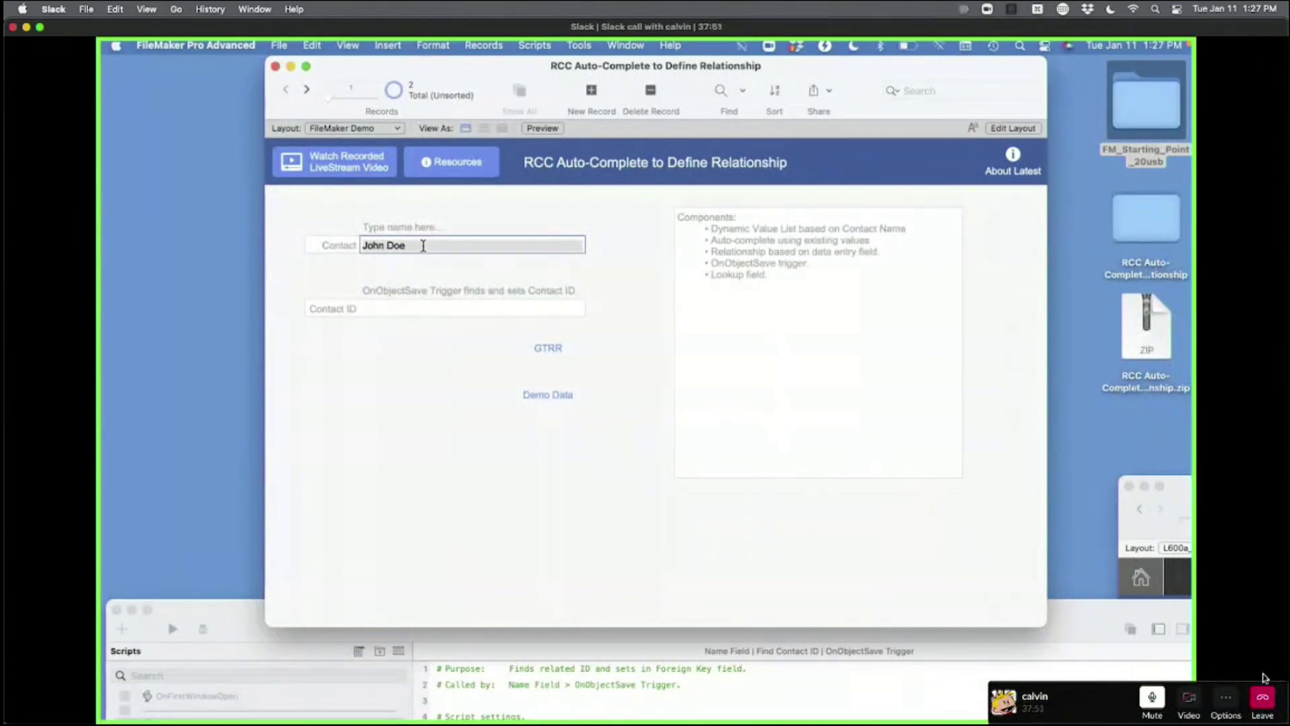
{"action": "left_click", "coordinate": [423, 266]}
{"action": "left_click", "coordinate": [425, 246]}
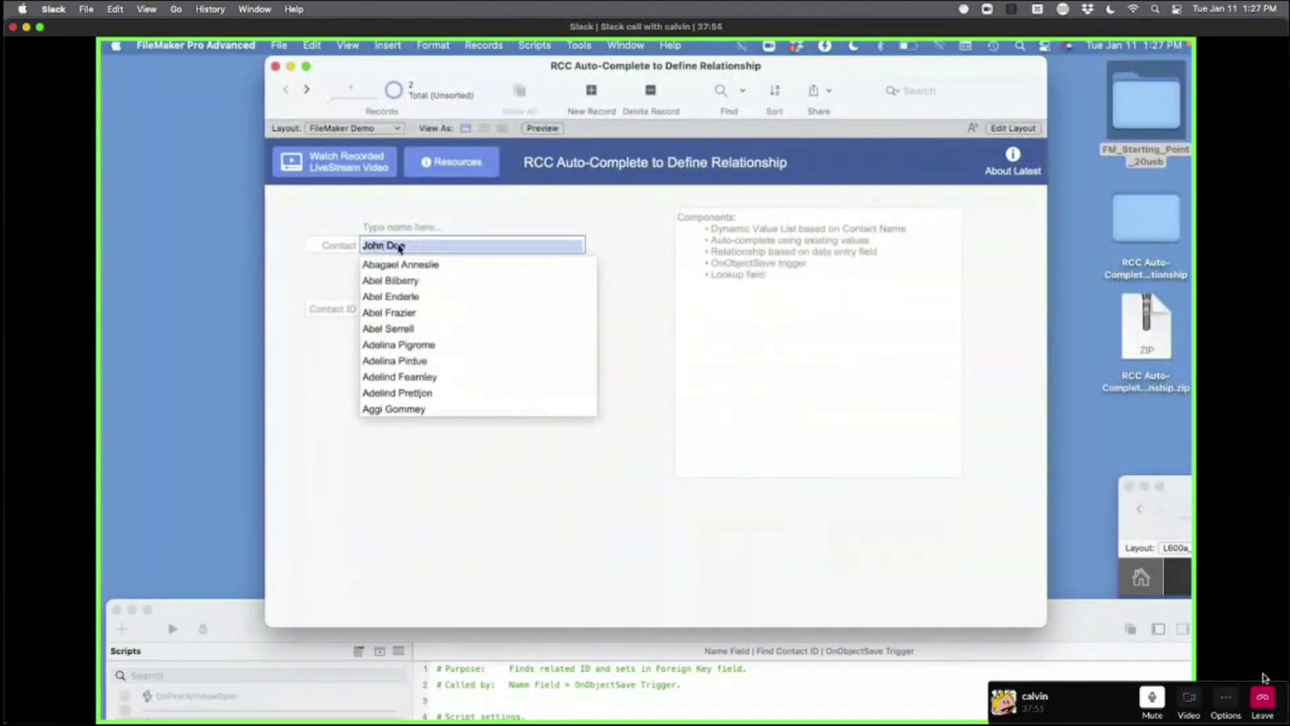
{"action": "left_click", "coordinate": [422, 250]}
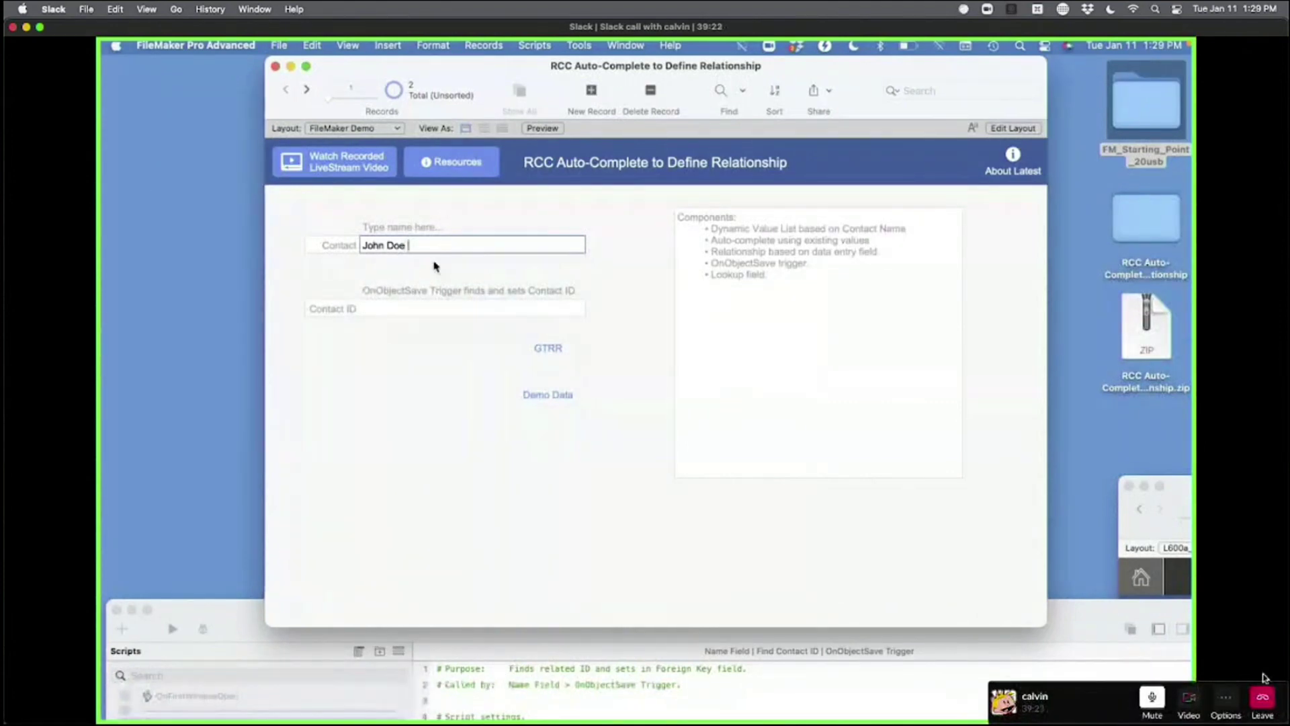
{"action": "key", "text": "BackSpace"}
{"action": "left_click", "coordinate": [436, 266]}
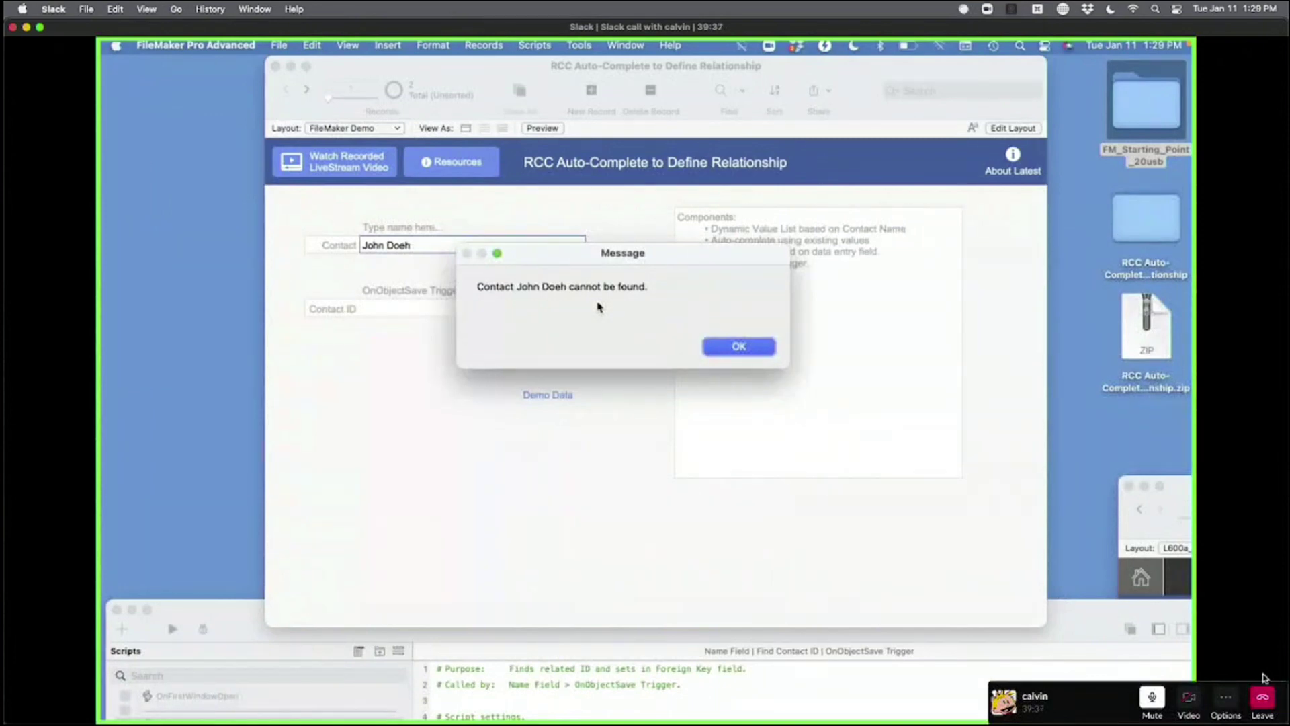
{"action": "left_click", "coordinate": [754, 348]}
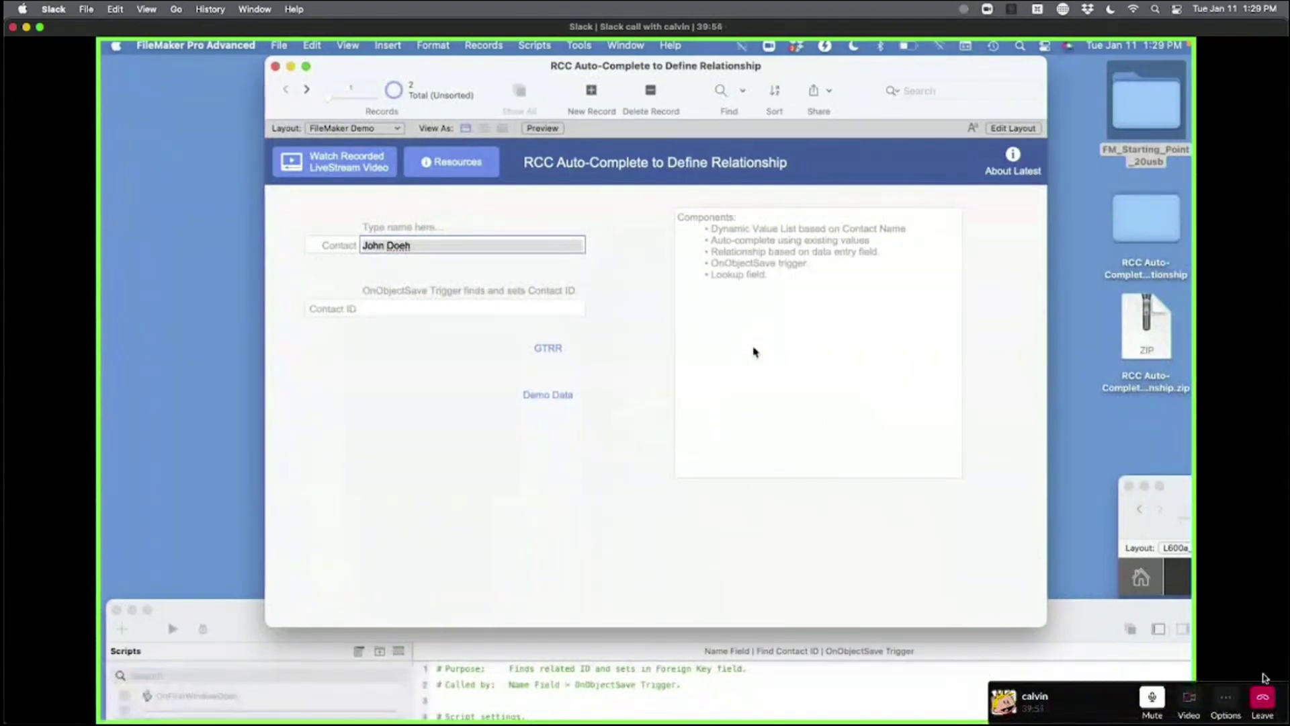
{"action": "left_click", "coordinate": [646, 358]}
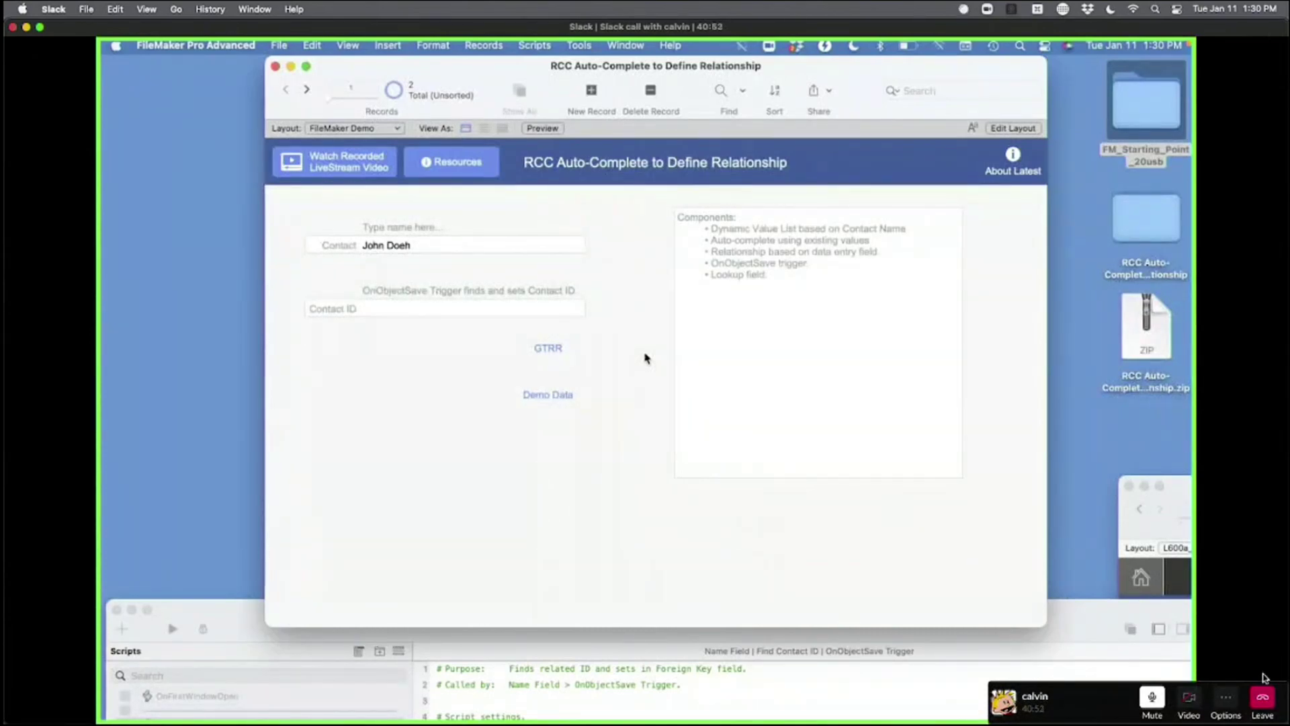
- Restore and close the Script Workspace, then bring the FM_Starting_Point_20usb window forward and reposition it
{"action": "double_click", "coordinate": [1089, 633]}
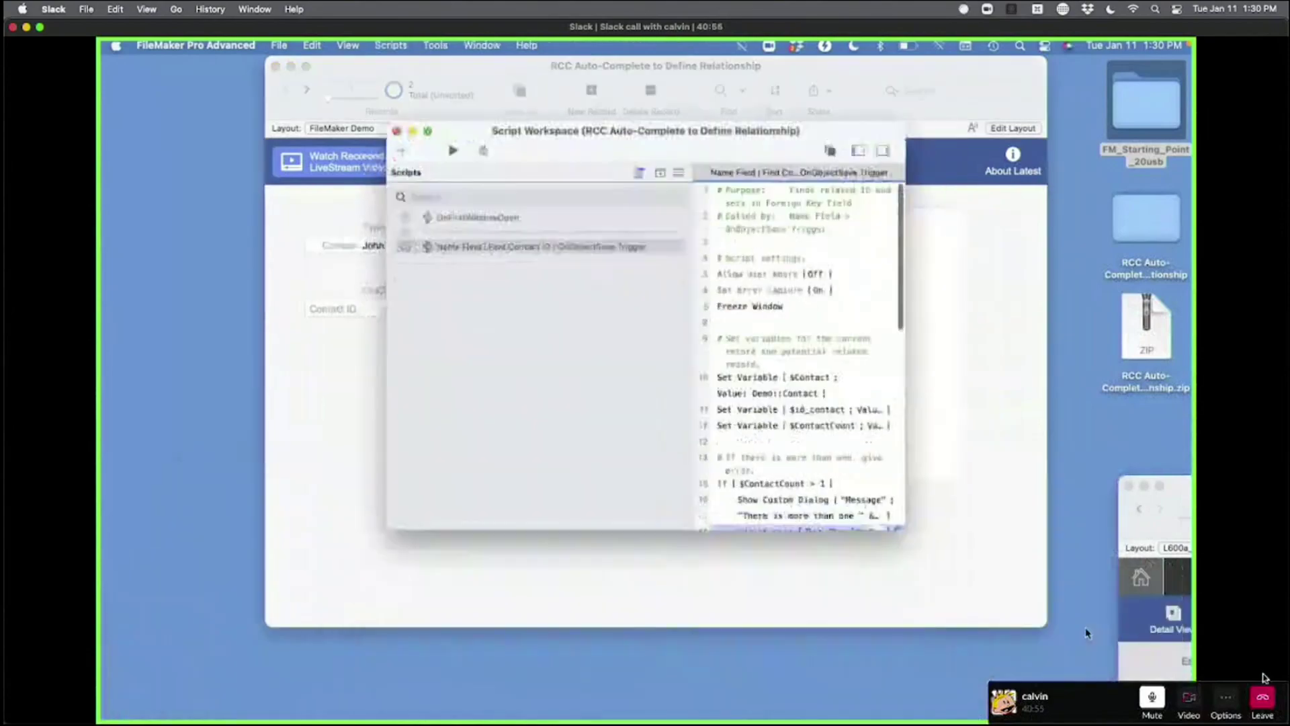
{"action": "double_click", "coordinate": [602, 147]}
{"action": "key", "text": "super+w"}
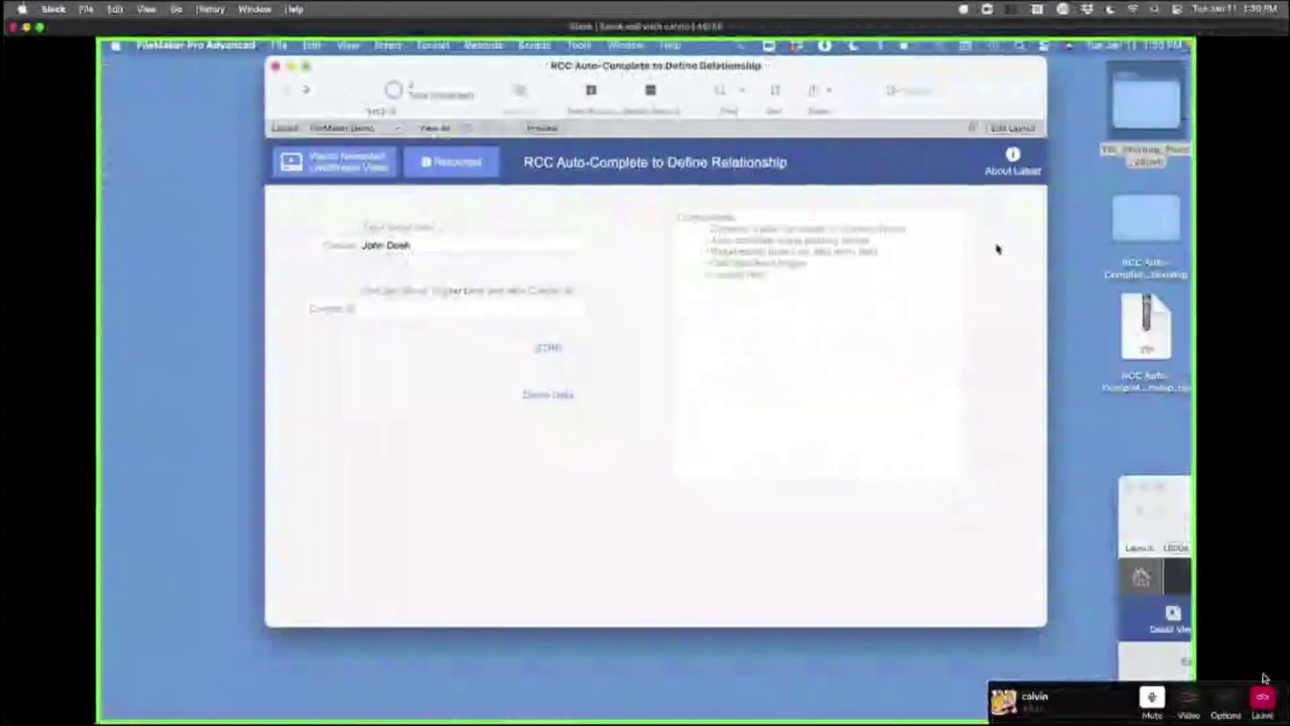
{"action": "double_click", "coordinate": [1175, 488]}
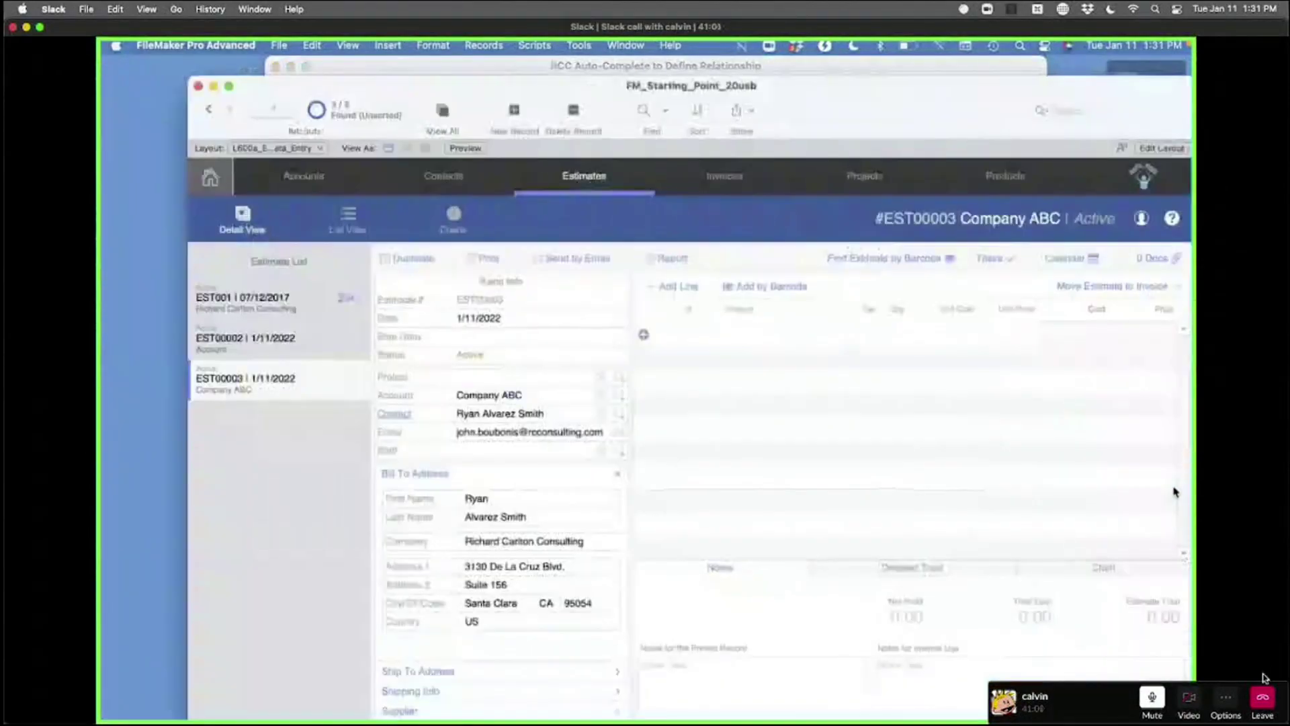
{"action": "left_click_drag", "start_coordinate": [941, 95], "coordinate": [883, 62]}
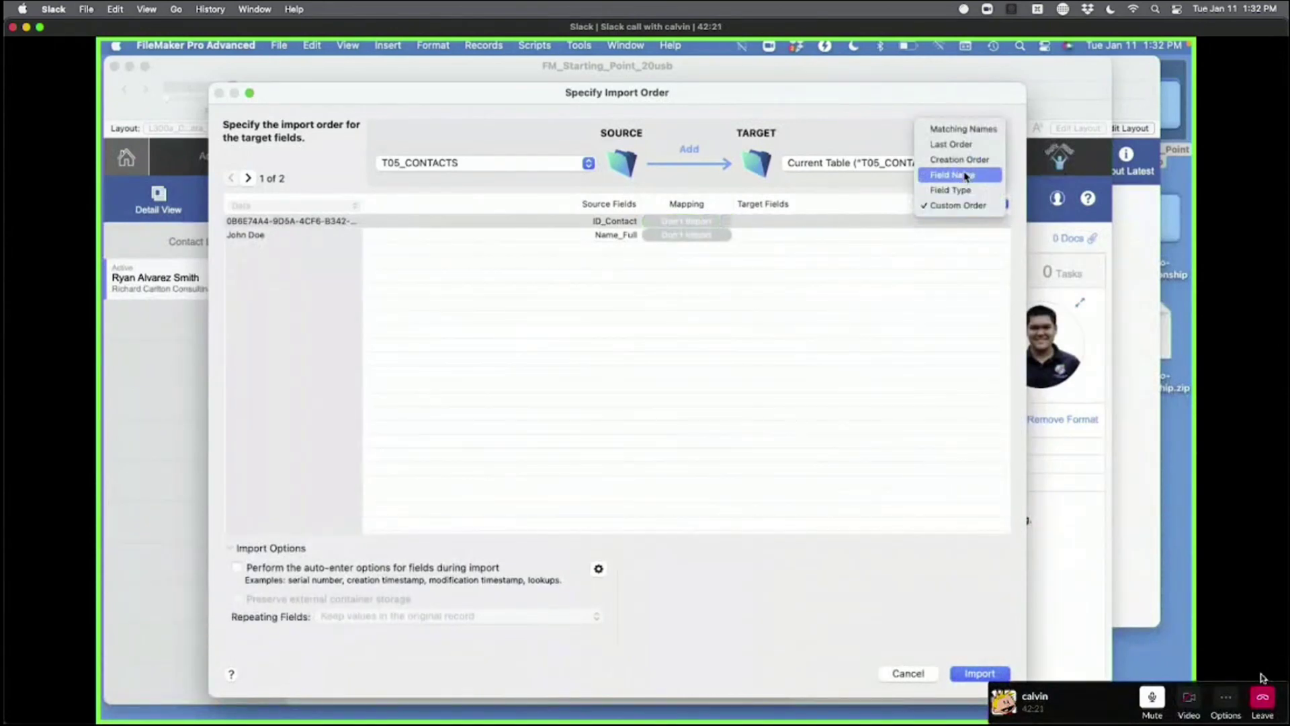
- Set ID_Contact to import into the matching target field and look through the target fields available for Name_Full
{"action": "left_click", "coordinate": [705, 239]}
{"action": "left_click", "coordinate": [691, 268]}
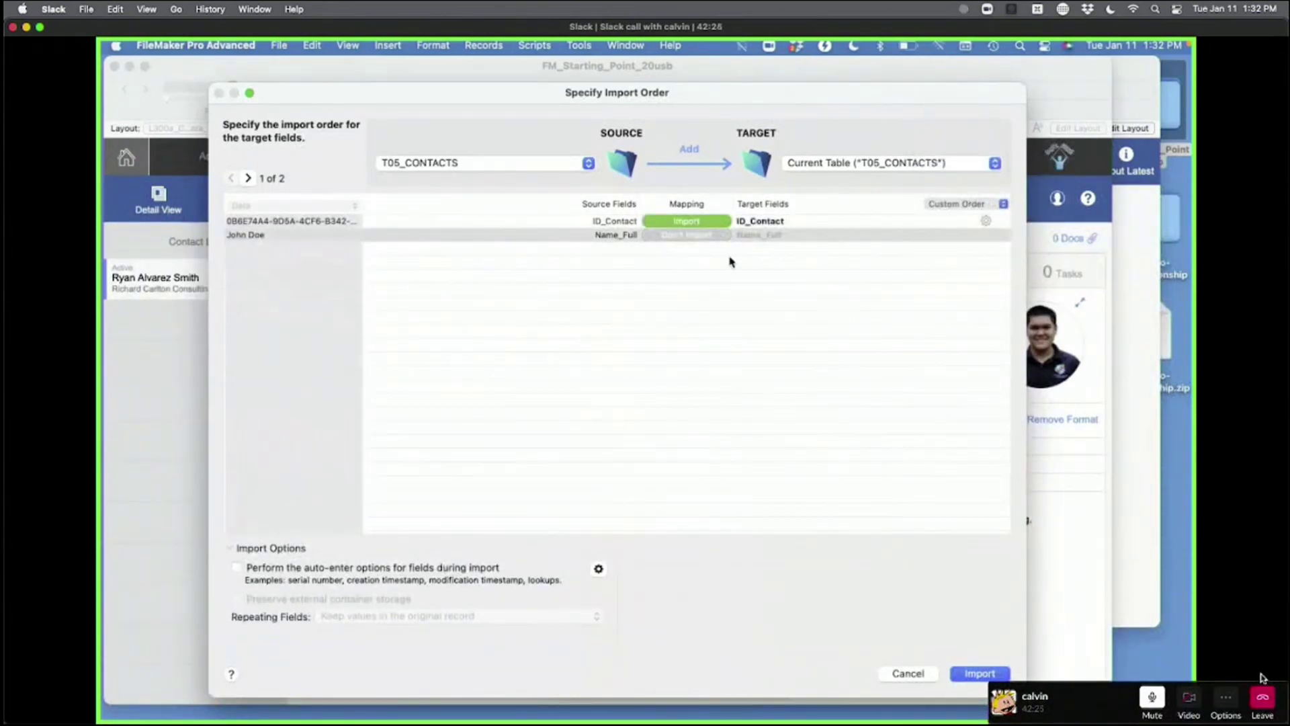
{"action": "left_click", "coordinate": [981, 237]}
{"action": "scroll", "coordinate": [874, 389], "scroll_direction": "down", "scroll_amount": 10}
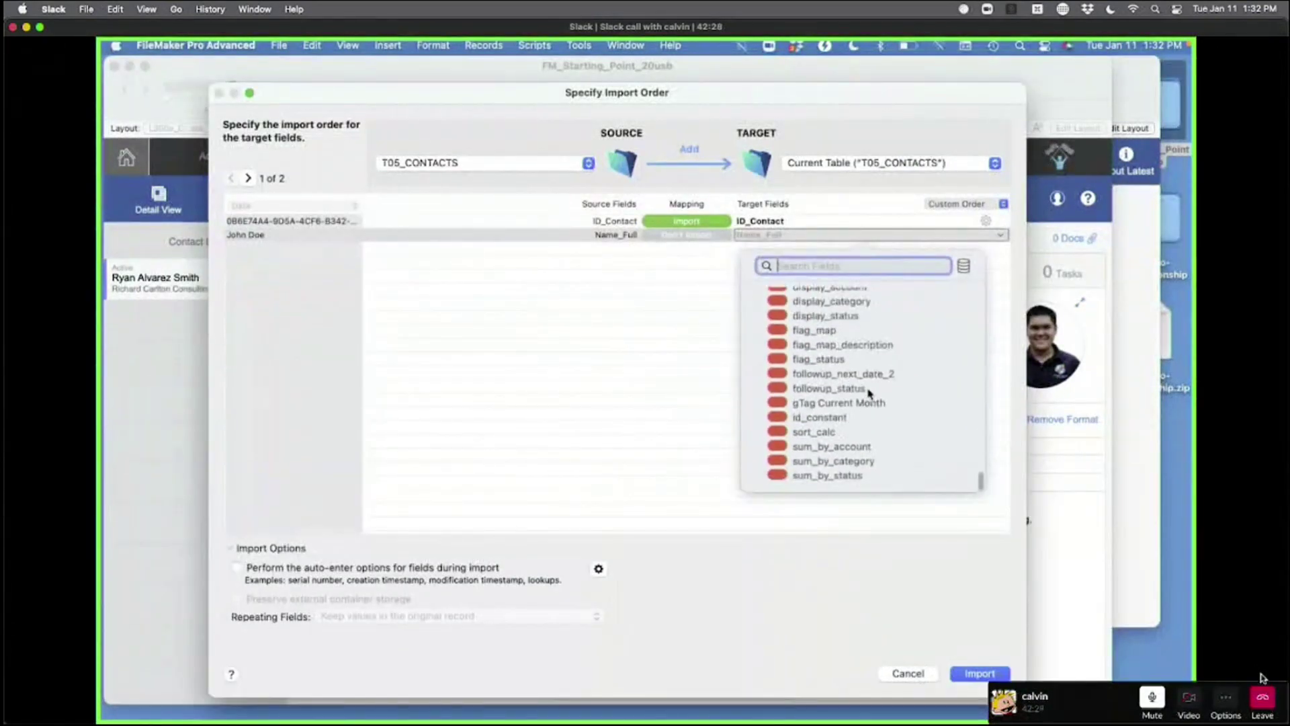
{"action": "scroll", "coordinate": [893, 329], "scroll_direction": "down", "scroll_amount": 3}
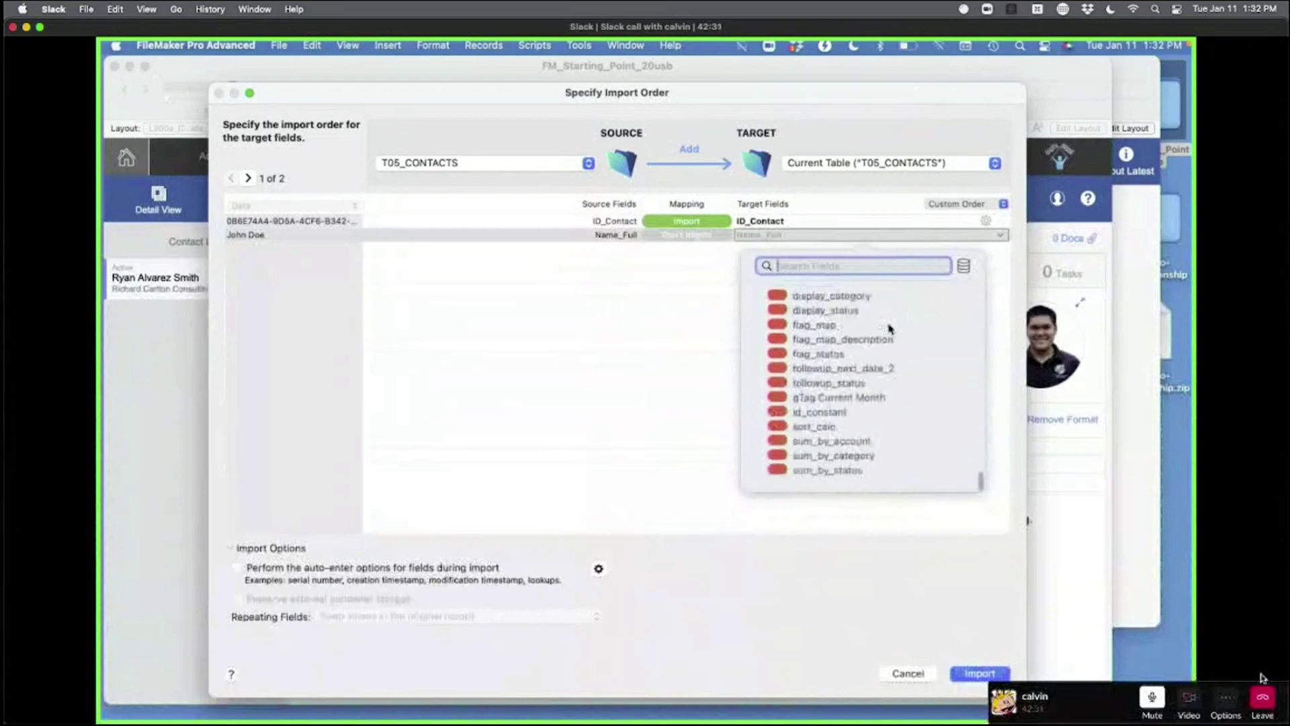
{"action": "left_click", "coordinate": [568, 395]}
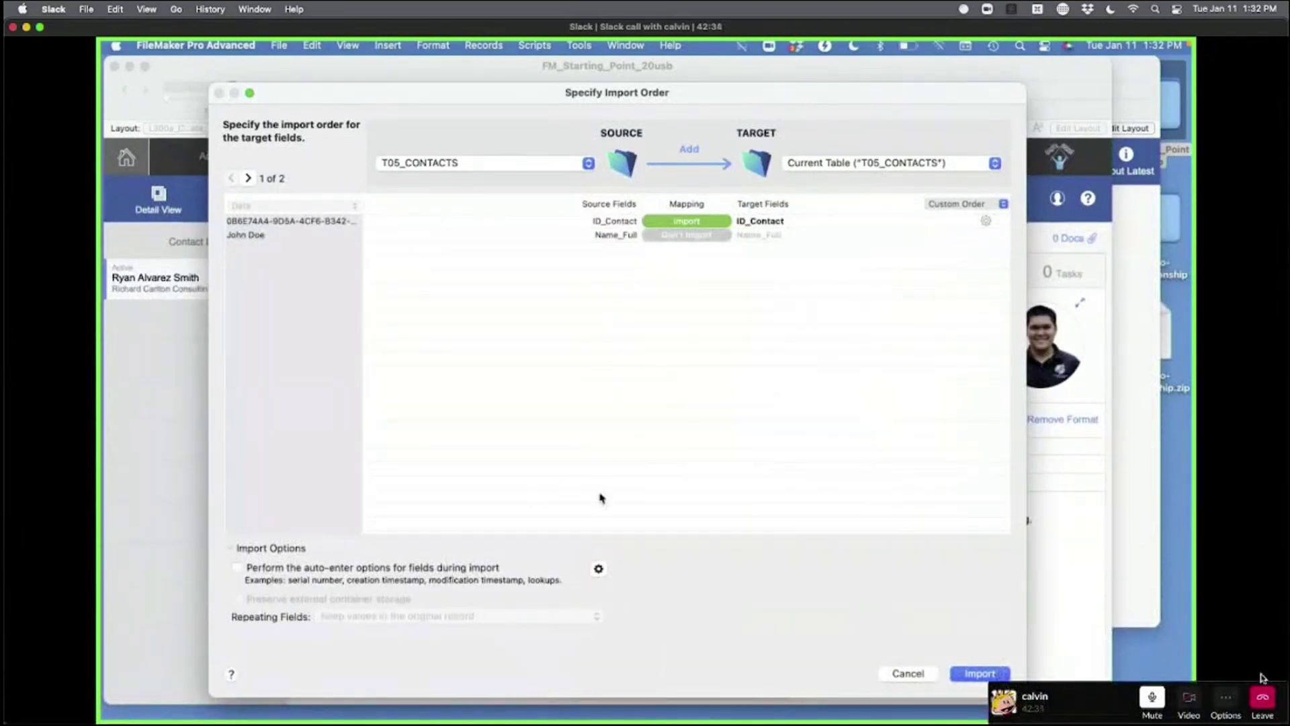
- Open the database definition from the import's target table and change the Name_Full field in CON_Contacts to Text
{"action": "left_click", "coordinate": [880, 164]}
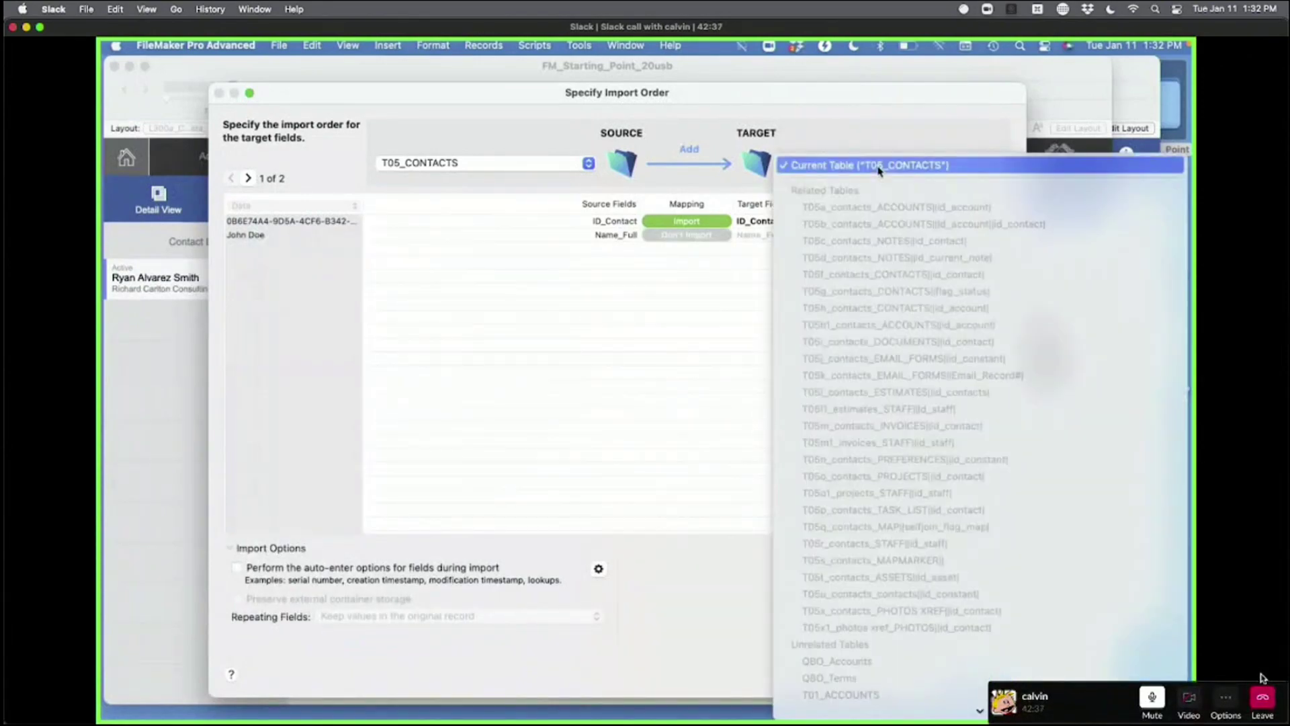
{"action": "scroll", "coordinate": [878, 171], "scroll_direction": "down", "scroll_amount": 5}
{"action": "left_click", "coordinate": [886, 708]}
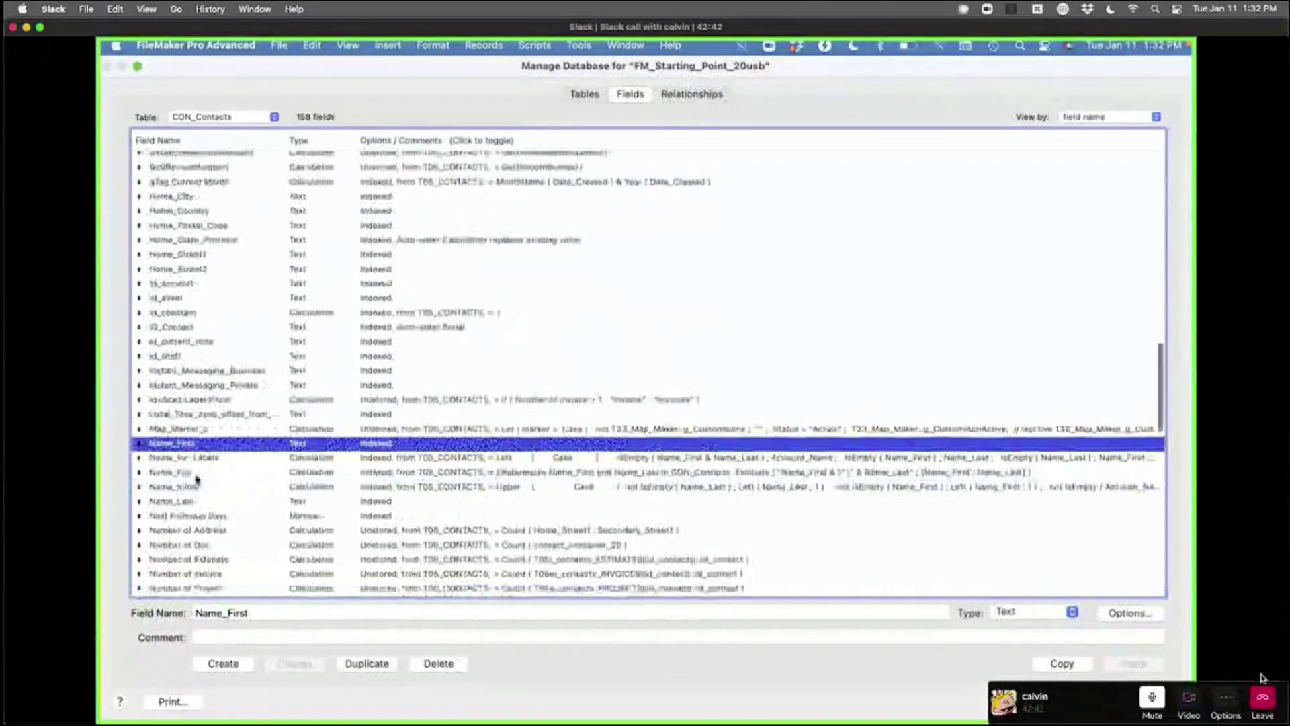
{"action": "double_click", "coordinate": [195, 473]}
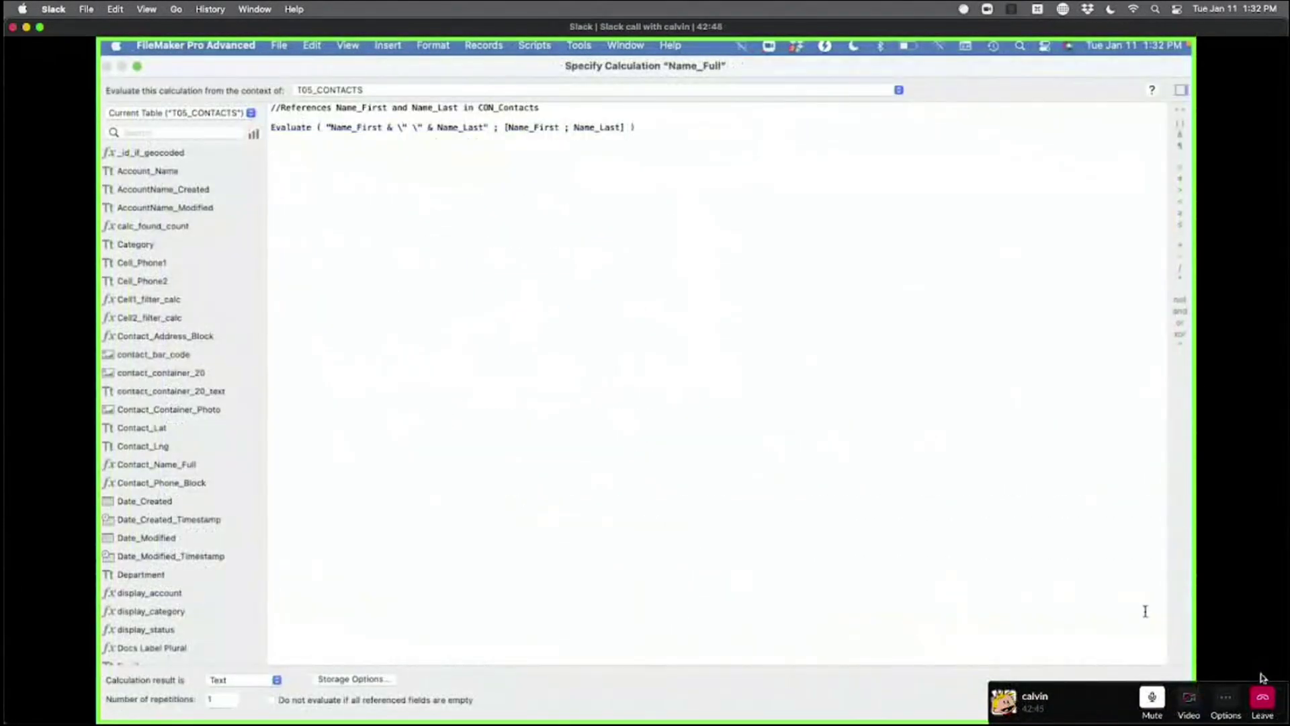
{"action": "key", "text": "Return"}
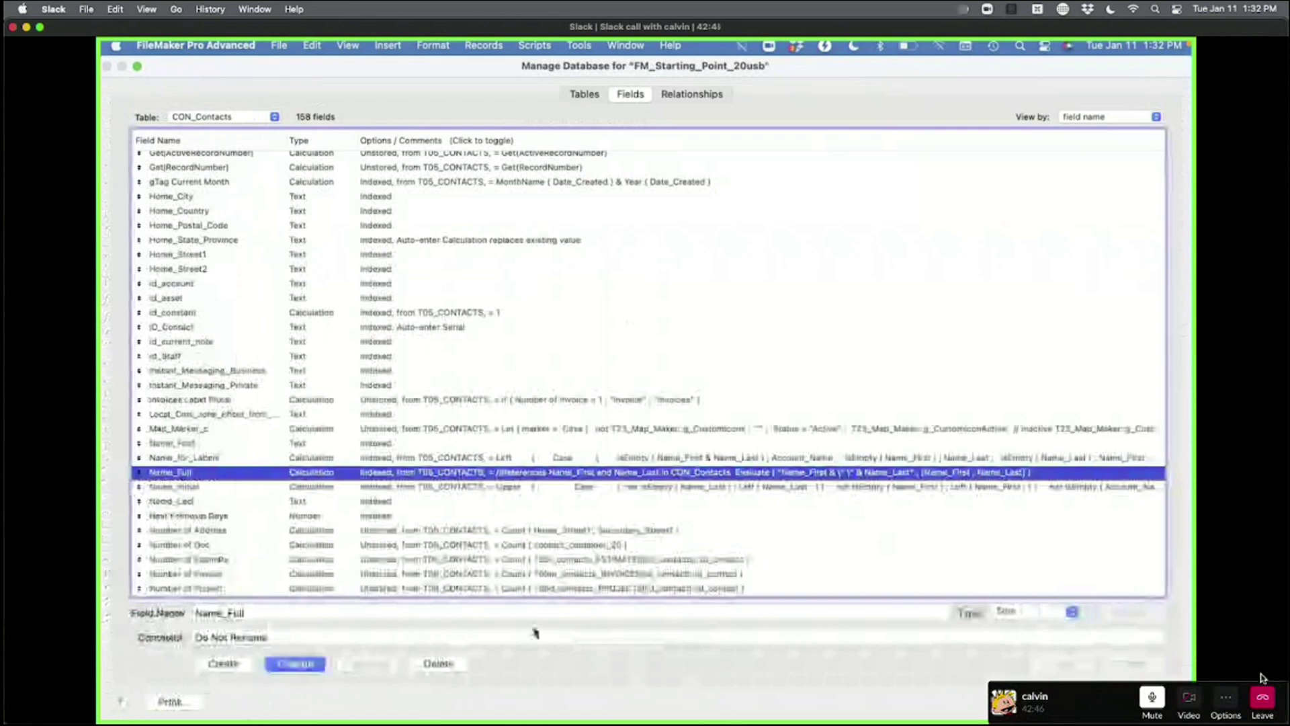
{"action": "left_click", "coordinate": [291, 664]}
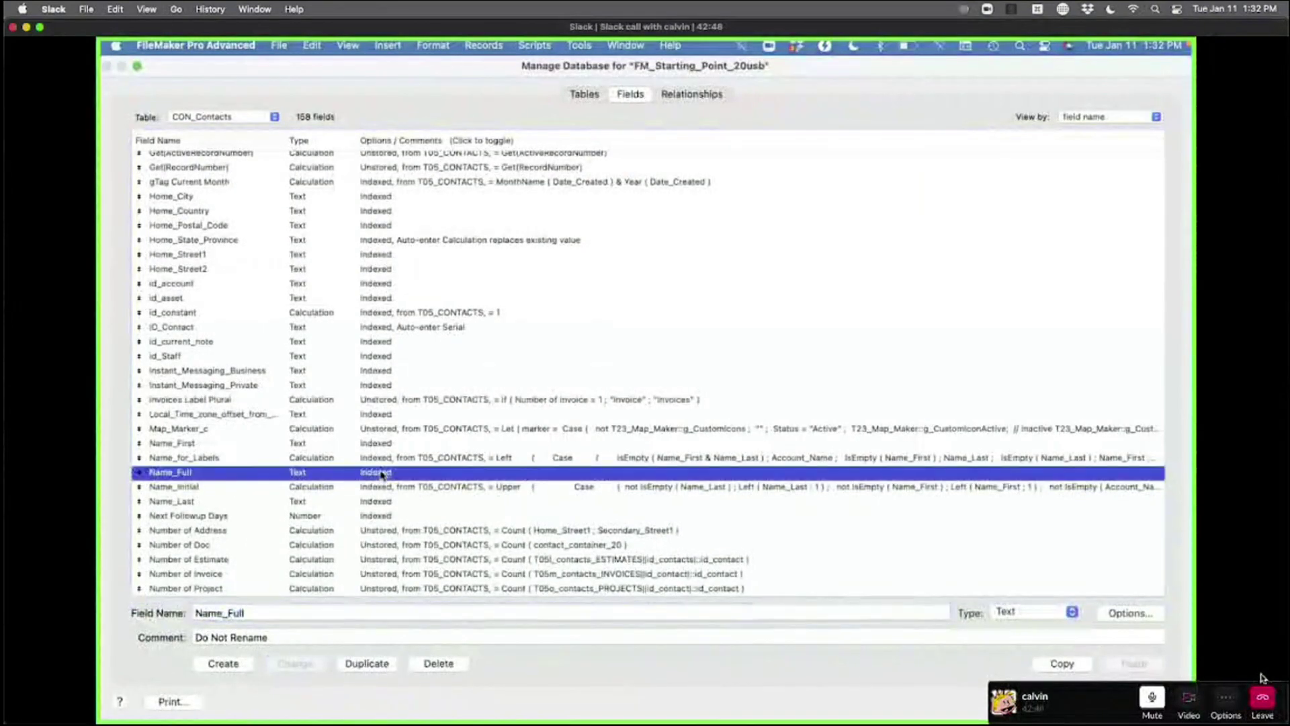
- Give Name_Full its Name_First and Name_Last formula as an auto-enter calculation that replaces existing values, and save the database changes
{"action": "double_click", "coordinate": [424, 470]}
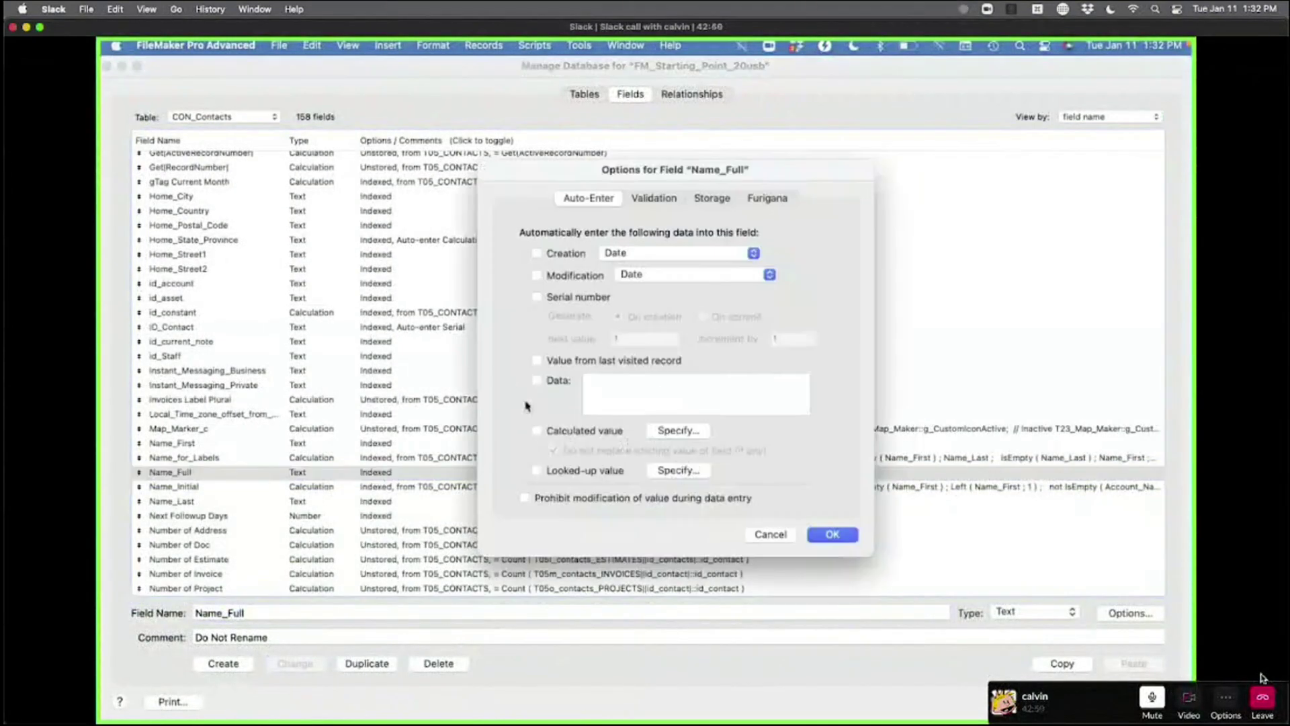
{"action": "left_click", "coordinate": [584, 434]}
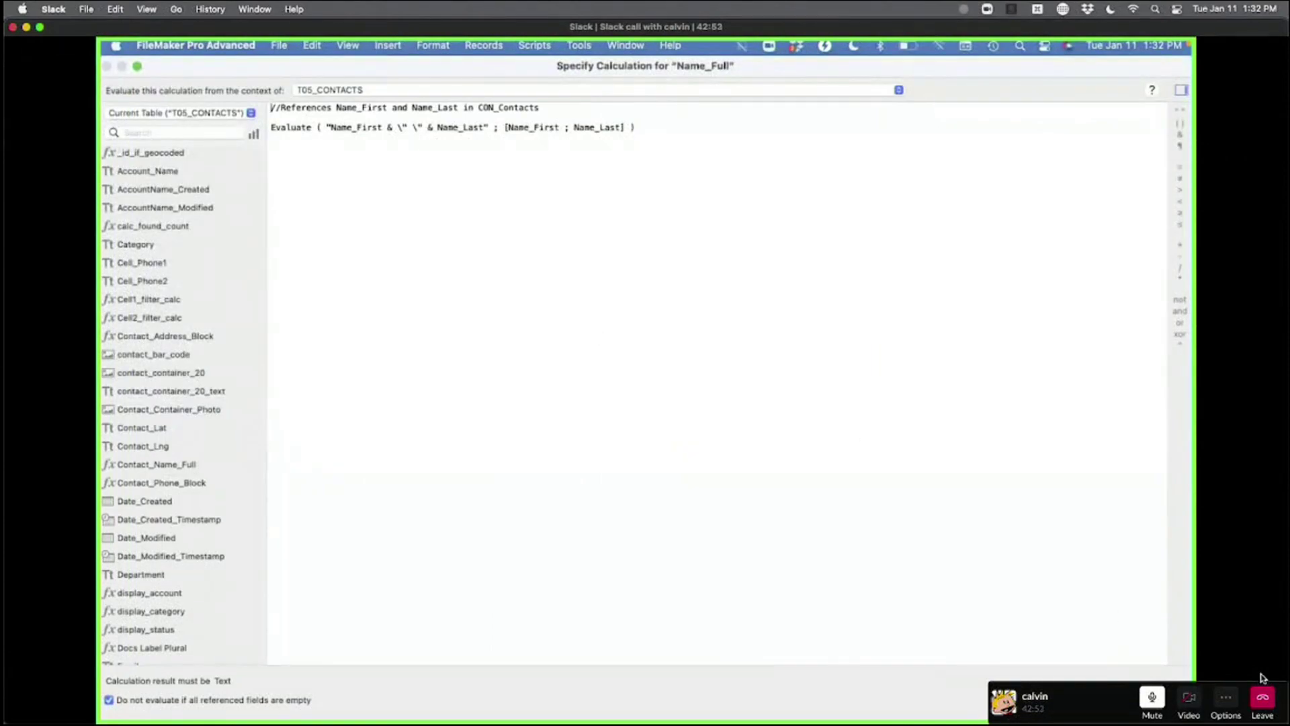
{"action": "key", "text": "Escape"}
{"action": "left_click", "coordinate": [833, 534]}
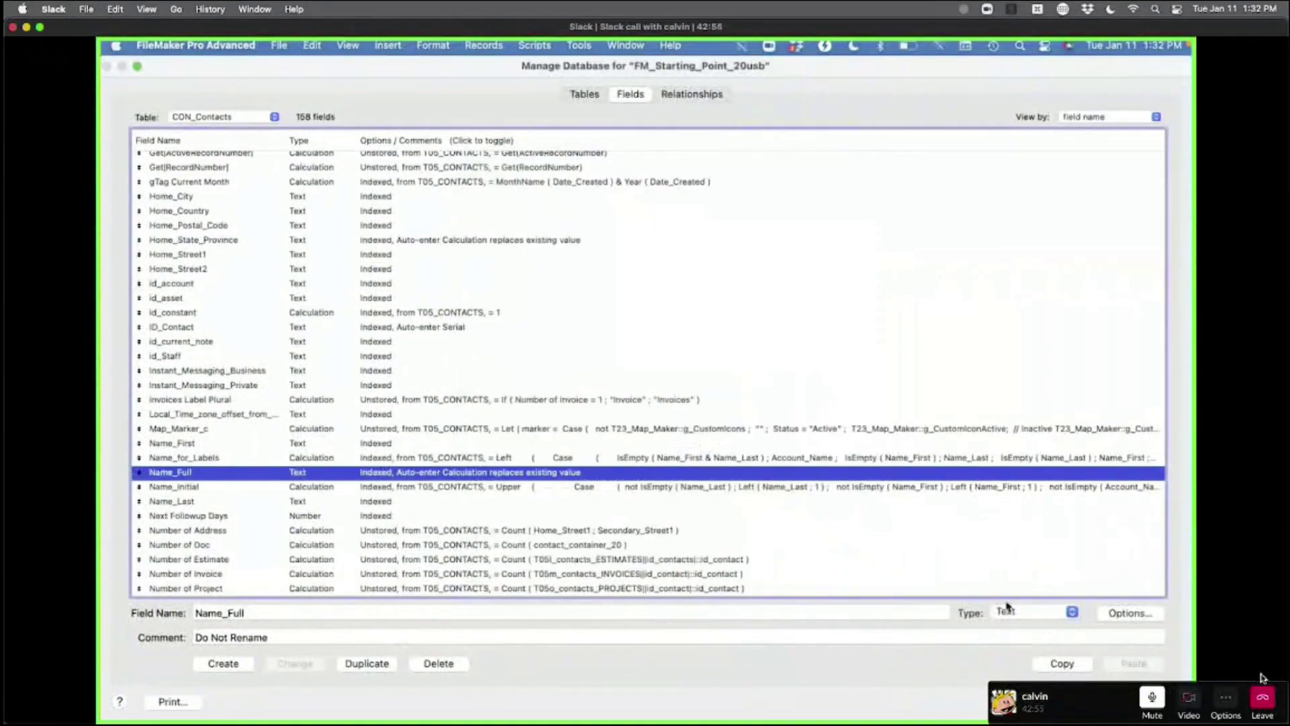
{"action": "key", "text": "Return"}
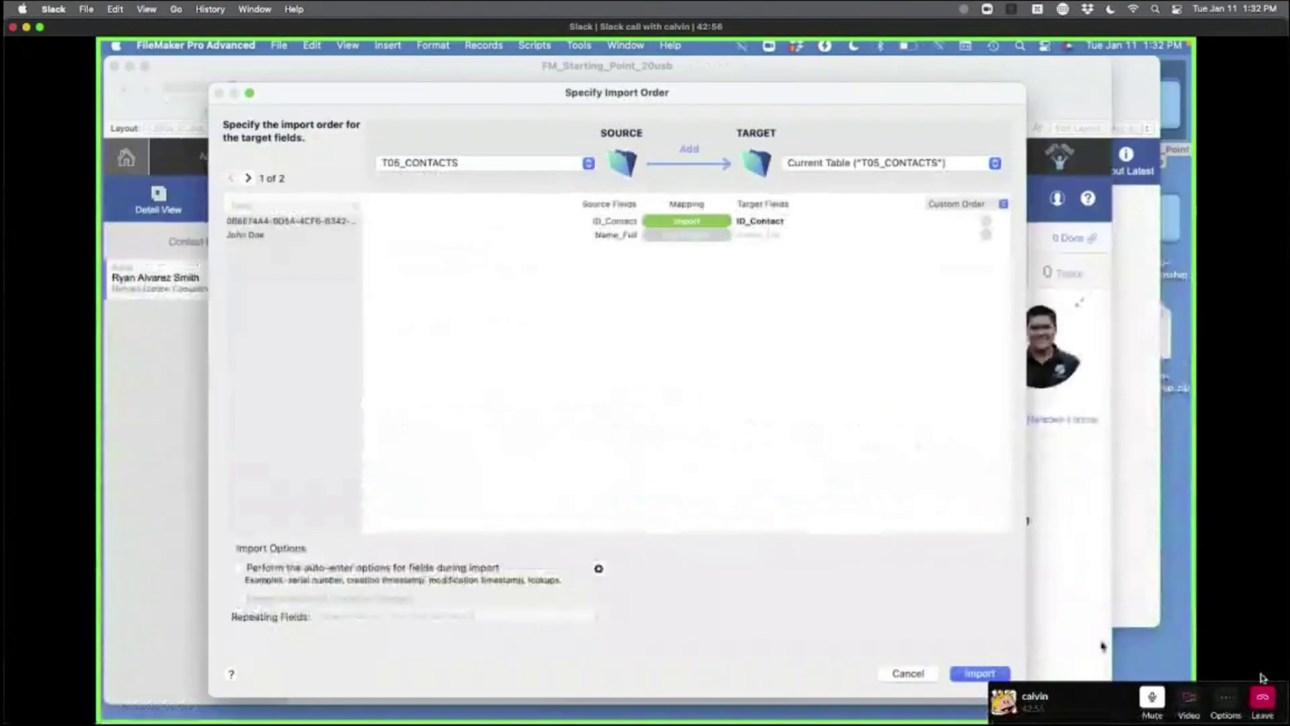
- Set Name_Full to import, import the source contacts into T05_CONTACTS and dismiss the import summary
{"action": "left_click", "coordinate": [708, 234]}
{"action": "left_click", "coordinate": [682, 266]}
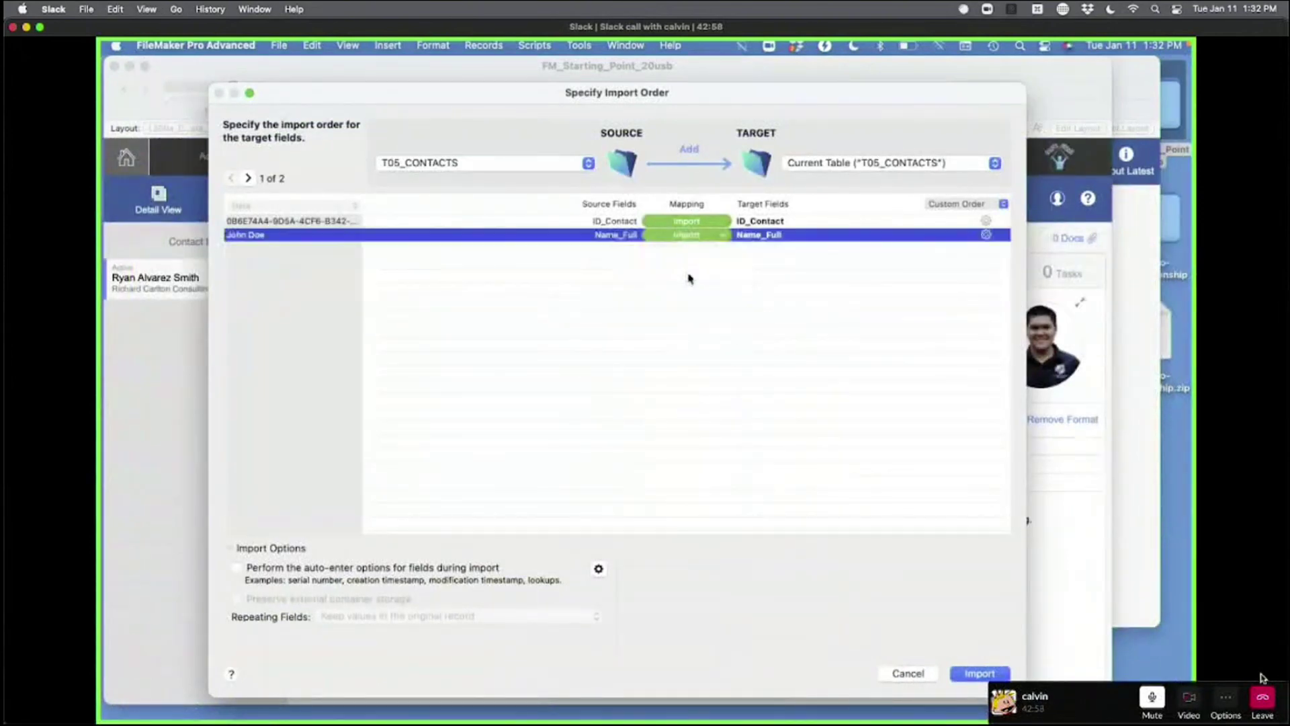
{"action": "left_click", "coordinate": [979, 673]}
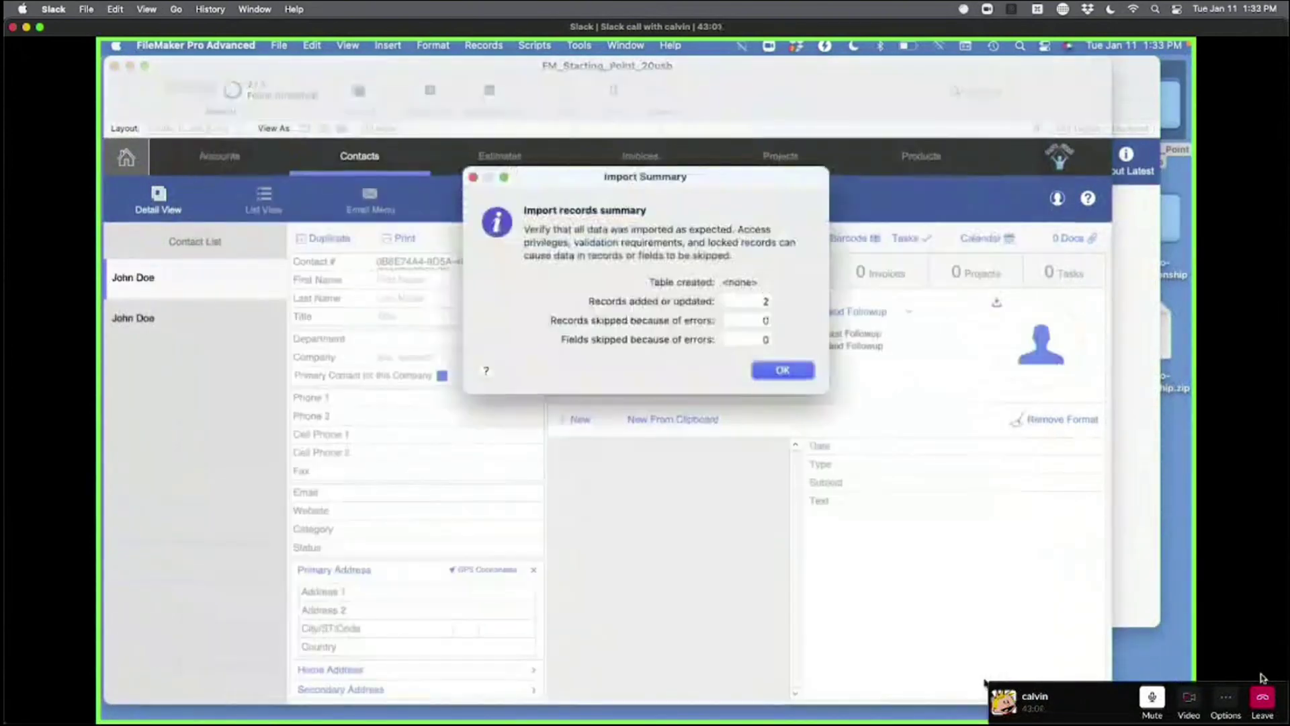
{"action": "left_click", "coordinate": [785, 371]}
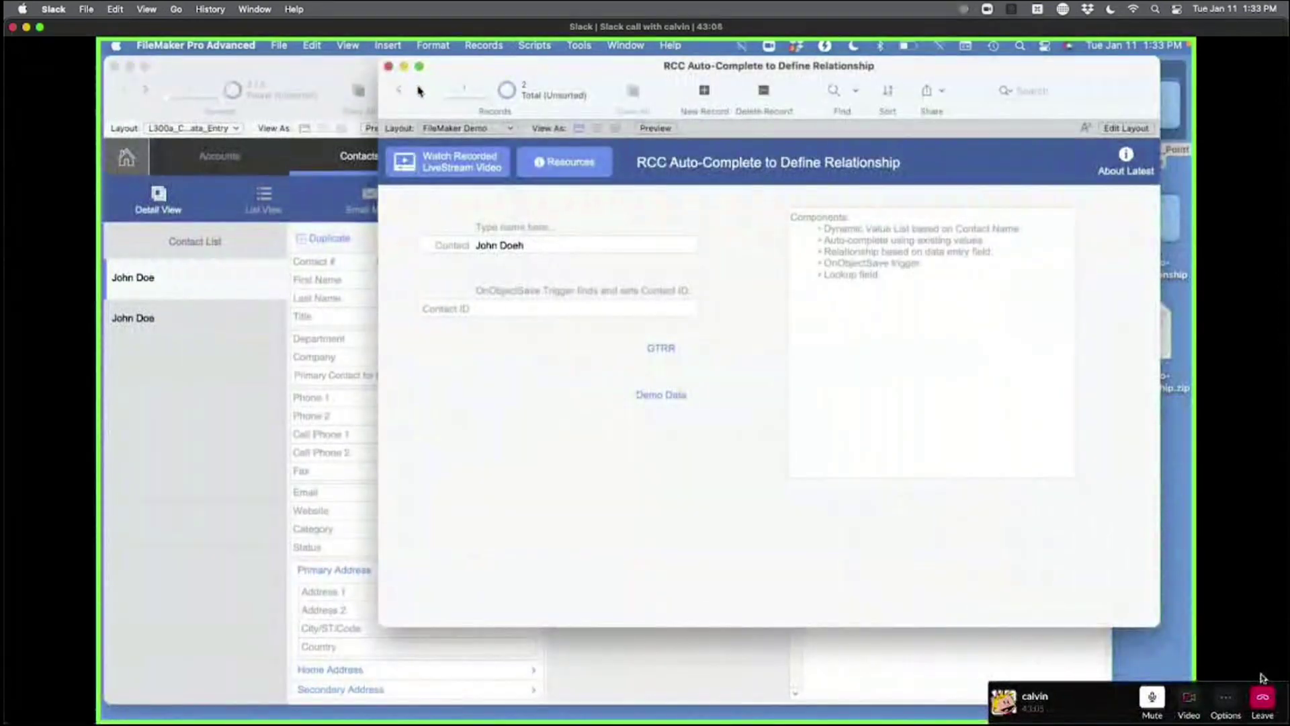
- Return to the FM_Starting_Point_20usb contacts and delete both imported contact records
{"action": "left_click", "coordinate": [419, 91]}
{"action": "left_click", "coordinate": [361, 240]}
{"action": "key", "text": "super+e"}
{"action": "left_click", "coordinate": [608, 312]}
{"action": "key", "text": "super+e"}
{"action": "left_click", "coordinate": [619, 314]}
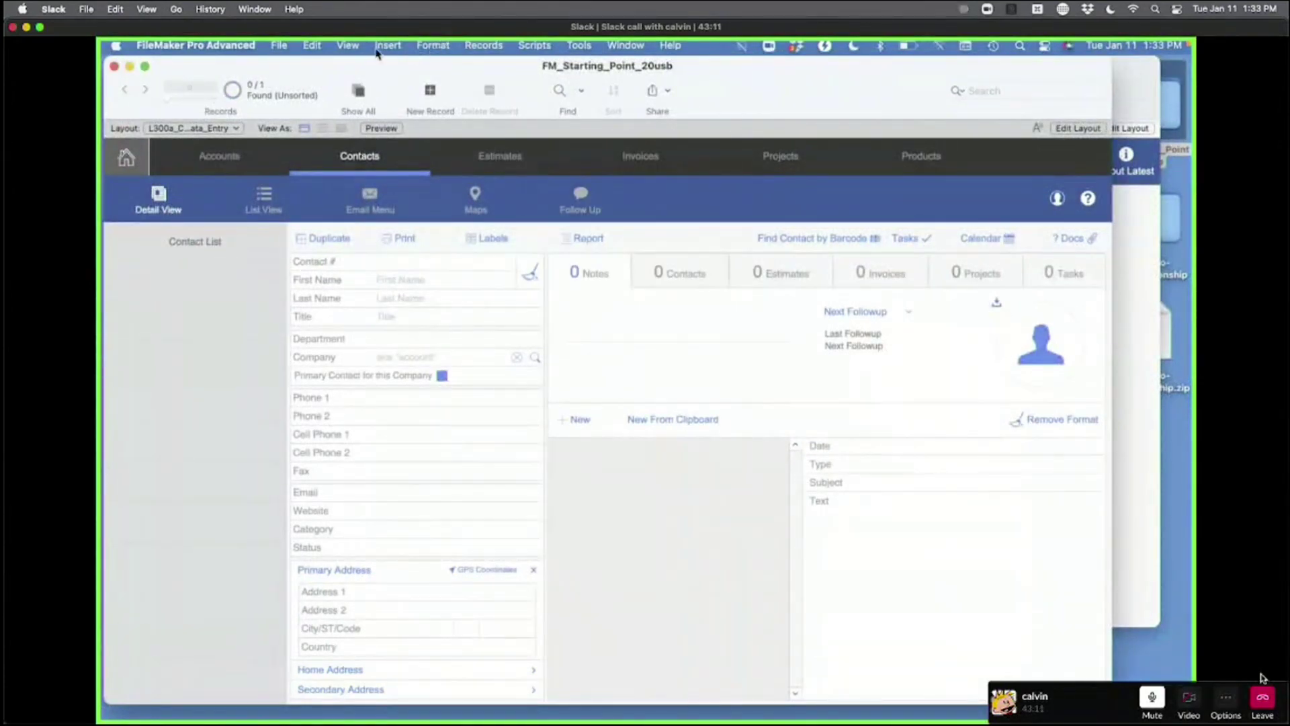
{"action": "left_click", "coordinate": [282, 46]}
{"action": "mouse_move", "coordinate": [310, 343]}
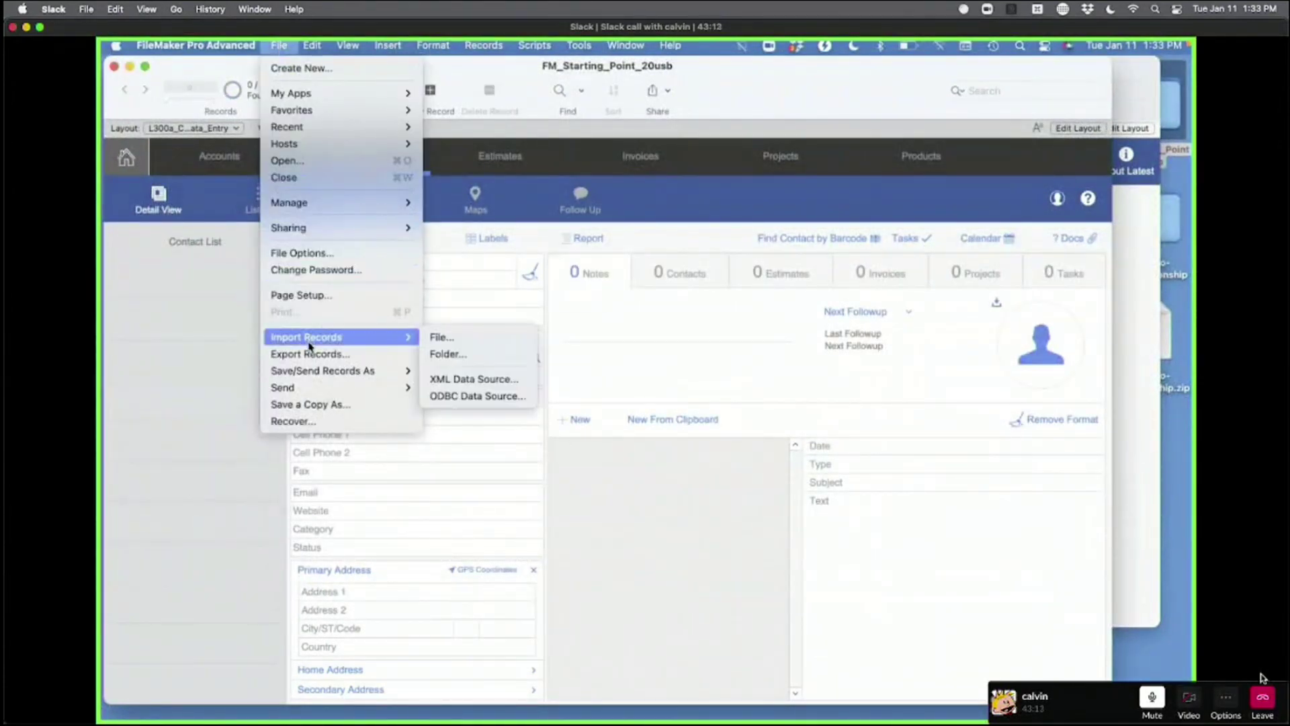
{"action": "left_click", "coordinate": [437, 336]}
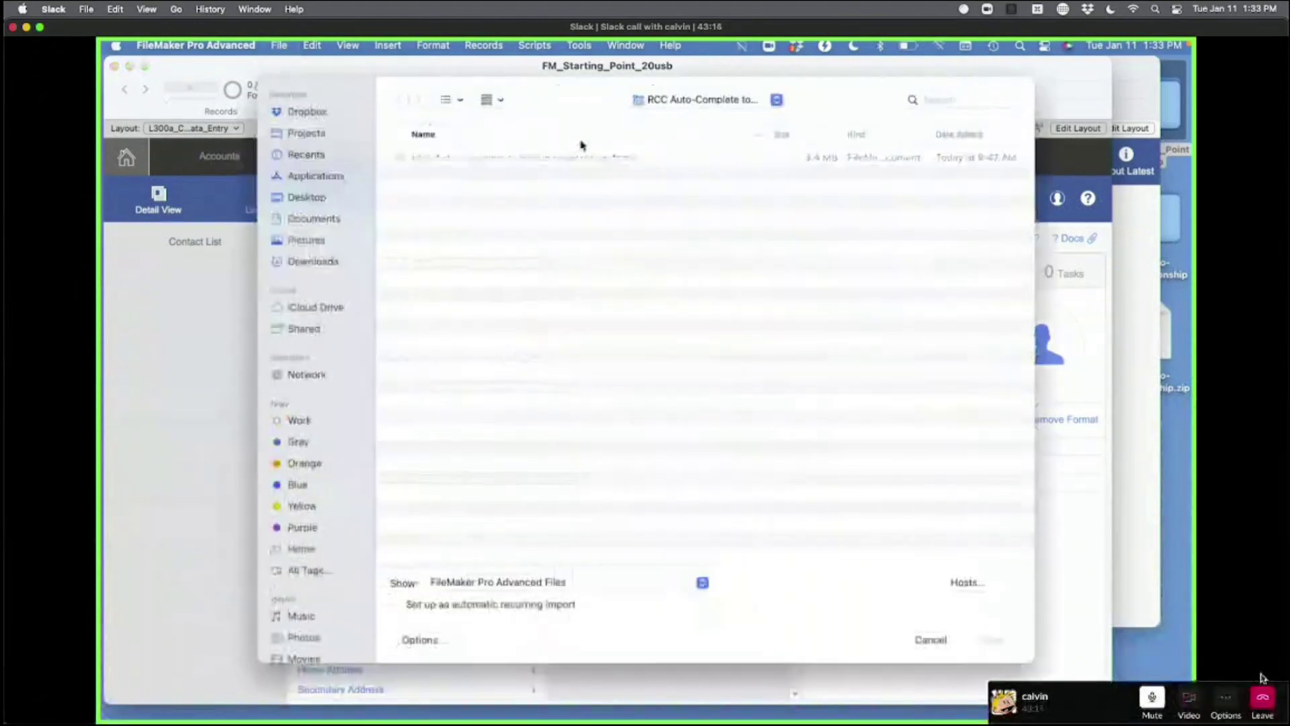
{"action": "double_click", "coordinate": [616, 159]}
{"action": "left_click", "coordinate": [463, 166]}
{"action": "left_click", "coordinate": [462, 167]}
{"action": "left_click", "coordinate": [248, 178]}
{"action": "left_click", "coordinate": [236, 180]}
{"action": "left_click", "coordinate": [247, 179]}
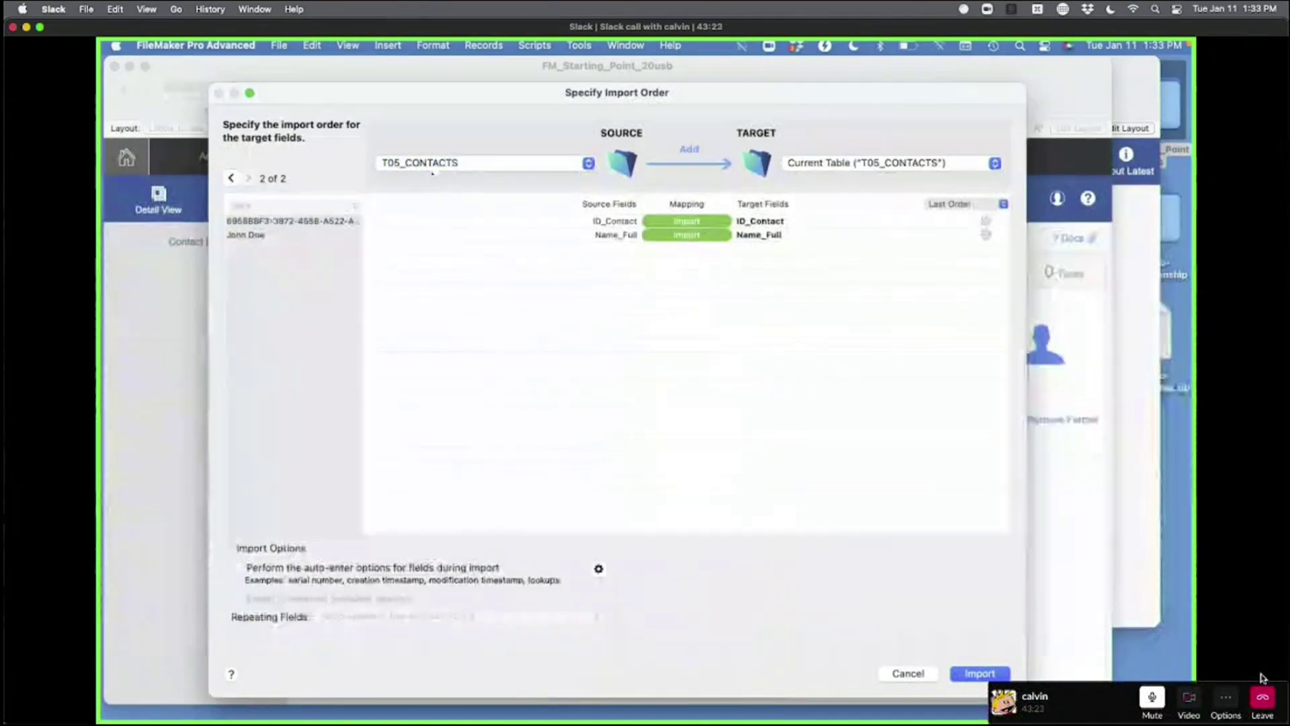
{"action": "left_click", "coordinate": [908, 674]}
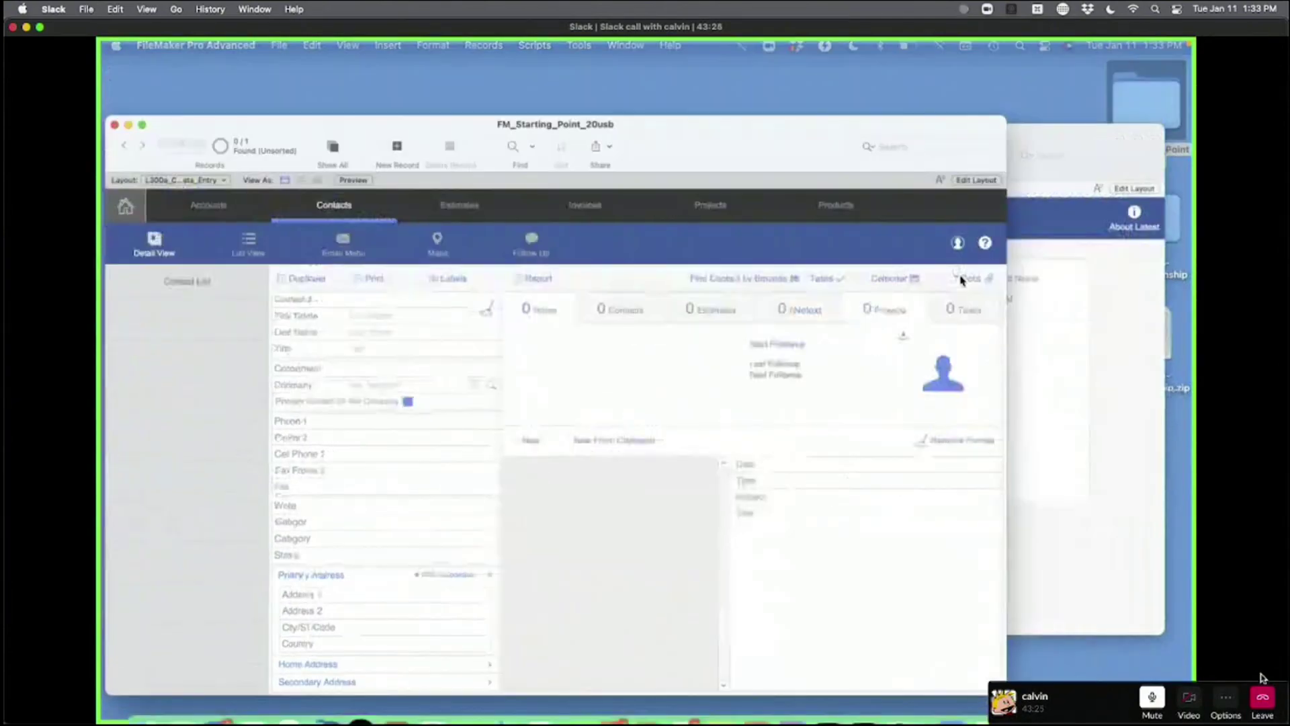
- Switch to the RCC Auto-Complete file, show all records on its T05_CONTACTS layout, and return to FM_Starting_Point_20usb
{"action": "key", "text": "ctrl+Up"}
{"action": "left_click", "coordinate": [936, 385]}
{"action": "left_click", "coordinate": [479, 129]}
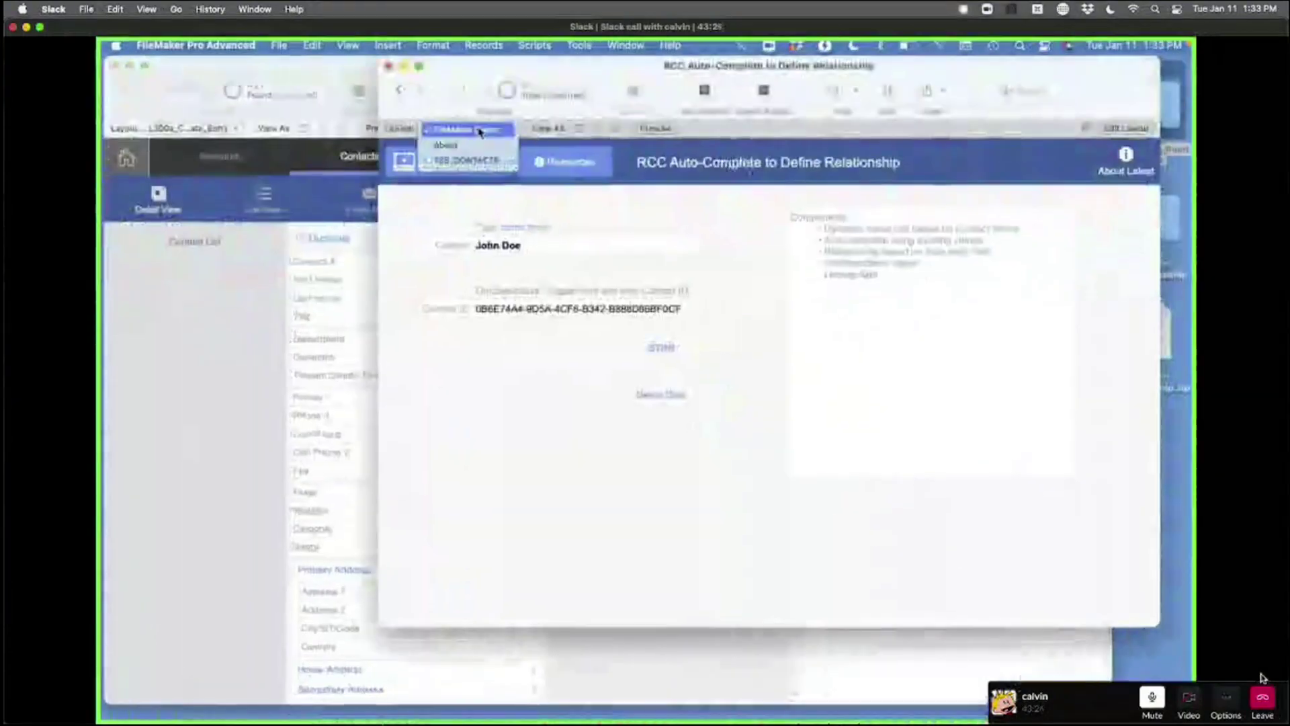
{"action": "left_click", "coordinate": [469, 160]}
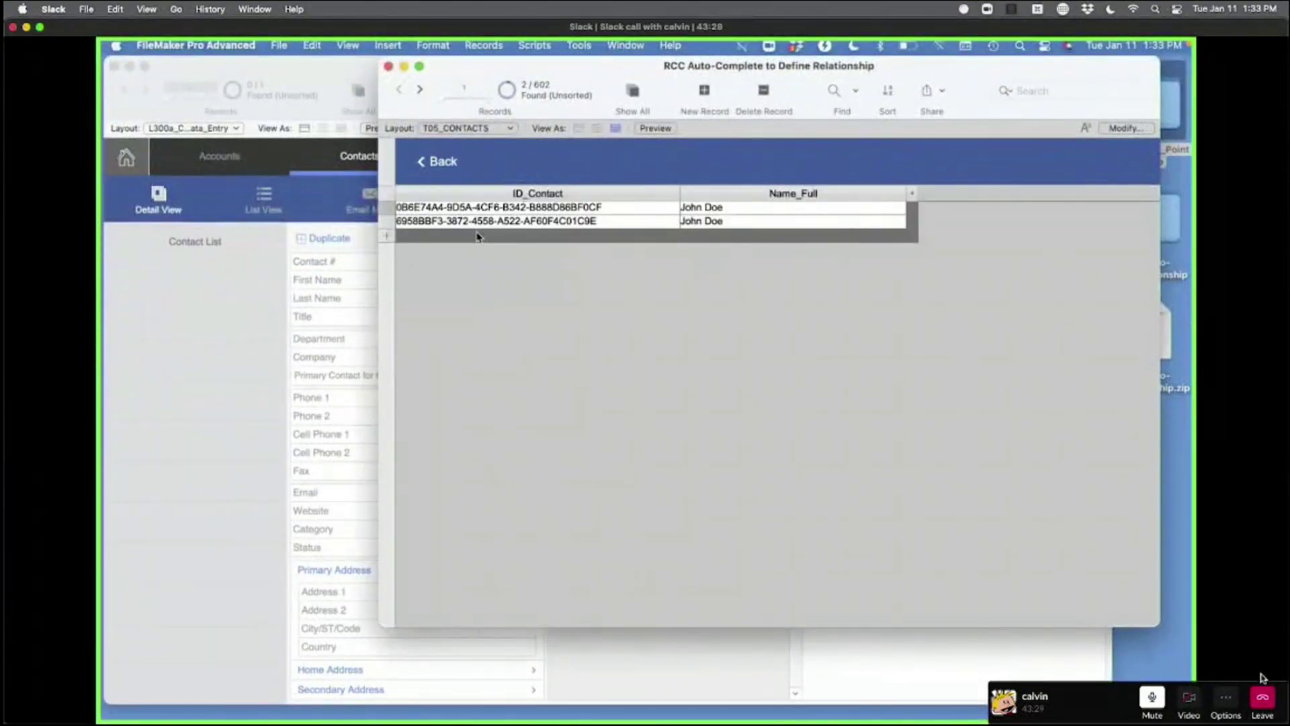
{"action": "key", "text": "super+j"}
{"action": "left_click", "coordinate": [208, 313]}
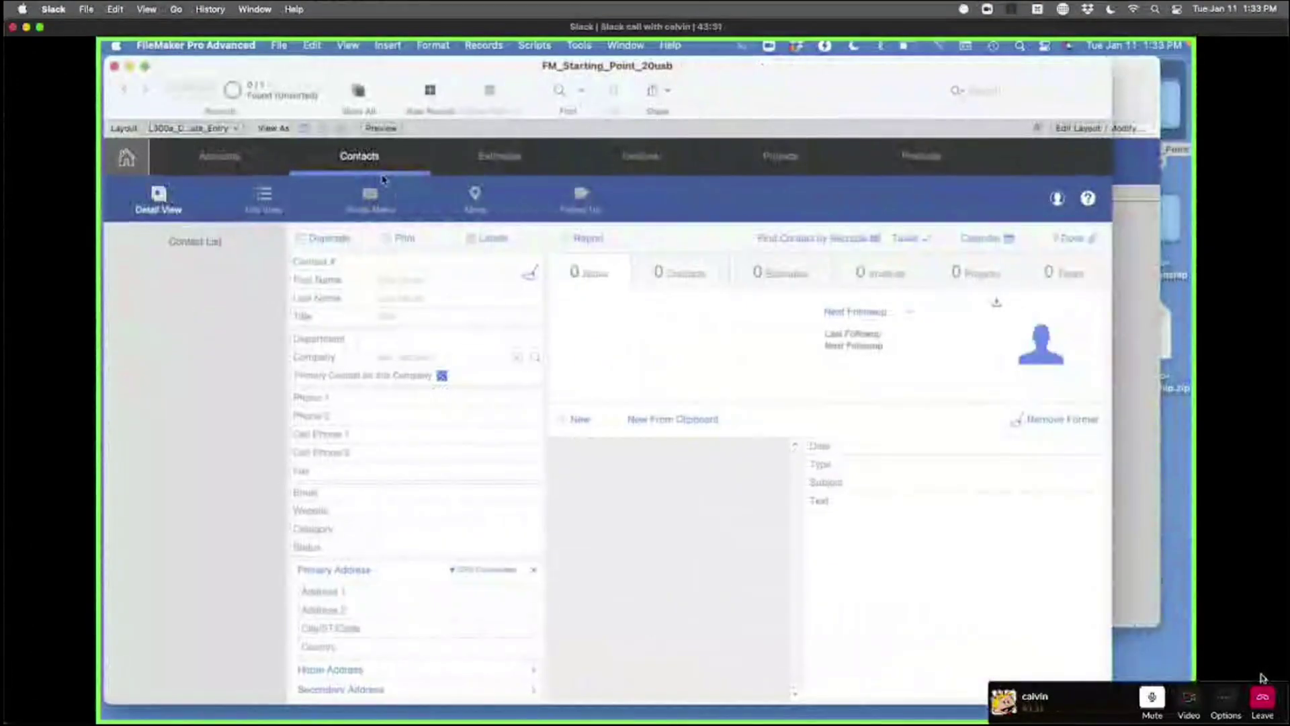
- Import the ID_Contact and Name_Full fields of all source contacts into T05_CONTACTS and dismiss the import summary
{"action": "left_click", "coordinate": [279, 45]}
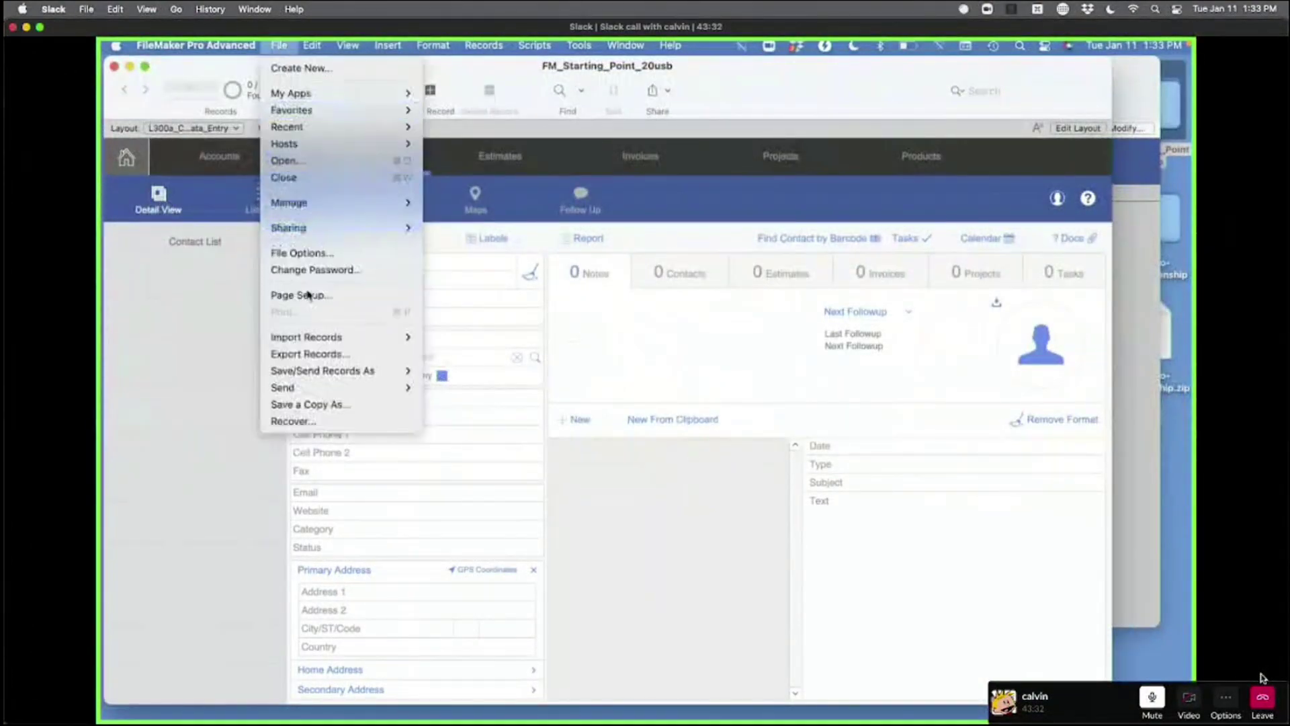
{"action": "mouse_move", "coordinate": [306, 337]}
{"action": "left_click", "coordinate": [437, 337]}
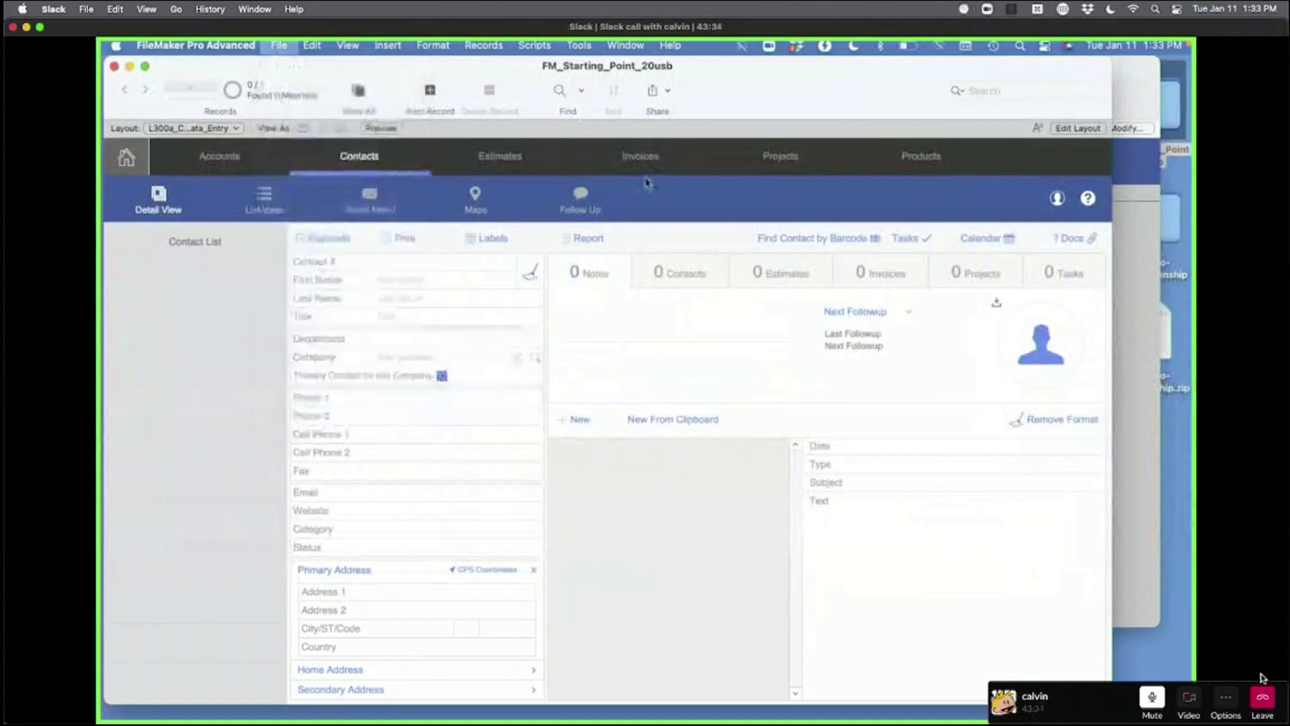
{"action": "double_click", "coordinate": [584, 159]}
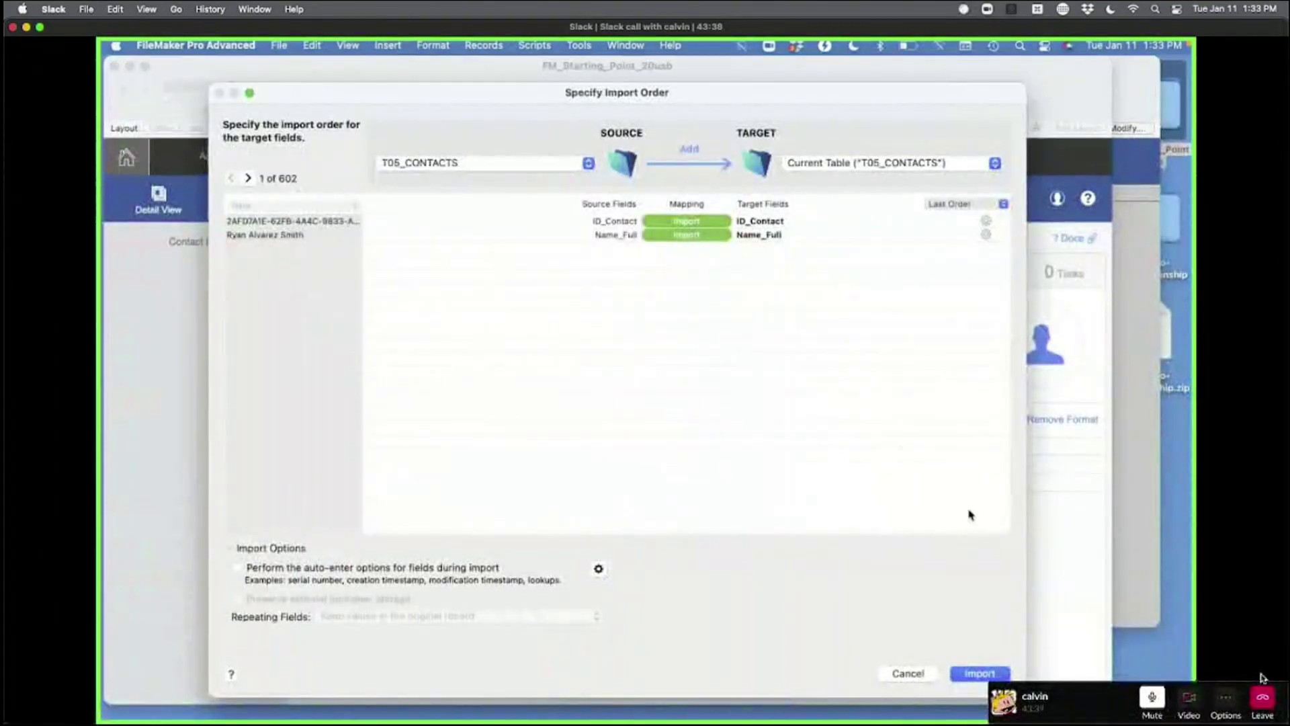
{"action": "left_click", "coordinate": [979, 673]}
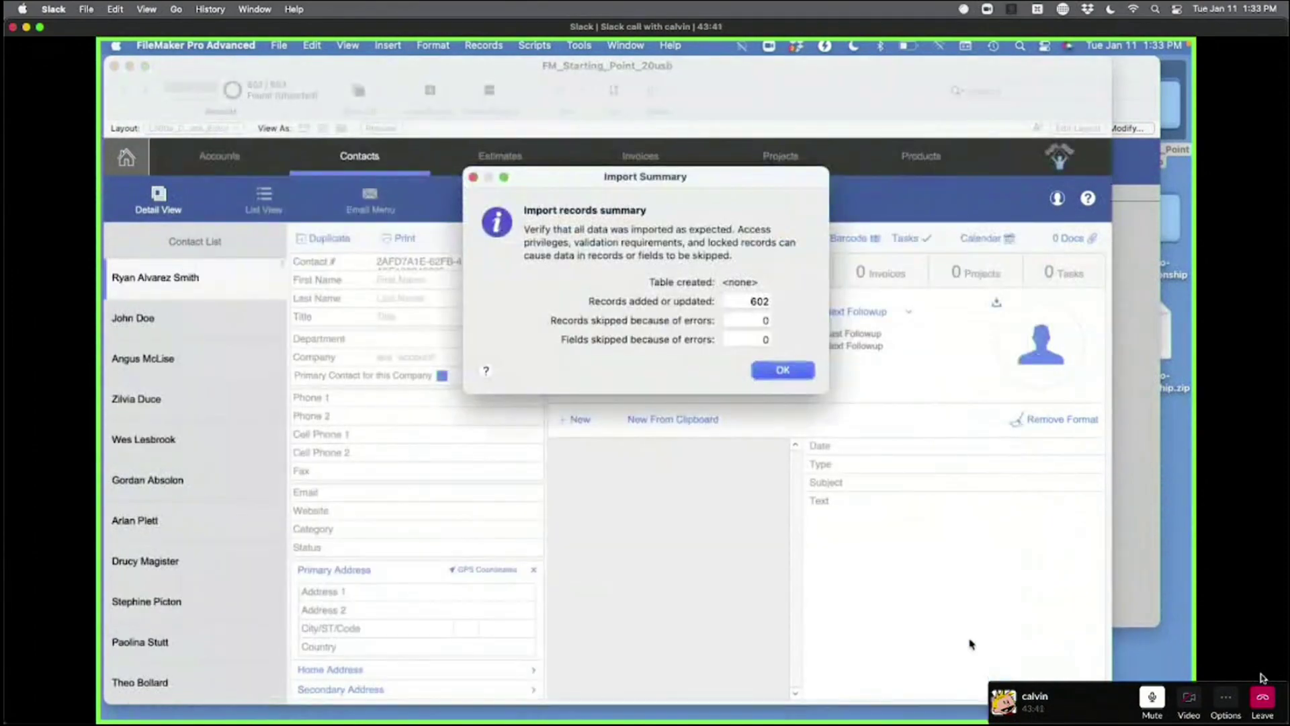
{"action": "left_click", "coordinate": [783, 370]}
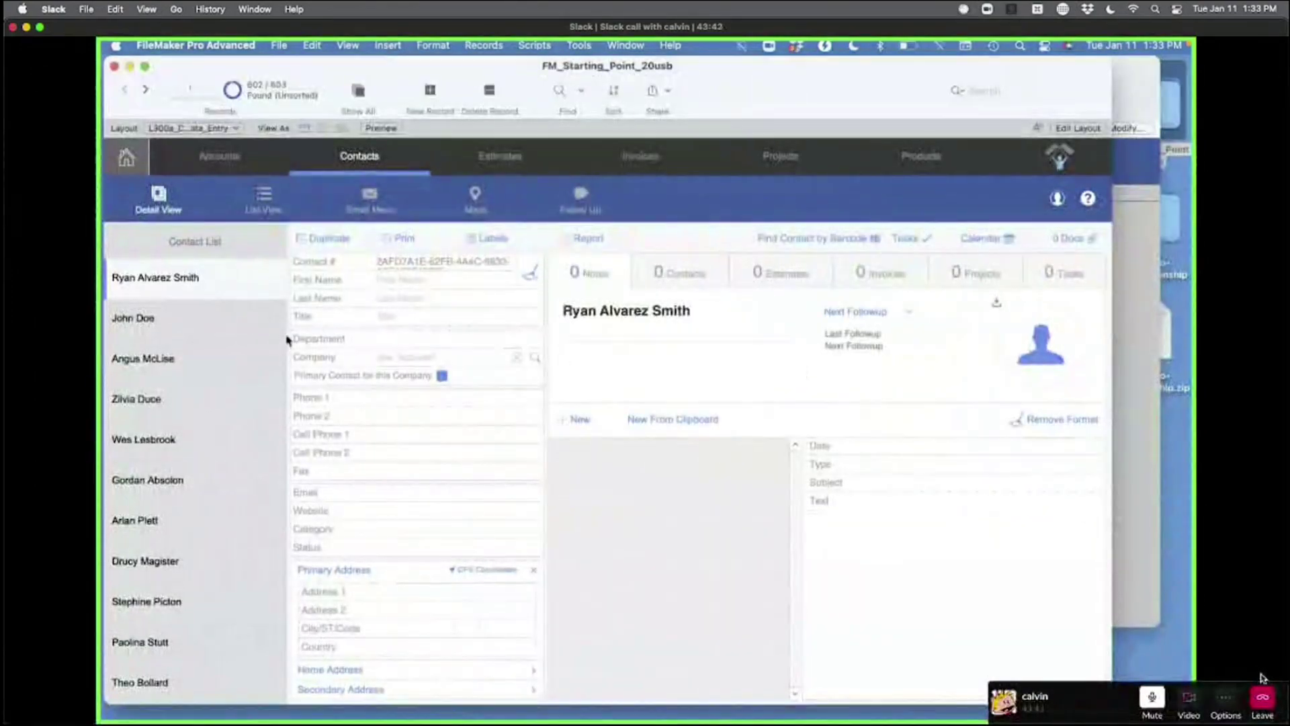
- Browse the imported records in the contact list and open one of them to check its name
{"action": "left_click", "coordinate": [248, 359]}
{"action": "scroll", "coordinate": [248, 356], "scroll_direction": "down", "scroll_amount": 5}
{"action": "scroll", "coordinate": [249, 357], "scroll_direction": "down", "scroll_amount": 3}
{"action": "left_click", "coordinate": [244, 373]}
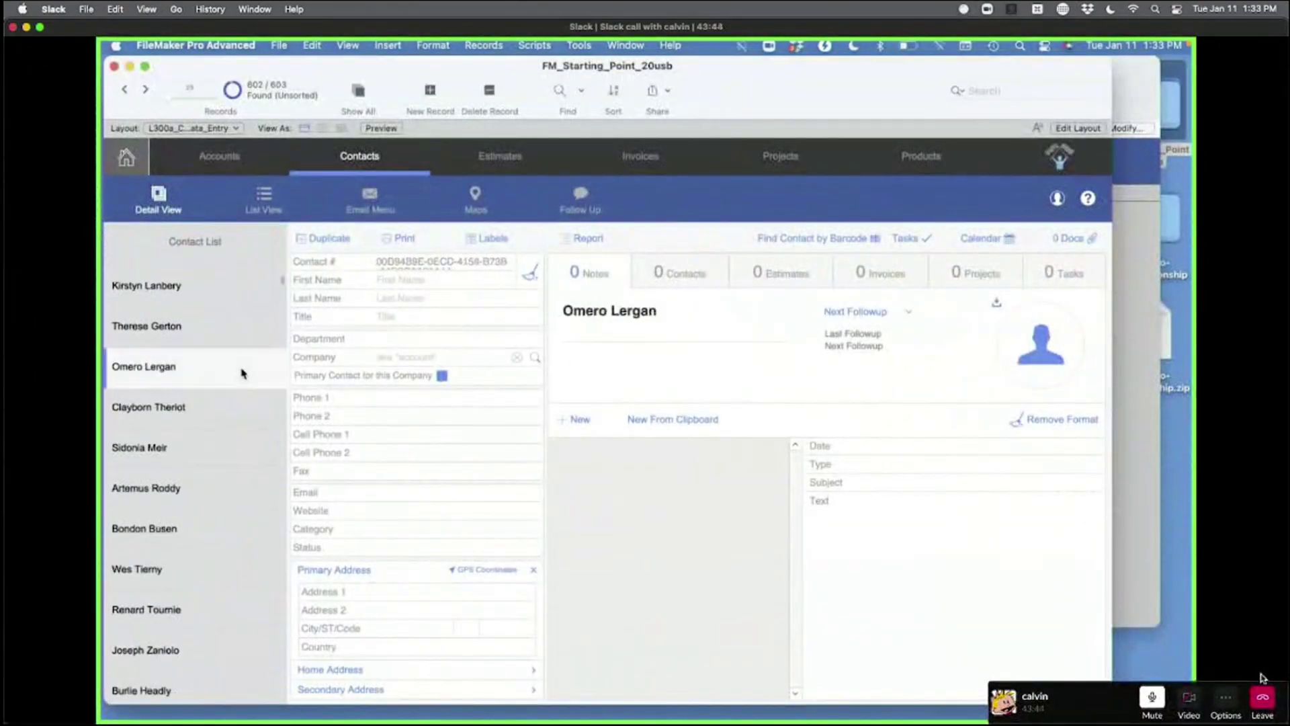
- Open the estimates, return the demo file to its FileMaker Demo layout, and come back to FM_Starting_Point_20usb
{"action": "left_click", "coordinate": [495, 155]}
{"action": "left_click", "coordinate": [1138, 323]}
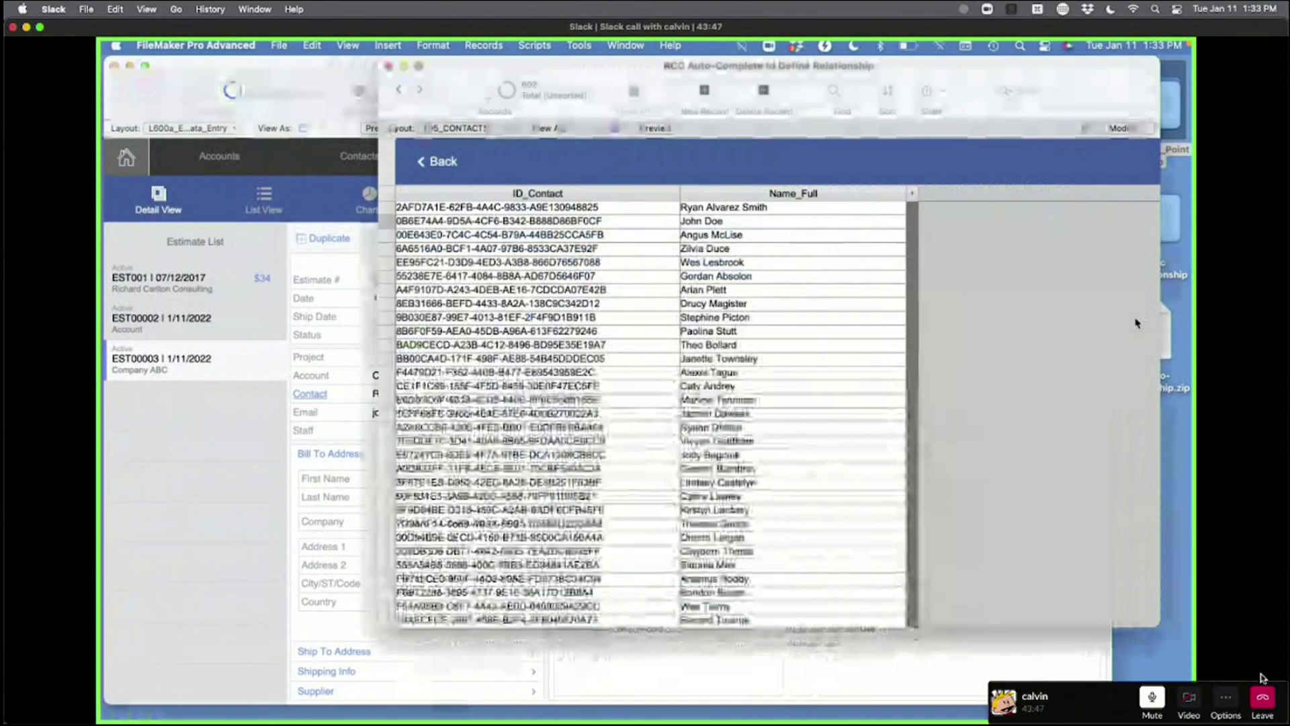
{"action": "left_click", "coordinate": [443, 161]}
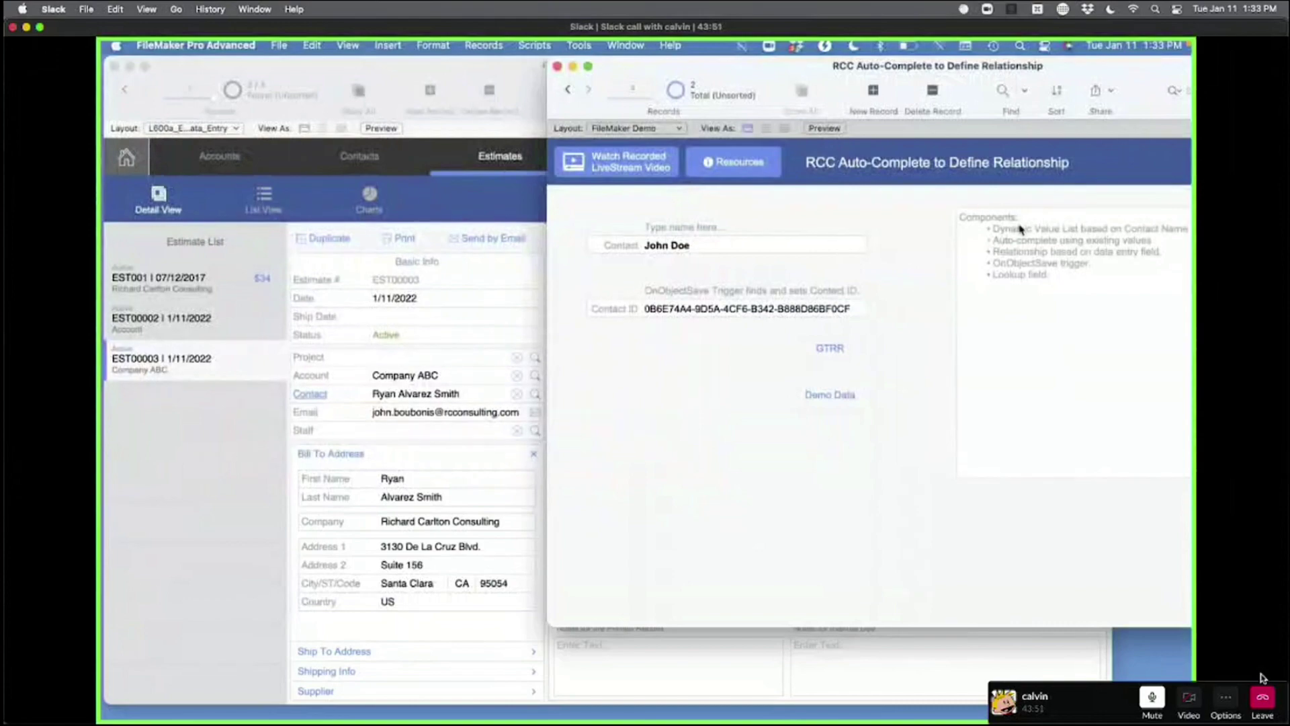
{"action": "left_click", "coordinate": [532, 216]}
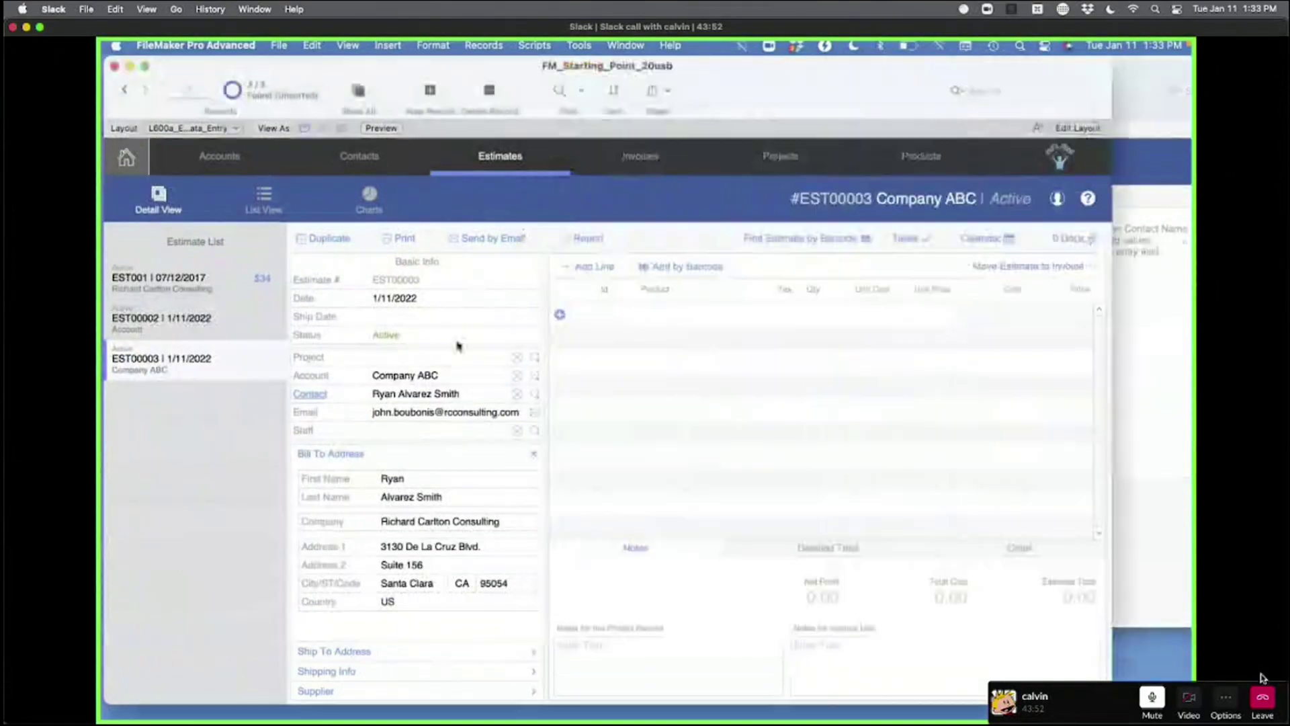
- Edit the estimate layout, make the Contact_Name field a drop-down list, and open the value list manager from its settings
{"action": "key", "text": "super+l"}
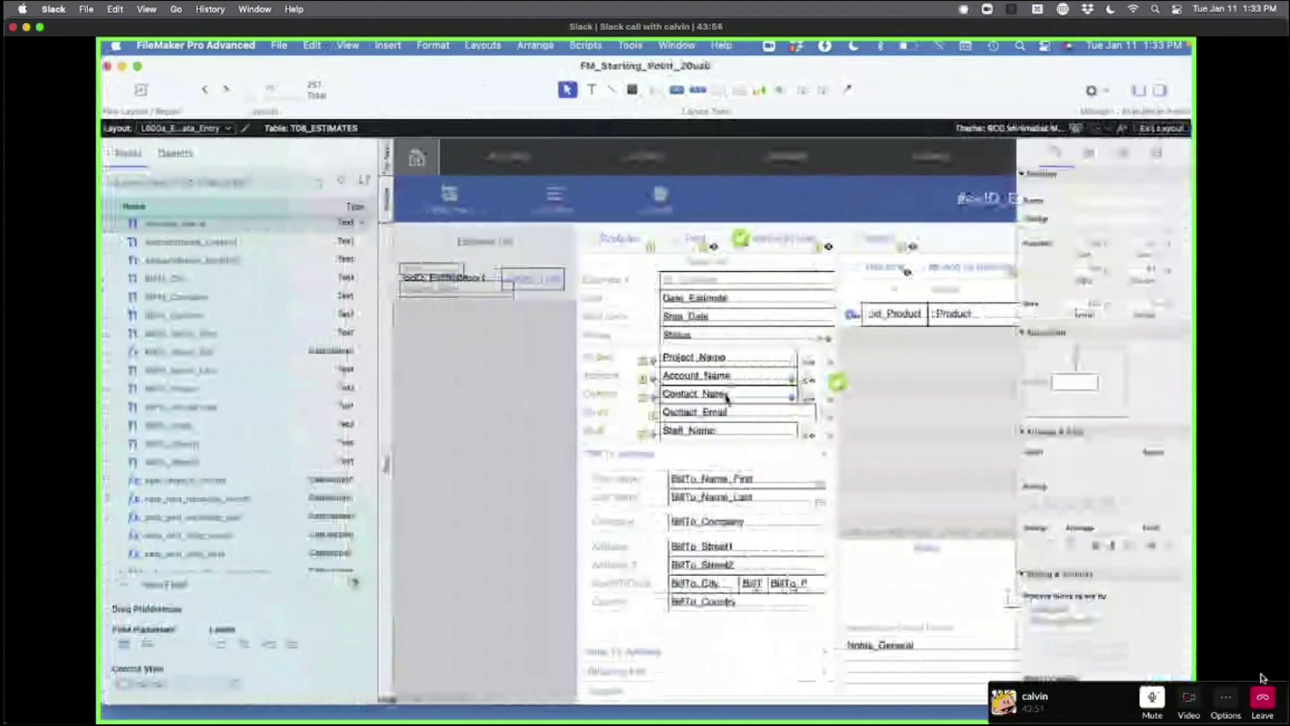
{"action": "left_click", "coordinate": [727, 397]}
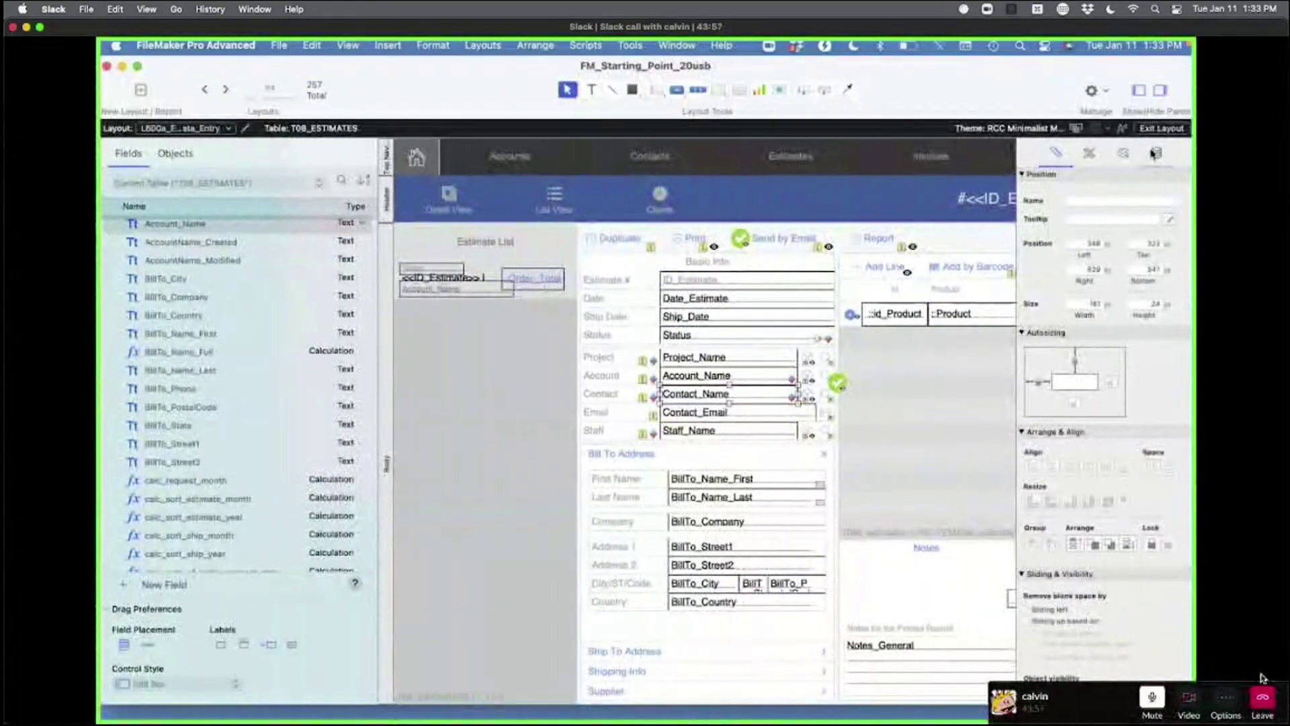
{"action": "left_click", "coordinate": [1155, 153]}
{"action": "left_click", "coordinate": [1152, 282]}
{"action": "left_click", "coordinate": [1121, 295]}
{"action": "left_click", "coordinate": [1121, 308]}
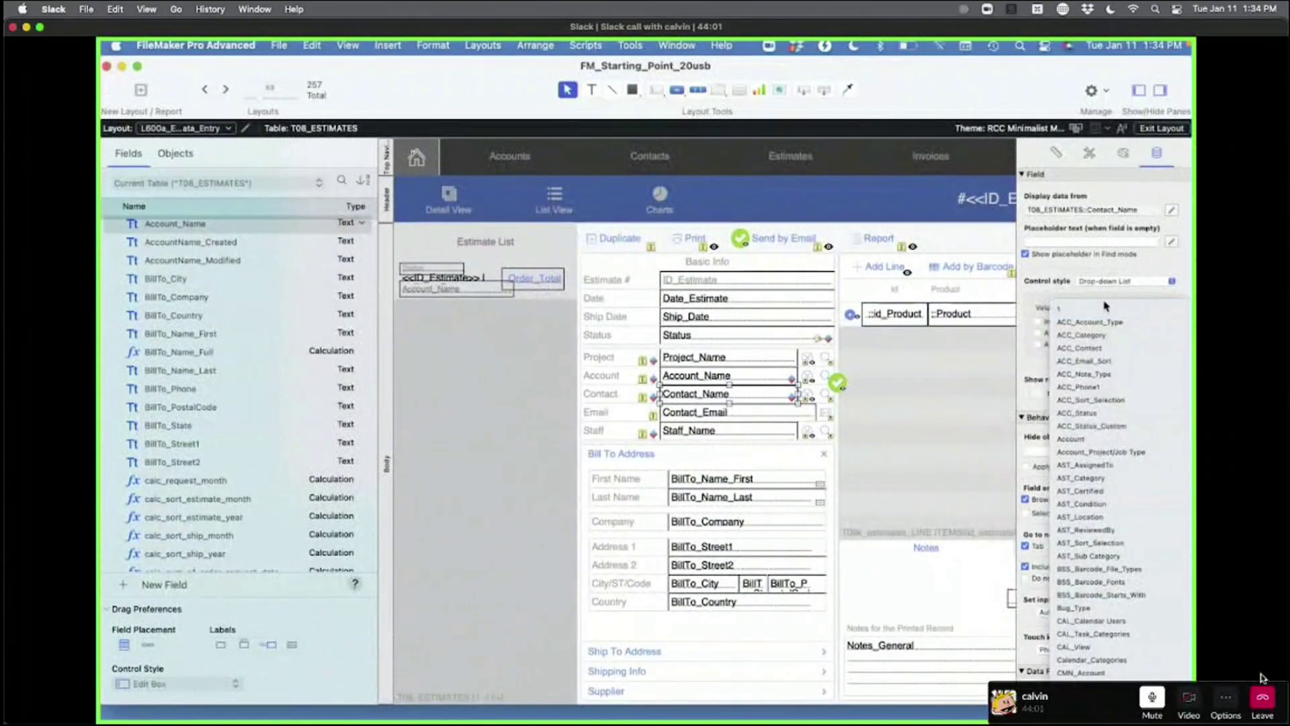
{"action": "left_click", "coordinate": [1153, 296]}
{"action": "left_click", "coordinate": [1167, 309]}
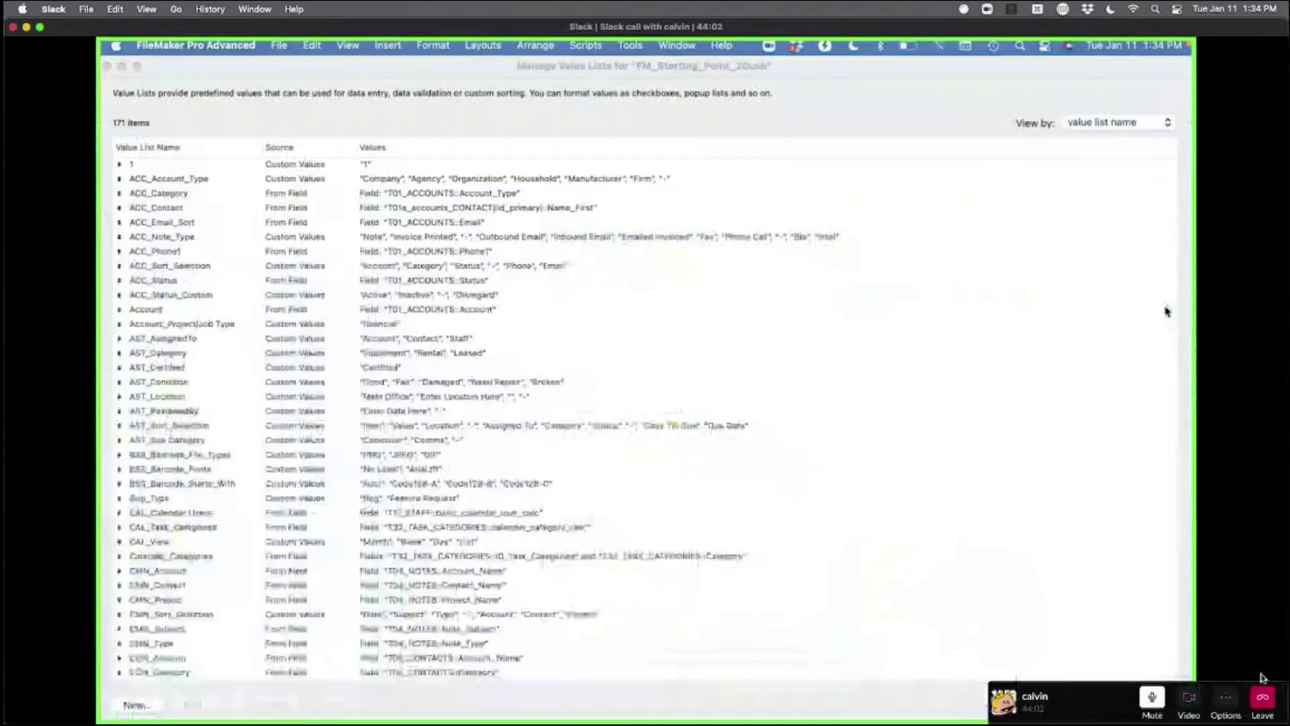
- Create a new value list named CON_Name_Full_Dynamic
{"action": "scroll", "coordinate": [217, 548], "scroll_direction": "down", "scroll_amount": 3}
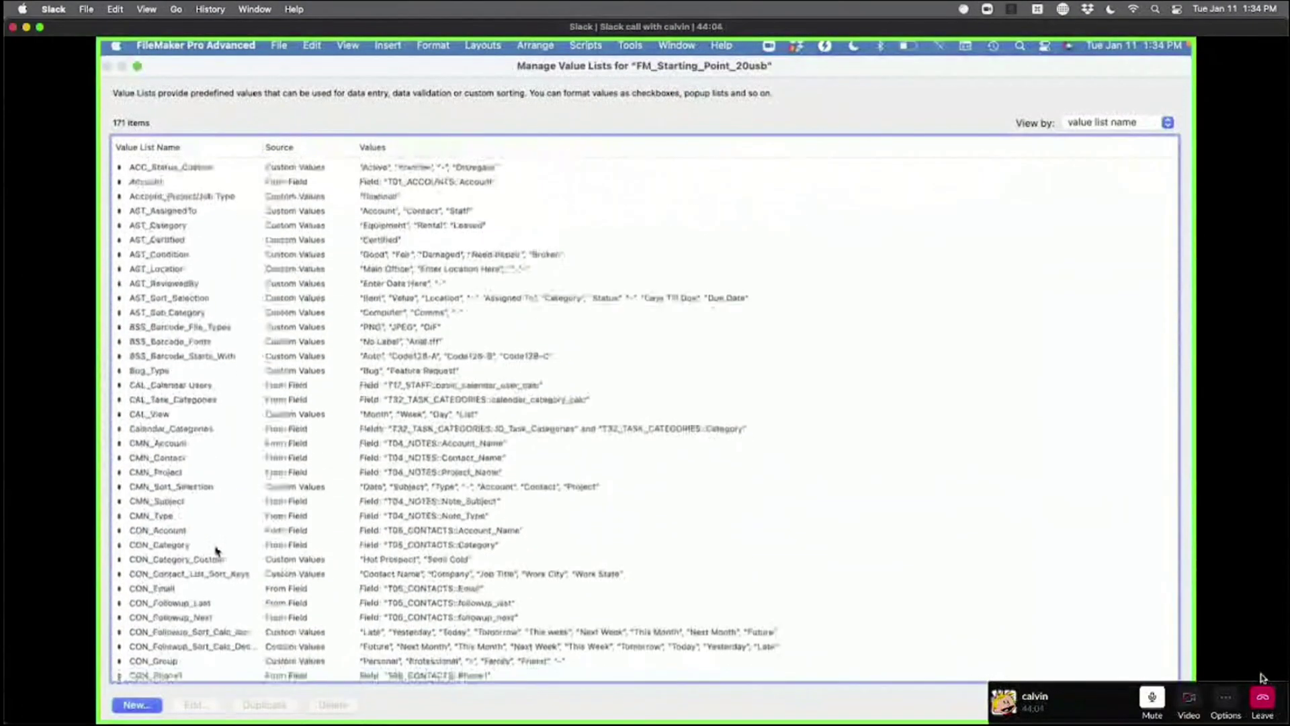
{"action": "scroll", "coordinate": [172, 553], "scroll_direction": "down", "scroll_amount": 2}
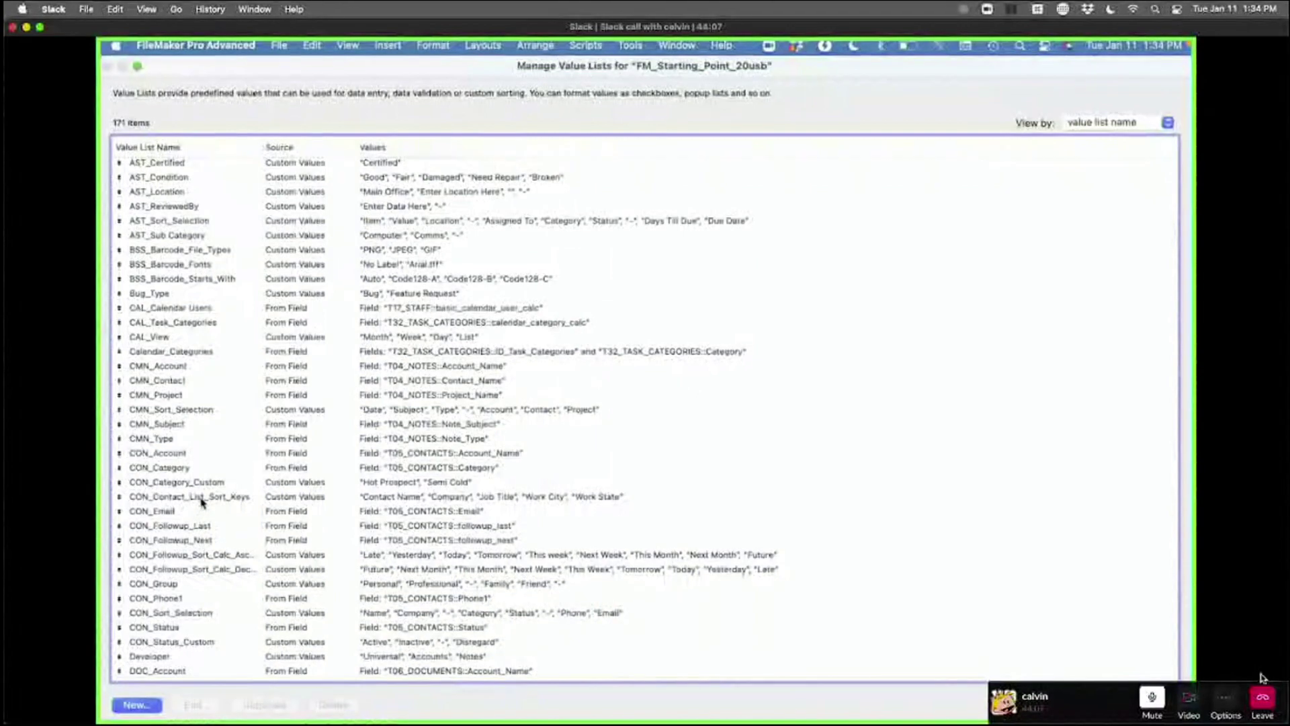
{"action": "scroll", "coordinate": [201, 502], "scroll_direction": "down", "scroll_amount": 2}
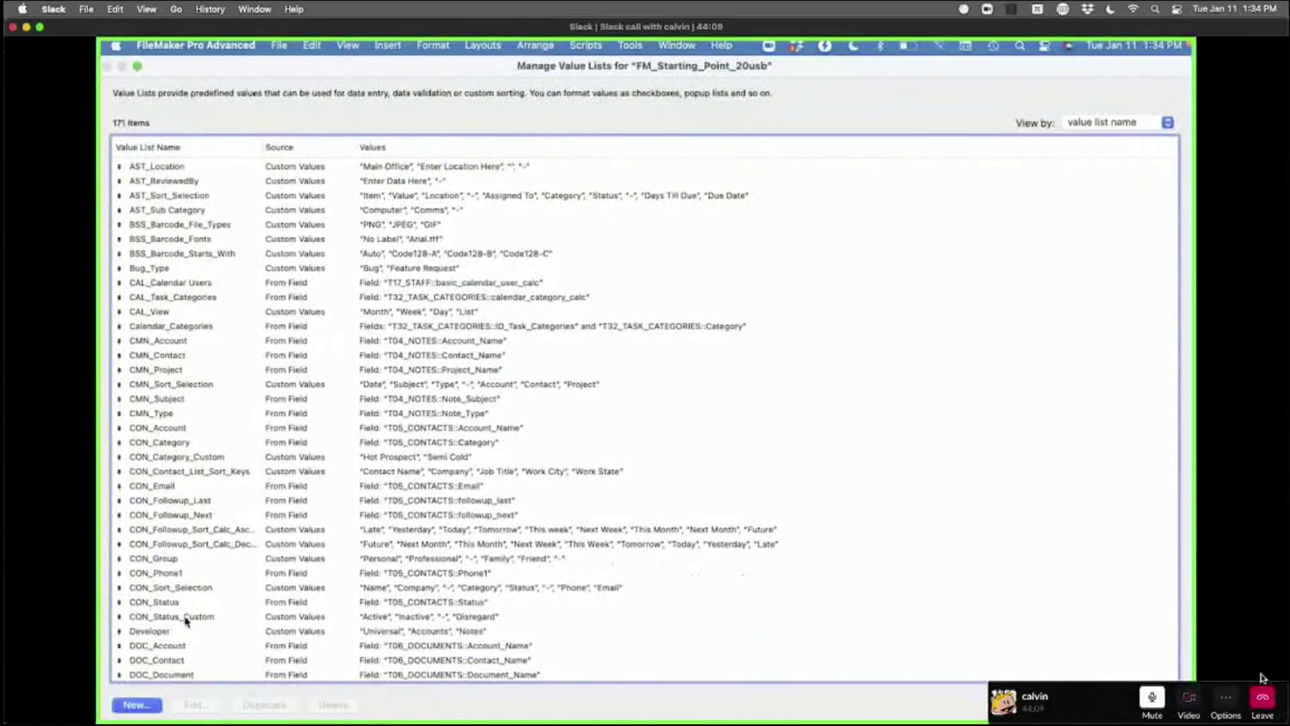
{"action": "left_click", "coordinate": [136, 705]}
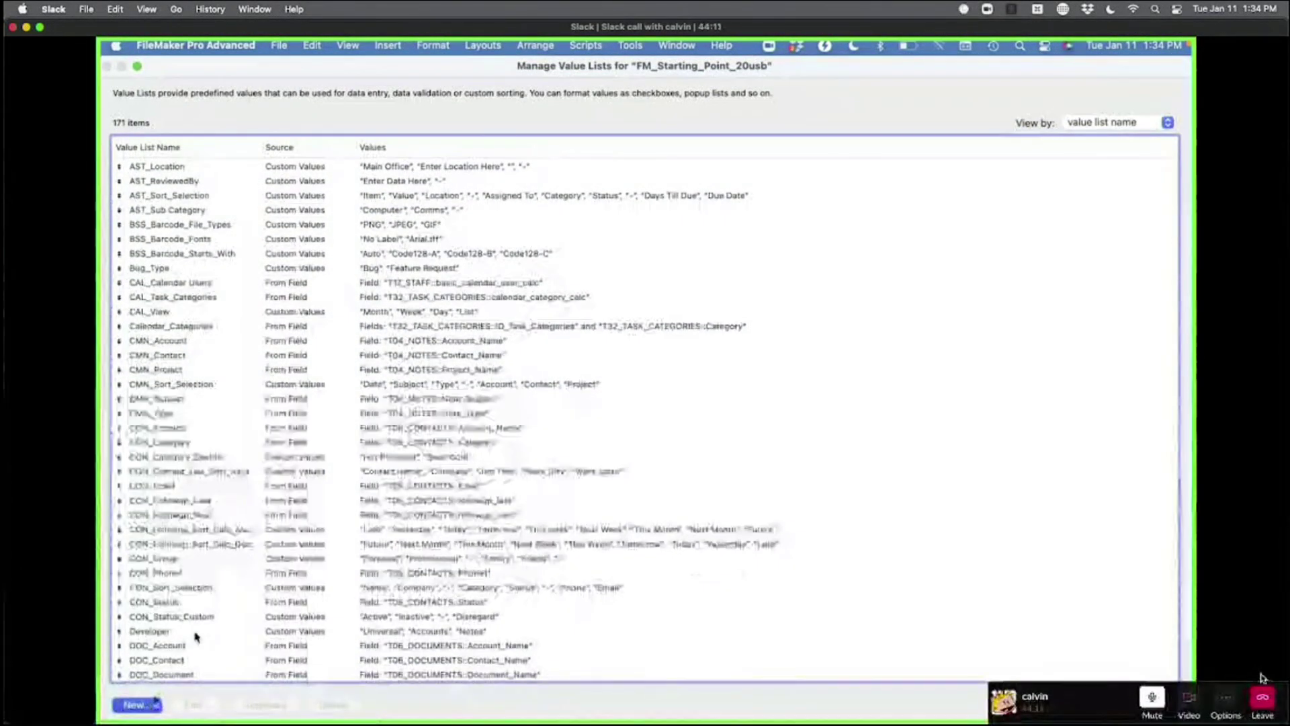
{"action": "type", "text": "CON_Name_Full_Dynamic"}
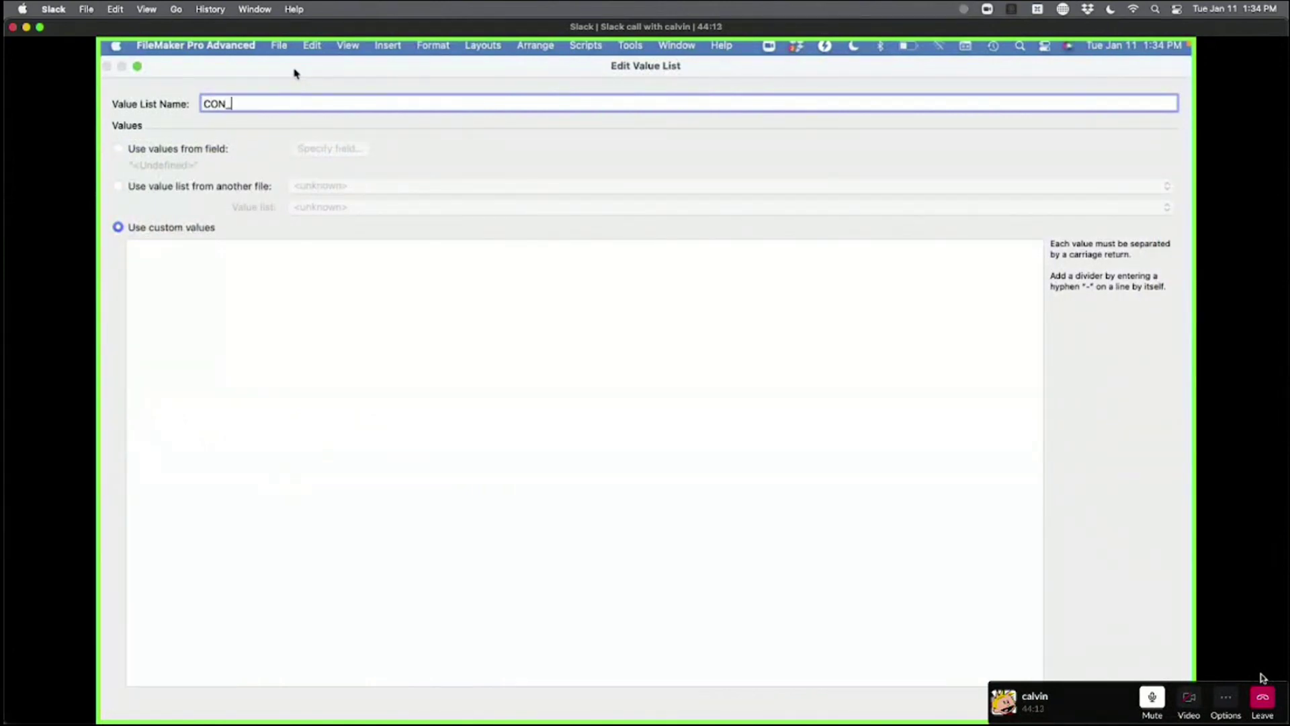
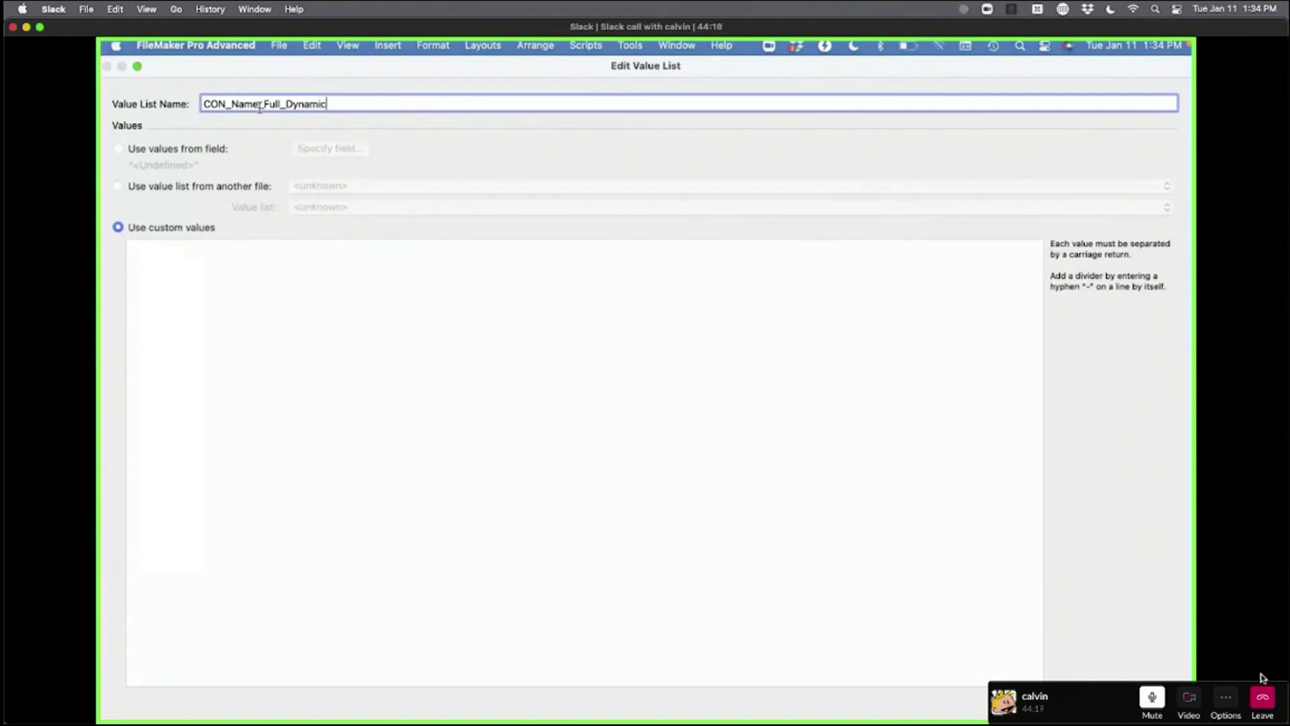
- Base the value list on all values of the Name_Full field in T05_CONTACTS and save it for the Contact_Name field
{"action": "left_click", "coordinate": [180, 149]}
{"action": "left_click", "coordinate": [257, 229]}
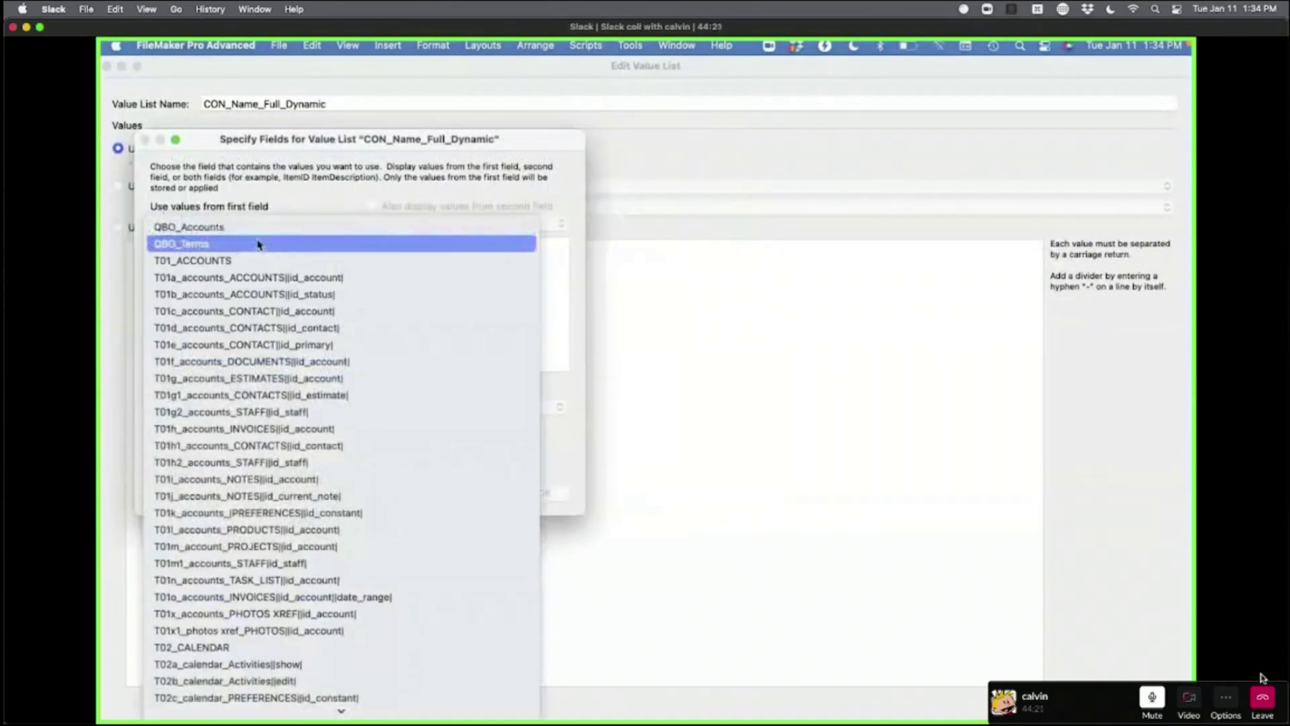
{"action": "type", "text": "t05"}
{"action": "key", "text": "Return"}
{"action": "left_click", "coordinate": [242, 272]}
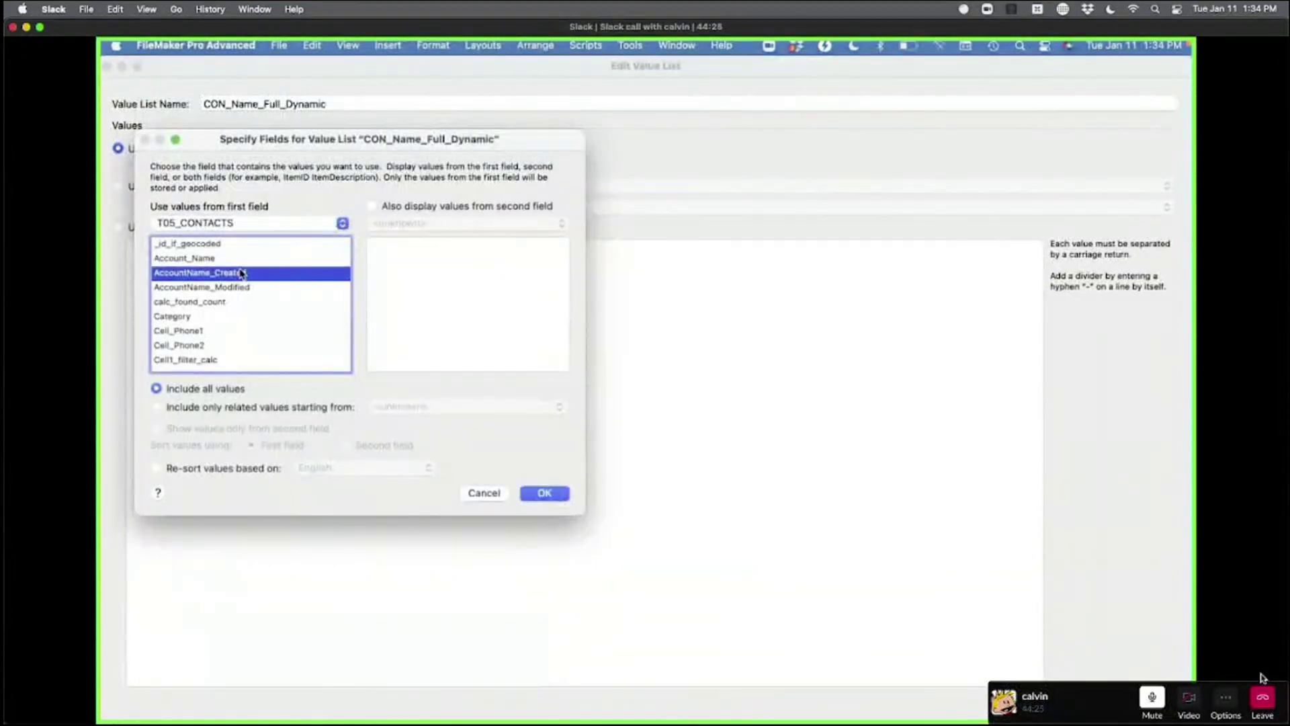
{"action": "type", "text": "name_full"}
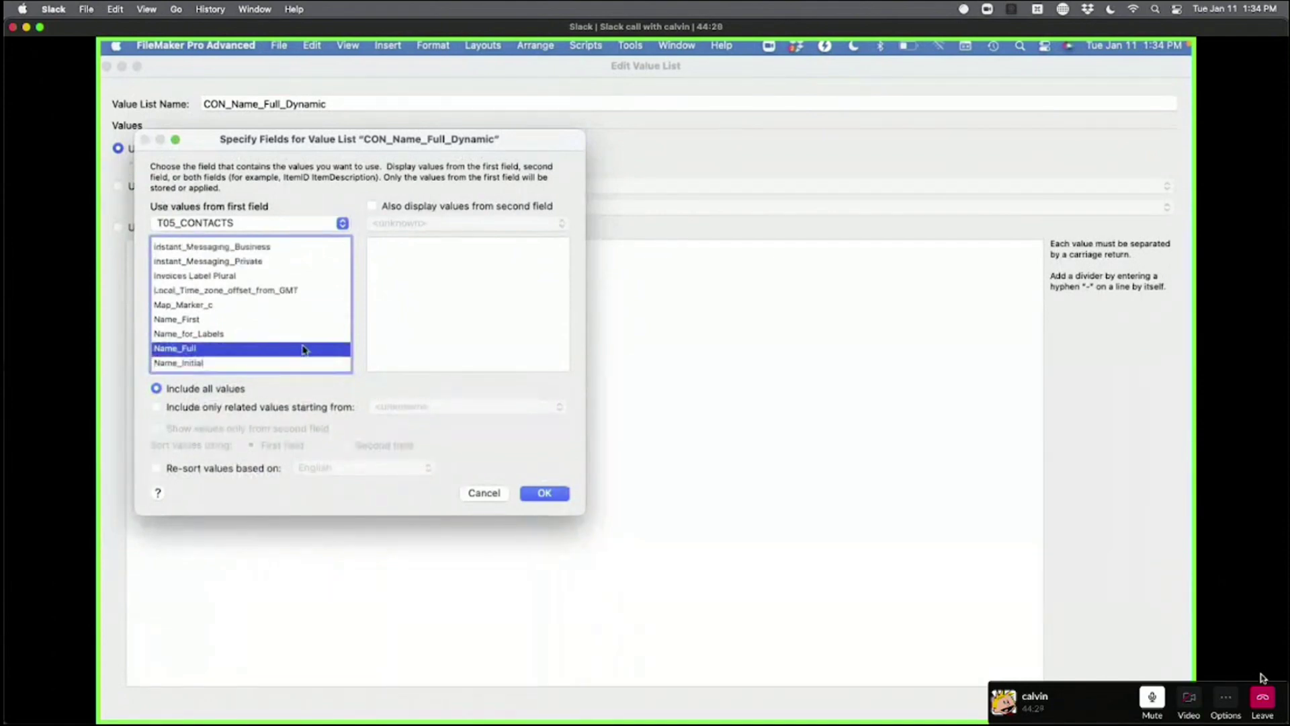
{"action": "left_click", "coordinate": [545, 493]}
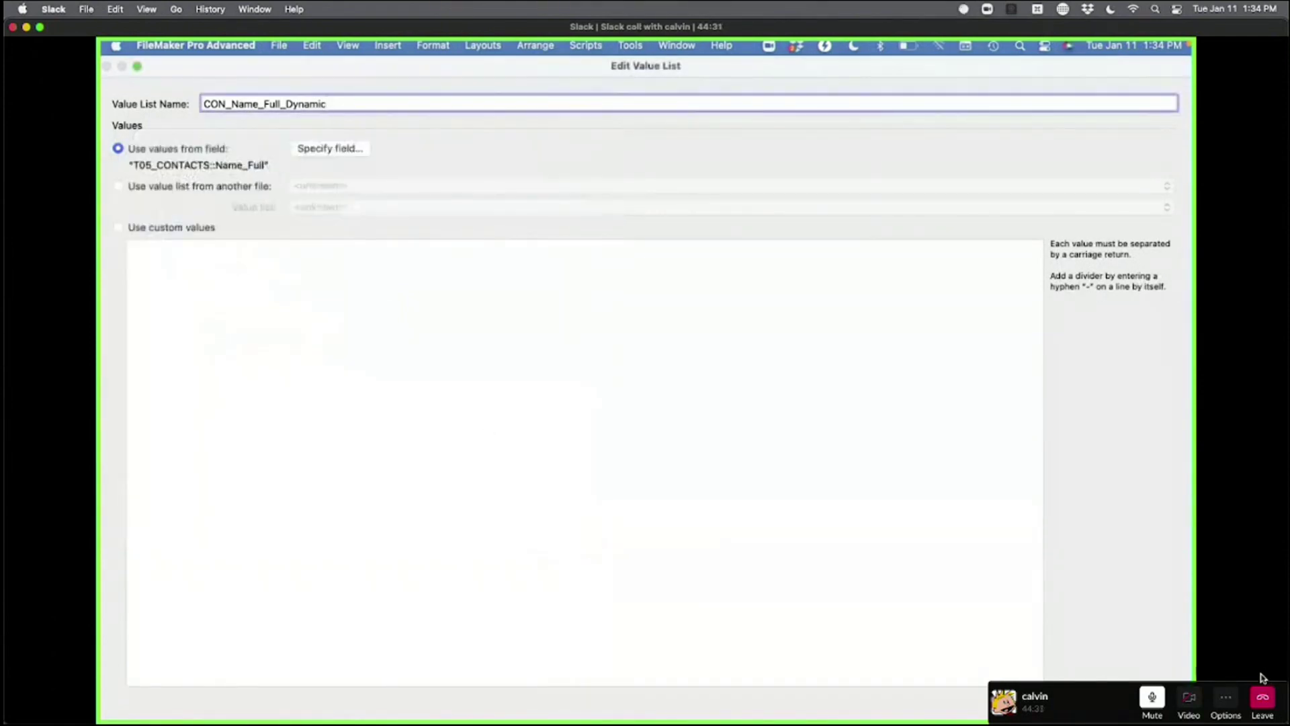
{"action": "key", "text": "Return"}
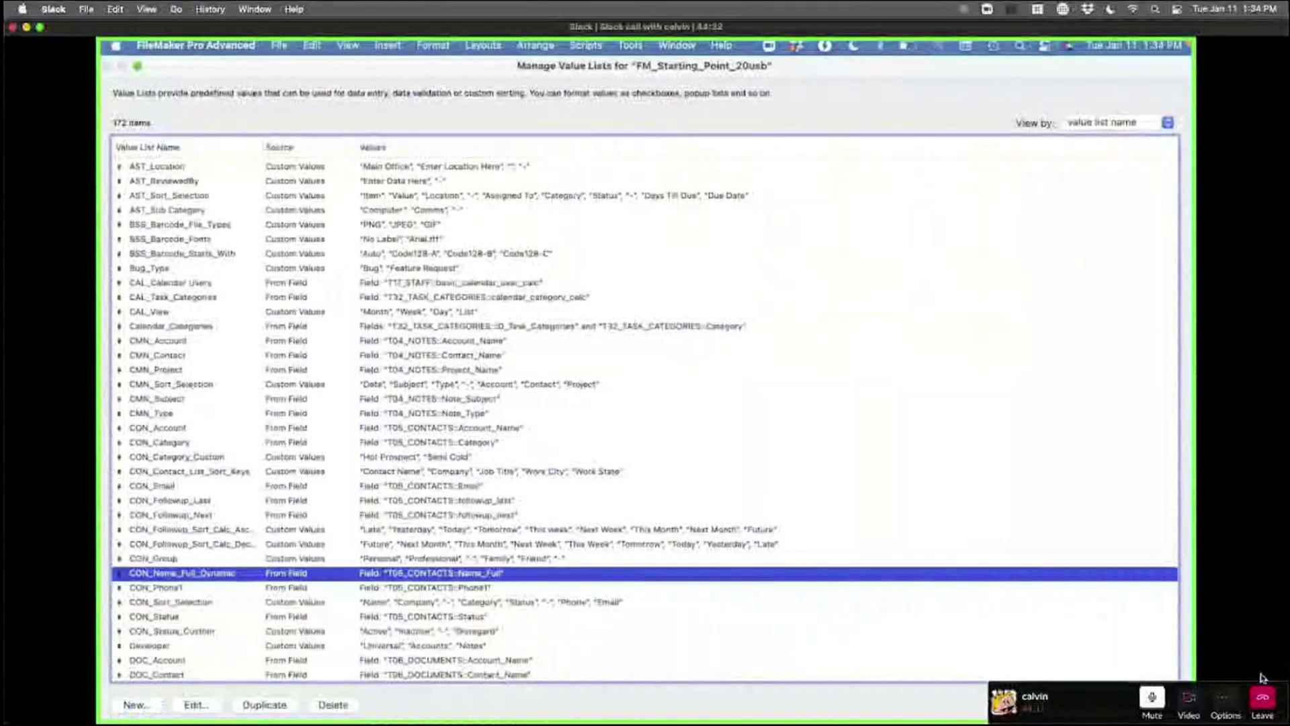
{"action": "key", "text": "Return"}
- Return to browsing the estimate, look through the Contact field's drop-down names, and leave the field
{"action": "key", "text": "super+b"}
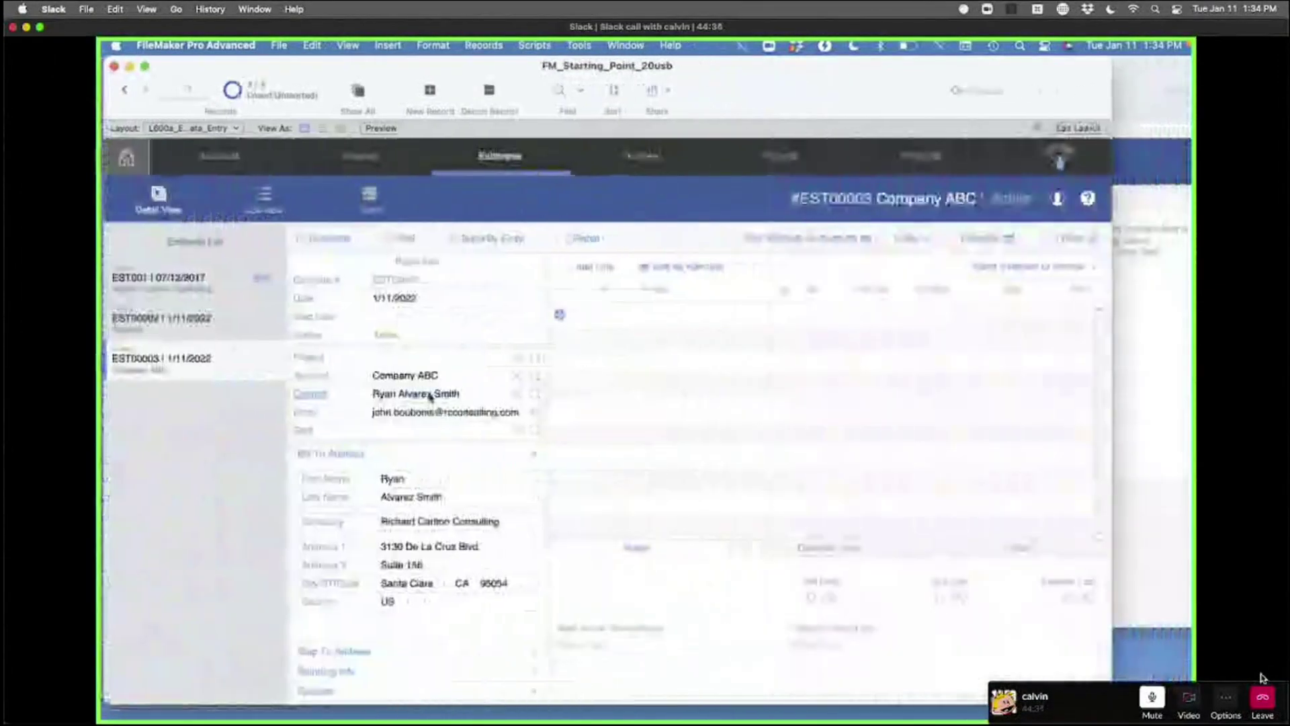
{"action": "left_click", "coordinate": [430, 396]}
{"action": "scroll", "coordinate": [437, 489], "scroll_direction": "down", "scroll_amount": 10}
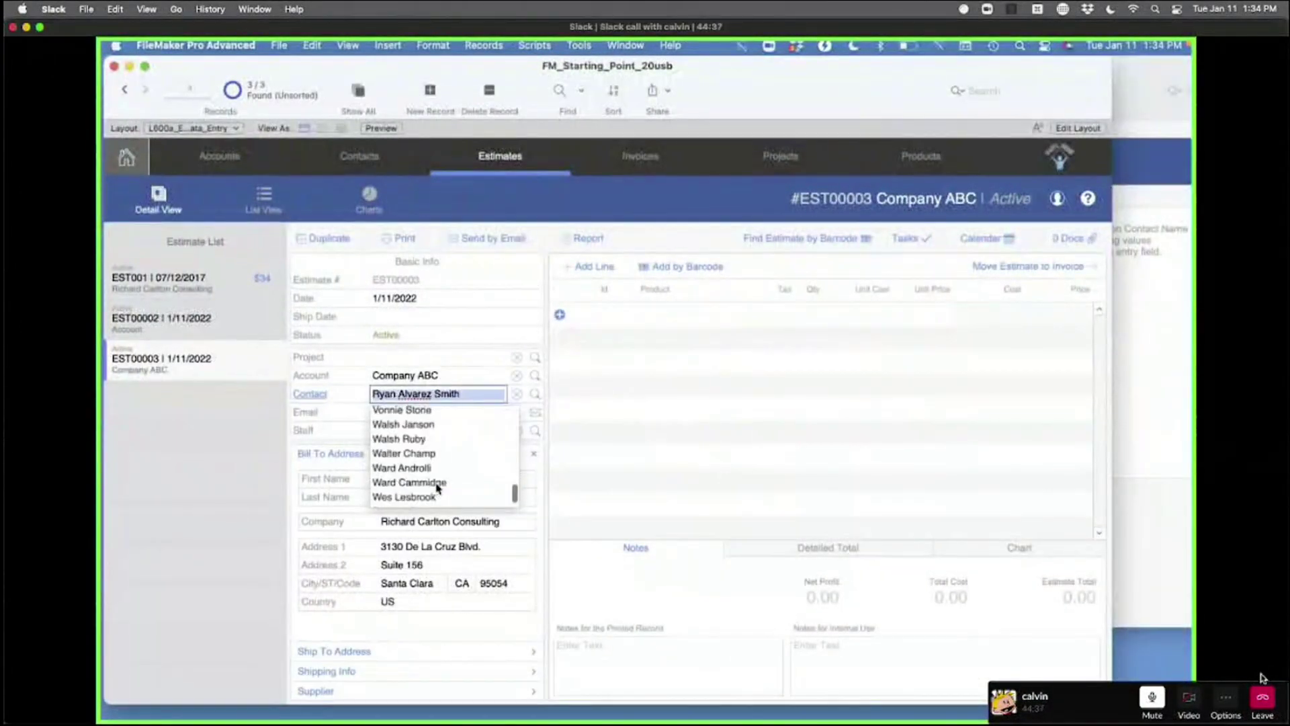
{"action": "scroll", "coordinate": [437, 489], "scroll_direction": "up", "scroll_amount": 10}
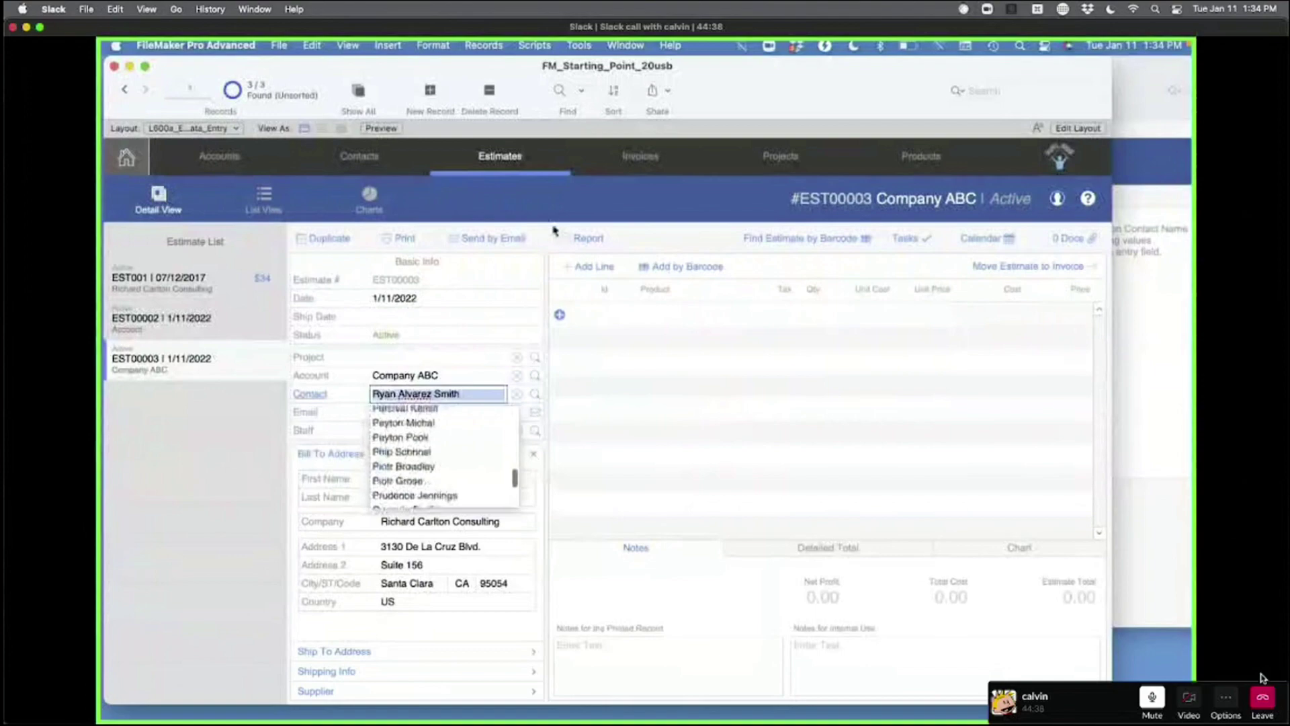
{"action": "left_click", "coordinate": [605, 215]}
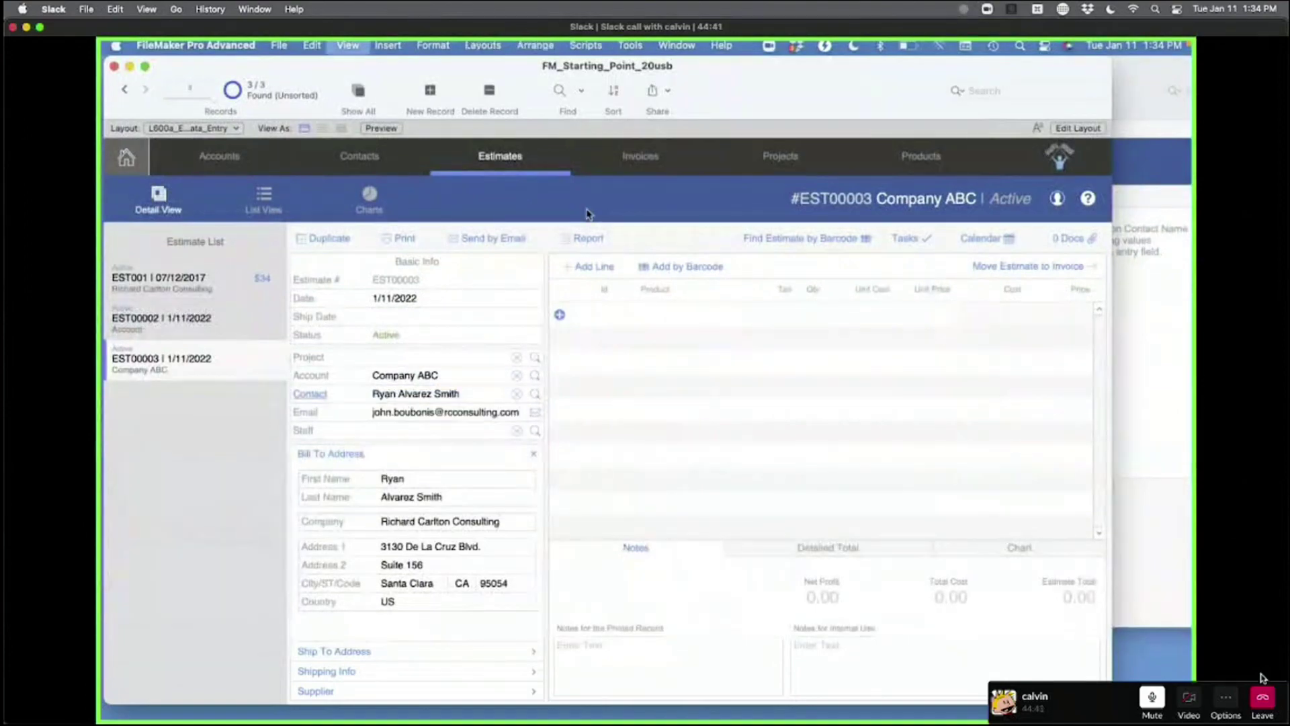
- Return to editing the estimate layout and check the Contact_Name field's auto-complete setup against the components listed in the RCC Auto-Complete demo file
{"action": "key", "text": "super+l"}
{"action": "key", "text": "ctrl+Up"}
{"action": "left_click", "coordinate": [479, 457]}
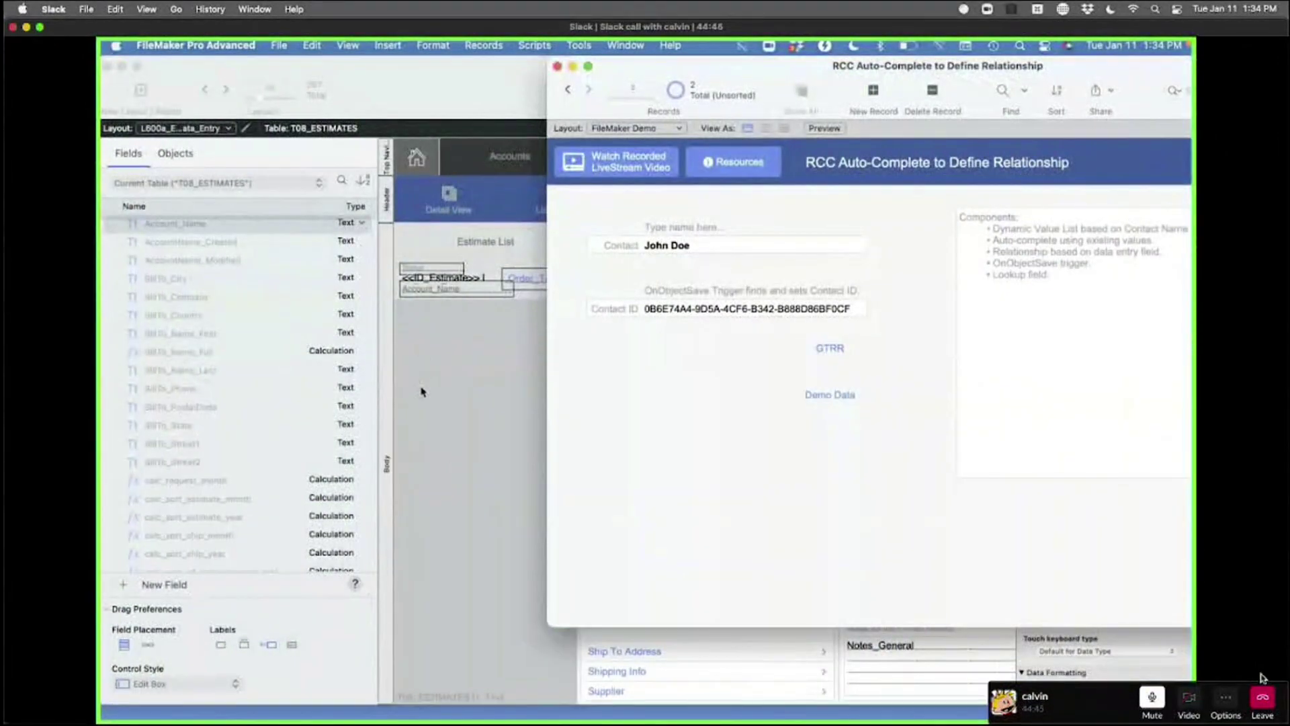
{"action": "left_click", "coordinate": [421, 391]}
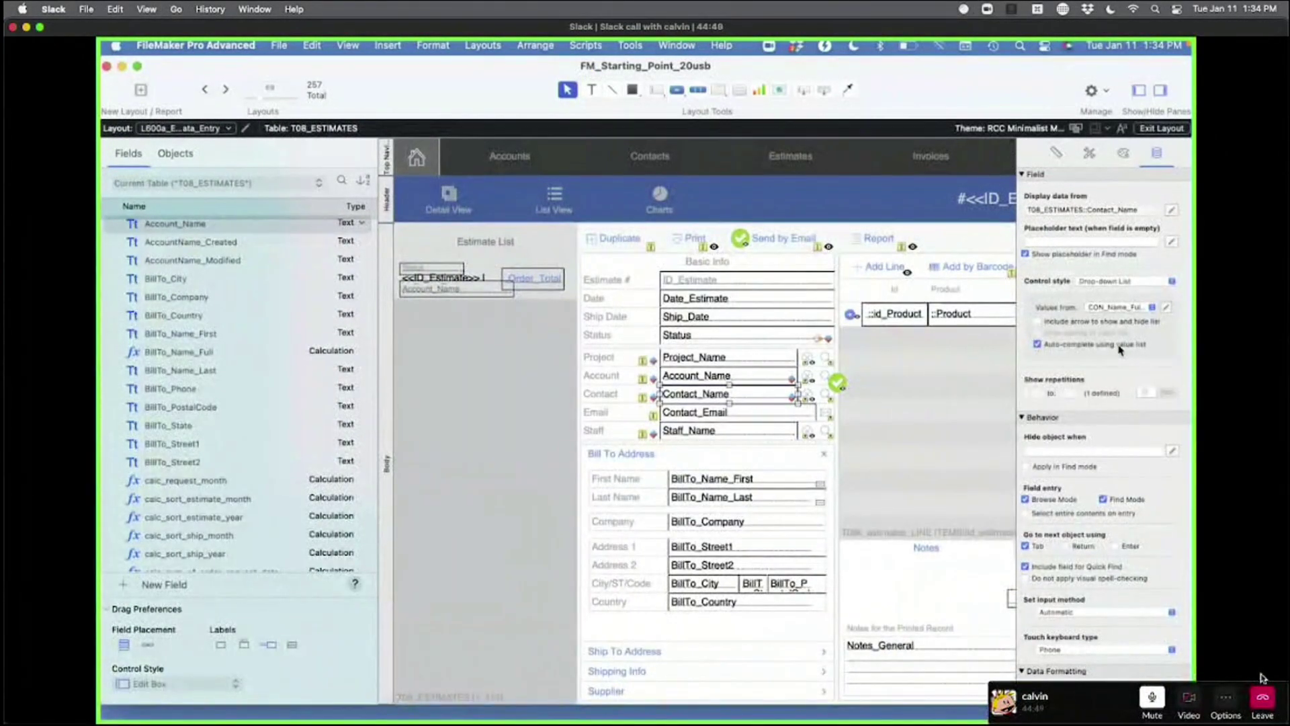
{"action": "key", "text": "ctrl+Up"}
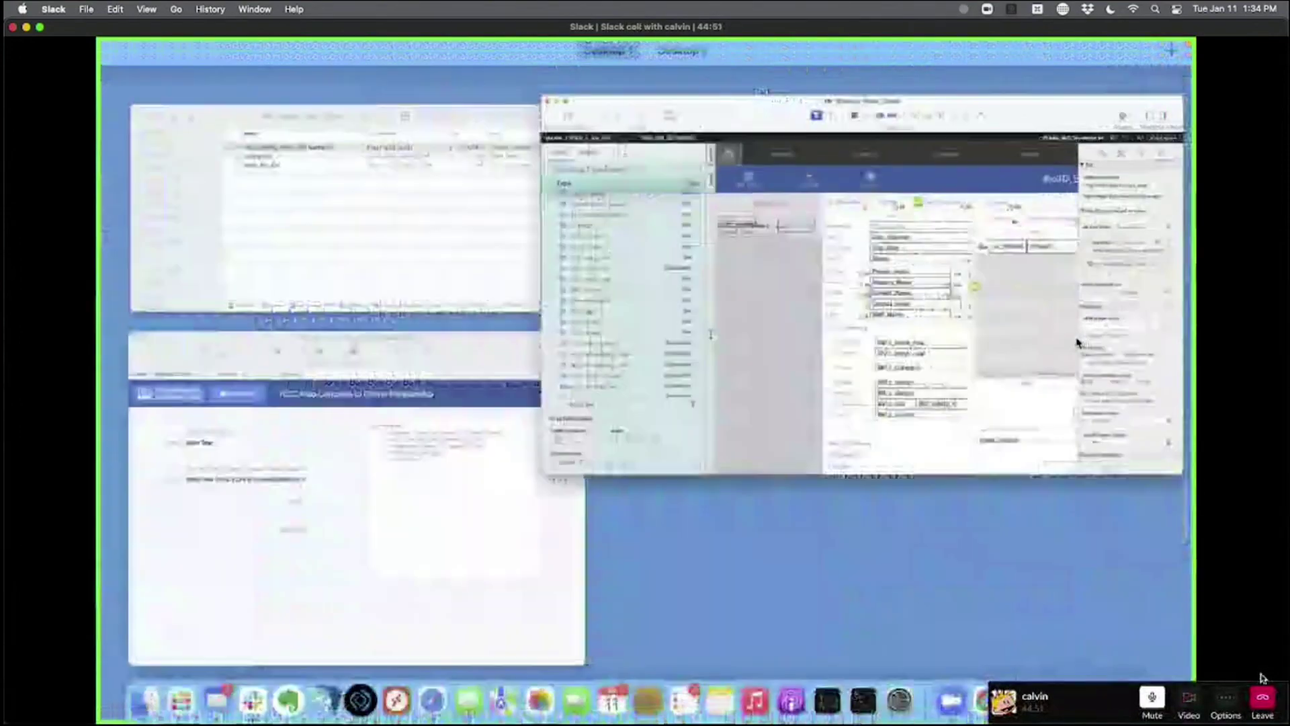
{"action": "left_click", "coordinate": [945, 272]}
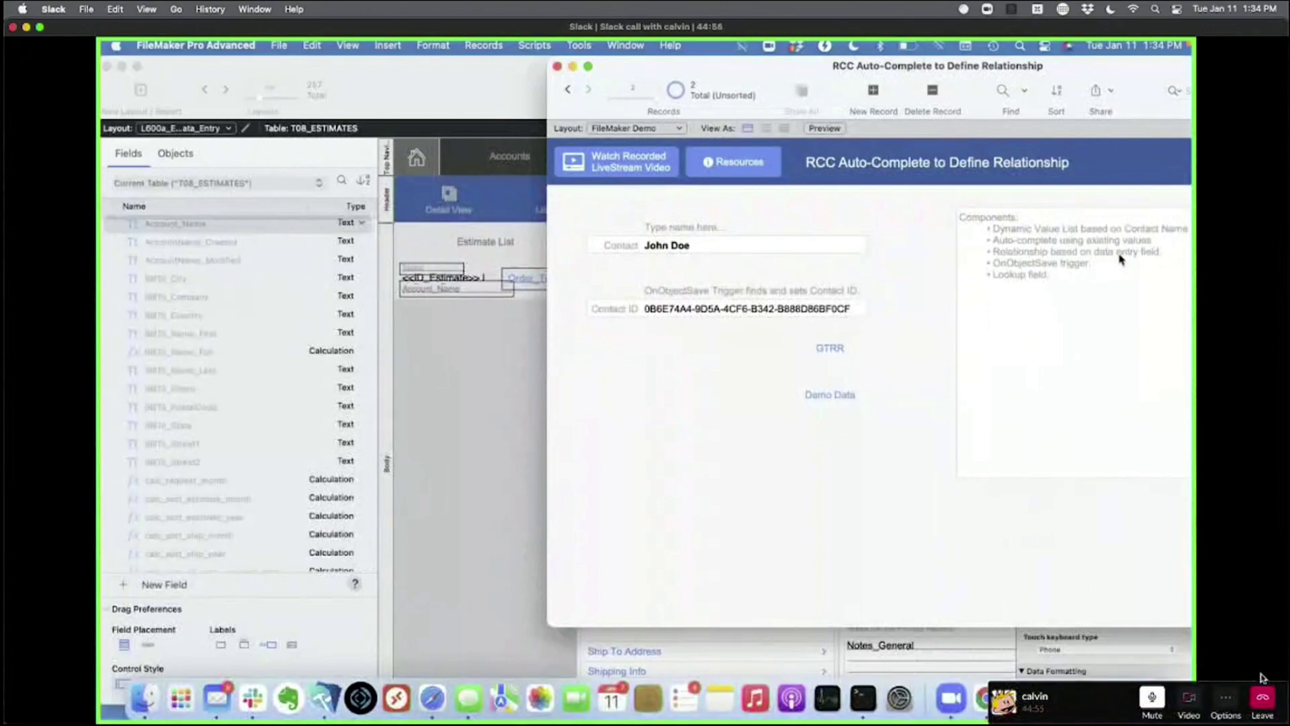
{"action": "left_click", "coordinate": [523, 335]}
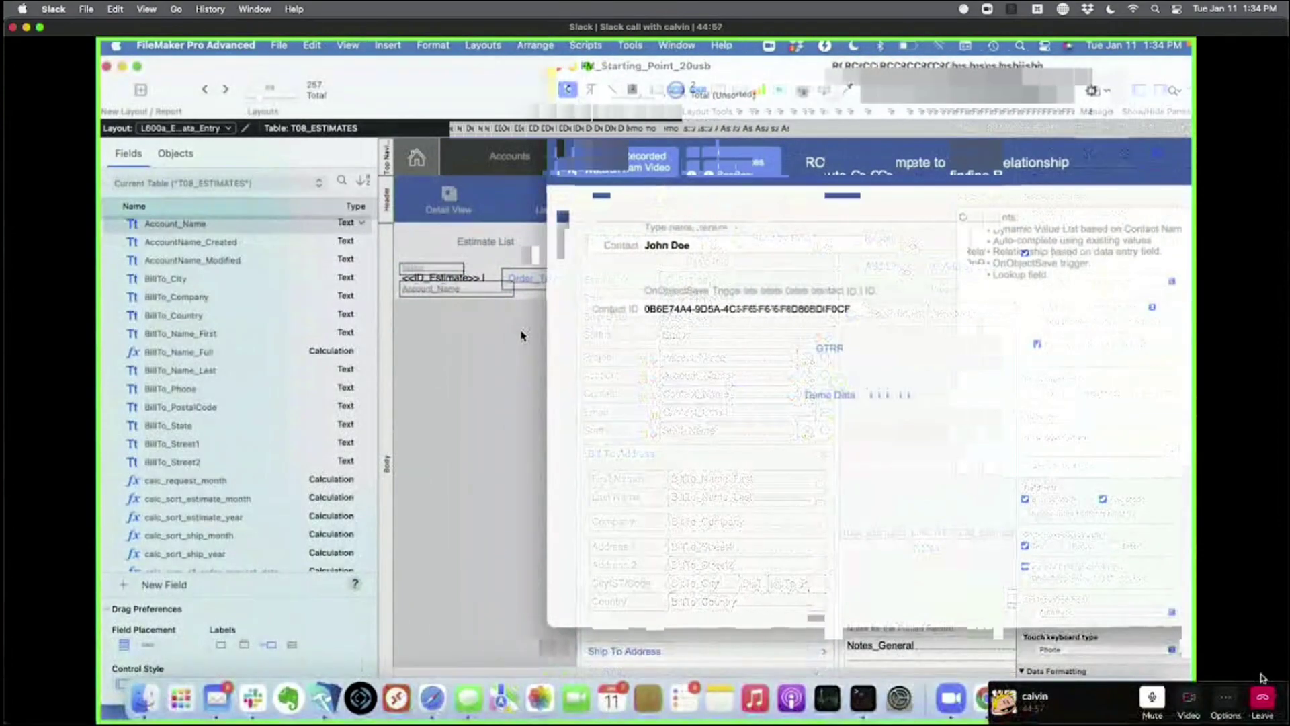
- Open the relationships graph of the FM_Starting_Point_20usb database and go to the T08_ESTIMATES table group
{"action": "key", "text": "super+r"}
{"action": "key", "text": "super+shift+d"}
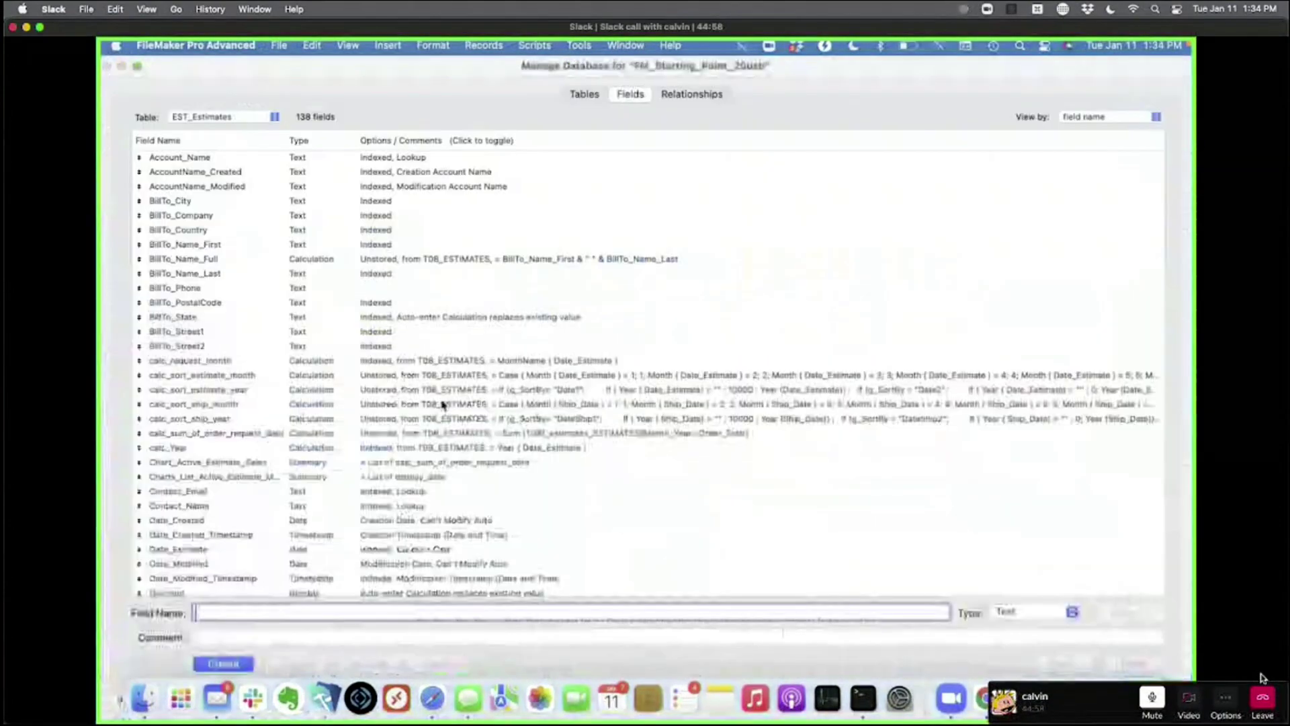
{"action": "left_click", "coordinate": [704, 99]}
{"action": "scroll", "coordinate": [672, 367], "scroll_direction": "down", "scroll_amount": 10}
{"action": "scroll", "coordinate": [674, 370], "scroll_direction": "down", "scroll_amount": 15}
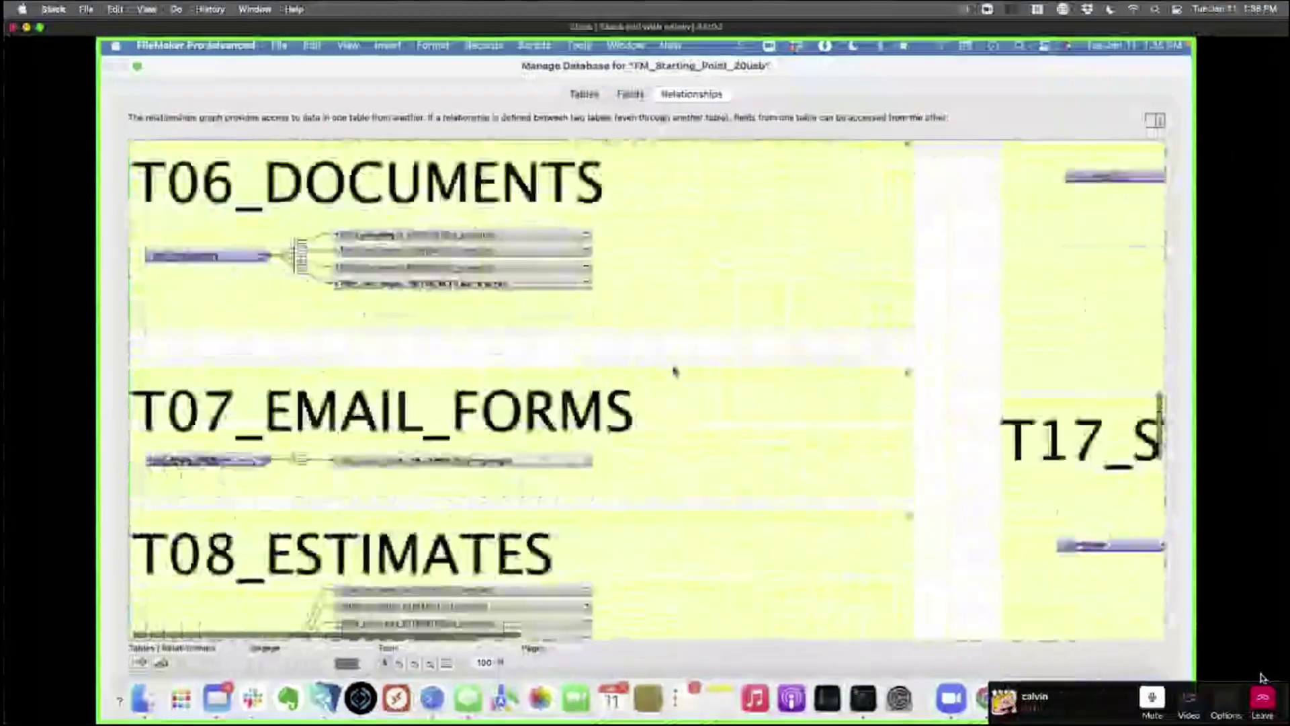
- Move the three lowest PRODUCTS table occurrences in the T08_ESTIMATES group up against the rest of the list
{"action": "scroll", "coordinate": [675, 371], "scroll_direction": "up", "scroll_amount": 3}
{"action": "scroll", "coordinate": [675, 370], "scroll_direction": "down", "scroll_amount": 1}
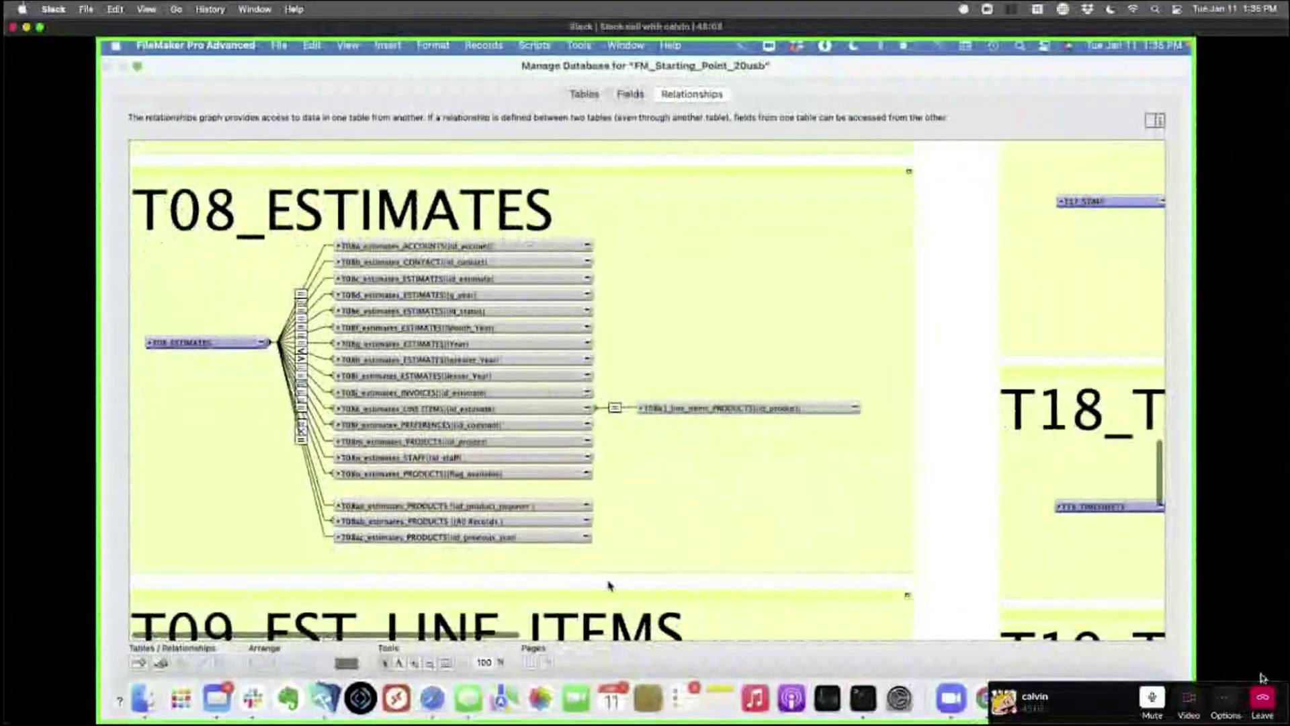
{"action": "left_click_drag", "start_coordinate": [611, 582], "coordinate": [379, 488]}
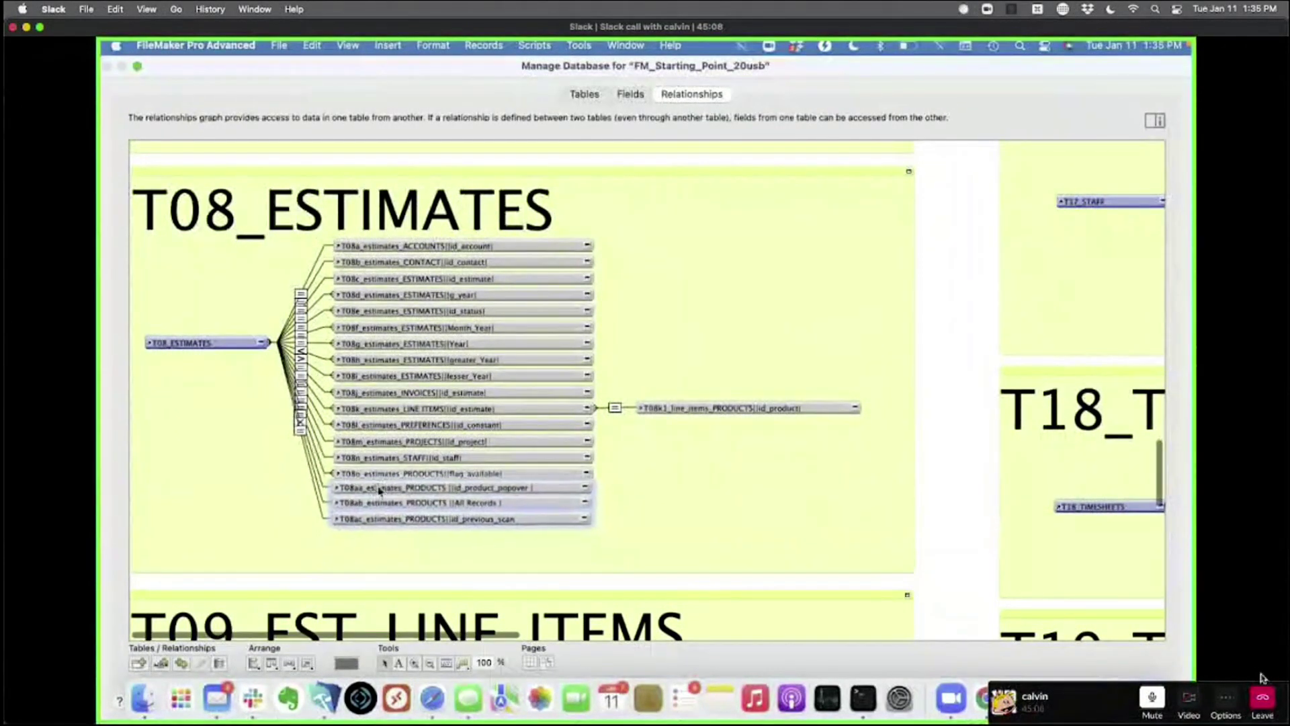
{"action": "left_click", "coordinate": [399, 568]}
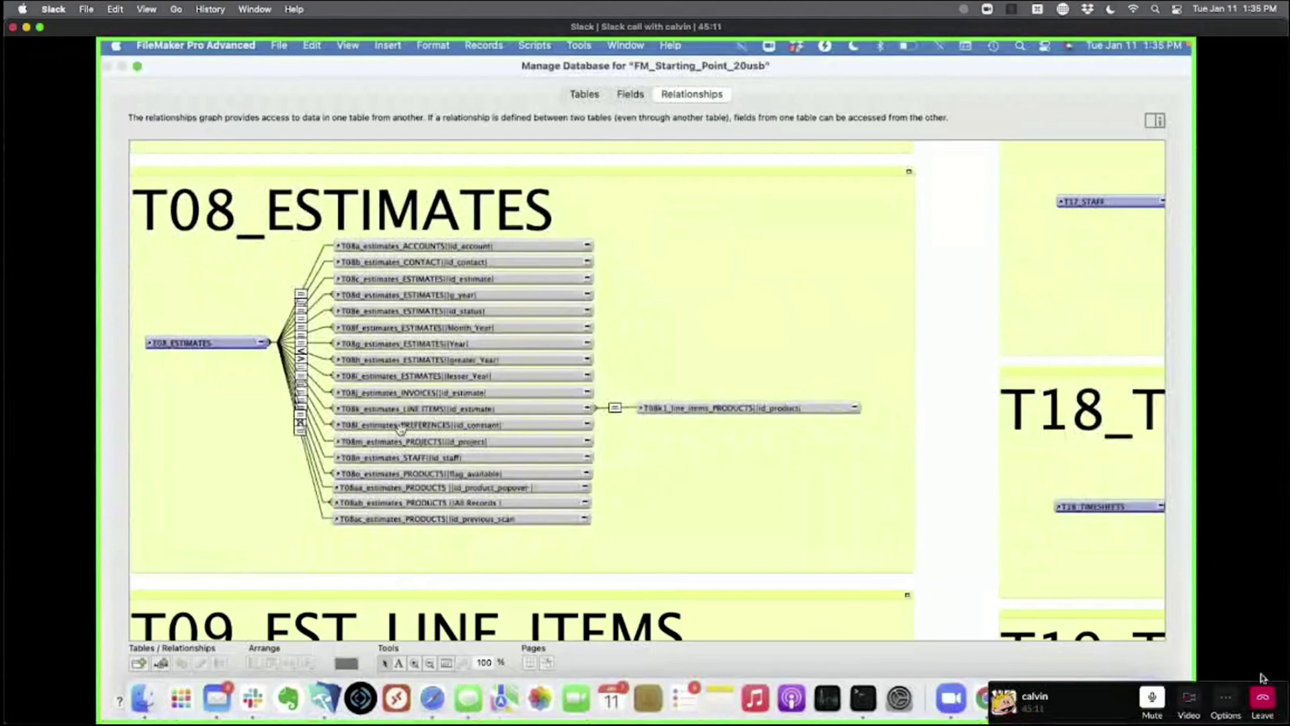
- Make room below T08b_estimates_CONTACT by shifting the lower table occurrences down, and place a duplicate of that contact occurrence in the gap
{"action": "left_click_drag", "start_coordinate": [941, 585], "coordinate": [276, 272]}
{"action": "mouse_move", "coordinate": [355, 281]}
{"action": "left_mouse_down"}
{"action": "mouse_move", "coordinate": [356, 300]}
{"action": "mouse_move", "coordinate": [370, 294]}
{"action": "left_mouse_up"}
{"action": "left_click", "coordinate": [397, 263]}
{"action": "key", "text": "super+d"}
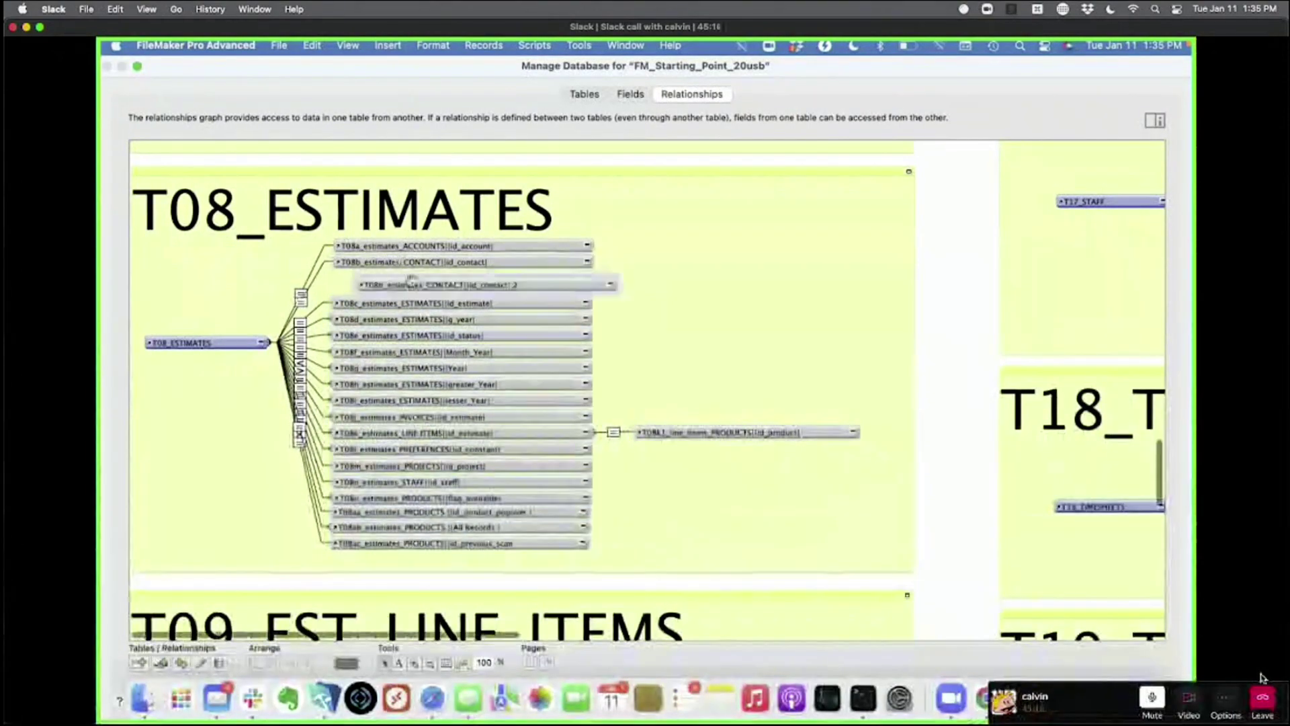
{"action": "left_click_drag", "start_coordinate": [452, 287], "coordinate": [431, 282]}
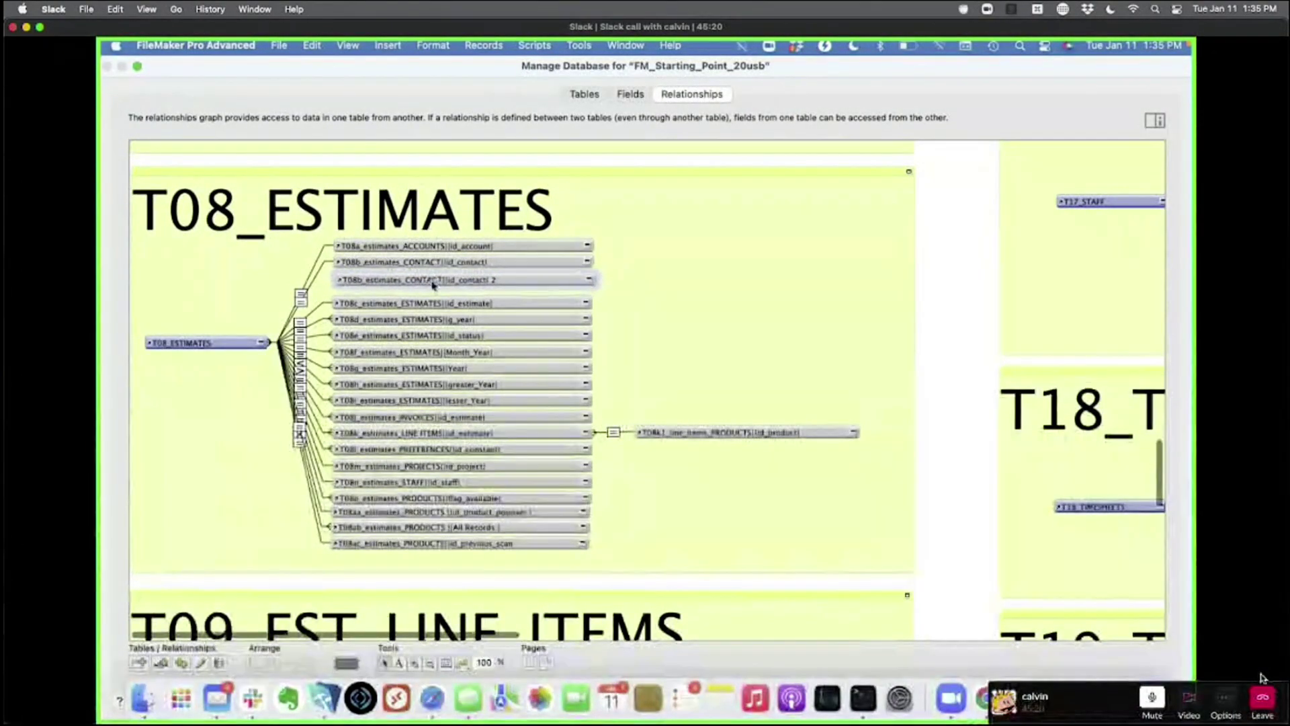
- Rename the duplicated contact table occurrence as T08b_estimates_CONTACT||name_full_search||
{"action": "left_click", "coordinate": [591, 280]}
{"action": "double_click", "coordinate": [471, 282]}
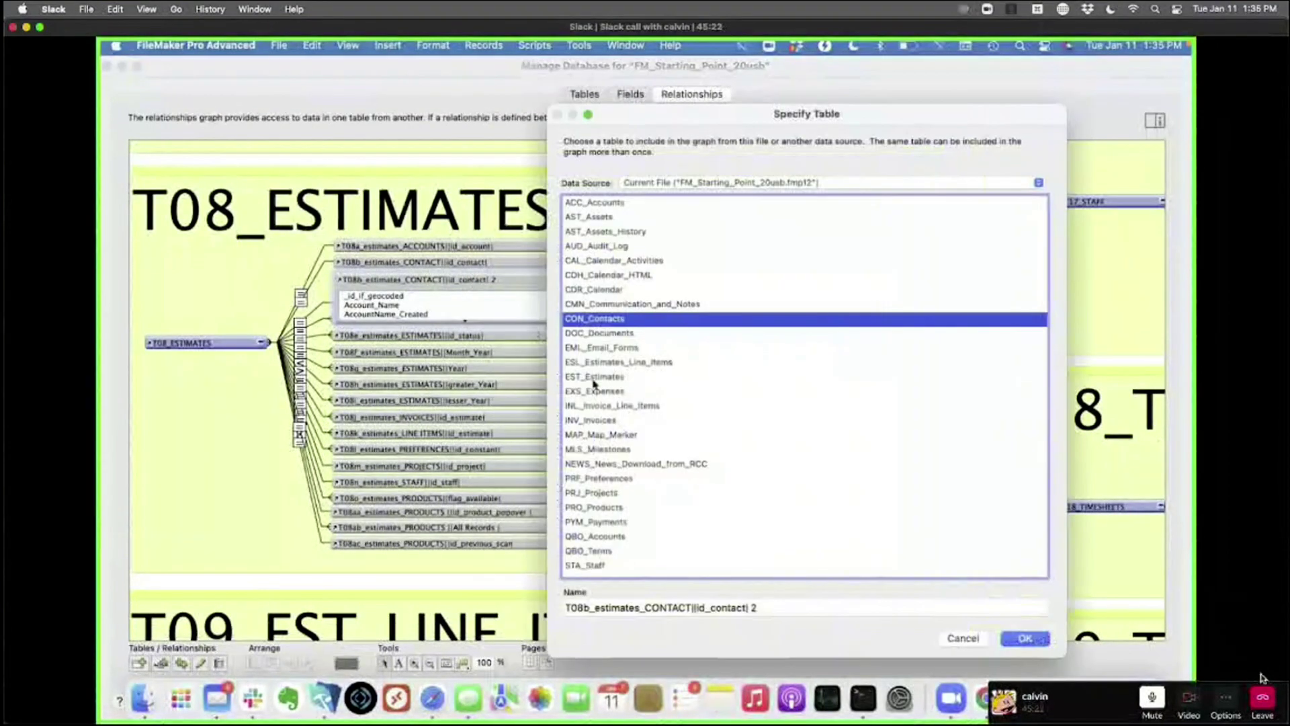
{"action": "left_click", "coordinate": [586, 609]}
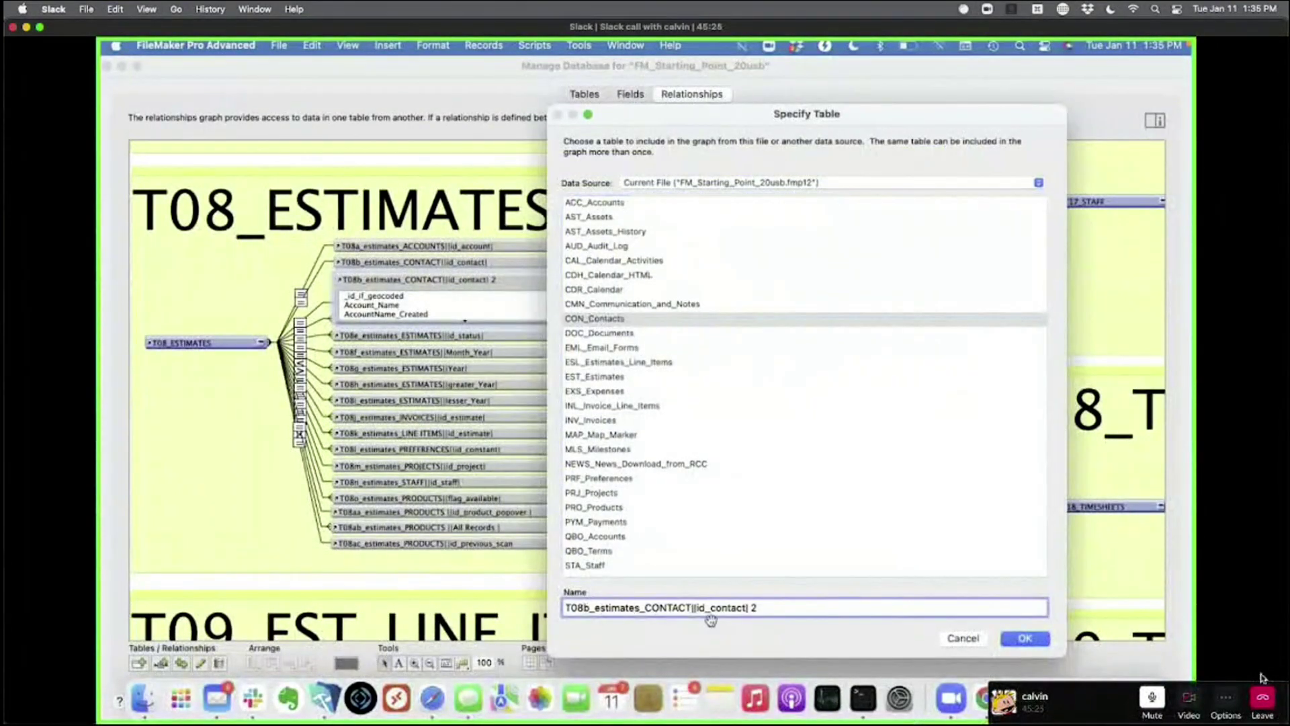
{"action": "key", "text": "BackSpace"}
{"action": "key", "text": "BackSpace"}
{"action": "key", "text": "BackSpace"}
{"action": "key", "text": "BackSpace"}
{"action": "key", "text": "BackSpace"}
{"action": "key", "text": "BackSpace"}
{"action": "key", "text": "BackSpace"}
{"action": "key", "text": "BackSpace"}
{"action": "key", "text": "BackSpace"}
{"action": "type", "text": "|name_full_sp"}
{"action": "key", "text": "Return"}
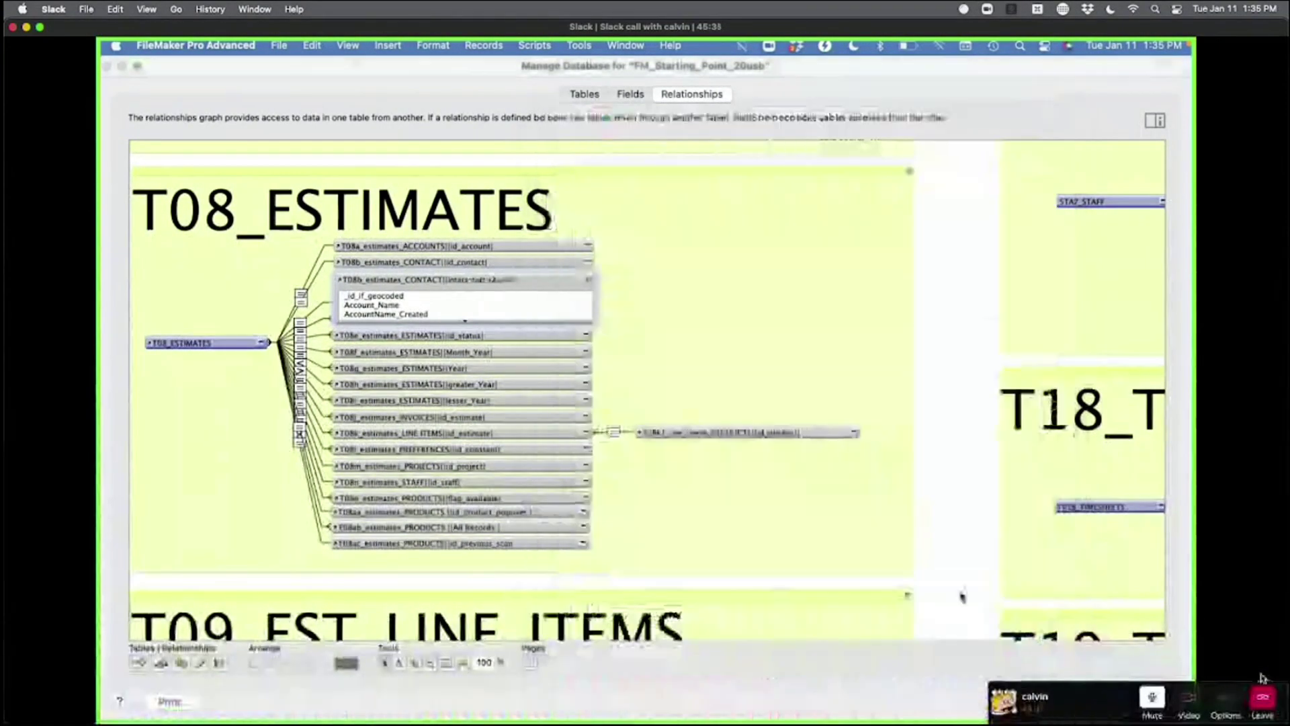
- Relate Cell1_filter_calc in the duplicated contact occurrence to id_product_popover in T08_ESTIMATES
{"action": "left_click", "coordinate": [260, 343]}
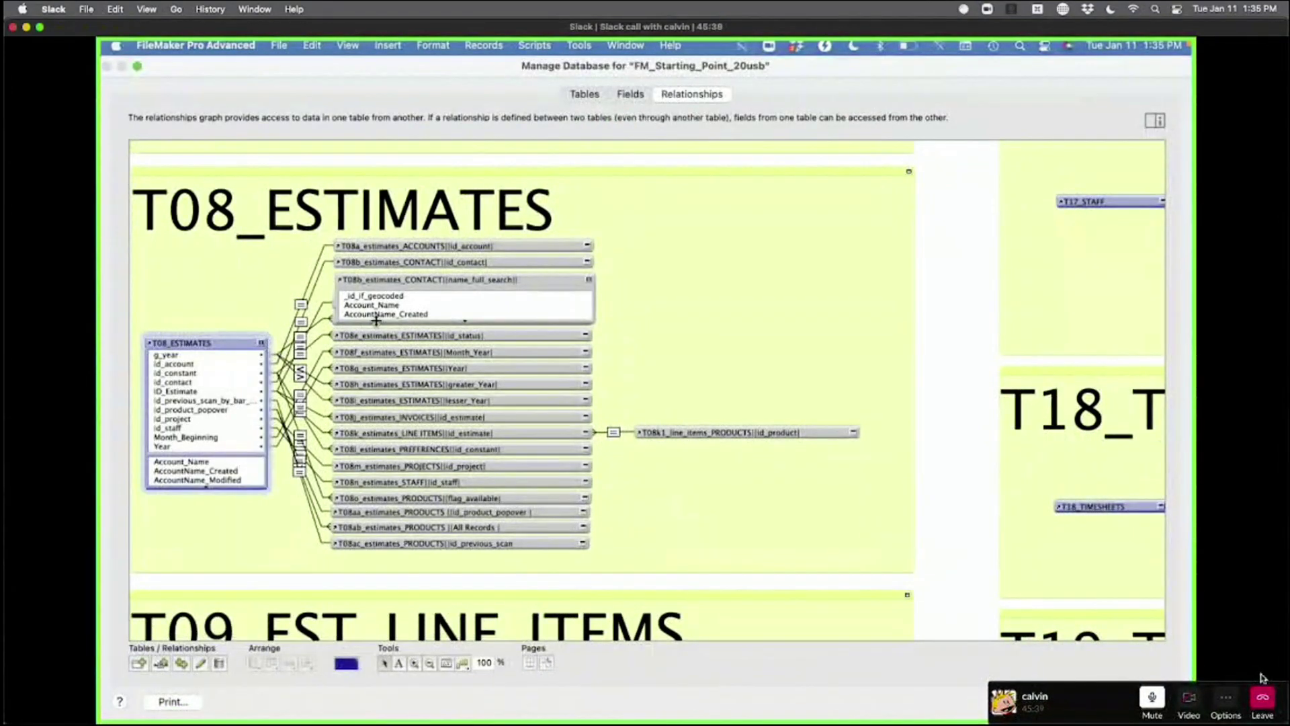
{"action": "left_click_drag", "start_coordinate": [373, 369], "coordinate": [206, 417]}
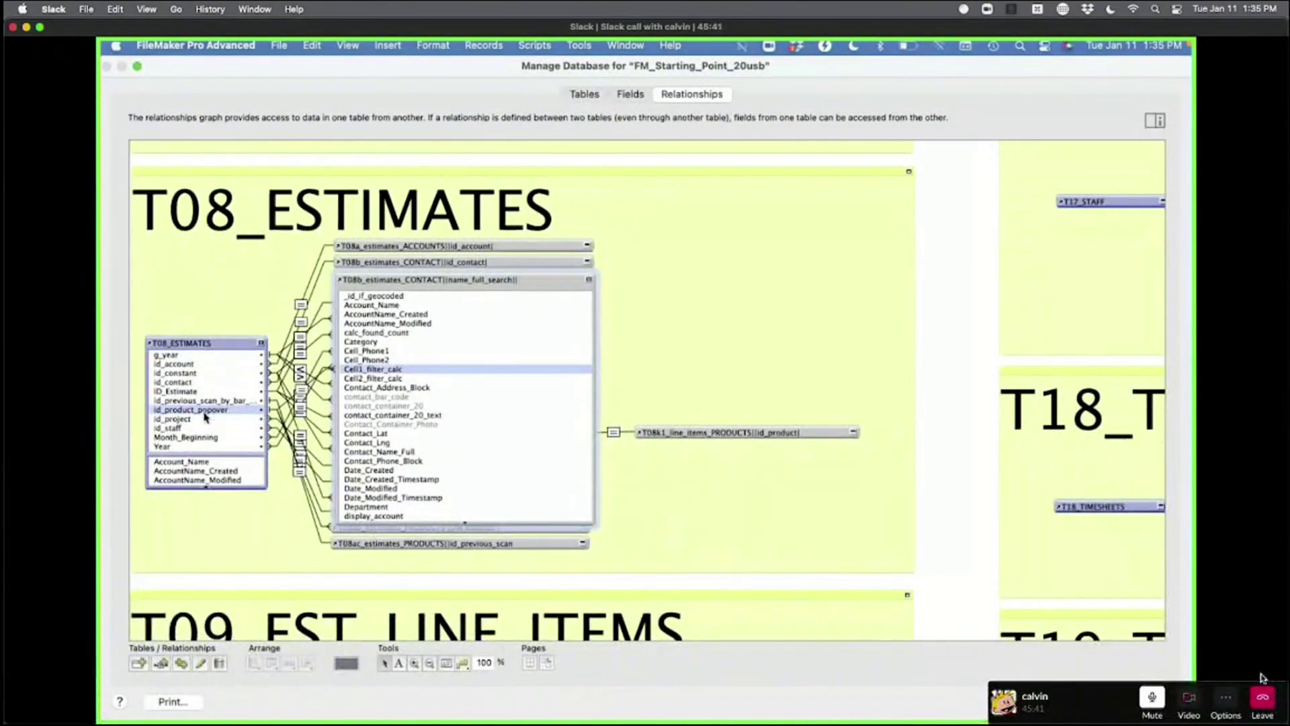
{"action": "left_click", "coordinate": [583, 279]}
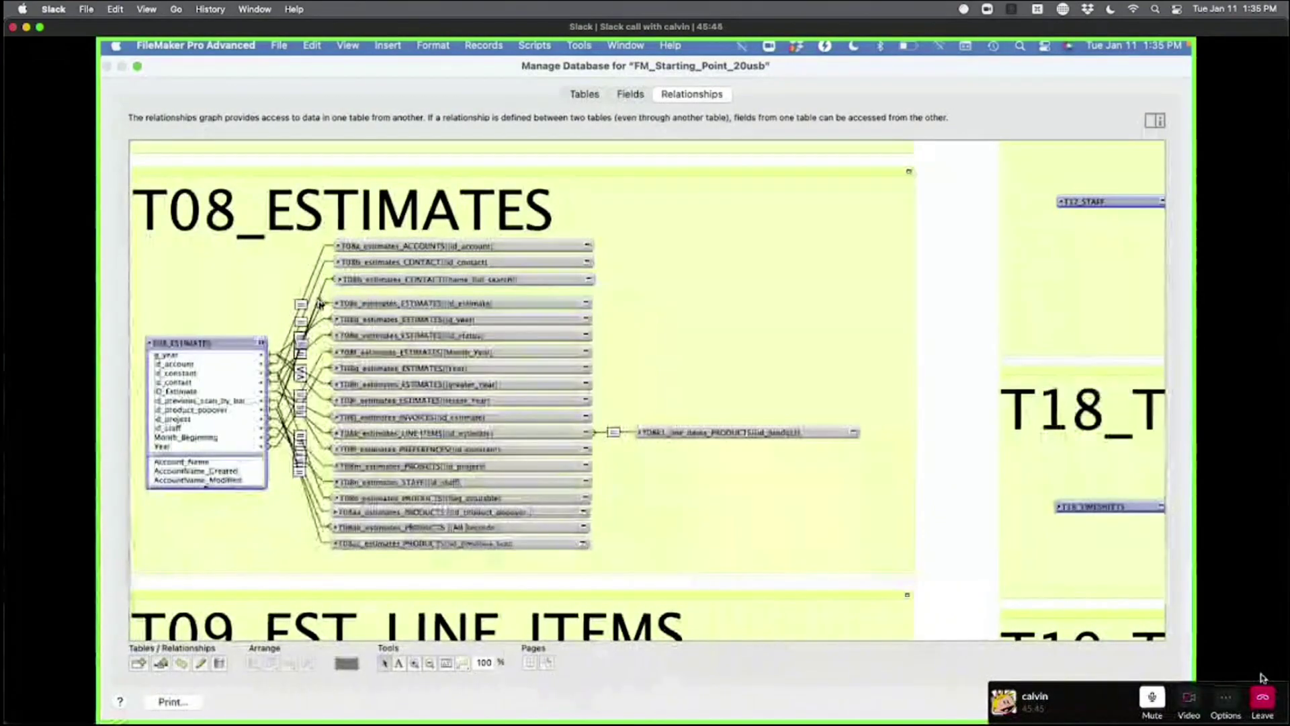
- Change the new relationship so Contact_Name in T08_ESTIMATES equals Name_Full in the contact occurrence, and collapse T08_ESTIMATES
{"action": "double_click", "coordinate": [320, 298]}
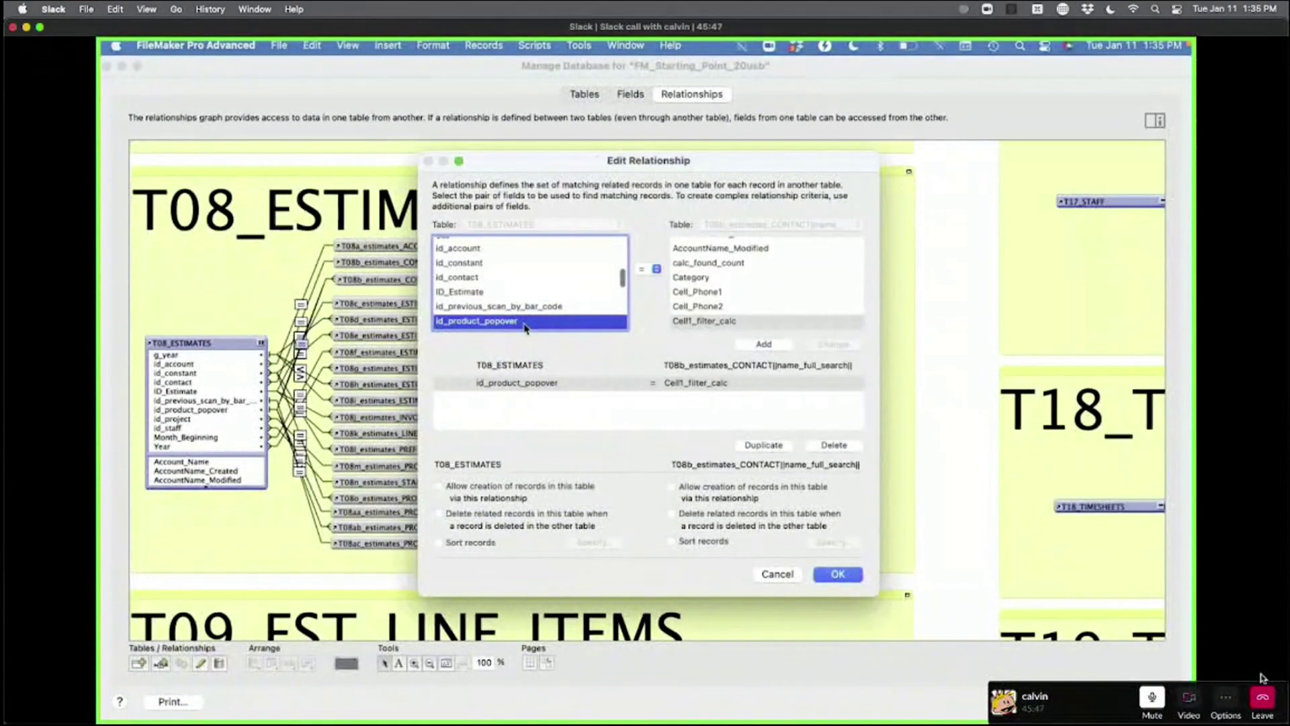
{"action": "scroll", "coordinate": [525, 327], "scroll_direction": "down", "scroll_amount": 5}
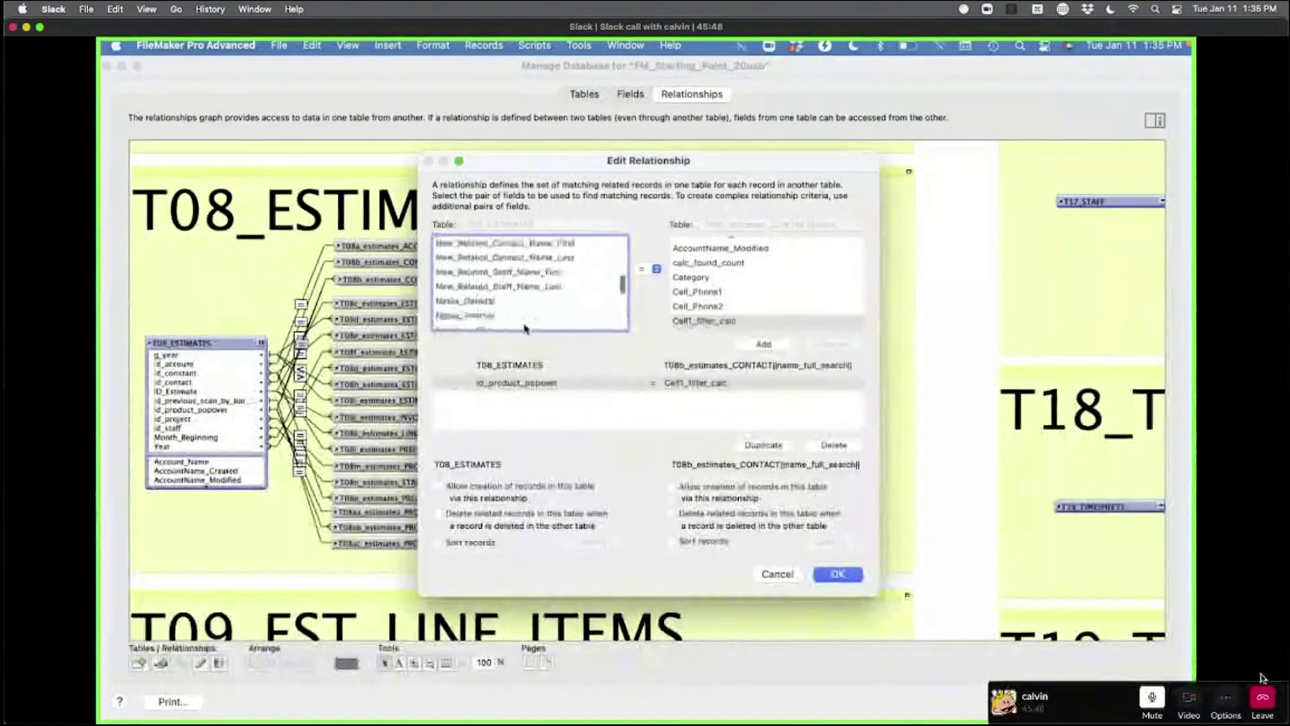
{"action": "type", "text": "con"}
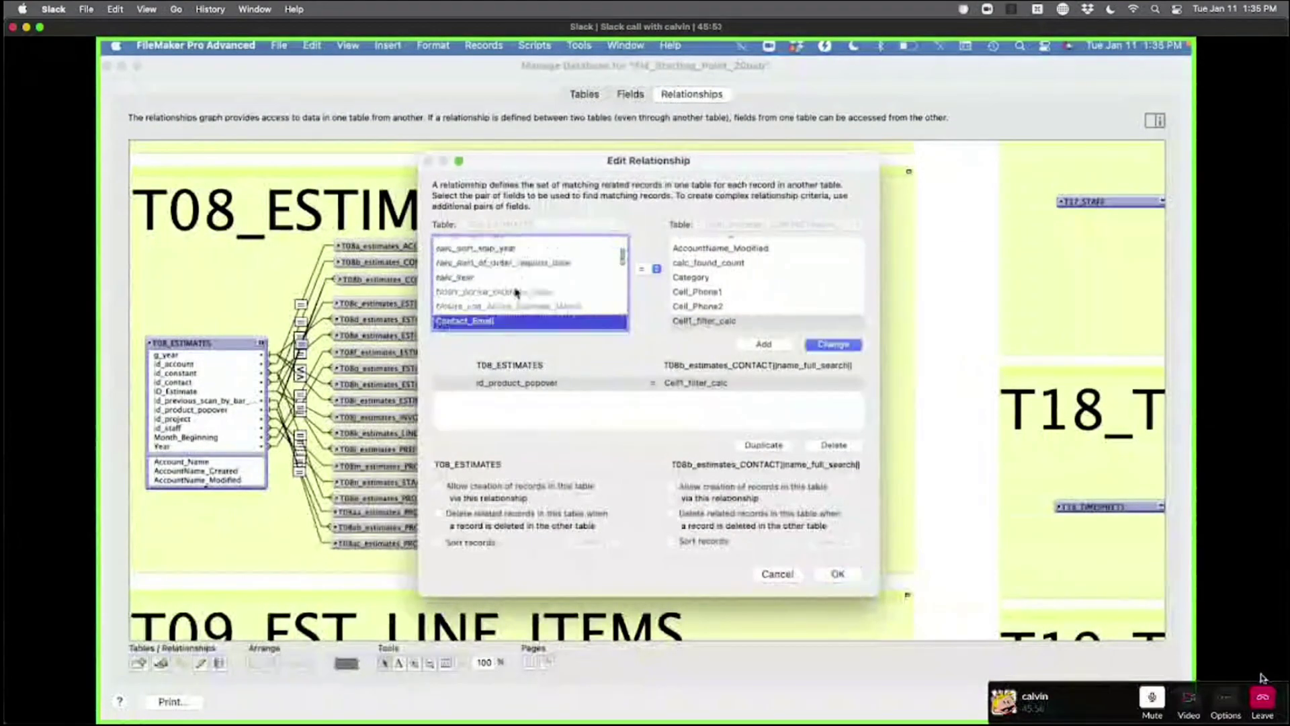
{"action": "scroll", "coordinate": [516, 292], "scroll_direction": "down", "scroll_amount": 2}
{"action": "left_click", "coordinate": [488, 296]}
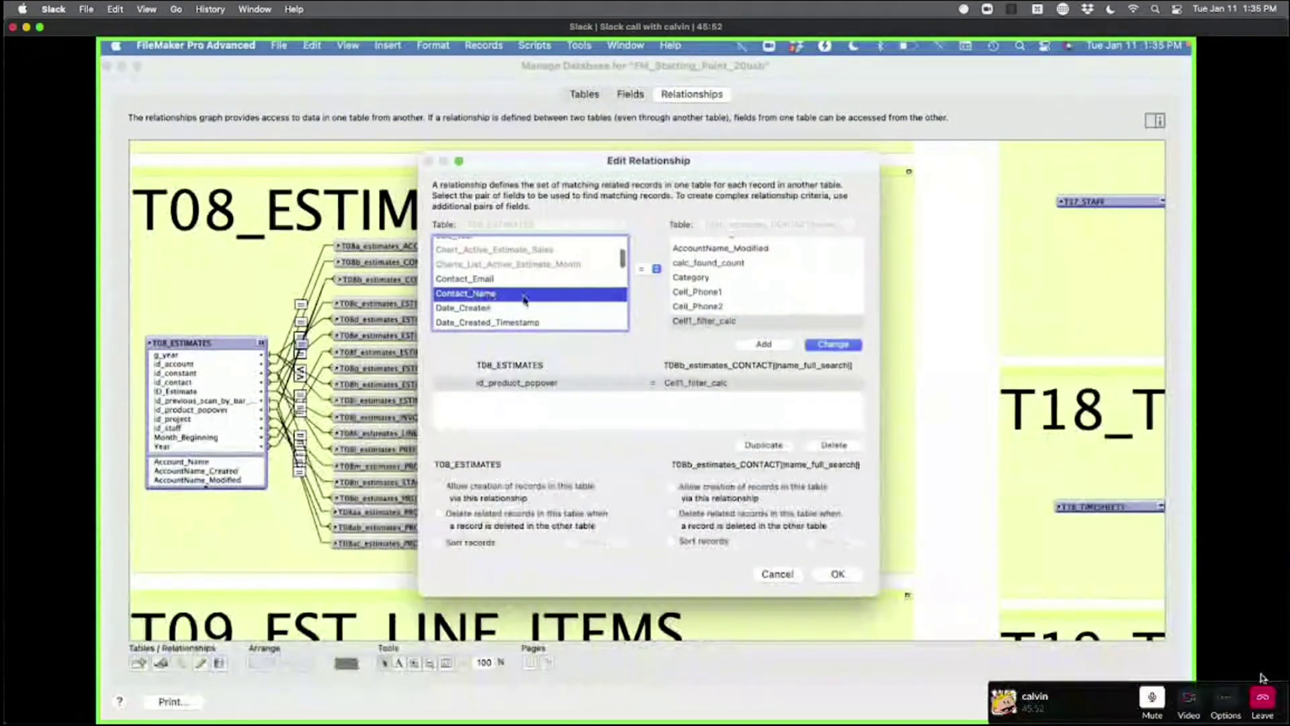
{"action": "left_click", "coordinate": [753, 321]}
{"action": "type", "text": "name_fu"}
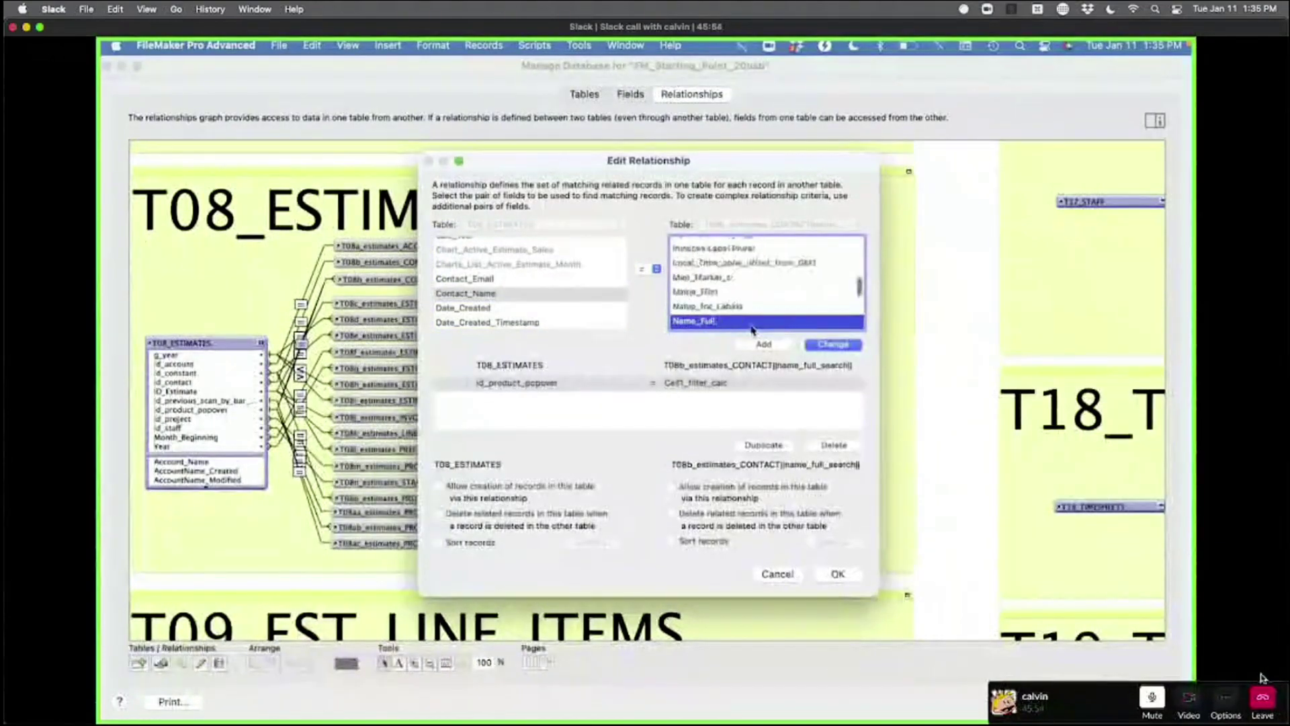
{"action": "left_click", "coordinate": [832, 345]}
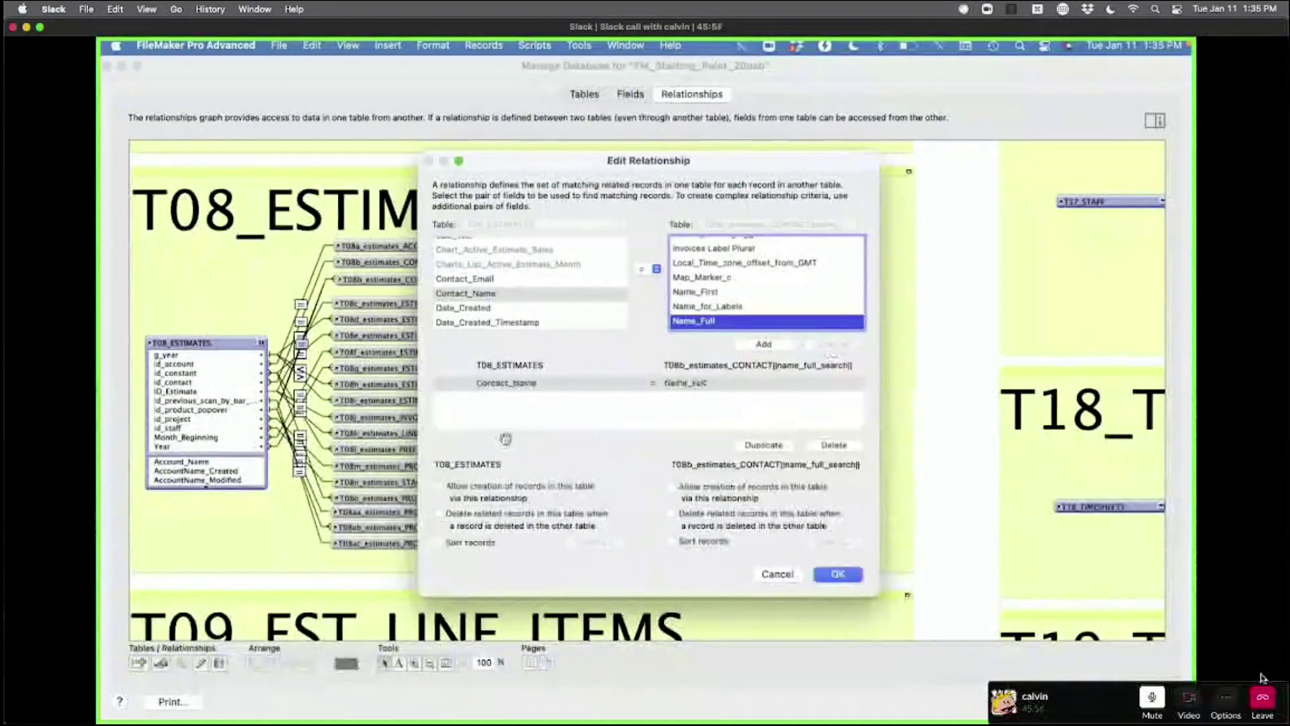
{"action": "left_click", "coordinate": [850, 575]}
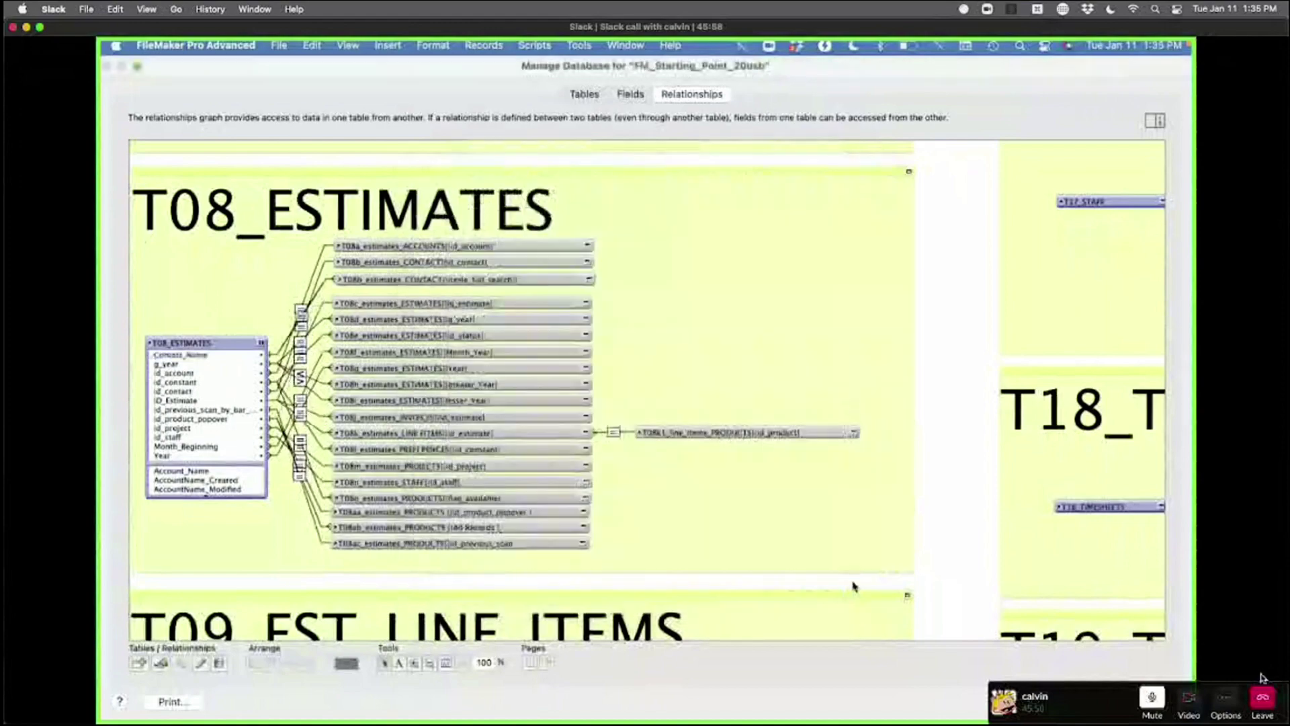
{"action": "left_click", "coordinate": [261, 344]}
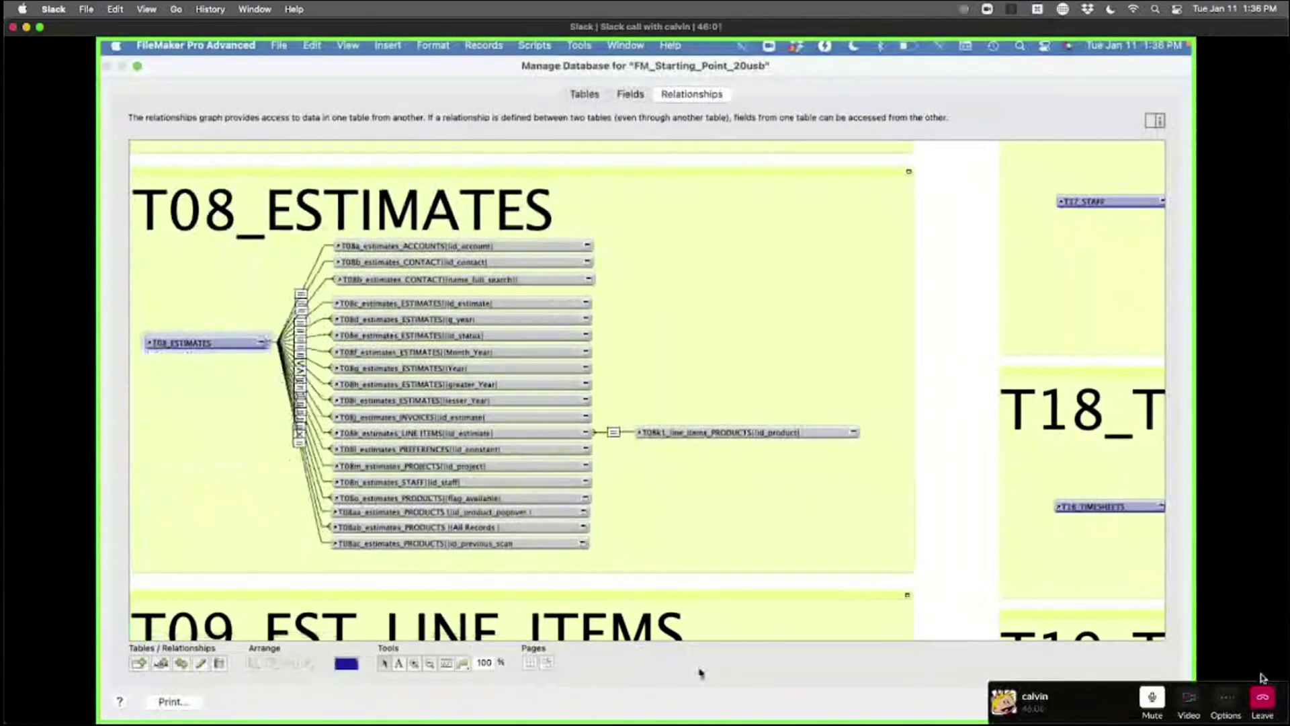
- Rename the name_full_search contact occurrence as T08CONa_estimates_CONTACT||name_full_search||
{"action": "left_click", "coordinate": [395, 283]}
{"action": "double_click", "coordinate": [363, 281]}
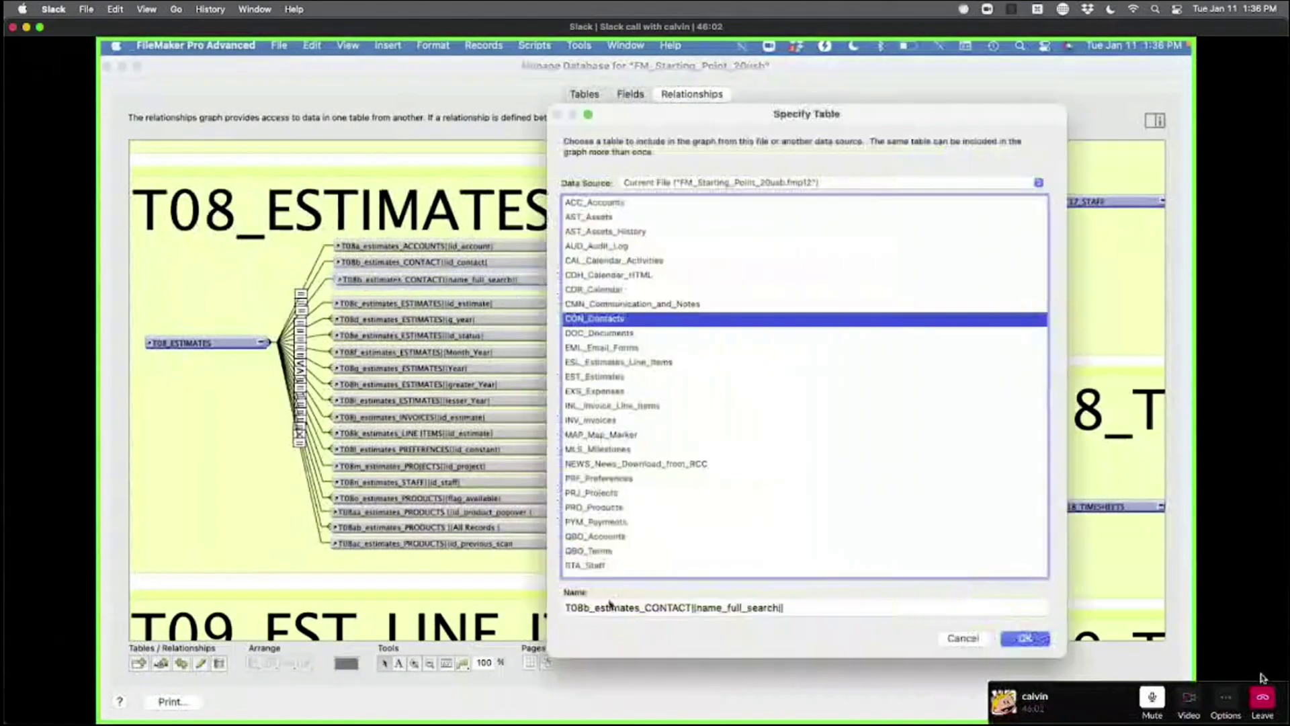
{"action": "left_click", "coordinate": [581, 608]}
{"action": "type", "text": "CON"}
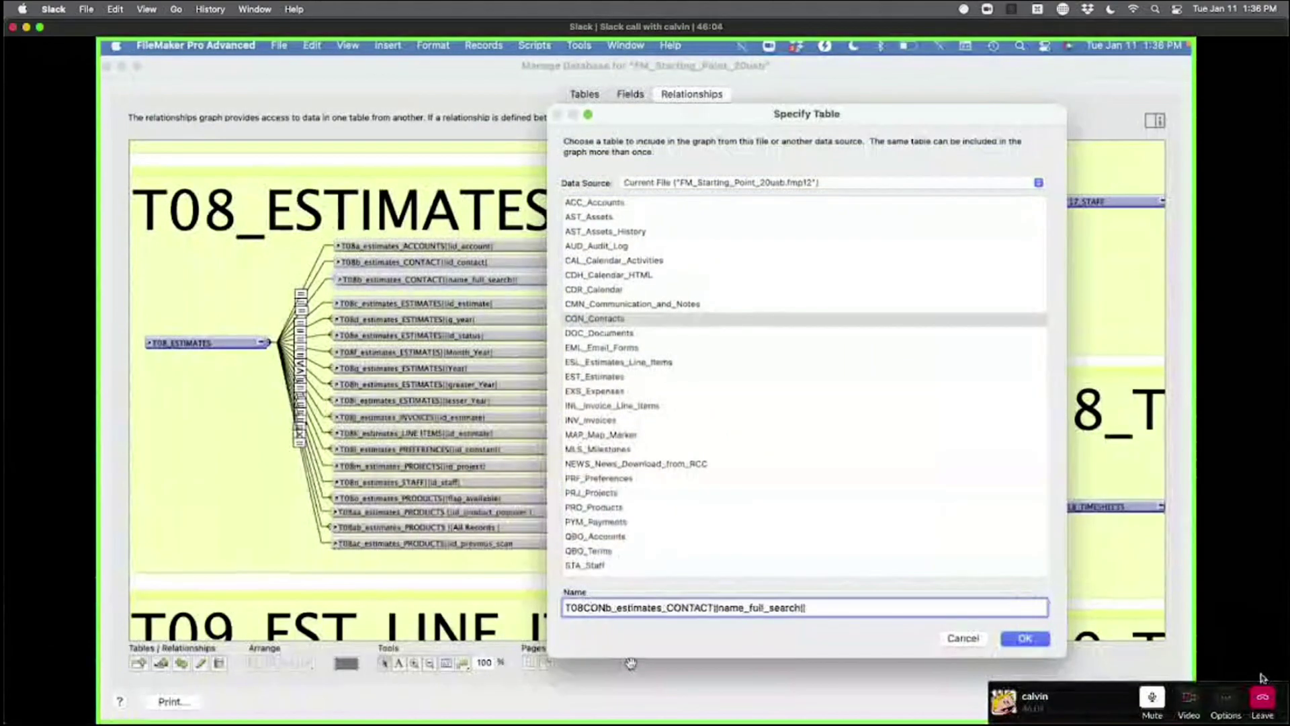
{"action": "key", "text": "Delete"}
{"action": "type", "text": "a"}
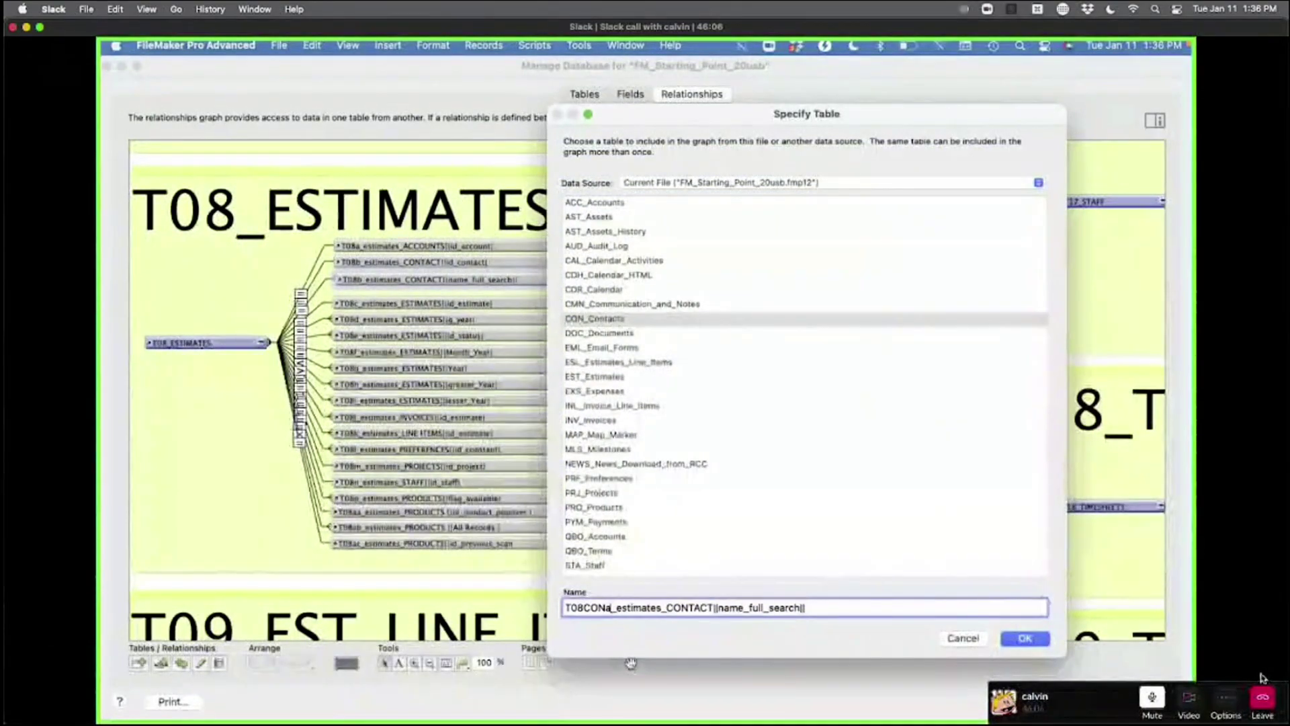
{"action": "left_click", "coordinate": [1018, 638]}
- Rename the original id_contact occurrence as T08CONb_estimates_CONTACT||id_contact|
{"action": "double_click", "coordinate": [380, 262]}
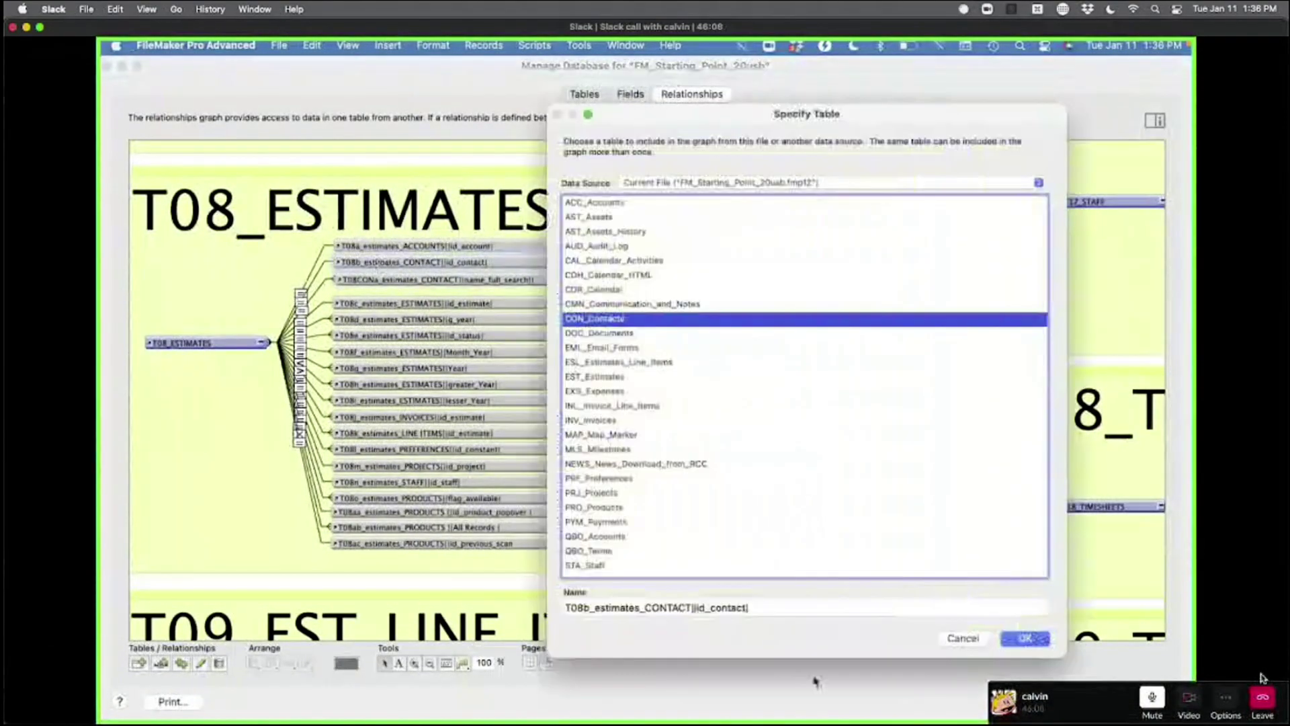
{"action": "left_click", "coordinate": [587, 611]}
{"action": "type", "text": "CON"}
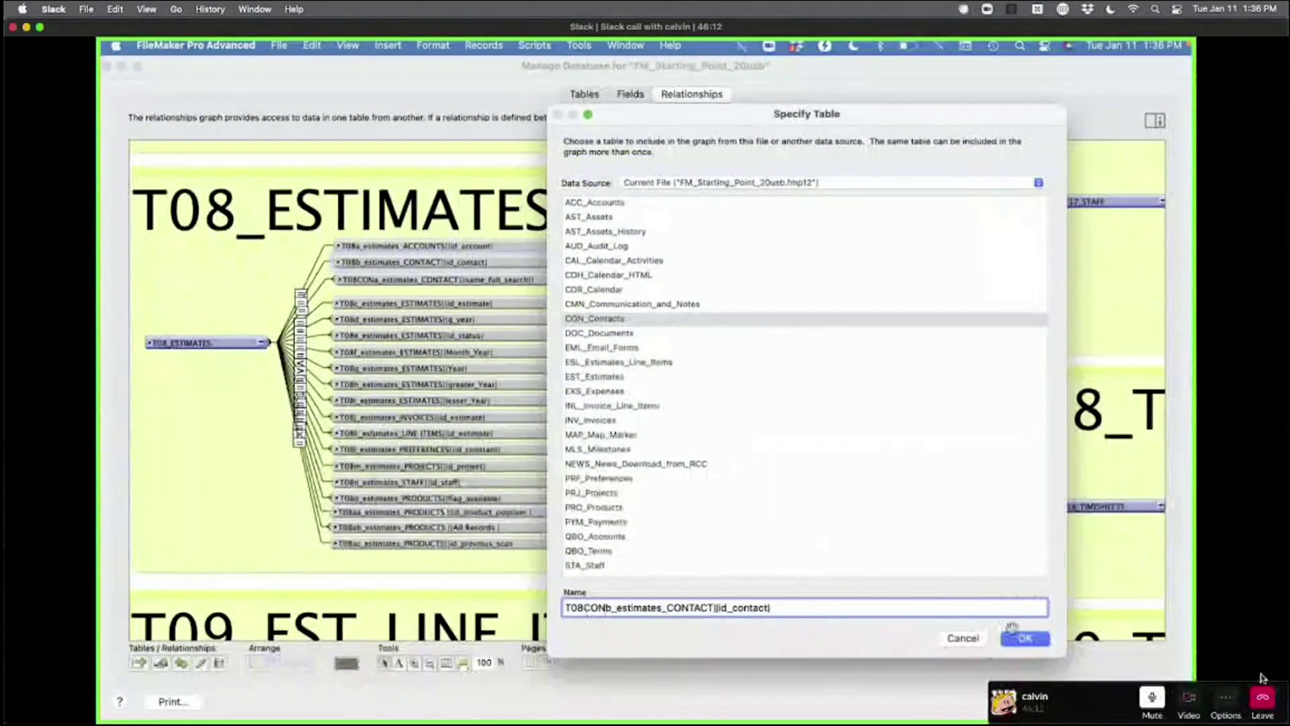
{"action": "left_click", "coordinate": [1016, 637]}
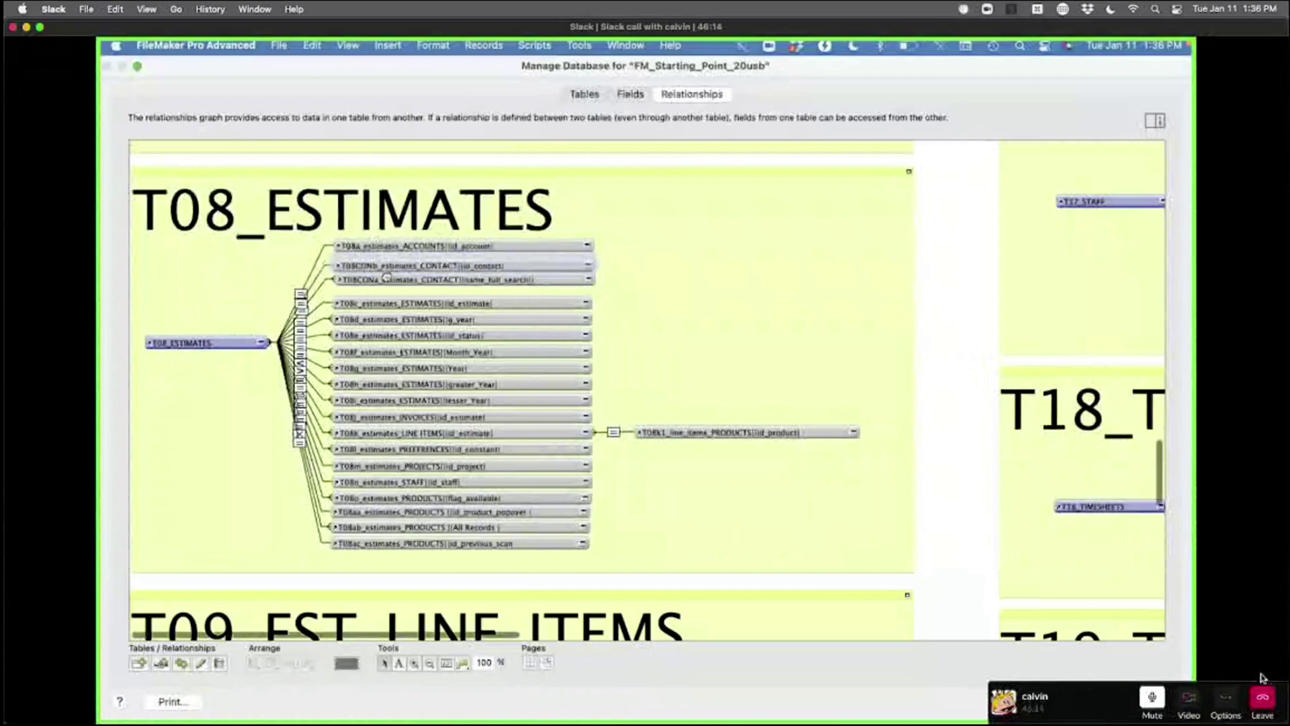
- Arrange the T08CONa contact occurrence above T08CONb and save the database changes
{"action": "left_click_drag", "start_coordinate": [388, 277], "coordinate": [387, 268]}
{"action": "left_click", "coordinate": [939, 371]}
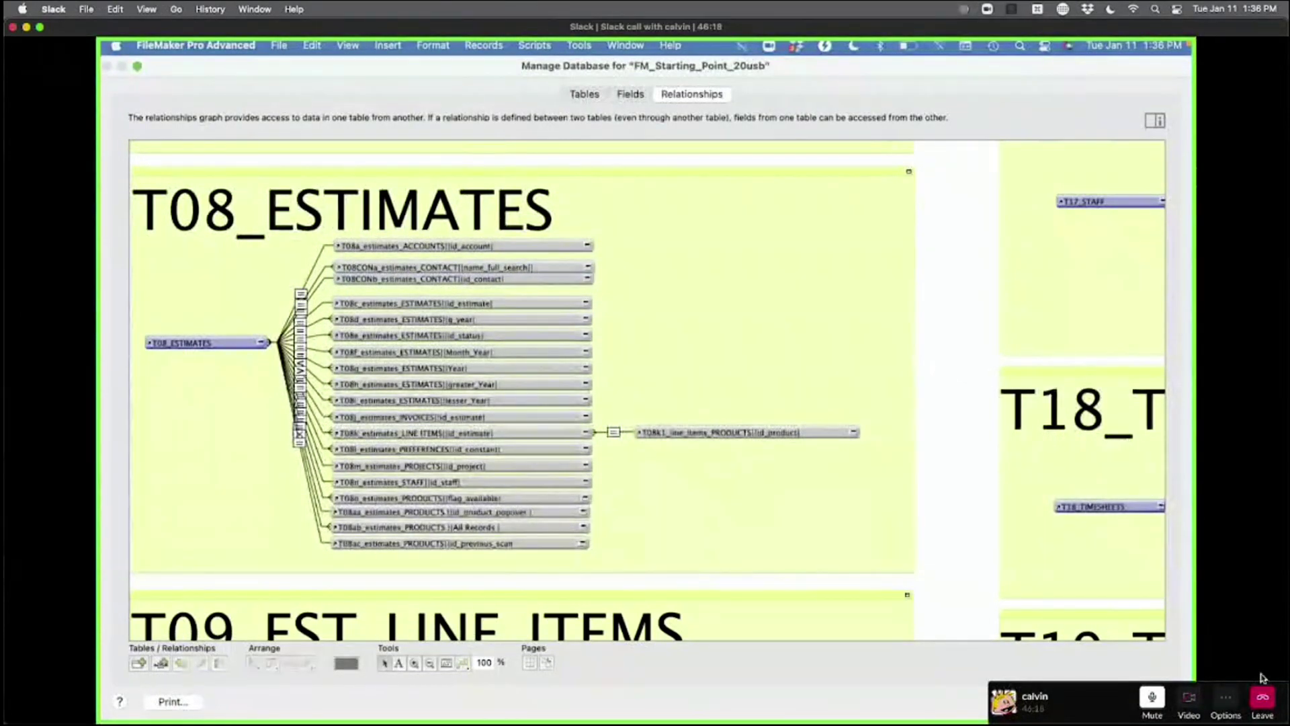
{"action": "key", "text": "Return"}
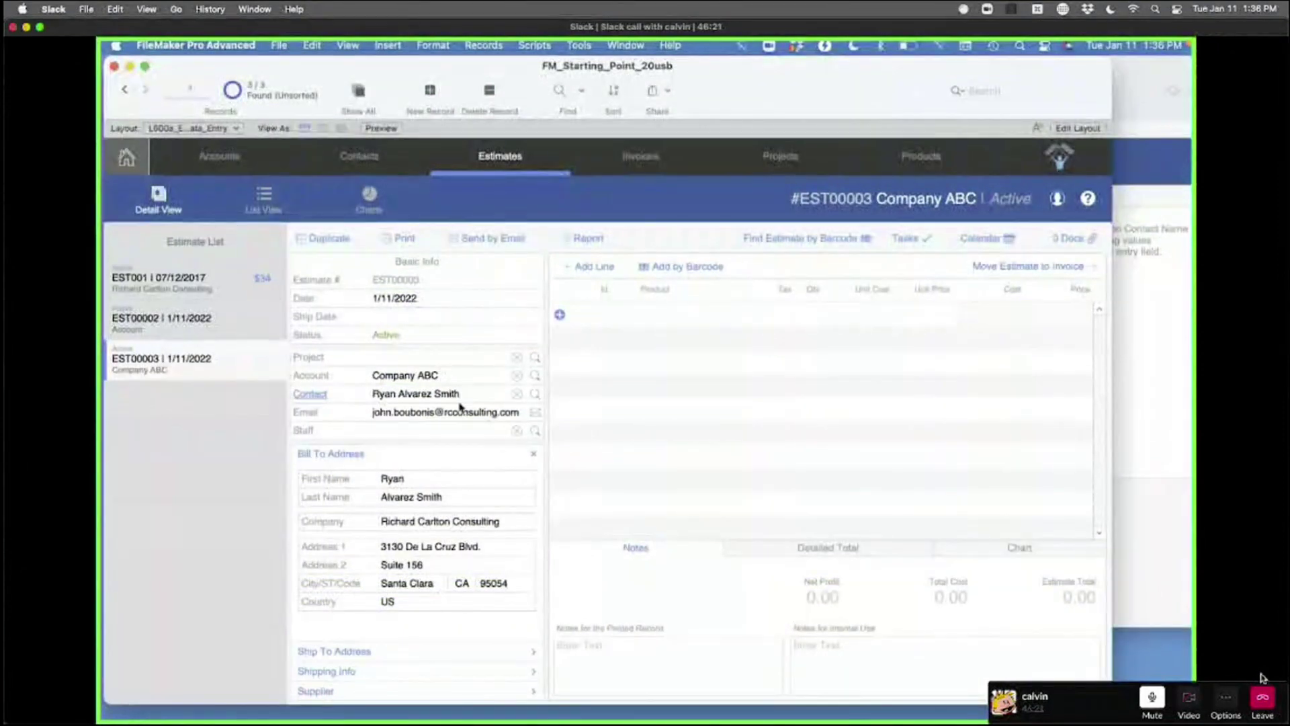
- Switch to the RCC Auto-Complete to Define Relationship file and select its "Name Field | Find Contact ID | OnObjectSave Trigger" script in the Script Workspace
{"action": "left_click", "coordinate": [456, 395]}
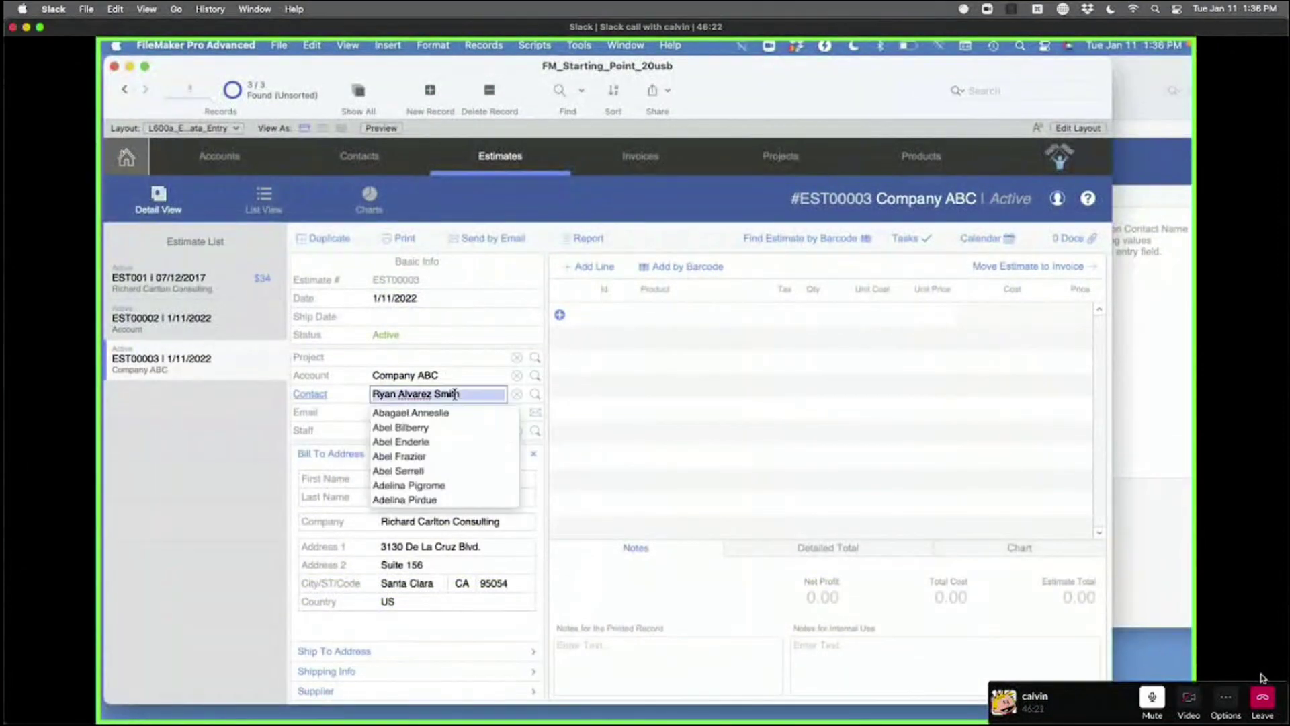
{"action": "left_click", "coordinate": [1162, 265]}
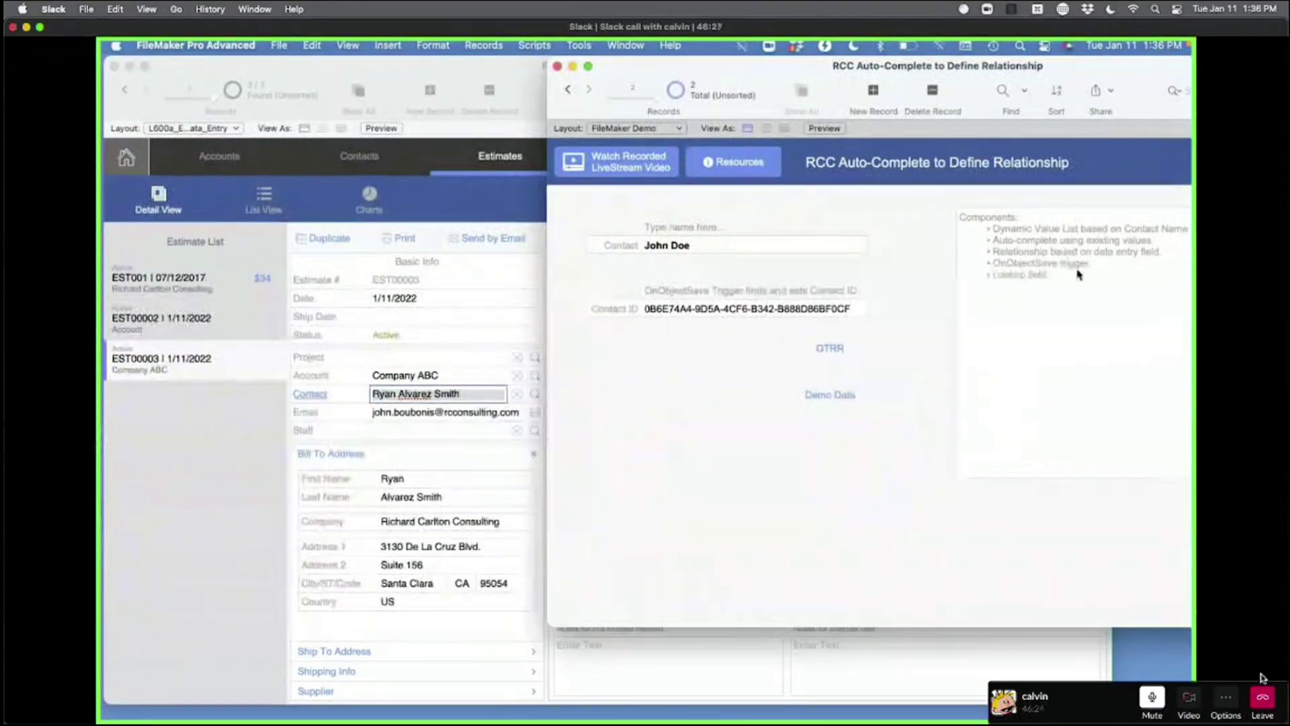
{"action": "key", "text": "super+shift+s"}
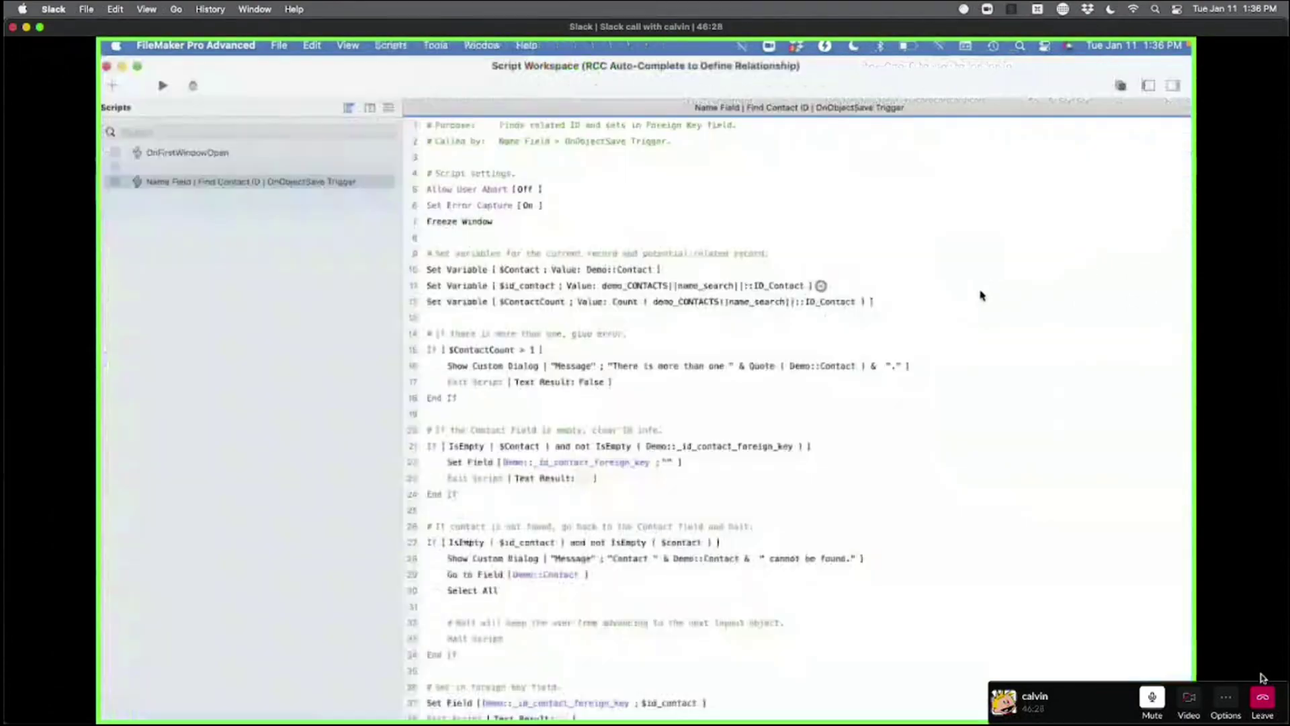
{"action": "left_click", "coordinate": [263, 183]}
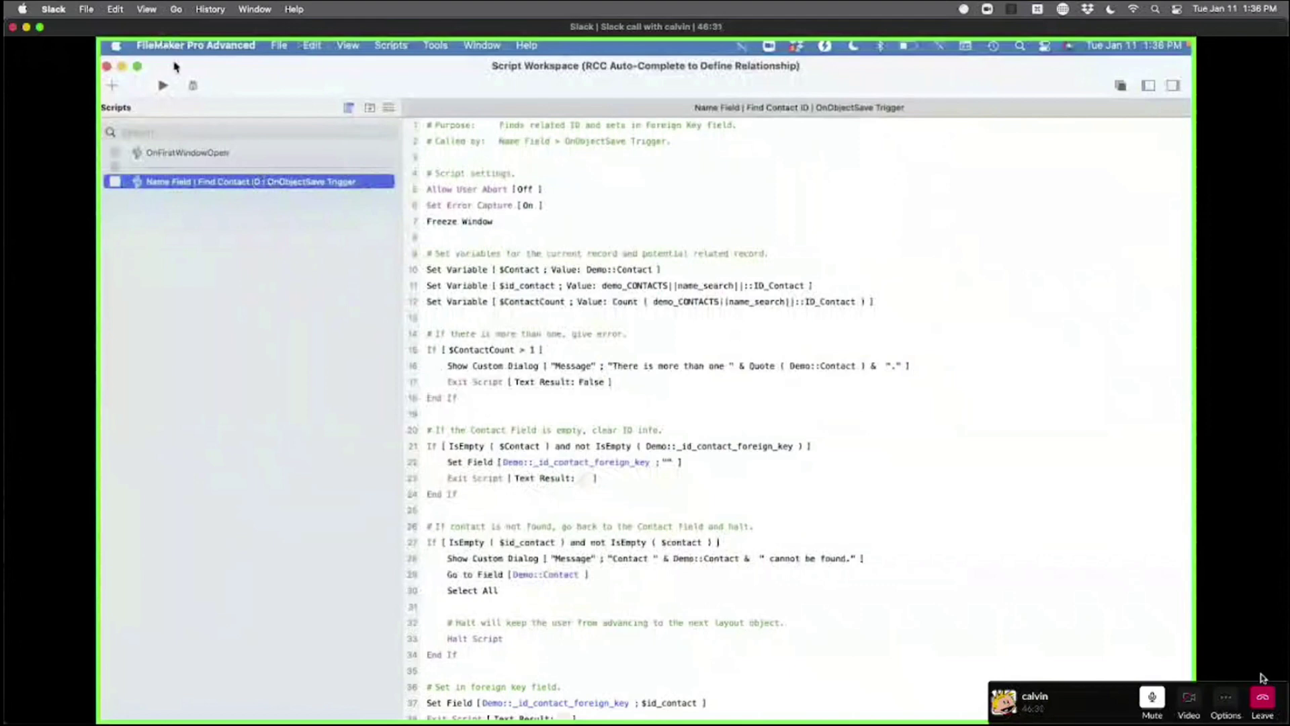
{"action": "left_click", "coordinate": [121, 67]}
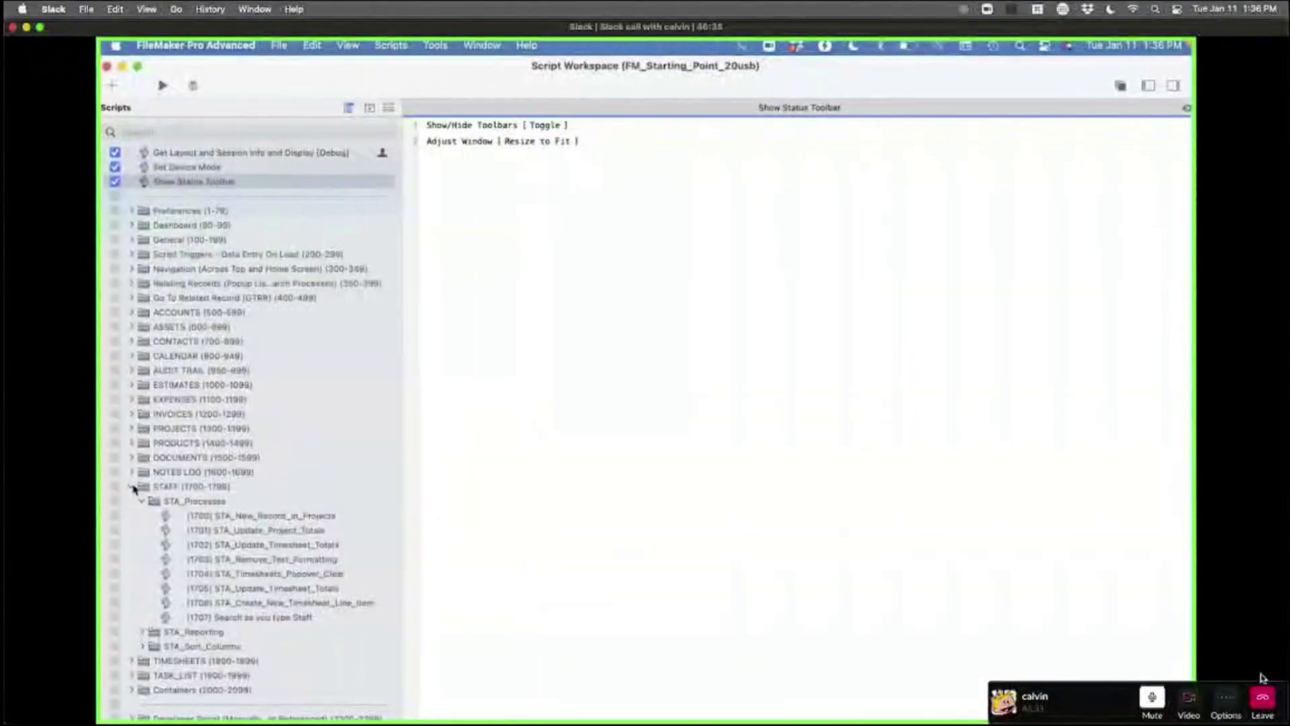
- Paste the copied Name Field script into FM_Starting_Point_20usb, below script (1031) in the EST_Processes folder under ESTIMATES
{"action": "left_click", "coordinate": [133, 487]}
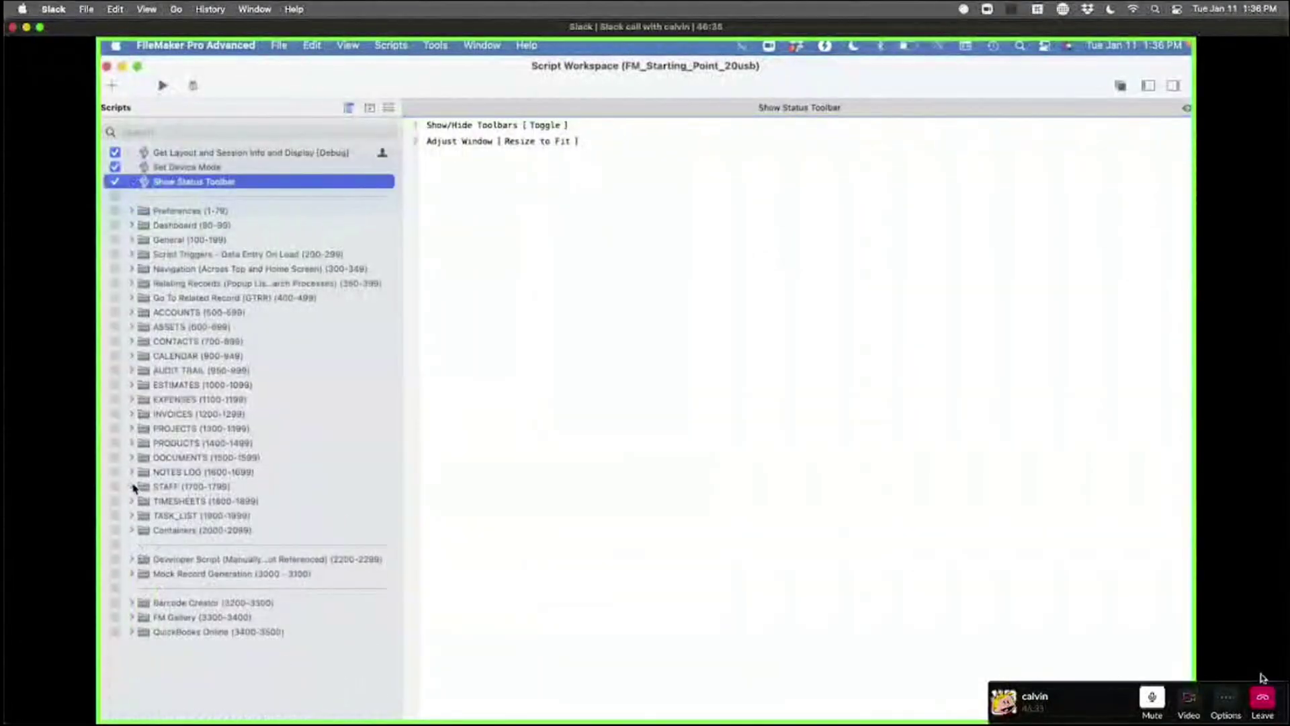
{"action": "left_click", "coordinate": [132, 386]}
{"action": "left_click", "coordinate": [142, 402]}
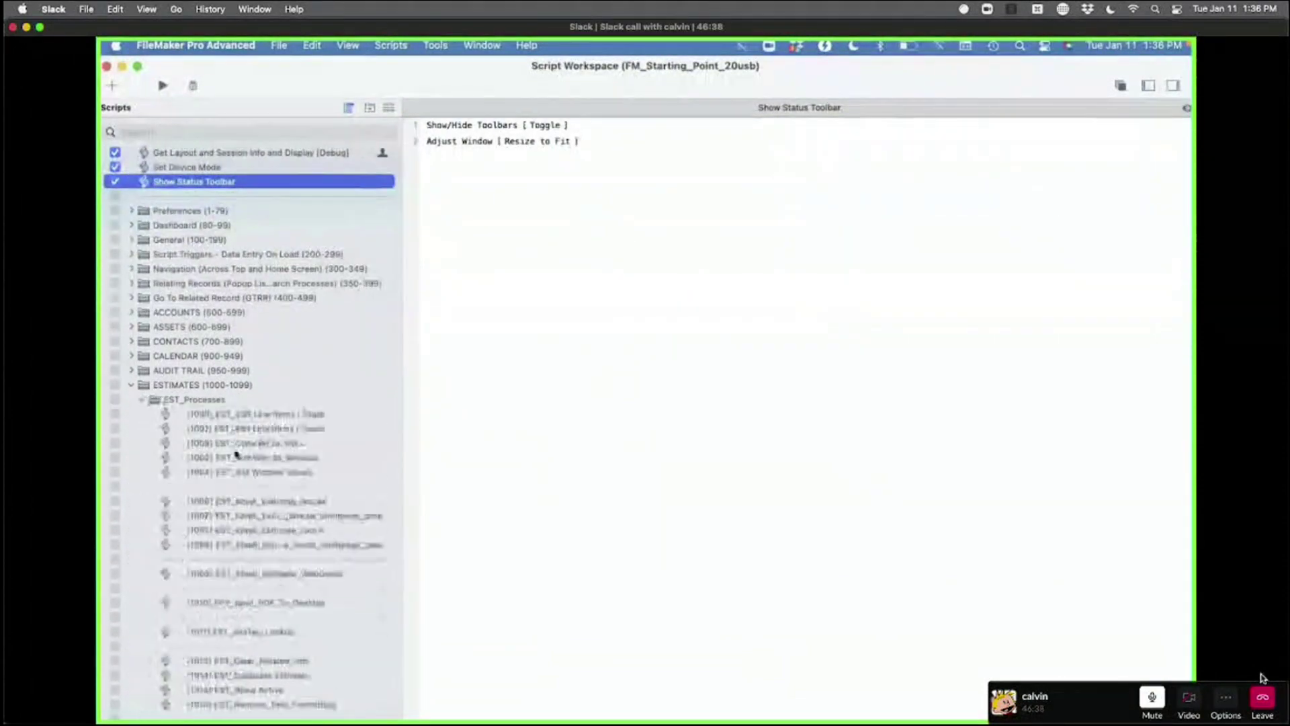
{"action": "scroll", "coordinate": [235, 469], "scroll_direction": "down", "scroll_amount": 10}
{"action": "left_click", "coordinate": [236, 470]}
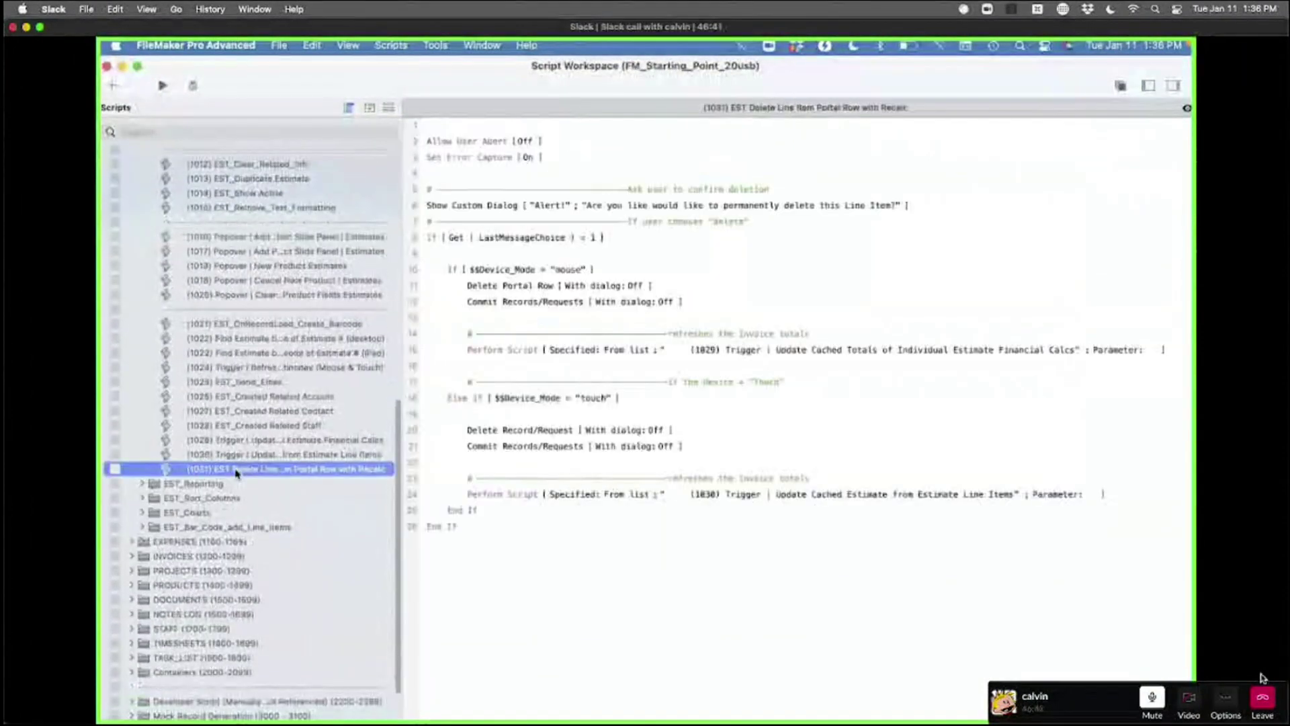
{"action": "left_click", "coordinate": [216, 483]}
- Rename the pasted script as "(1032) EST Contact Name Field | Find Contact ID | OnObjectSave Trigger"
{"action": "double_click", "coordinate": [206, 490]}
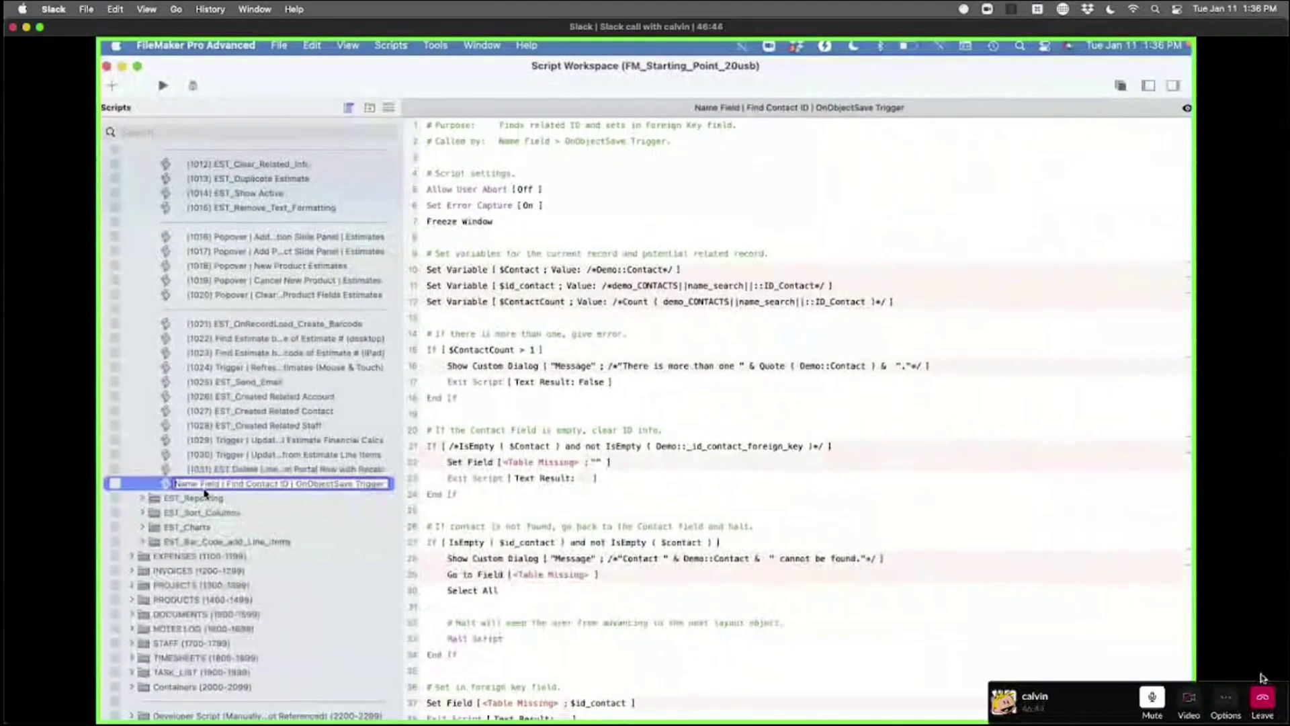
{"action": "type", "text": "(1032) "}
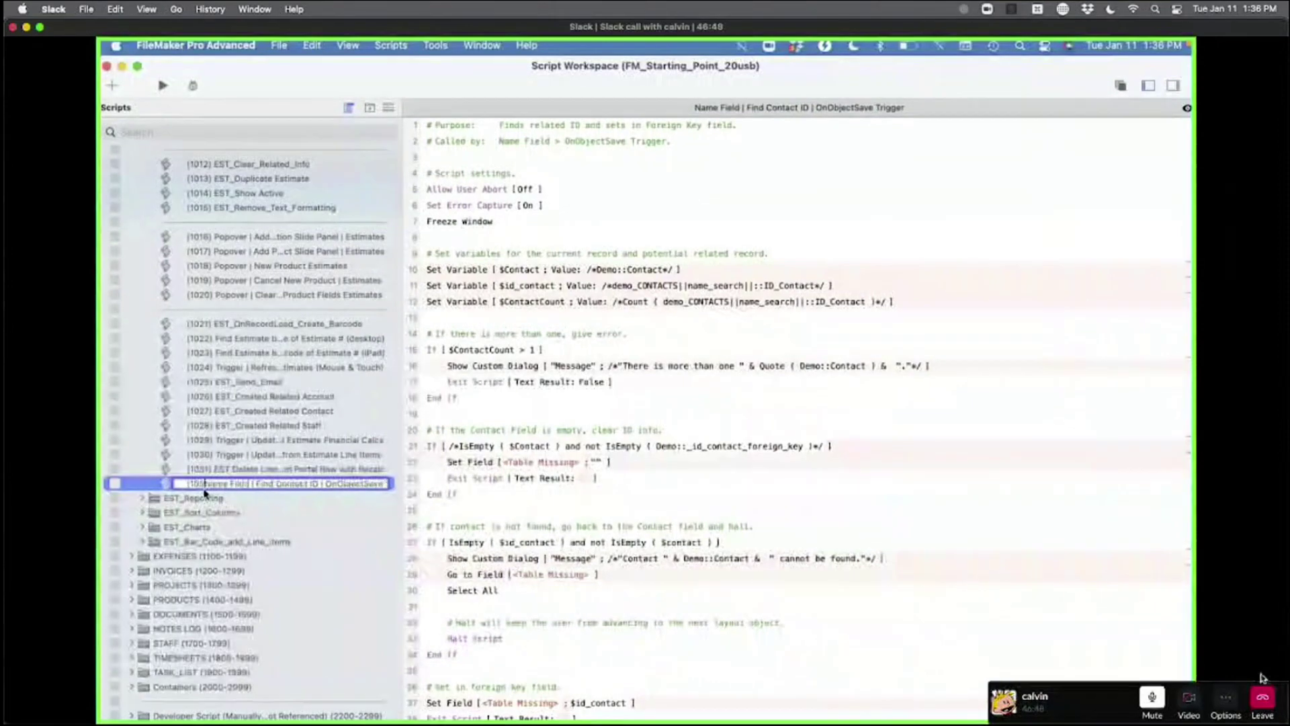
{"action": "type", "text": "EST "}
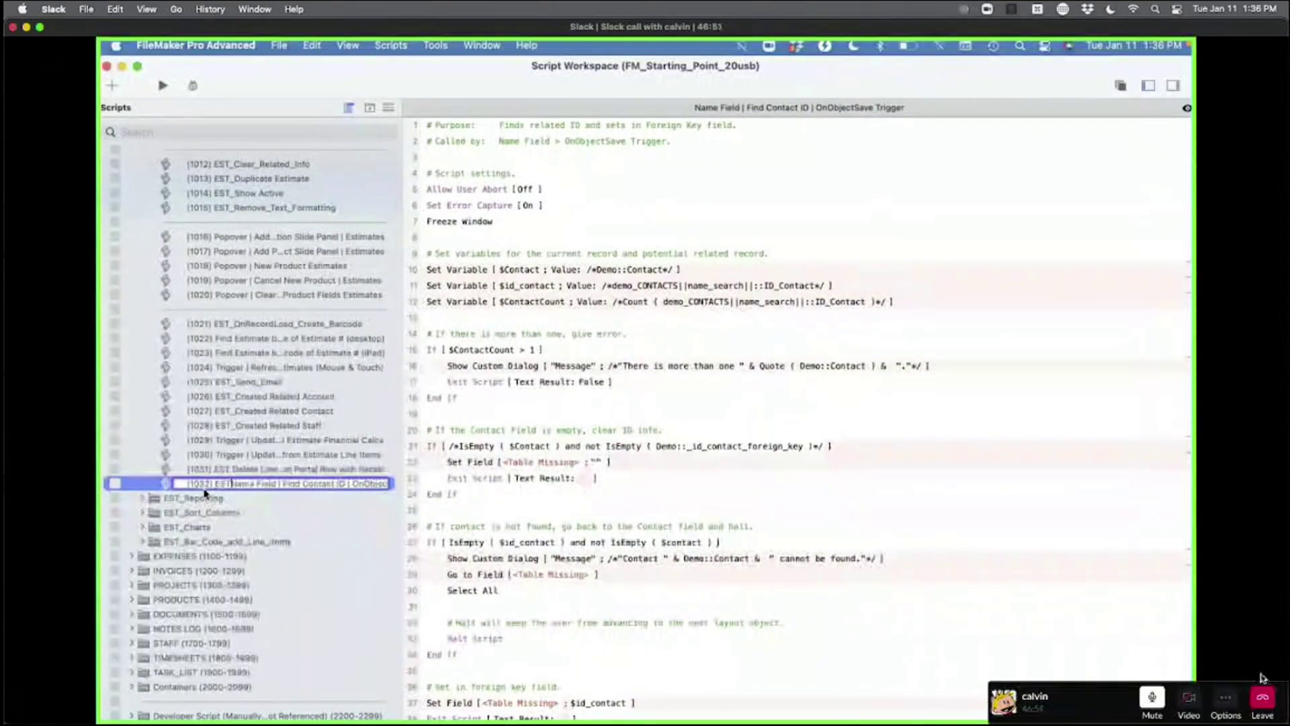
{"action": "type", "text": "Contact"}
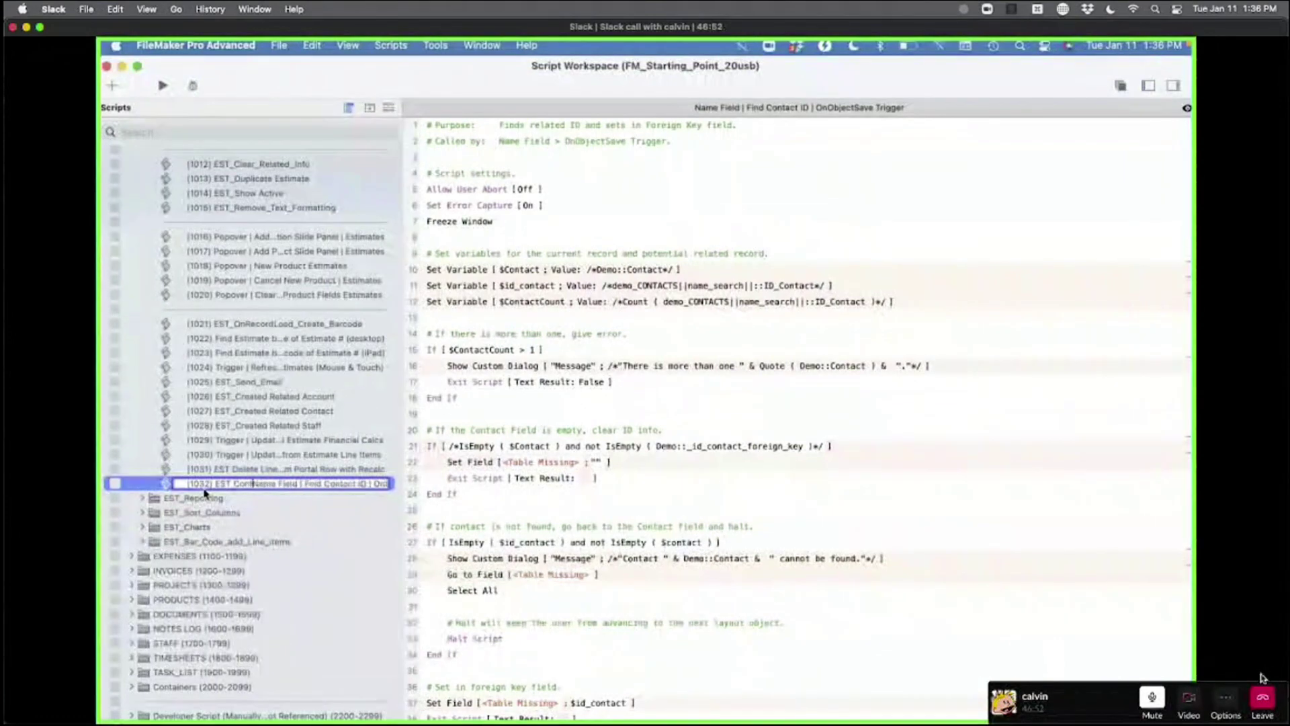
{"action": "key", "text": "Return"}
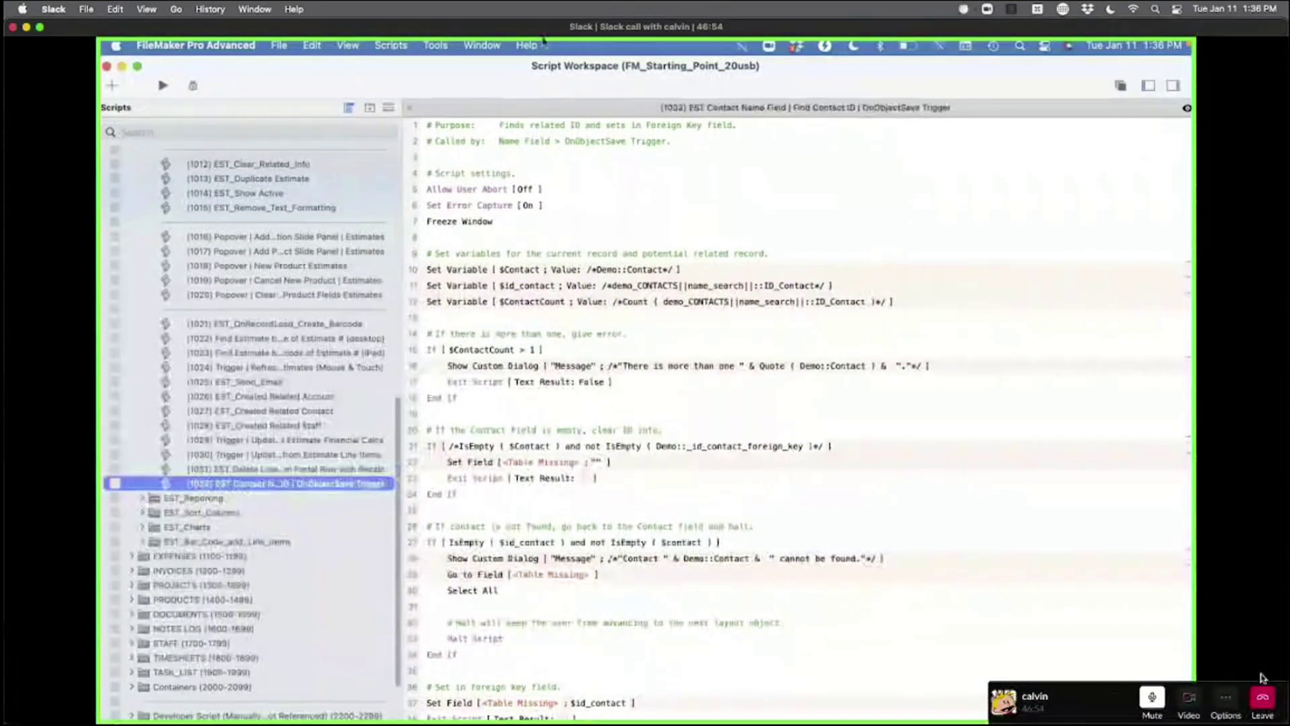
- Try to set the $Contact variable's value to T08CONa_estimates_CONTACT||name_full_search||::Contact_Name_Full
{"action": "double_click", "coordinate": [563, 272]}
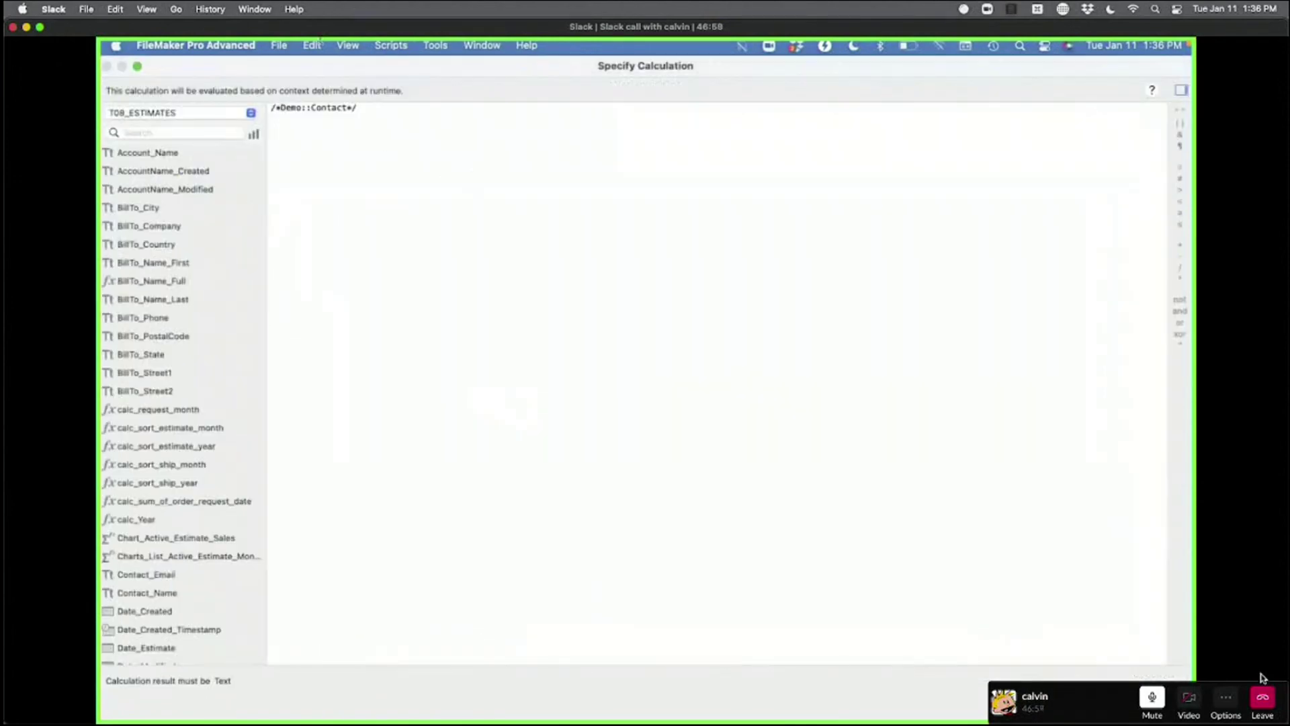
{"action": "left_click_drag", "start_coordinate": [475, 178], "coordinate": [119, 39]}
{"action": "left_click", "coordinate": [162, 114]}
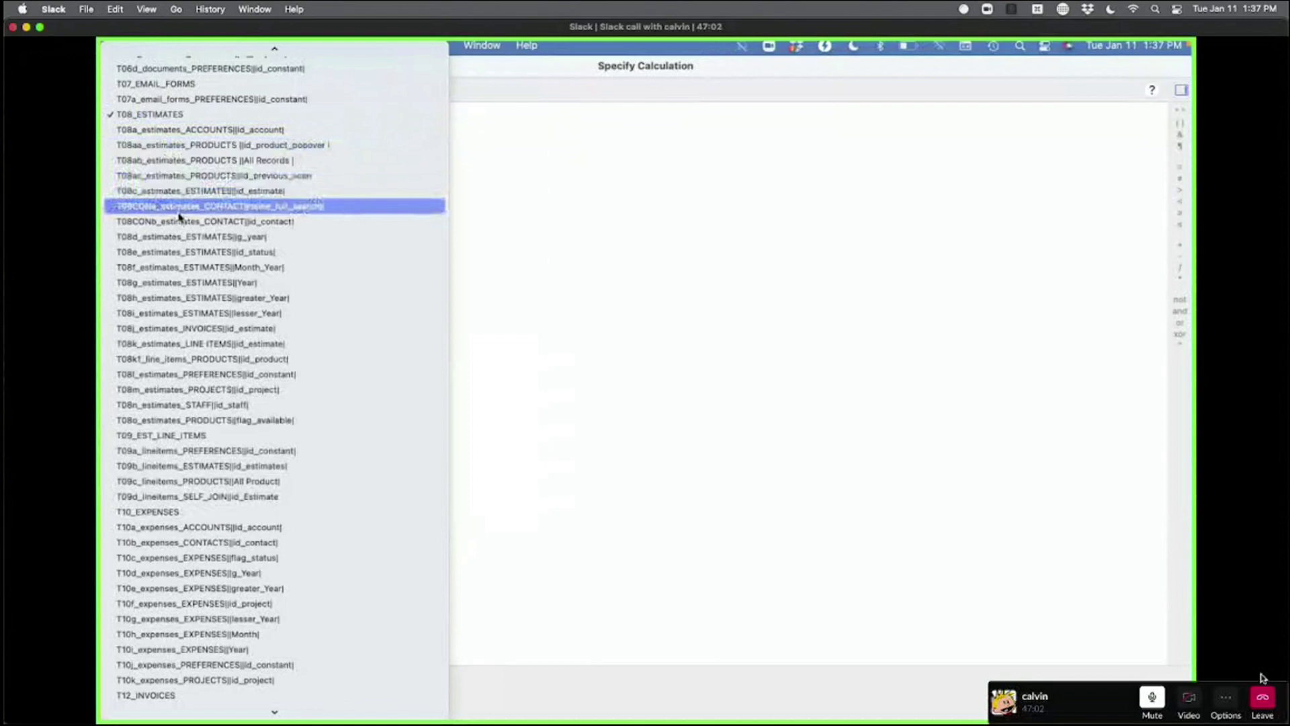
{"action": "left_click", "coordinate": [179, 209]}
{"action": "left_click", "coordinate": [164, 134]}
{"action": "type", "text": "contact"}
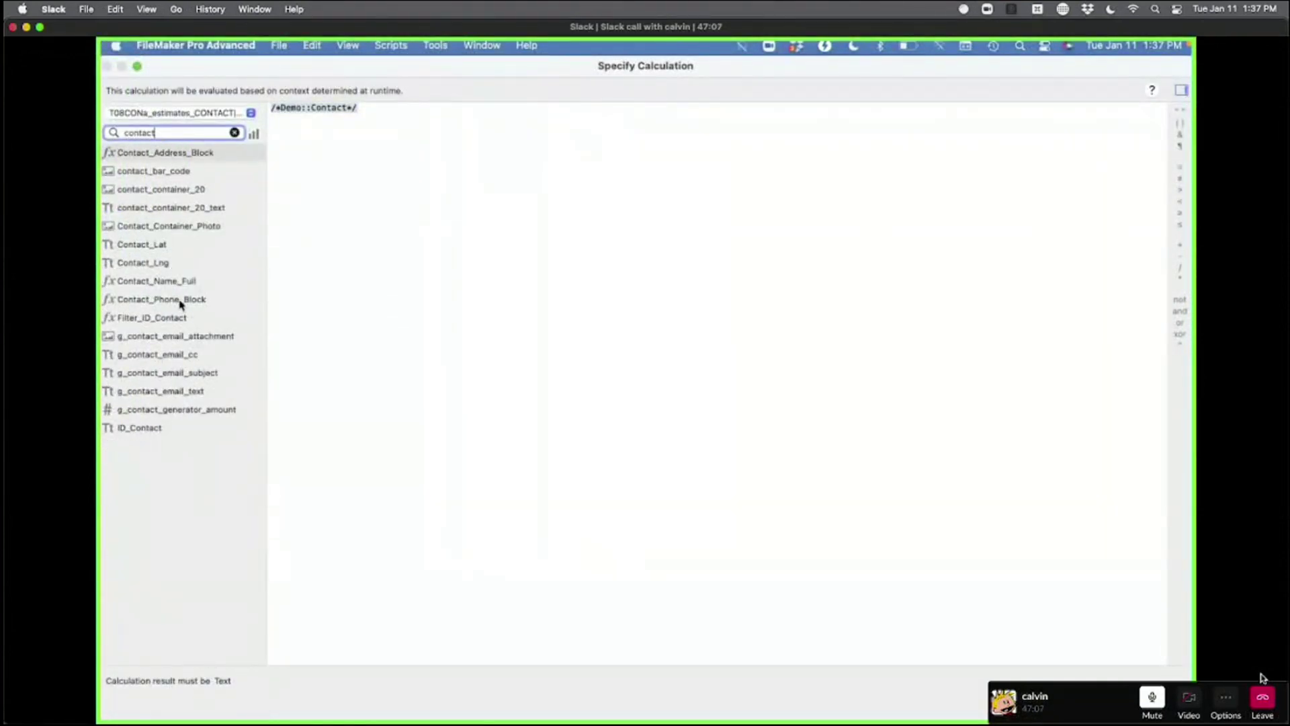
{"action": "double_click", "coordinate": [181, 288]}
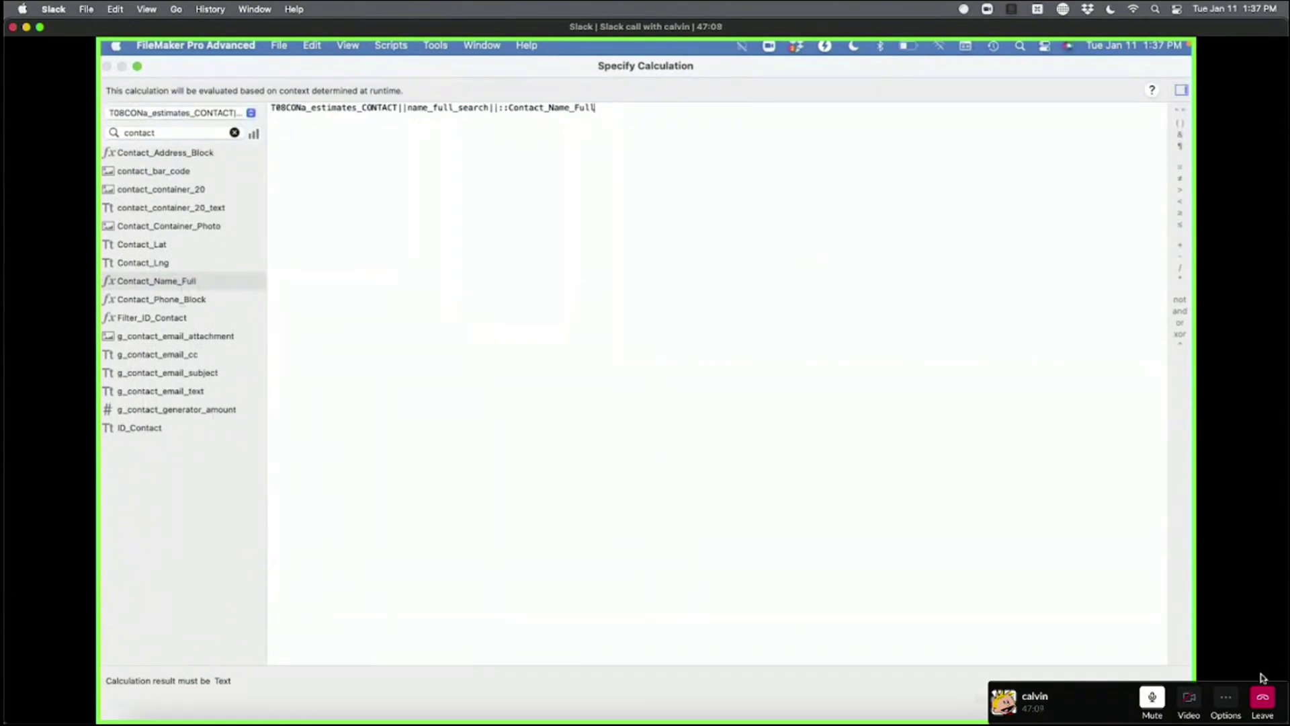
- Replace the $Contact variable's calculation with T08_ESTIMATES::Contact_Name and accept it
{"action": "key", "text": "super+a"}
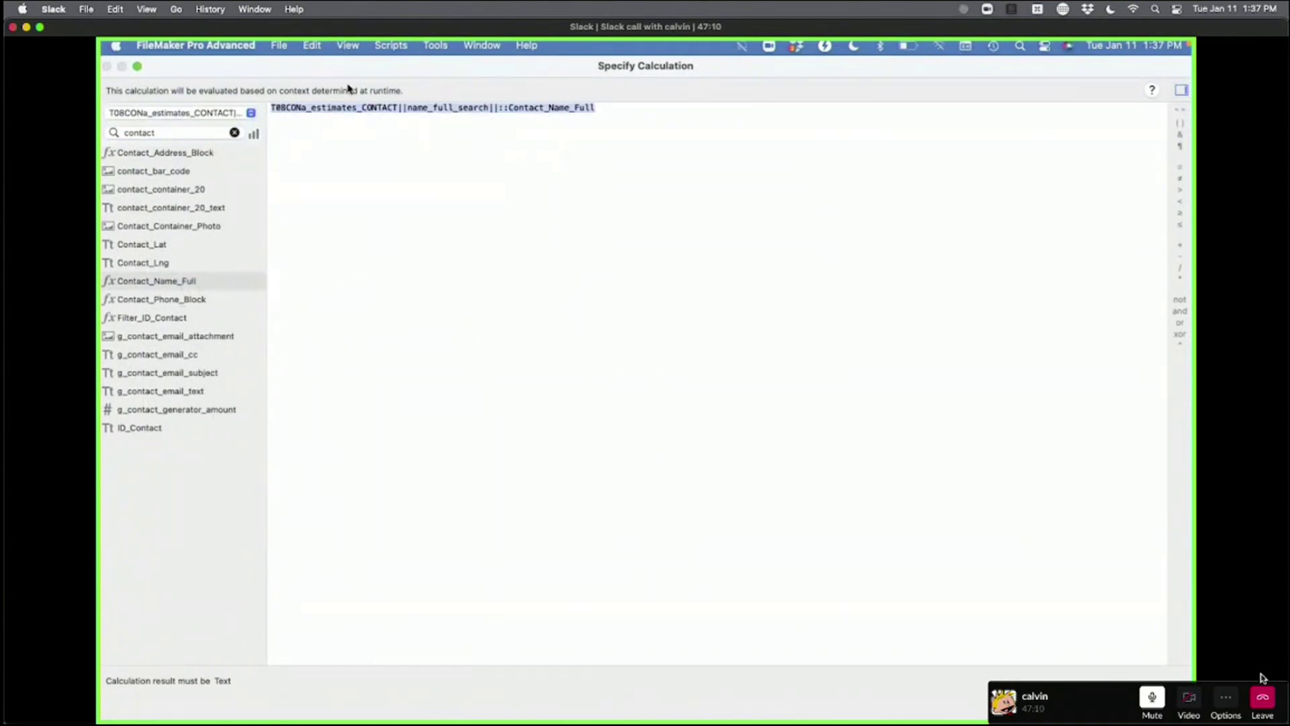
{"action": "left_click", "coordinate": [190, 113]}
{"action": "scroll", "coordinate": [190, 116], "scroll_direction": "up", "scroll_amount": 10}
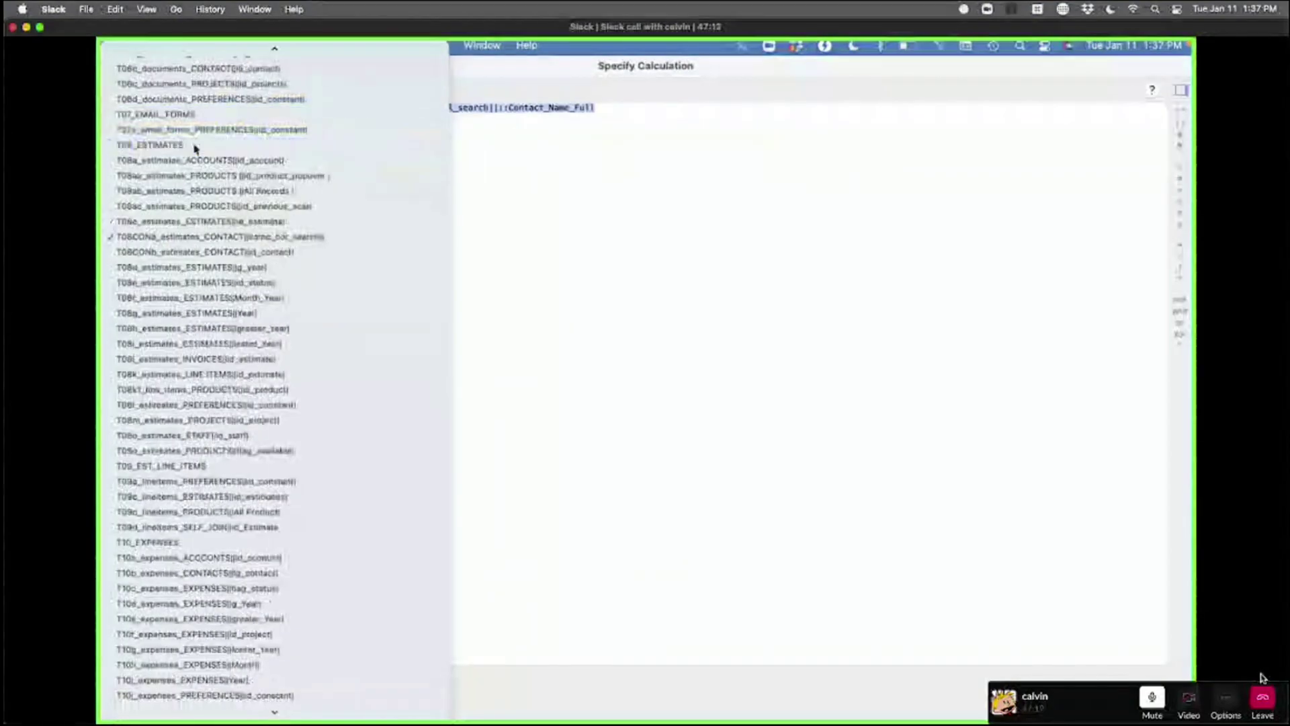
{"action": "left_click", "coordinate": [159, 144]}
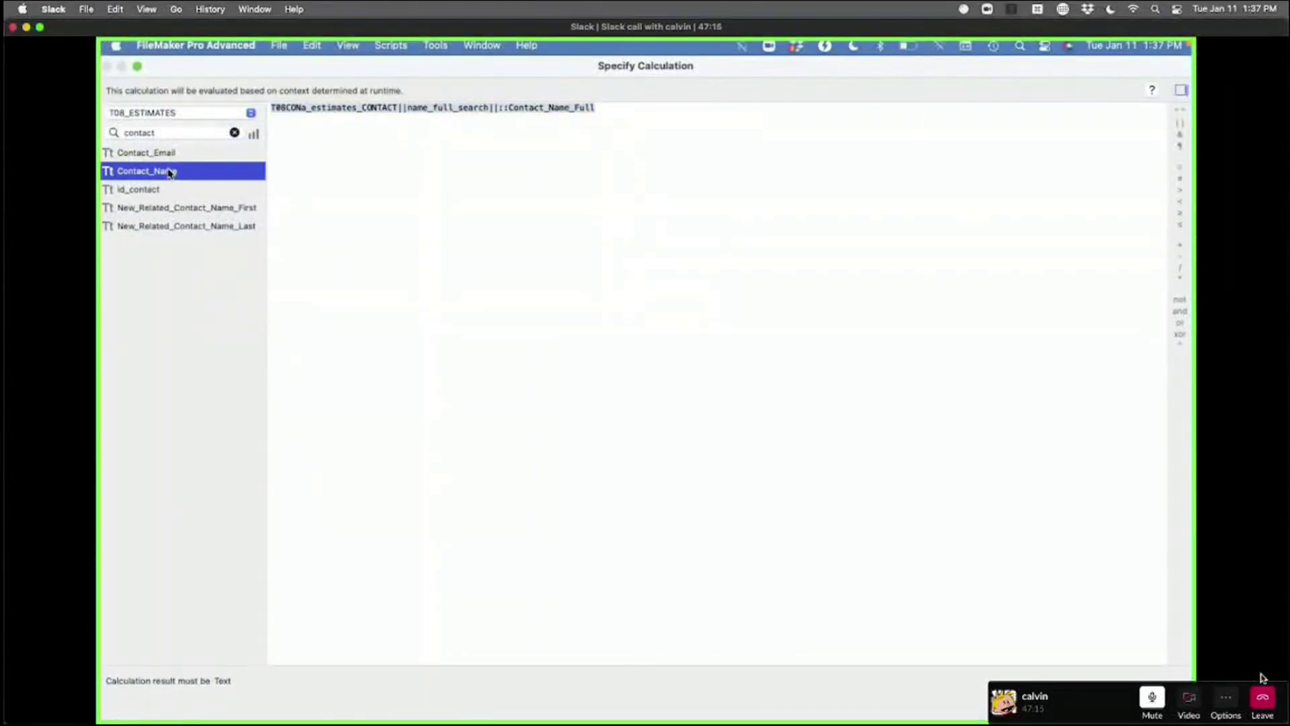
{"action": "double_click", "coordinate": [167, 171]}
{"action": "left_click", "coordinate": [1134, 675]}
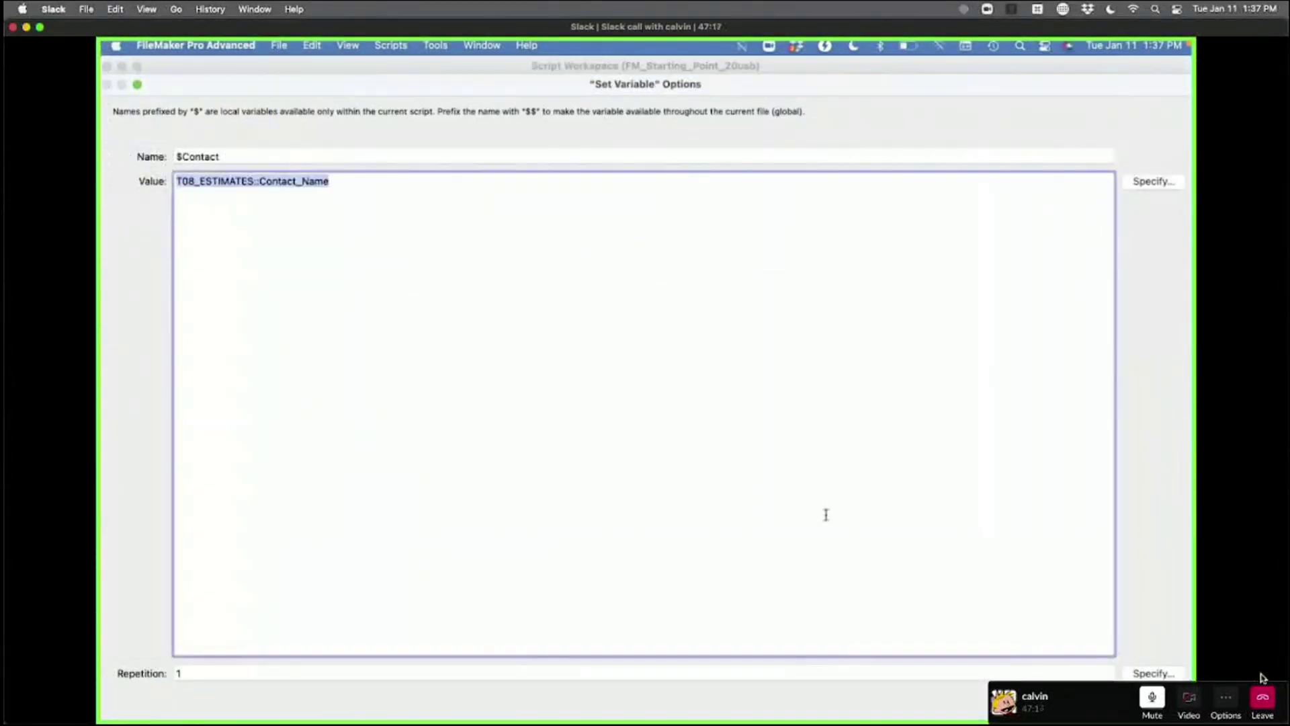
{"action": "key", "text": "Return"}
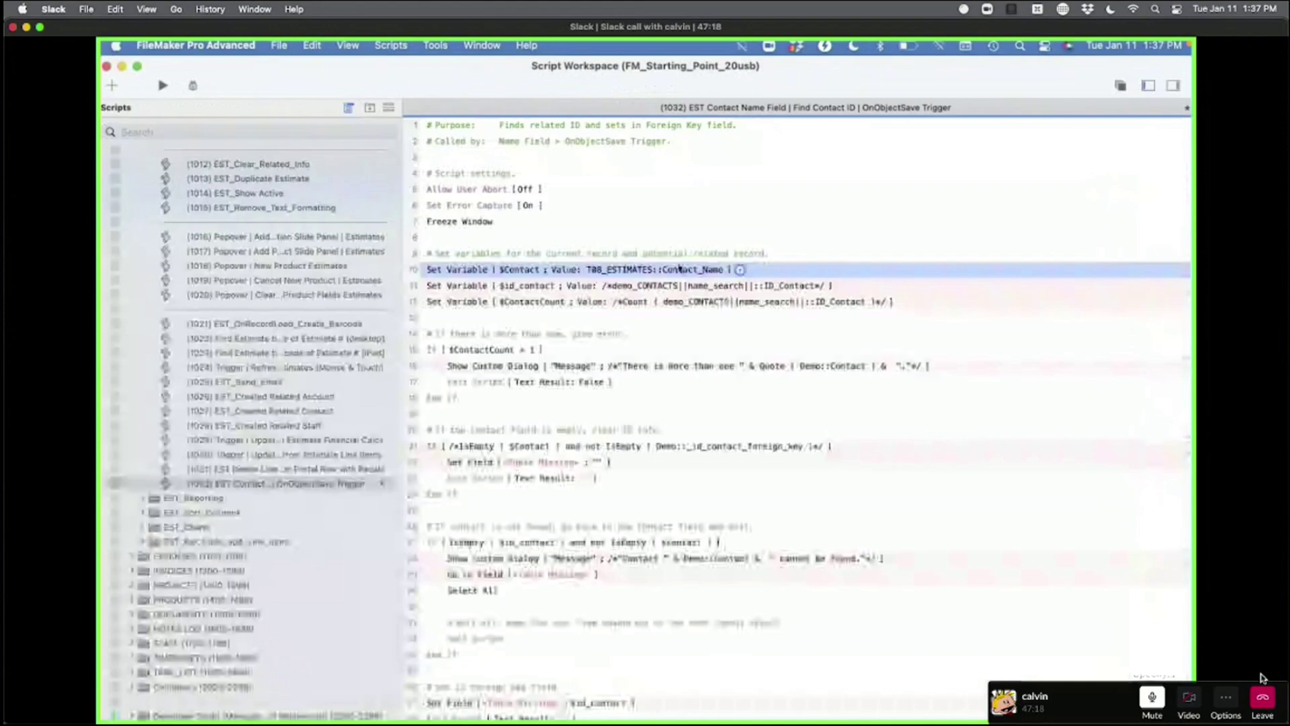
- Set the $id_contact variable's value to T08CONb_estimates_CONTACT||id_contact|::ID_Contact
{"action": "double_click", "coordinate": [702, 272]}
{"action": "left_click", "coordinate": [1151, 183]}
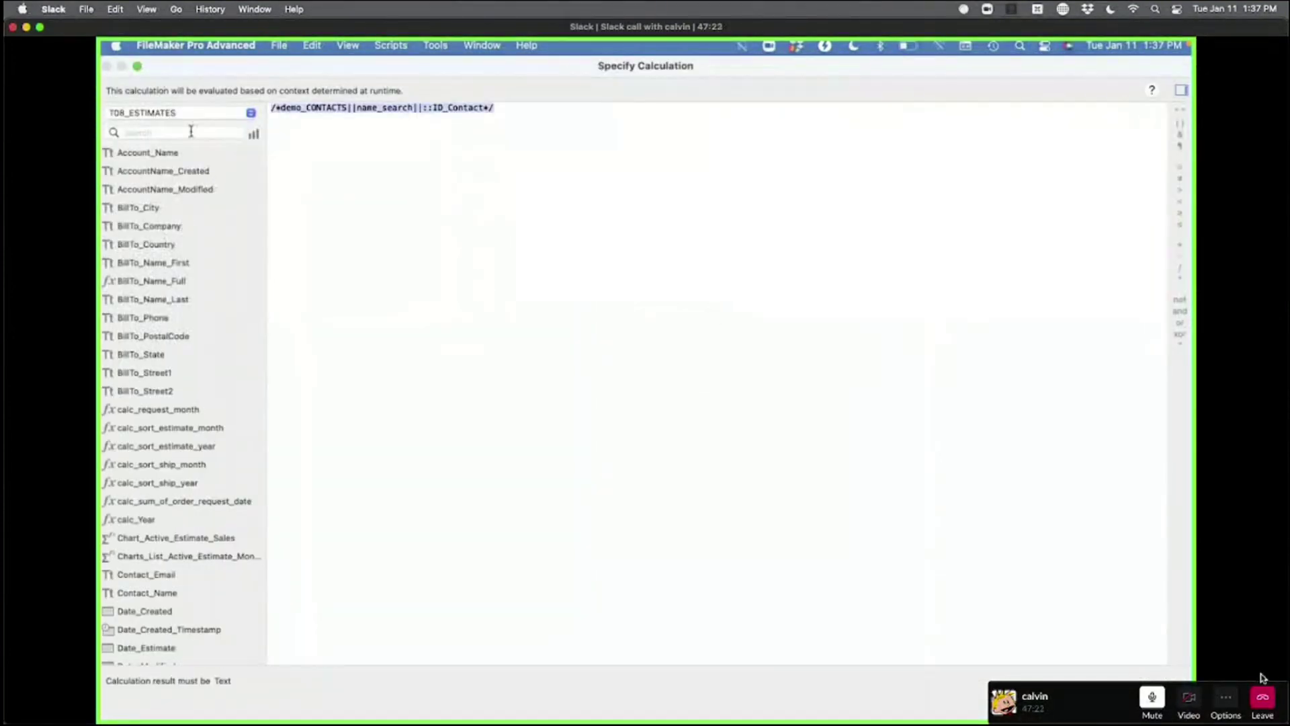
{"action": "left_click", "coordinate": [181, 112]}
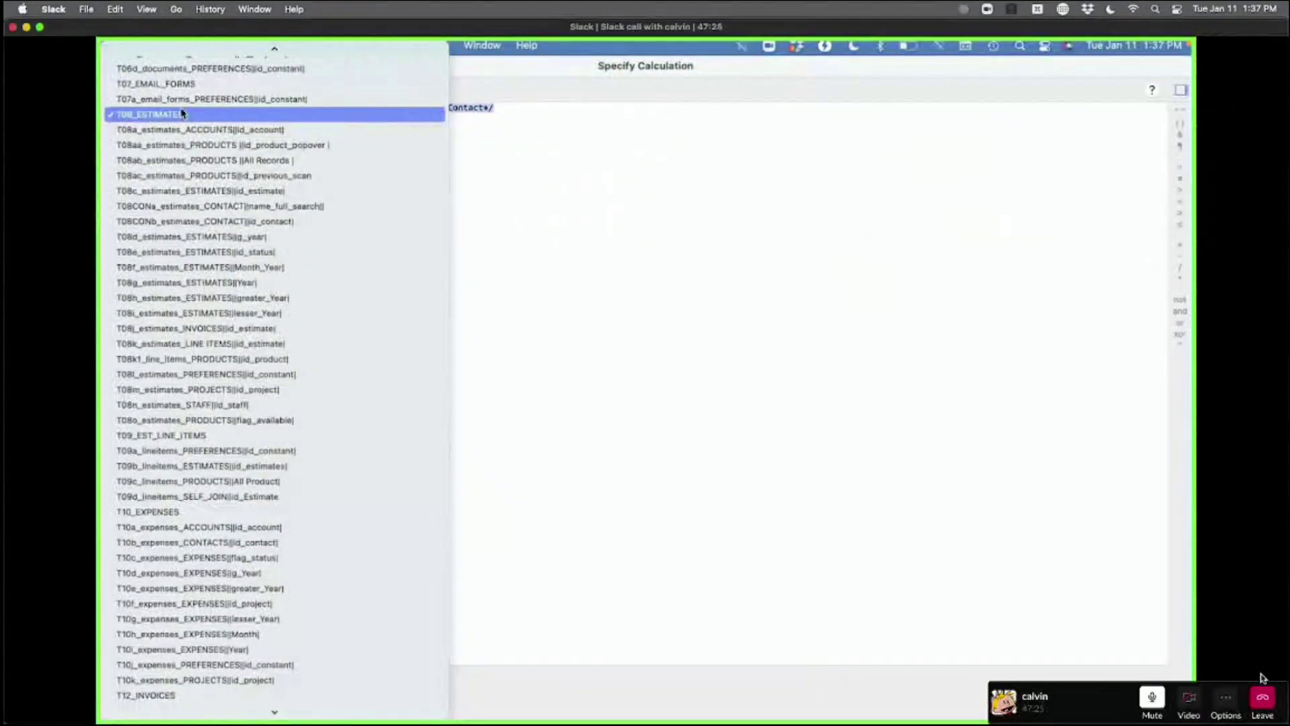
{"action": "key", "text": "Down"}
{"action": "key", "text": "Down"}
{"action": "key", "text": "Down"}
{"action": "key", "text": "Down"}
{"action": "key", "text": "Down"}
{"action": "key", "text": "Down"}
{"action": "key", "text": "Down"}
{"action": "key", "text": "Return"}
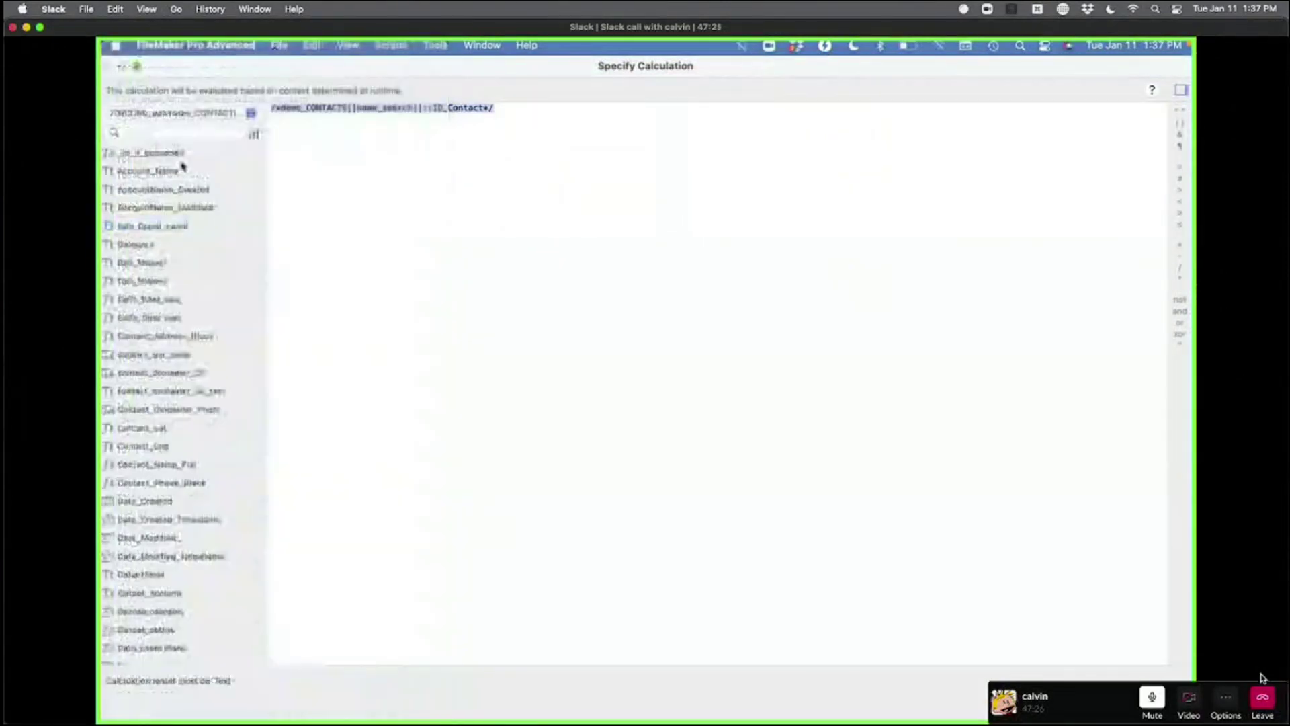
{"action": "left_click", "coordinate": [159, 131]}
{"action": "type", "text": "id_con"}
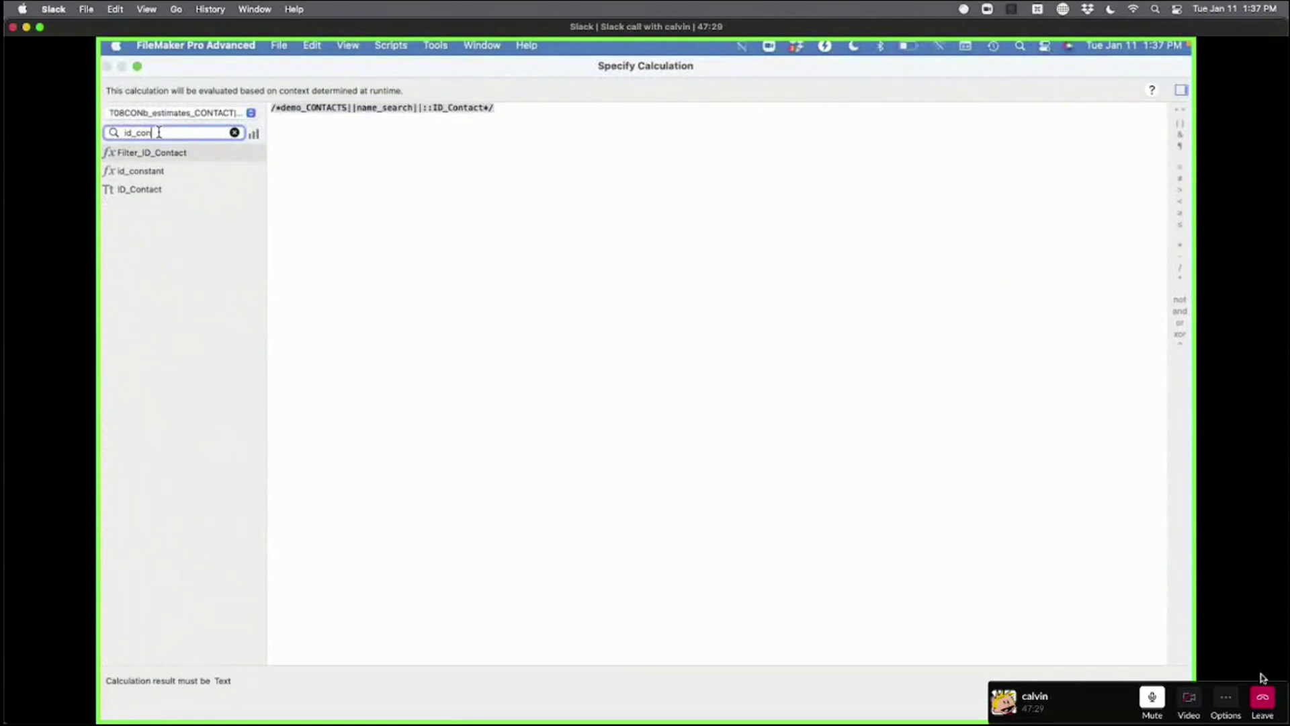
{"action": "double_click", "coordinate": [159, 189]}
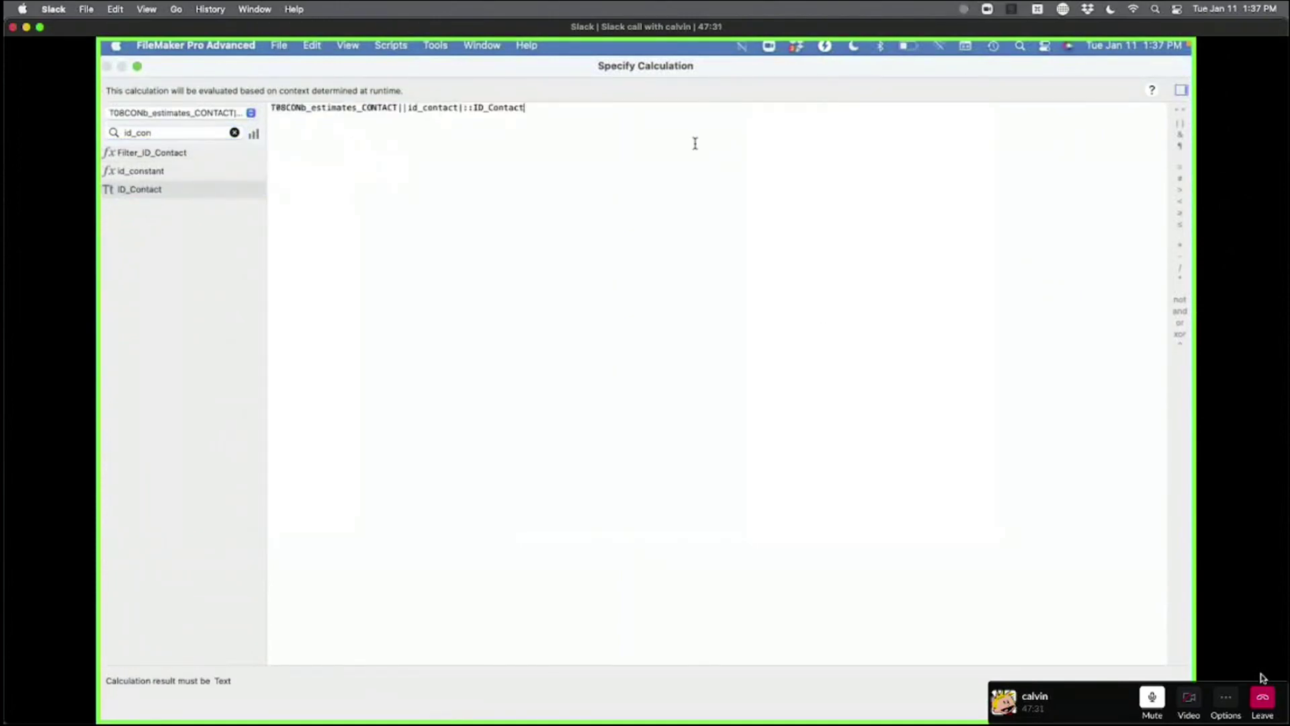
{"action": "key", "text": "Return"}
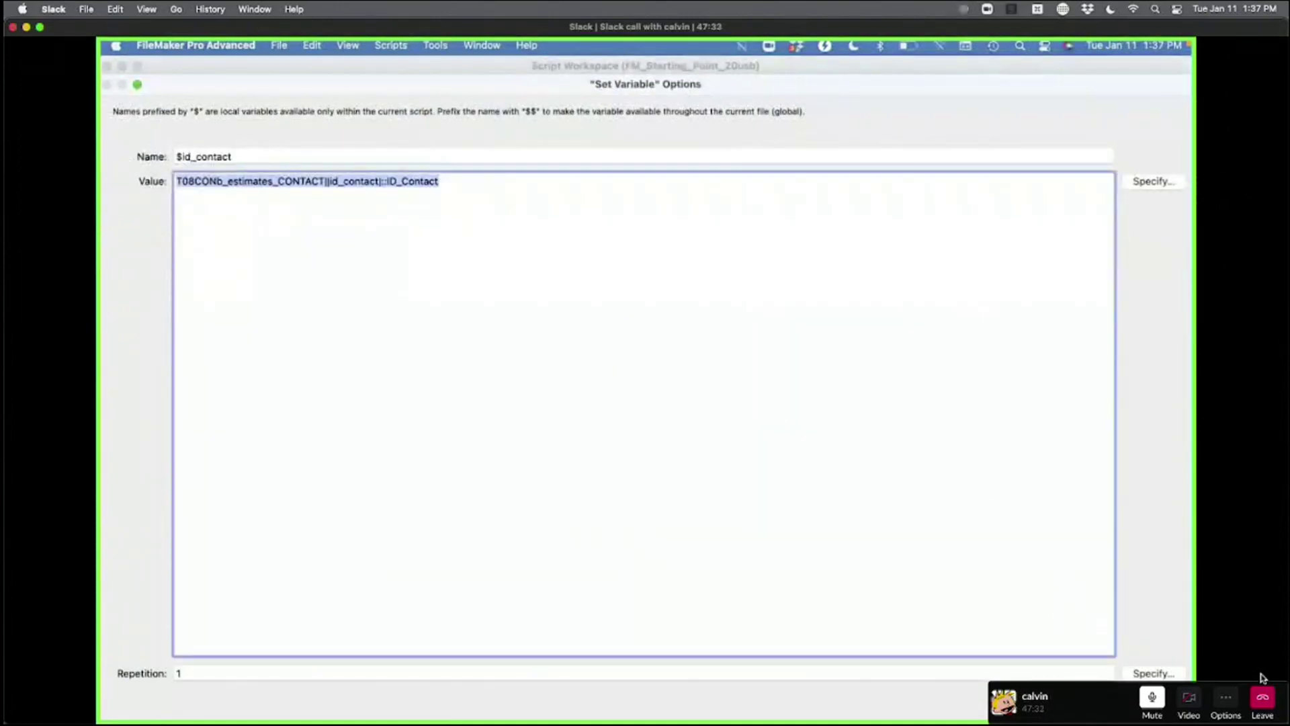
{"action": "key", "text": "Return"}
- Uncomment the $ContactCount calculation and remove the demo_CONTACTS field reference from inside its Count function
{"action": "double_click", "coordinate": [526, 298]}
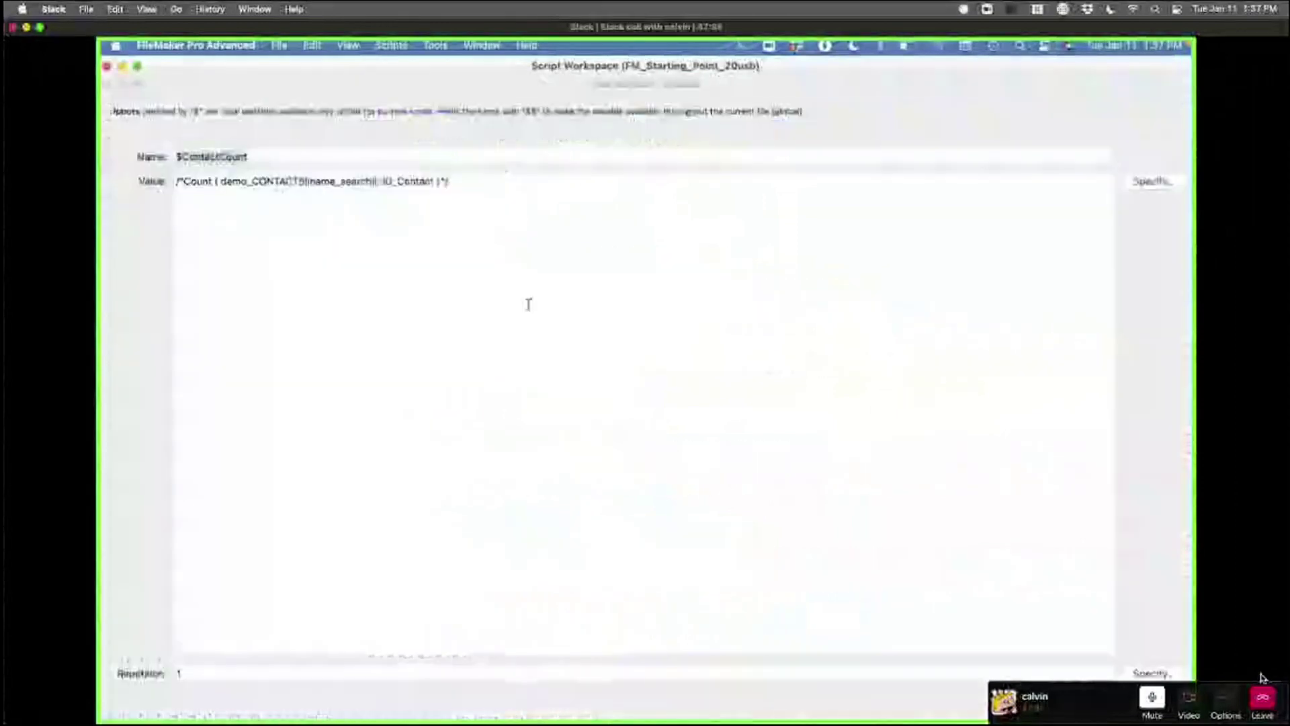
{"action": "left_click", "coordinate": [1157, 185]}
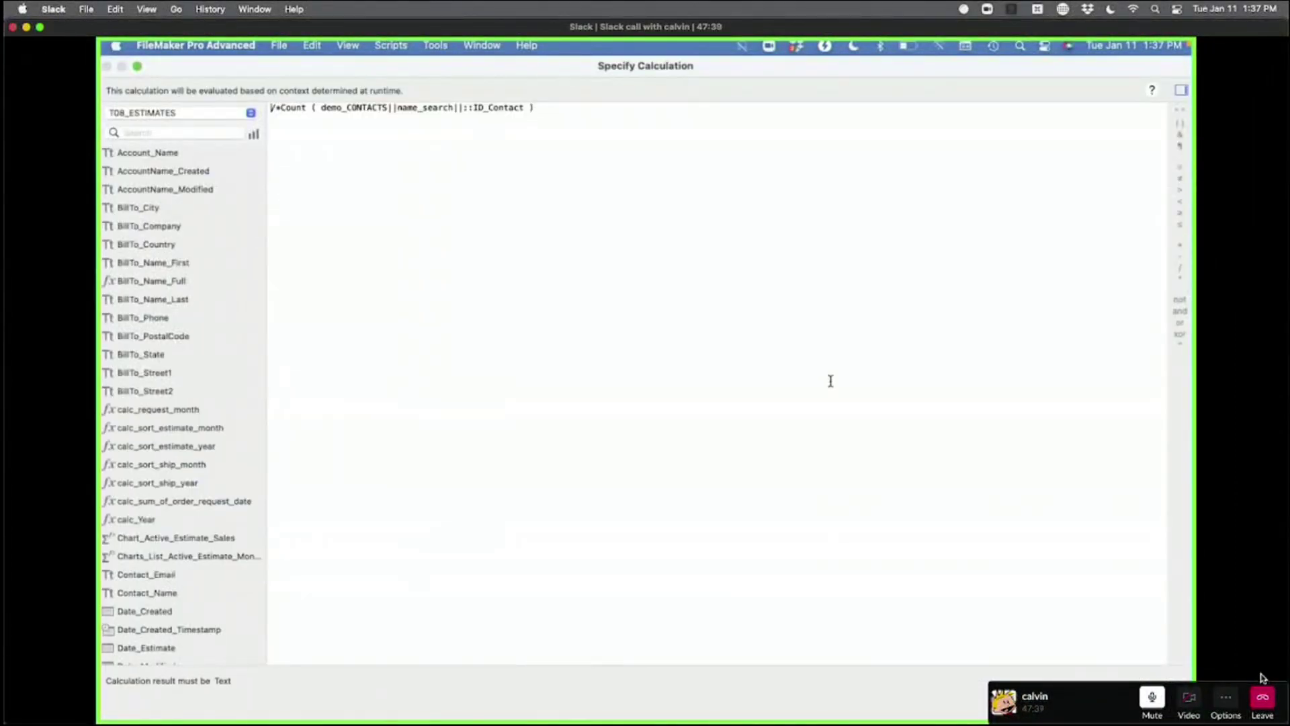
{"action": "key", "text": "Delete"}
{"action": "key", "text": "Delete"}
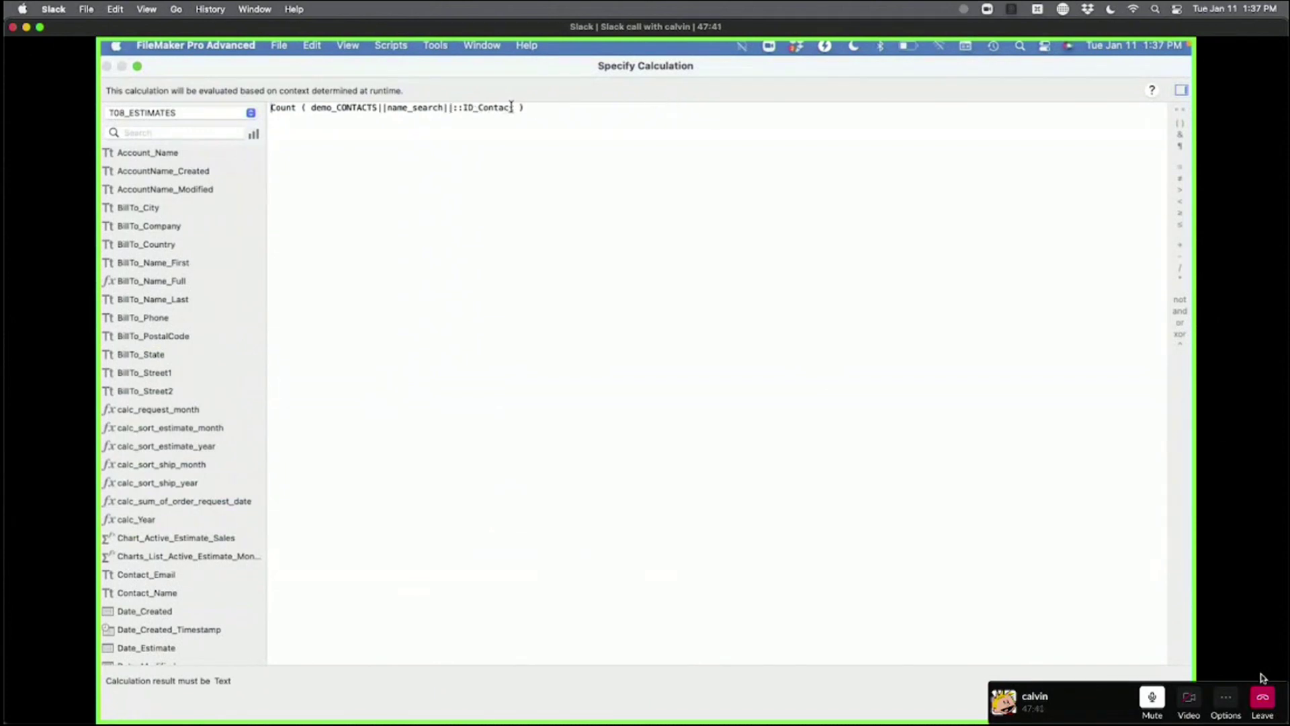
{"action": "left_click_drag", "start_coordinate": [513, 107], "coordinate": [310, 111]}
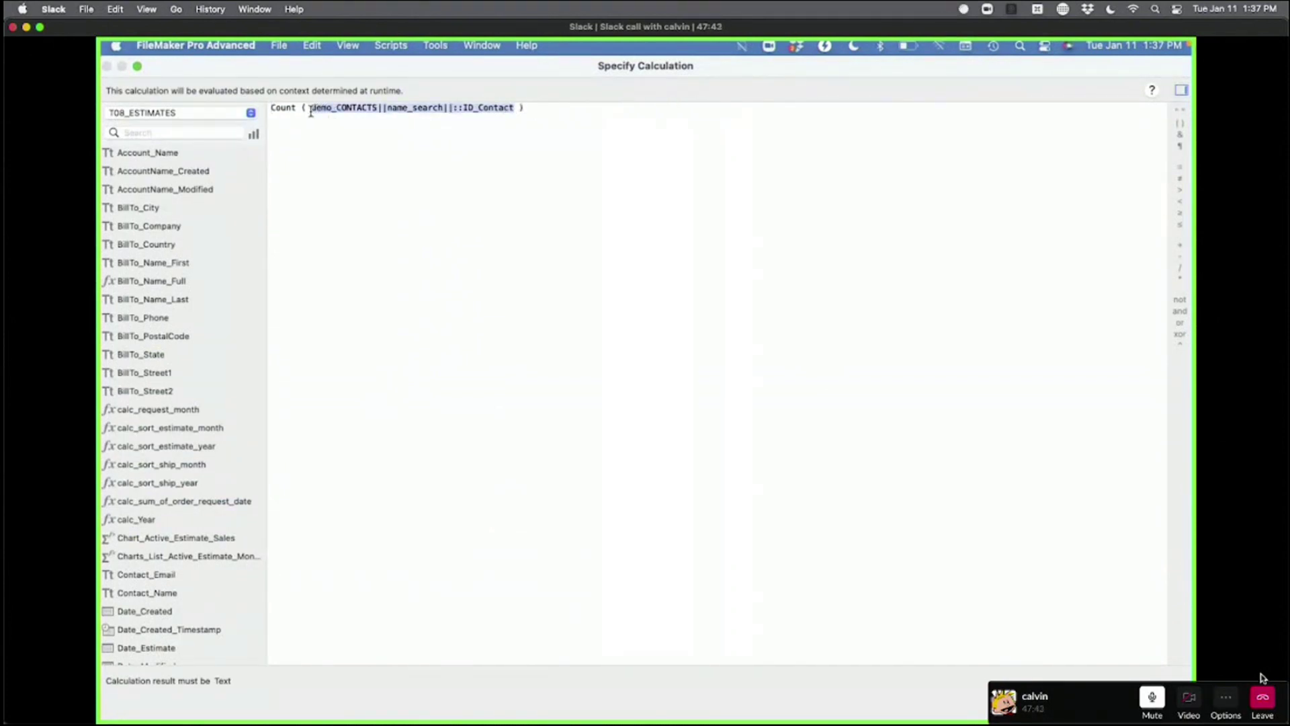
{"action": "key", "text": "BackSpace"}
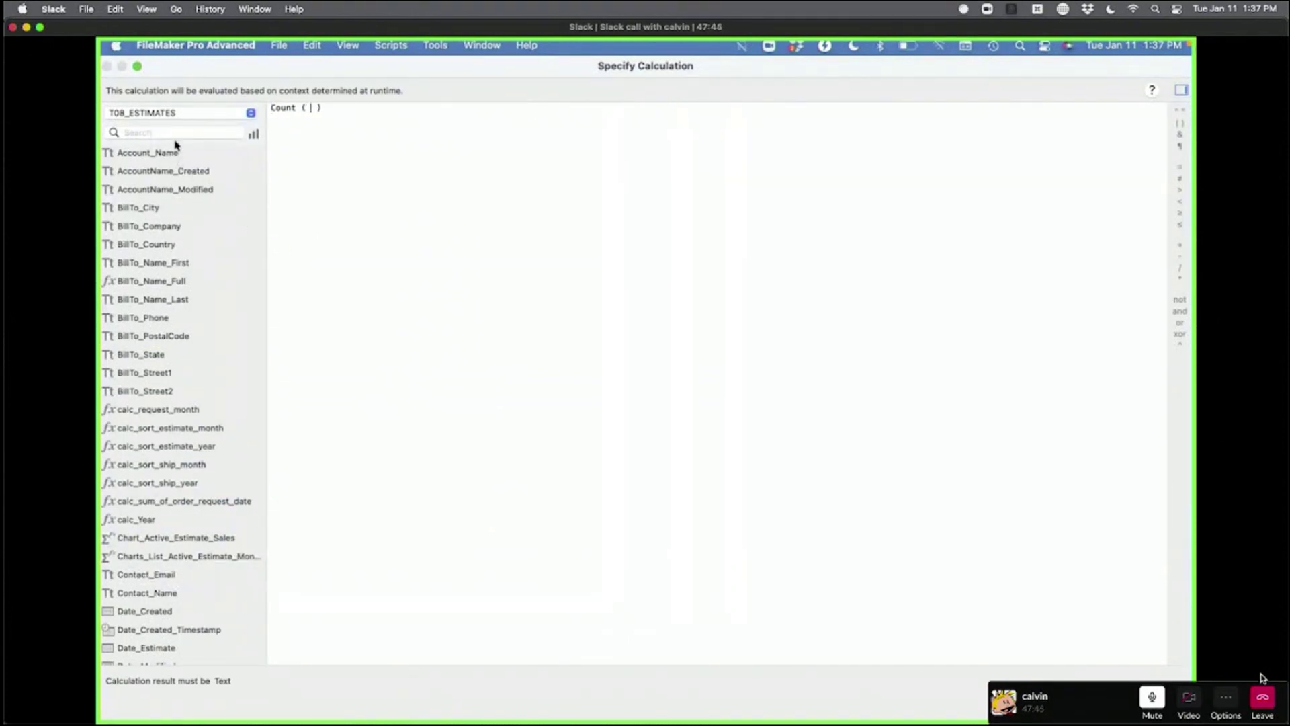
- Insert T08CONa_estimates_CONTACT||name_full_search||::ID_Contact into the Count function of $ContactCount and accept the calculation
{"action": "left_click", "coordinate": [175, 113]}
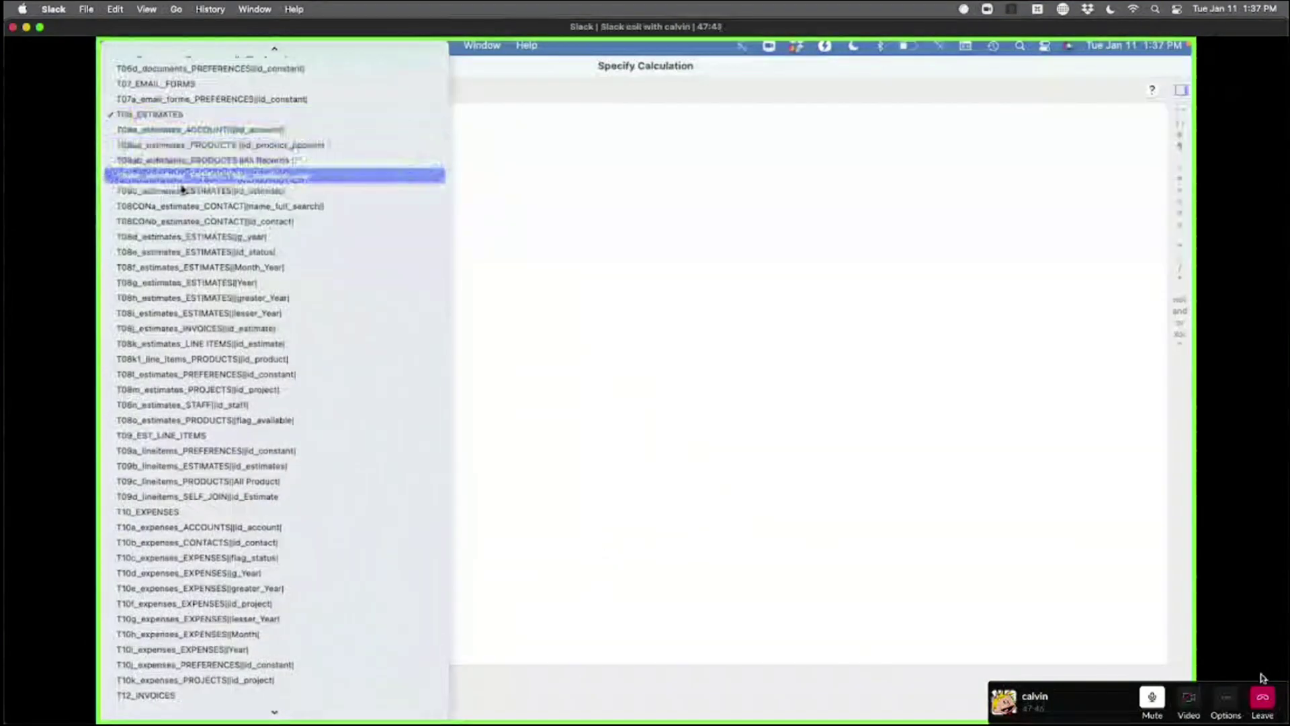
{"action": "left_click", "coordinate": [188, 223]}
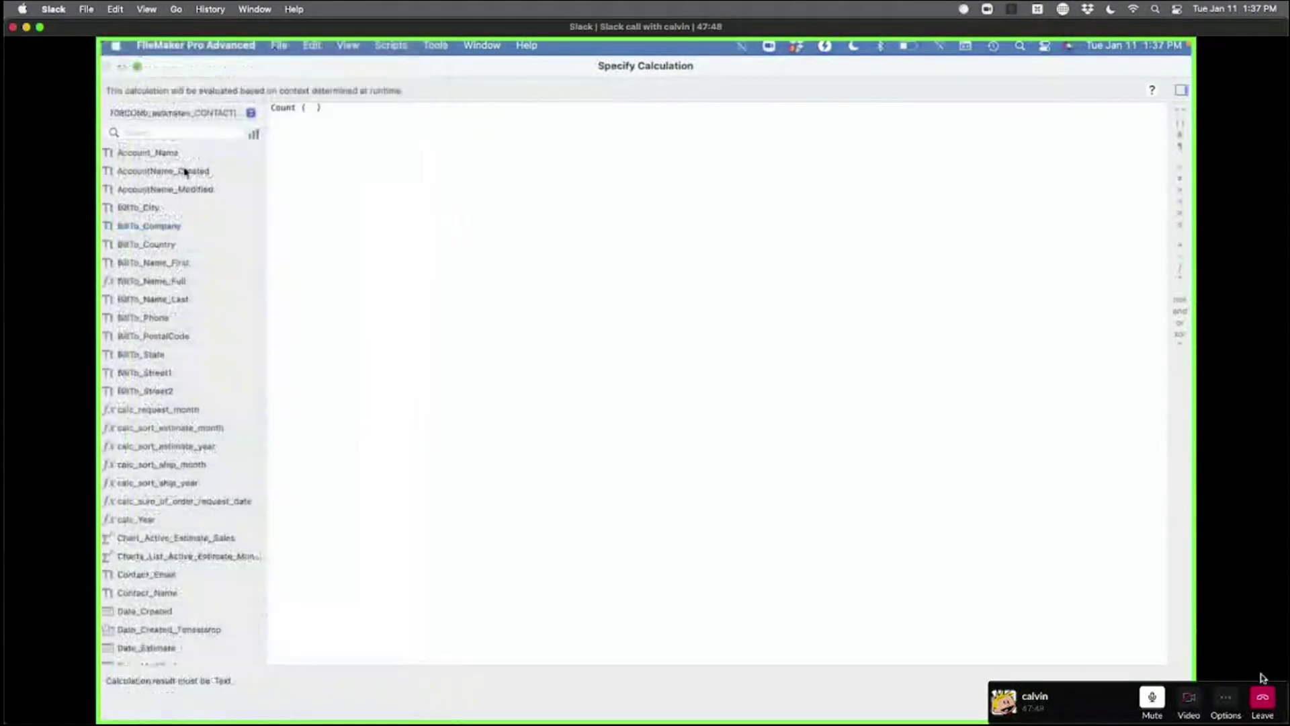
{"action": "left_click", "coordinate": [175, 113]}
{"action": "left_click", "coordinate": [173, 162]}
{"action": "left_click", "coordinate": [165, 134]}
{"action": "type", "text": "id_con"}
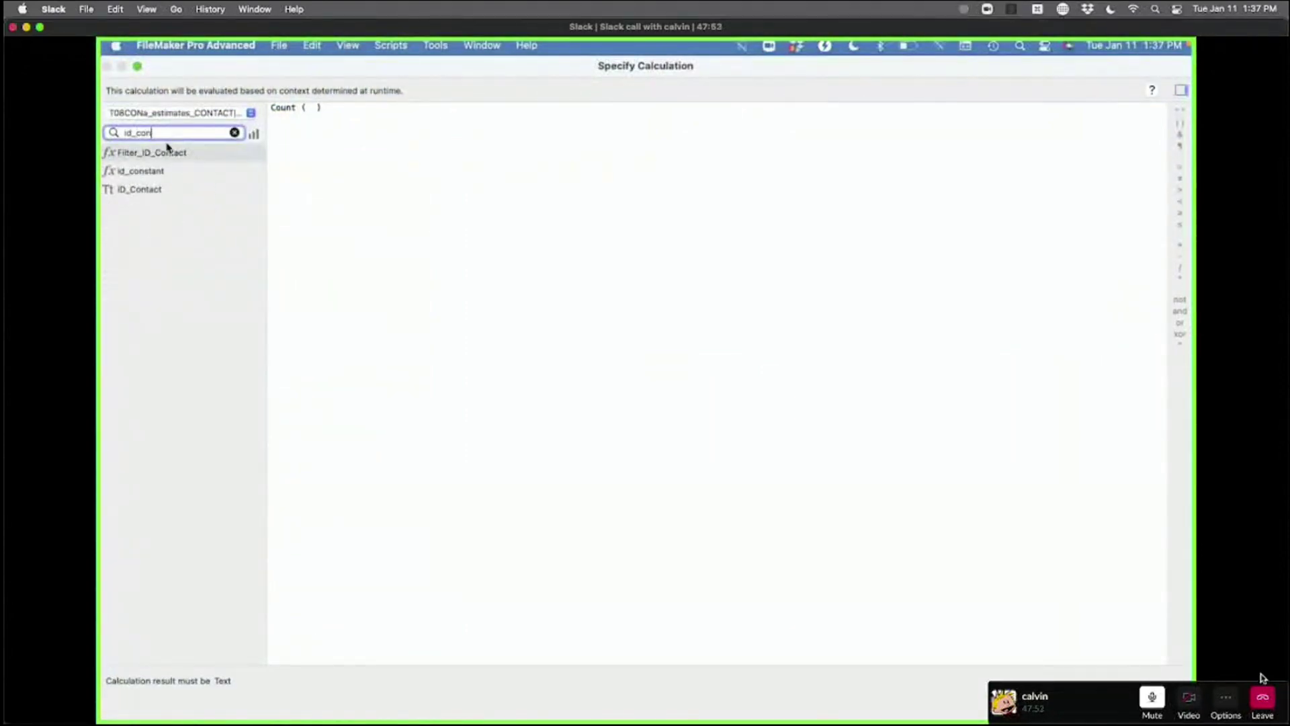
{"action": "double_click", "coordinate": [148, 193]}
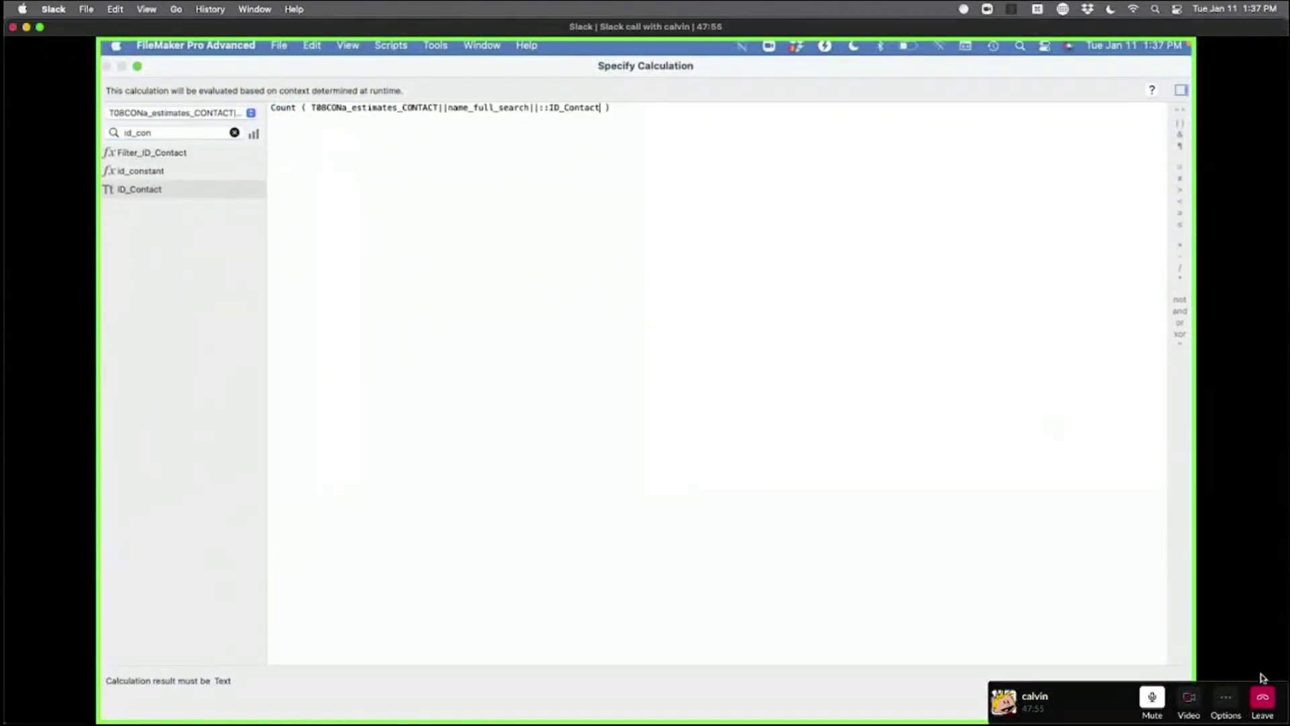
{"action": "key", "text": "Return"}
{"action": "key", "text": "Return"}
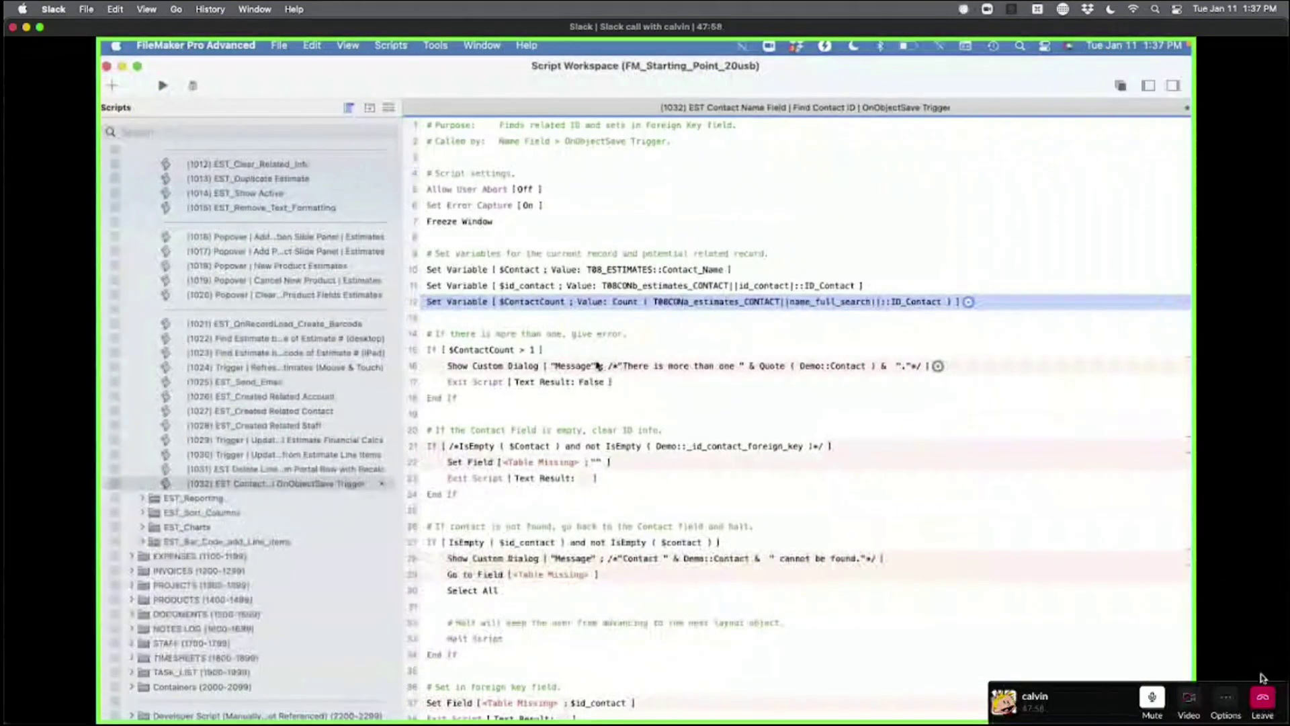
- Uncomment the duplicate-contact dialog's message, replace its Quote ( Demo::Contact ) expression with $Contact, and accept the dialog options
{"action": "double_click", "coordinate": [696, 369]}
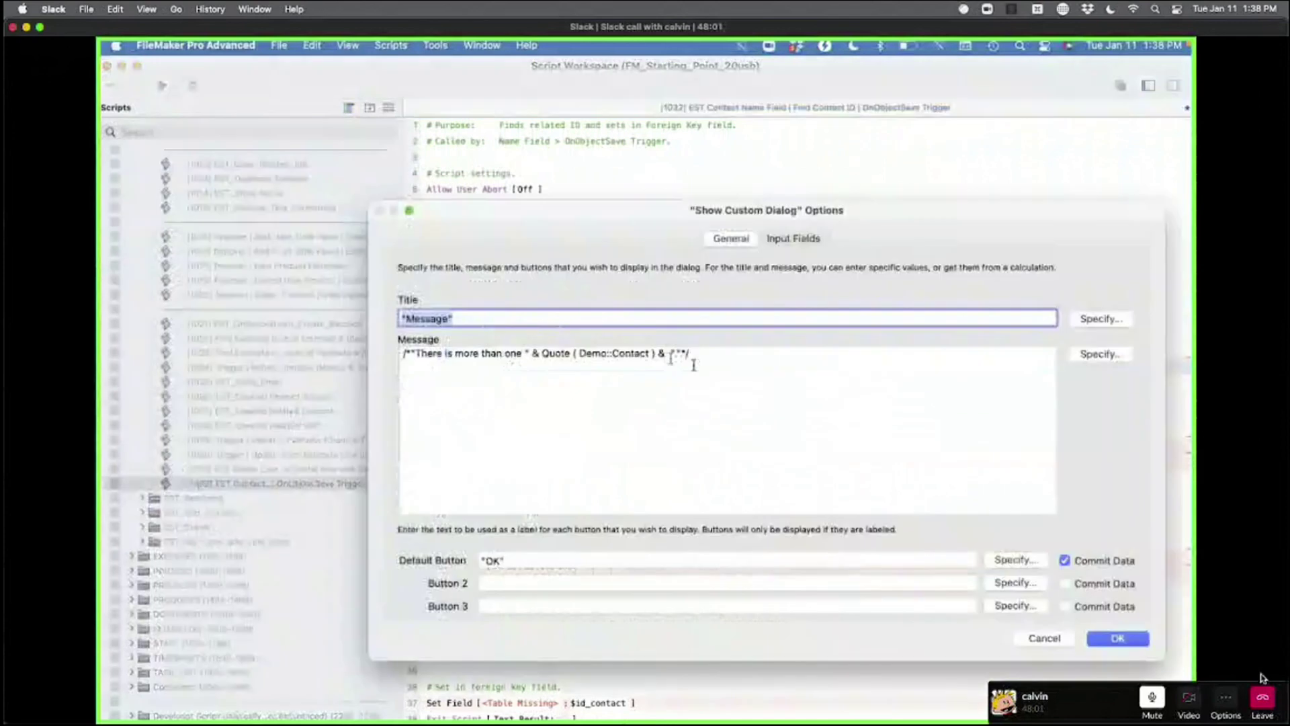
{"action": "key", "text": "Tab"}
{"action": "left_click", "coordinate": [616, 355]}
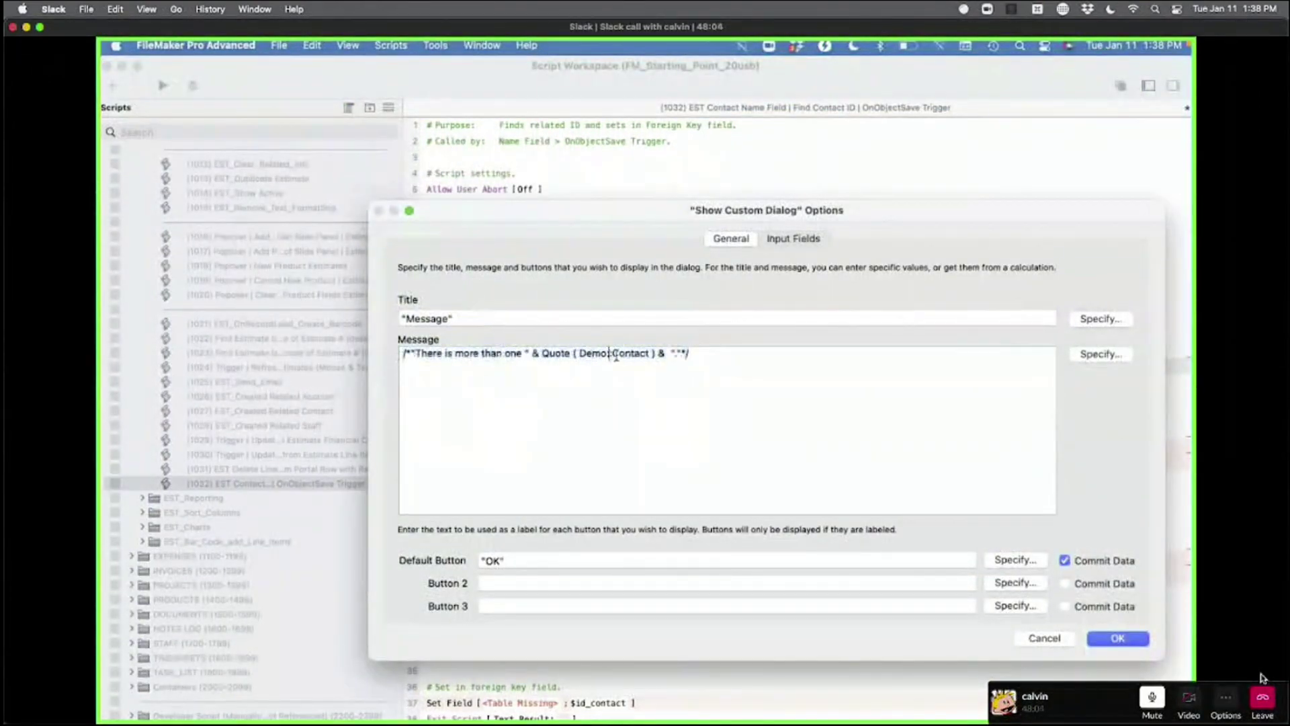
{"action": "key", "text": "shift+super+Right"}
{"action": "left_click", "coordinate": [543, 357], "text": "shift"}
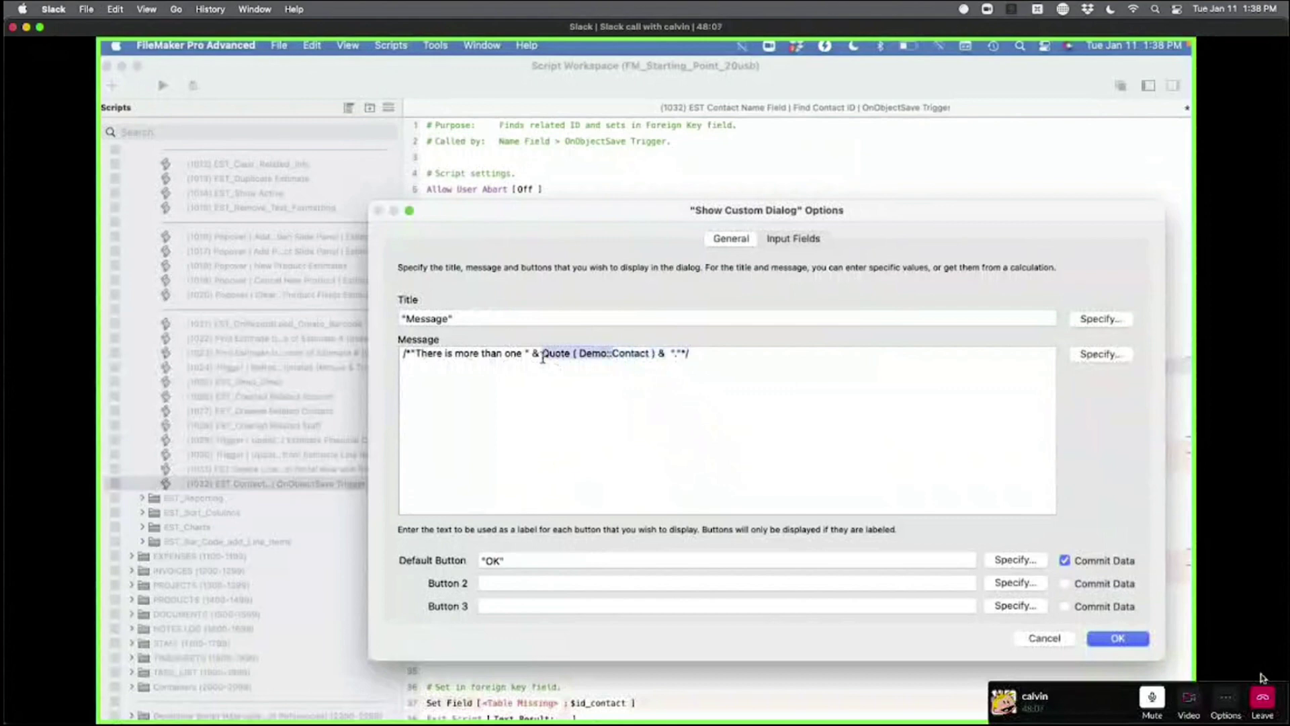
{"action": "key", "text": "BackSpace"}
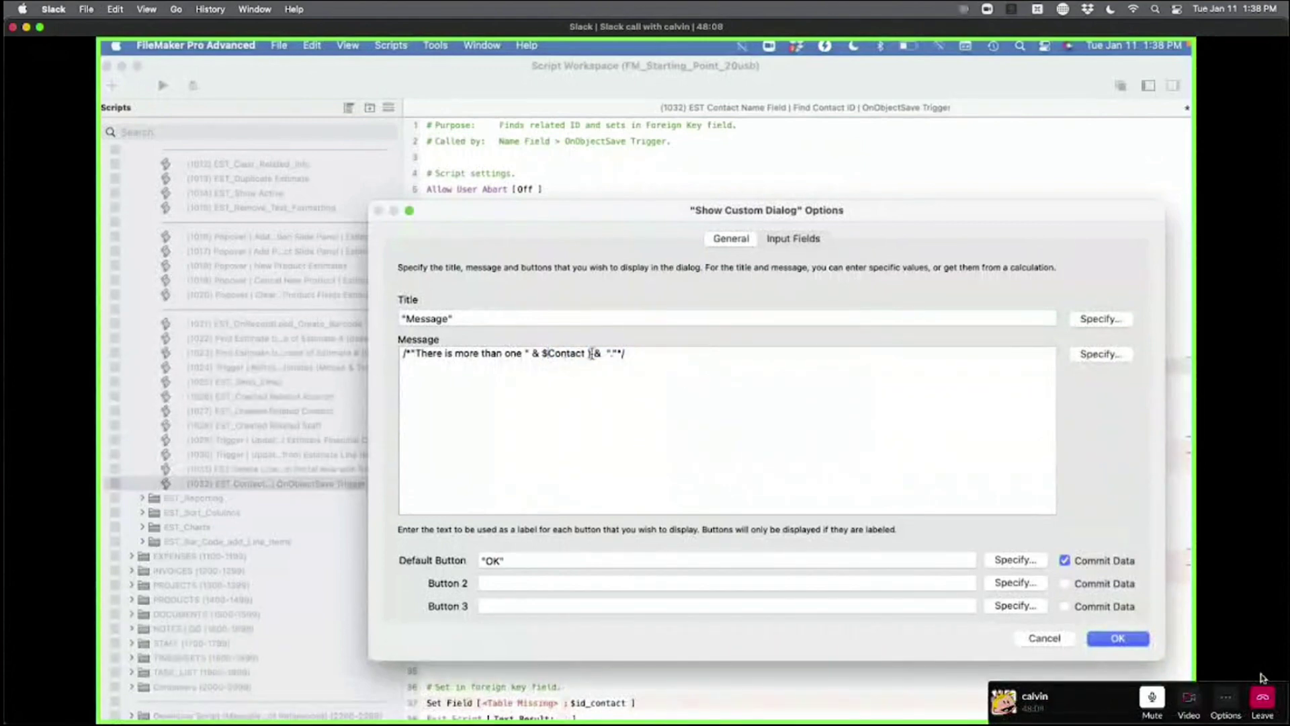
{"action": "key", "text": "BackSpace"}
{"action": "key", "text": "BackSpace"}
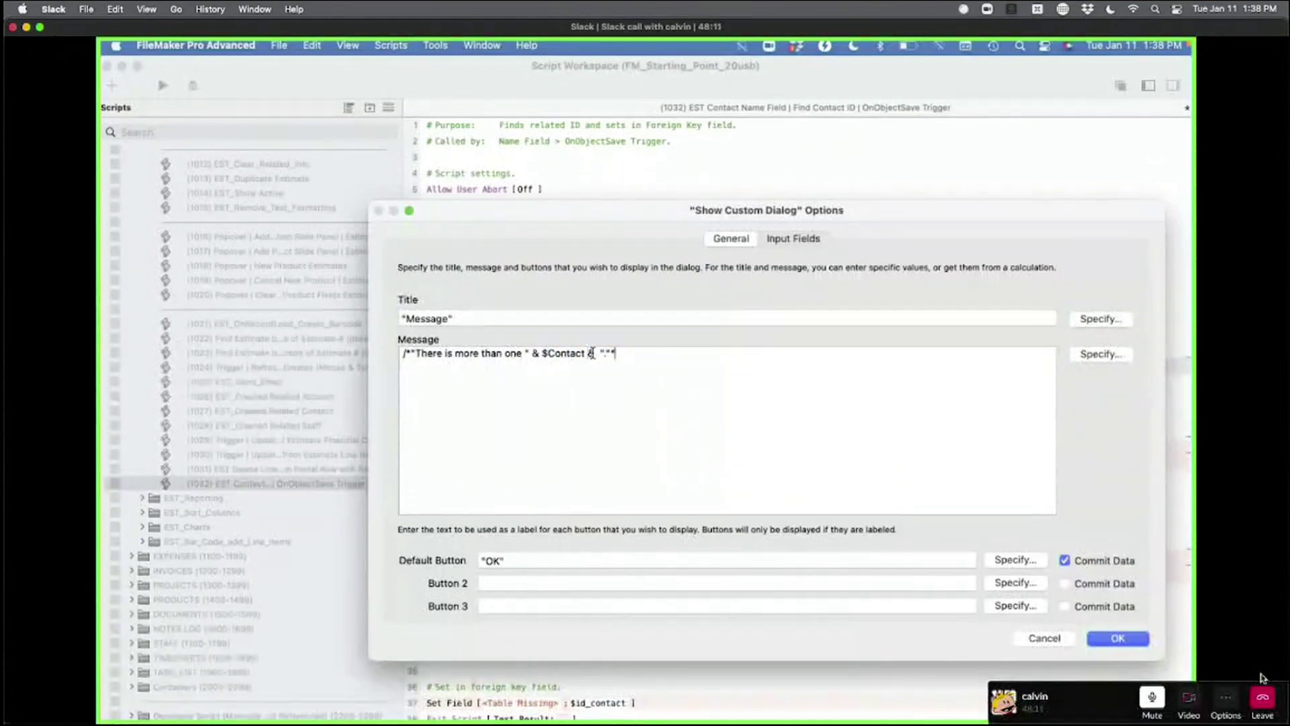
{"action": "key", "text": "BackSpace"}
{"action": "left_click", "coordinate": [1118, 639]}
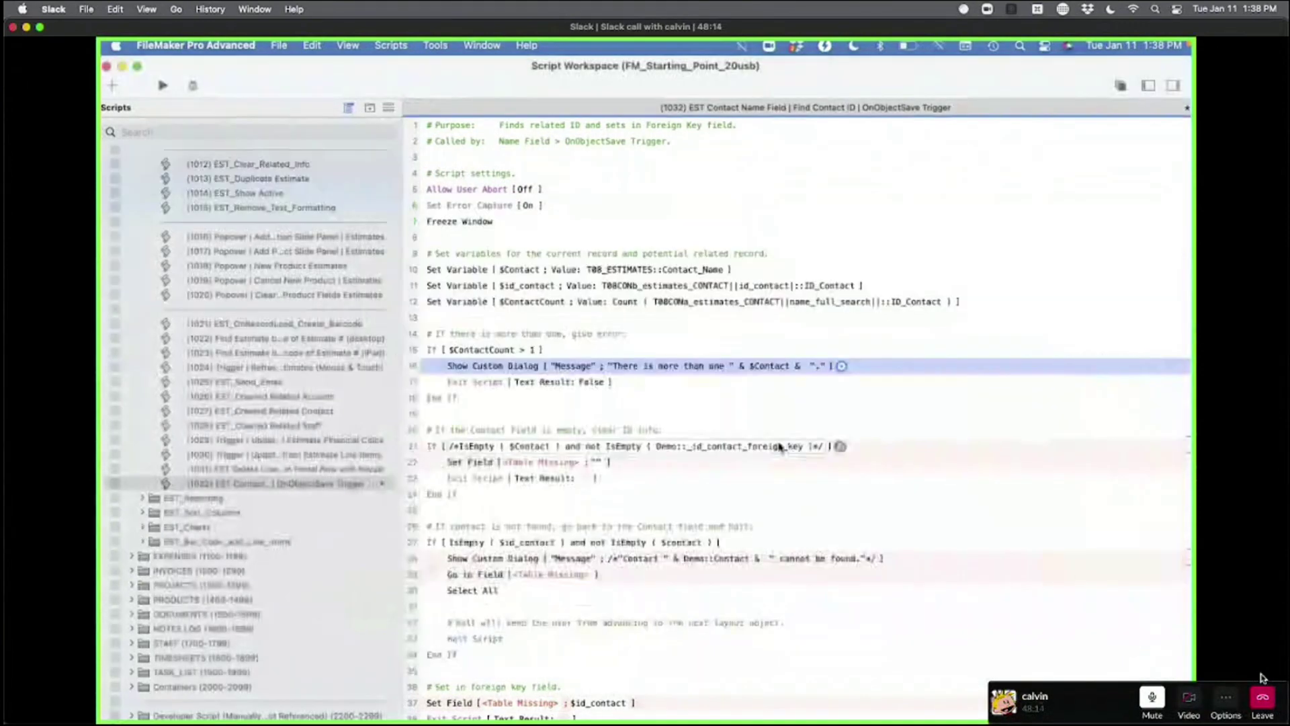
- Remove the comment marks around the If condition under the empty Contact Field comment
{"action": "left_click", "coordinate": [757, 444]}
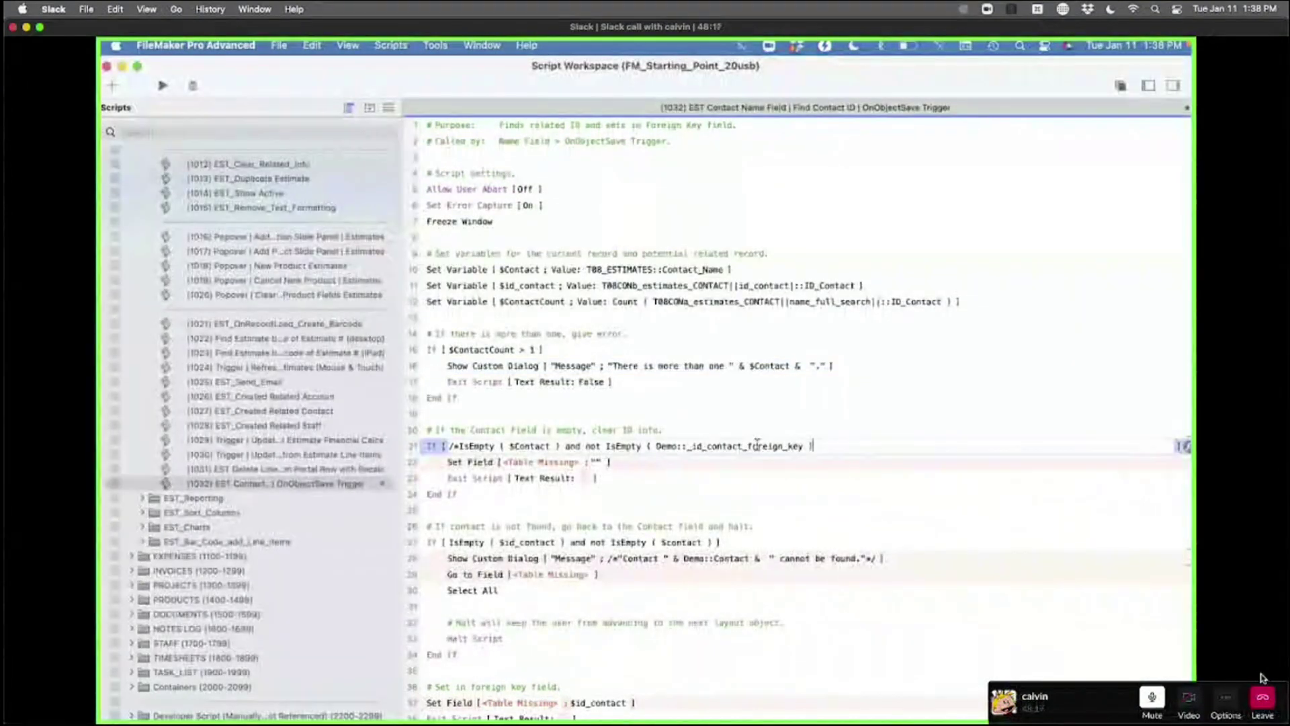
{"action": "key", "text": "Delete"}
{"action": "key", "text": "Delete"}
{"action": "key", "text": "Delete"}
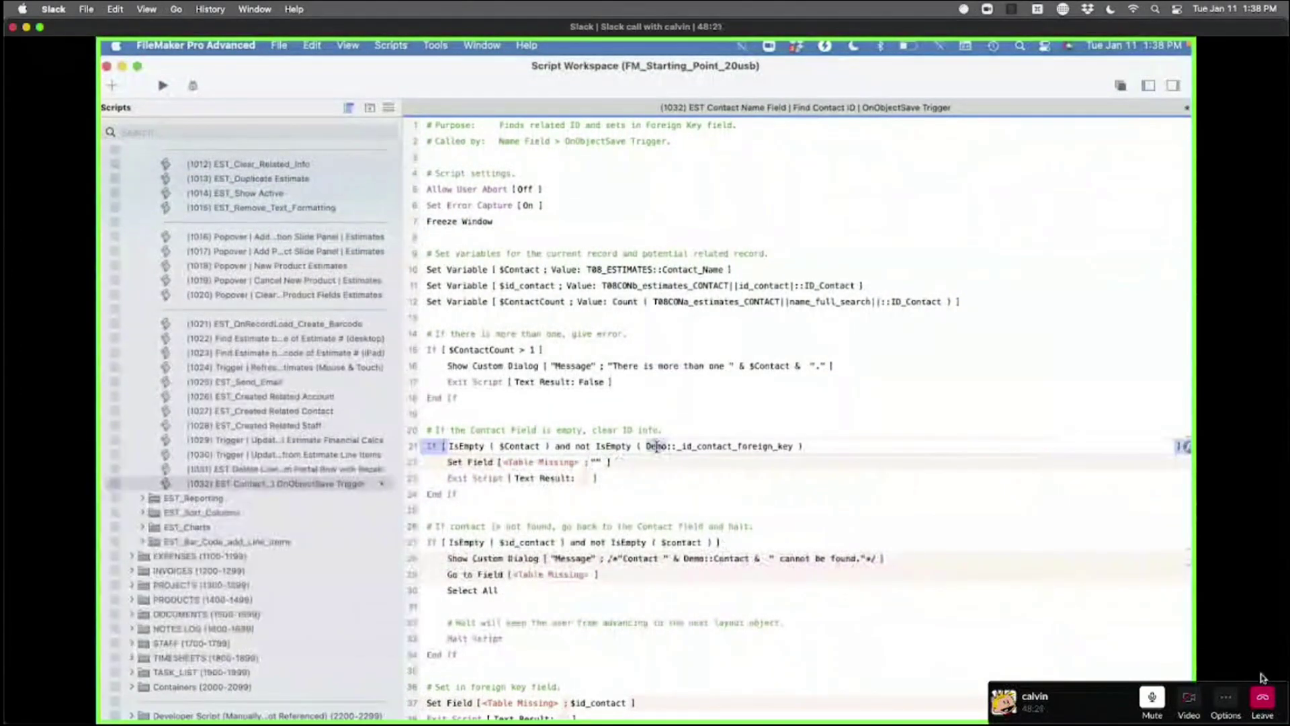
- Replace Demo with t05 in the empty-contact If condition and comment out its "and not IsEmpty" part with //
{"action": "type", "text": "t0"}
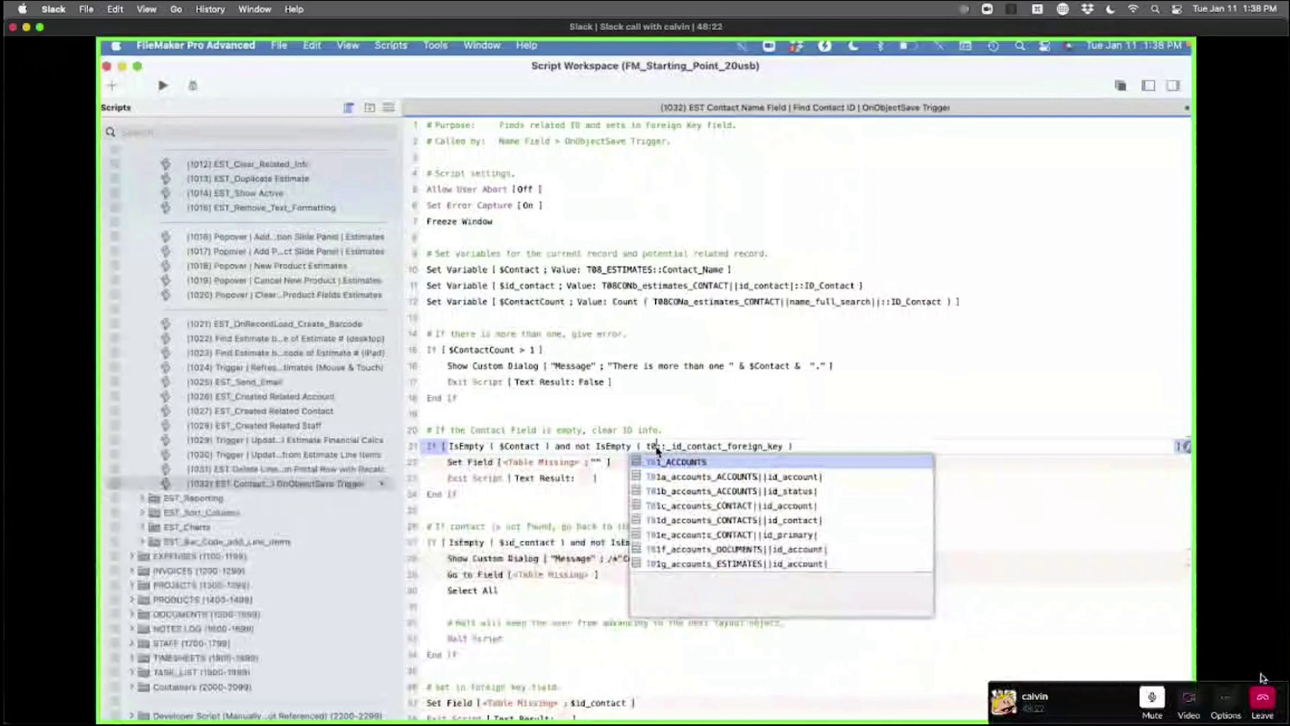
{"action": "type", "text": "5"}
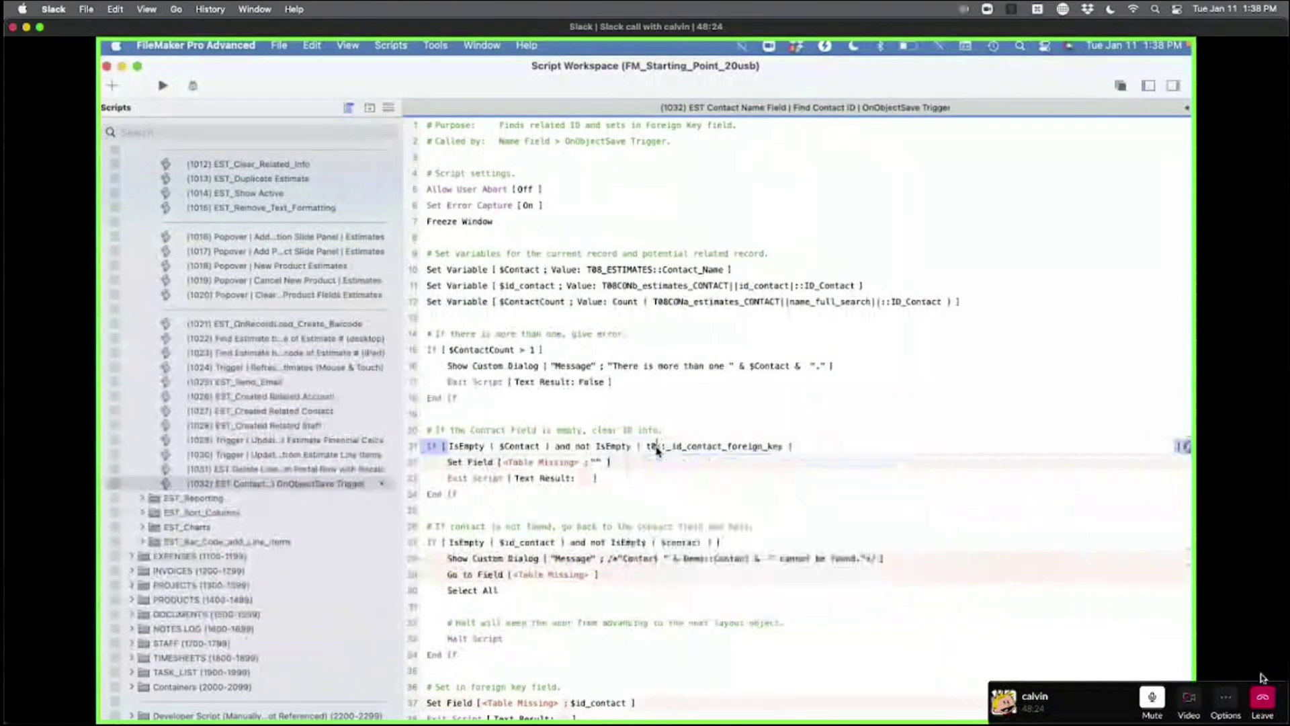
{"action": "mouse_move", "coordinate": [408, 72]}
{"action": "left_mouse_down"}
{"action": "mouse_move", "coordinate": [383, 492]}
{"action": "mouse_move", "coordinate": [390, 74]}
{"action": "left_mouse_up"}
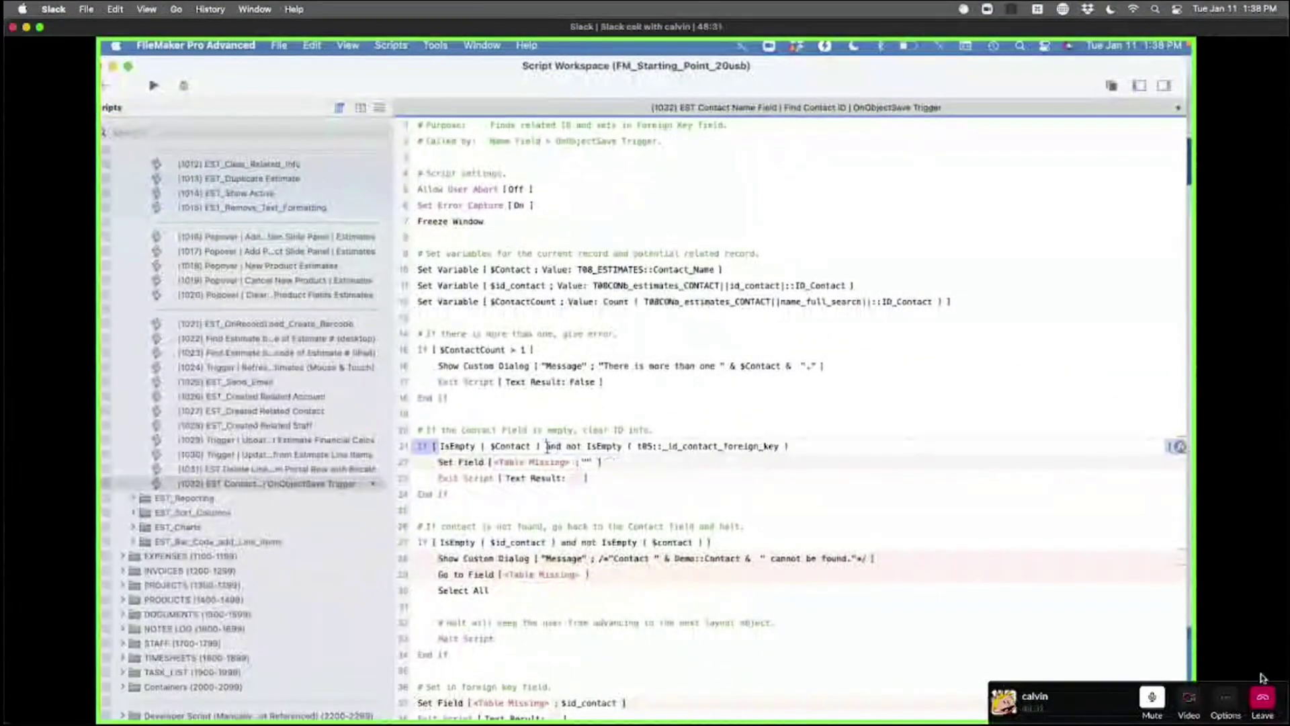
{"action": "type", "text": "//"}
{"action": "key", "text": "Return"}
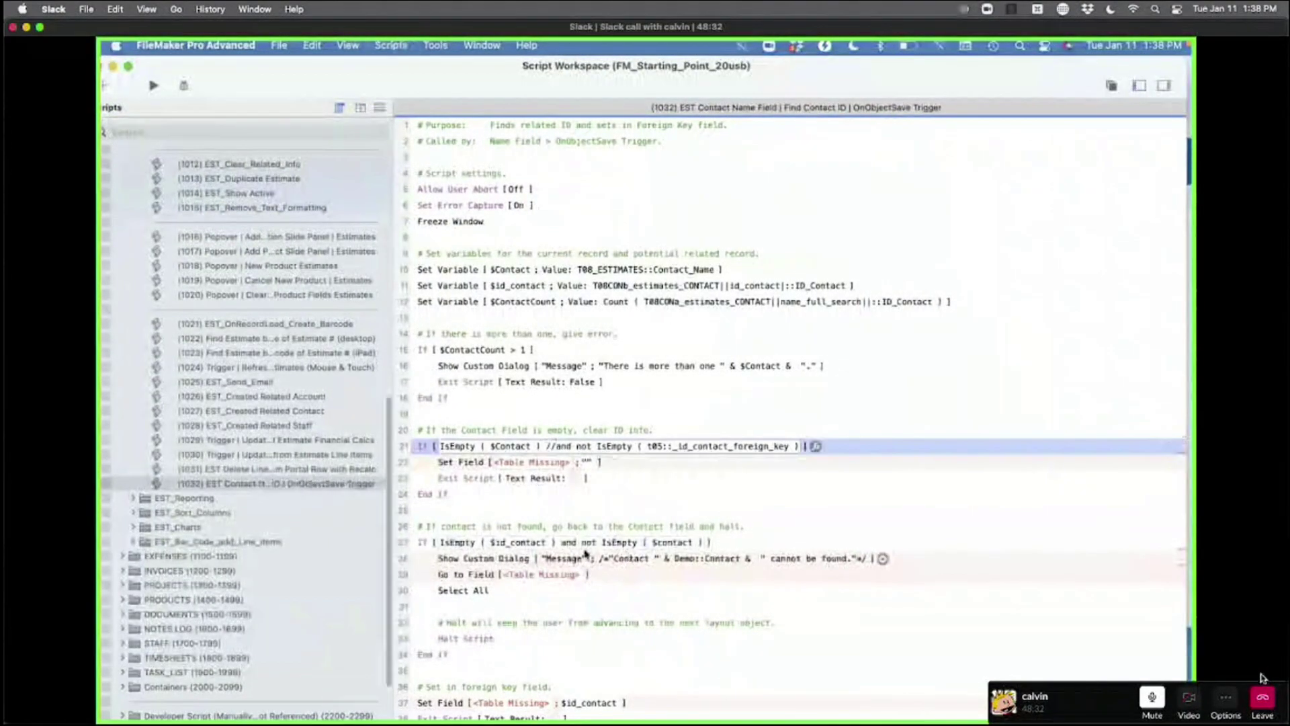
- Set the target of the Set Field step that clears the ID to T08_ESTIMATES::id_contact
{"action": "left_click", "coordinate": [538, 464]}
{"action": "left_click", "coordinate": [717, 108]}
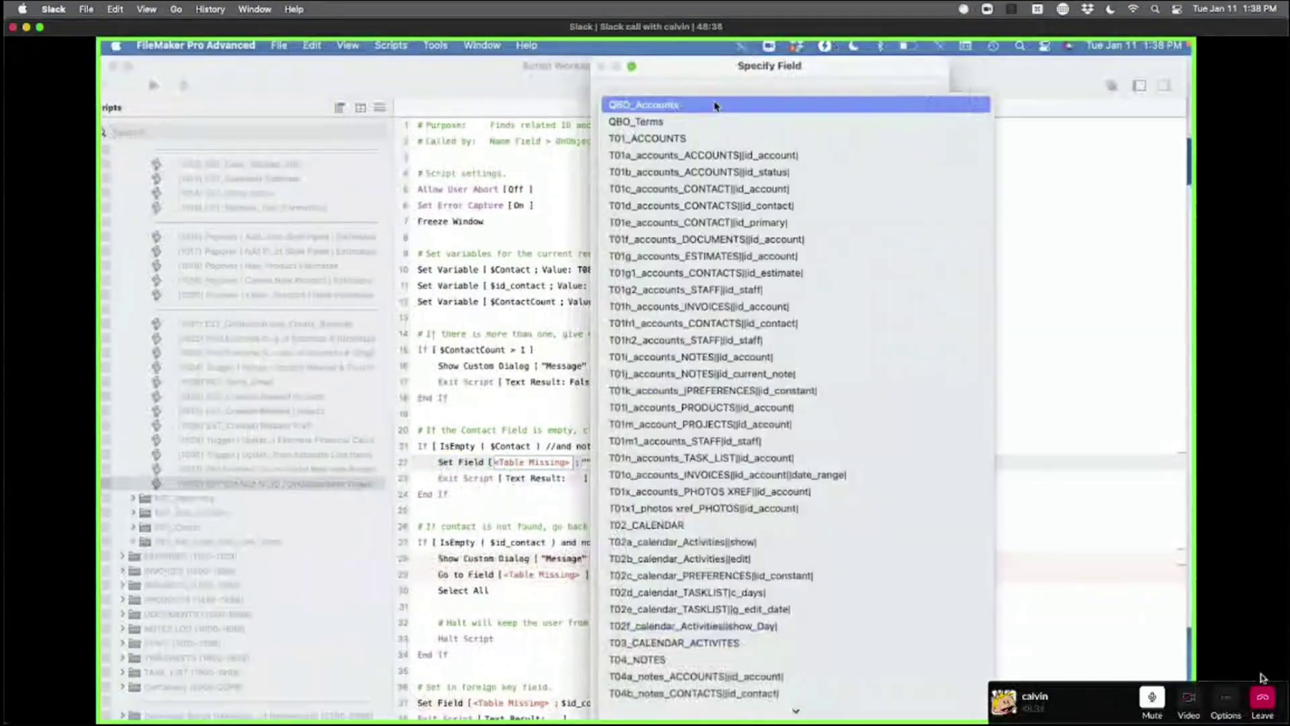
{"action": "type", "text": "t08"}
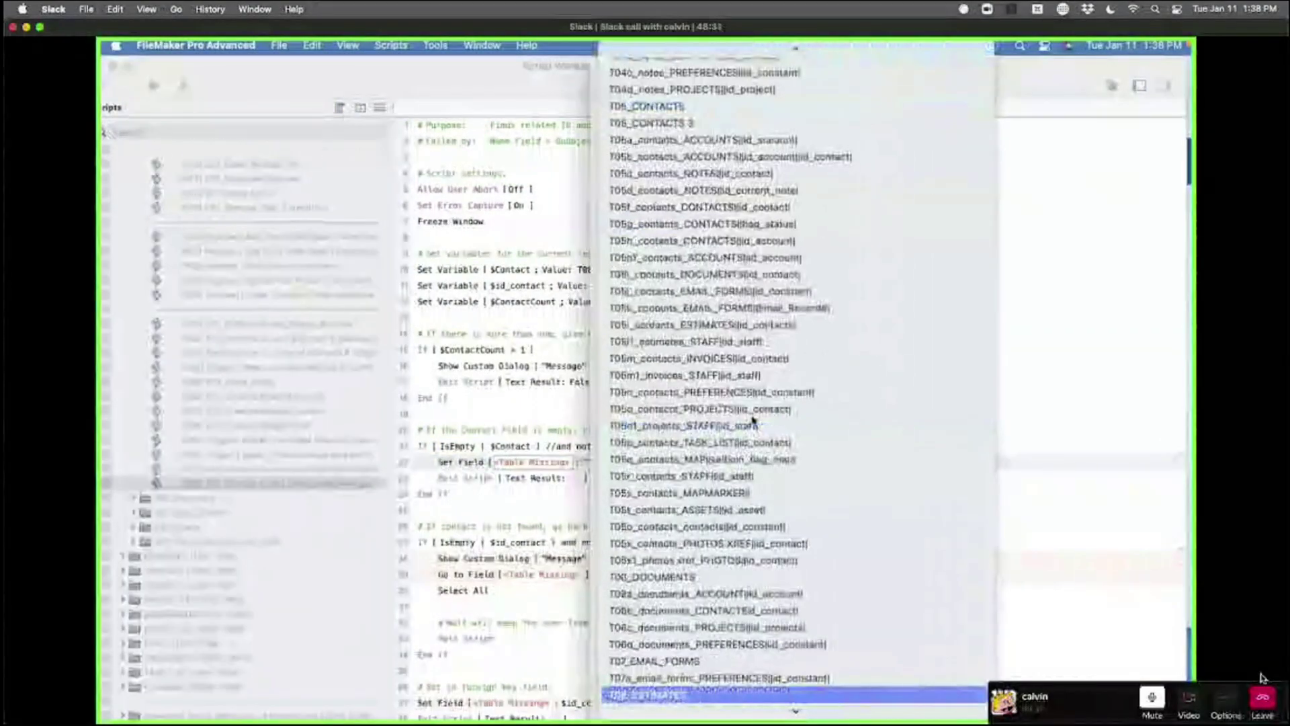
{"action": "key", "text": "Return"}
{"action": "left_click", "coordinate": [675, 225]}
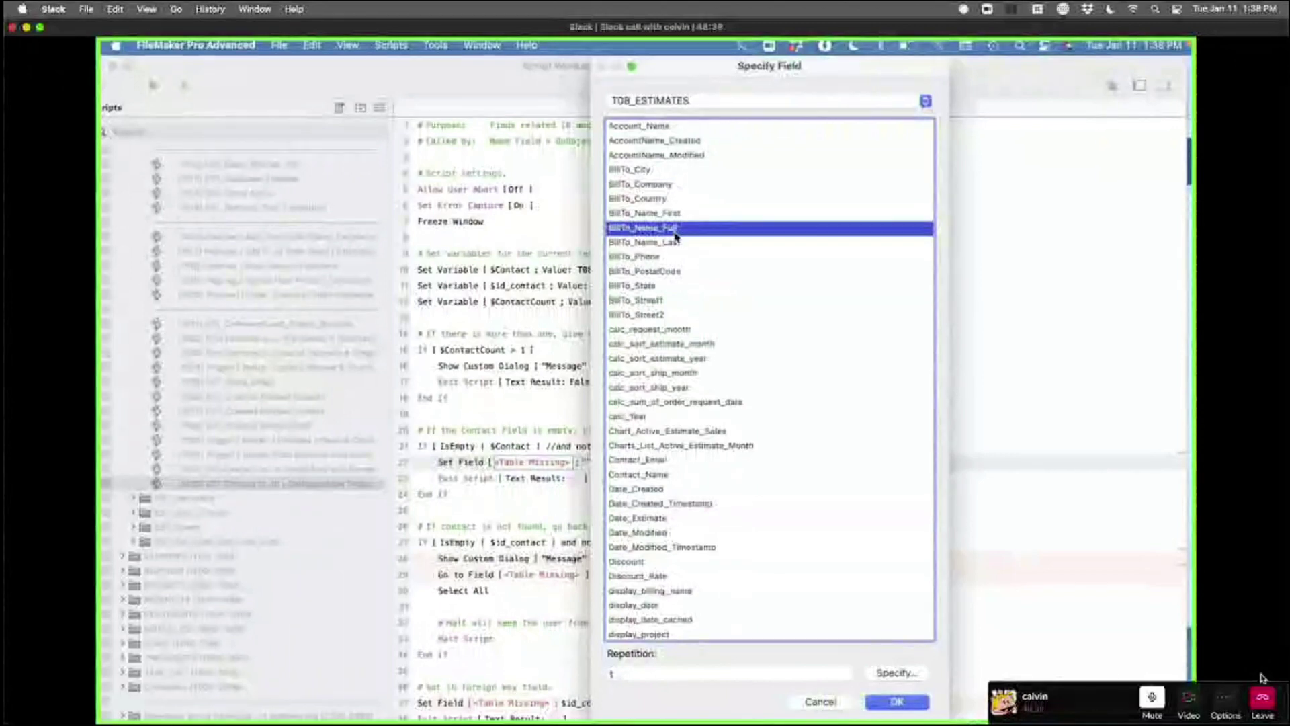
{"action": "type", "text": "id"}
{"action": "key", "text": "Down"}
{"action": "key", "text": "Down"}
{"action": "key", "text": "Down"}
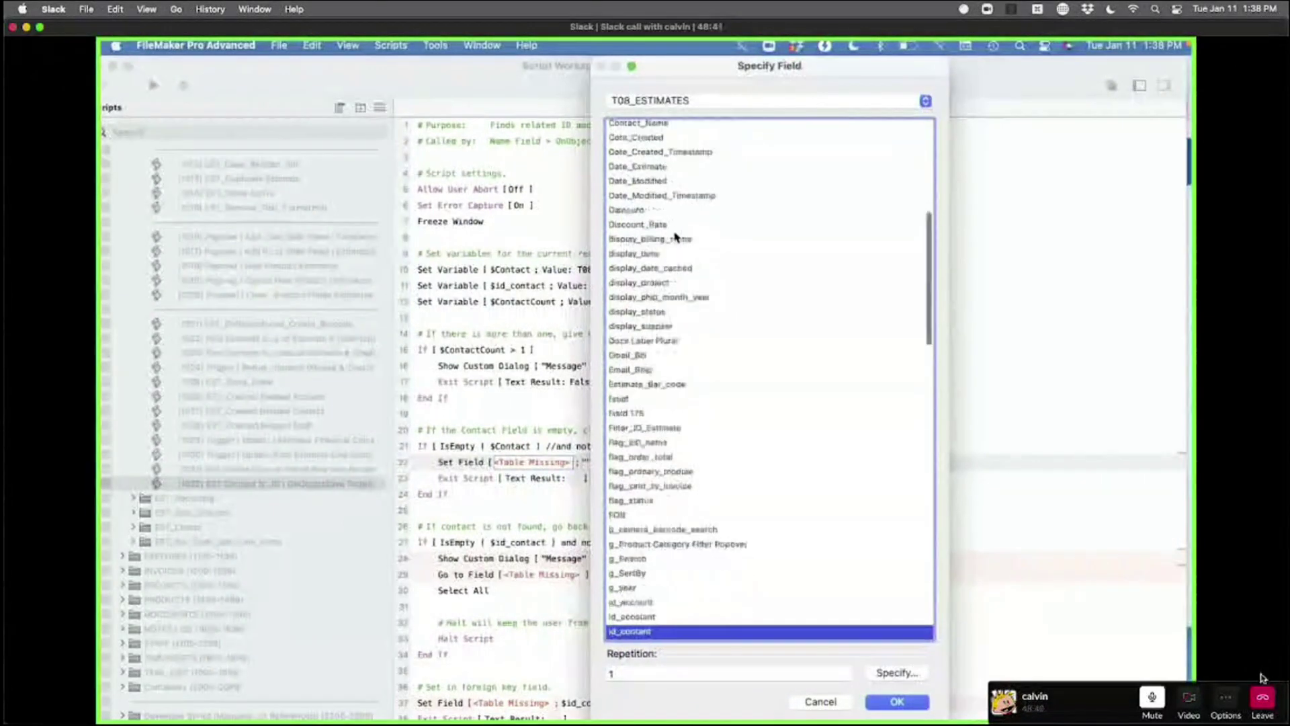
{"action": "key", "text": "Up"}
{"action": "key", "text": "Return"}
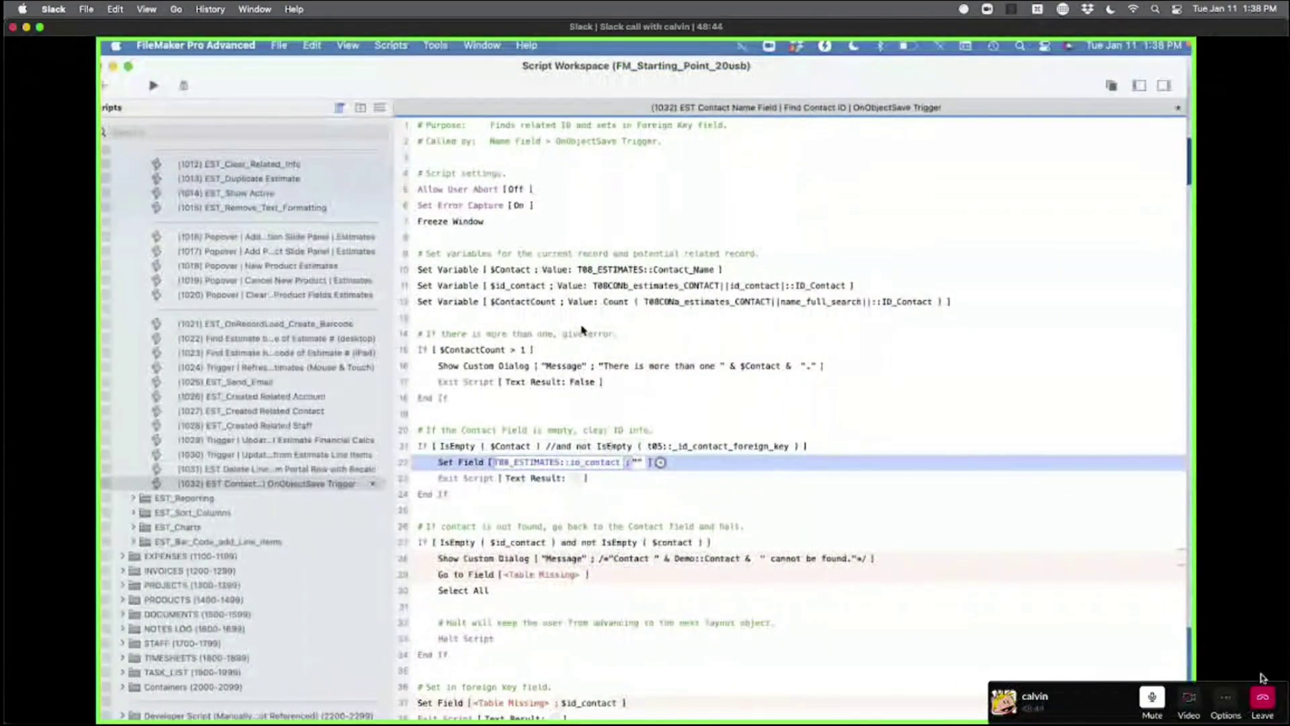
- Check the field assigned to the Email entry on the estimates layout in Layout mode, leaving it unchanged
{"action": "key", "text": "super+grave"}
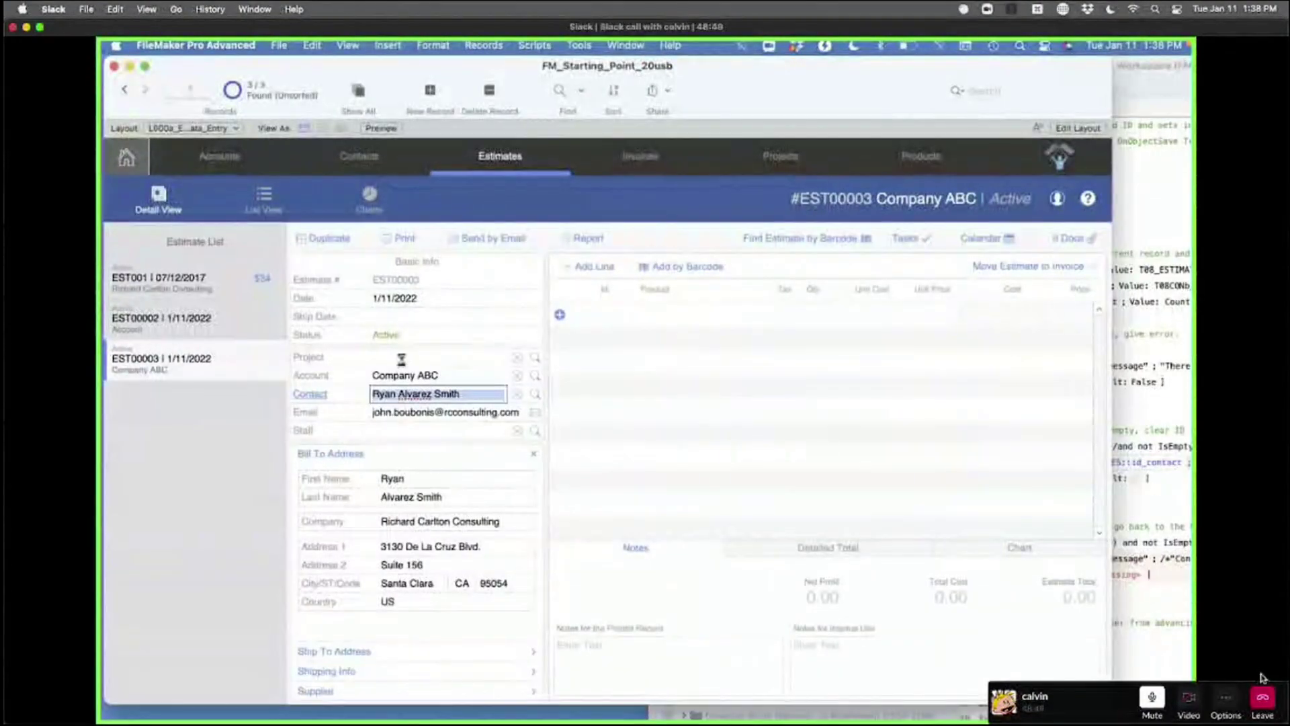
{"action": "key", "text": "super+l"}
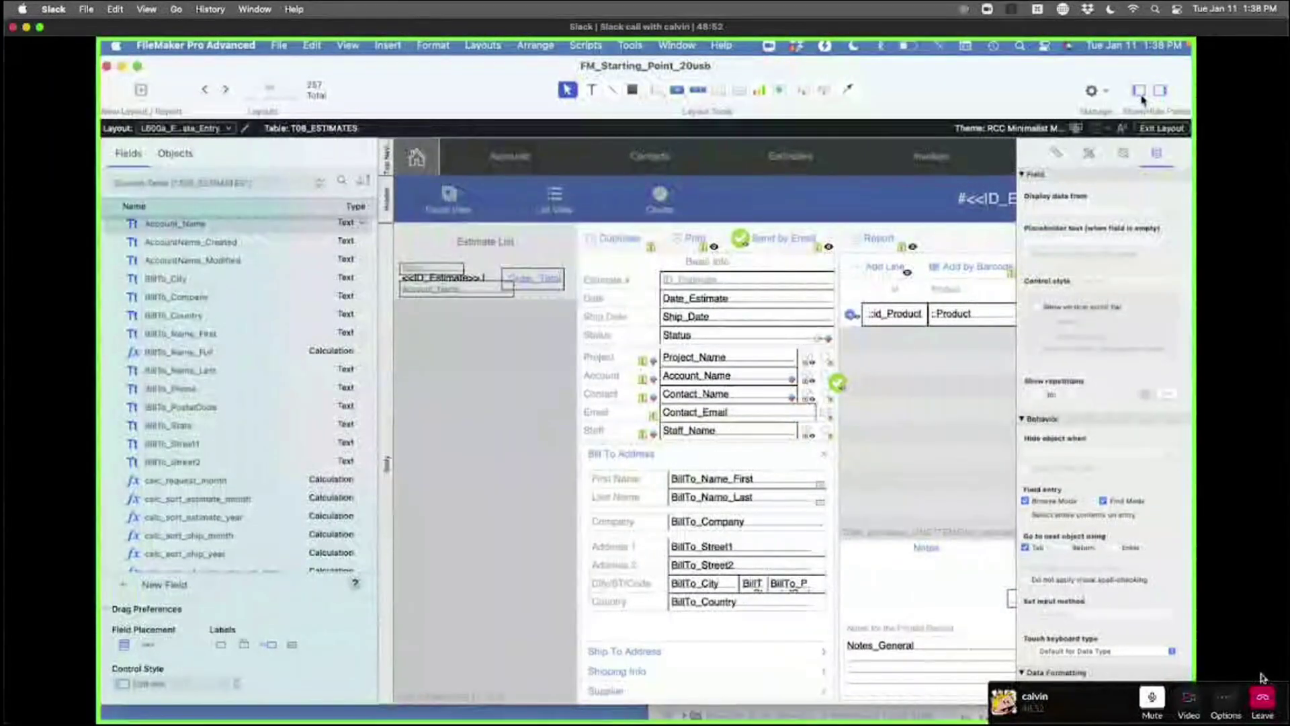
{"action": "double_click", "coordinate": [727, 421]}
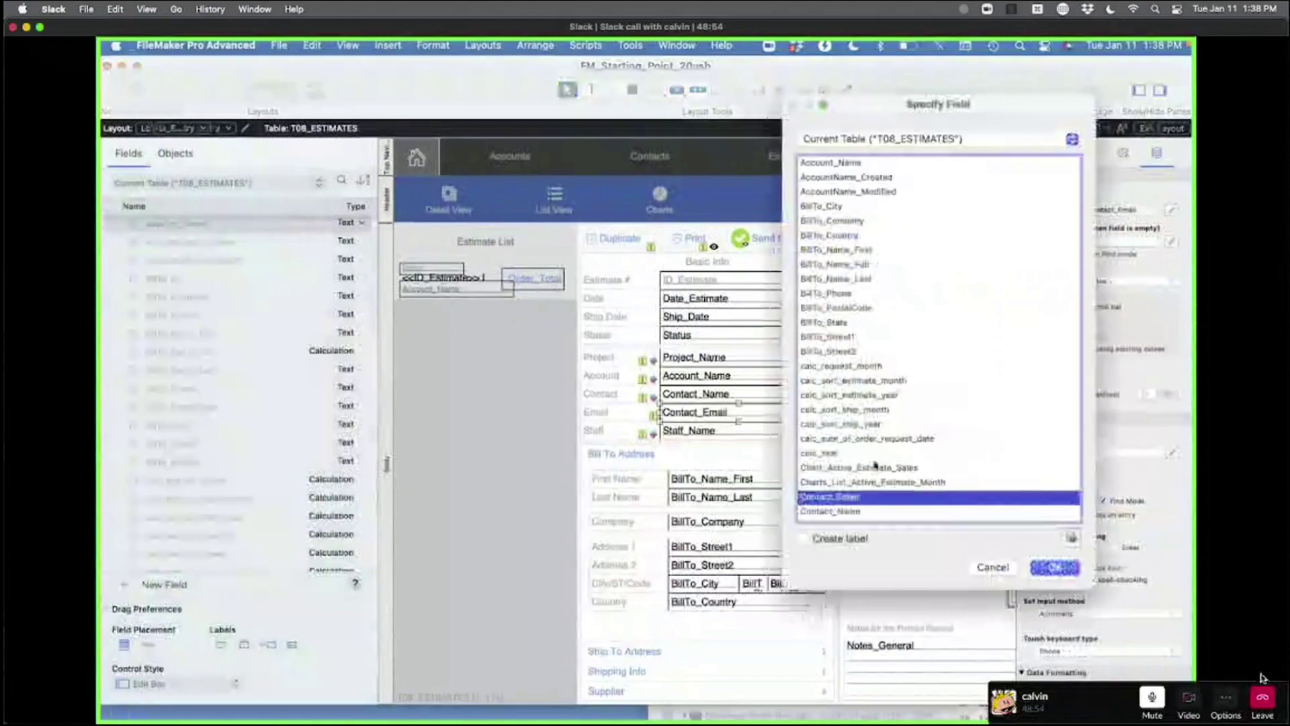
{"action": "left_click", "coordinate": [1000, 575]}
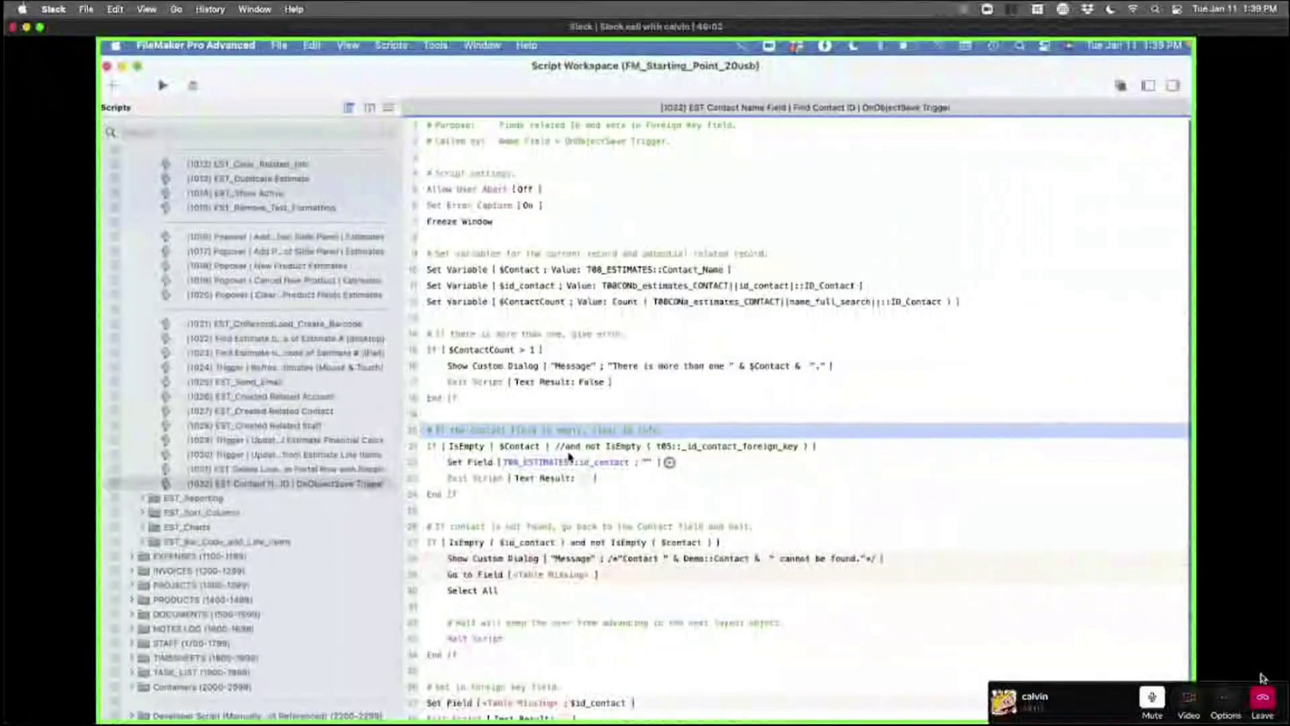
- Uncomment the second IsEmpty test of the empty-contact If condition and replace its t05 table with T08_ESTIMATES
{"action": "left_click", "coordinate": [556, 446]}
{"action": "key", "text": "BackSpace"}
{"action": "key", "text": "BackSpace"}
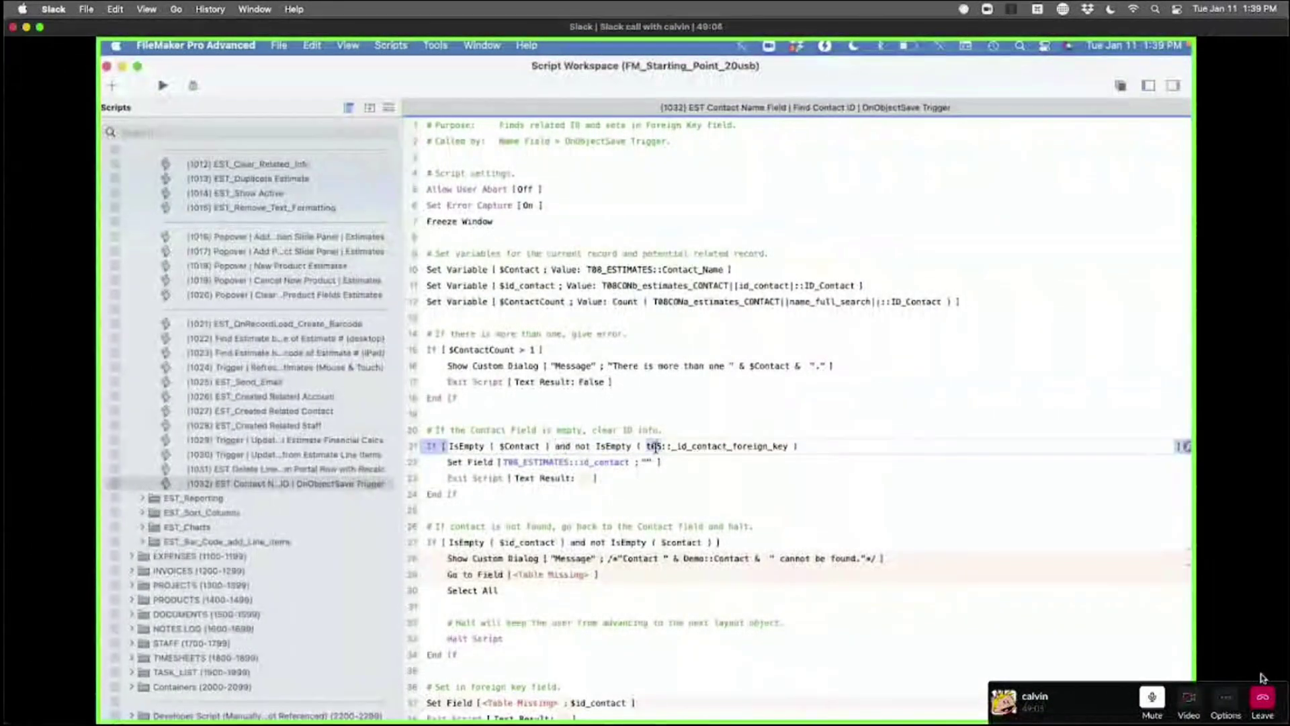
{"action": "type", "text": "t08"}
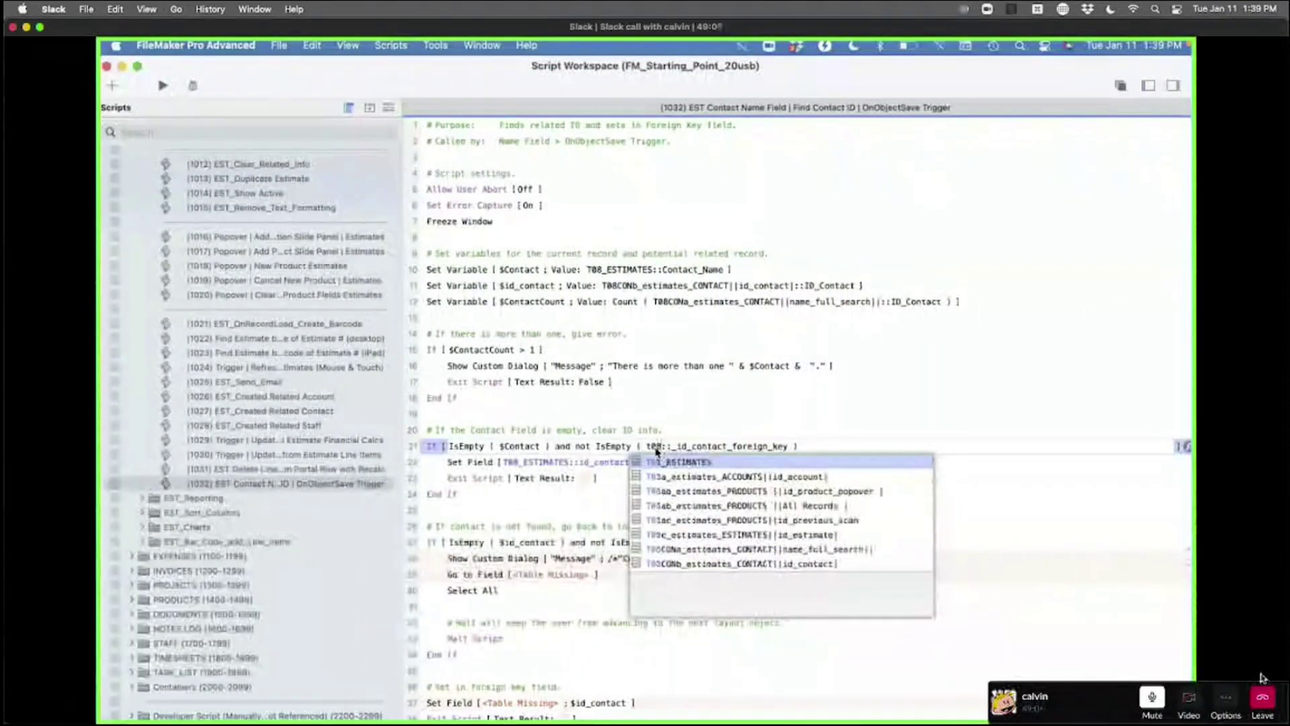
{"action": "key", "text": "Return"}
- Shorten the field name in the empty-contact If condition to id_contact, accept the condition and save the script
{"action": "key", "text": "Right"}
{"action": "key", "text": "Right"}
{"action": "key", "text": "BackSpace"}
{"action": "key", "text": "super+Right"}
{"action": "key", "text": "Delete"}
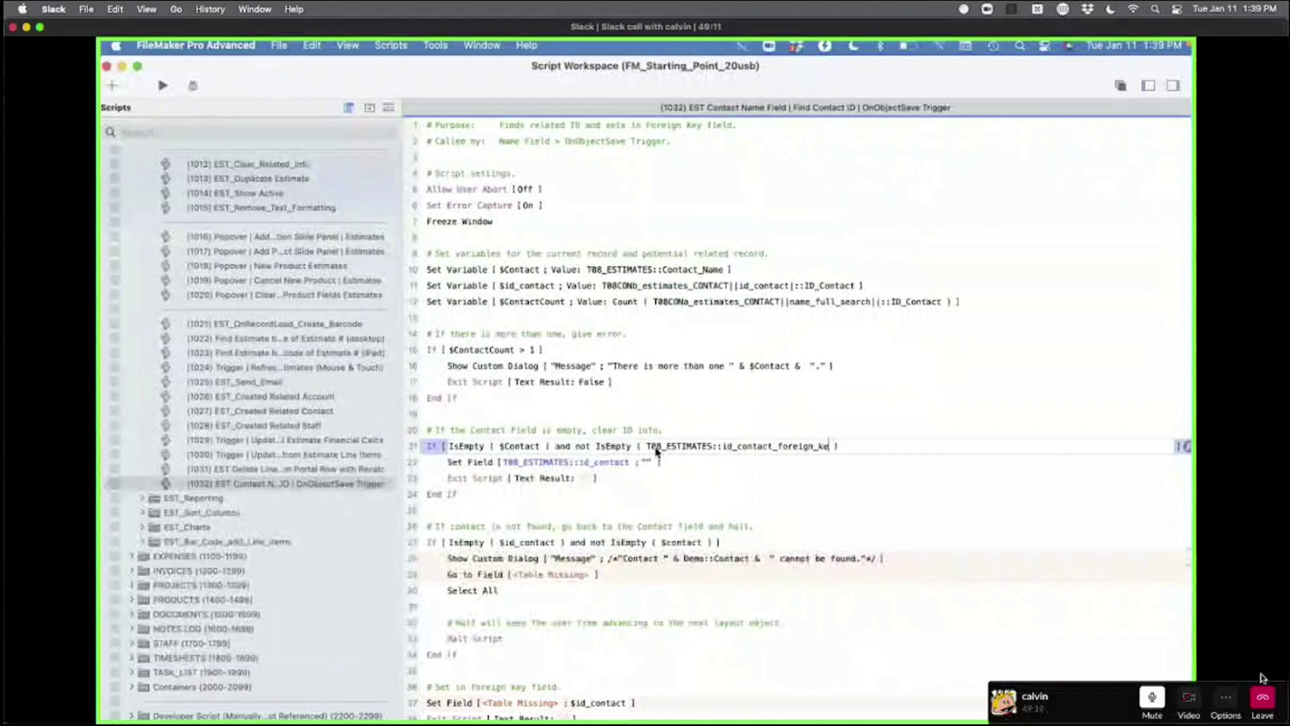
{"action": "key", "text": "BackSpace"}
{"action": "key", "text": "BackSpace"}
{"action": "key", "text": "BackSpace"}
{"action": "key", "text": "BackSpace"}
{"action": "key", "text": "BackSpace"}
{"action": "key", "text": "BackSpace"}
{"action": "key", "text": "BackSpace"}
{"action": "key", "text": "Return"}
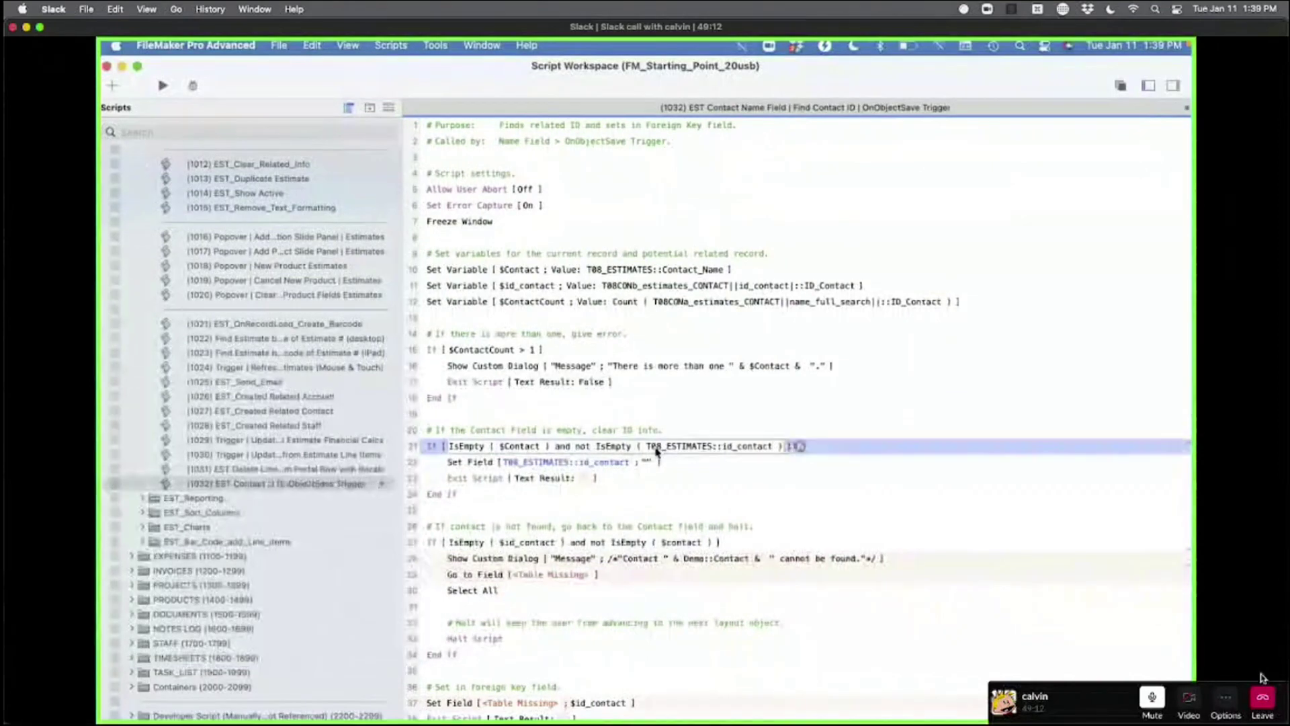
{"action": "key", "text": "super+s"}
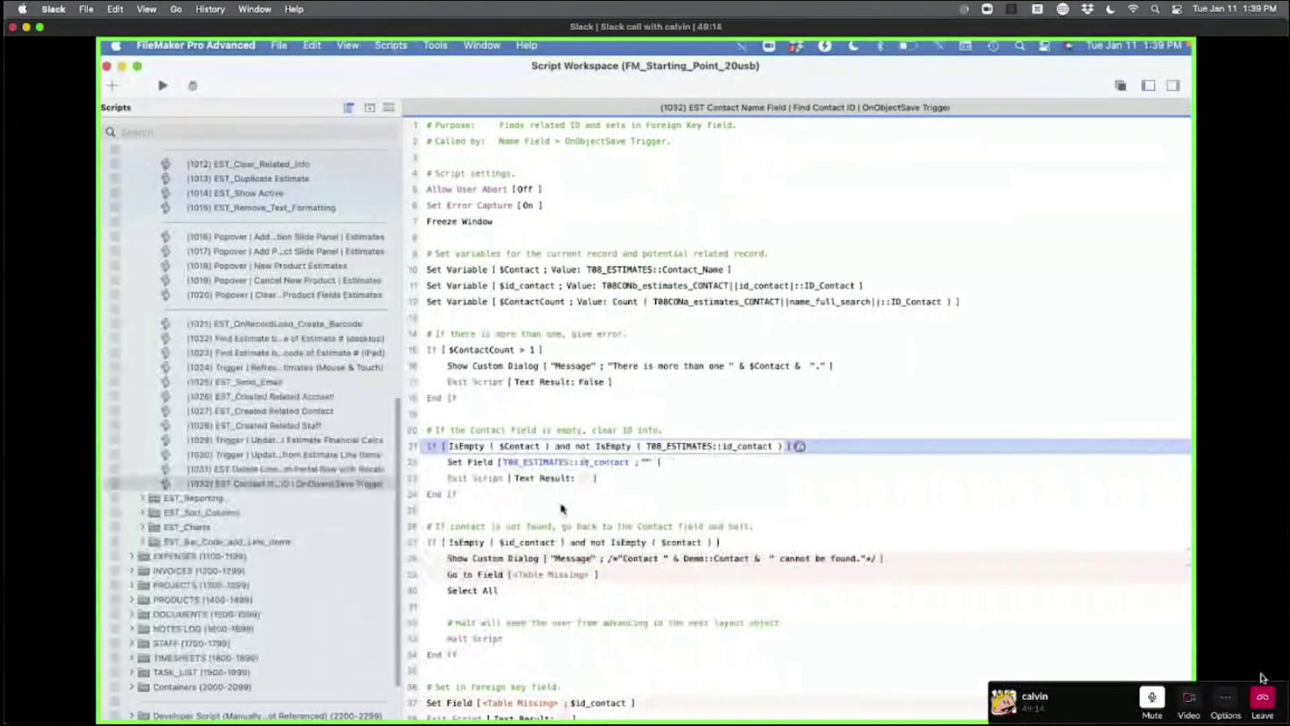
- Uncomment the "cannot be found" dialog's message, replace Demo::Contact with Quote ( $Contact ), and accept the dialog options
{"action": "double_click", "coordinate": [540, 559]}
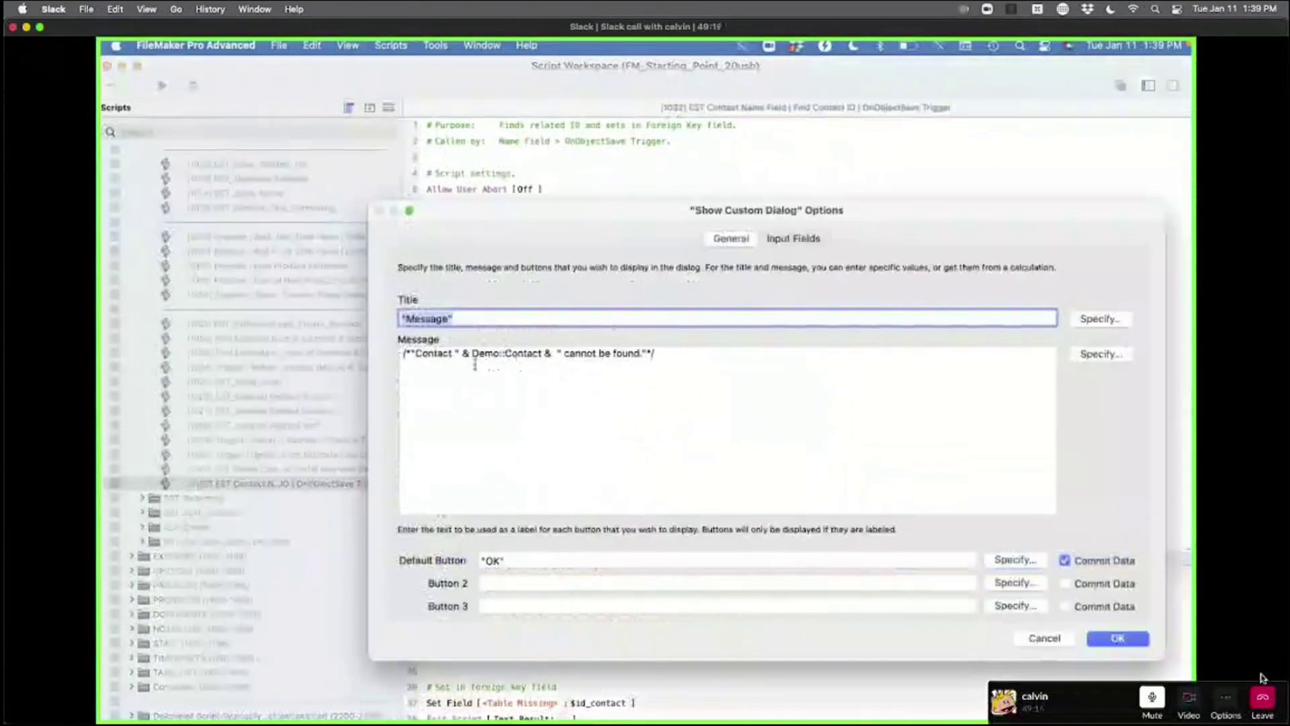
{"action": "left_click", "coordinate": [473, 354]}
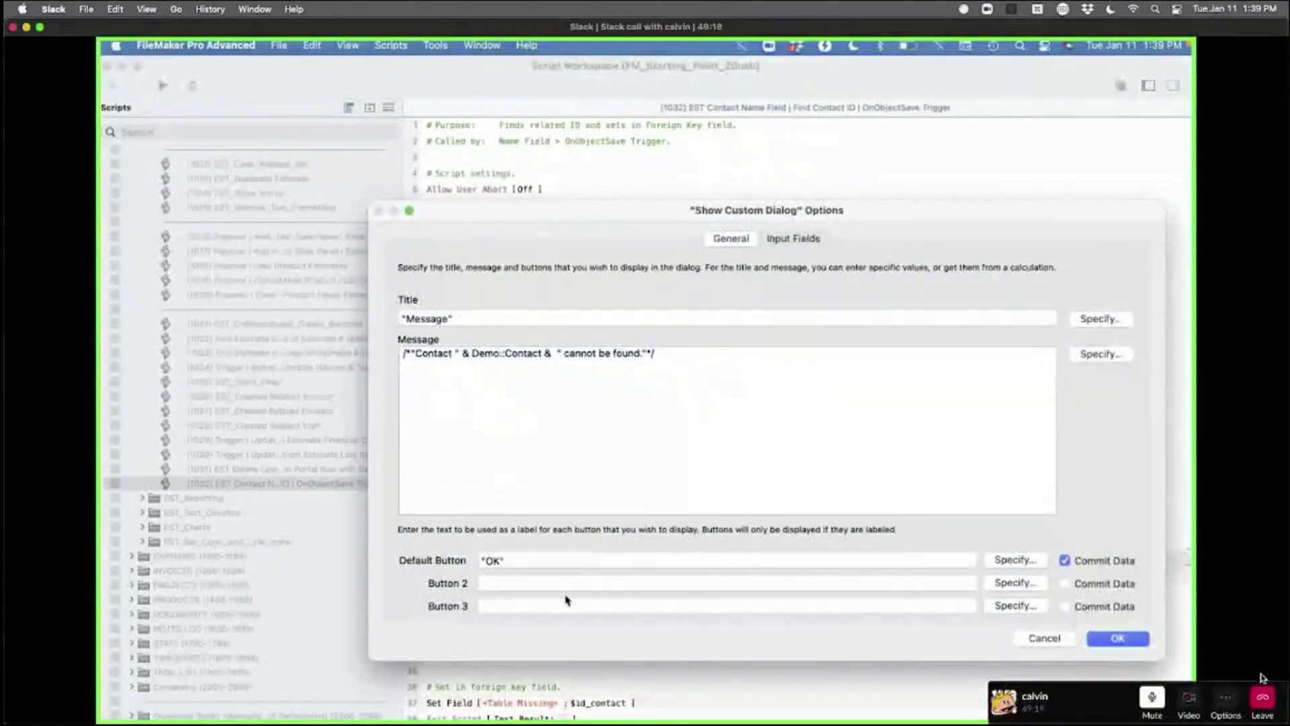
{"action": "type", "text": "Quote ("}
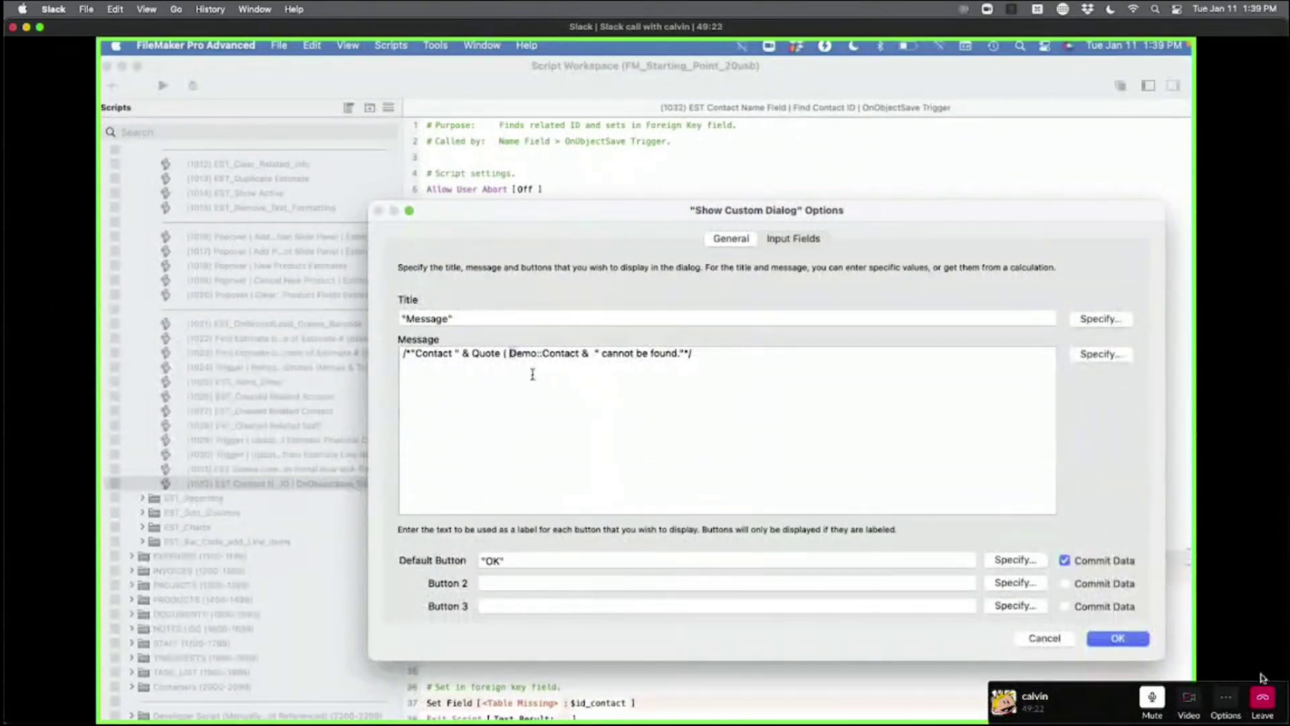
{"action": "type", "text": " $Contact"}
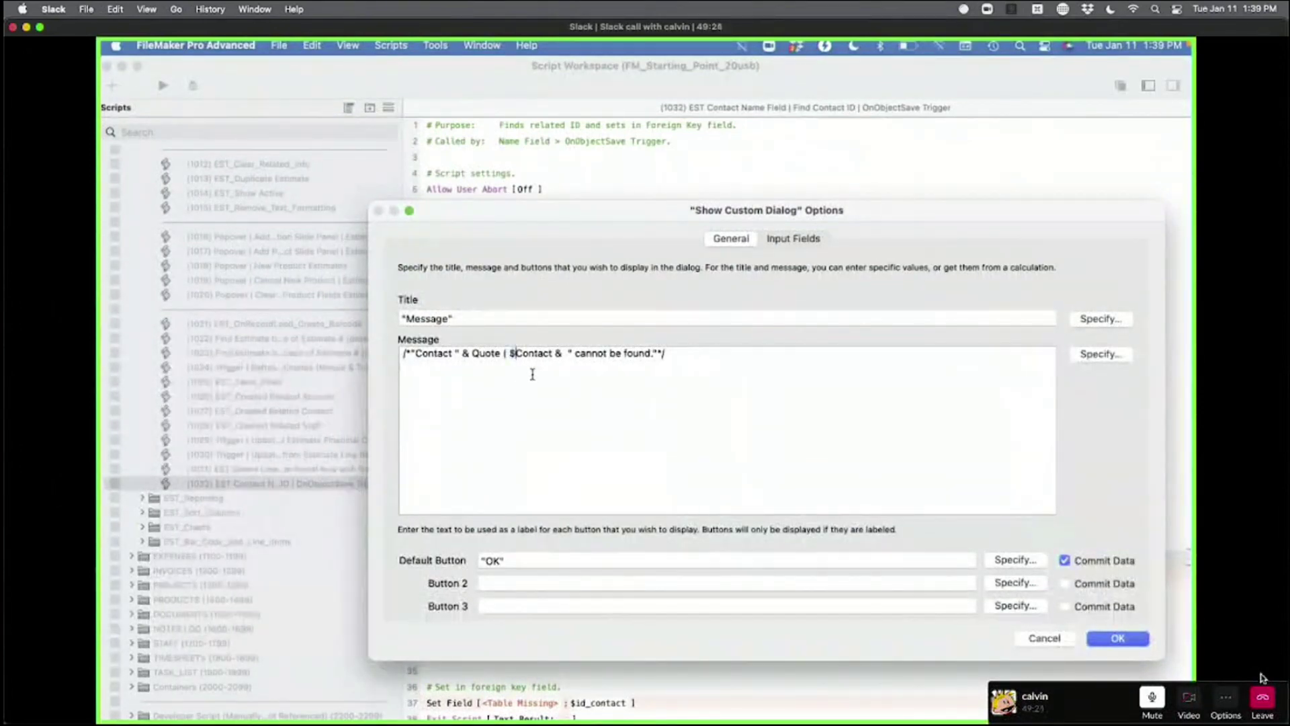
{"action": "type", "text": " )"}
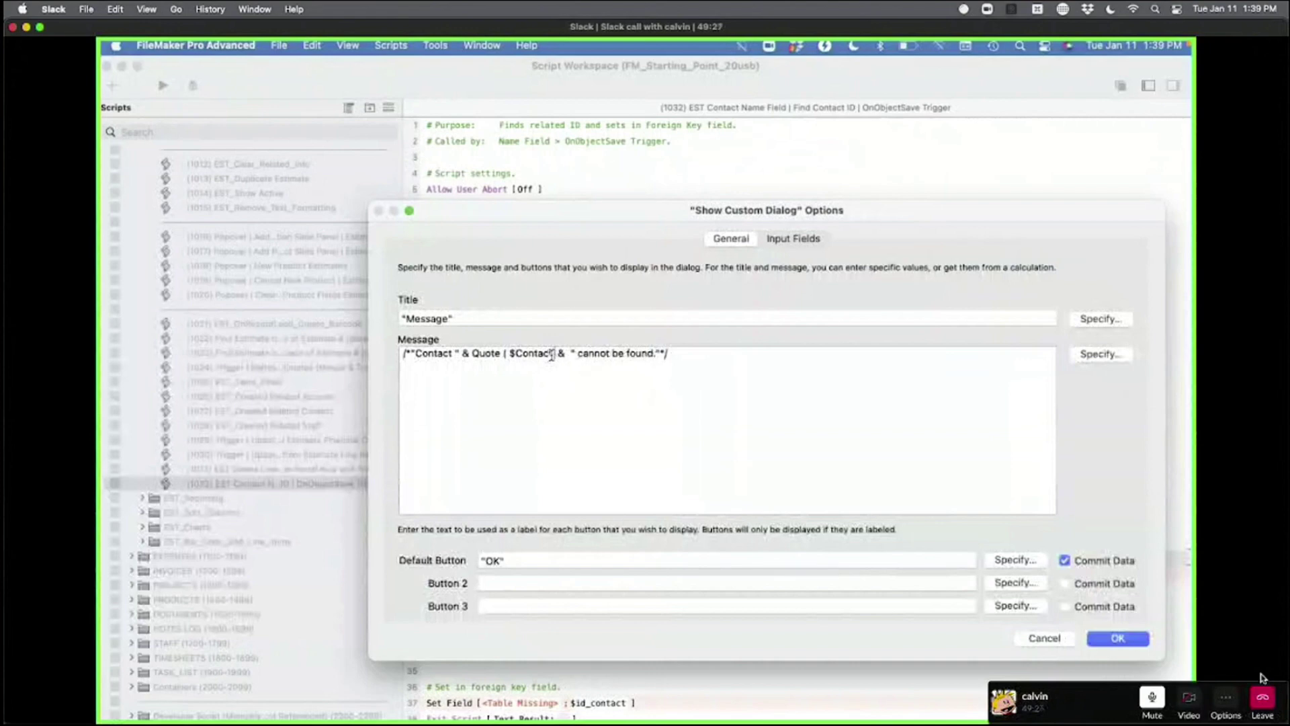
{"action": "key", "text": "Delete"}
{"action": "left_click", "coordinate": [1134, 644]}
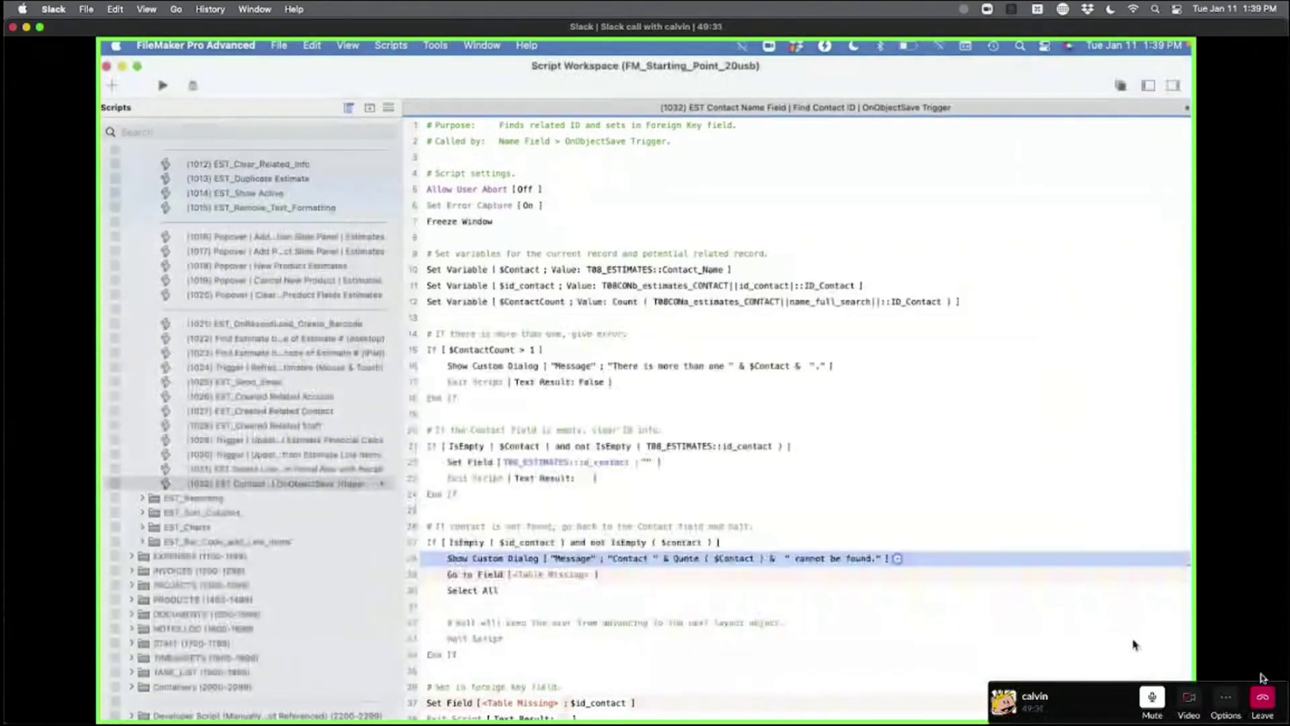
- Point the Go to Field step in the contact-not-found block to T08_ESTIMATES::Contact_Name
{"action": "left_click", "coordinate": [551, 579]}
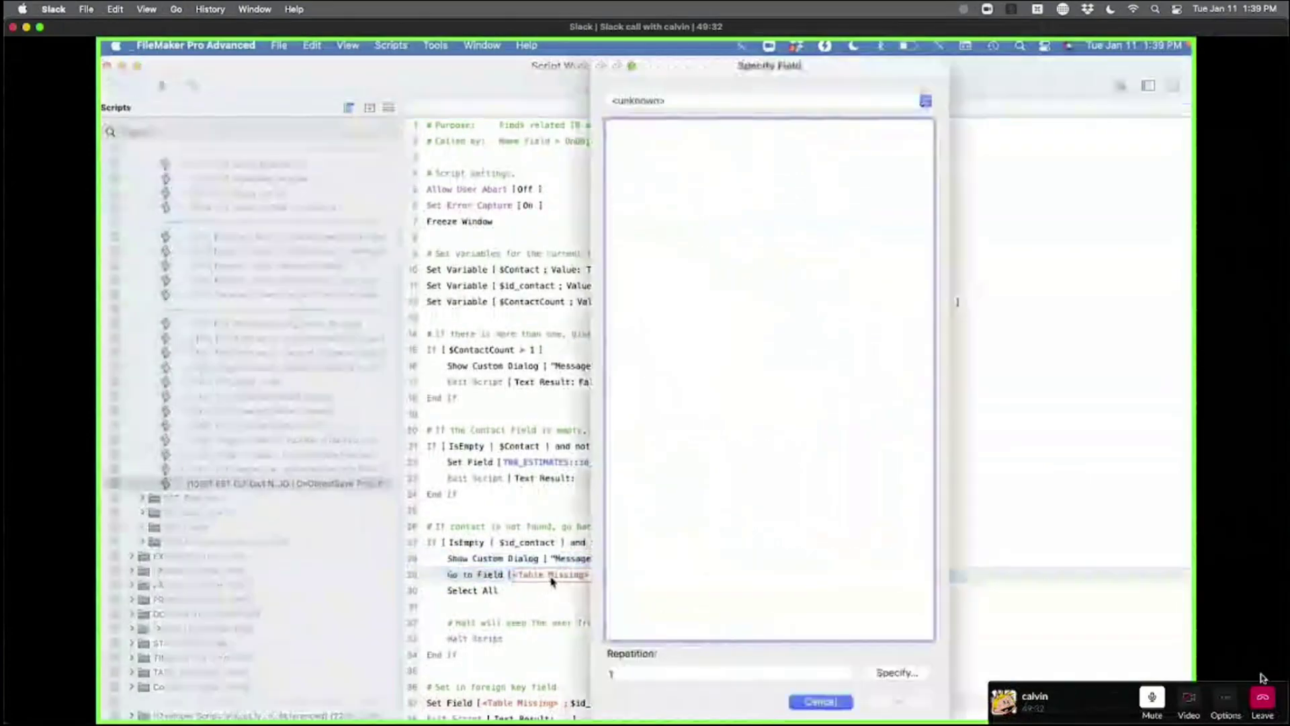
{"action": "left_click", "coordinate": [670, 108]}
{"action": "type", "text": "T08_ESTIMATES"}
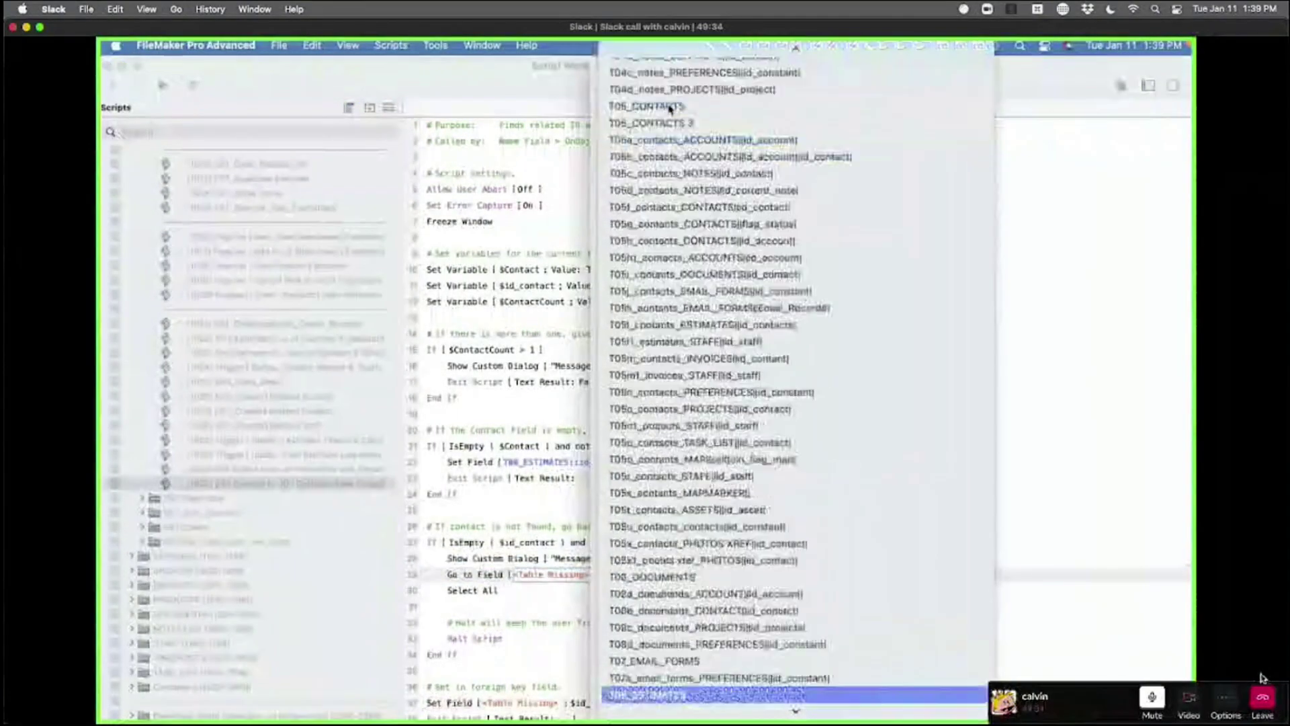
{"action": "key", "text": "Return"}
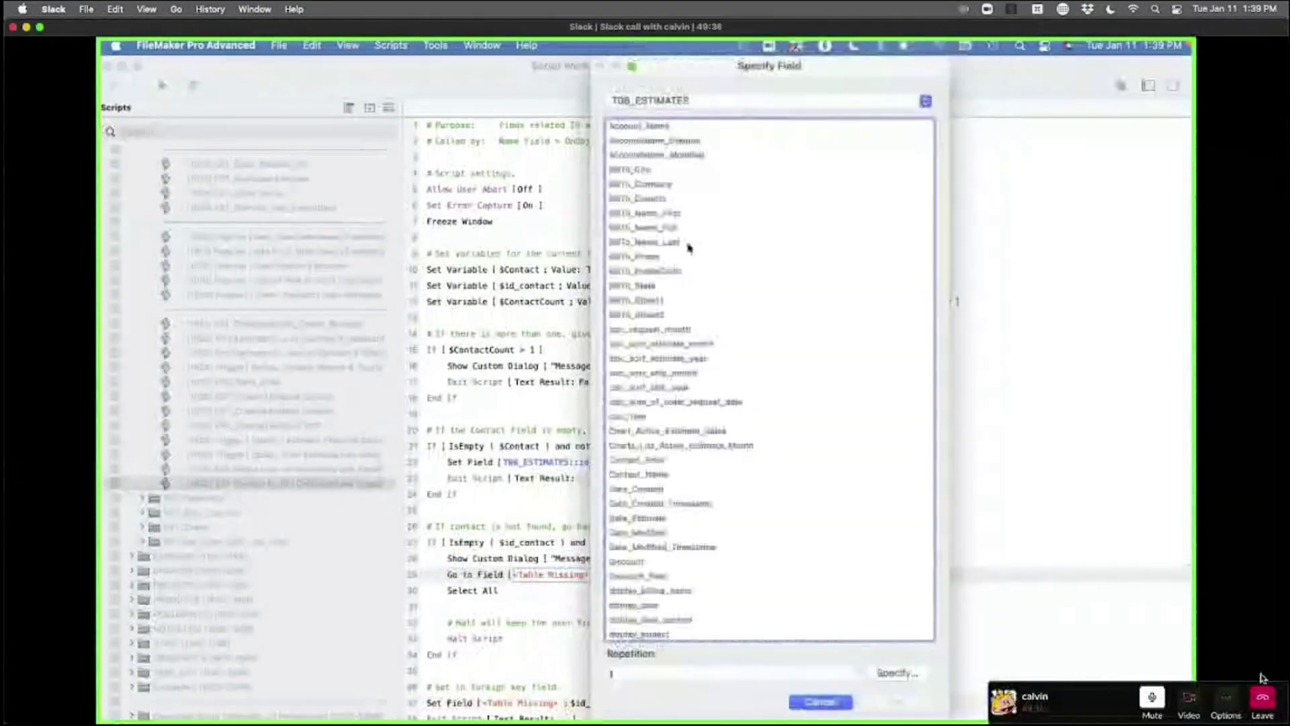
{"action": "type", "text": "cont"}
{"action": "key", "text": "Down"}
{"action": "key", "text": "Return"}
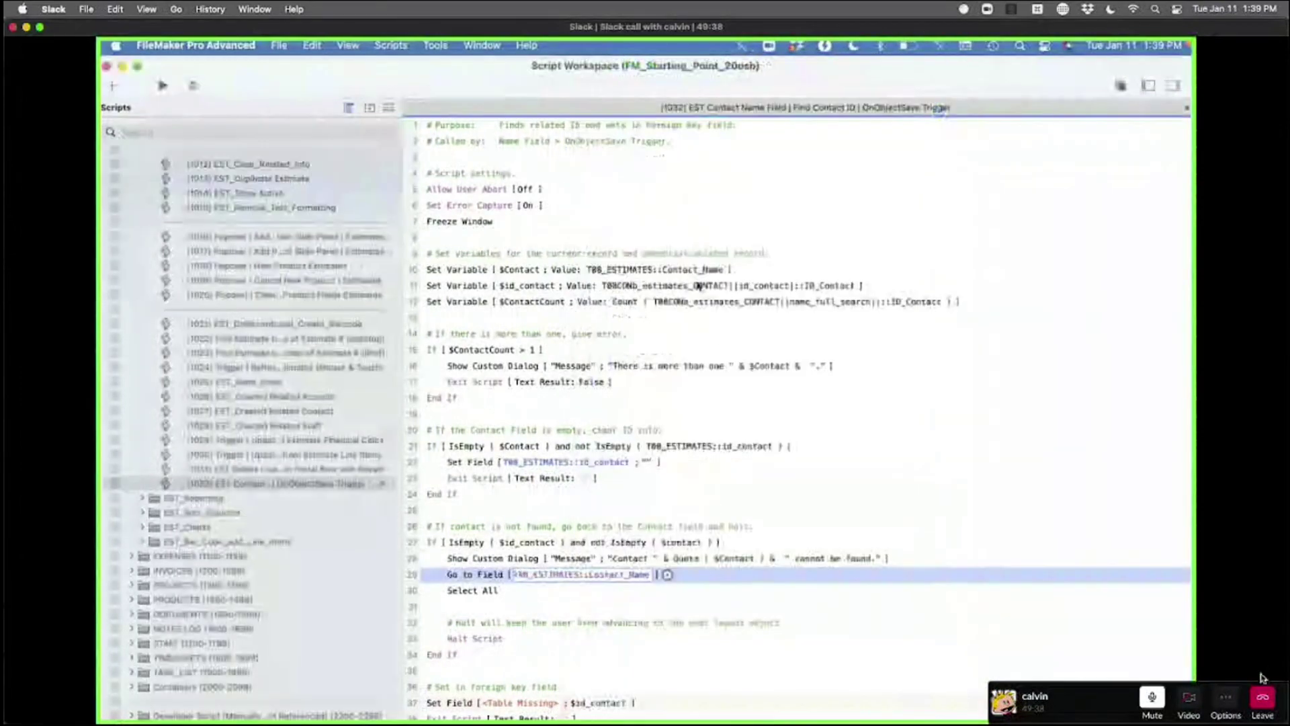
- Set the target of the foreign-key Set Field step to T08_ESTIMATES::id_contact
{"action": "left_click", "coordinate": [522, 701]}
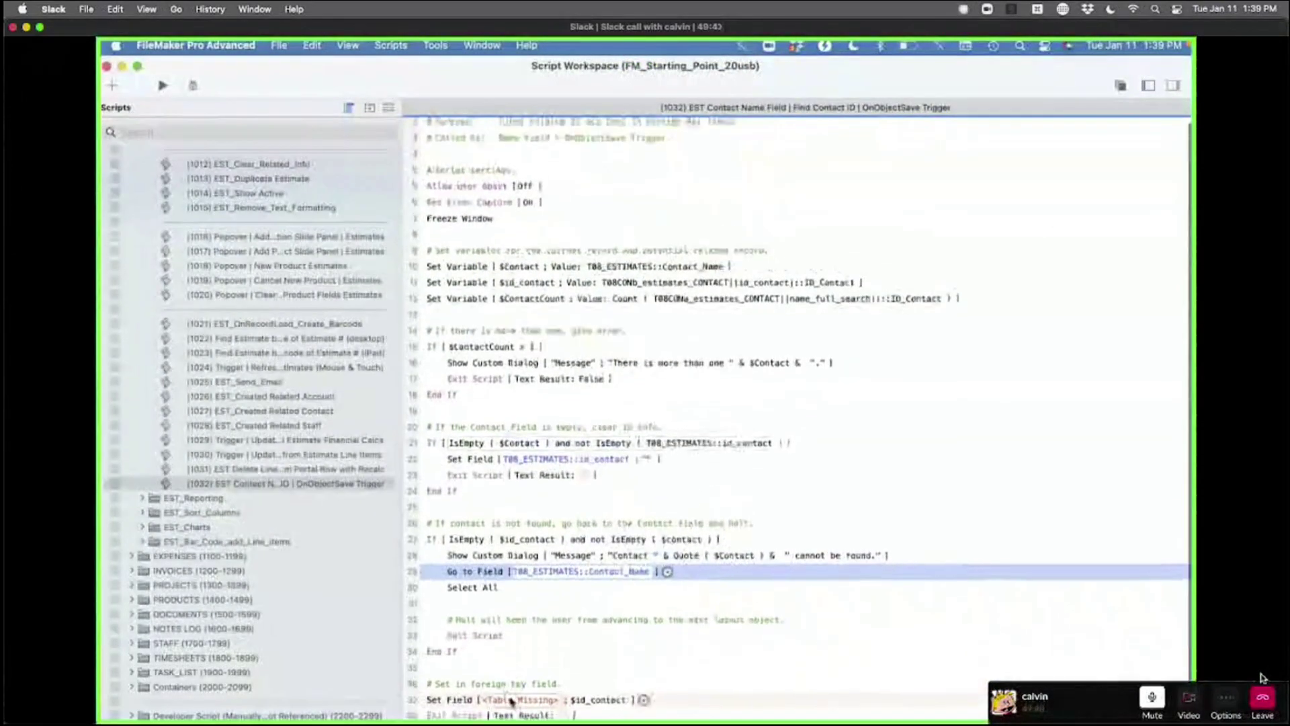
{"action": "left_click", "coordinate": [642, 100]}
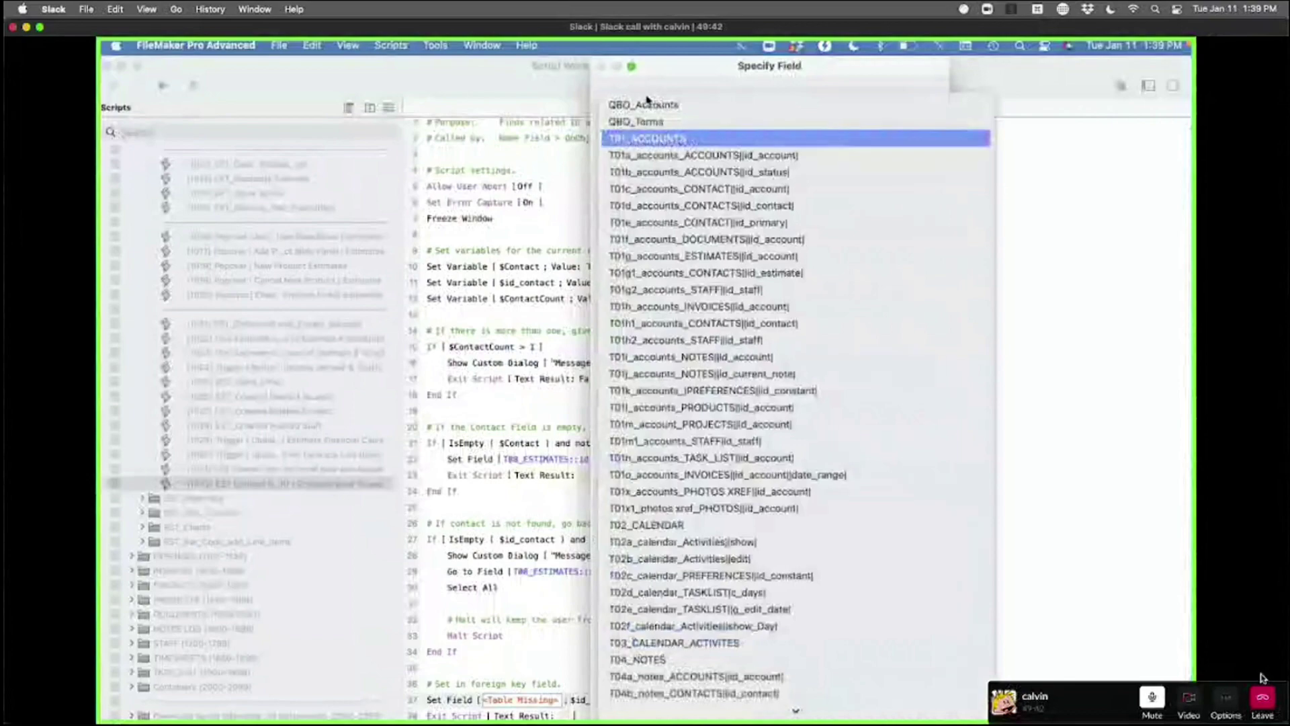
{"action": "type", "text": "t33"}
{"action": "key", "text": "Return"}
{"action": "left_click", "coordinate": [647, 99]}
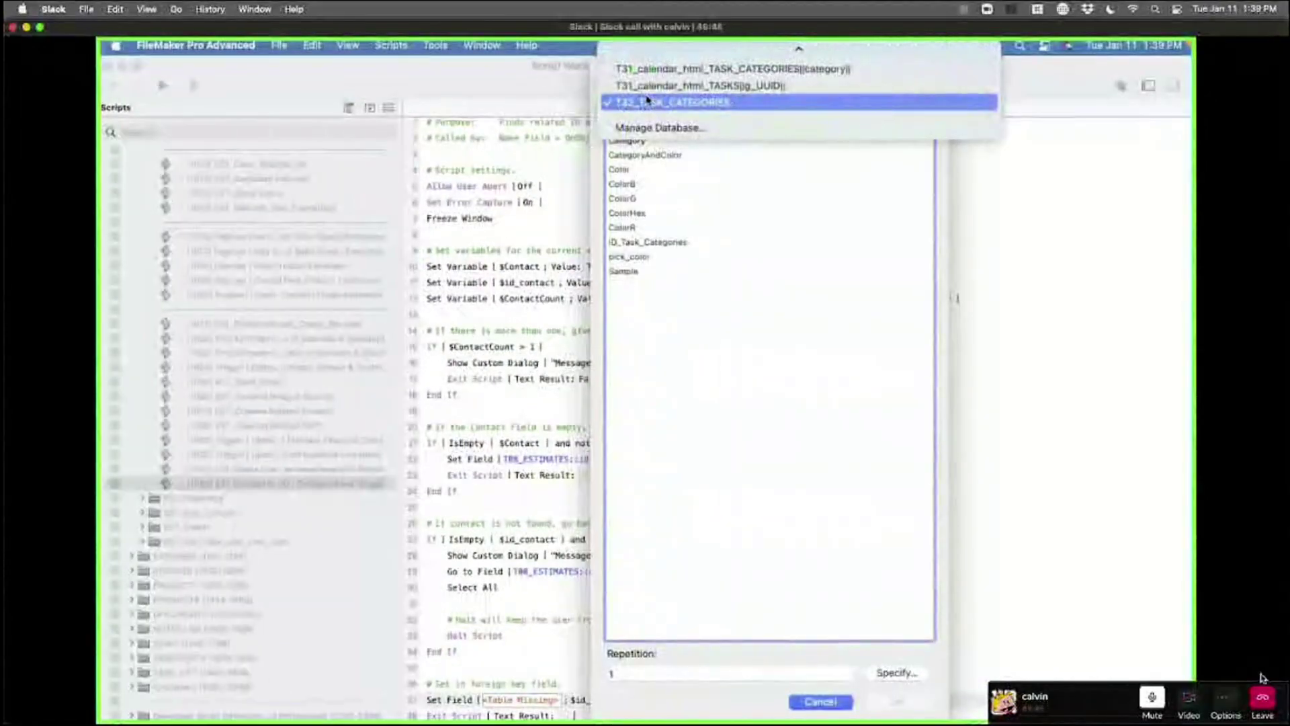
{"action": "type", "text": "t08"}
{"action": "key", "text": "Return"}
{"action": "left_click", "coordinate": [644, 198]}
{"action": "left_click", "coordinate": [655, 213]}
{"action": "type", "text": "id_c"}
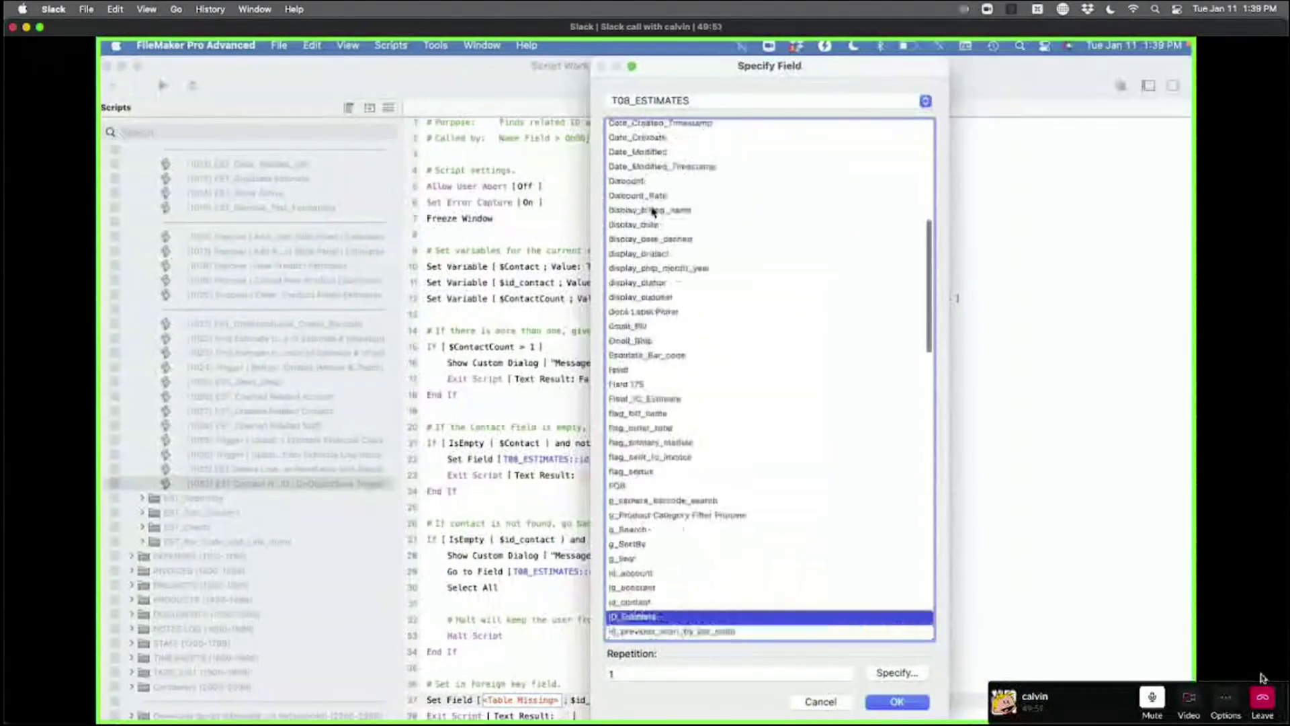
{"action": "key", "text": "Return"}
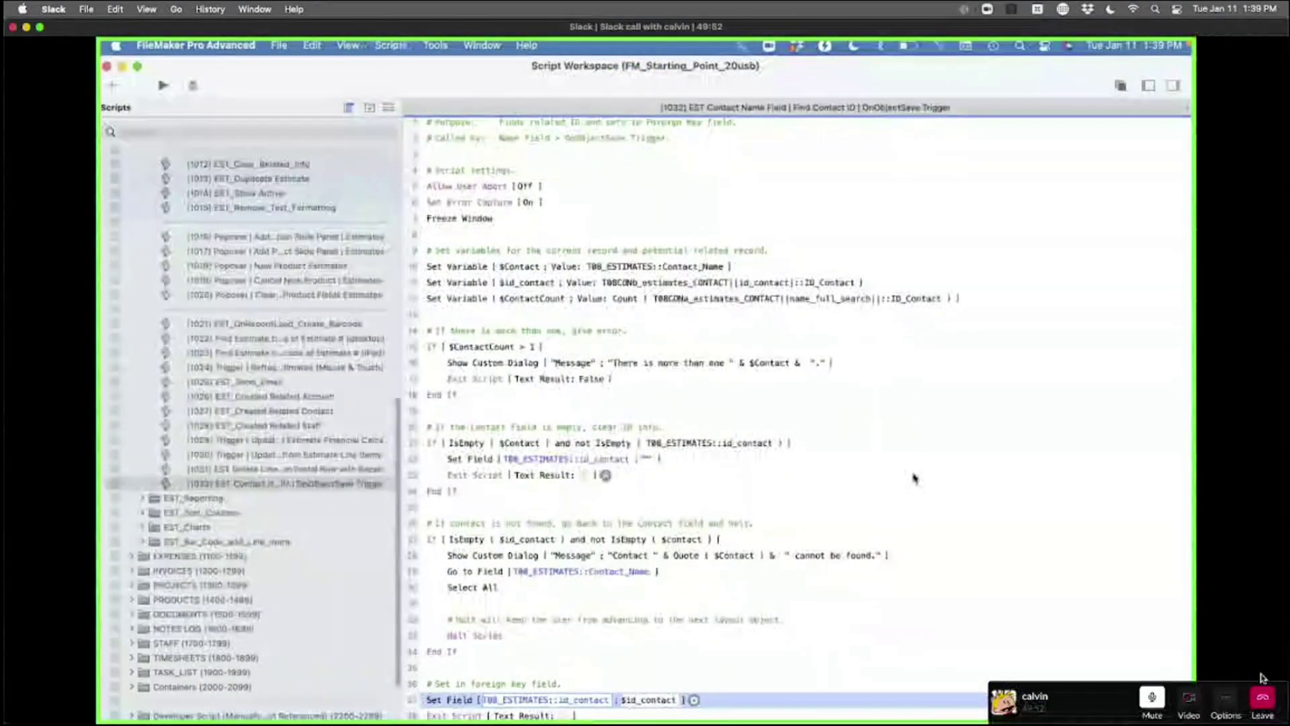
{"action": "scroll", "coordinate": [914, 478], "scroll_direction": "down", "scroll_amount": 1}
{"action": "scroll", "coordinate": [914, 478], "scroll_direction": "up", "scroll_amount": 1}
- Return to the FM_Starting_Point_20usb estimates layout and open the script triggers of its Contact_Name field in Layout mode
{"action": "left_click_drag", "start_coordinate": [362, 67], "coordinate": [482, 419]}
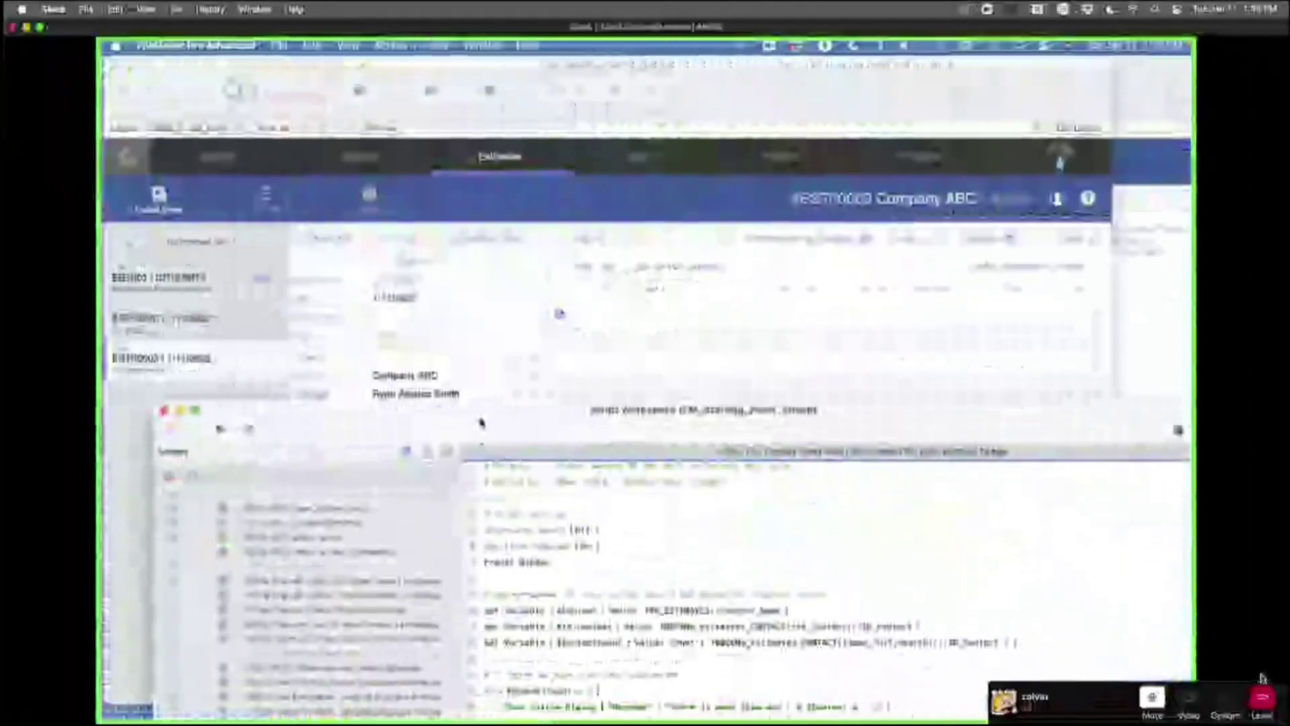
{"action": "left_click", "coordinate": [1153, 279]}
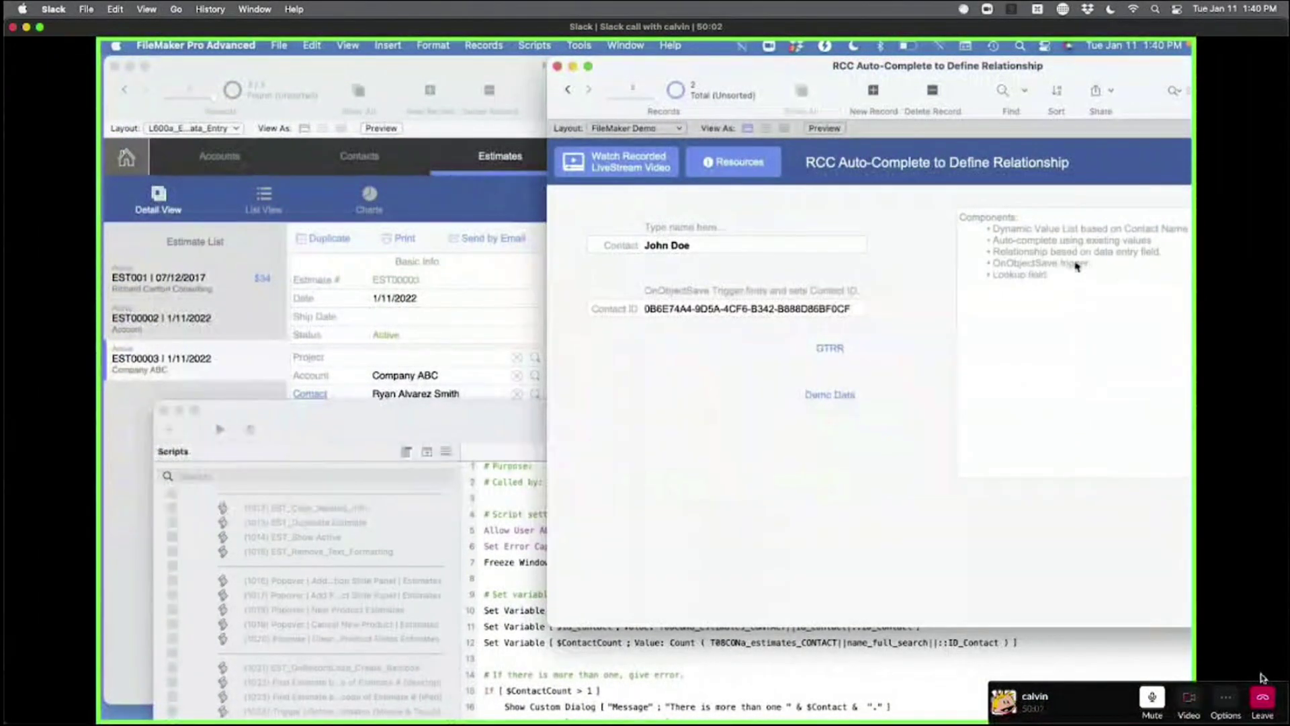
{"action": "left_click", "coordinate": [507, 190]}
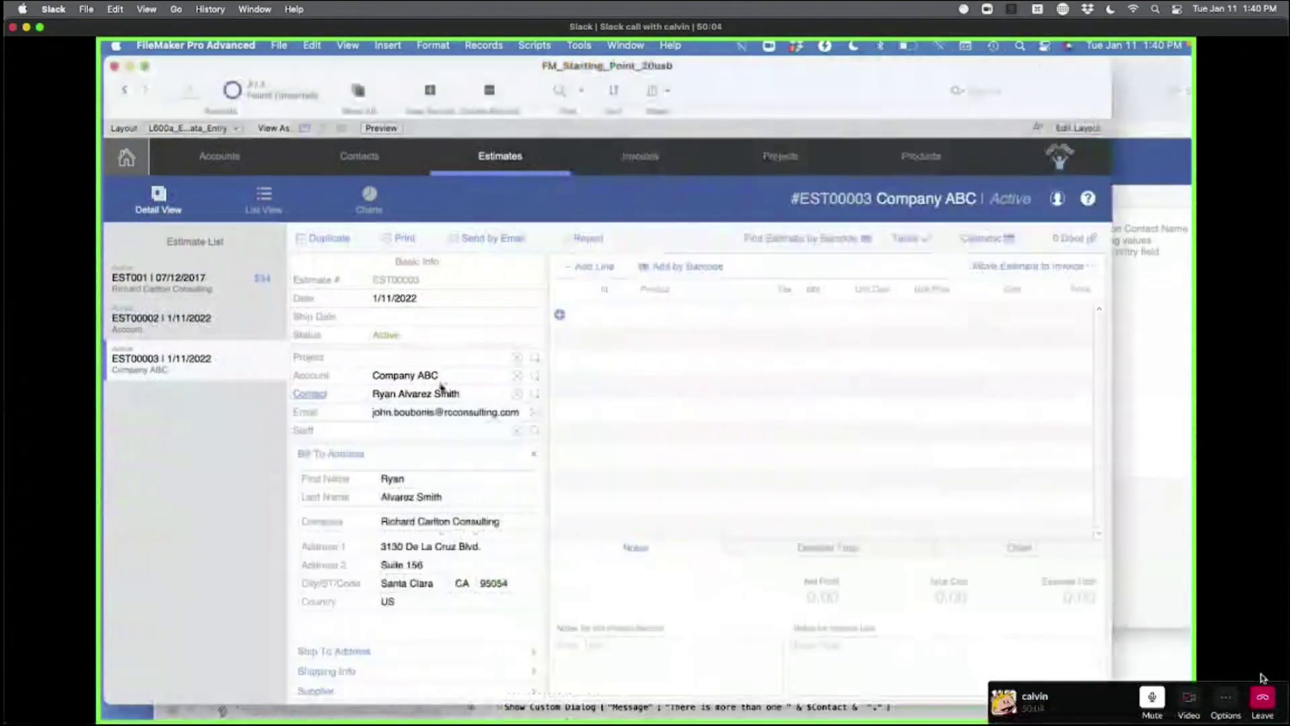
{"action": "key", "text": "super+l"}
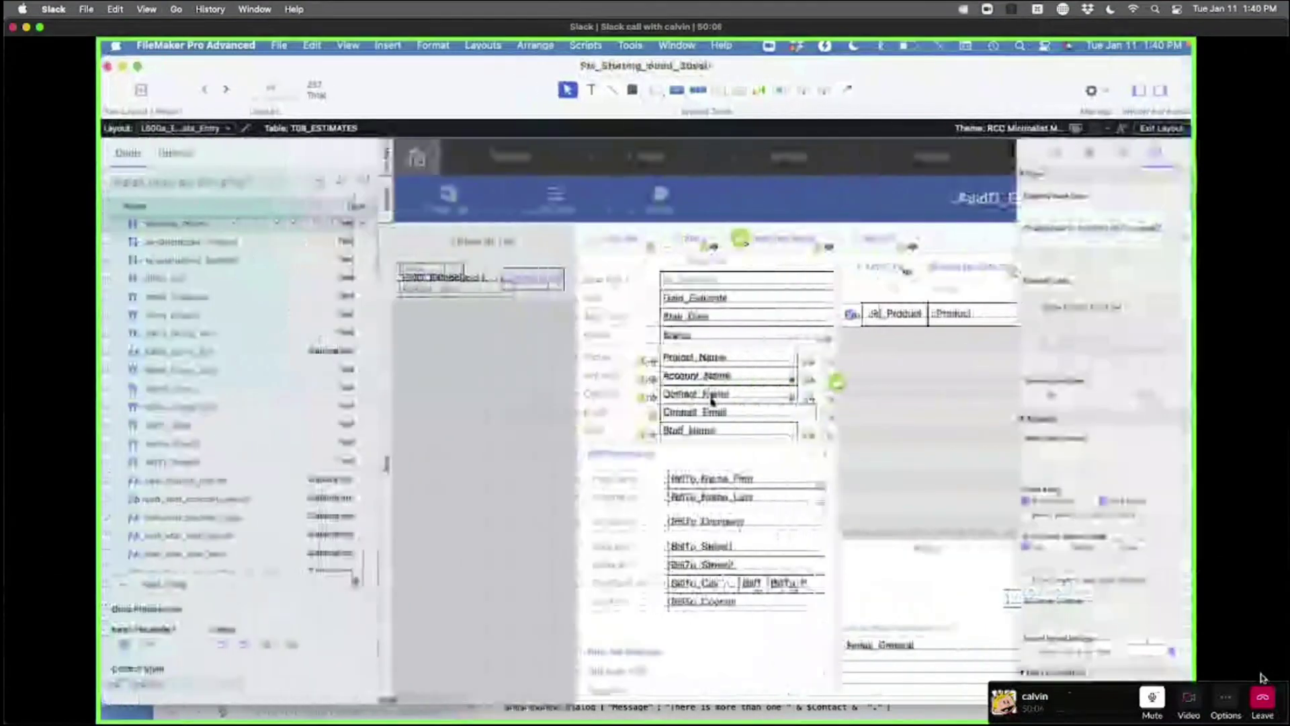
{"action": "right_click", "coordinate": [712, 401]}
{"action": "left_click", "coordinate": [773, 586]}
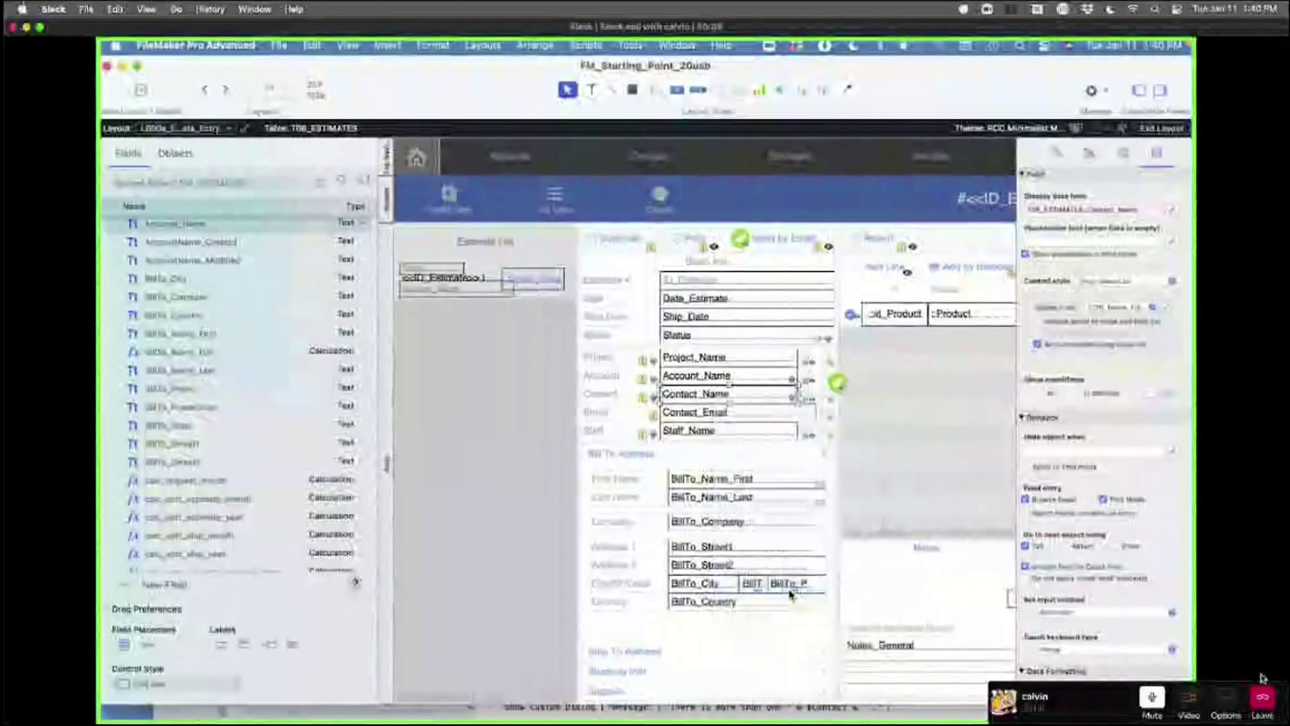
- Assign script (1032) EST Contact Name Field | Find Contact ID to the field's OnObjectSave trigger, accept it and return to Browse mode
{"action": "left_click", "coordinate": [478, 274]}
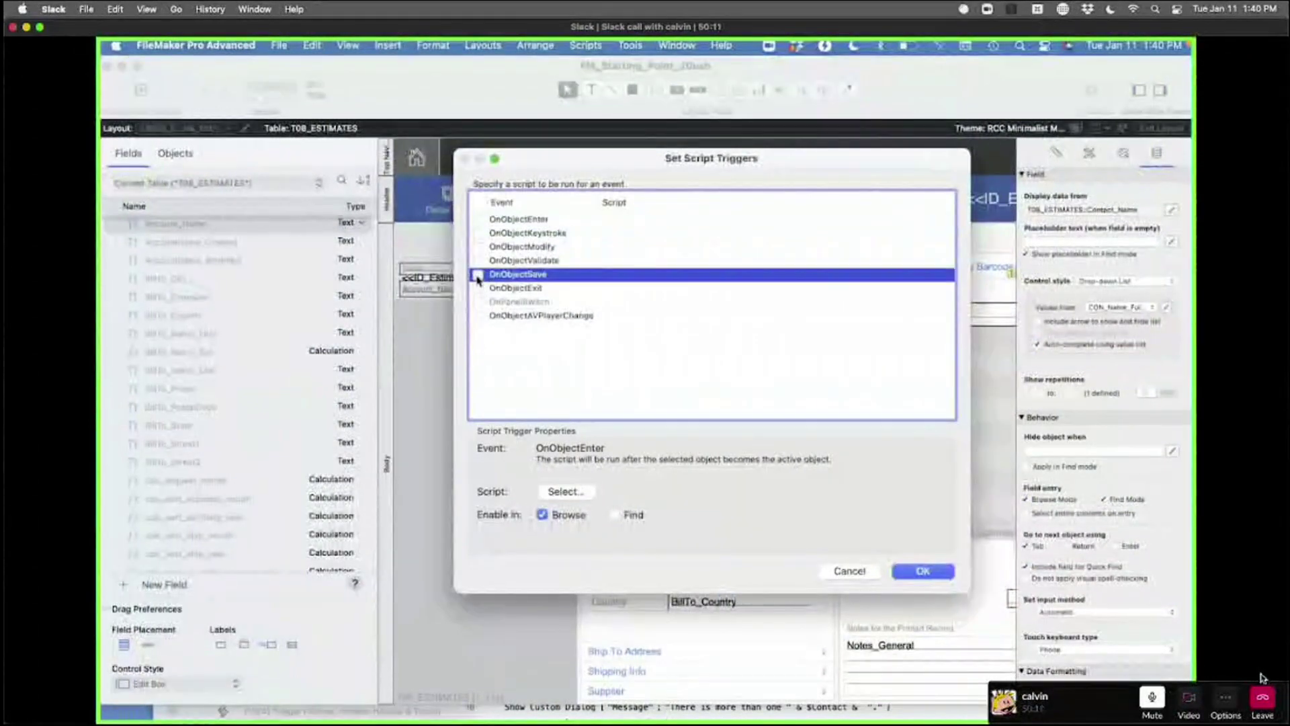
{"action": "left_click", "coordinate": [1042, 152]}
{"action": "type", "text": "o"}
{"action": "type", "text": "notjb"}
{"action": "key", "text": "BackSpace"}
{"action": "key", "text": "BackSpace"}
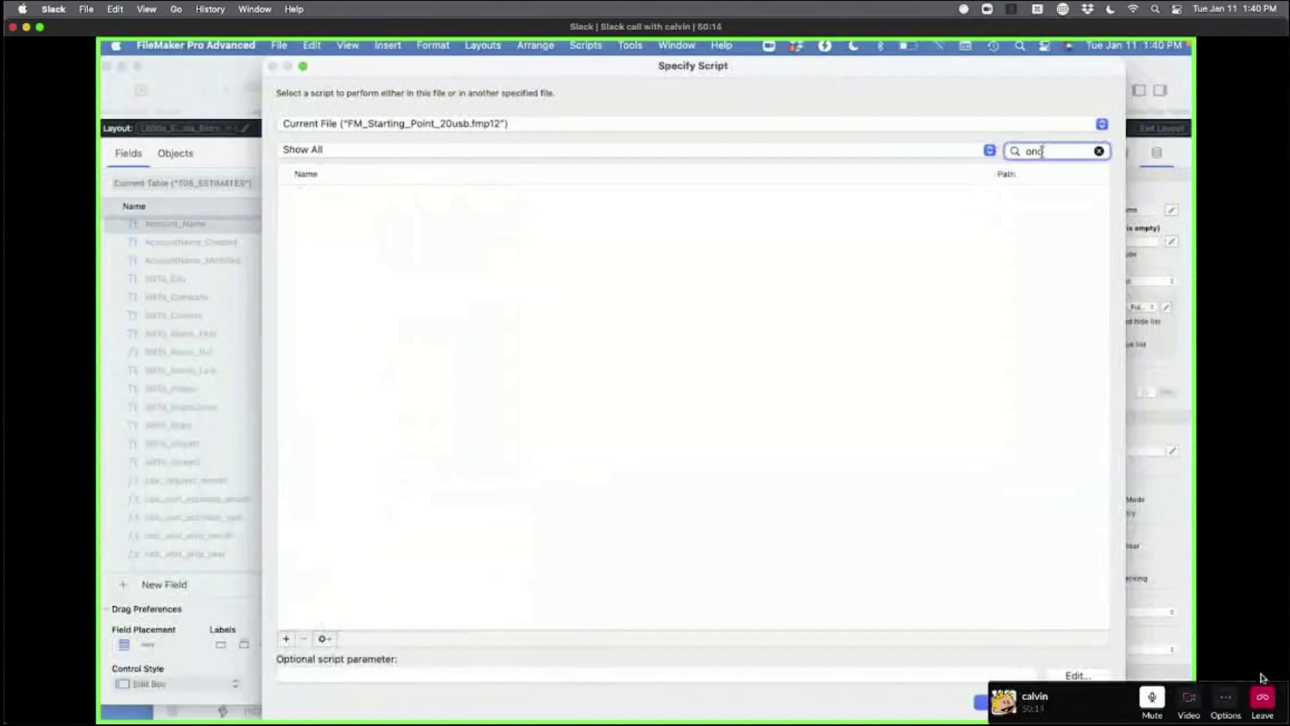
{"action": "type", "text": "ctsave"}
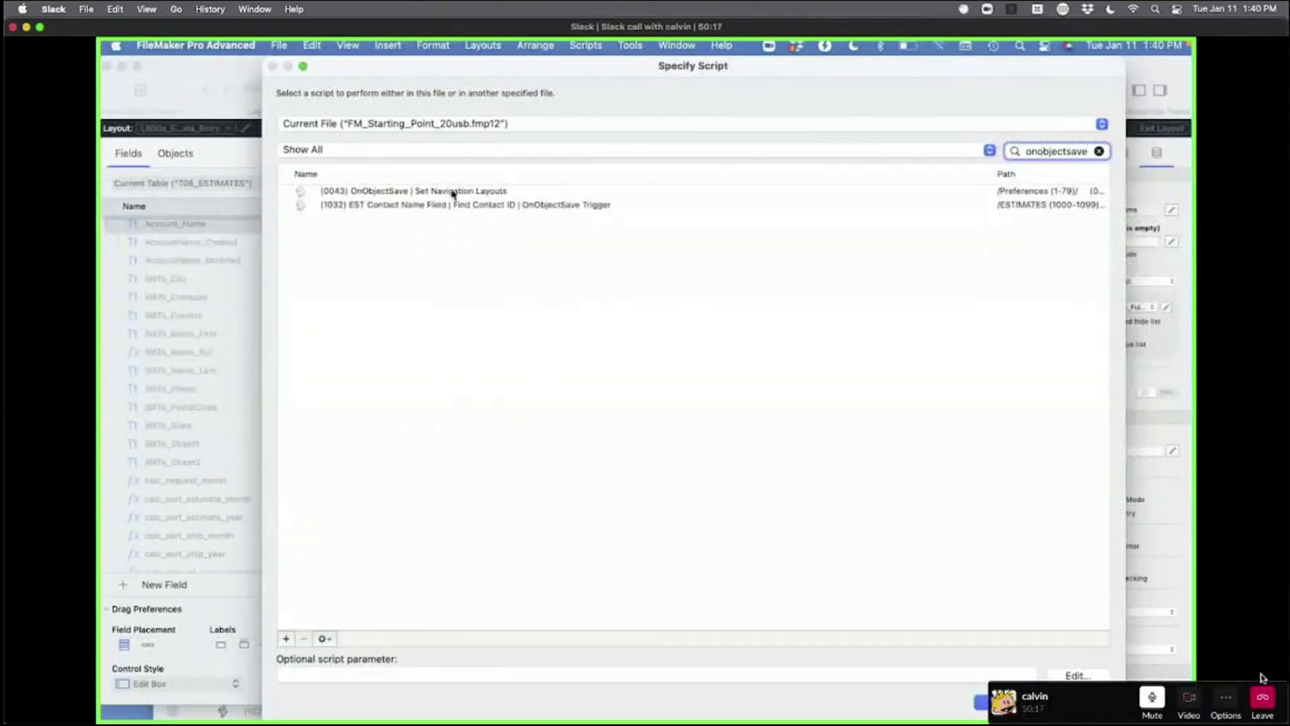
{"action": "double_click", "coordinate": [452, 205]}
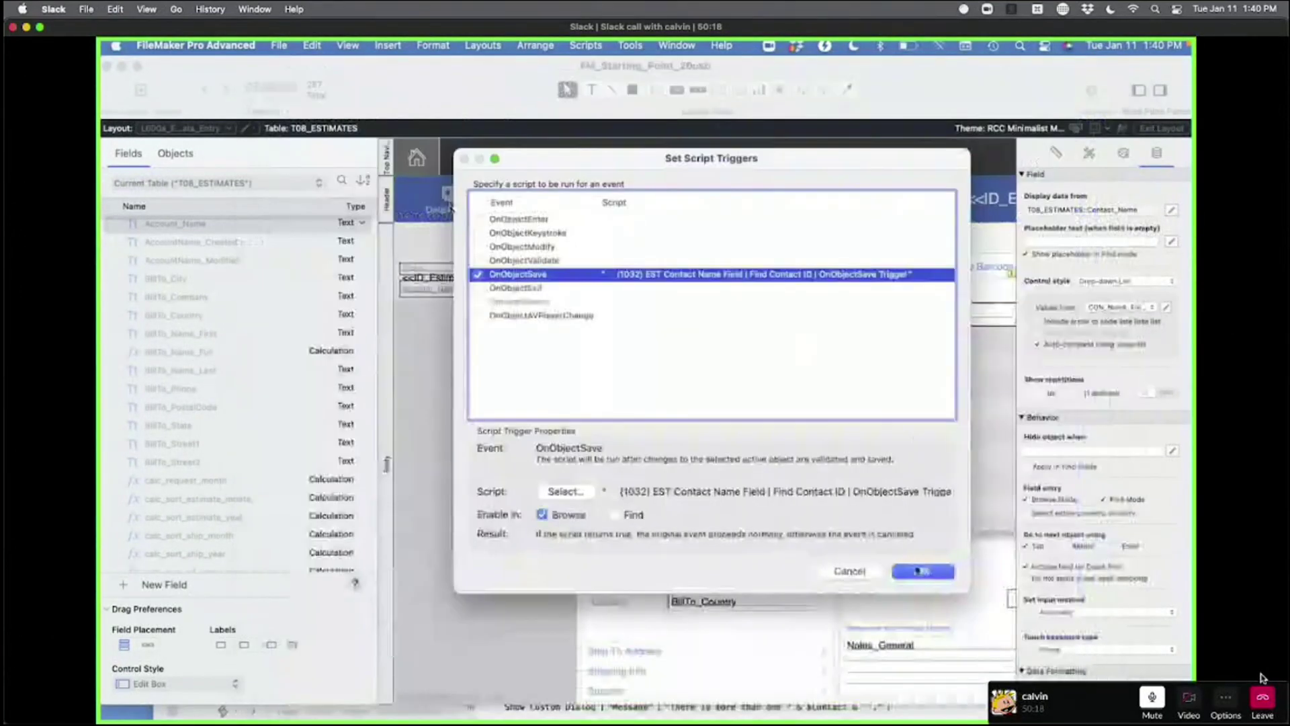
{"action": "left_click", "coordinate": [921, 571]}
{"action": "key", "text": "super+b"}
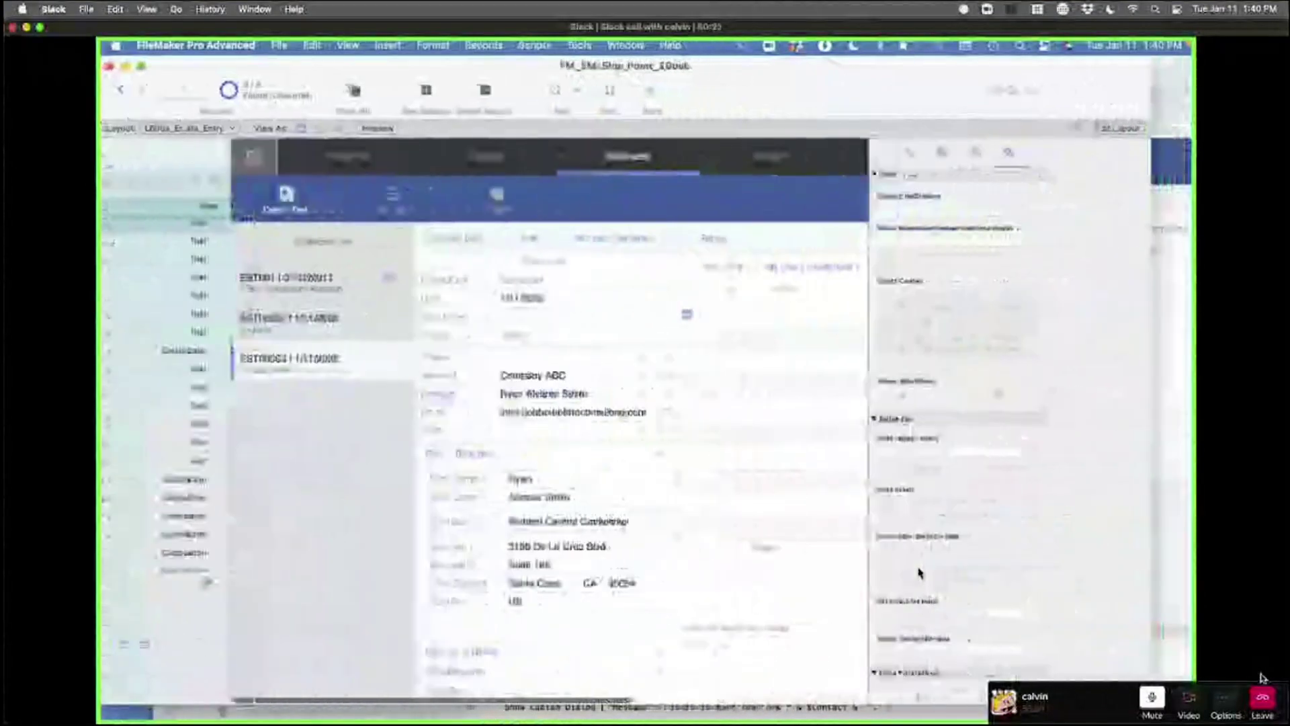
- Clear the contact on estimate EST00003 and test the trigger with an auto-completed name beginning with "john", dismissing the message
{"action": "left_click", "coordinate": [518, 395]}
{"action": "left_click", "coordinate": [466, 392]}
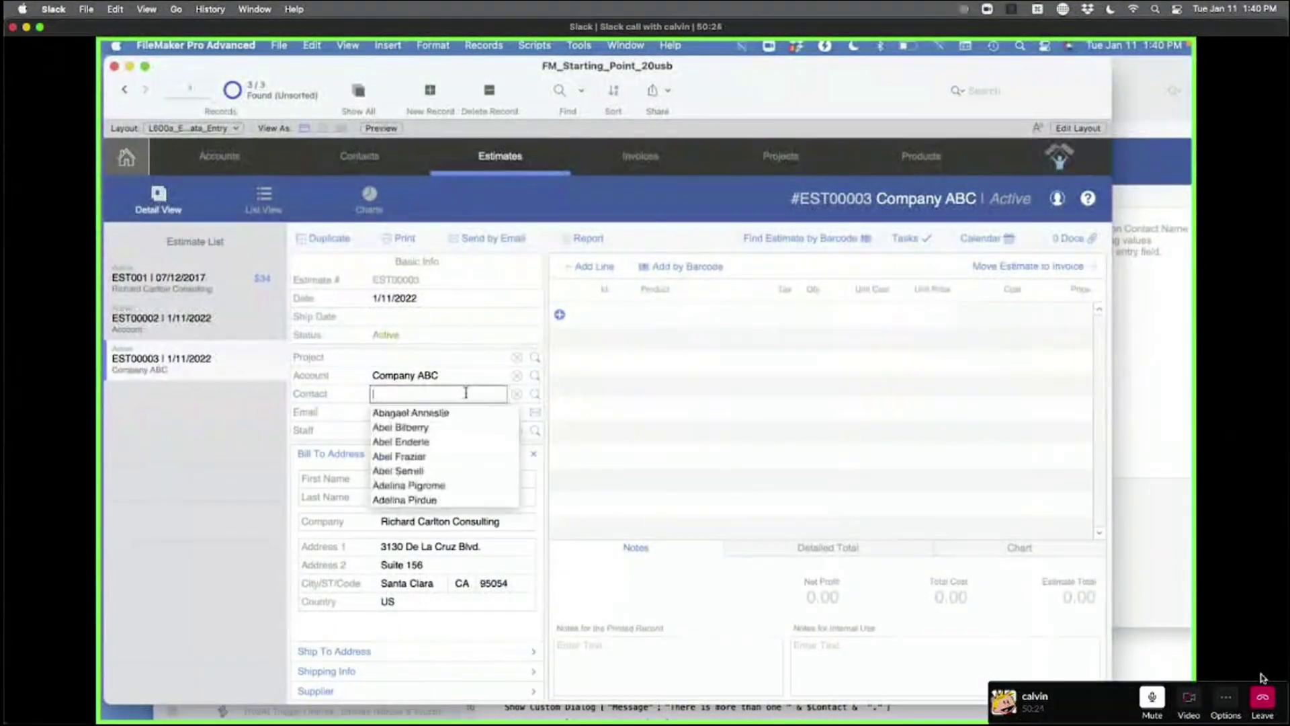
{"action": "type", "text": "j"}
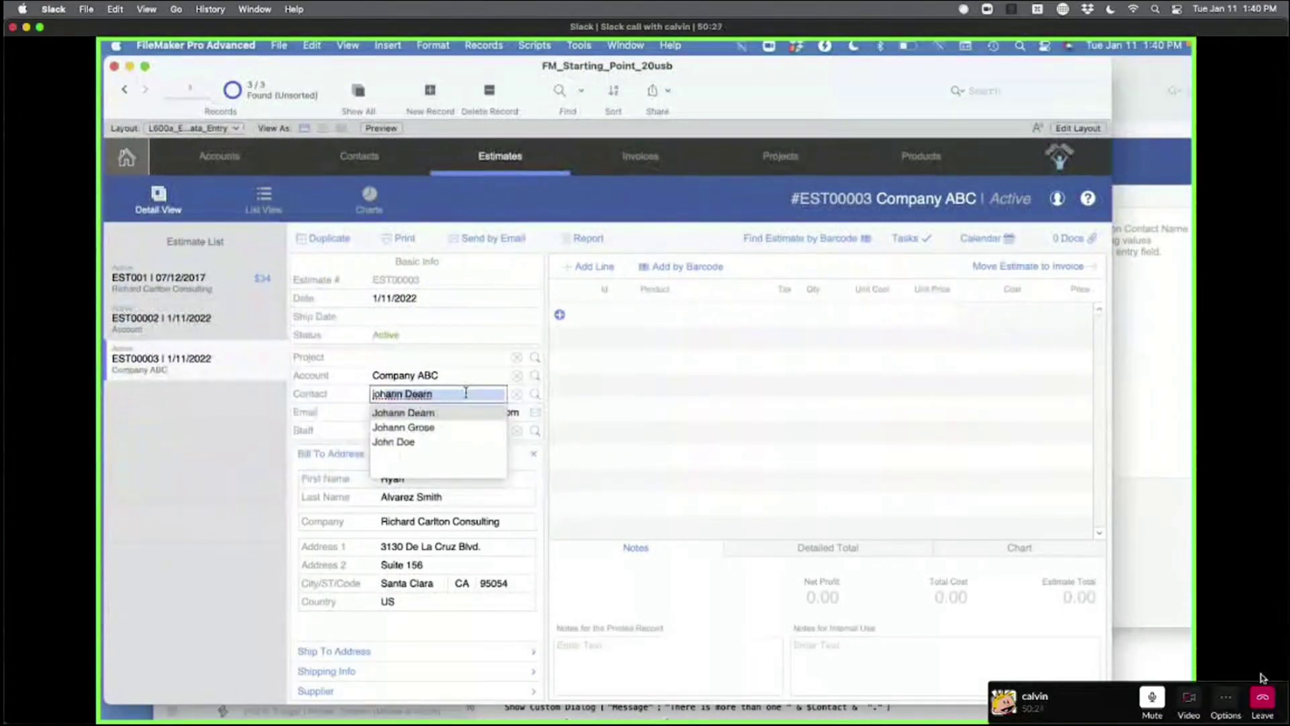
{"action": "type", "text": "ohn"}
{"action": "key", "text": "Tab"}
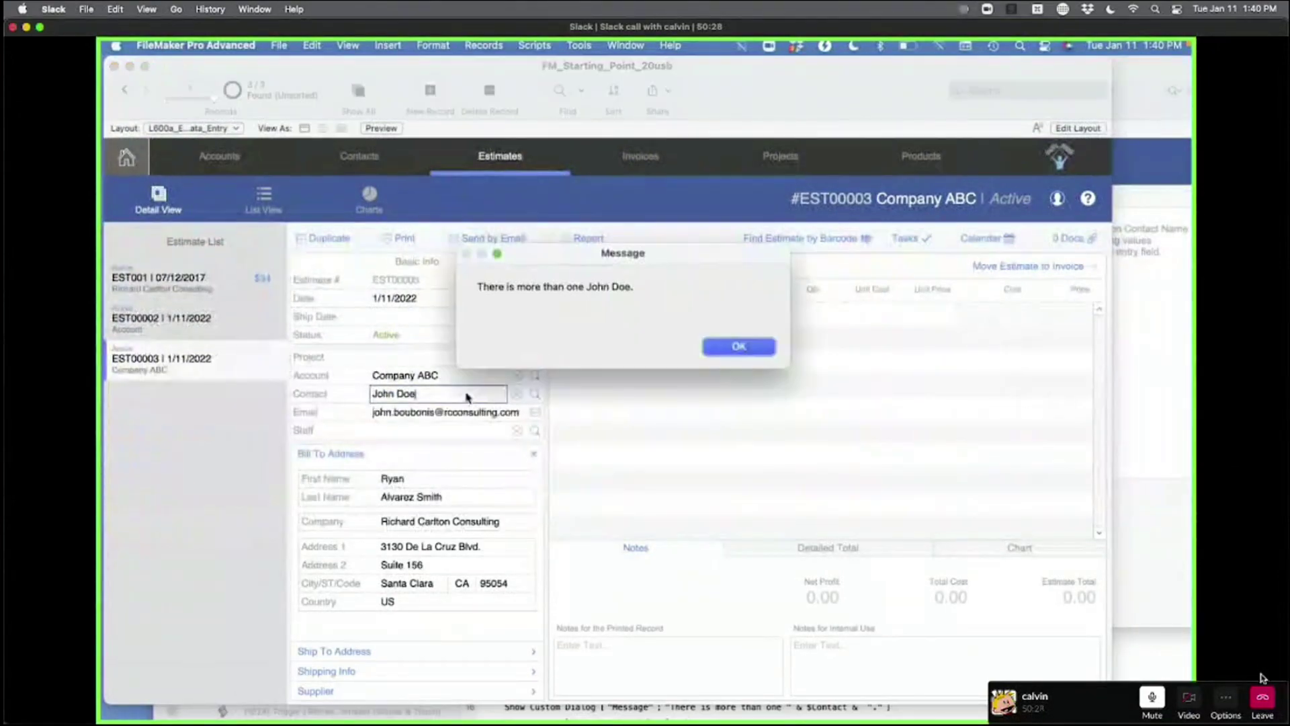
{"action": "left_click", "coordinate": [740, 346]}
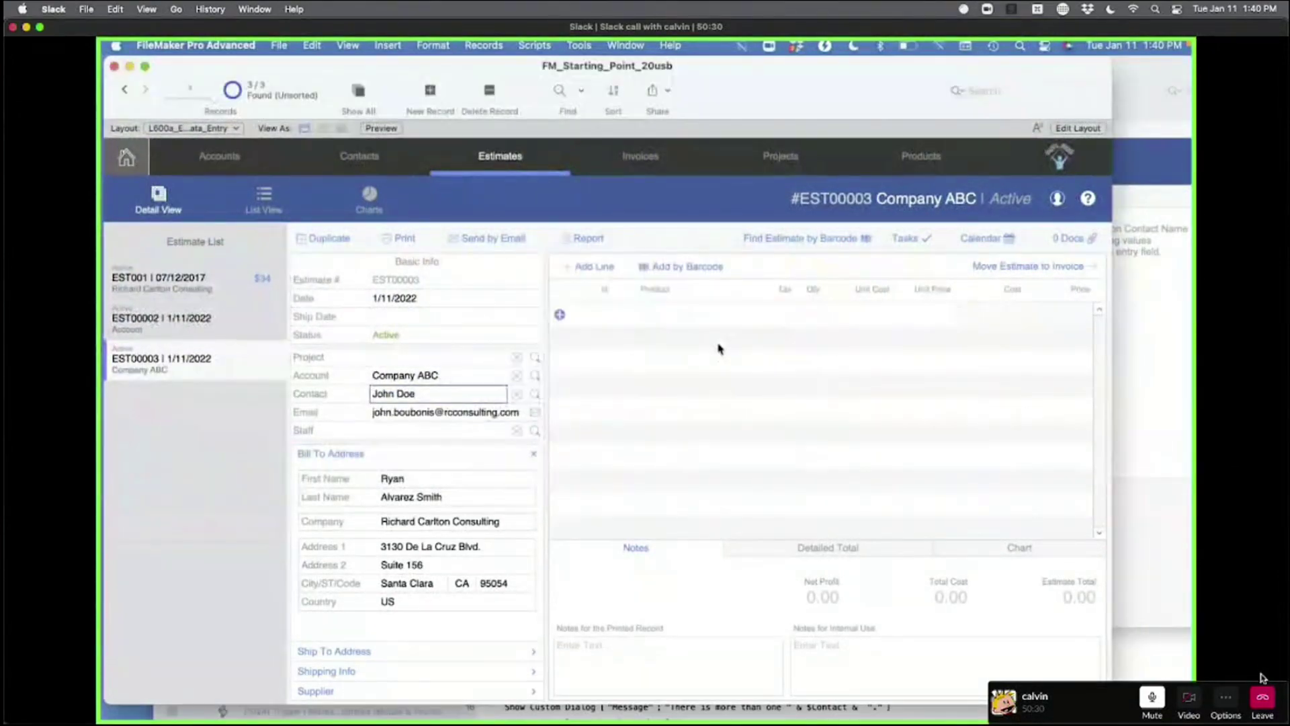
- Clear the contact again and test the trigger with an auto-completed name beginning with "abel", dismissing the message
{"action": "left_click", "coordinate": [517, 394]}
{"action": "left_click", "coordinate": [436, 394]}
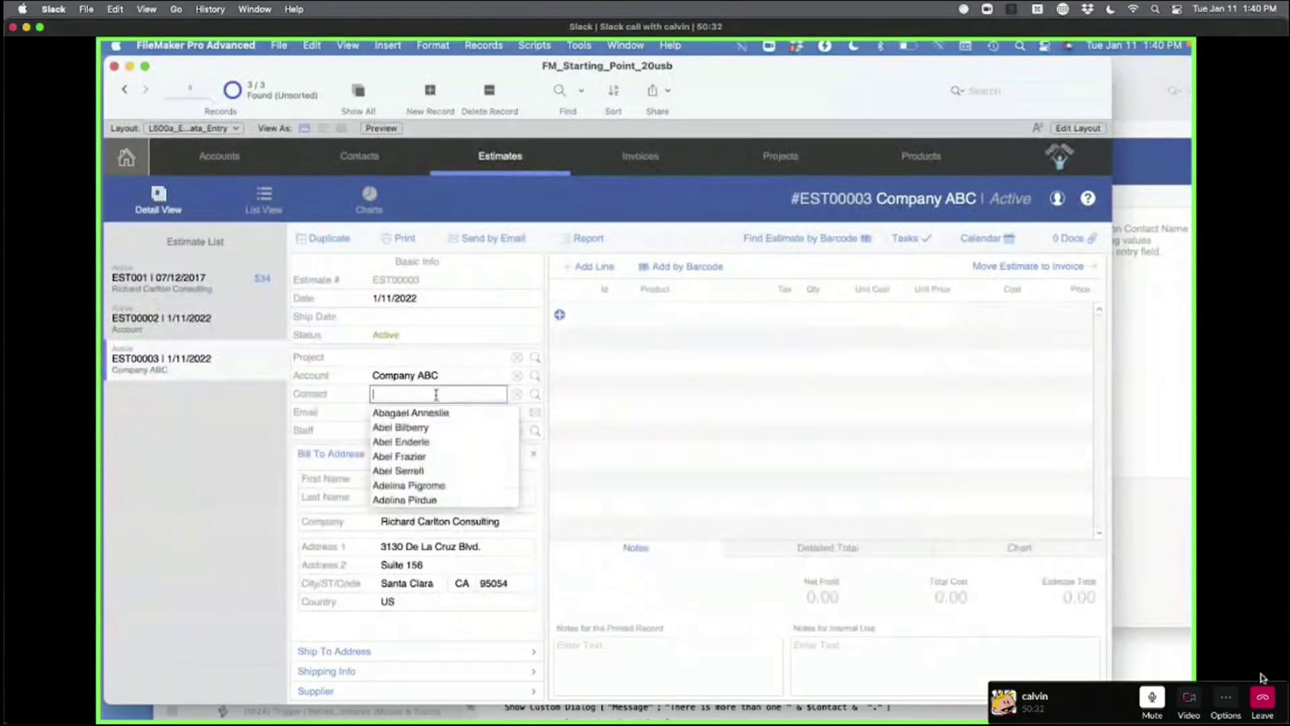
{"action": "type", "text": "abla"}
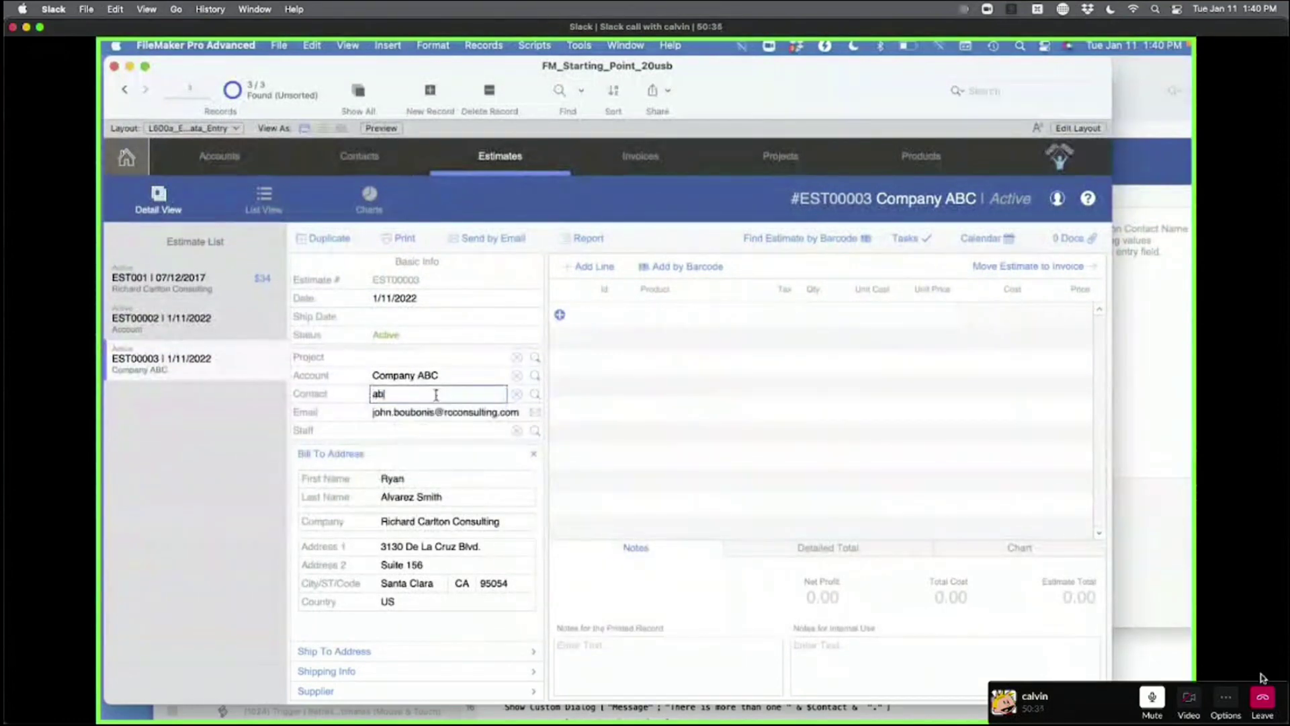
{"action": "type", "text": "el Bilberry"}
{"action": "key", "text": "Return"}
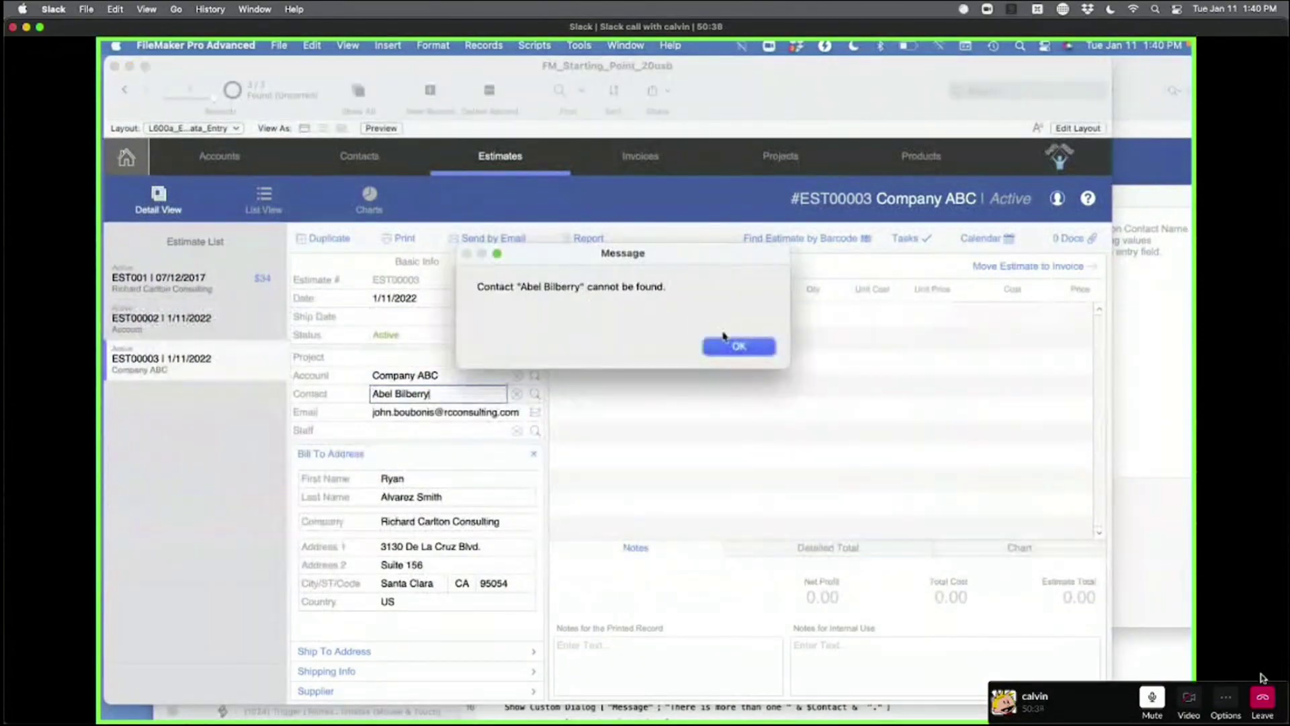
{"action": "left_click", "coordinate": [739, 347]}
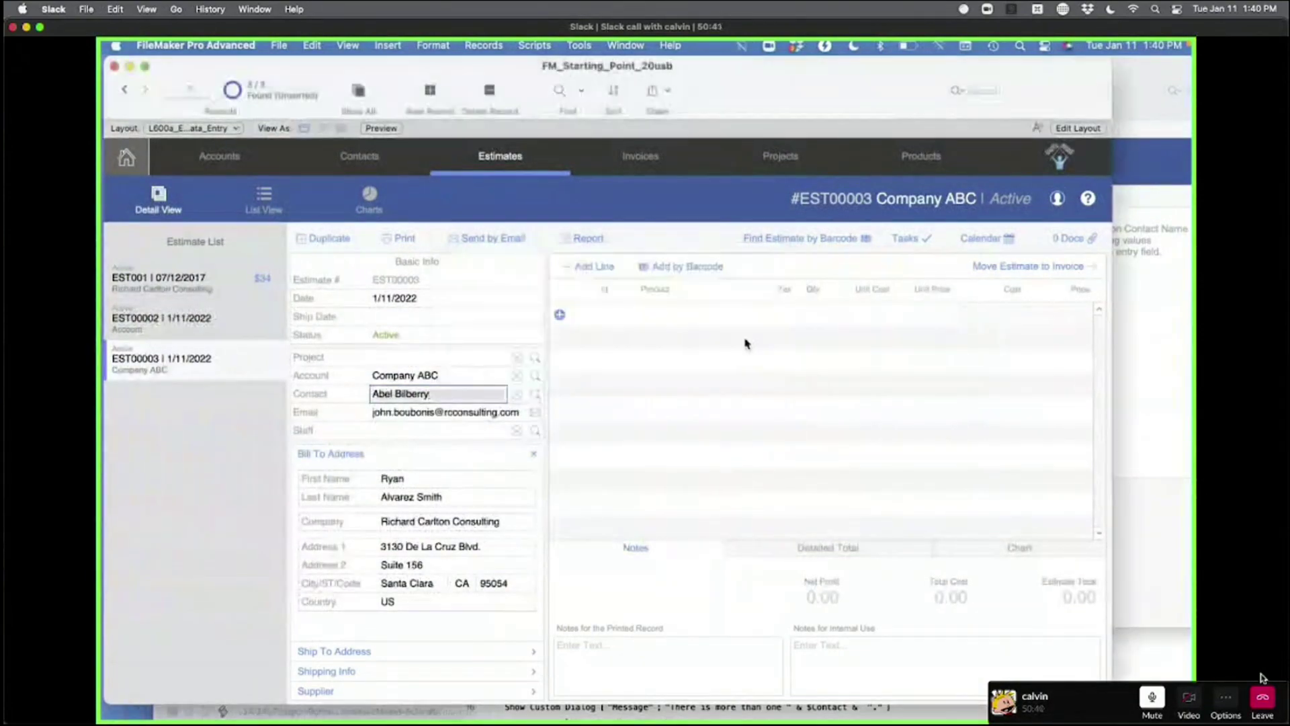
- Clear the estimate's contact once more and test the trigger with the first name in the value list, dismissing the message
{"action": "left_click_drag", "start_coordinate": [396, 71], "coordinate": [469, 71]}
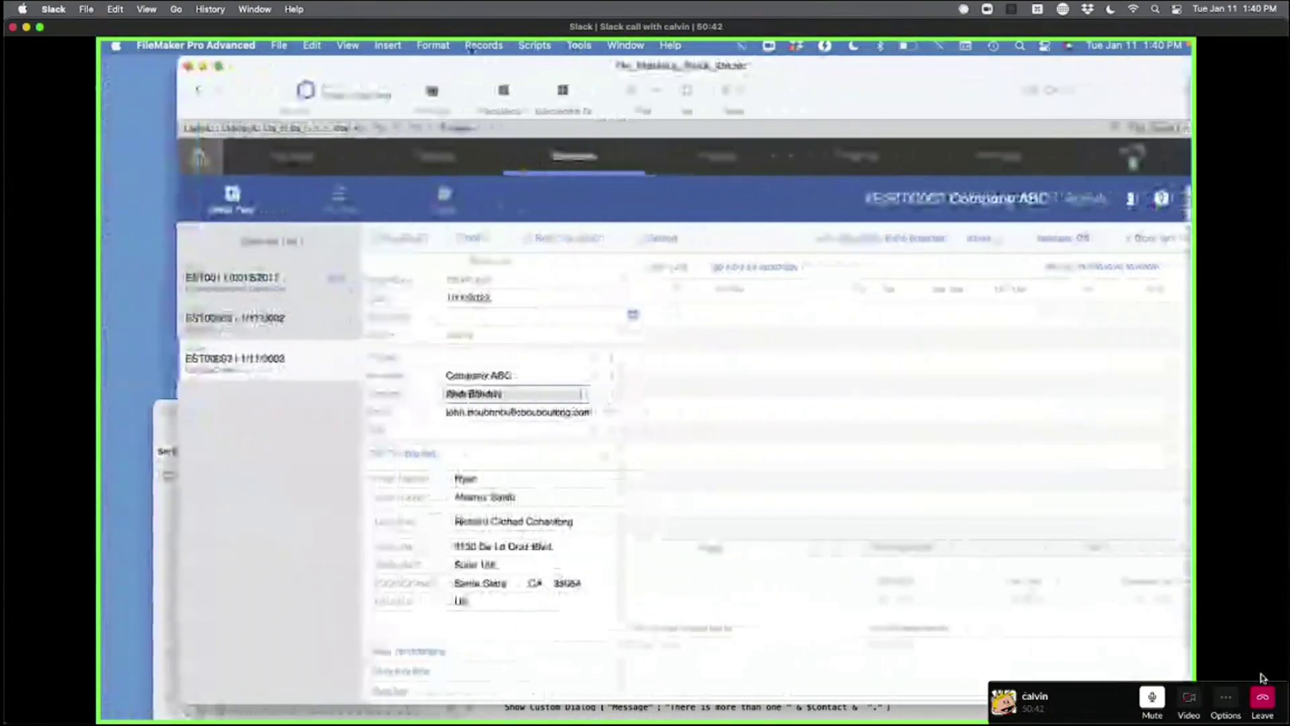
{"action": "left_click", "coordinate": [545, 393]}
{"action": "left_click", "coordinate": [590, 396]}
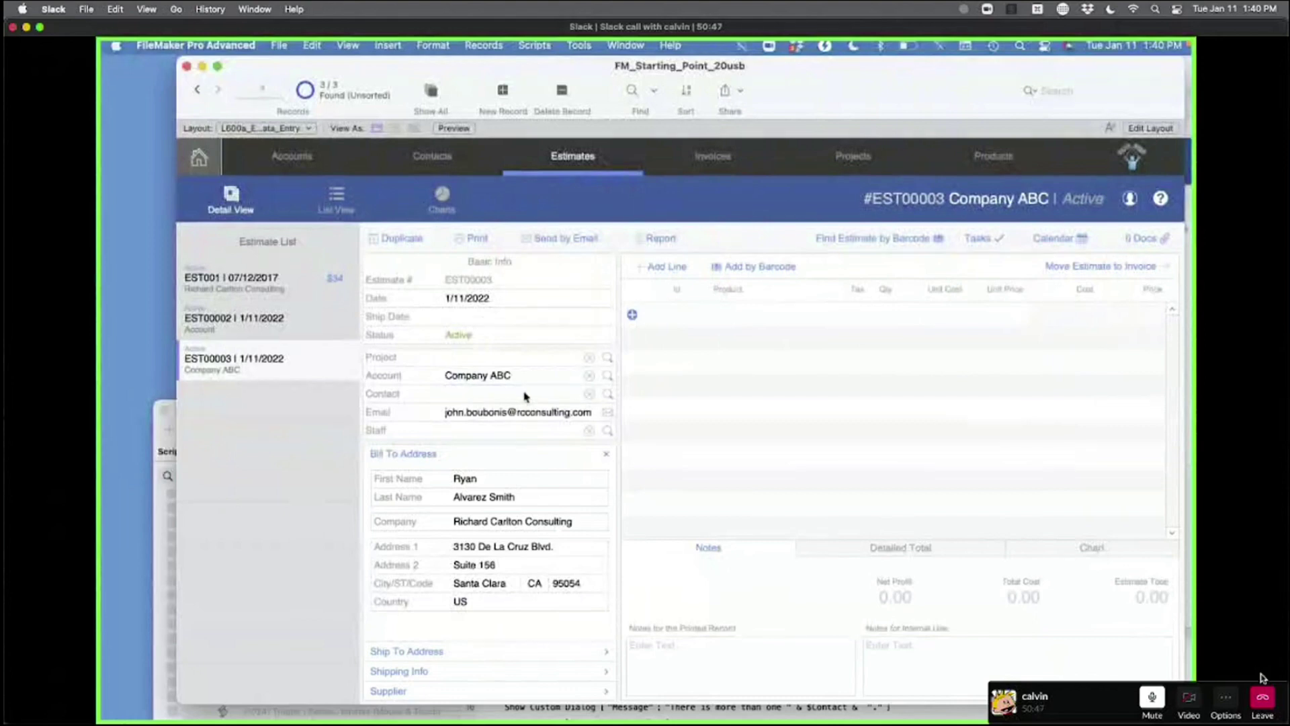
{"action": "left_click", "coordinate": [524, 393]}
{"action": "left_click", "coordinate": [489, 413]}
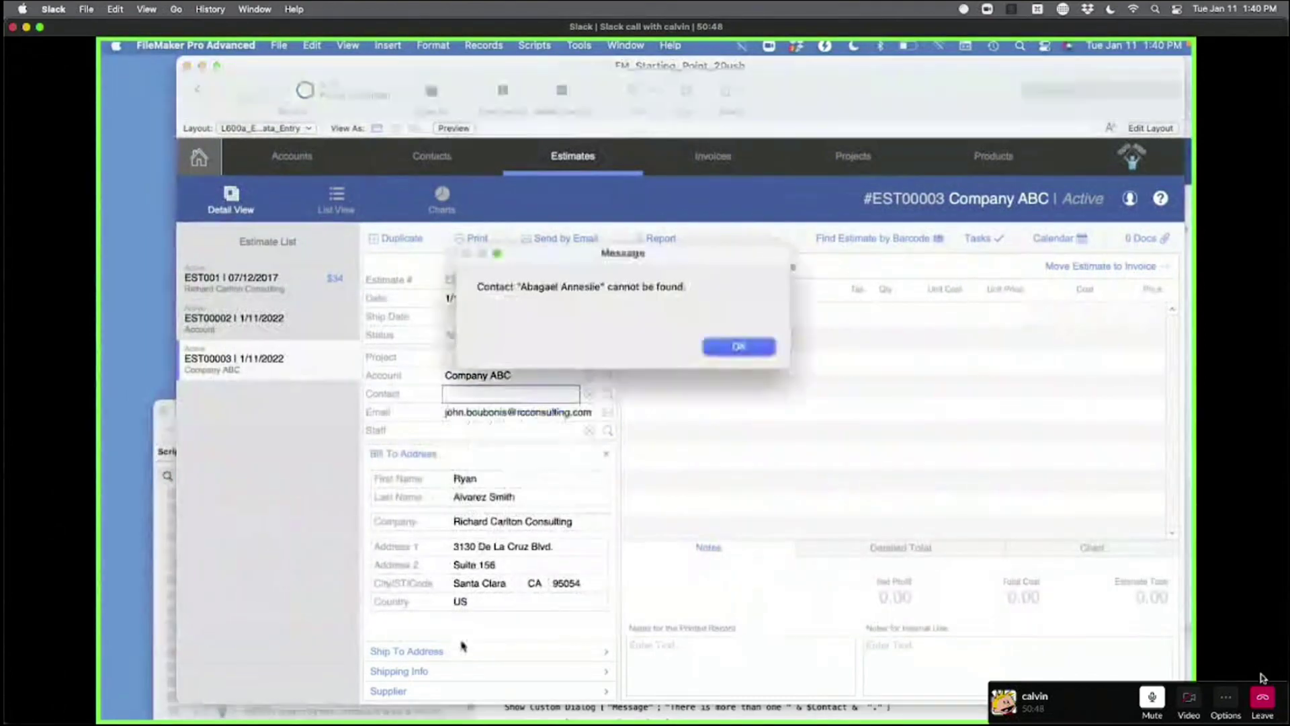
{"action": "left_click", "coordinate": [740, 345]}
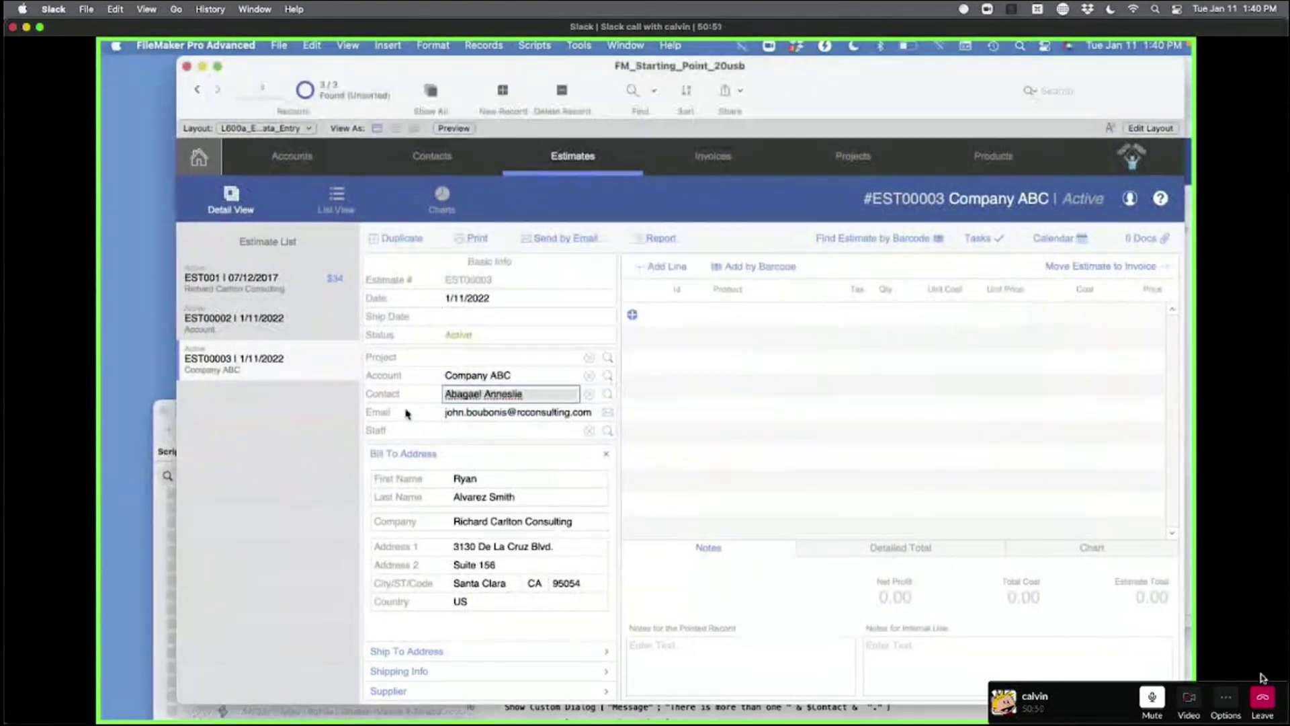
- Look through the Contact List on the Contacts layout to check the existing contact records
{"action": "left_click", "coordinate": [453, 154]}
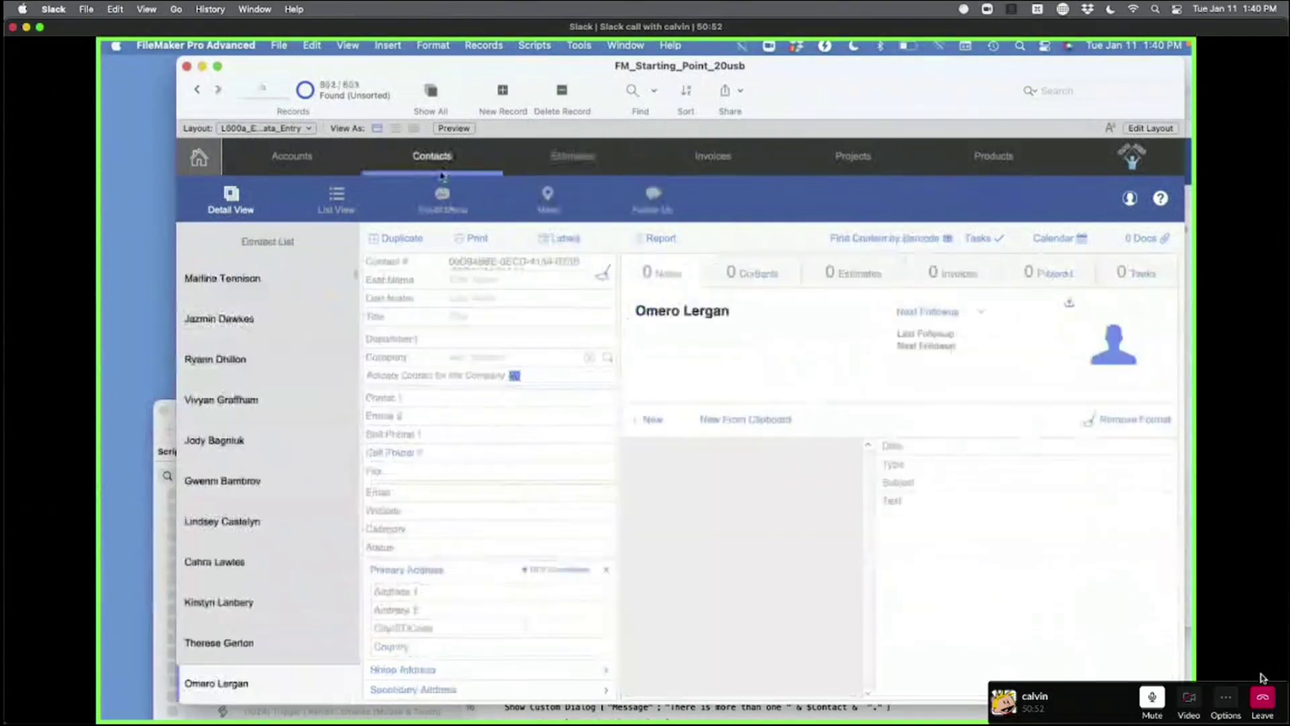
{"action": "scroll", "coordinate": [287, 520], "scroll_direction": "down", "scroll_amount": 10}
{"action": "left_click", "coordinate": [287, 519]}
{"action": "scroll", "coordinate": [286, 519], "scroll_direction": "down", "scroll_amount": 10}
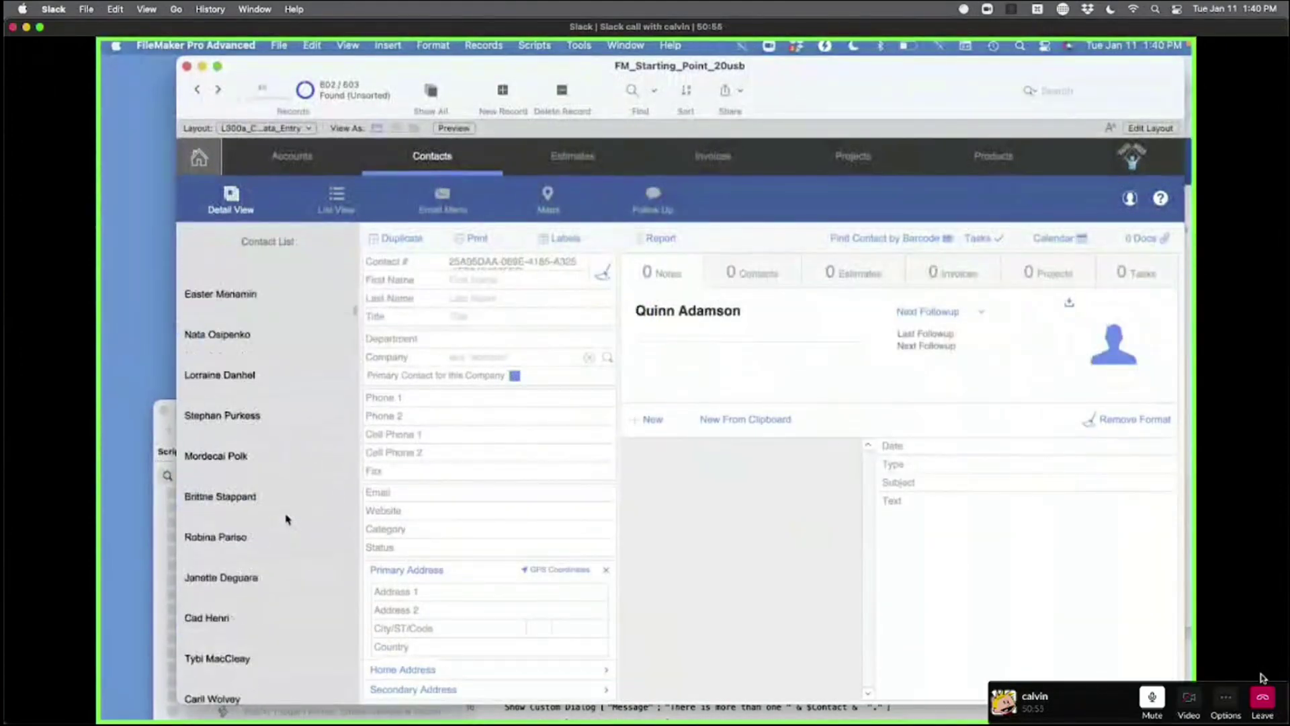
{"action": "left_click", "coordinate": [286, 518]}
{"action": "scroll", "coordinate": [285, 518], "scroll_direction": "down", "scroll_amount": 10}
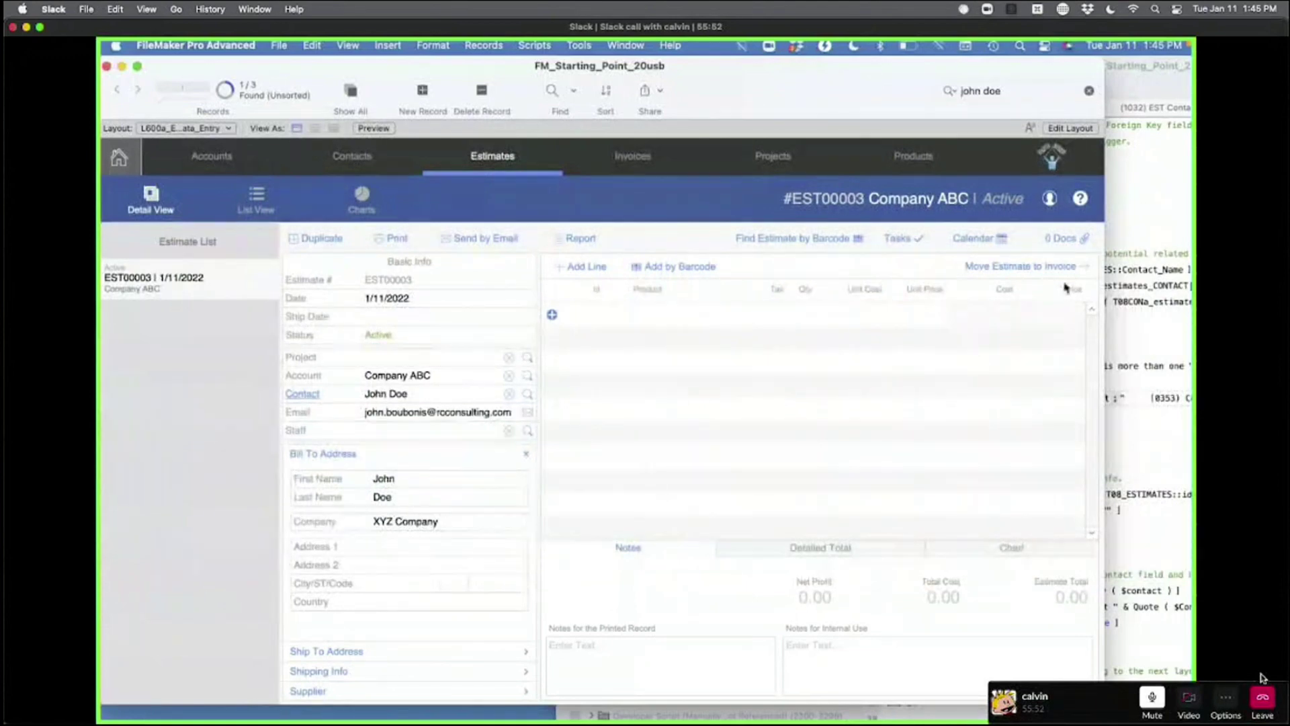
- Clear the quick find text on the Estimates layout
{"action": "left_click", "coordinate": [1090, 91]}
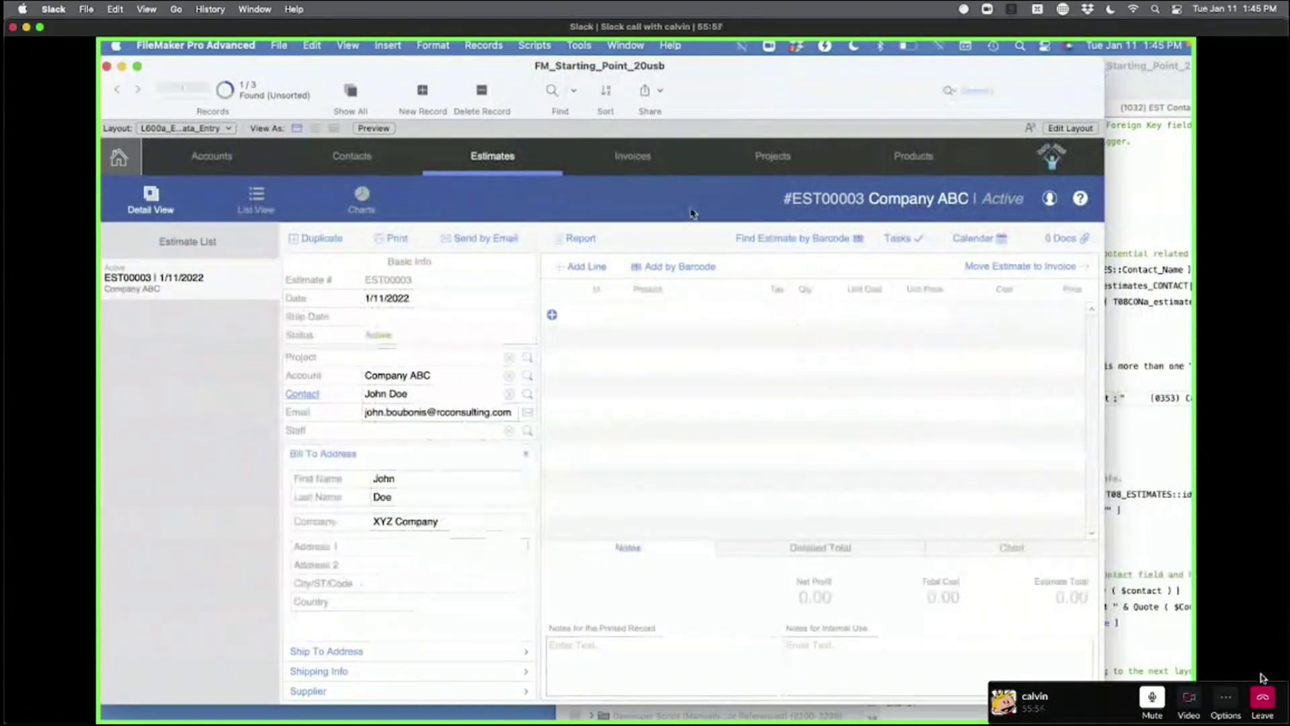
- Hide the status toolbar and move the FM_Starting_Point_20usb window down and to the right
{"action": "key", "text": "alt+super+s"}
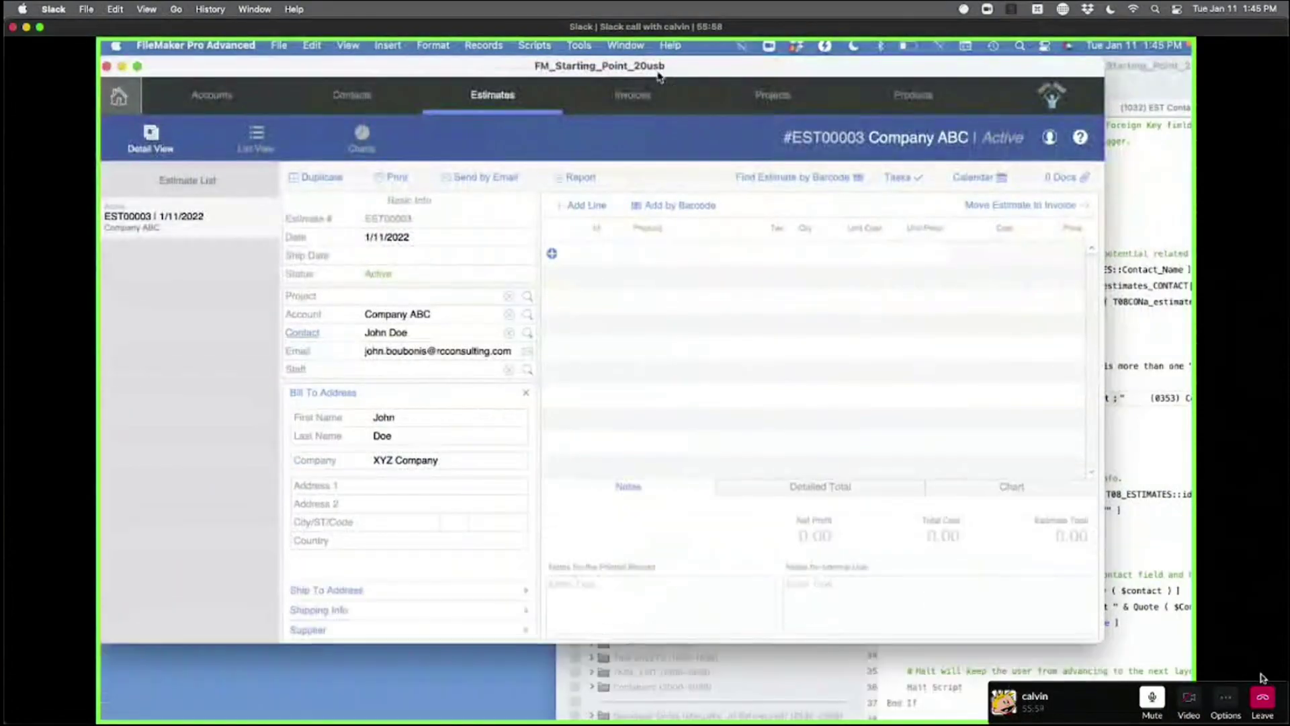
{"action": "left_click_drag", "start_coordinate": [689, 74], "coordinate": [738, 124]}
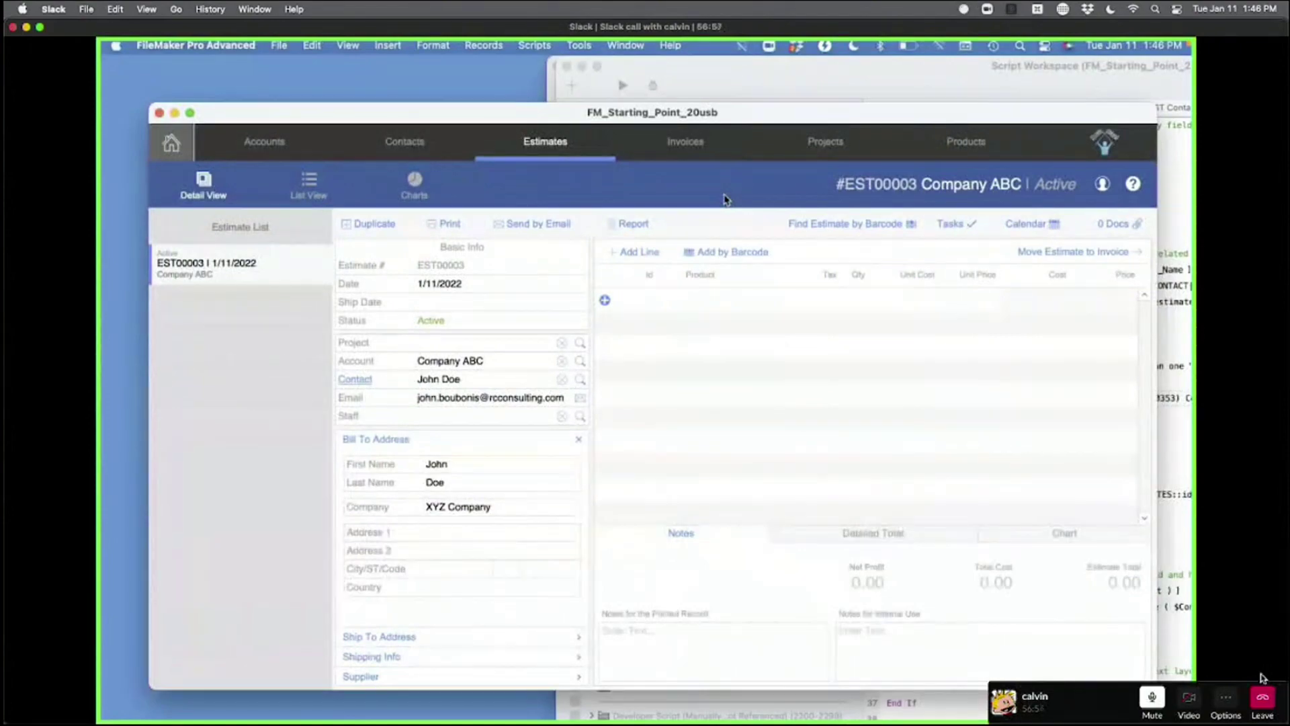
- Duplicate the CON_Name_Full_Dynamic value list from the Contact_Name field's settings and rename the copy CON_ContactID_Dynamic
{"action": "key", "text": "super+l"}
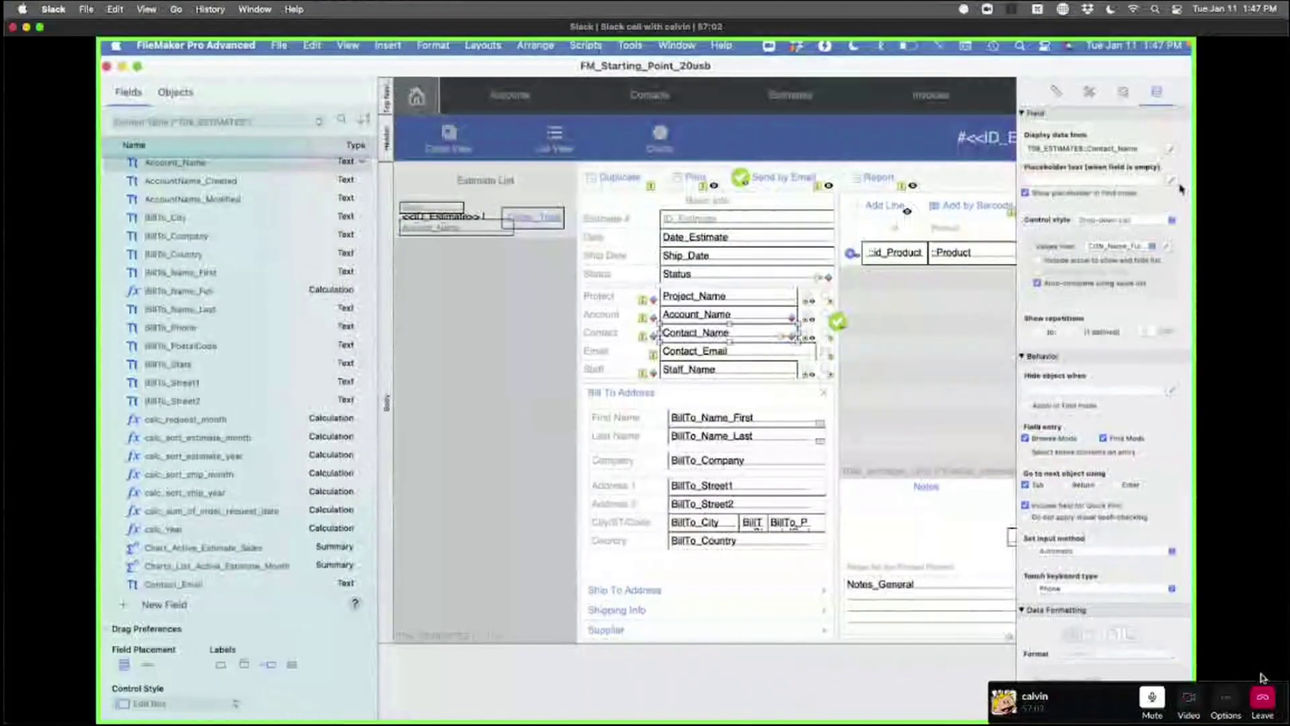
{"action": "left_click", "coordinate": [1166, 246]}
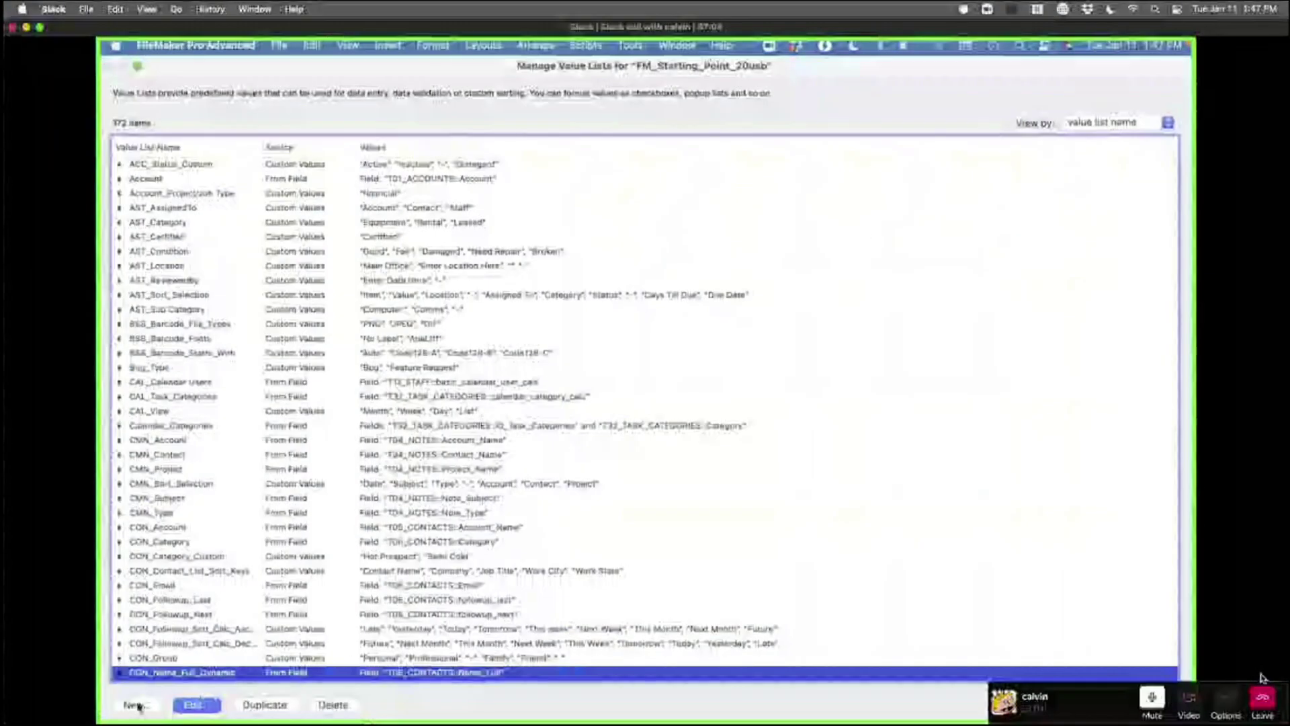
{"action": "left_click", "coordinate": [265, 705]}
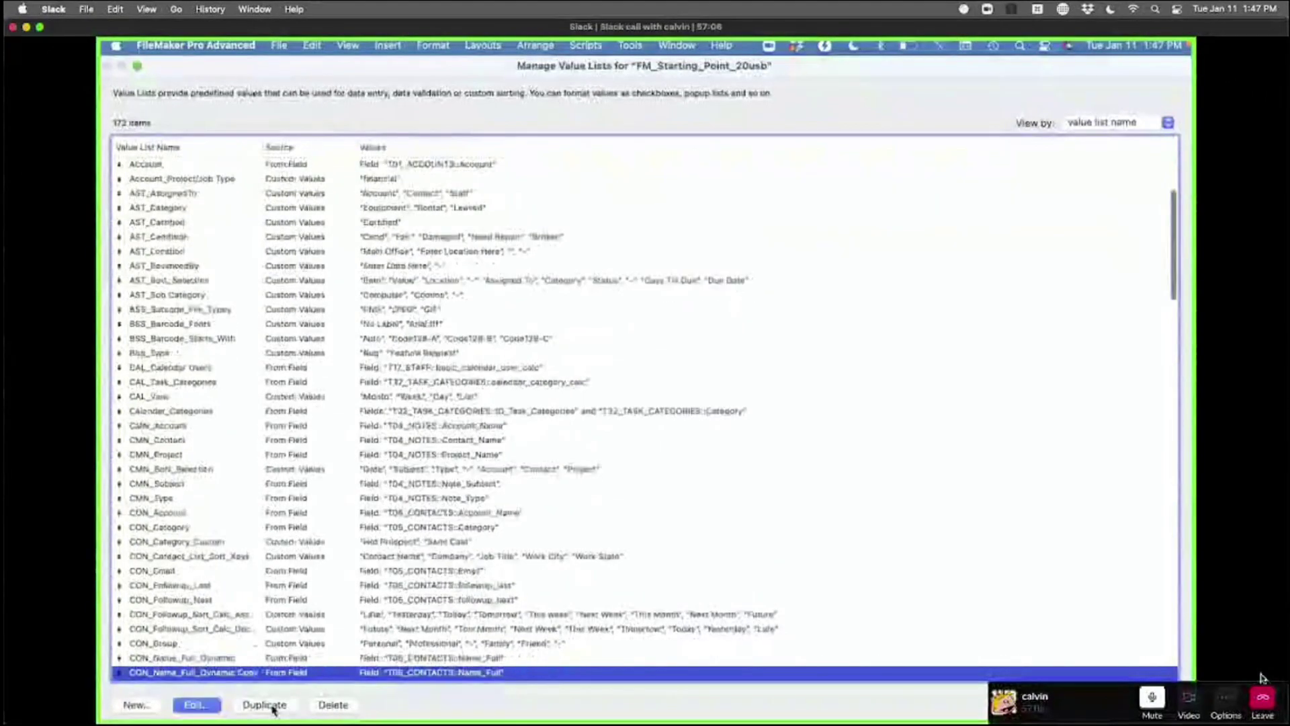
{"action": "double_click", "coordinate": [273, 673]}
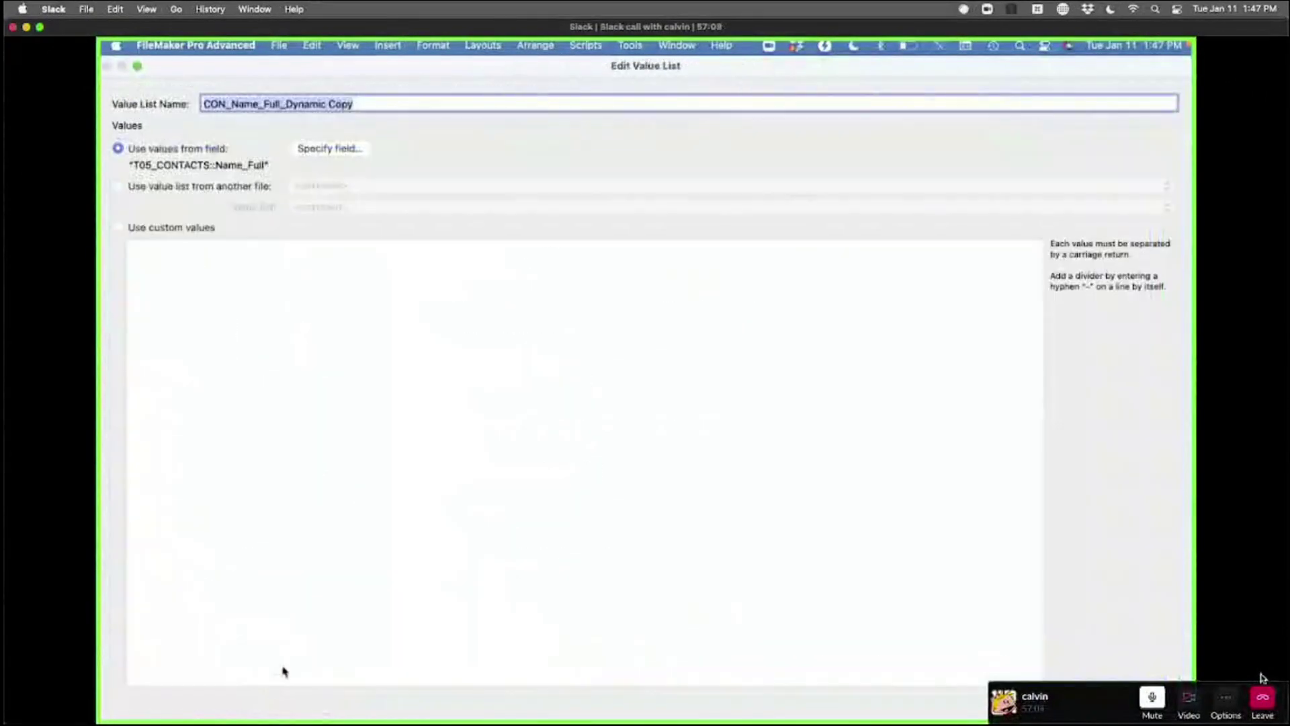
{"action": "left_click", "coordinate": [282, 104]}
{"action": "key", "text": "BackSpace"}
{"action": "key", "text": "BackSpace"}
{"action": "key", "text": "BackSpace"}
{"action": "key", "text": "BackSpace"}
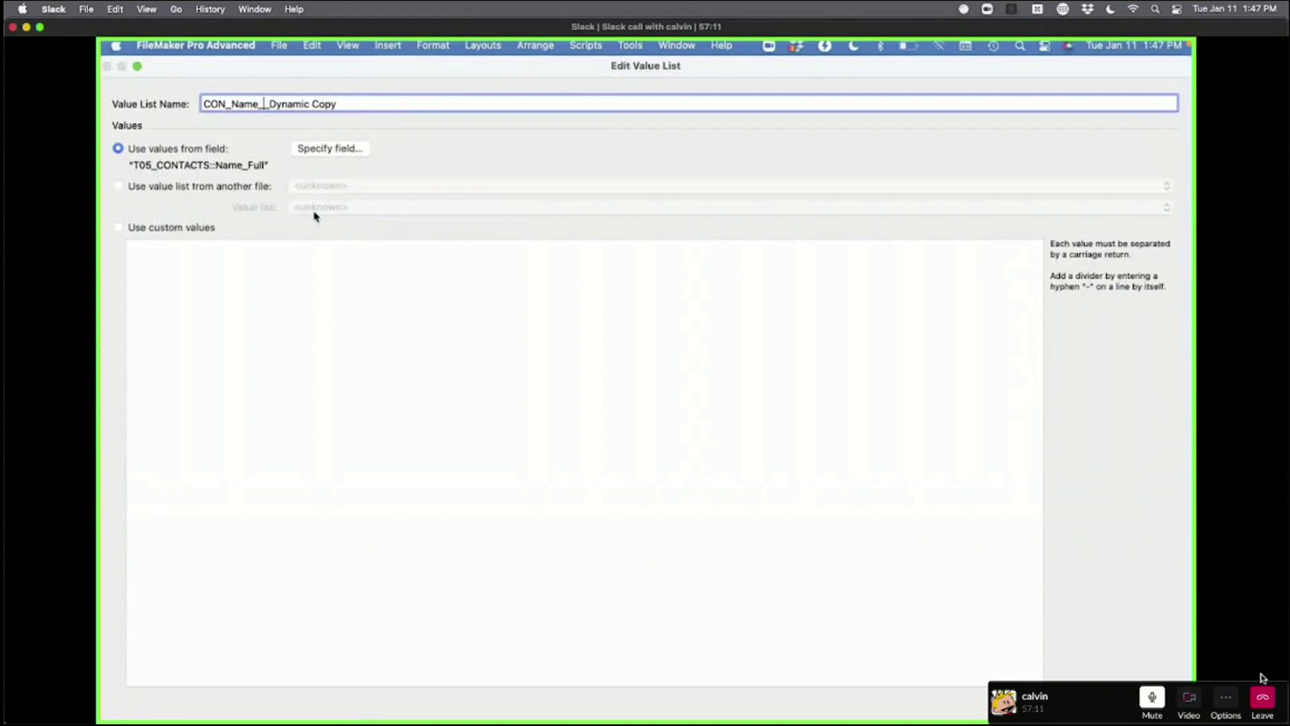
{"action": "key", "text": "BackSpace"}
{"action": "key", "text": "BackSpace"}
{"action": "key", "text": "BackSpace"}
{"action": "key", "text": "BackSpace"}
{"action": "key", "text": "BackSpace"}
{"action": "type", "text": "ContactID"}
{"action": "key", "text": "super+Right"}
{"action": "key", "text": "BackSpace"}
{"action": "key", "text": "BackSpace"}
{"action": "key", "text": "BackSpace"}
{"action": "key", "text": "BackSpace"}
{"action": "key", "text": "BackSpace"}
- Base the value list on T05_CONTACTS ID_Contact and Name_Full, showing only the second field, and assign it to Contact_Name
{"action": "left_click", "coordinate": [328, 150]}
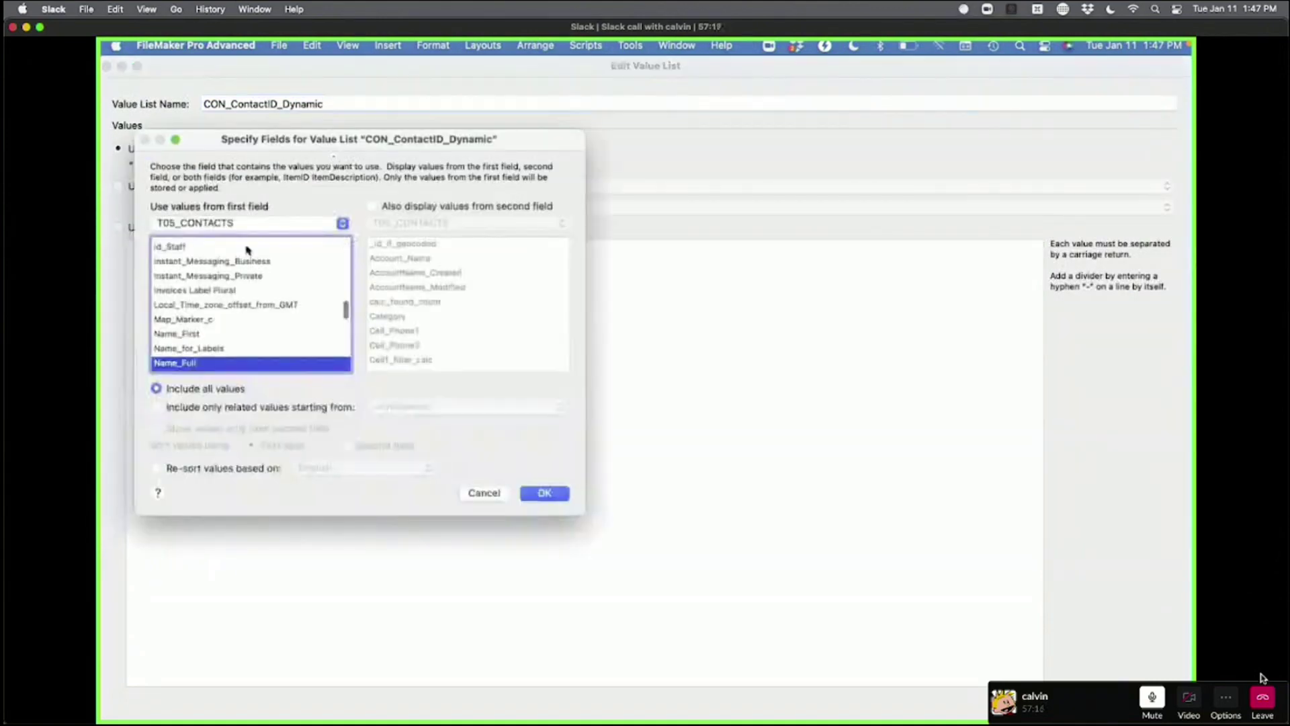
{"action": "left_click", "coordinate": [232, 326]}
{"action": "type", "text": "id_cont"}
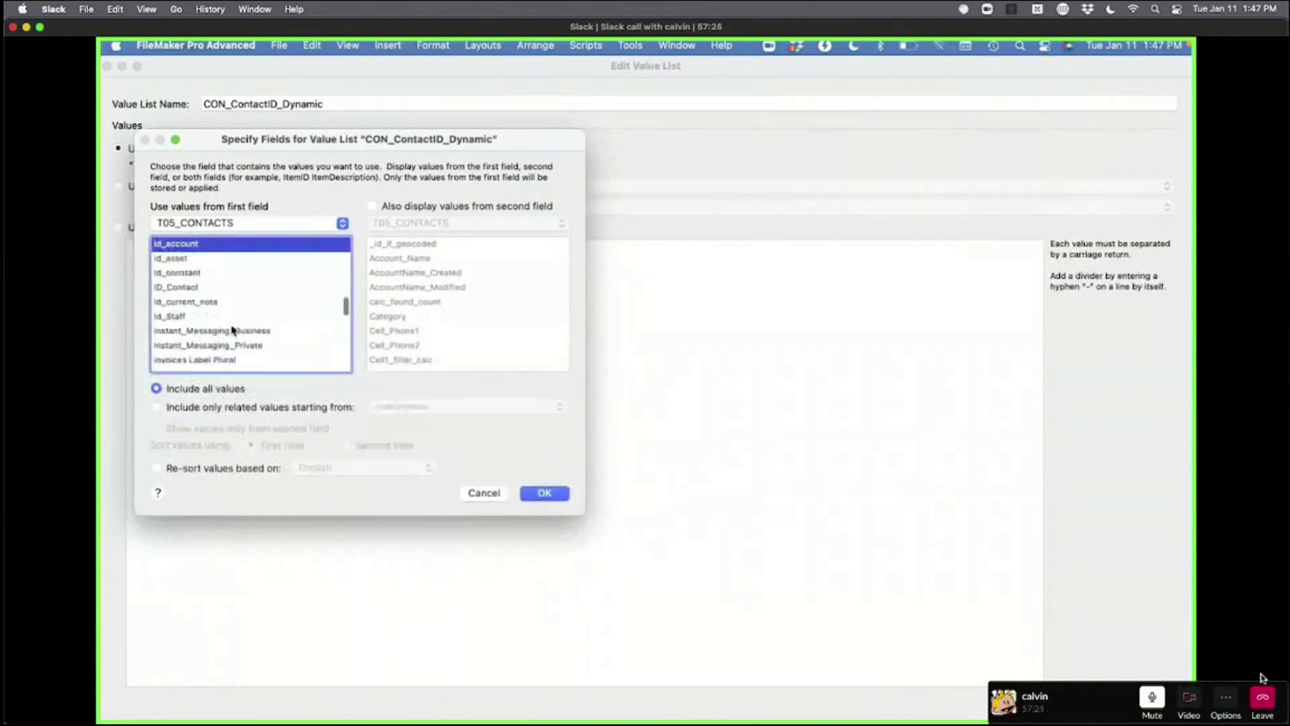
{"action": "left_click", "coordinate": [388, 207]}
{"action": "left_click", "coordinate": [422, 304]}
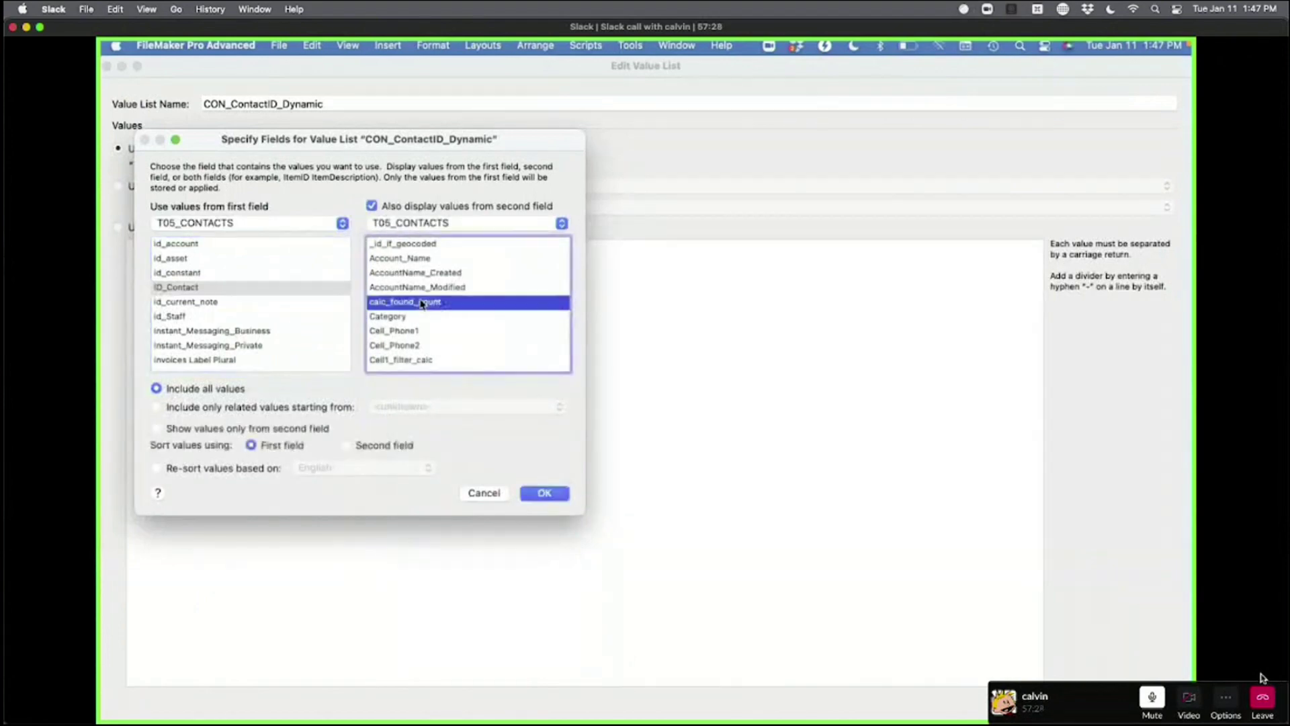
{"action": "type", "text": "name_fu"}
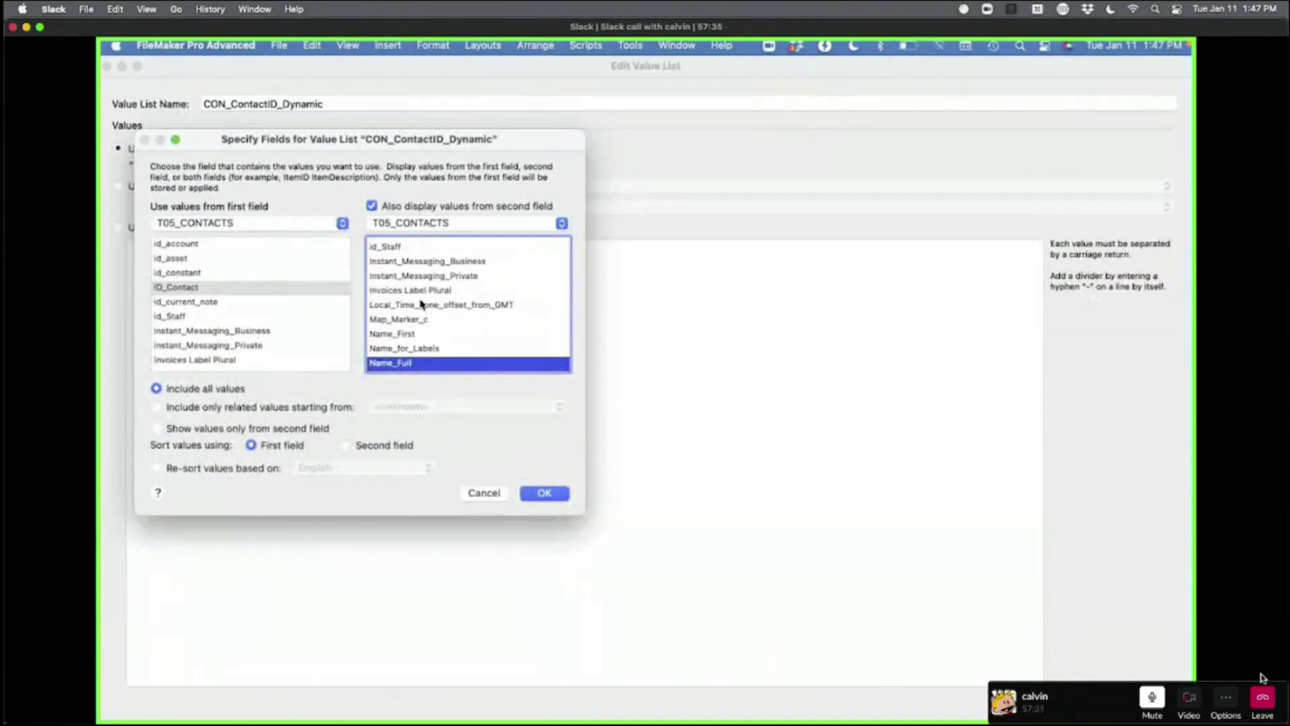
{"action": "left_click", "coordinate": [246, 428]}
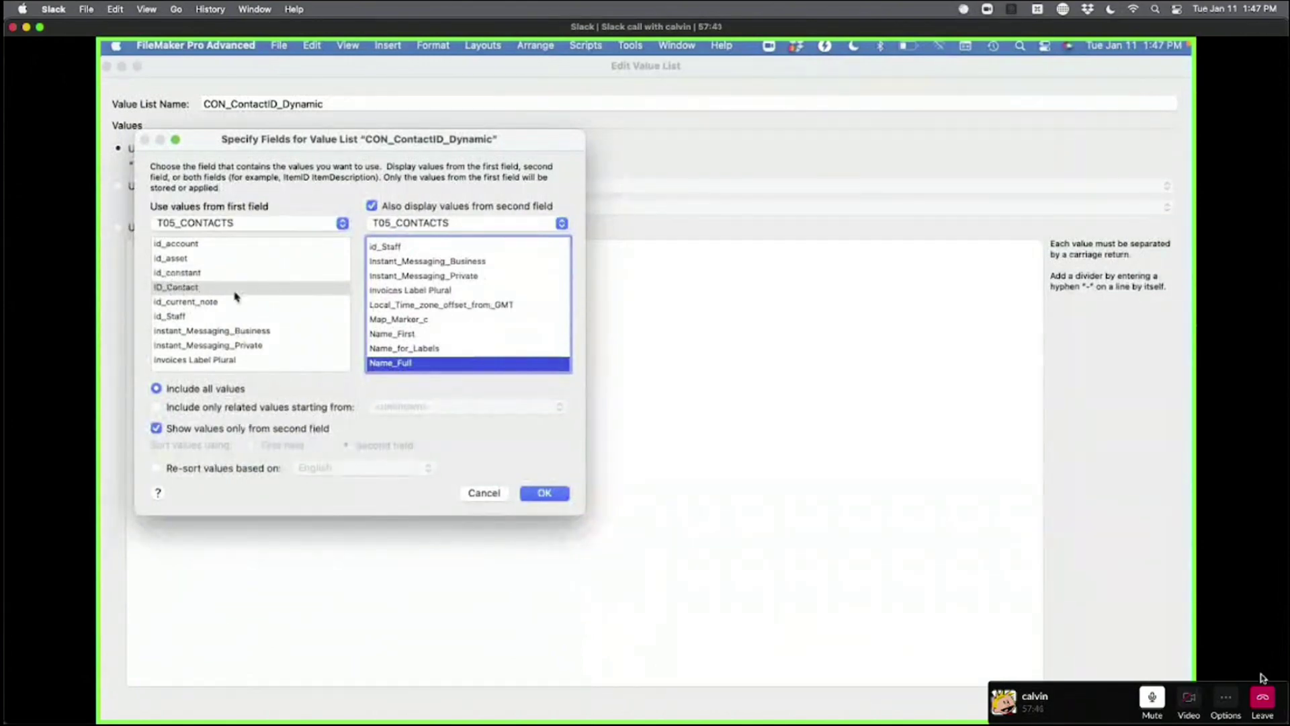
{"action": "left_click", "coordinate": [544, 492]}
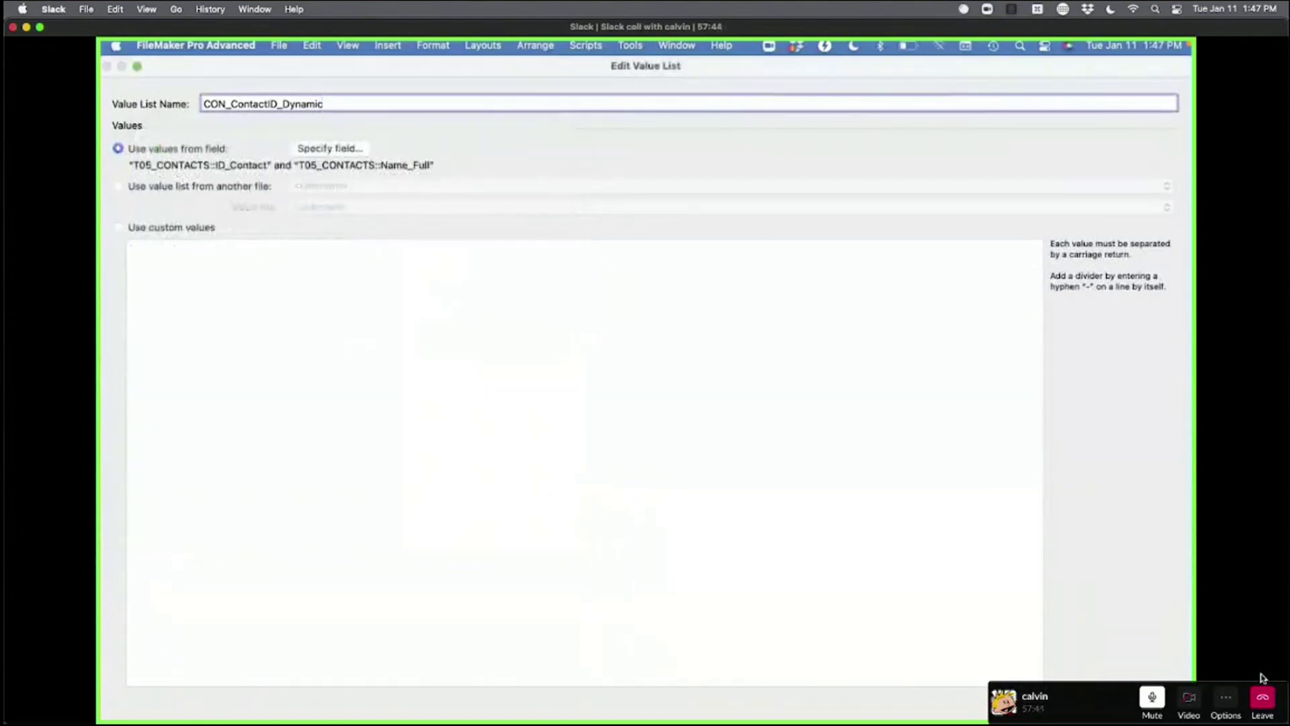
{"action": "key", "text": "Return"}
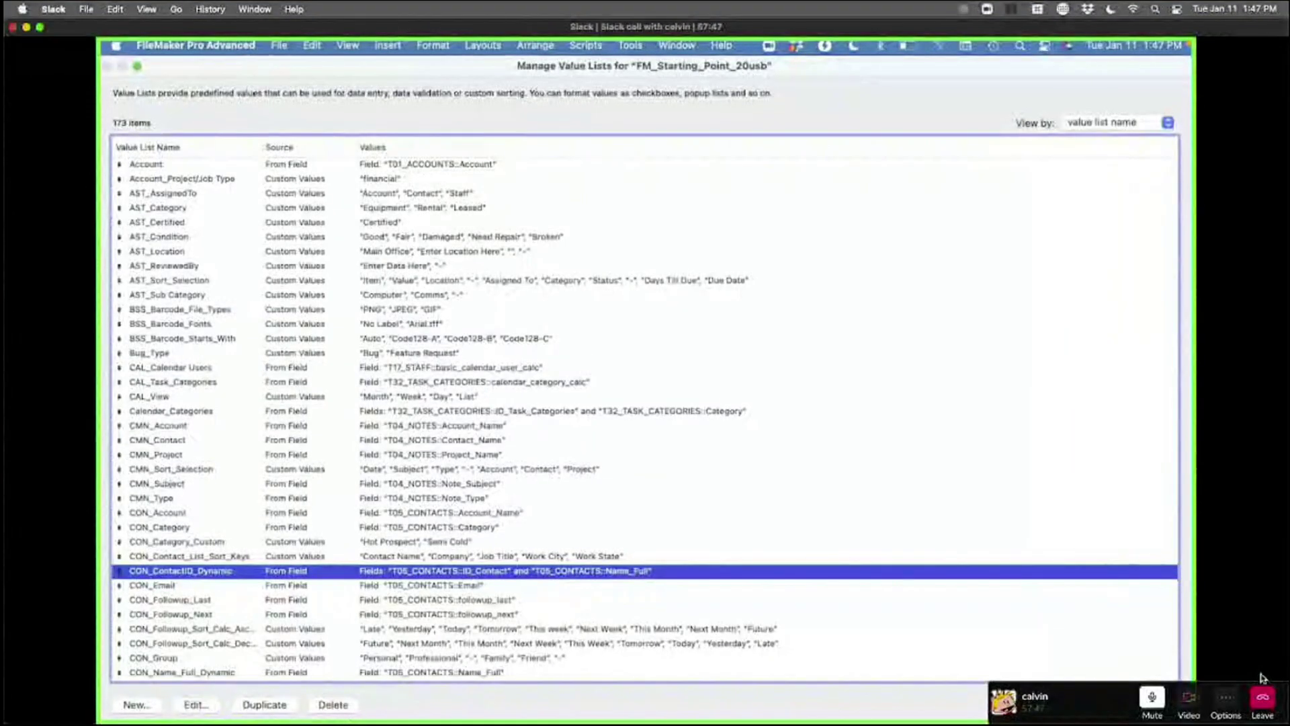
{"action": "key", "text": "Return"}
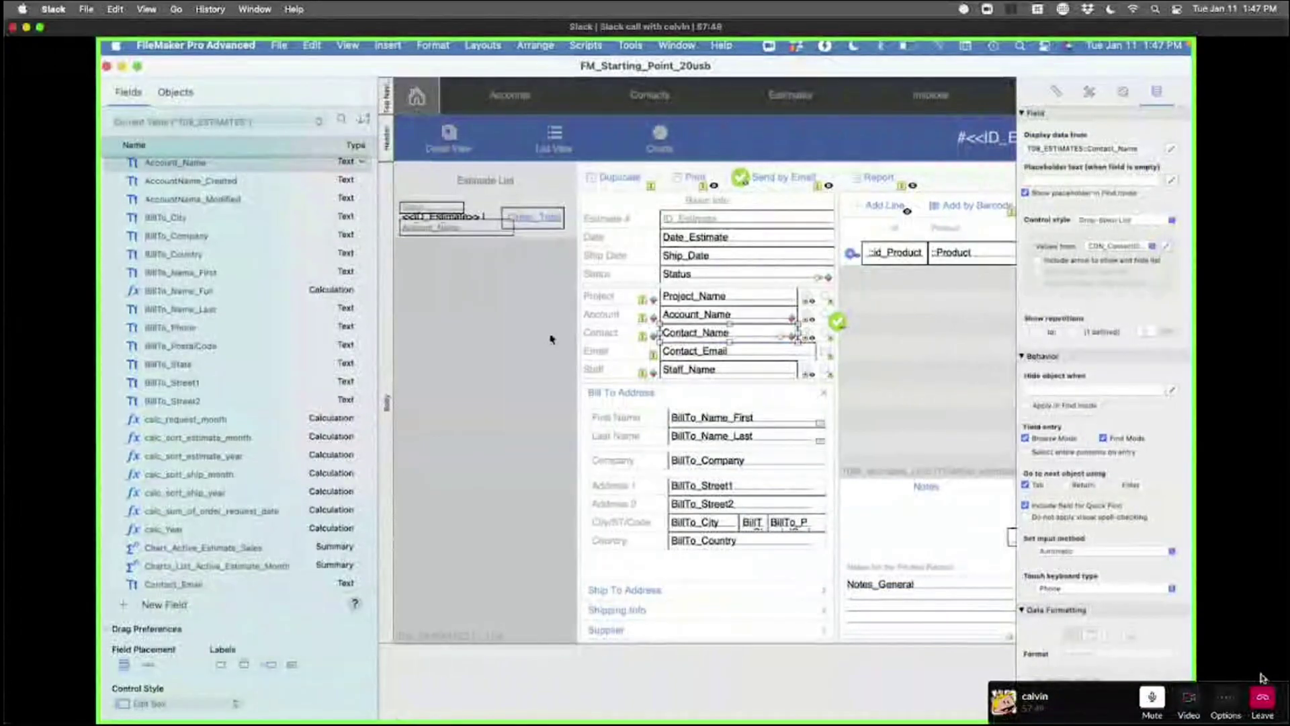
- Examine the names offered in the estimate's Contact drop-down in Browse mode, jumping to those starting with "ja"
{"action": "key", "text": "super+b"}
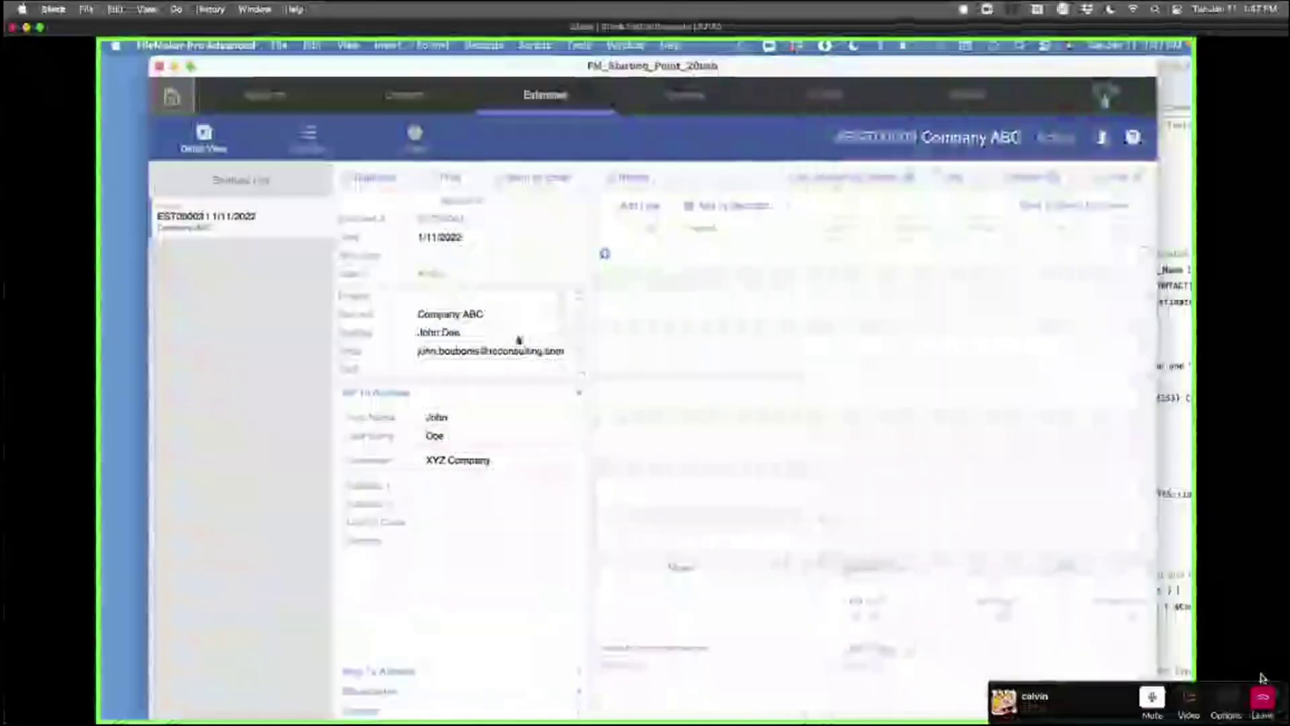
{"action": "key", "text": "super+l"}
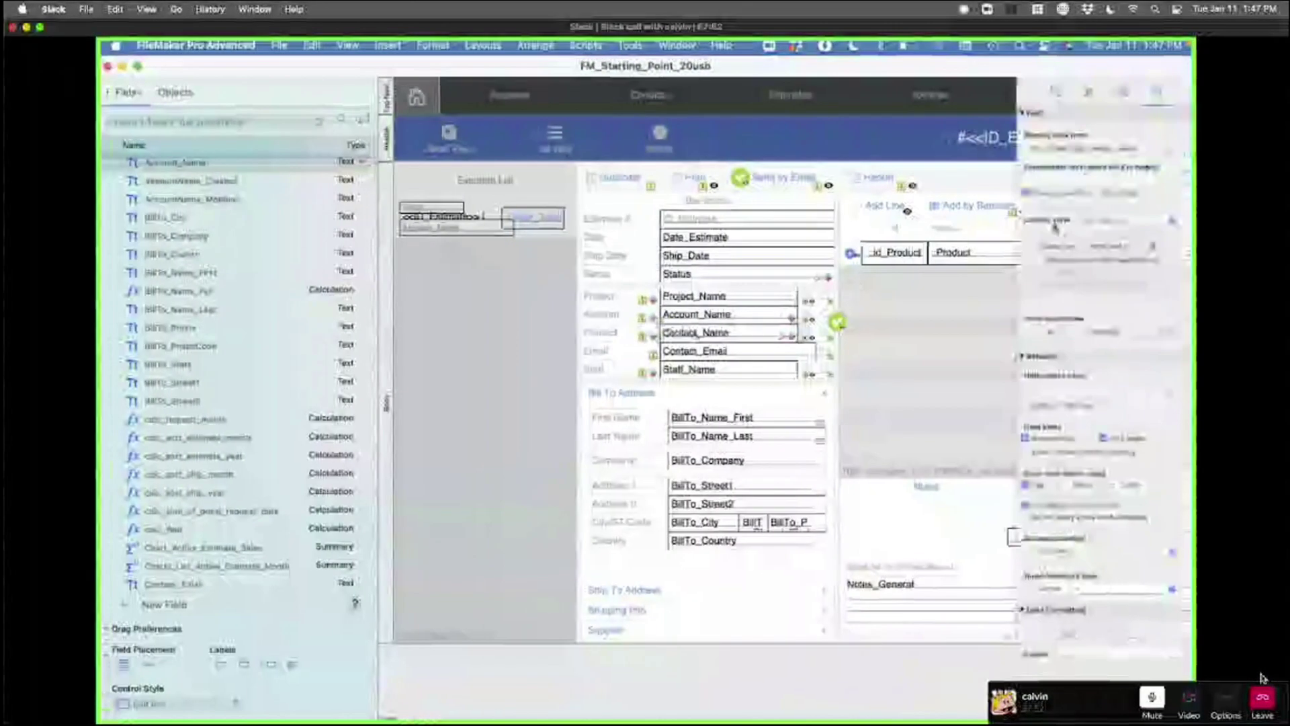
{"action": "key", "text": "super+b"}
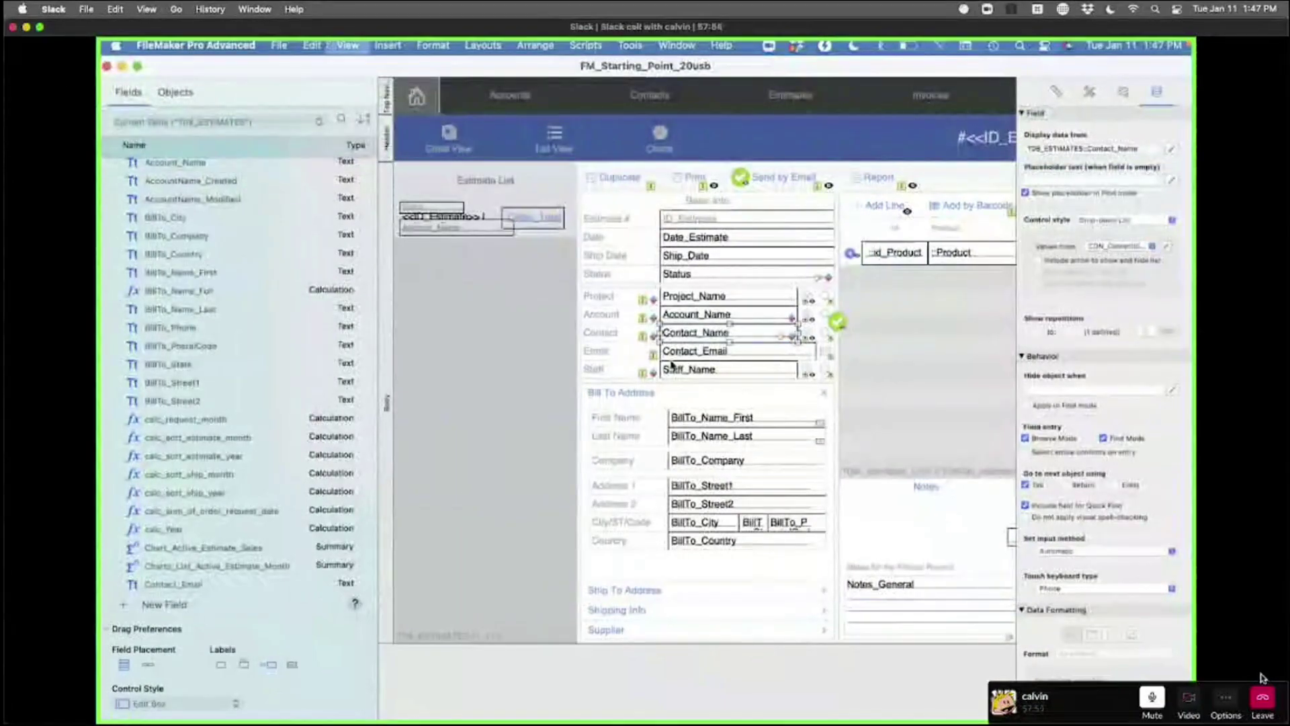
{"action": "left_click", "coordinate": [475, 334]}
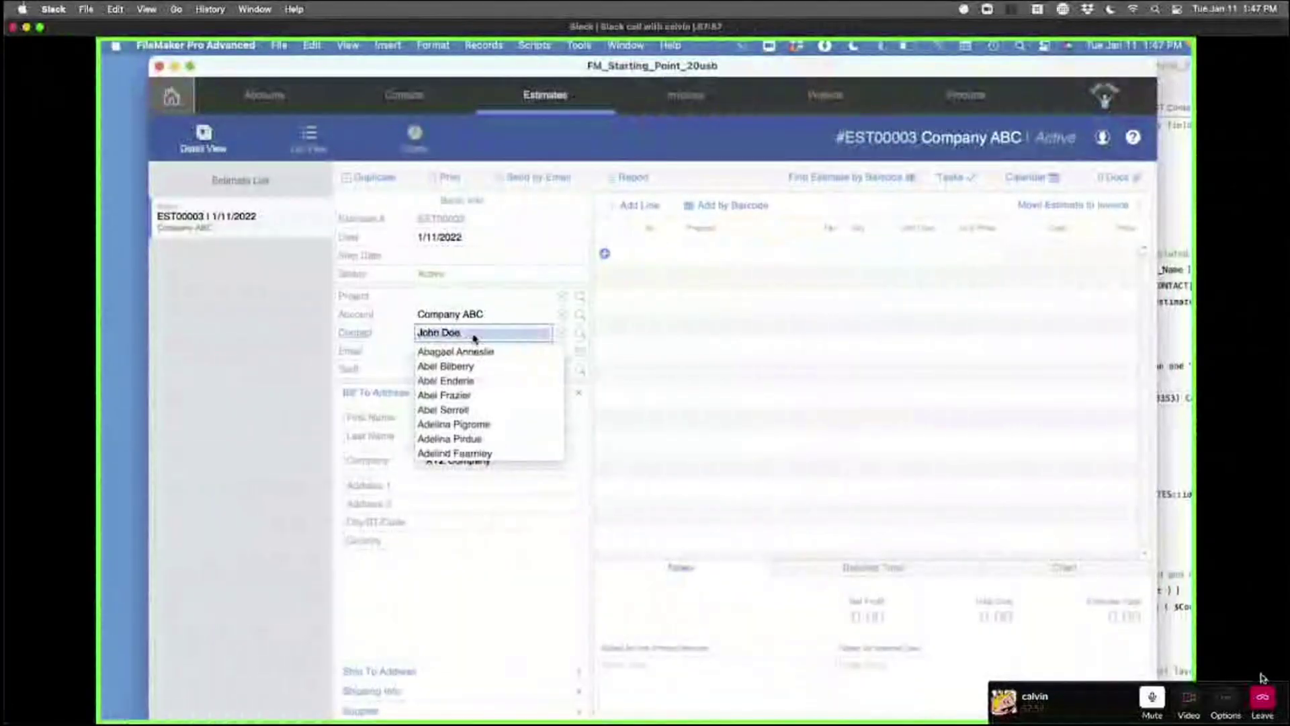
{"action": "scroll", "coordinate": [477, 419], "scroll_direction": "down", "scroll_amount": 3}
{"action": "scroll", "coordinate": [476, 418], "scroll_direction": "down", "scroll_amount": 15}
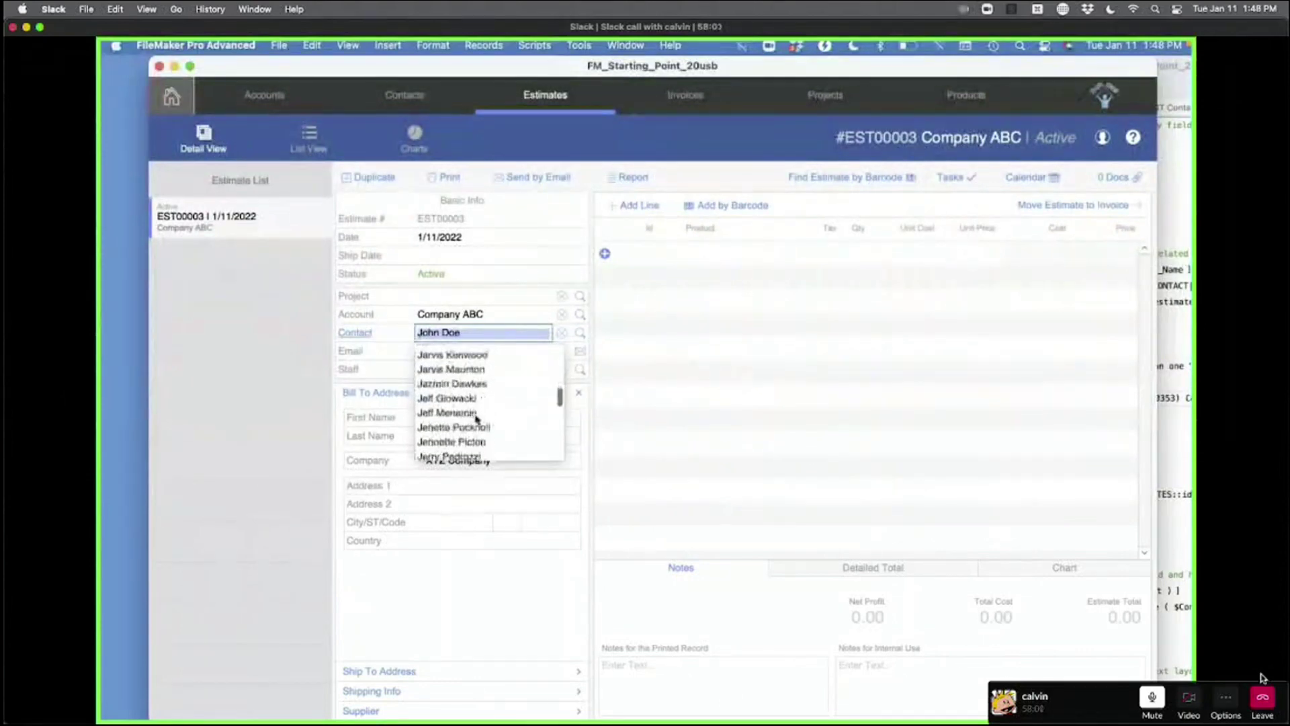
{"action": "type", "text": "ja"}
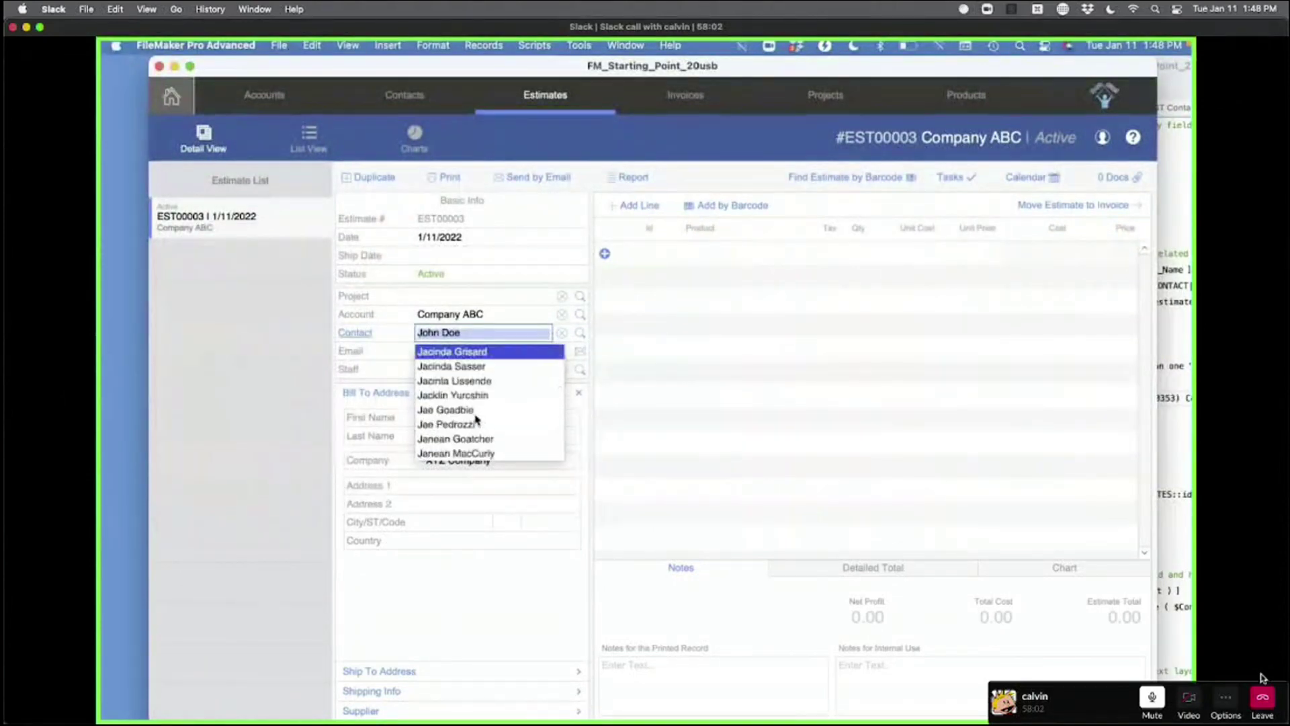
- Try entering a first name over the existing contact, and leave the estimate's Contact field empty
{"action": "left_click", "coordinate": [474, 334]}
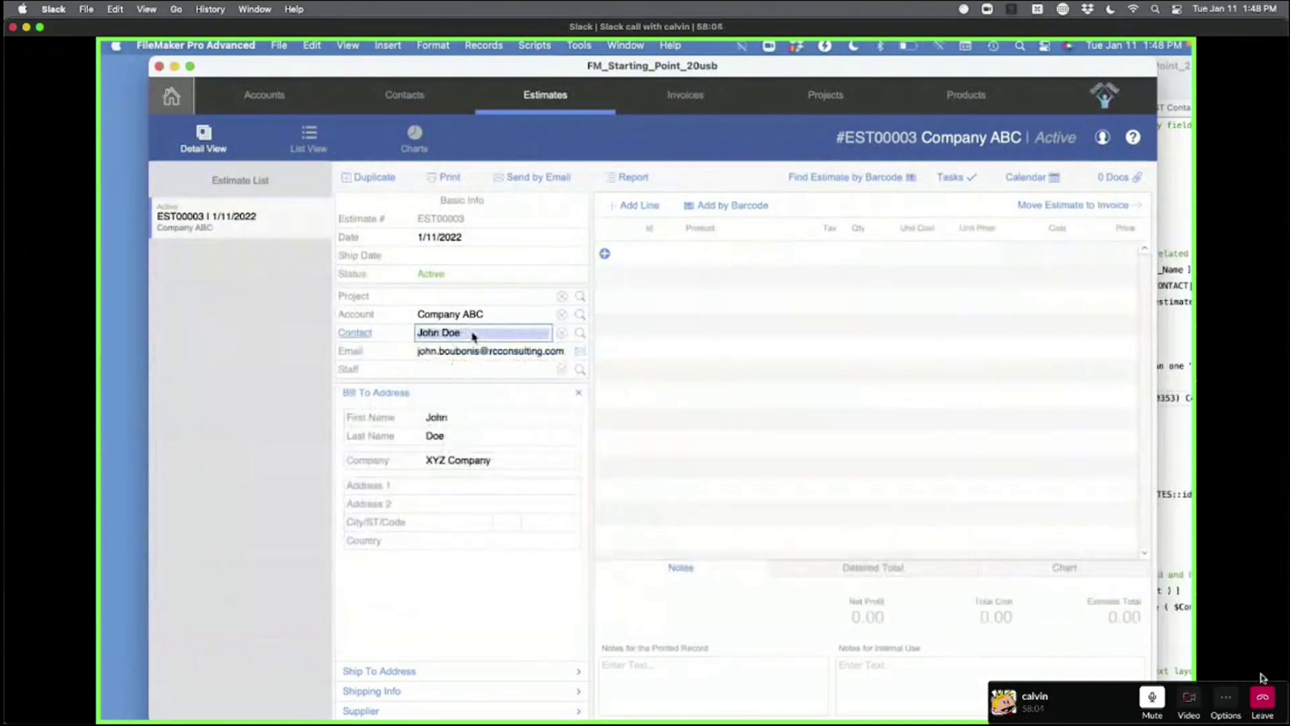
{"action": "key", "text": "BackSpace"}
{"action": "type", "text": "John"}
{"action": "key", "text": "BackSpace"}
{"action": "key", "text": "BackSpace"}
{"action": "key", "text": "BackSpace"}
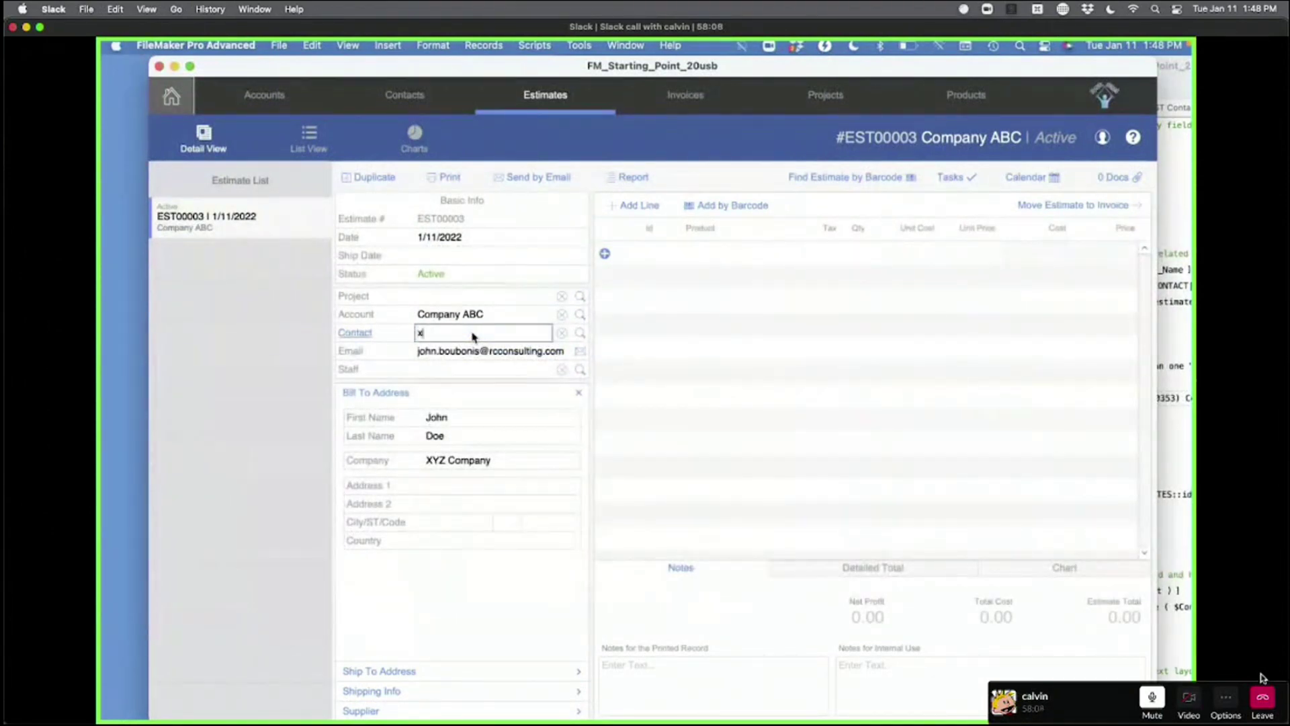
{"action": "key", "text": "BackSpace"}
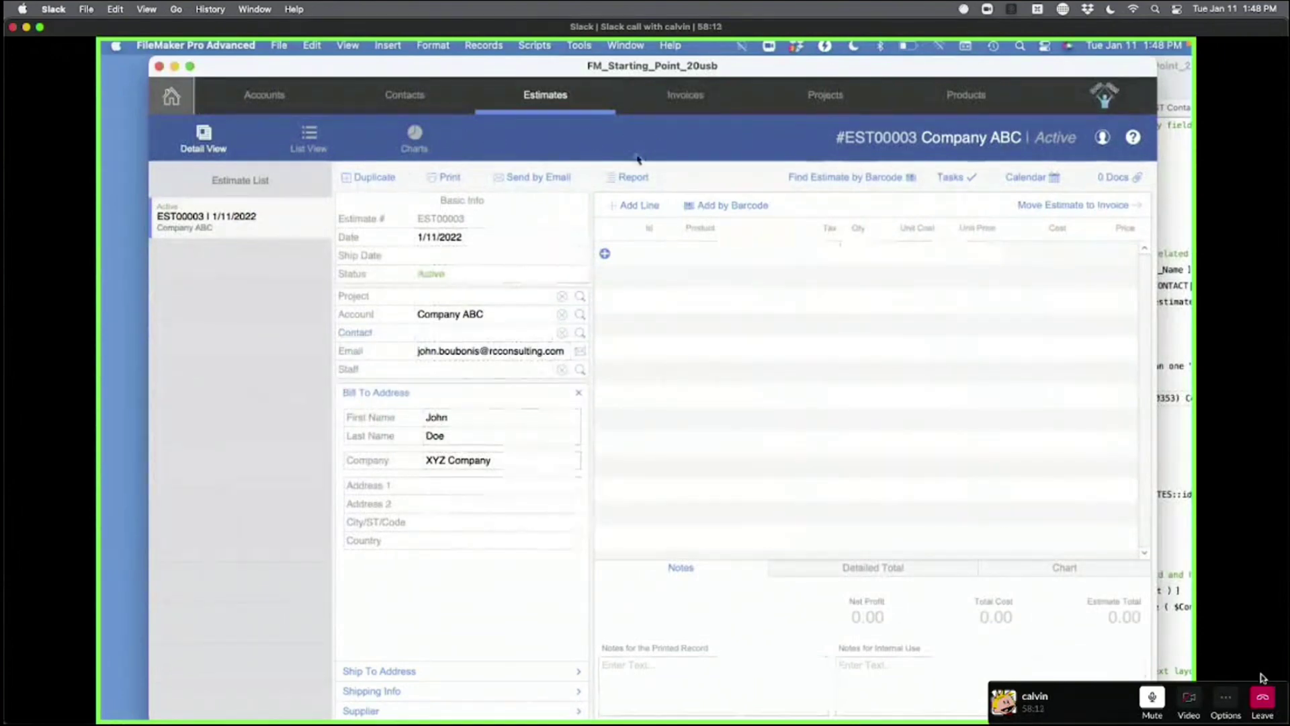
- Test the trigger by picking a listed name as the estimate's contact, dismiss the message and clear the field
{"action": "left_click", "coordinate": [450, 333]}
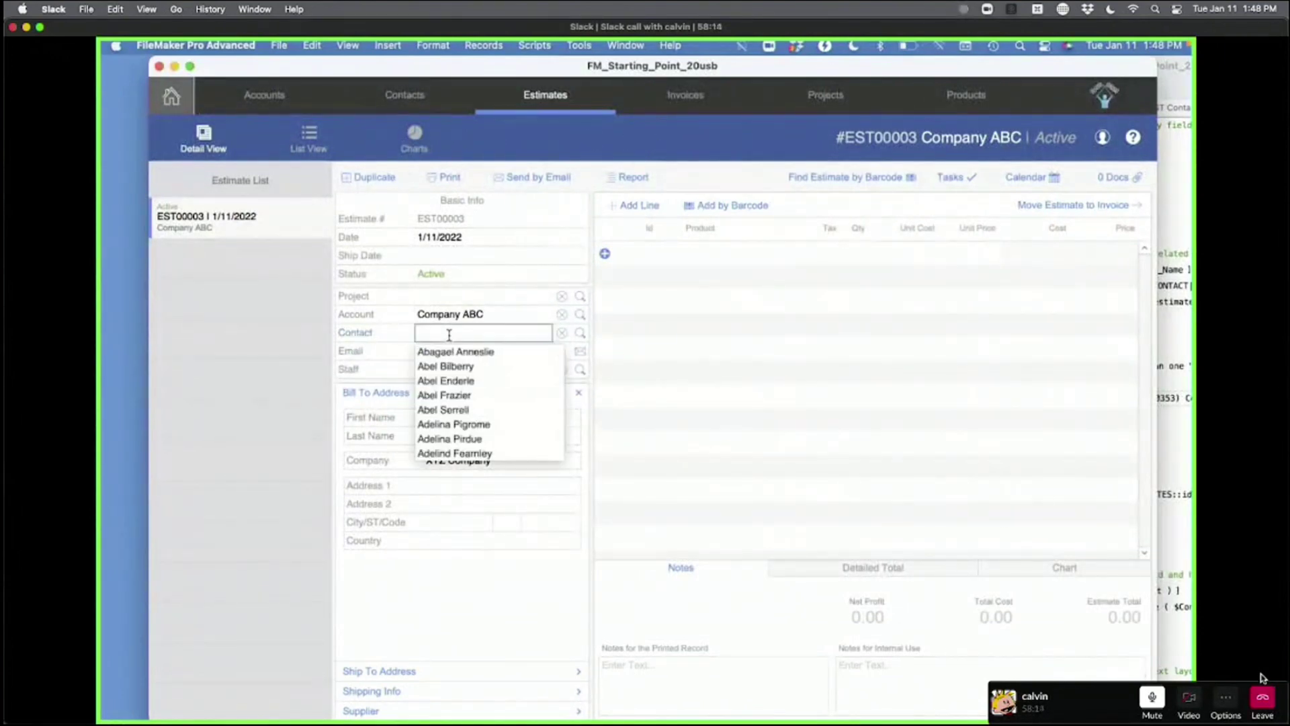
{"action": "left_click", "coordinate": [457, 424]}
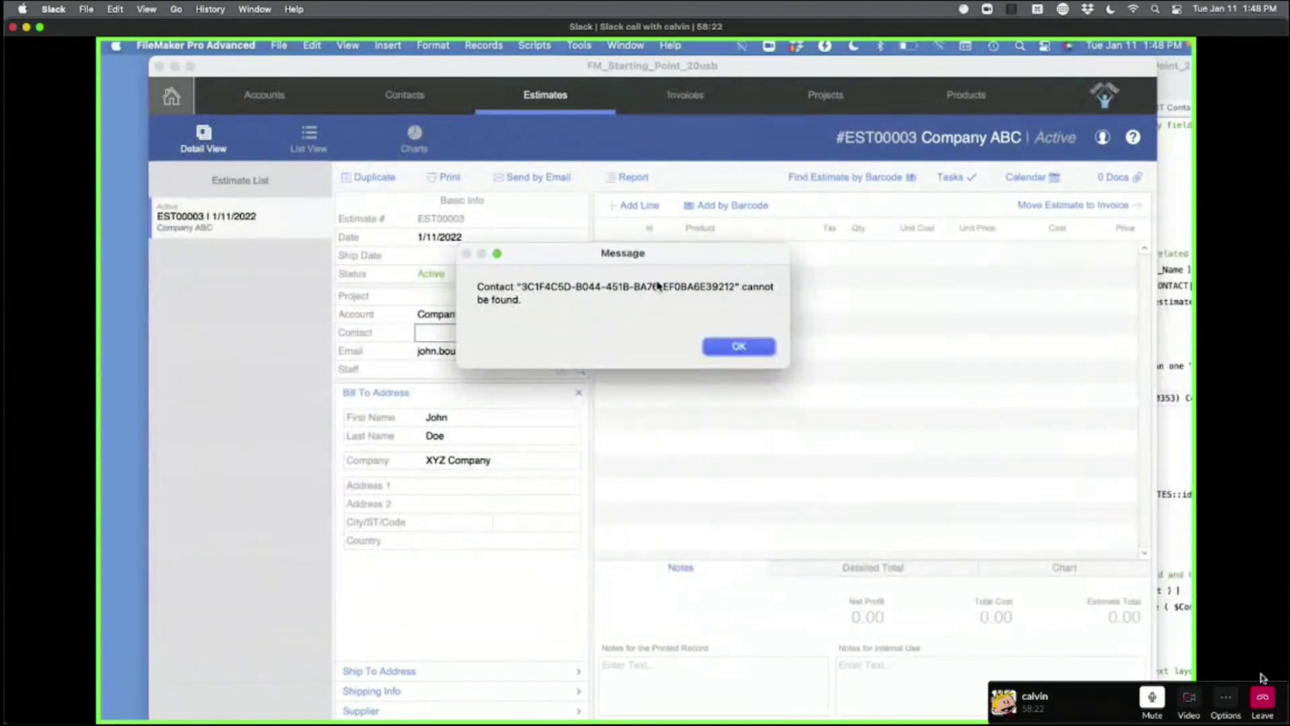
{"action": "left_click", "coordinate": [738, 346]}
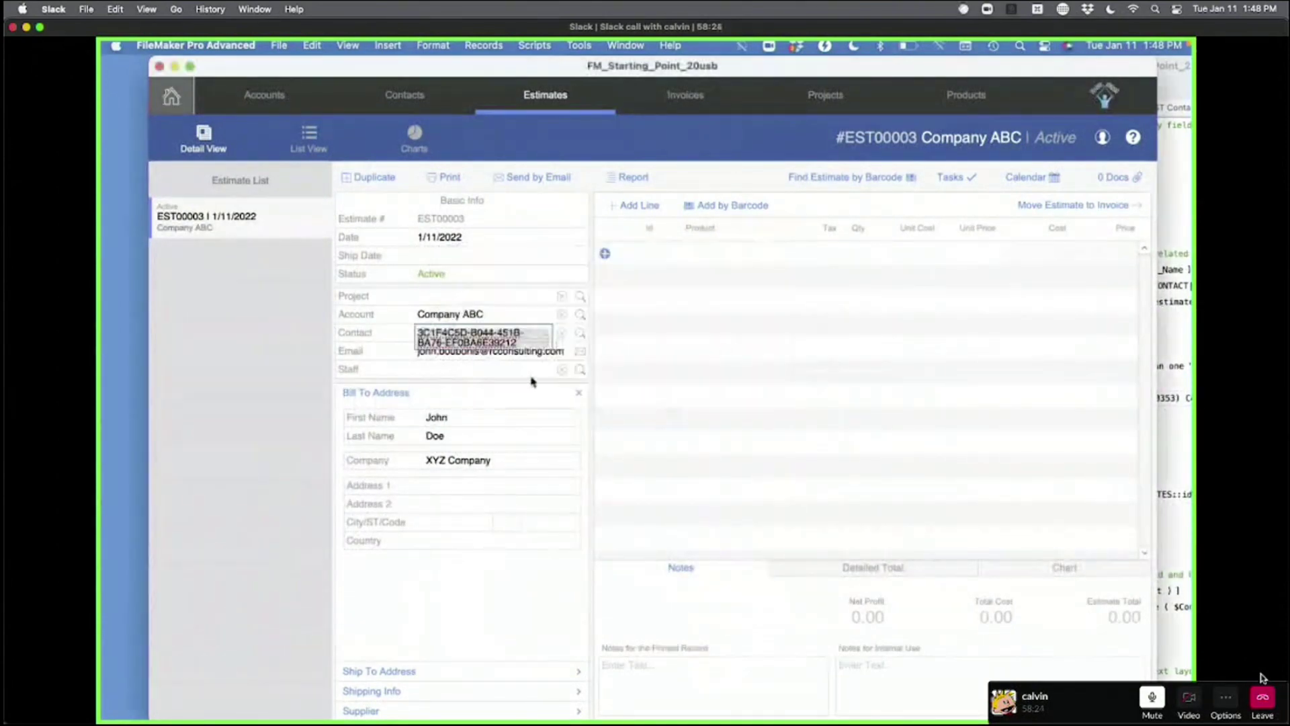
{"action": "left_click", "coordinate": [508, 343]}
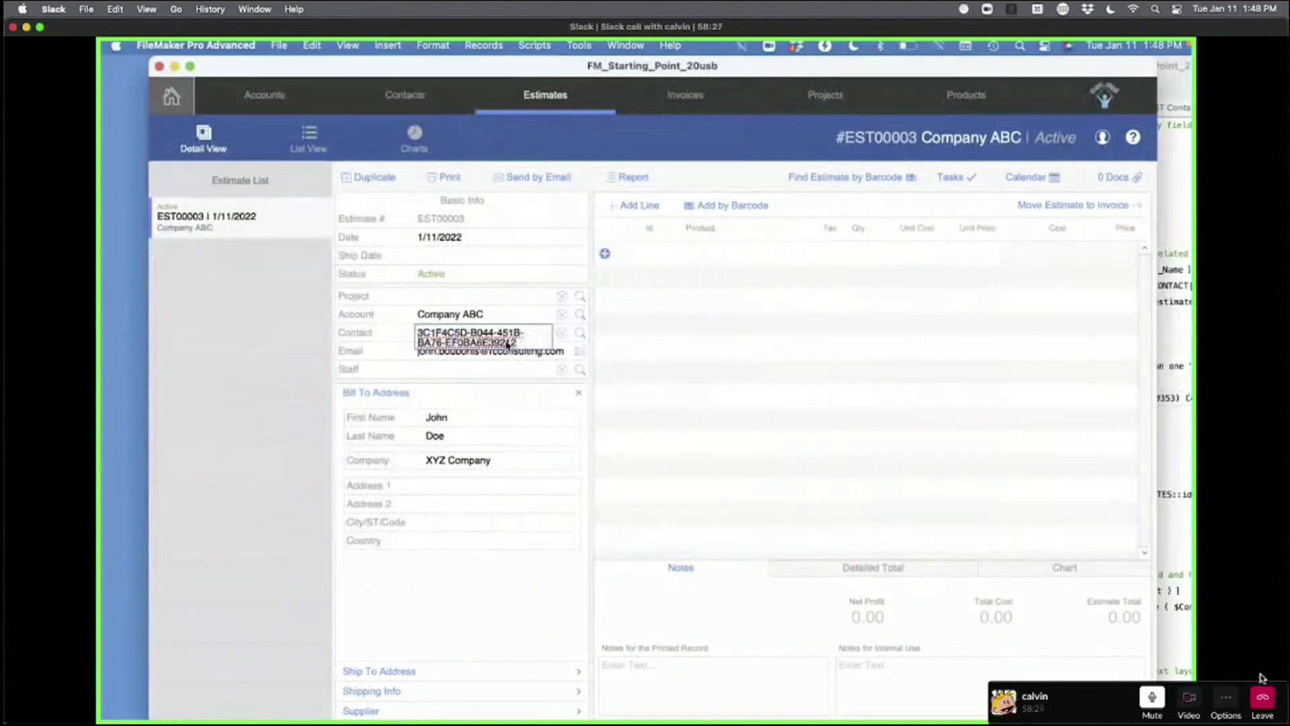
{"action": "key", "text": "super+a"}
{"action": "key", "text": "BackSpace"}
{"action": "left_click", "coordinate": [649, 146]}
- Duplicate the CON_ContactID_Dynamic value list used by the Contact_Name field and open the copy for editing
{"action": "key", "text": "super+l"}
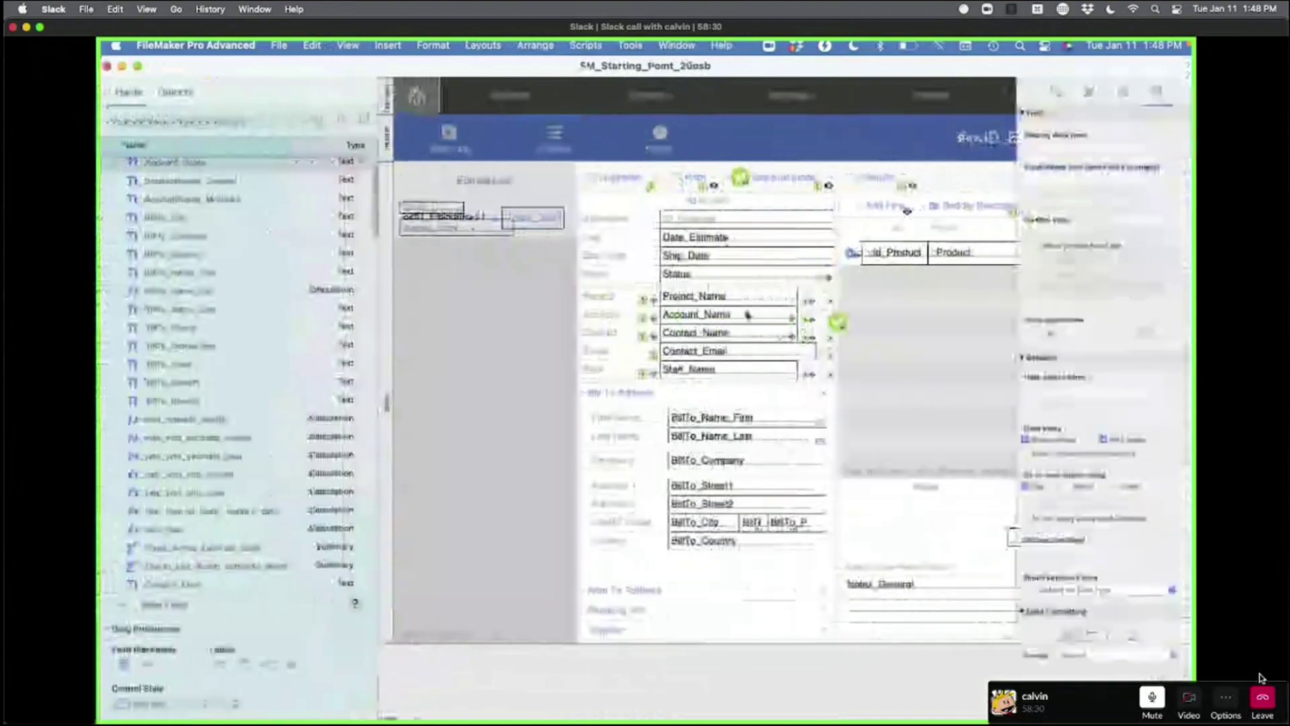
{"action": "left_click", "coordinate": [741, 339]}
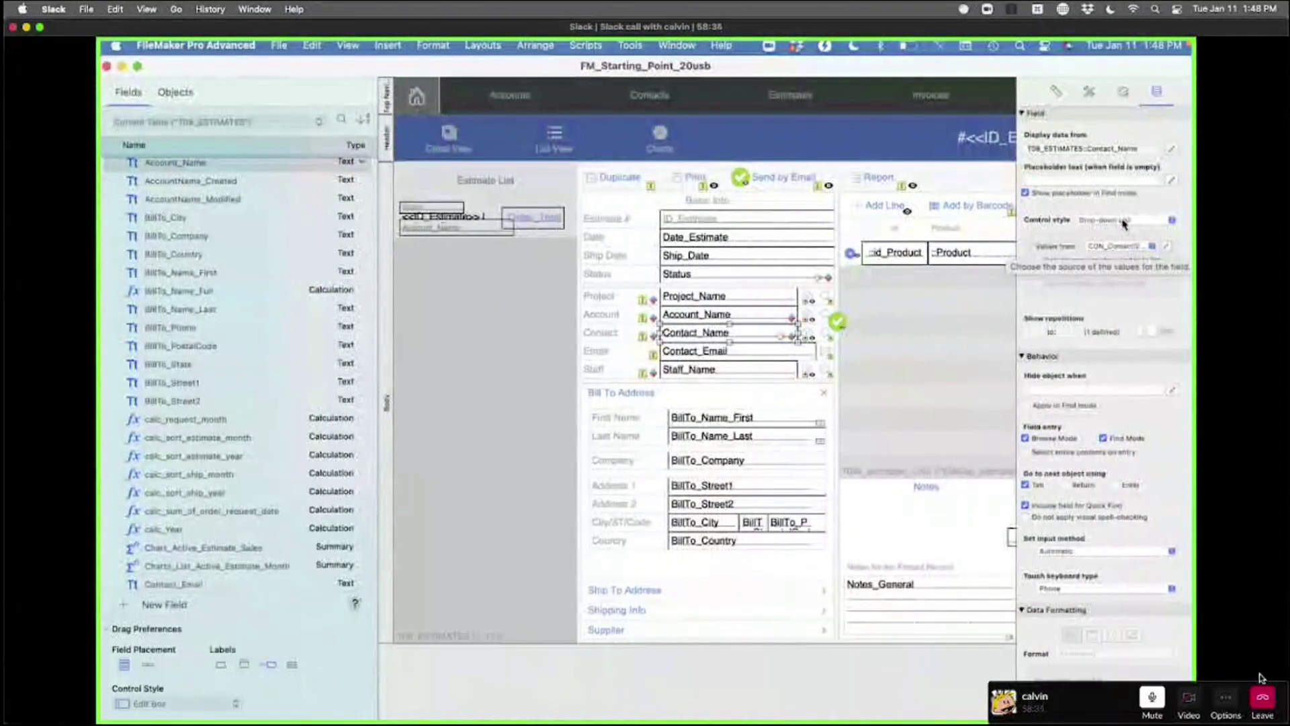
{"action": "left_click", "coordinate": [1138, 247]}
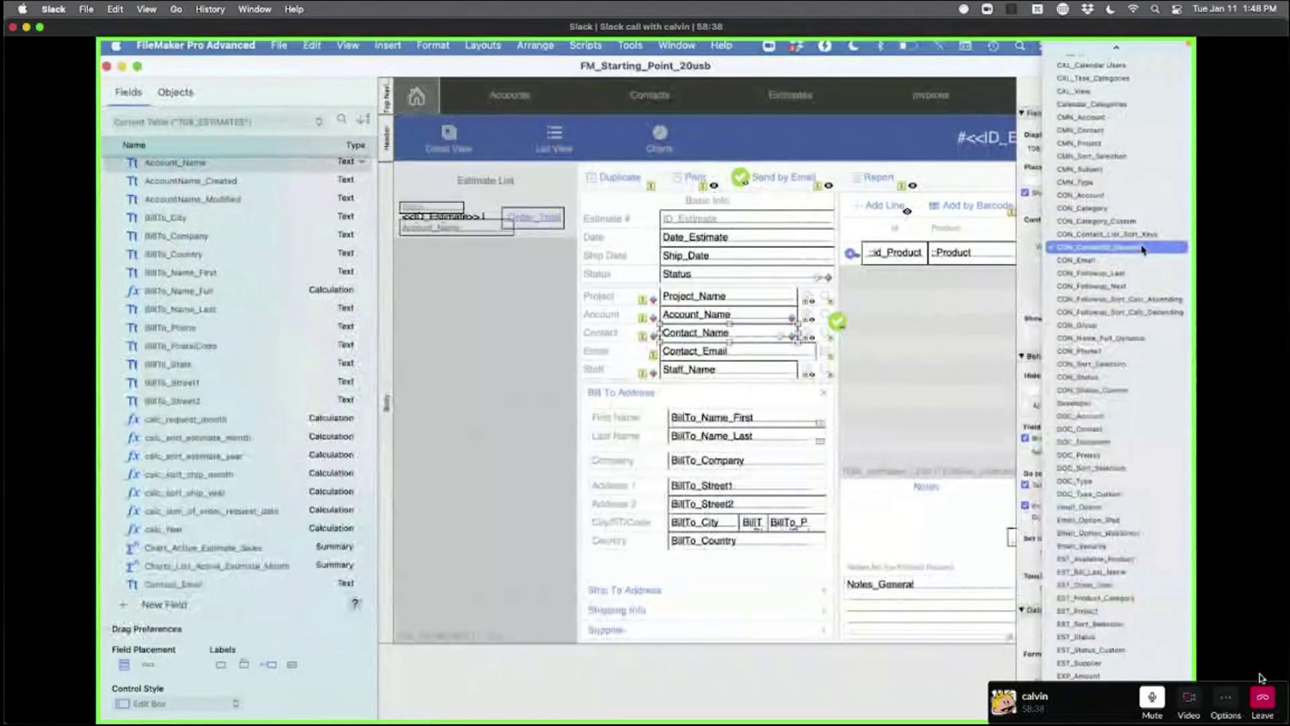
{"action": "left_click", "coordinate": [1165, 248]}
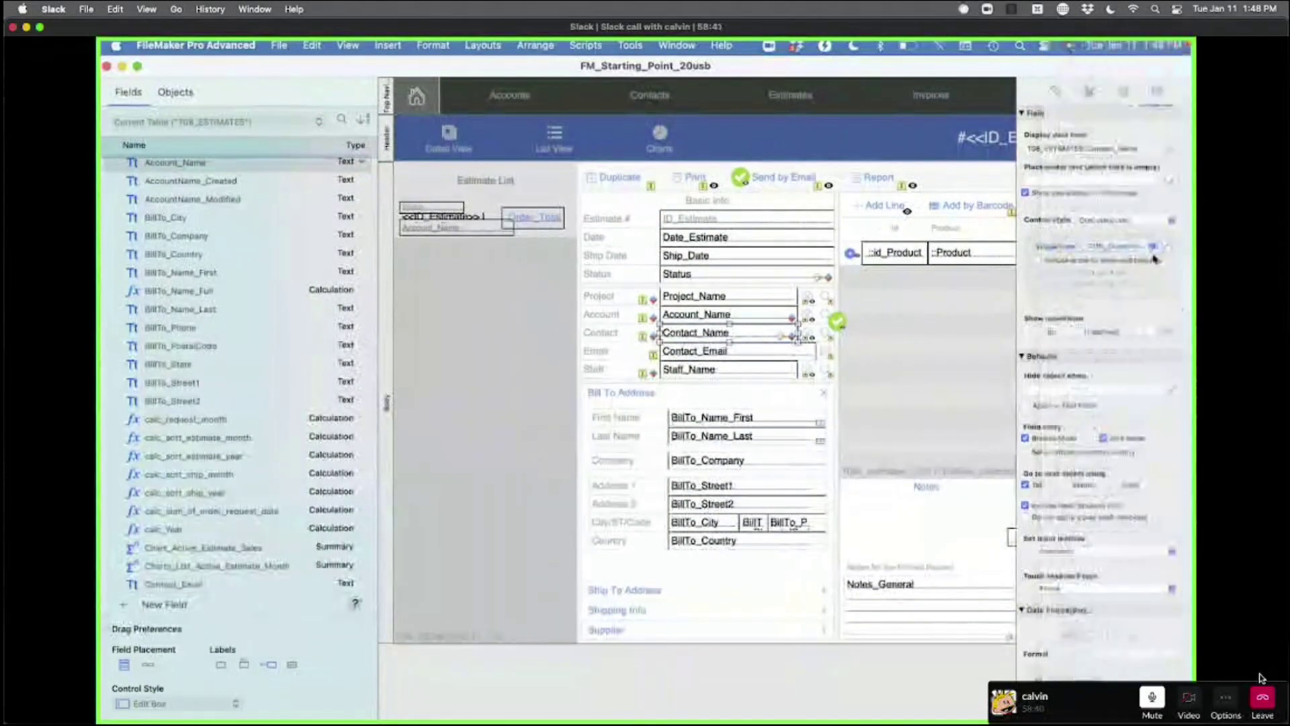
{"action": "left_click", "coordinate": [1166, 248]}
{"action": "scroll", "coordinate": [536, 402], "scroll_direction": "down", "scroll_amount": 3}
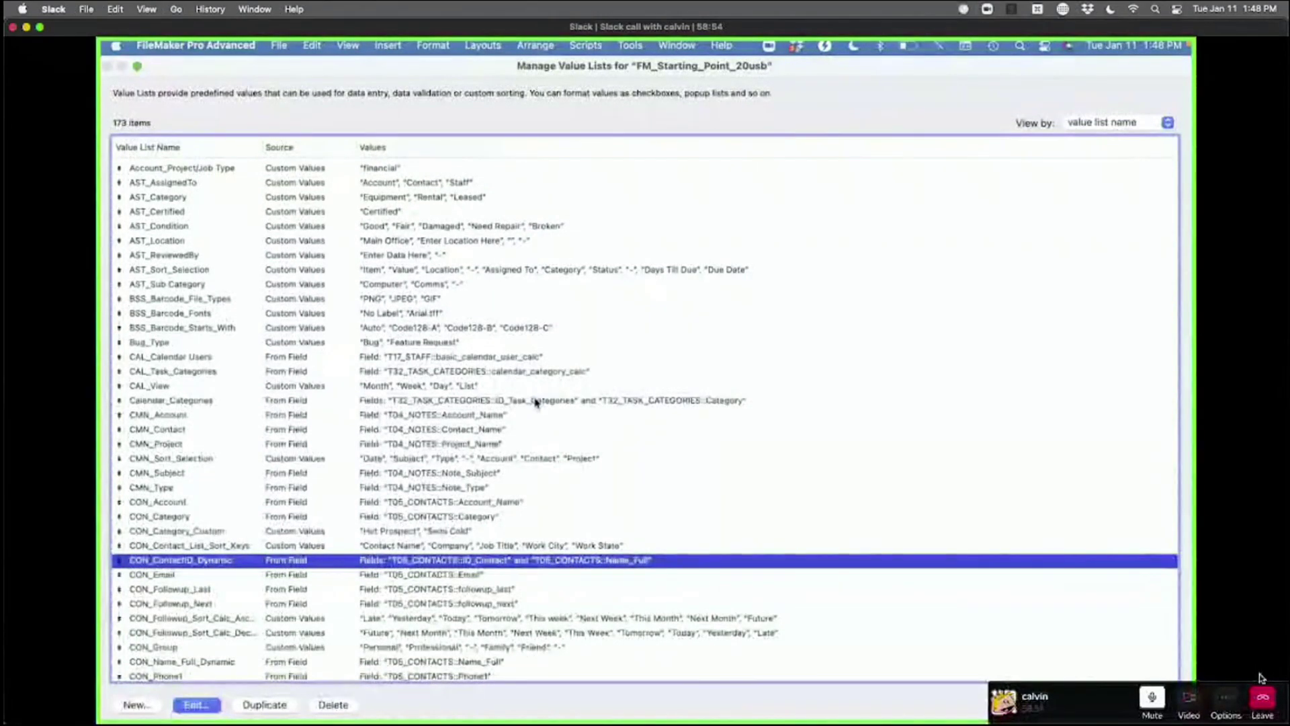
{"action": "left_click", "coordinate": [264, 704]}
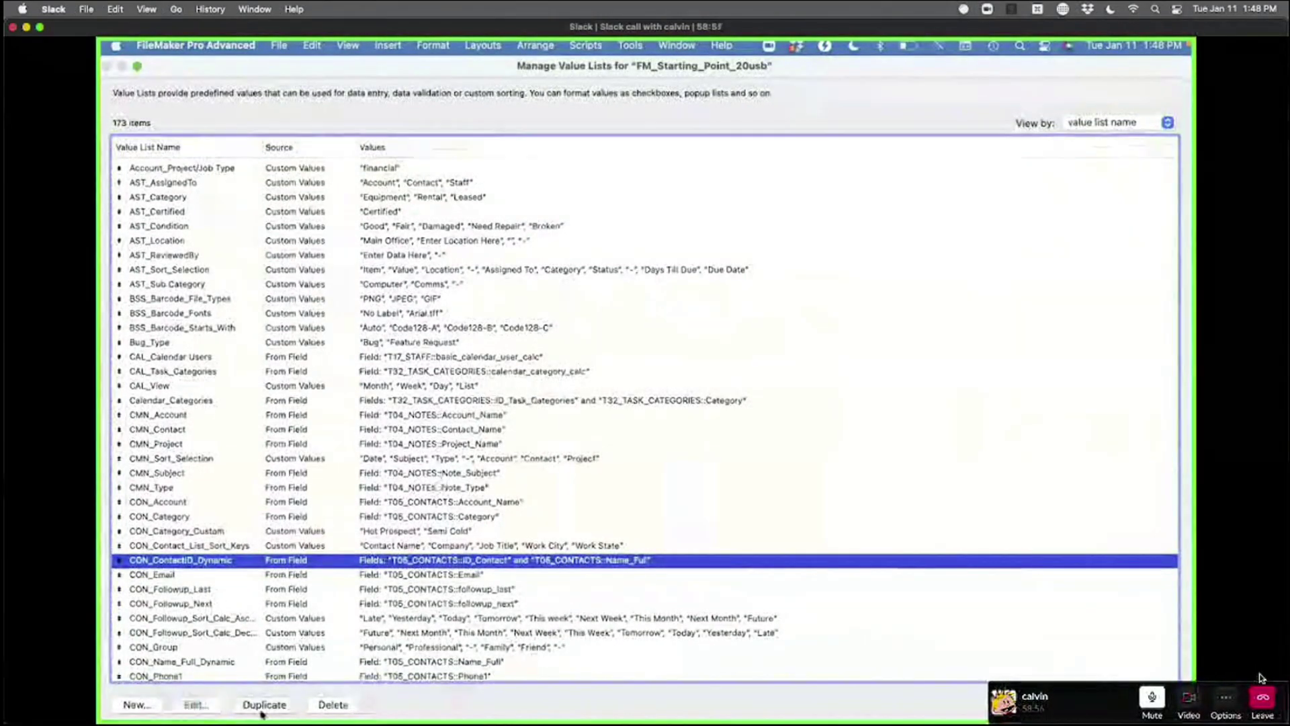
{"action": "double_click", "coordinate": [215, 578]}
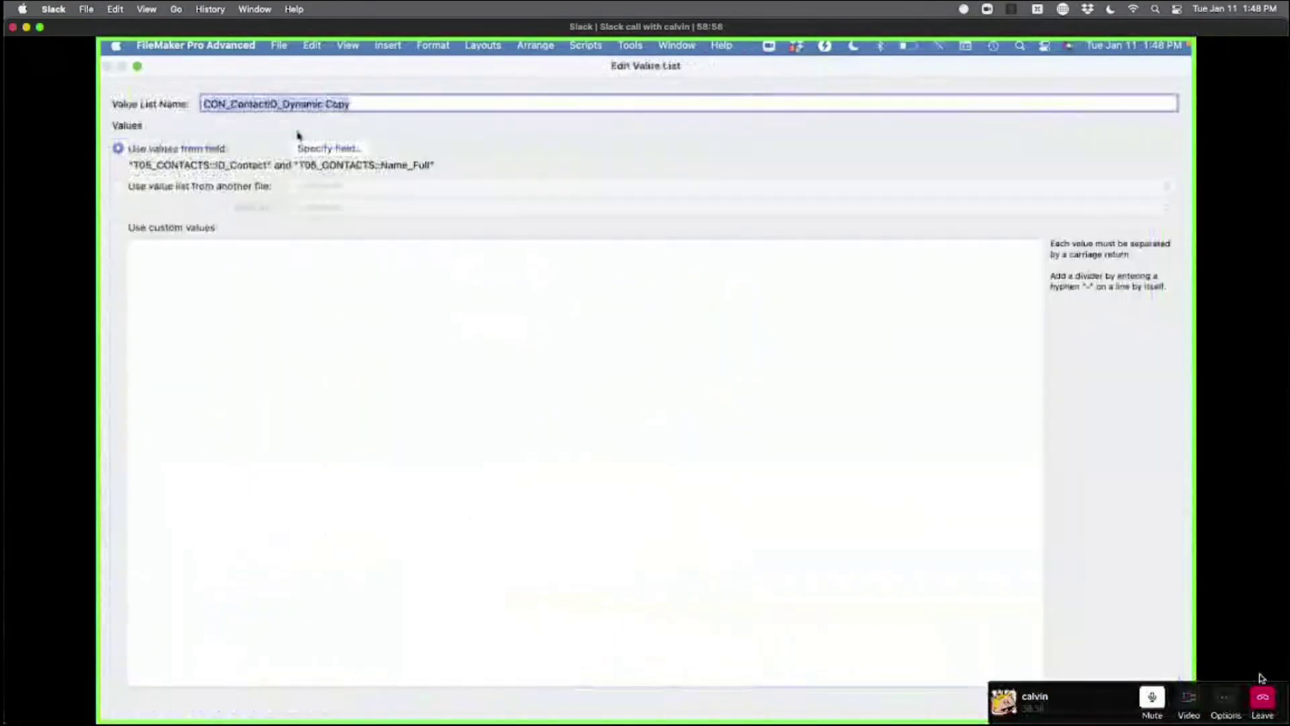
- Rename the copied value list to CON_Contact_Name_Full_Dynamic
{"action": "left_click", "coordinate": [276, 102]}
{"action": "key", "text": "BackSpace"}
{"action": "key", "text": "BackSpace"}
{"action": "type", "text": "_&am"}
{"action": "type", "text": "Full"}
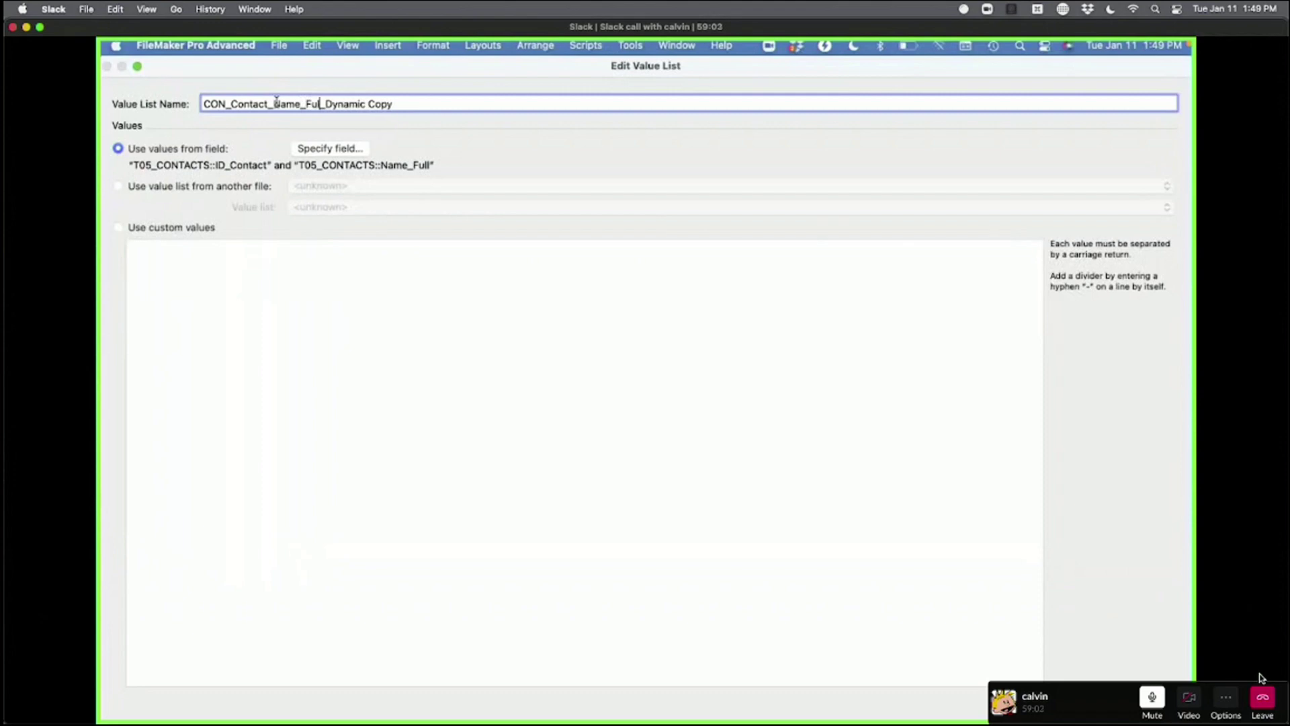
{"action": "key", "text": "super+Right"}
{"action": "key", "text": "BackSpace"}
{"action": "key", "text": "BackSpace"}
{"action": "key", "text": "BackSpace"}
{"action": "key", "text": "BackSpace"}
- Base the value list on T05_CONTACTS Name_Full only, without a second field, and assign it to Contact_Name
{"action": "left_click", "coordinate": [330, 149]}
{"action": "left_click", "coordinate": [236, 321]}
{"action": "key", "text": "n"}
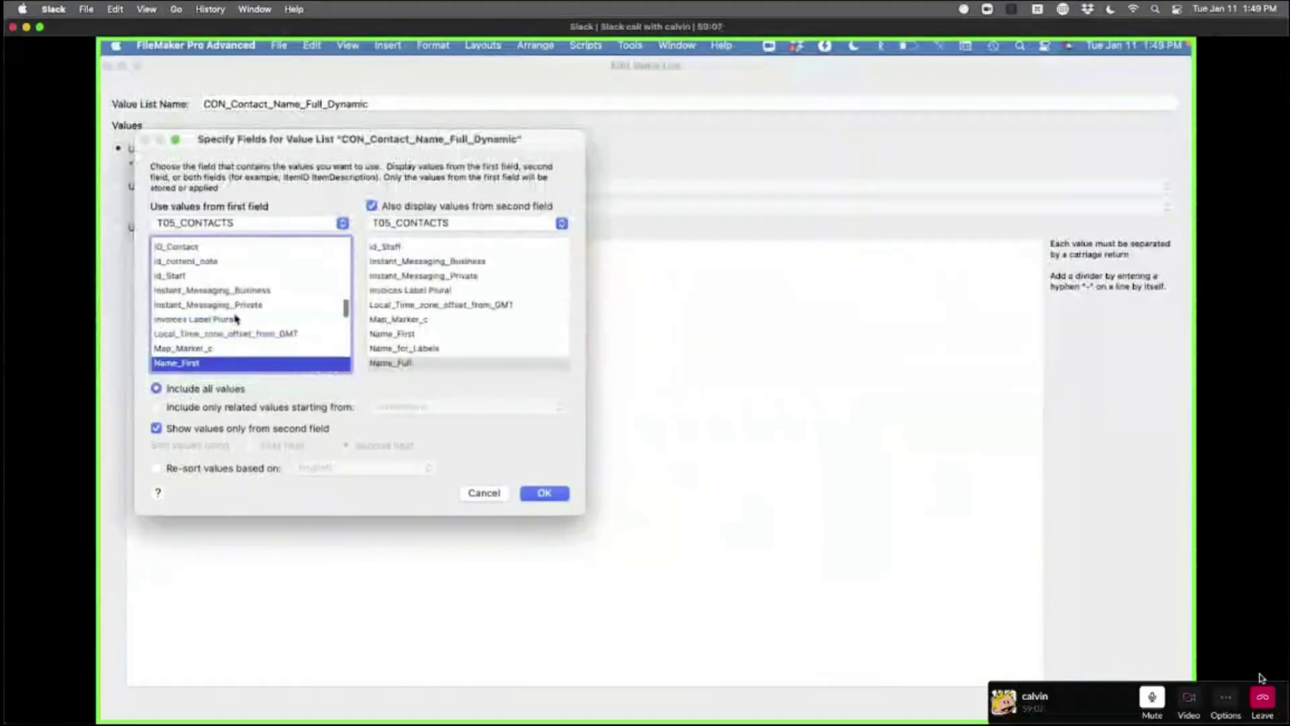
{"action": "key", "text": "Down"}
{"action": "key", "text": "Down"}
{"action": "scroll", "coordinate": [238, 316], "scroll_direction": "down", "scroll_amount": 1}
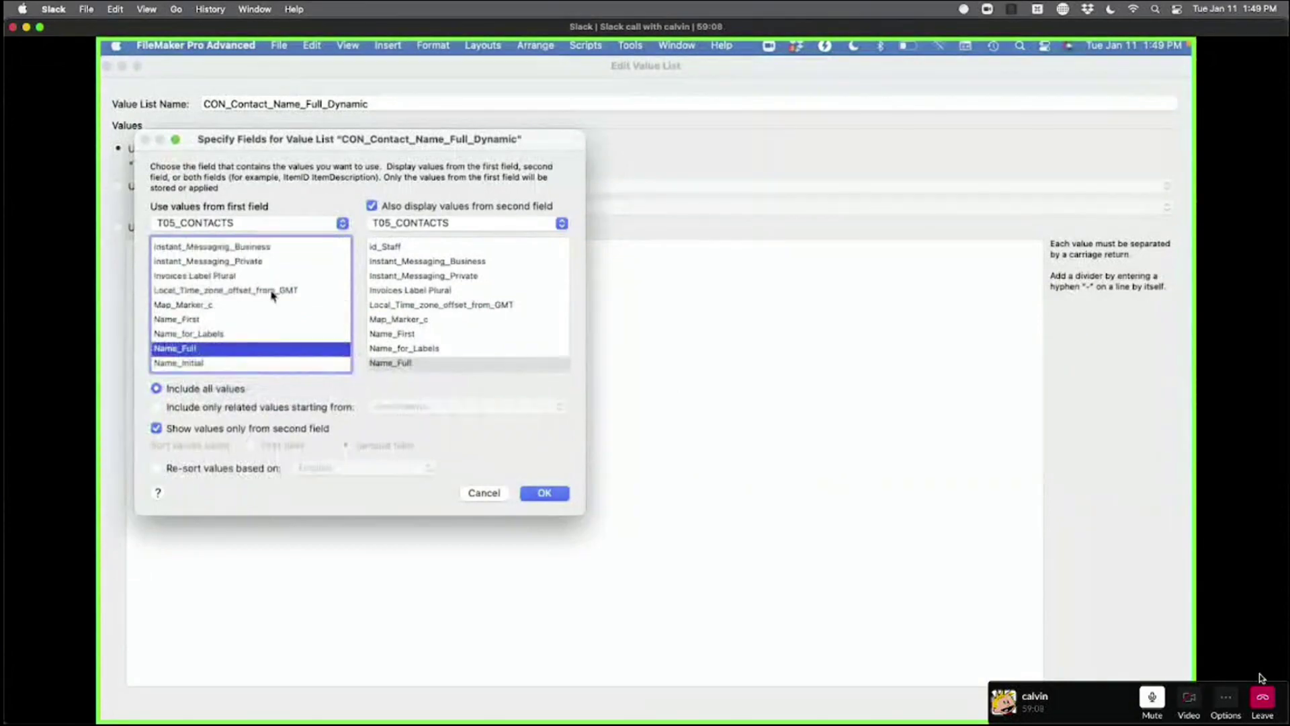
{"action": "left_click", "coordinate": [372, 205]}
{"action": "left_click", "coordinate": [557, 493]}
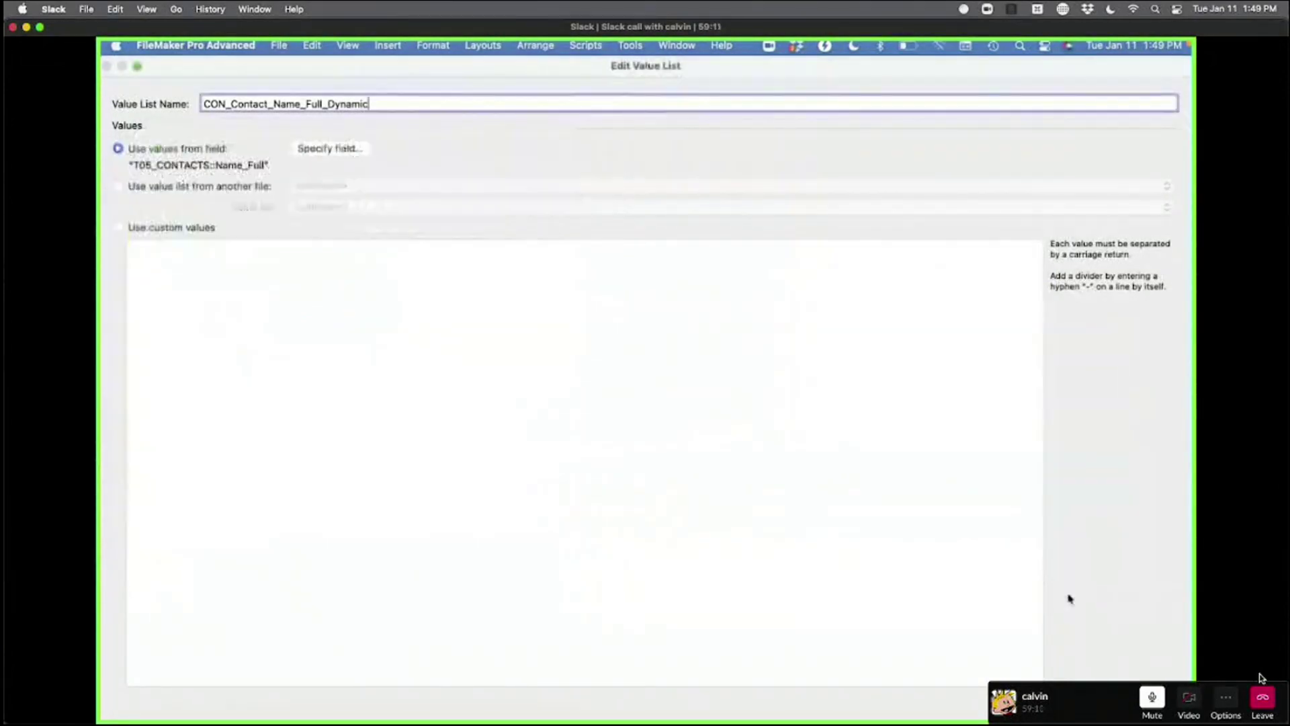
{"action": "key", "text": "Return"}
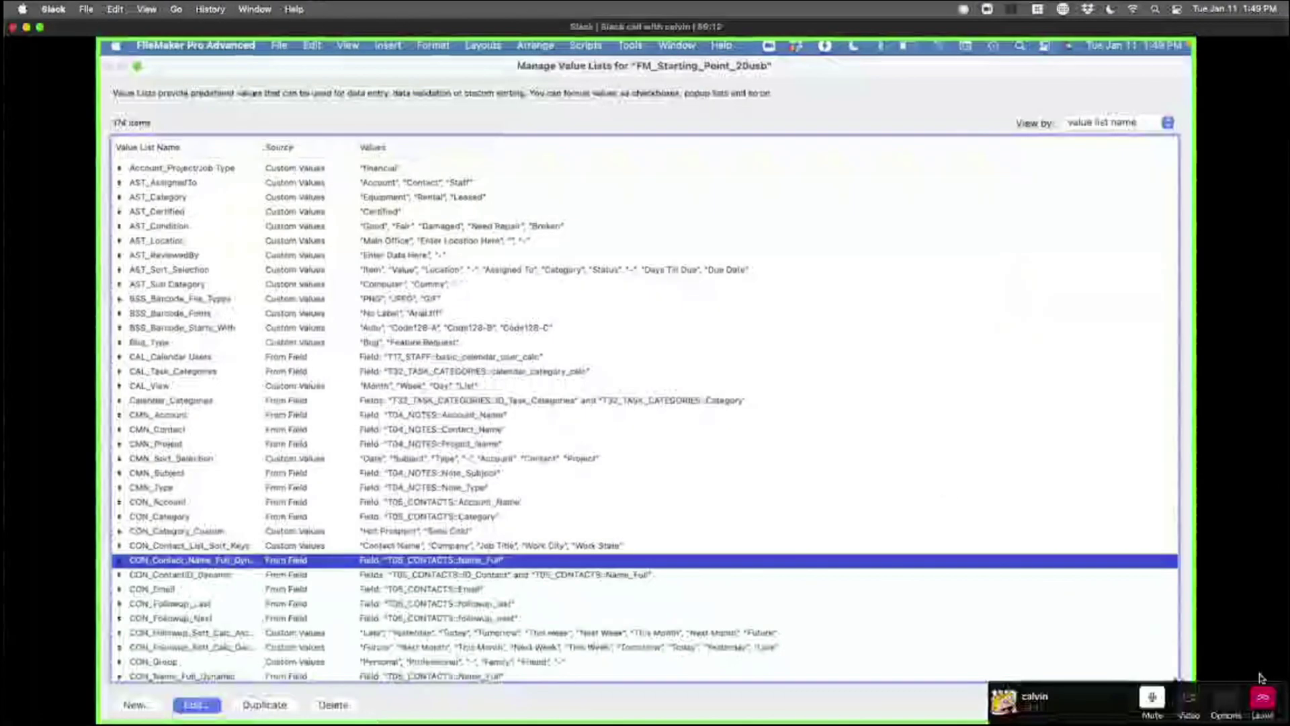
{"action": "key", "text": "Return"}
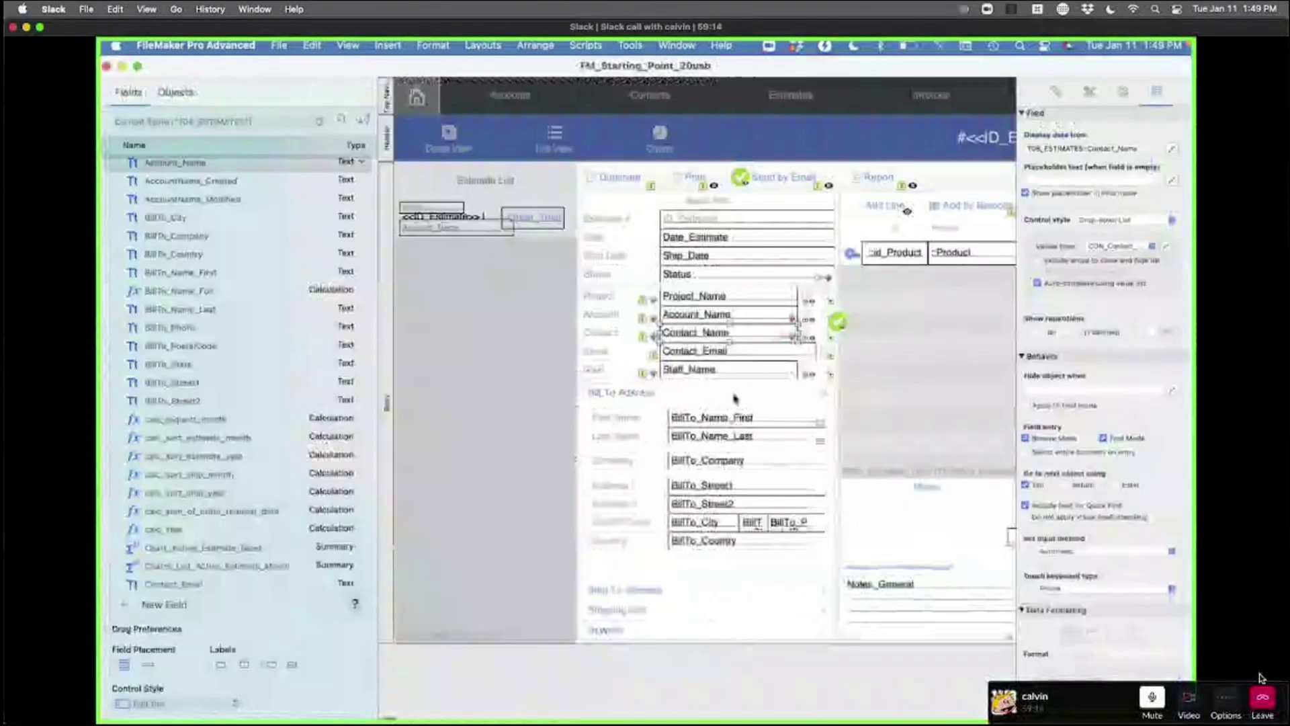
- Test the trigger in Browse mode with a duplicated contact name, search for it and choose the XYZ Company contact
{"action": "key", "text": "super+b"}
{"action": "left_click", "coordinate": [445, 332]}
{"action": "type", "text": "John Doe"}
{"action": "key", "text": "Return"}
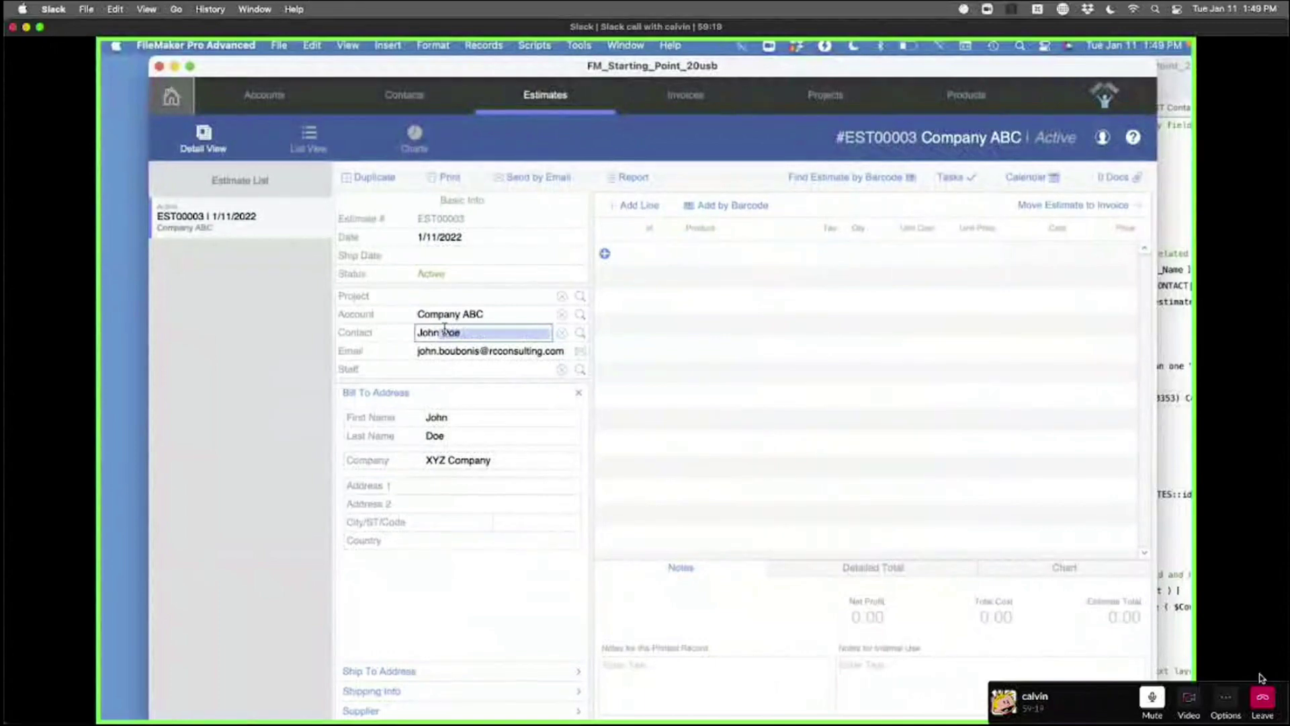
{"action": "left_click", "coordinate": [739, 346]}
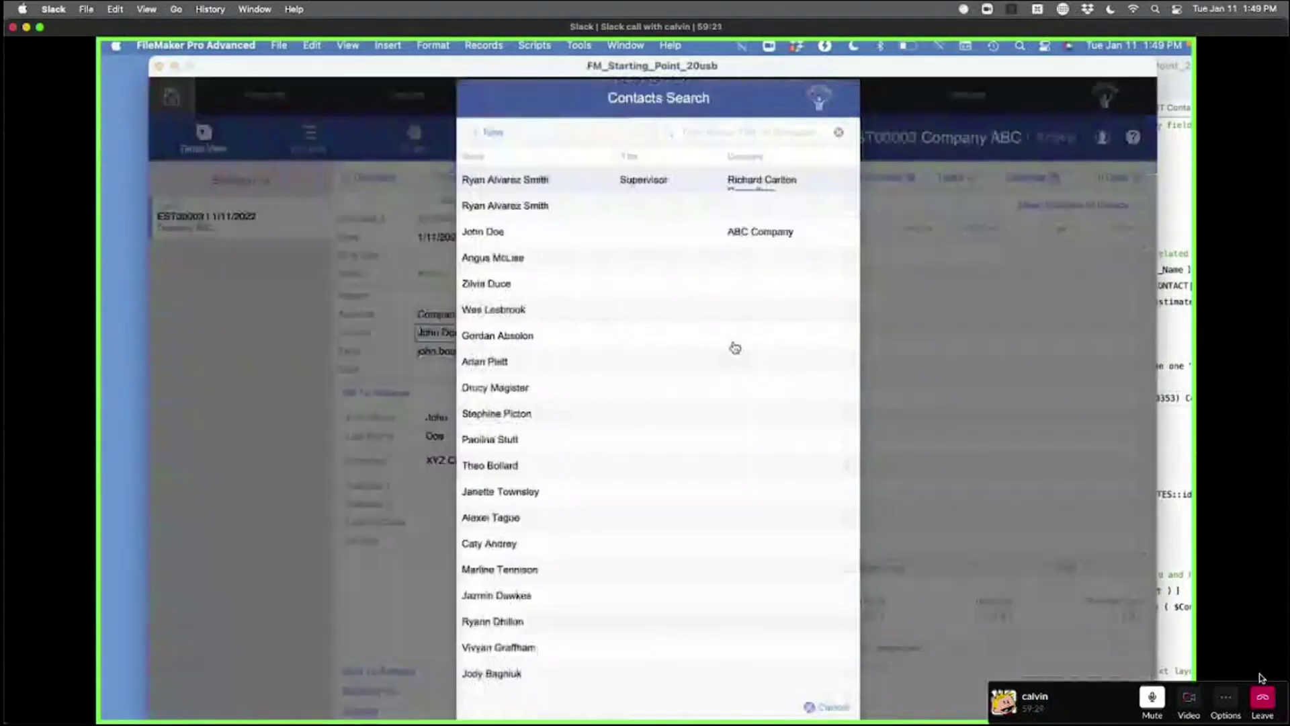
{"action": "type", "text": "jo"}
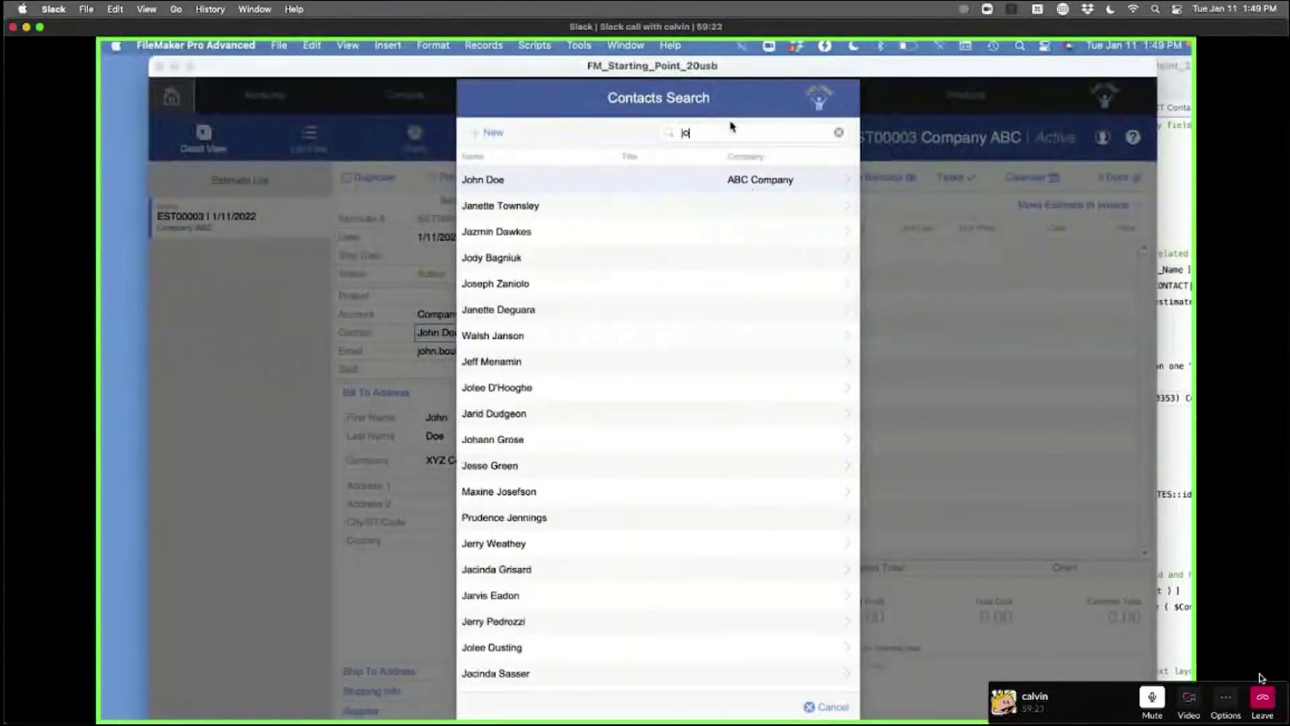
{"action": "type", "text": "hn doe"}
{"action": "left_click", "coordinate": [591, 208]}
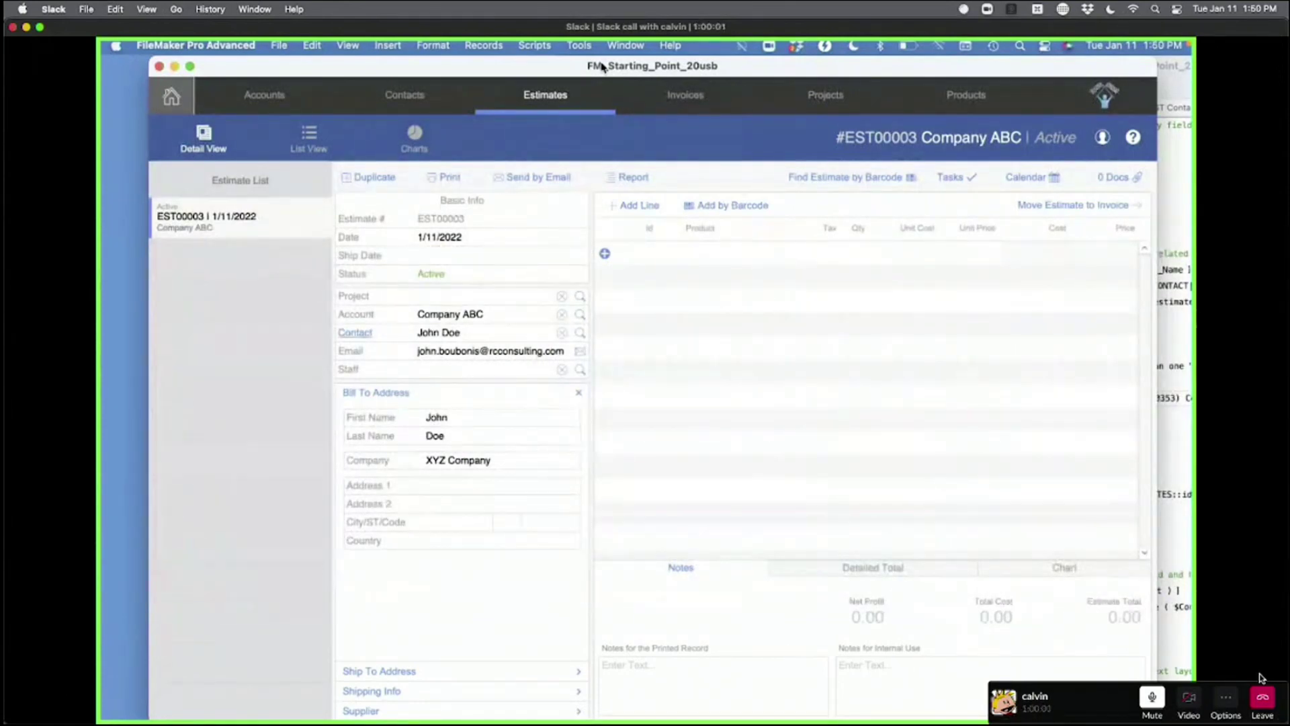
- Clear the estimate's contact and pick another name from the Contact drop-down list
{"action": "double_click", "coordinate": [685, 67]}
{"action": "double_click", "coordinate": [685, 67]}
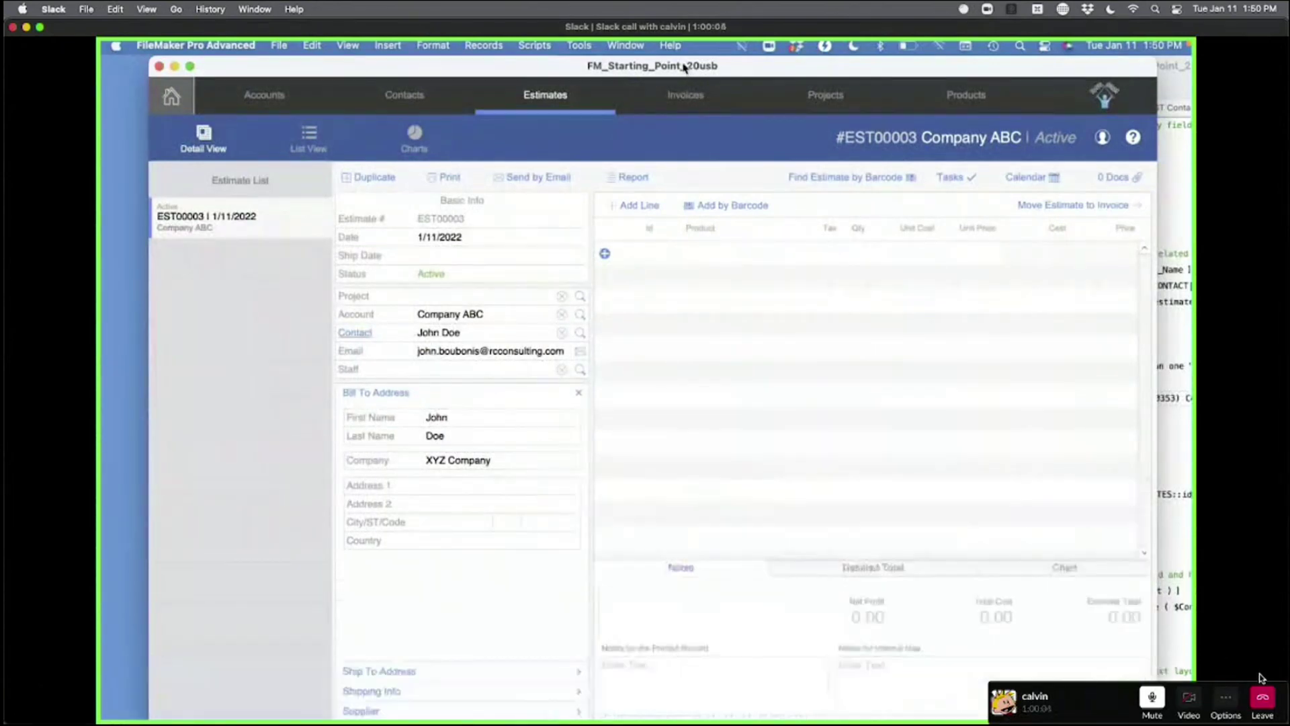
{"action": "double_click", "coordinate": [684, 67]}
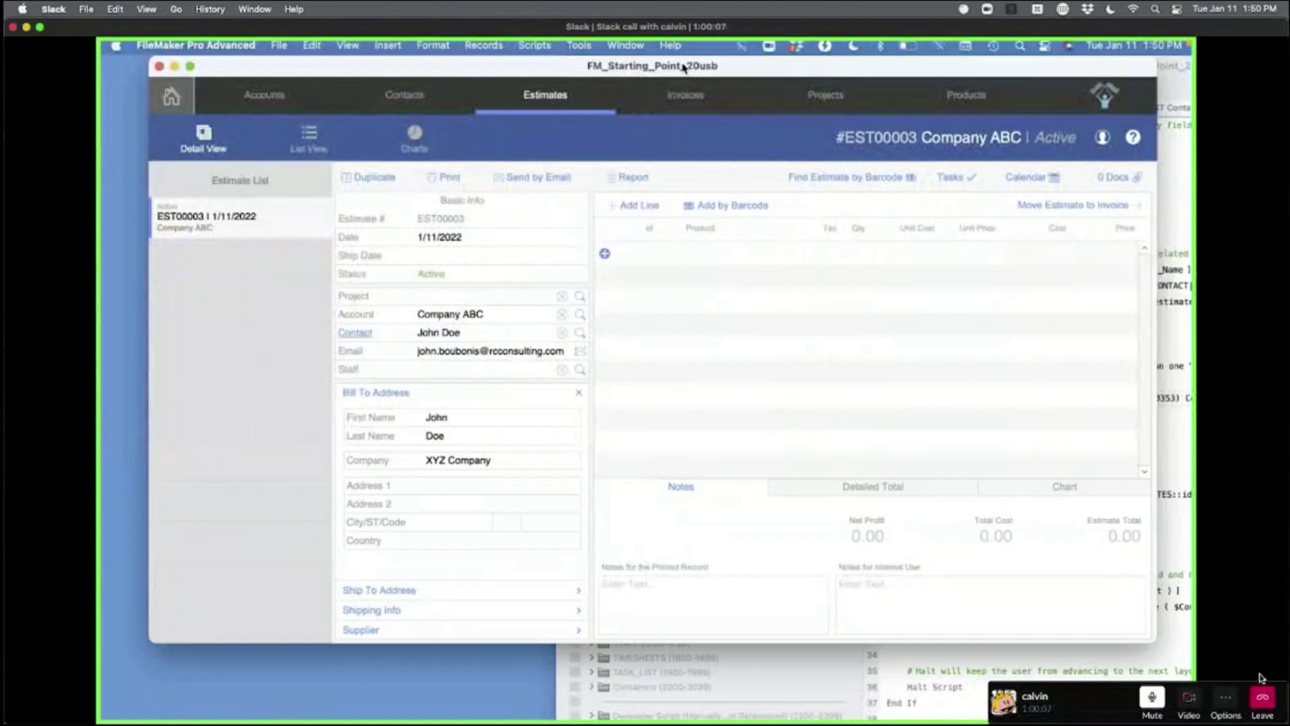
{"action": "left_click", "coordinate": [562, 335]}
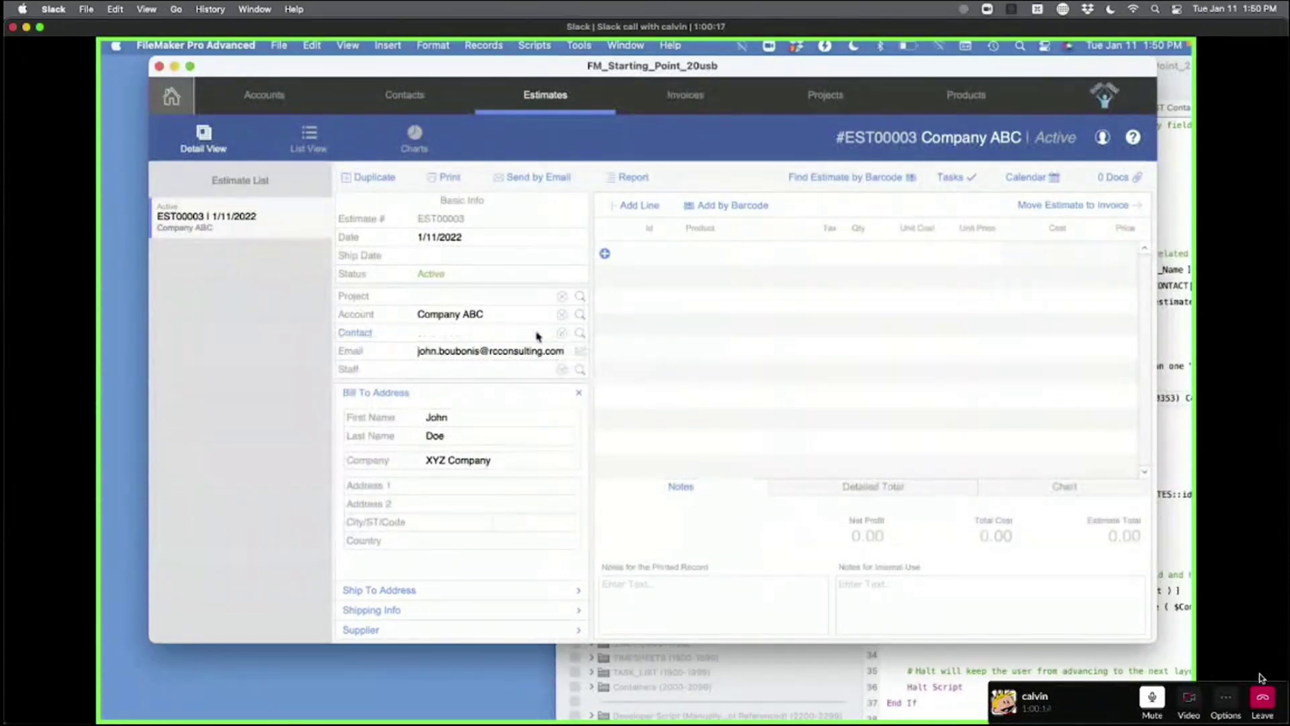
{"action": "left_click", "coordinate": [534, 332]}
{"action": "left_click", "coordinate": [528, 352]}
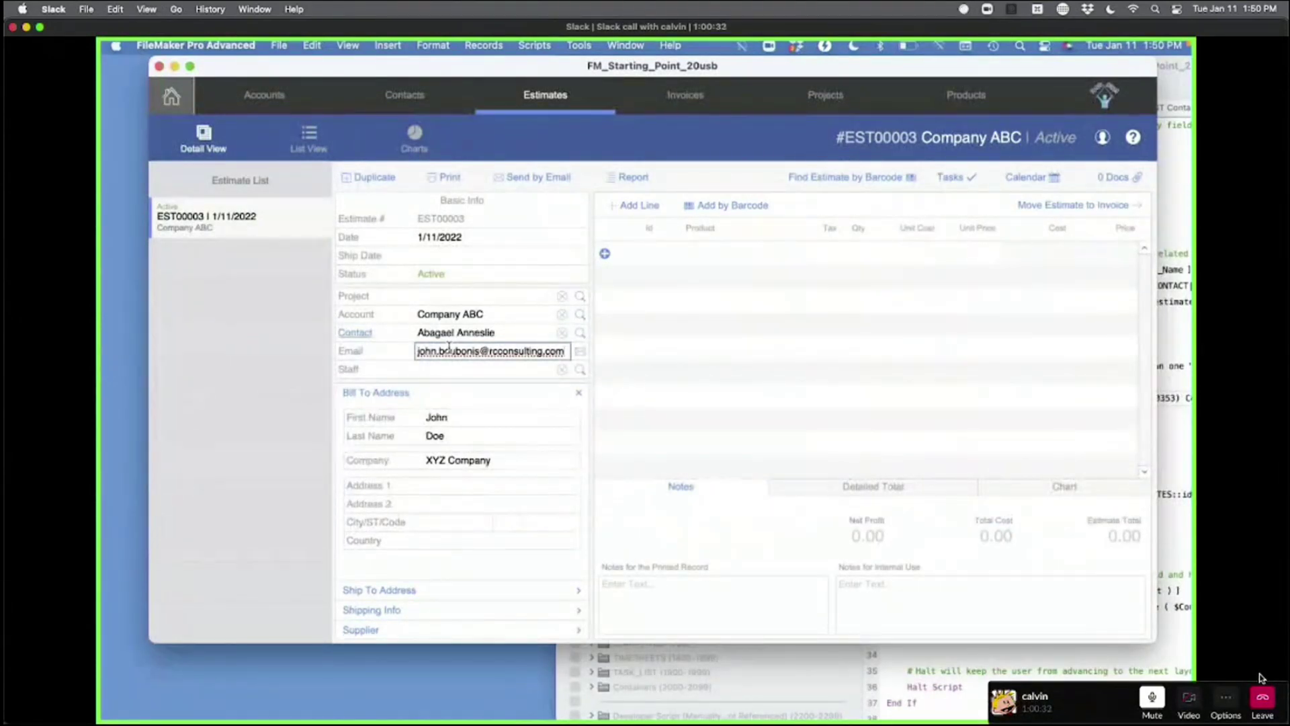
- Enter the duplicated contact name in the Contact field, accept the contact search and choose the ABC Company contact
{"action": "left_click", "coordinate": [501, 331]}
{"action": "type", "text": "John Doe"}
{"action": "key", "text": "Return"}
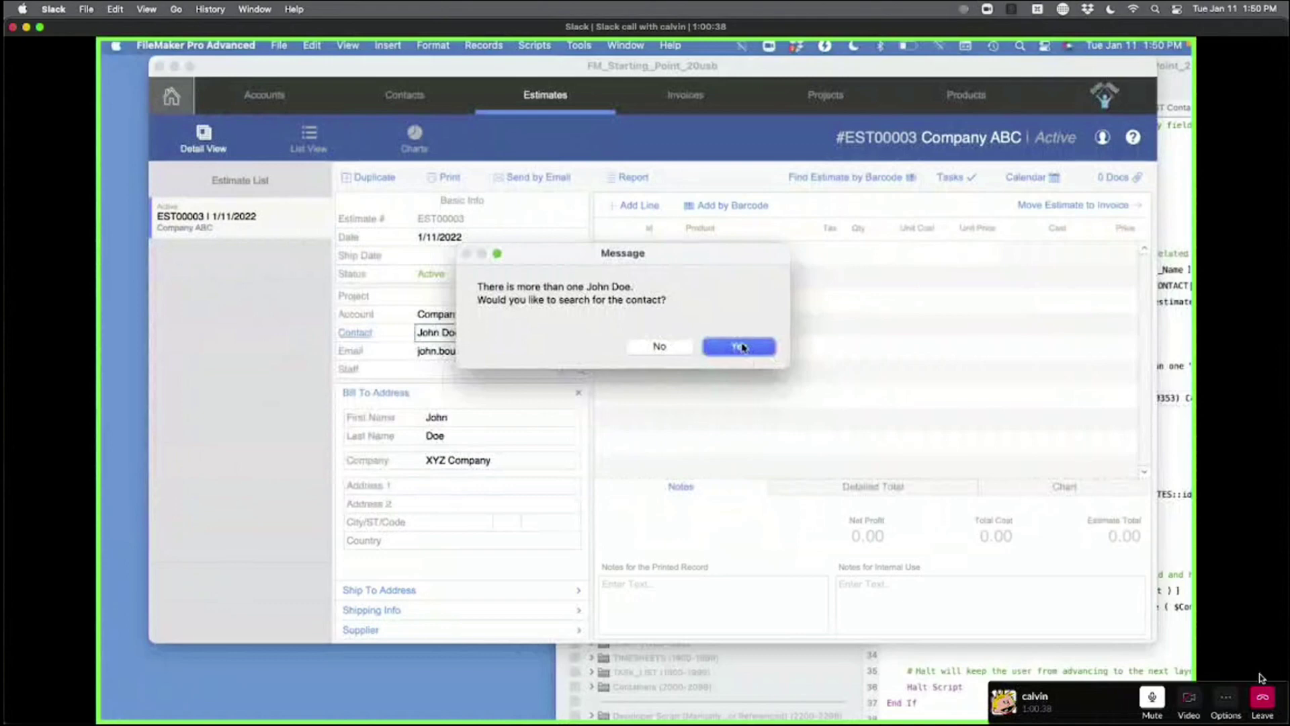
{"action": "left_click", "coordinate": [758, 349]}
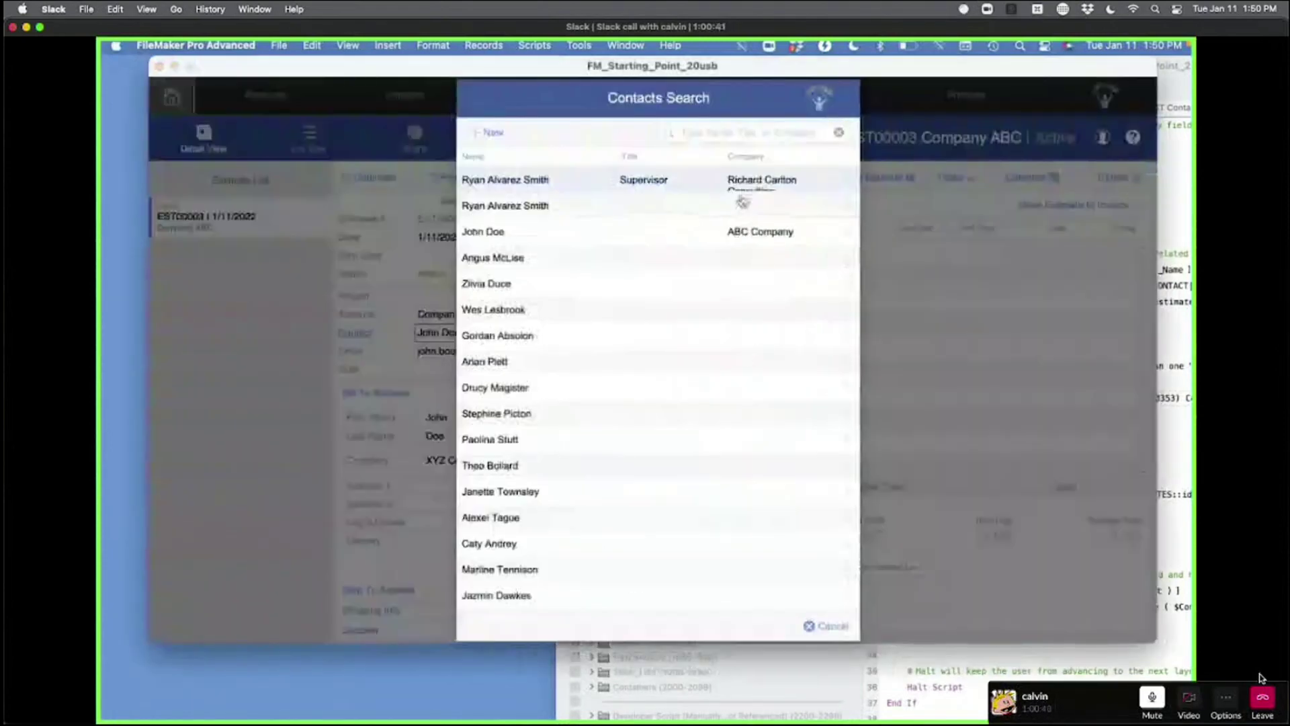
{"action": "type", "text": "john doe"}
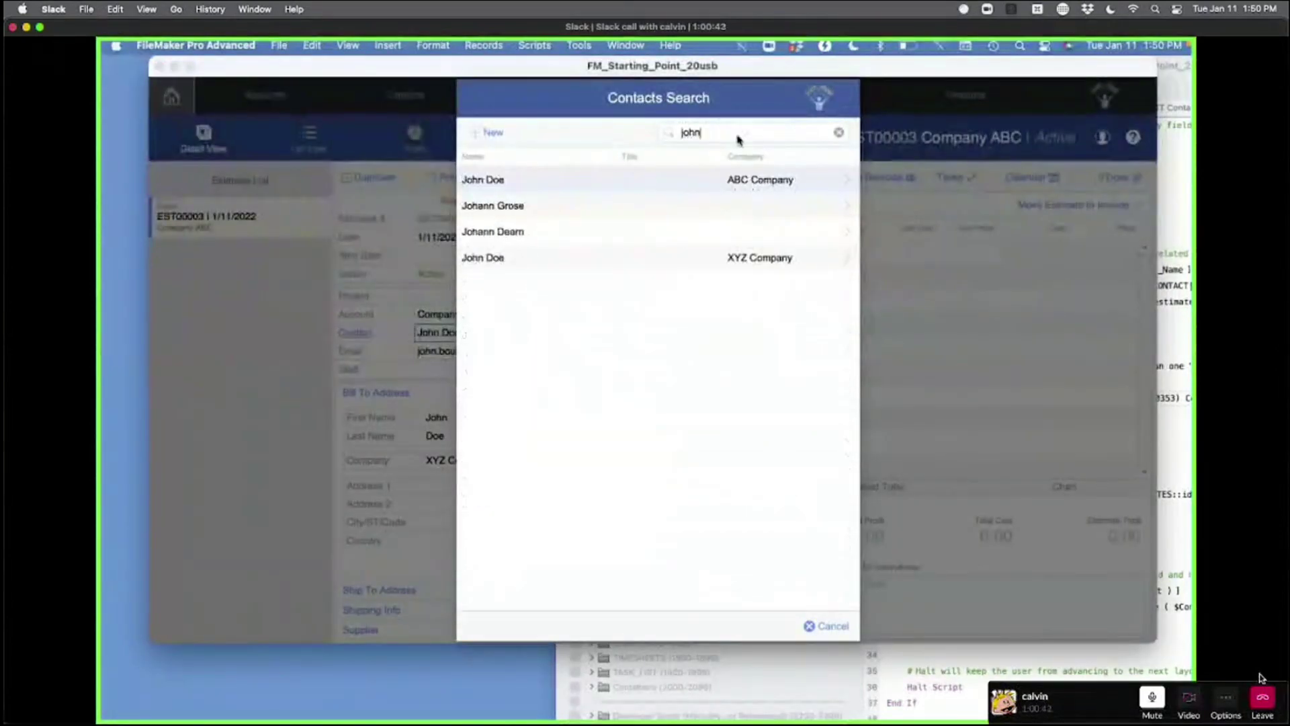
{"action": "left_click", "coordinate": [720, 184]}
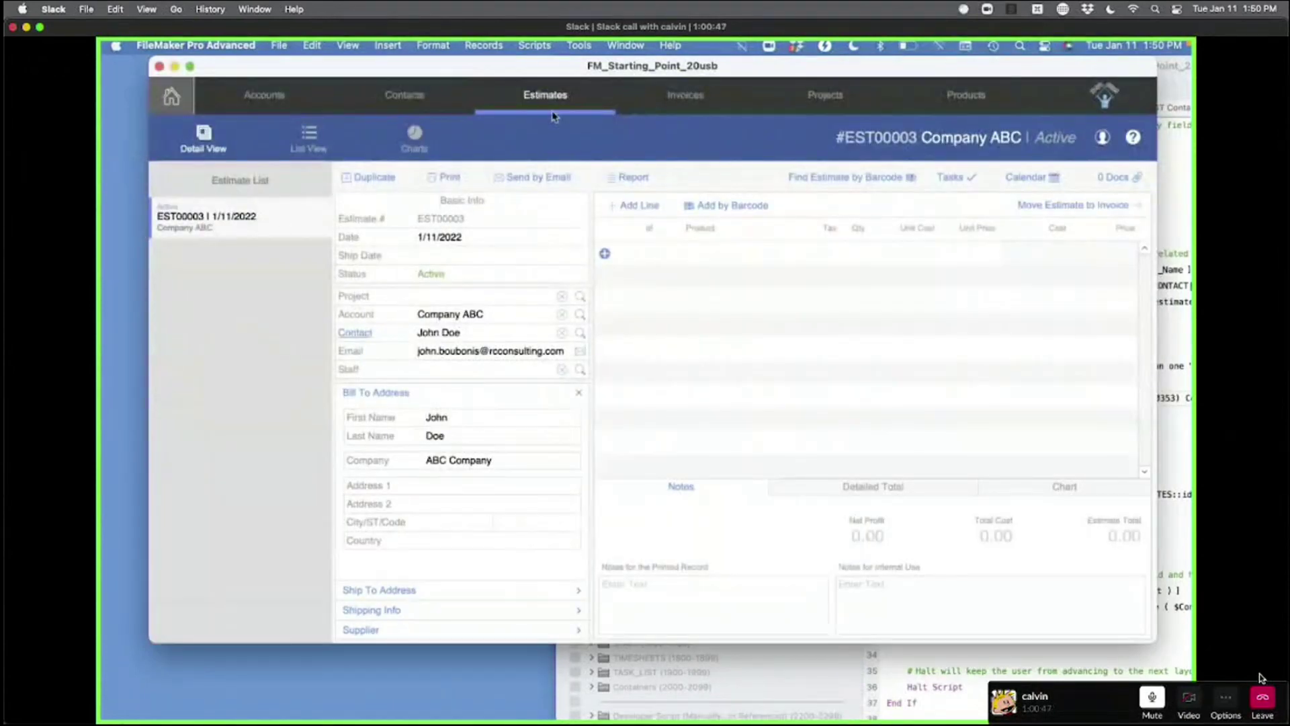
- Open the estimate's linked contact record, change its first name, and return to the estimate through the contact's related estimates
{"action": "left_click", "coordinate": [364, 339]}
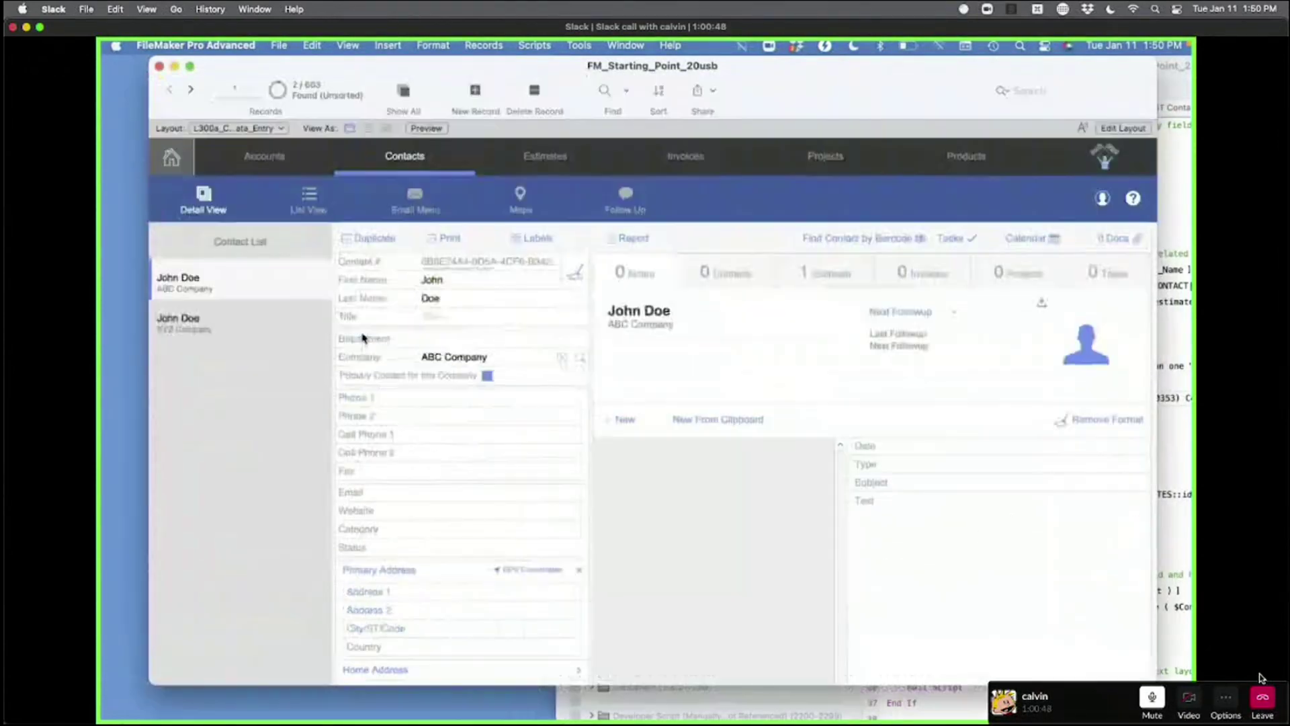
{"action": "left_click", "coordinate": [442, 281]}
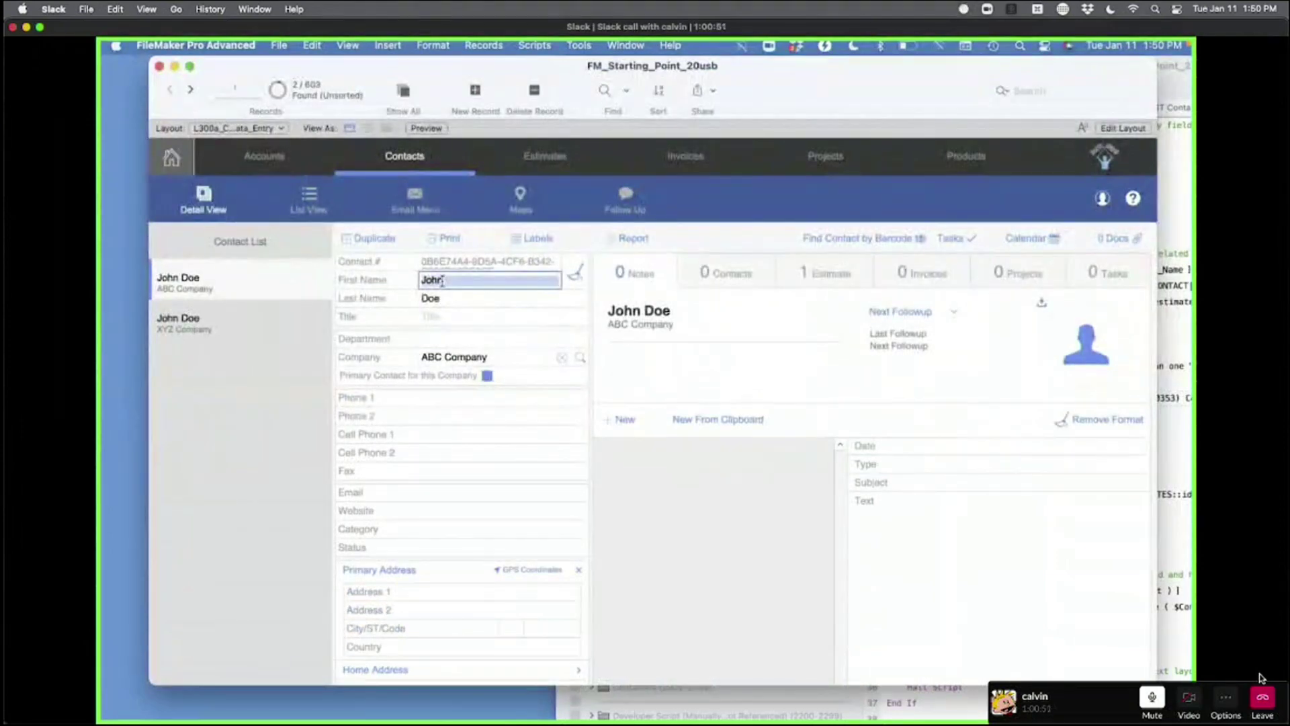
{"action": "type", "text": "Jack"}
{"action": "left_click", "coordinate": [743, 204]}
{"action": "left_click", "coordinate": [836, 278]}
{"action": "left_click", "coordinate": [812, 361]}
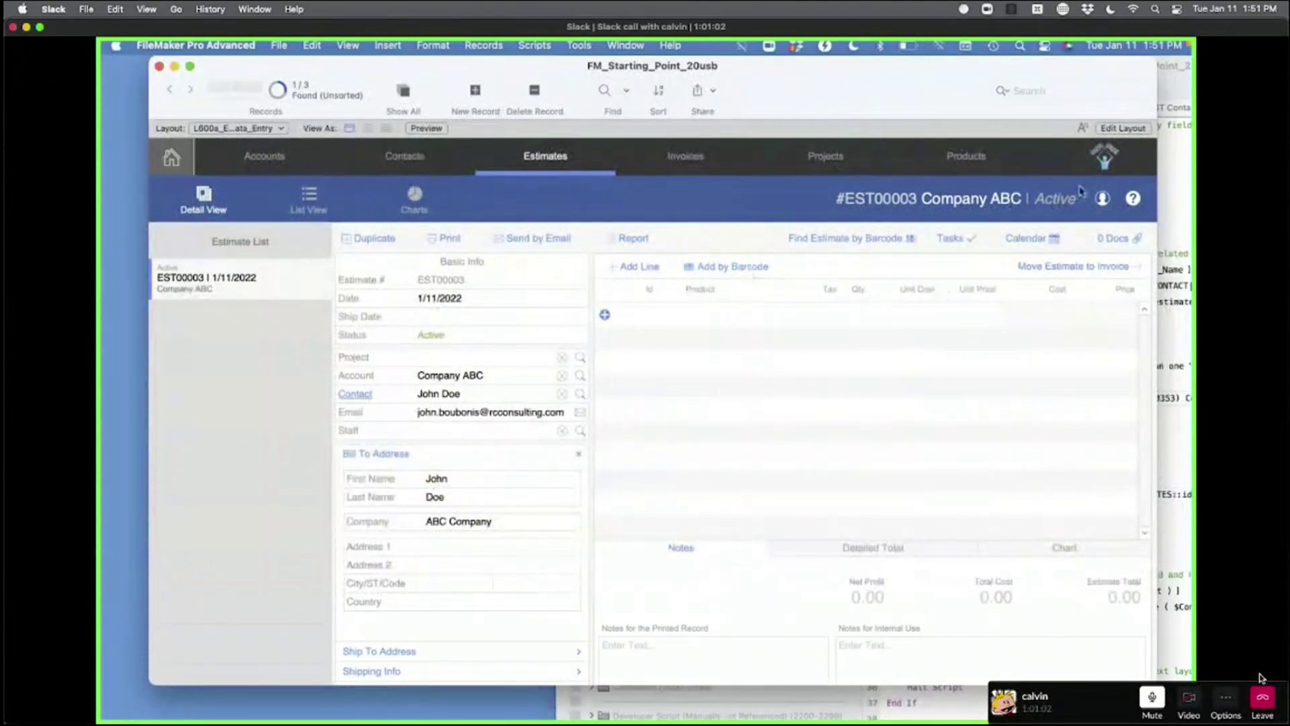
- Place the id_contact field from T08_ESTIMATES in the header of the estimate layout, with a label
{"action": "key", "text": "super+l"}
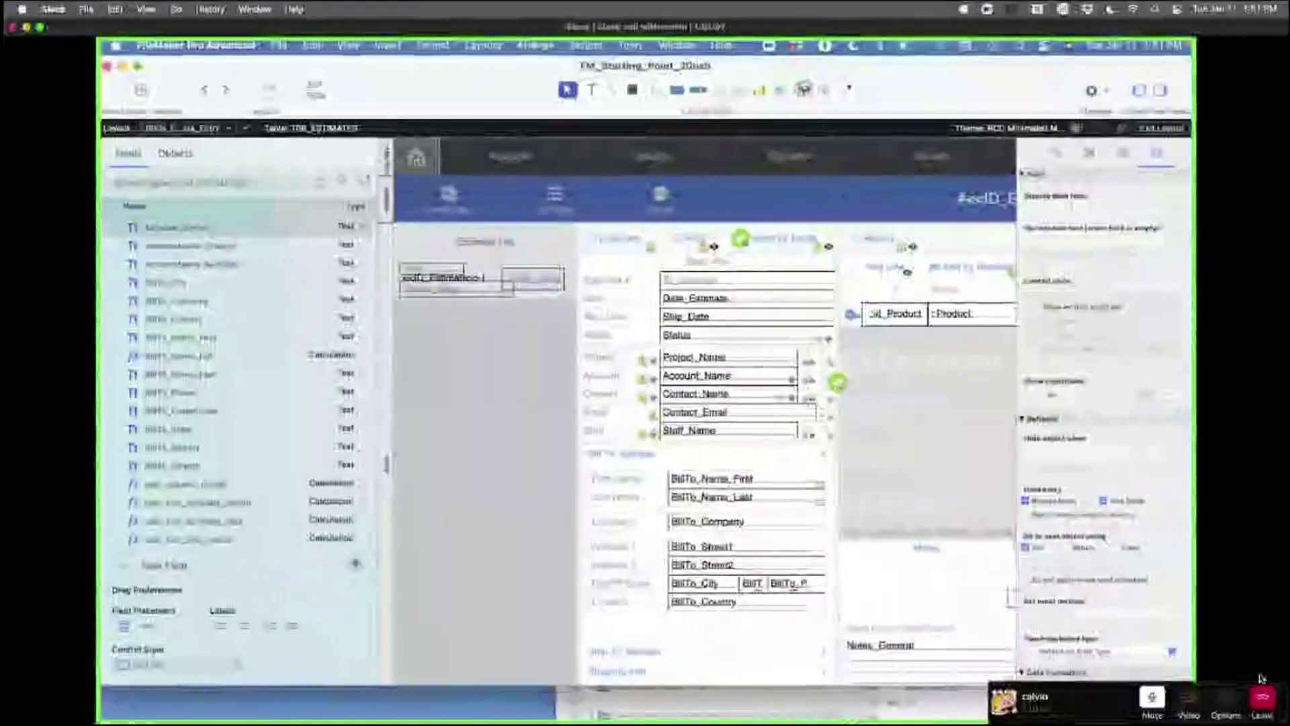
{"action": "left_click_drag", "start_coordinate": [918, 178], "coordinate": [920, 180]}
{"action": "left_click", "coordinate": [862, 221]}
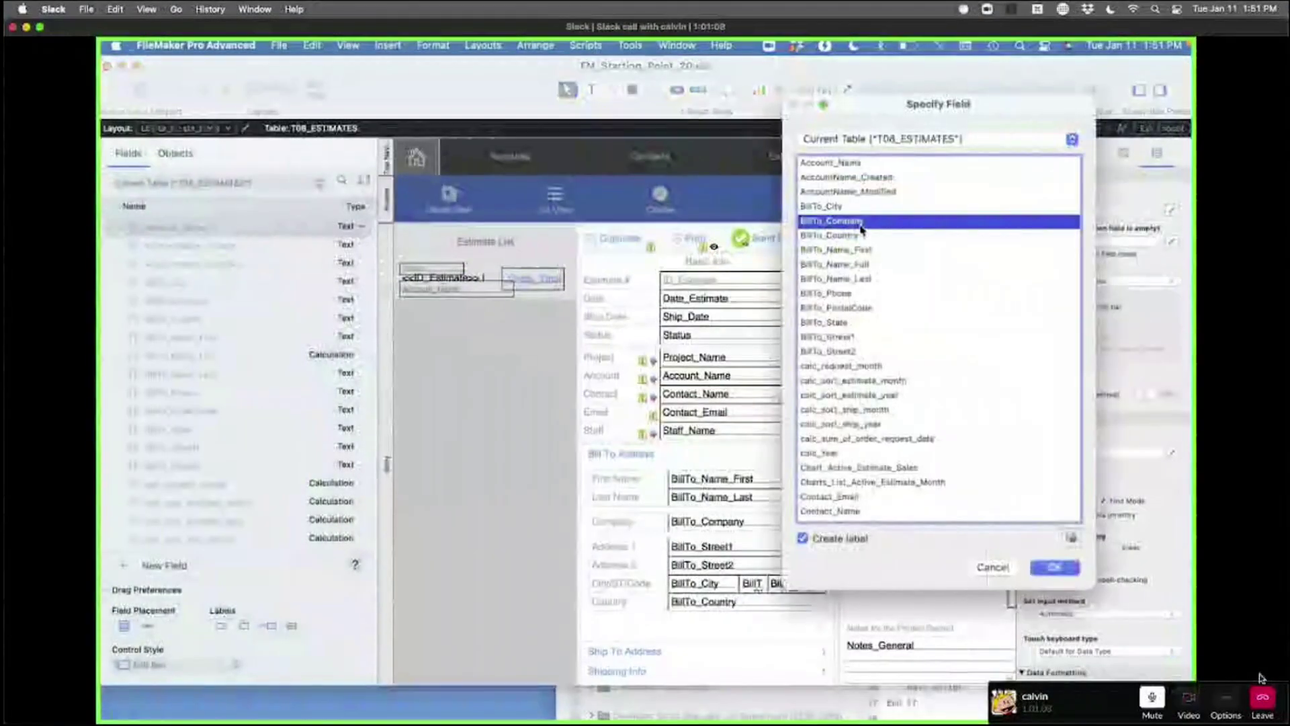
{"action": "key", "text": "Down"}
{"action": "key", "text": "Down"}
{"action": "key", "text": "Down"}
{"action": "key", "text": "Down"}
{"action": "key", "text": "Down"}
{"action": "key", "text": "Down"}
{"action": "key", "text": "Down"}
{"action": "key", "text": "Down"}
{"action": "key", "text": "Down"}
{"action": "key", "text": "Down"}
{"action": "key", "text": "Down"}
{"action": "key", "text": "Down"}
{"action": "key", "text": "Down"}
{"action": "key", "text": "Down"}
{"action": "key", "text": "Down"}
{"action": "key", "text": "Down"}
{"action": "key", "text": "Down"}
{"action": "key", "text": "Down"}
{"action": "key", "text": "Down"}
{"action": "key", "text": "Down"}
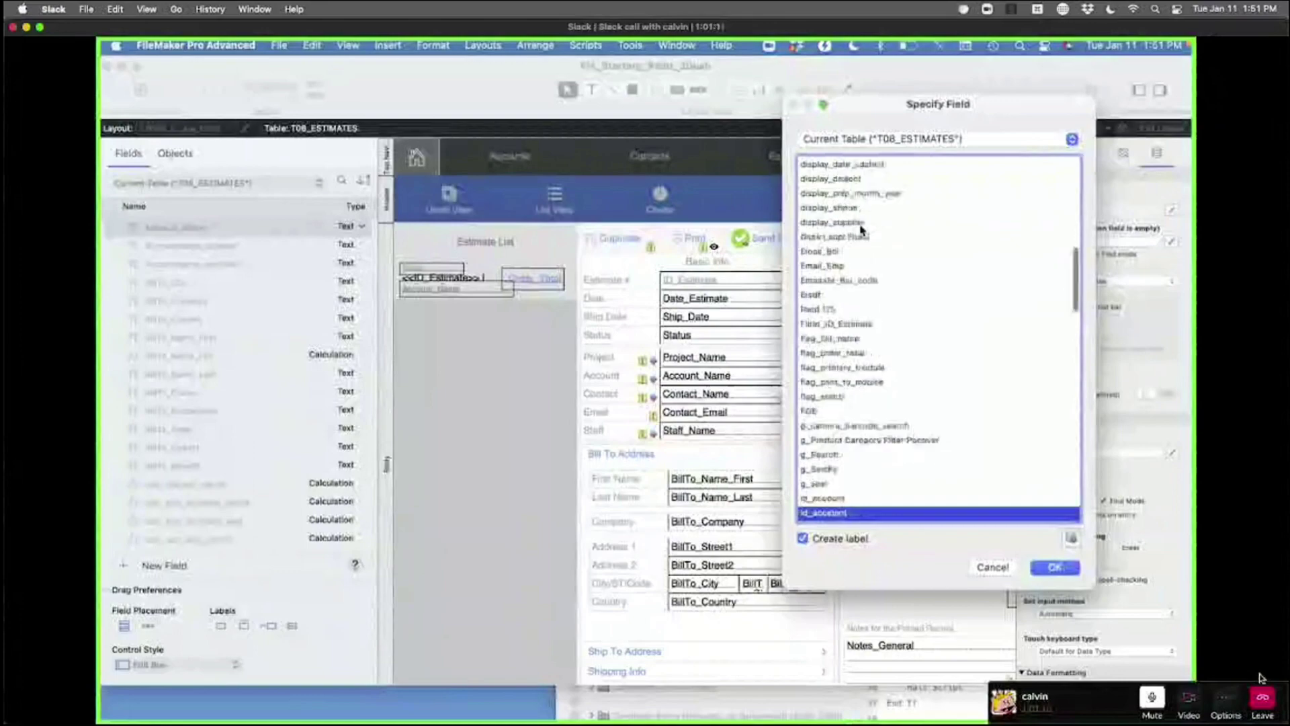
{"action": "scroll", "coordinate": [863, 226], "scroll_direction": "down", "scroll_amount": 3}
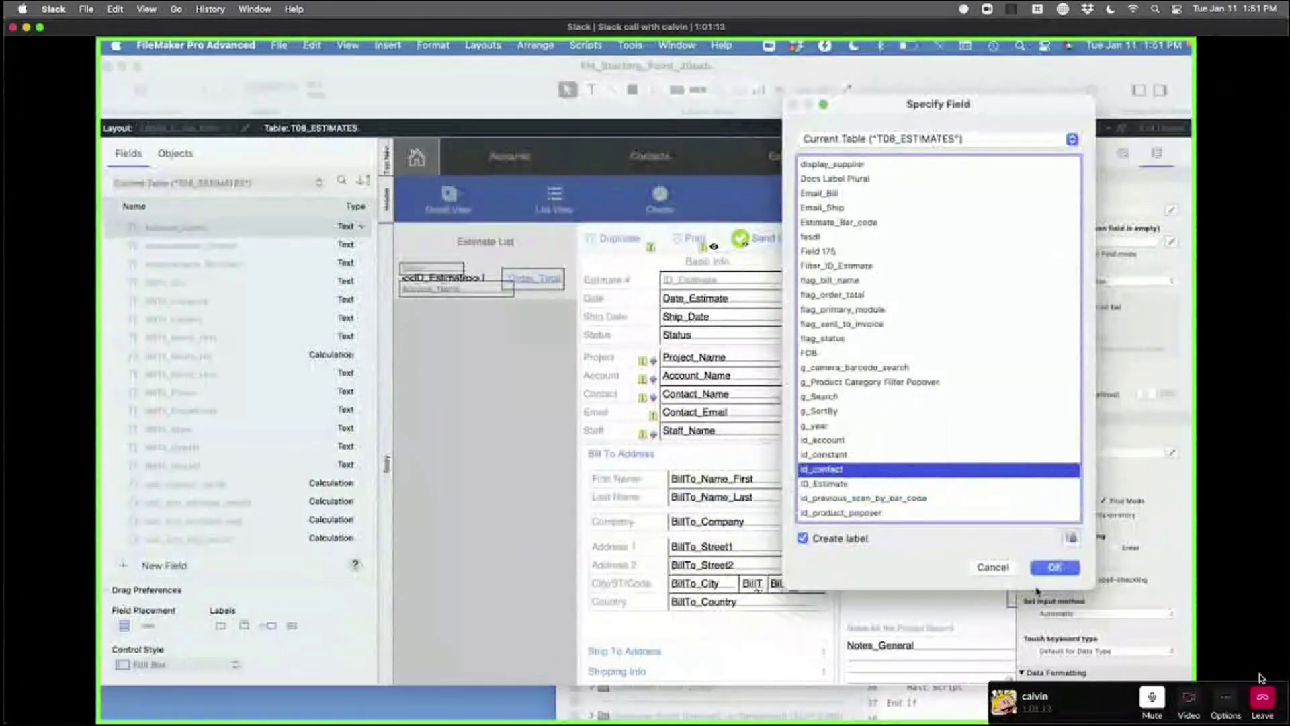
{"action": "left_click", "coordinate": [1055, 567]}
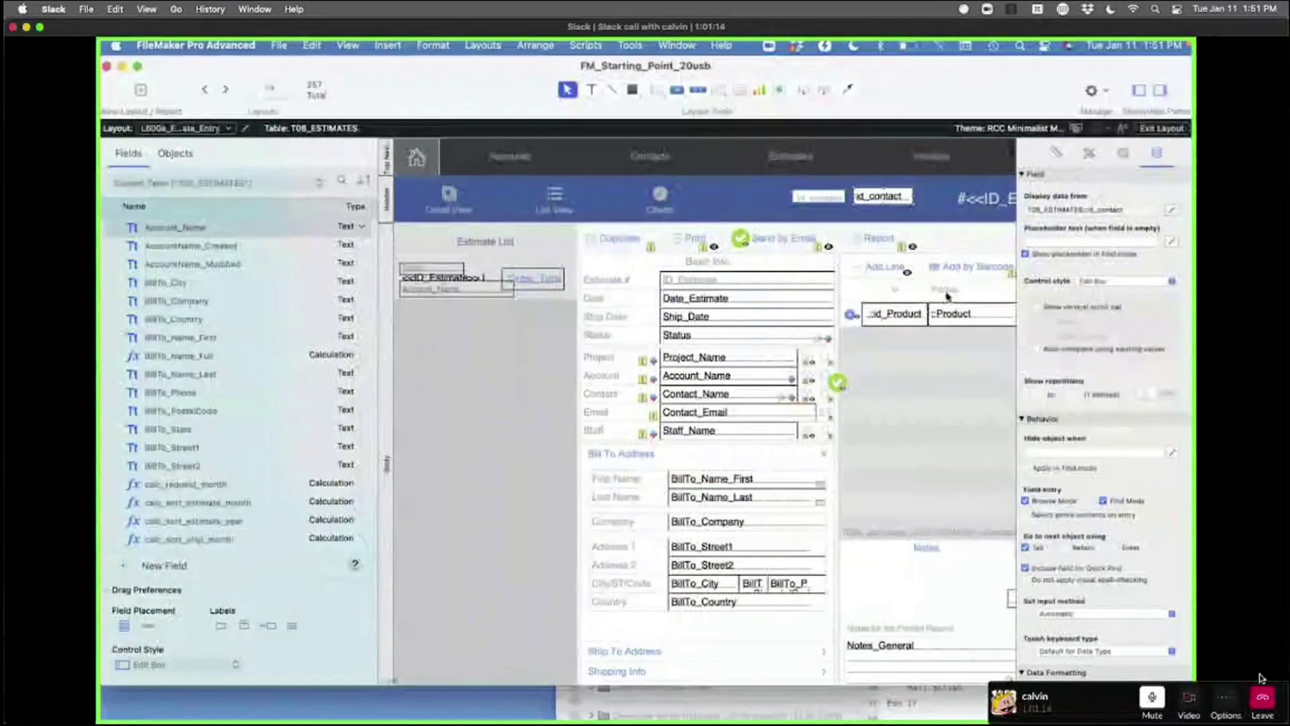
- Return to Browse mode and relookup the estimate's field contents based on id_contact
{"action": "key", "text": "super+b"}
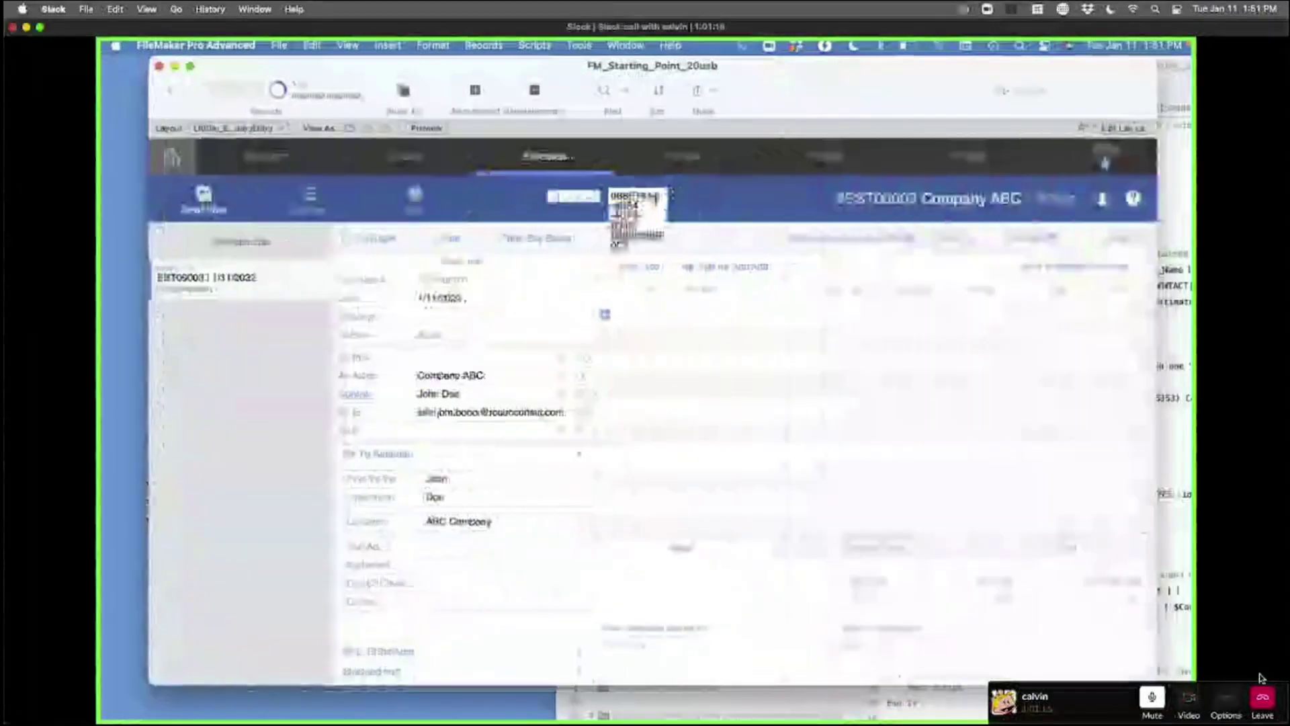
{"action": "left_click", "coordinate": [487, 46]}
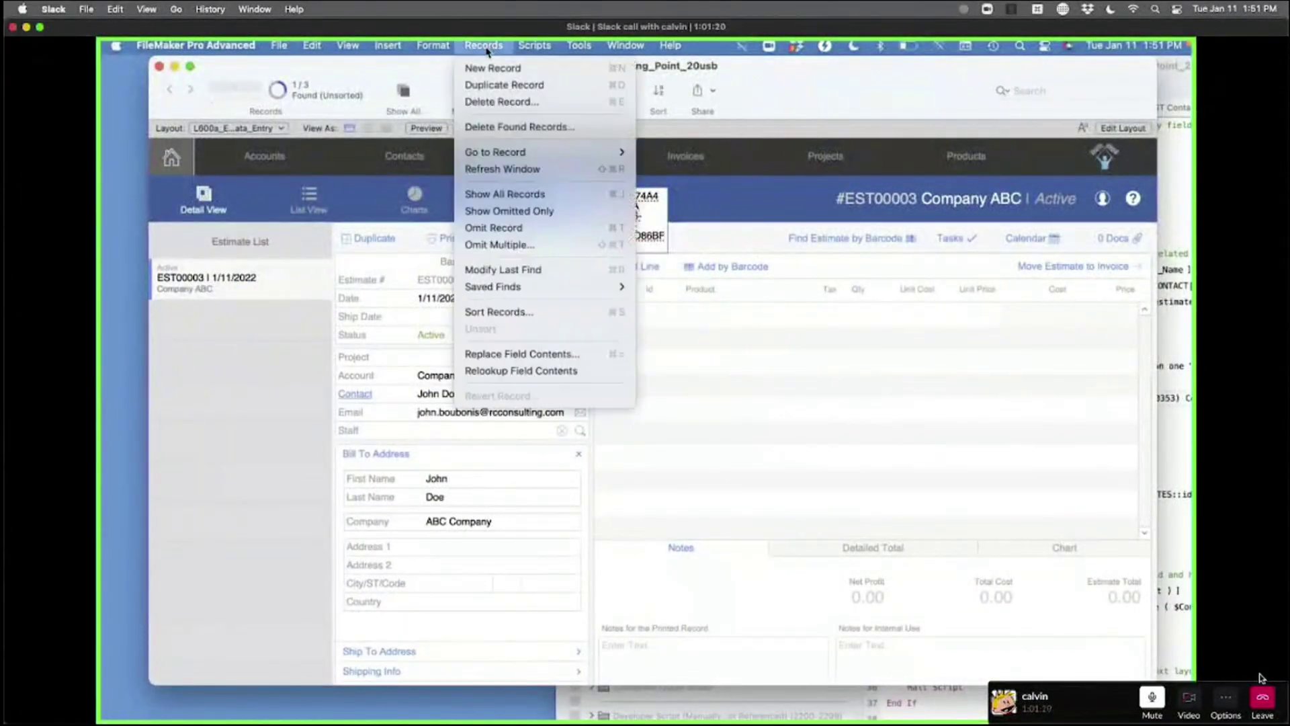
{"action": "left_click", "coordinate": [543, 374]}
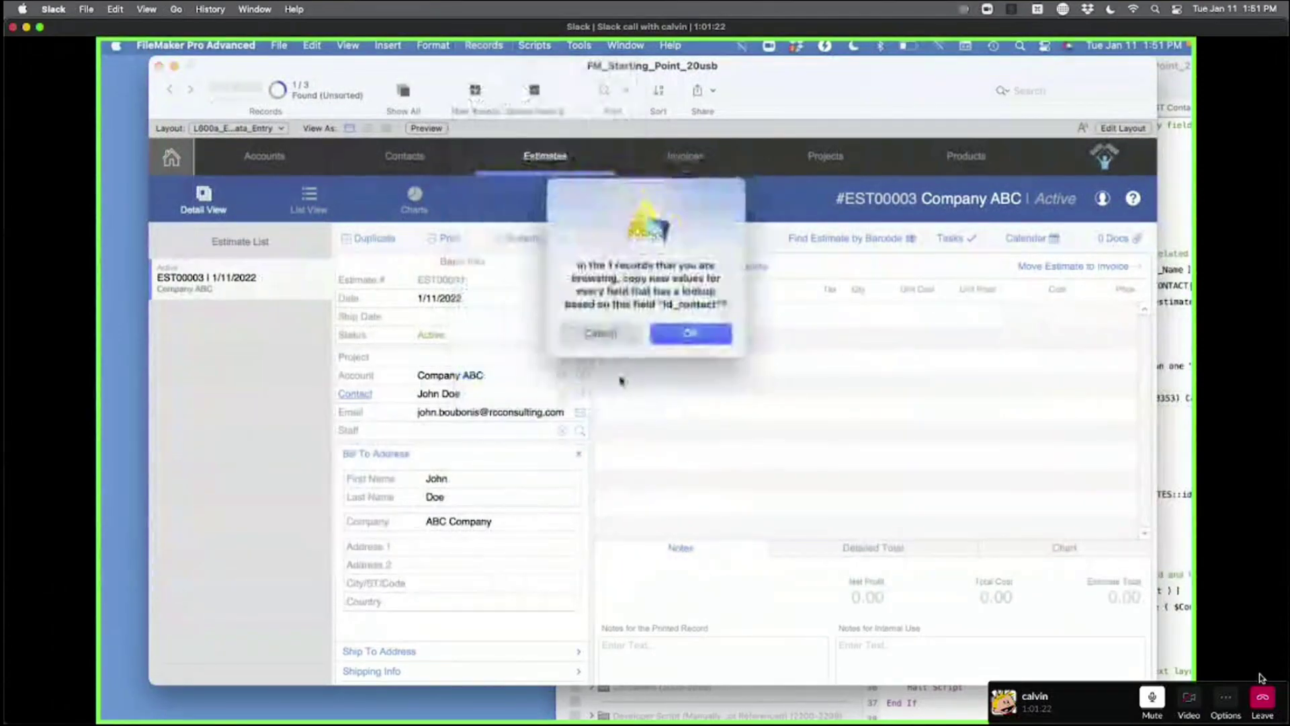
{"action": "left_click", "coordinate": [692, 333]}
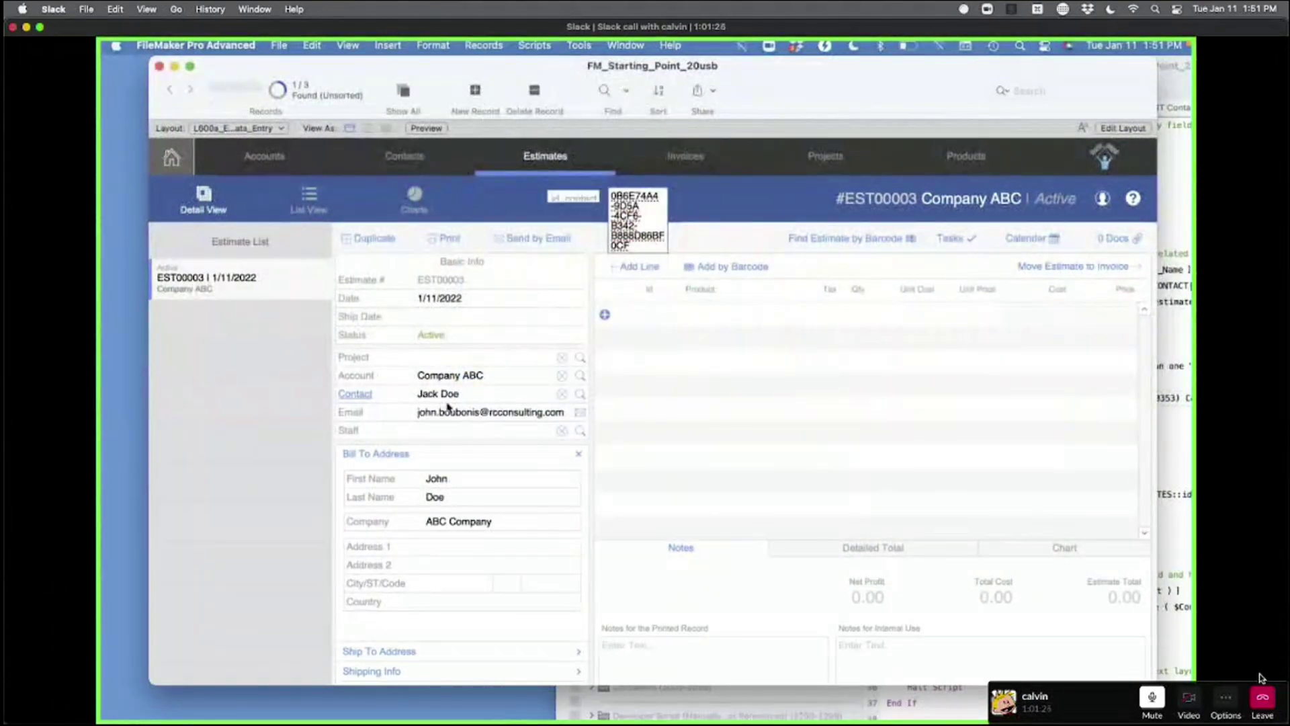
{"action": "left_click", "coordinate": [744, 209]}
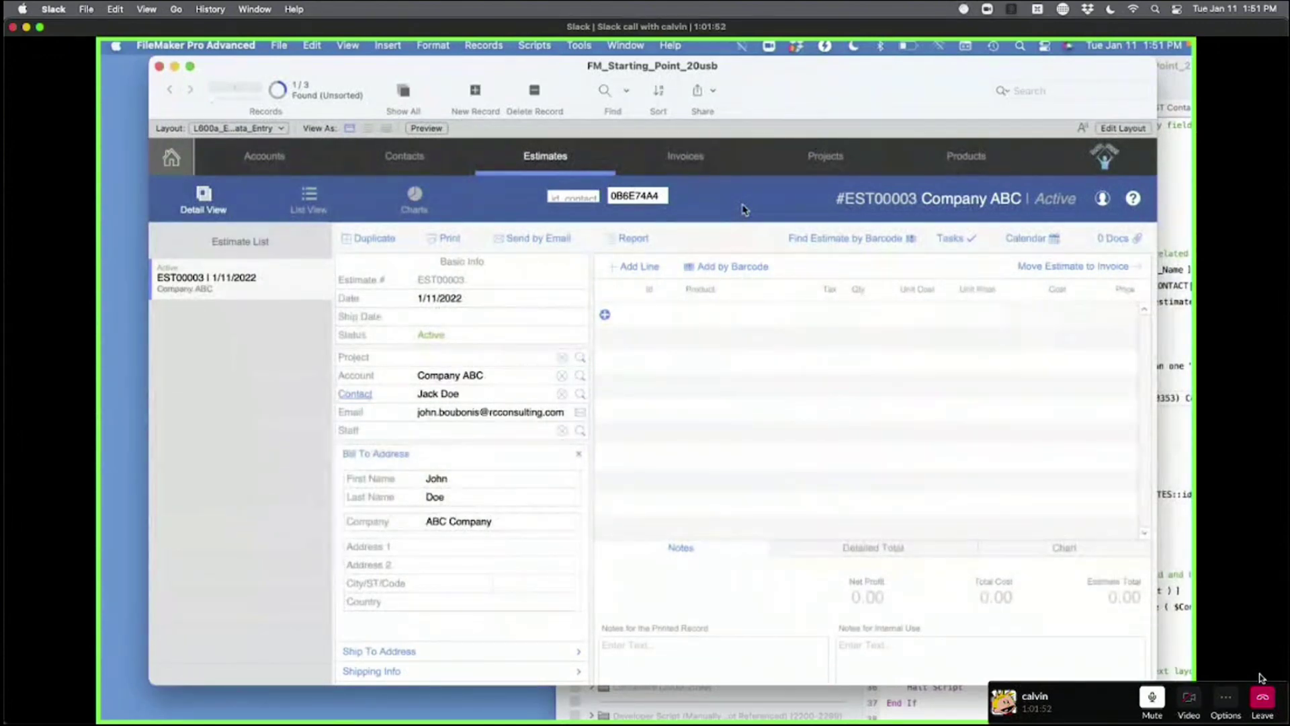
- Go to the contacts and create a text field named Contact_Name_Search in the CON_Contacts table
{"action": "left_click", "coordinate": [391, 155]}
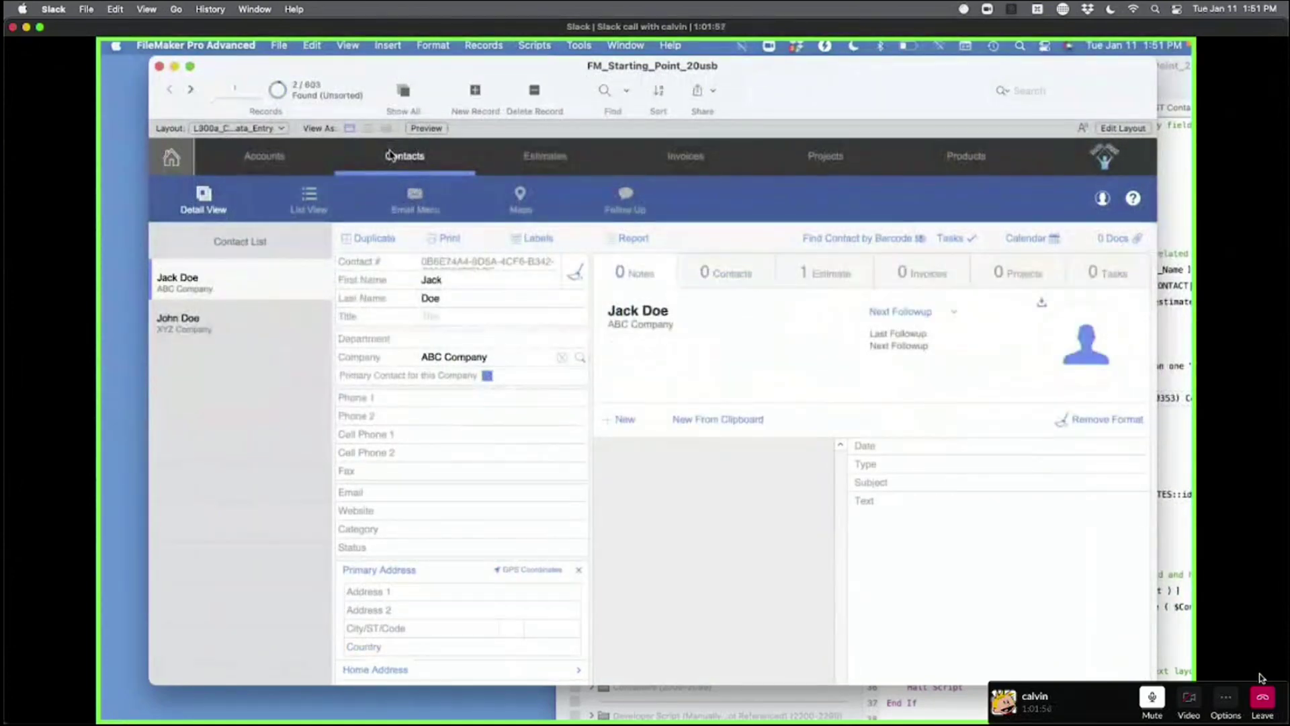
{"action": "key", "text": "super+shift+d"}
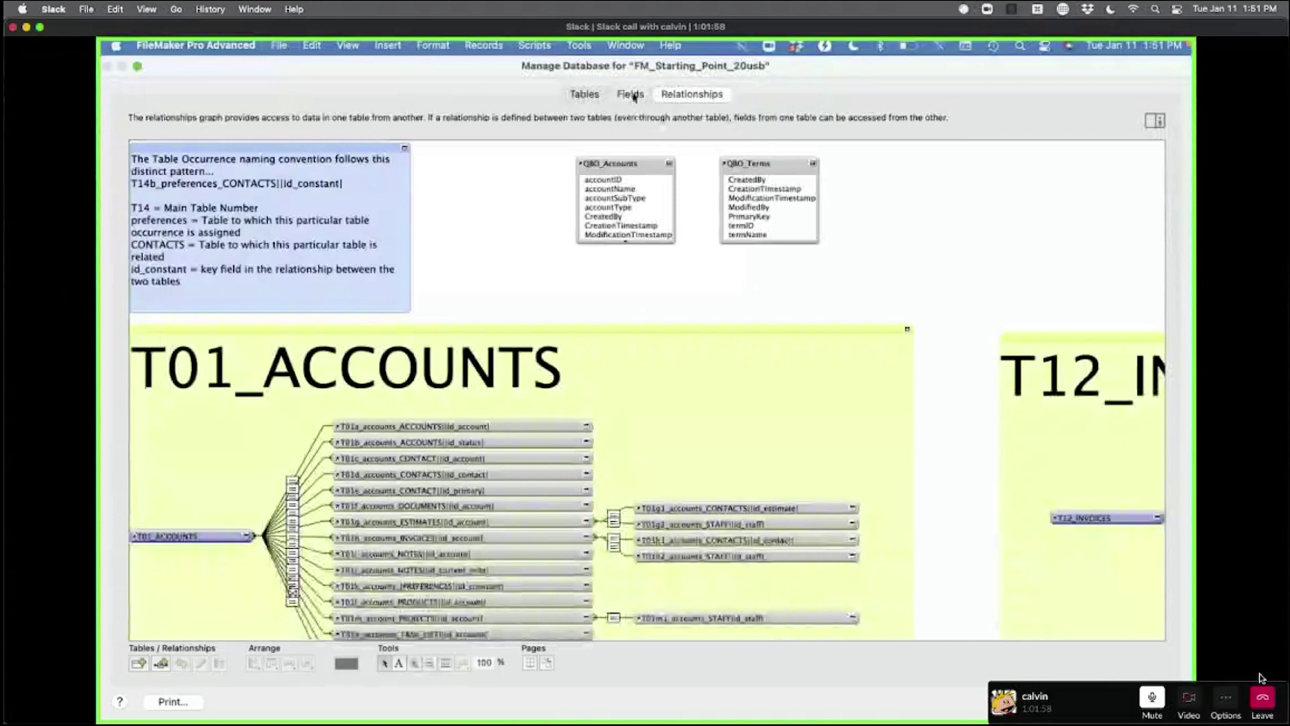
{"action": "left_click", "coordinate": [631, 95]}
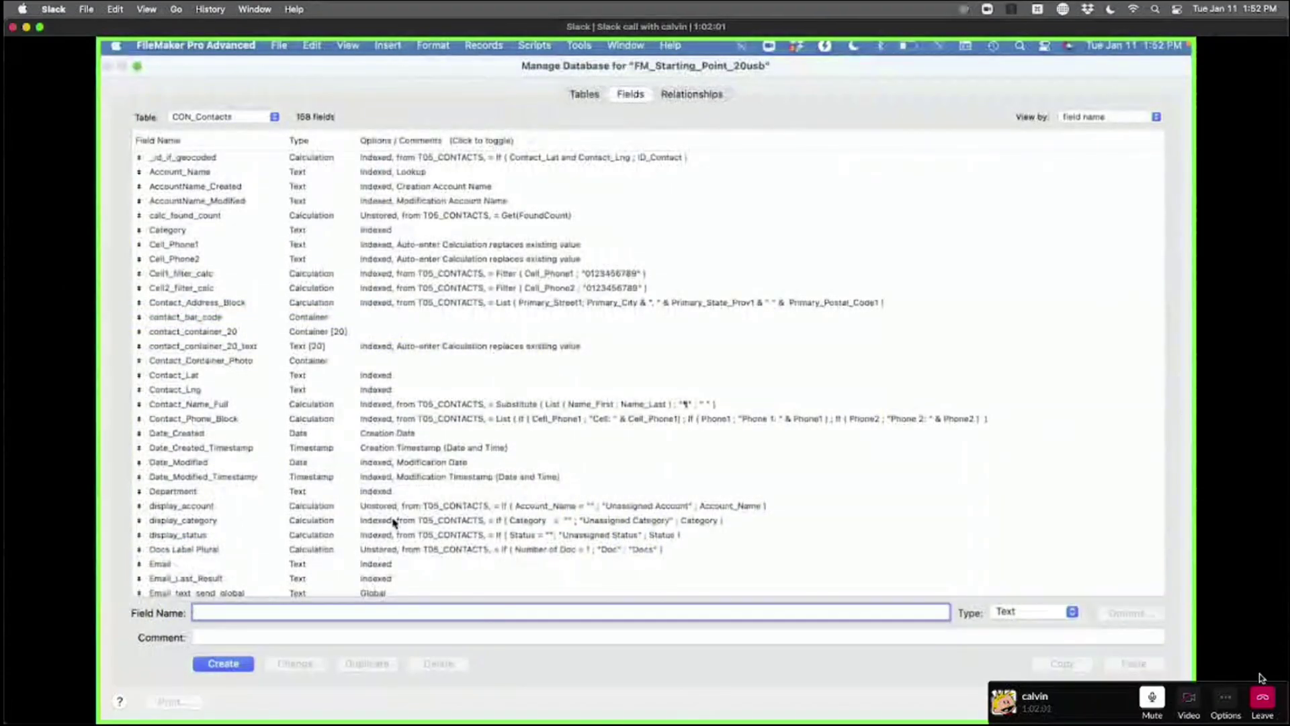
{"action": "type", "text": "Contact_"}
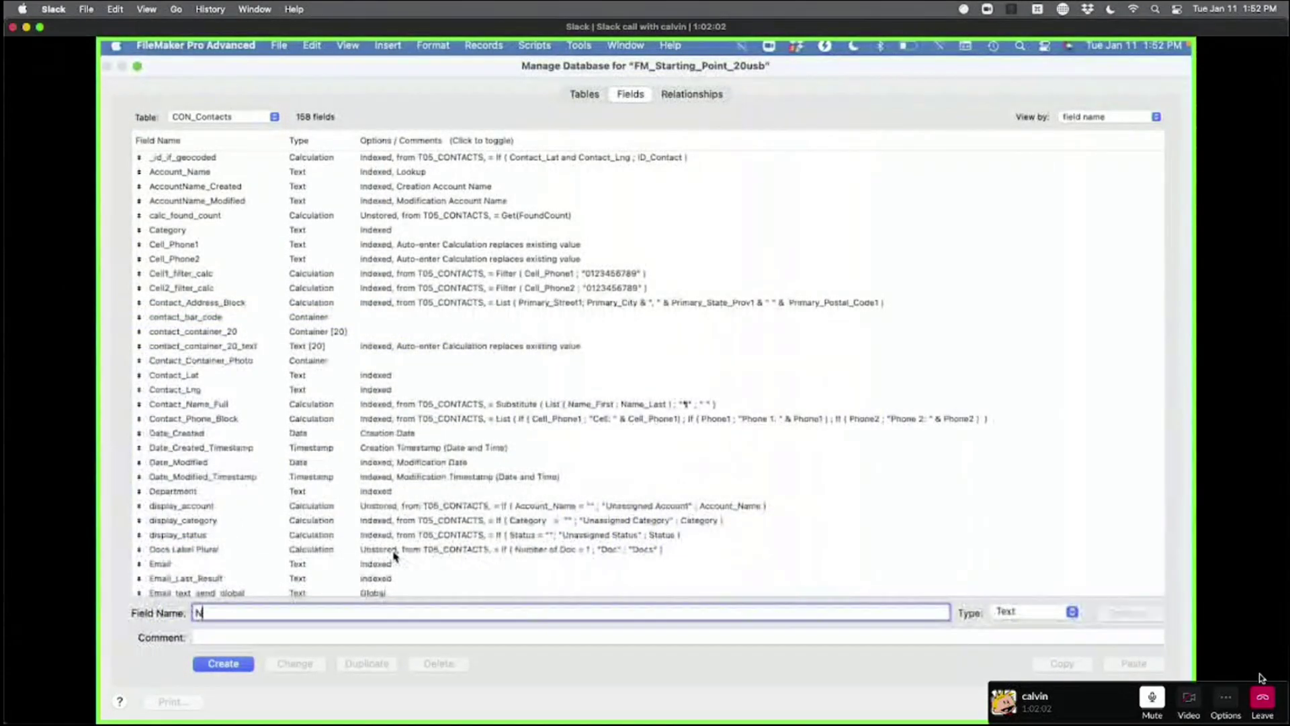
{"action": "type", "text": "Name"}
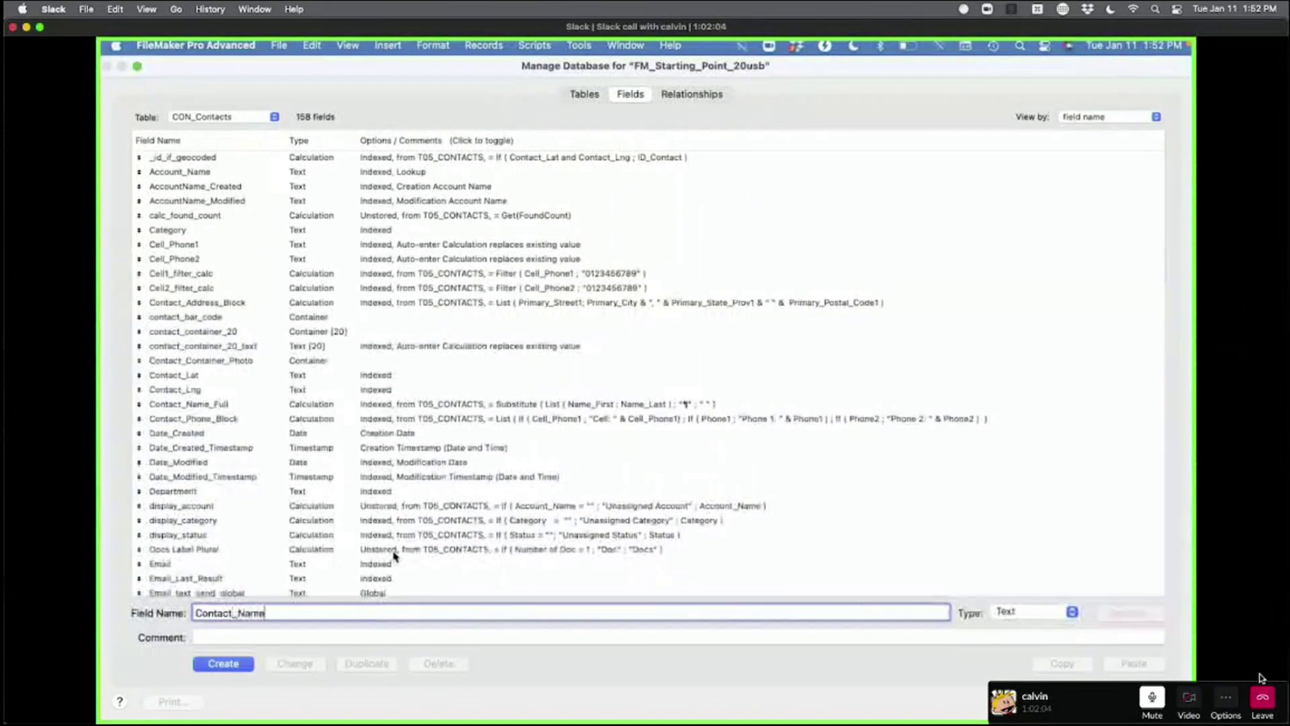
{"action": "type", "text": "_Search"}
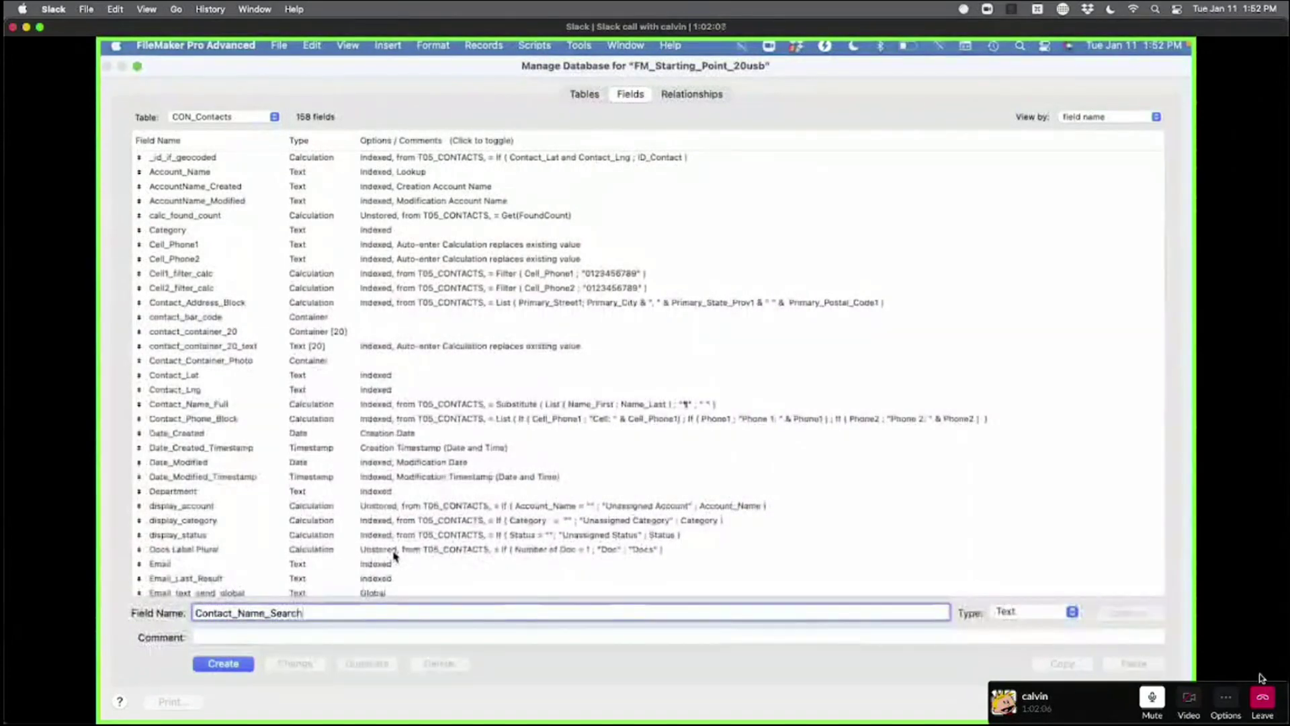
{"action": "key", "text": "Return"}
{"action": "double_click", "coordinate": [347, 419]}
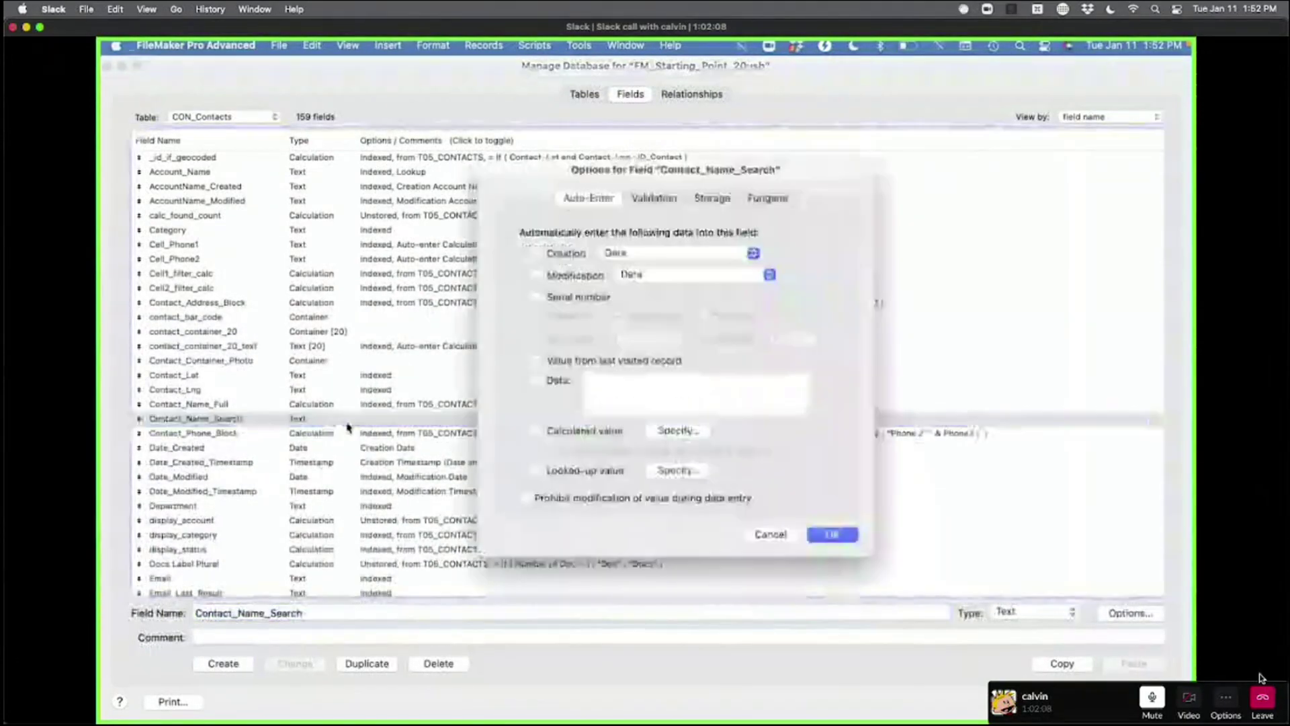
{"action": "left_click", "coordinate": [677, 430]}
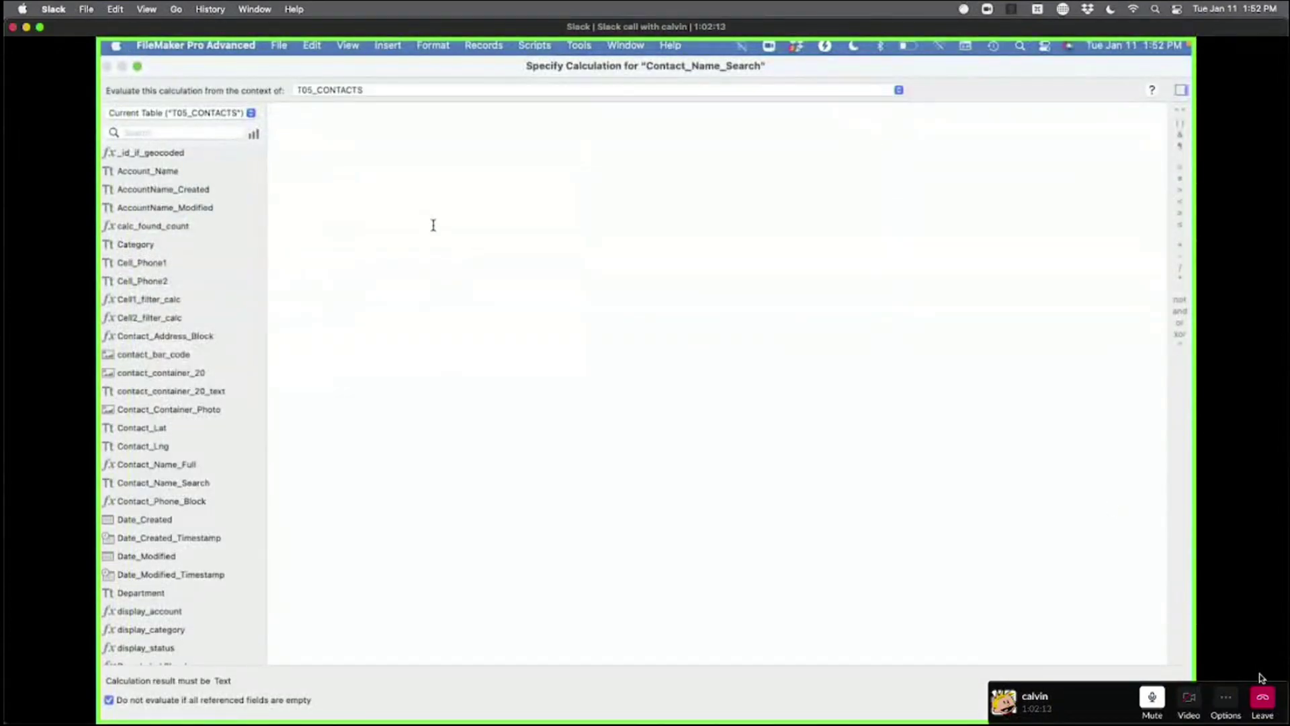
{"action": "key", "text": "Escape"}
{"action": "left_click", "coordinate": [772, 535]}
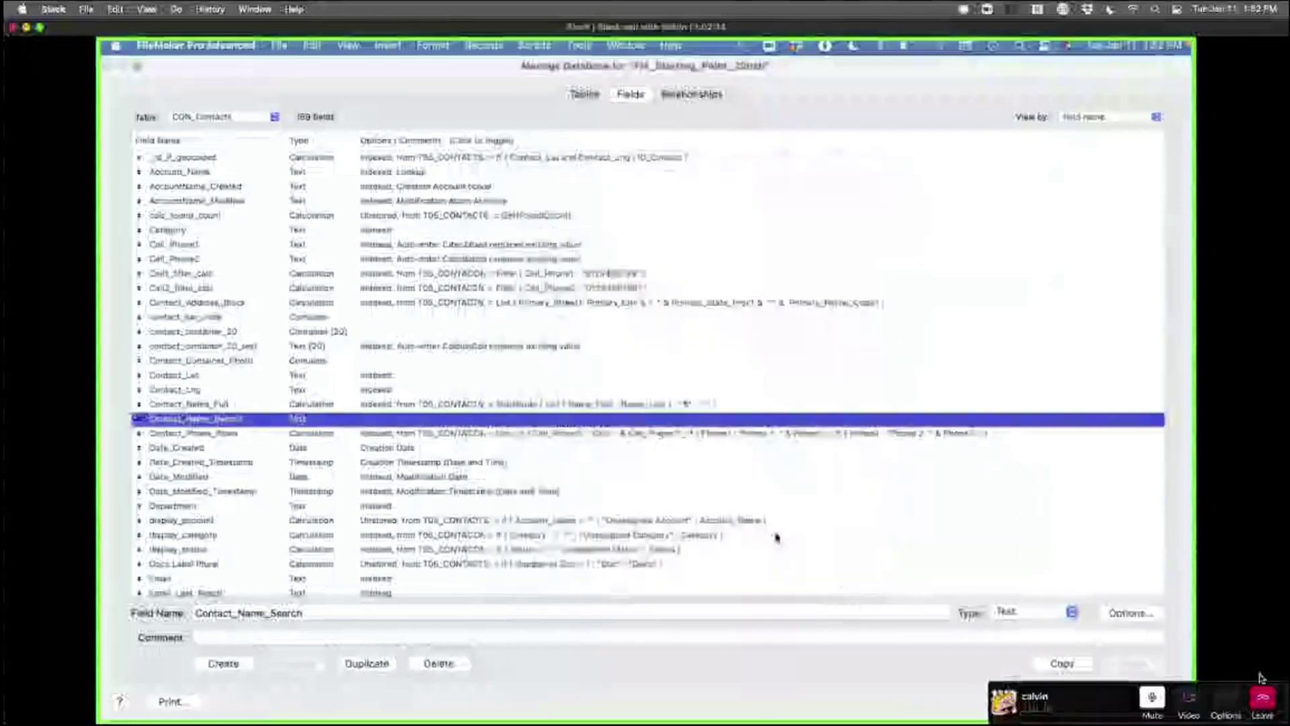
- Change the Contact_Name_Search field to the Calculation type and start its formula with the List function
{"action": "key", "text": "super+l"}
{"action": "key", "text": "Return"}
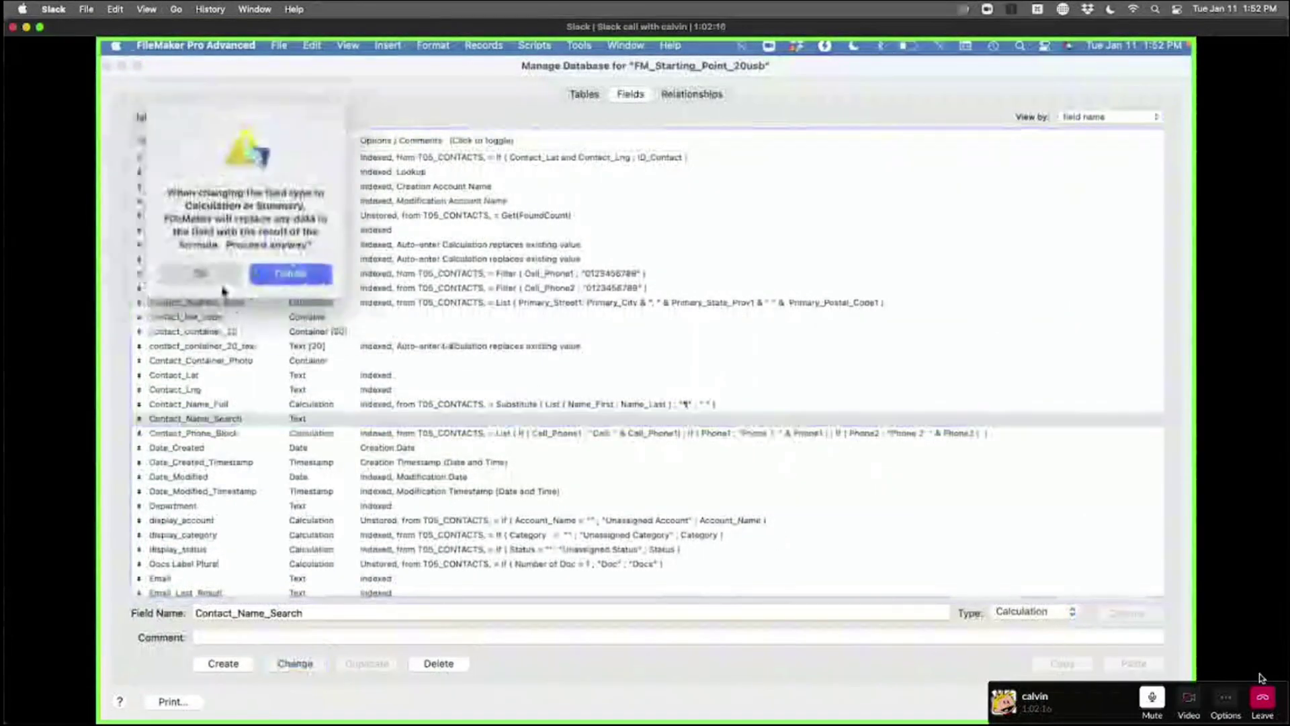
{"action": "key", "text": "Return"}
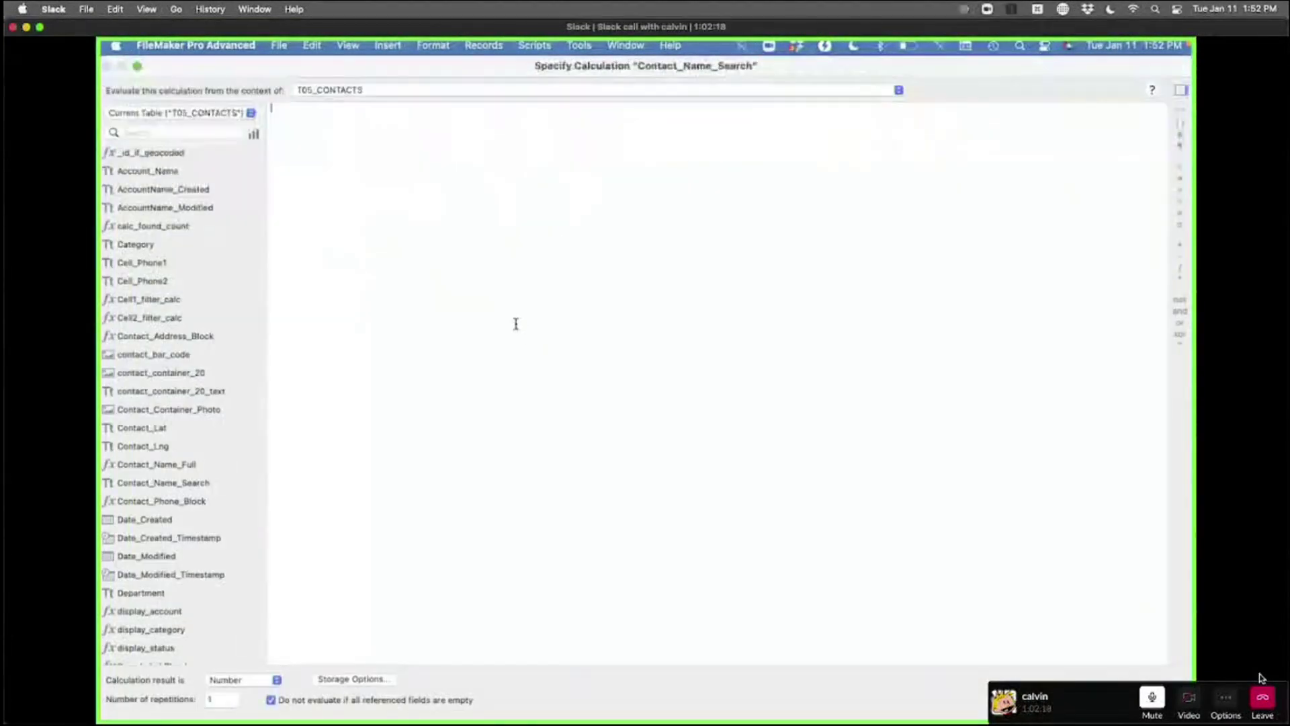
{"action": "type", "text": "List"}
{"action": "key", "text": "Return"}
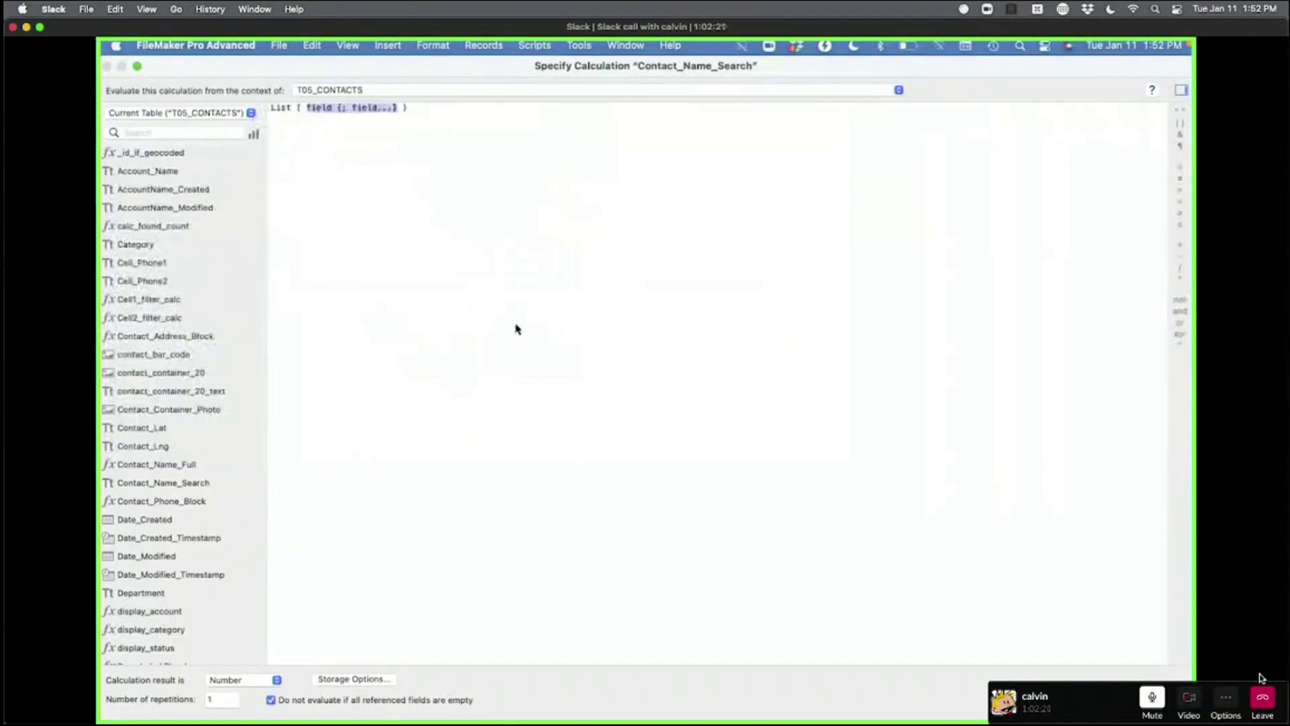
{"action": "type", "text": "name"}
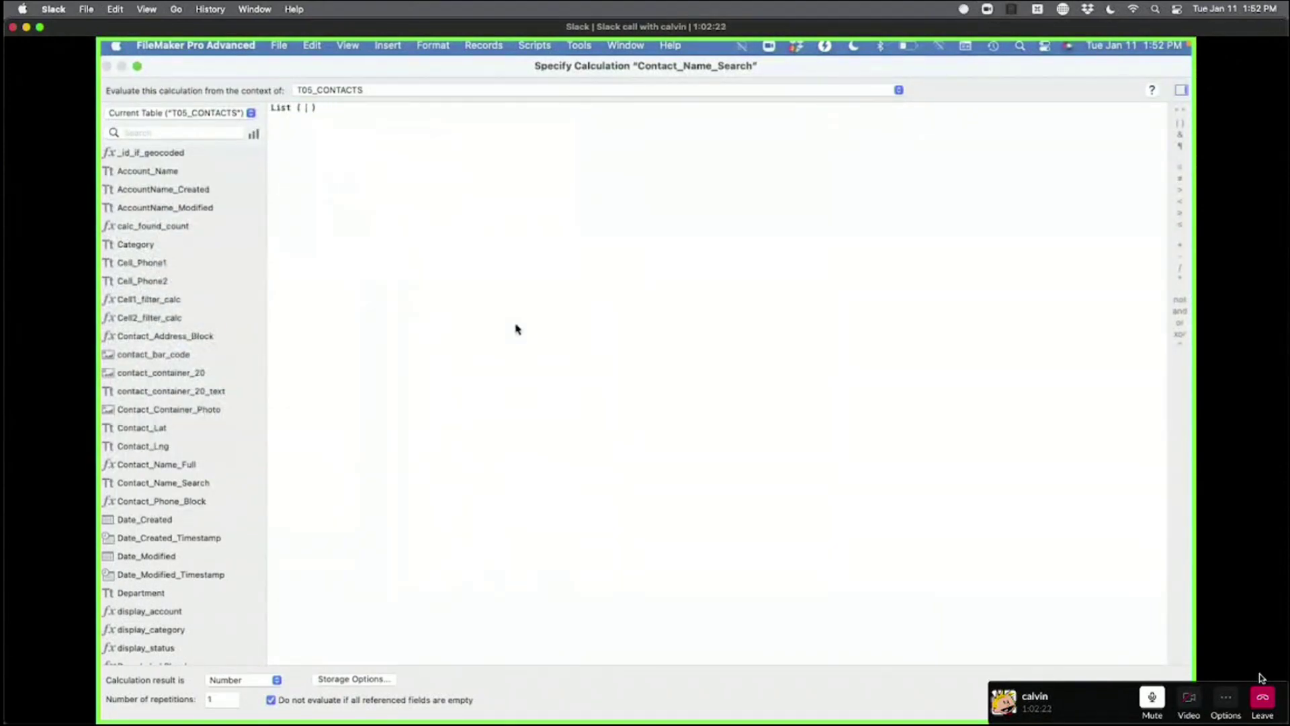
{"action": "type", "text": "contact_nam"}
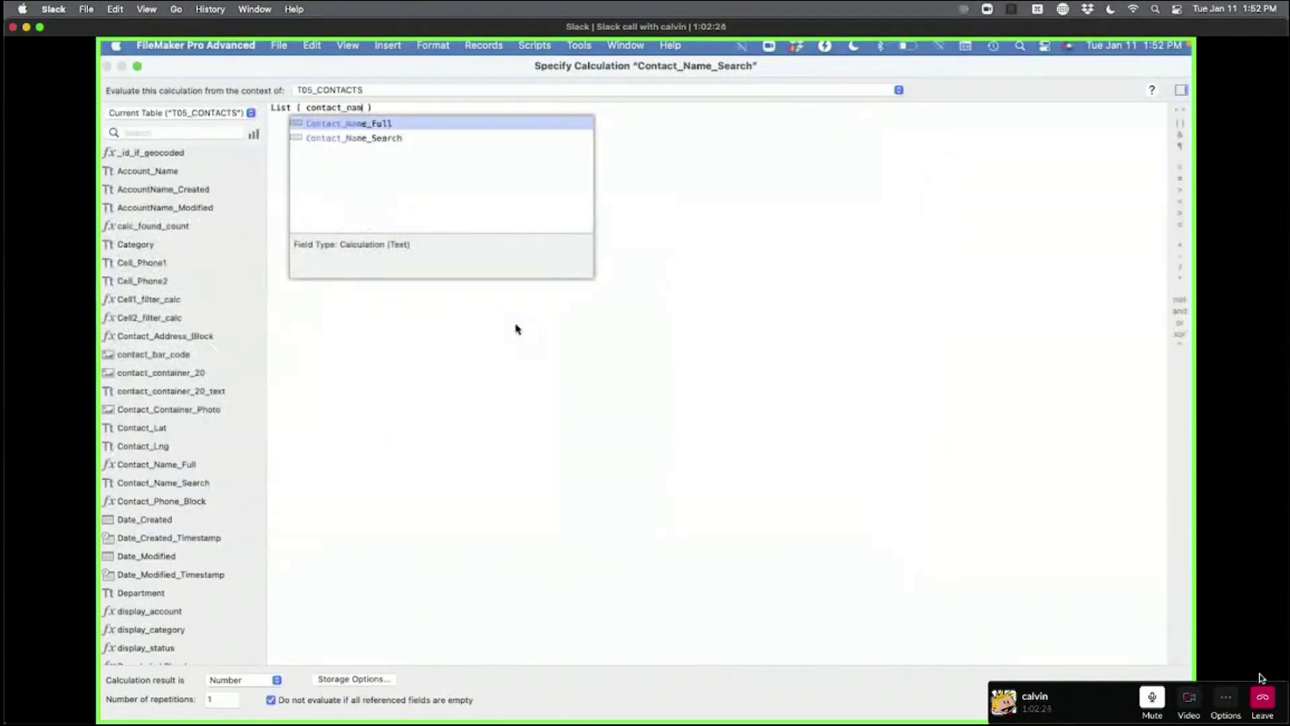
{"action": "key", "text": "BackSpace"}
{"action": "key", "text": "BackSpace"}
{"action": "key", "text": "BackSpace"}
{"action": "key", "text": "BackSpace"}
{"action": "key", "text": "BackSpace"}
{"action": "key", "text": "BackSpace"}
{"action": "key", "text": "BackSpace"}
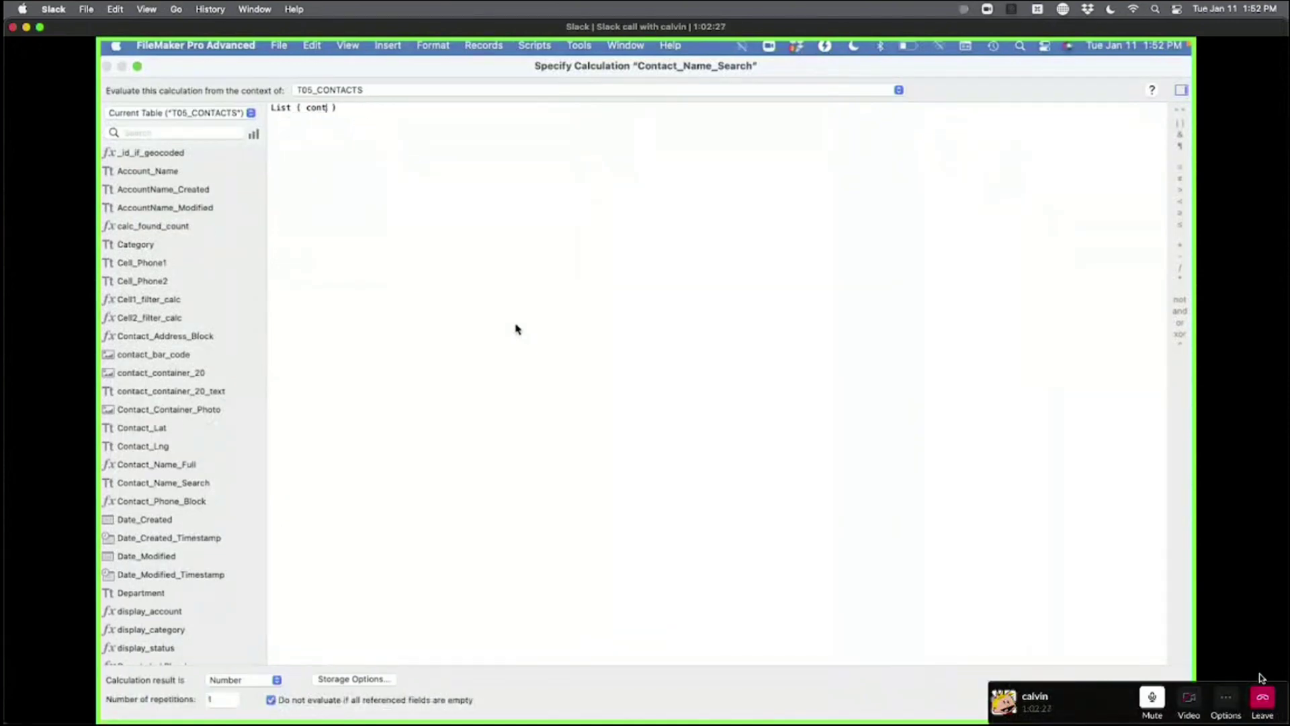
{"action": "key", "text": "BackSpace"}
- Insert the Name_Full and Name_Last fields as the List function's arguments, separated by a semicolon
{"action": "left_click", "coordinate": [181, 132]}
{"action": "type", "text": "name_f"}
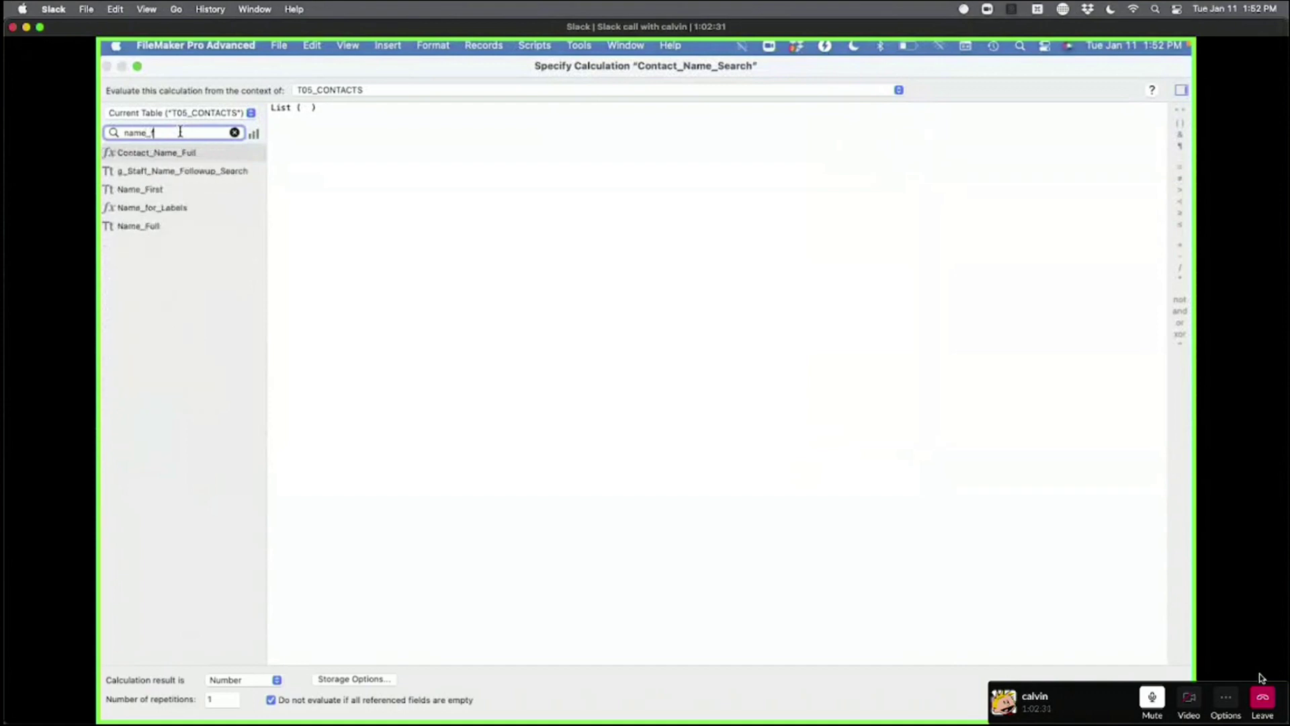
{"action": "double_click", "coordinate": [166, 227]}
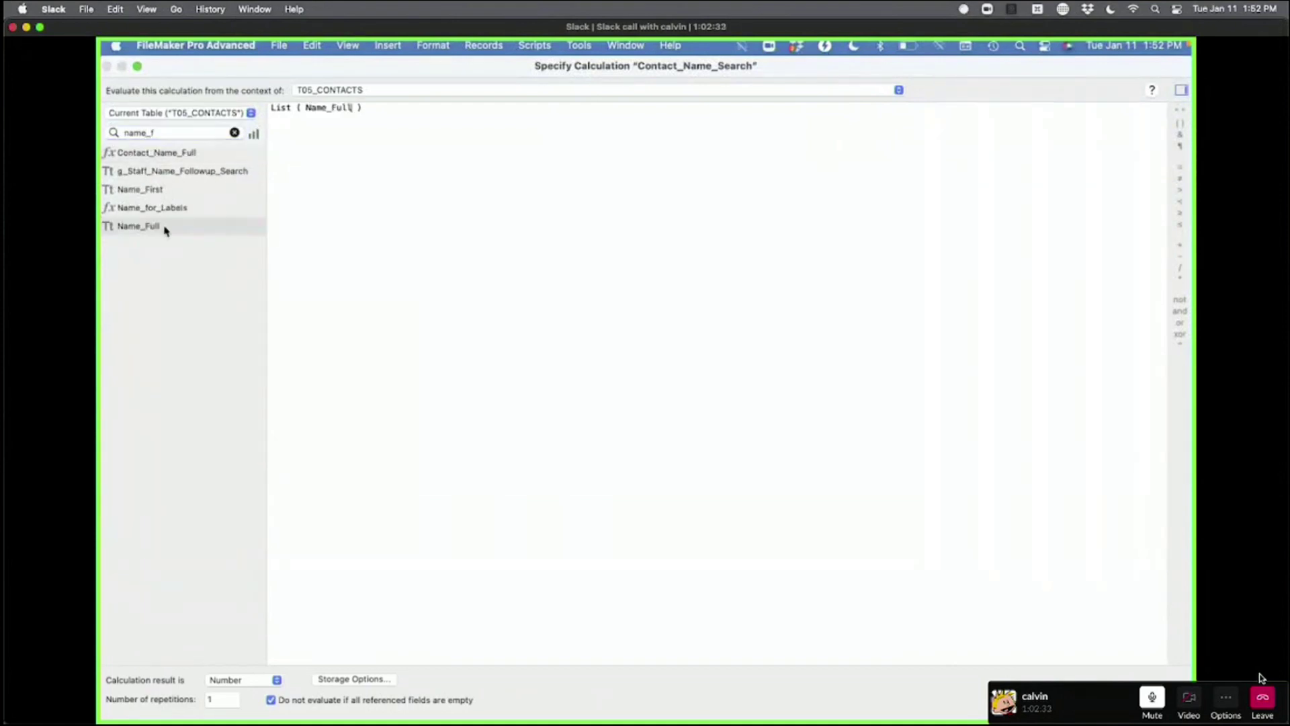
{"action": "left_click", "coordinate": [168, 131]}
{"action": "type", "text": "name_"}
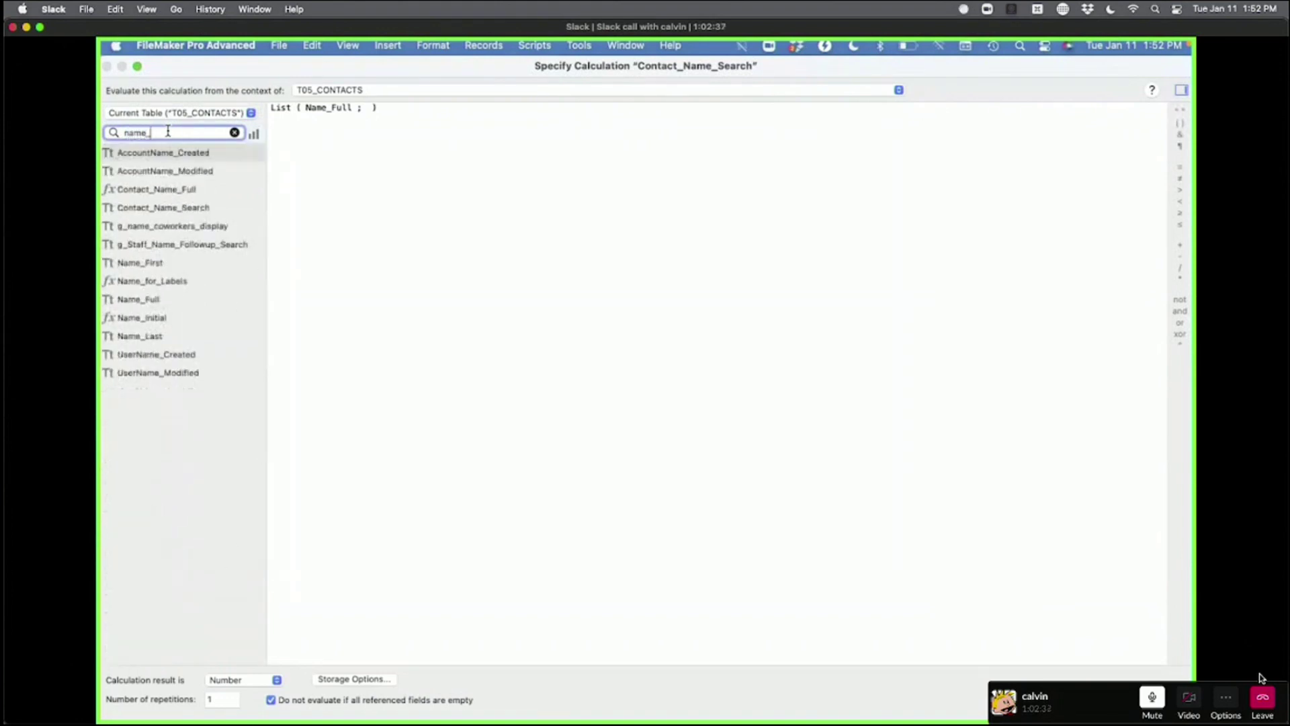
{"action": "type", "text": "l"}
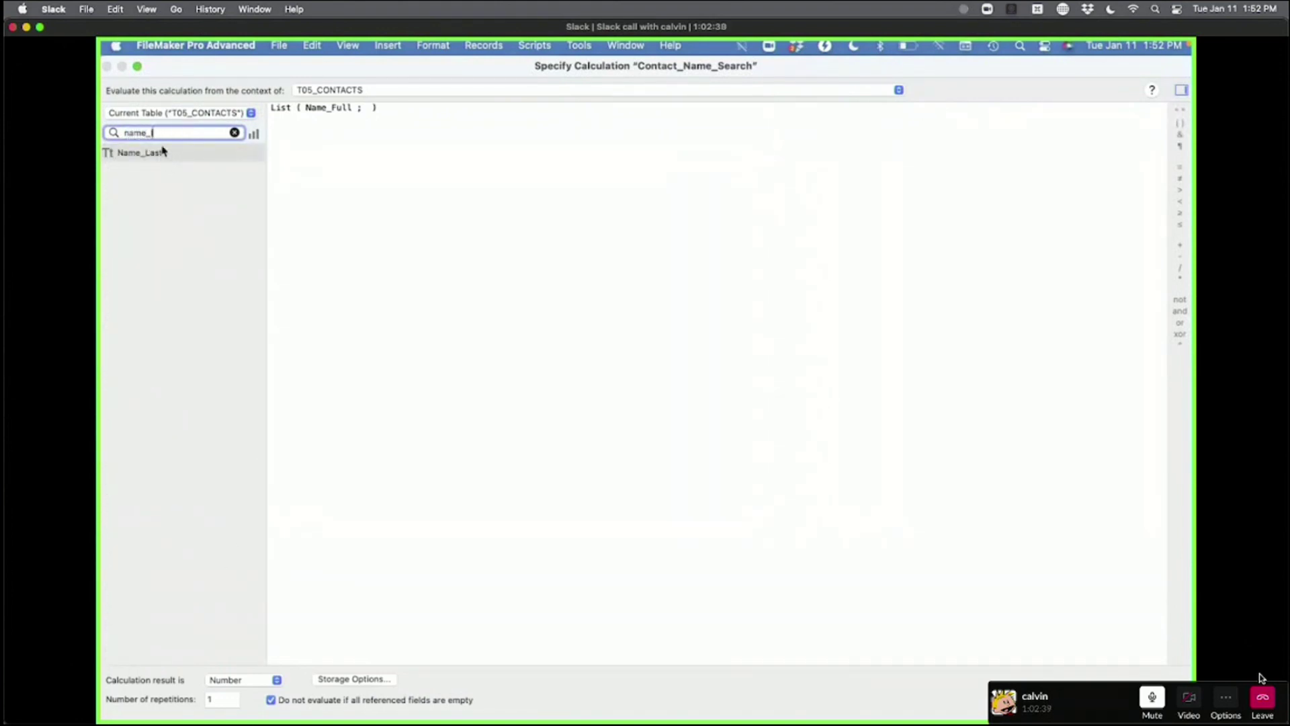
{"action": "left_click", "coordinate": [162, 152]}
{"action": "double_click", "coordinate": [162, 152]}
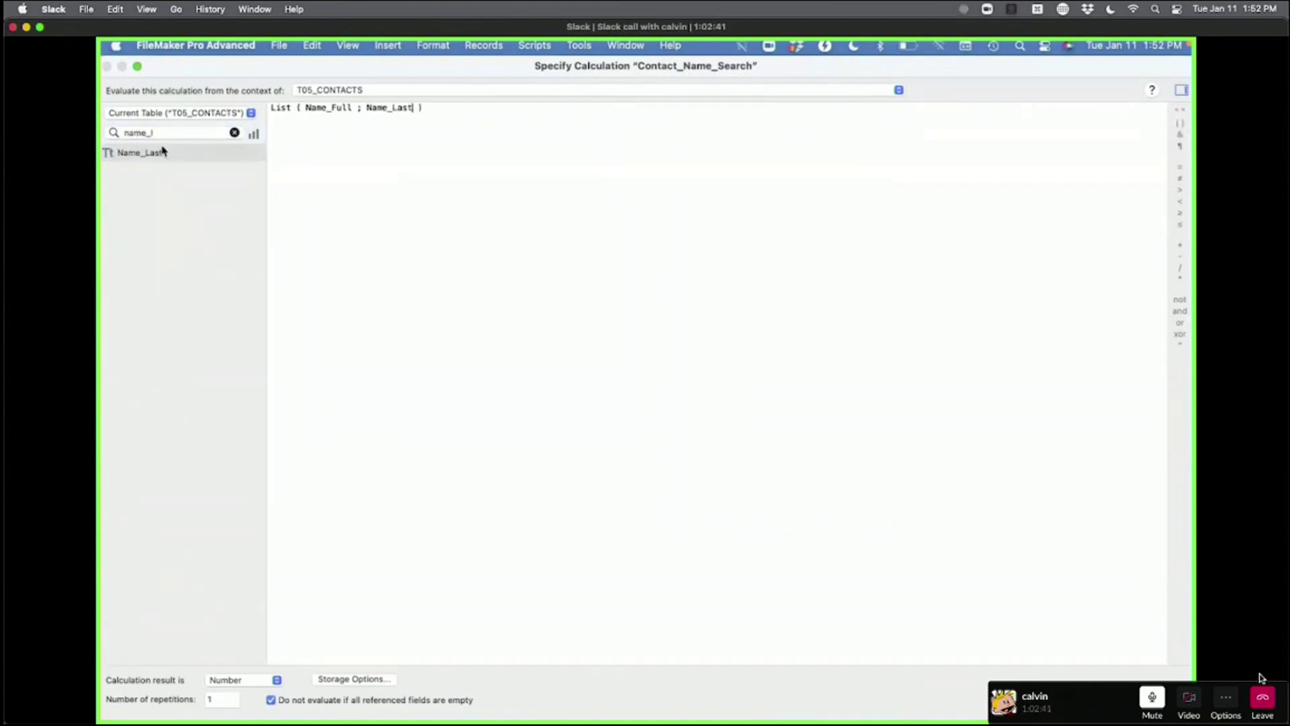
- Extend the second List argument with & ", " & Name_First after Name_Last
{"action": "type", "text": "& \","}
{"action": "left_click", "coordinate": [202, 132]}
{"action": "key", "text": "BackSpace"}
{"action": "type", "text": "f"}
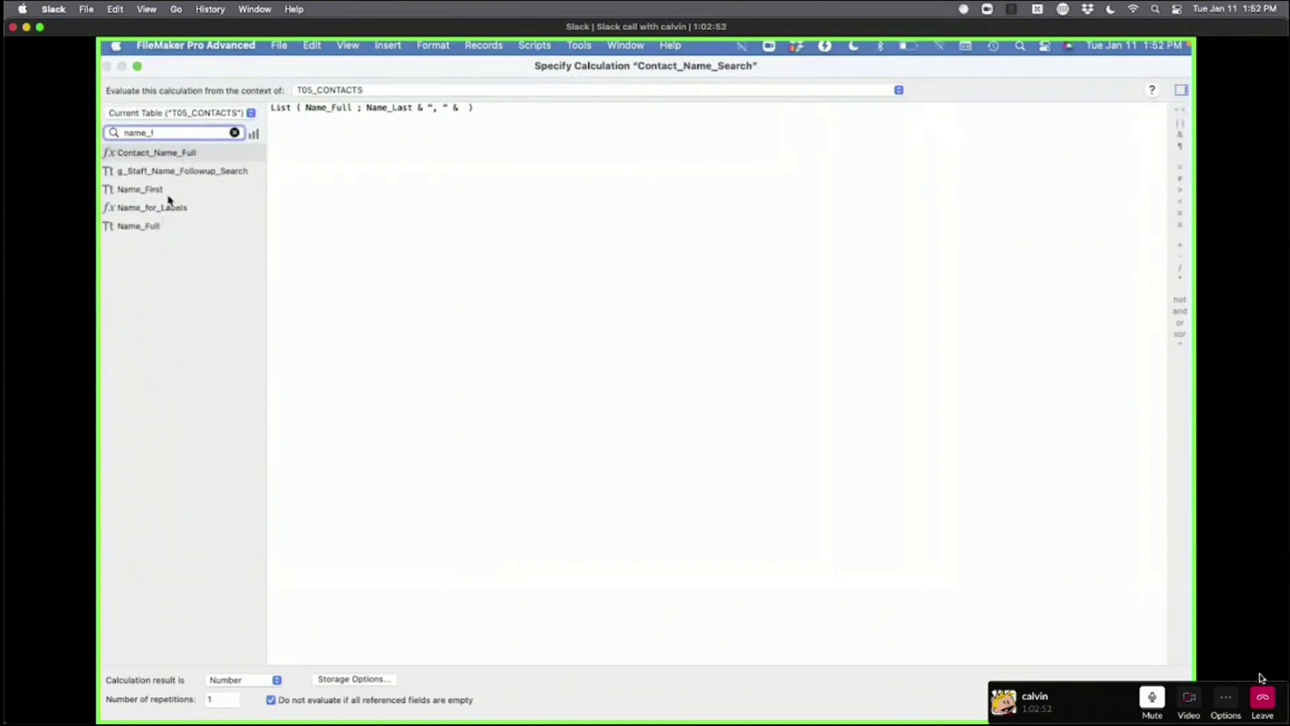
{"action": "double_click", "coordinate": [169, 194]}
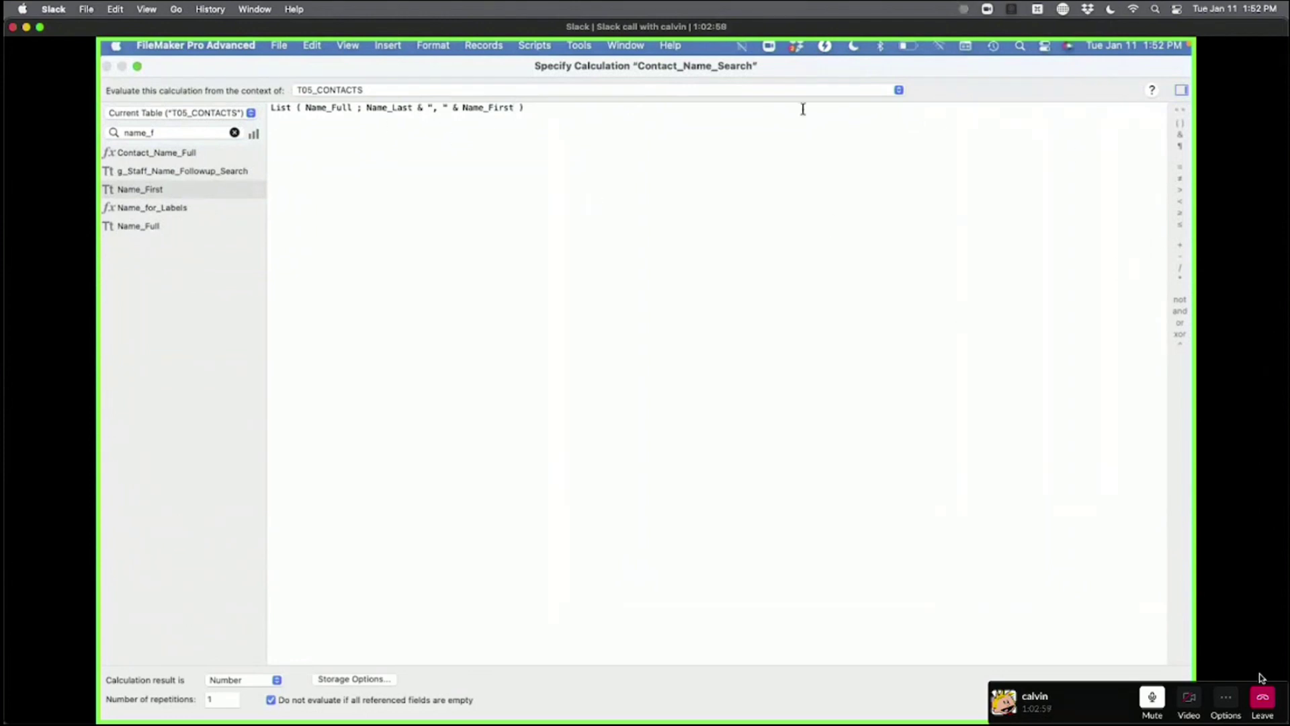
- Set the calculation result of Contact_Name_Search to Text and accept the formula
{"action": "left_click", "coordinate": [271, 682]}
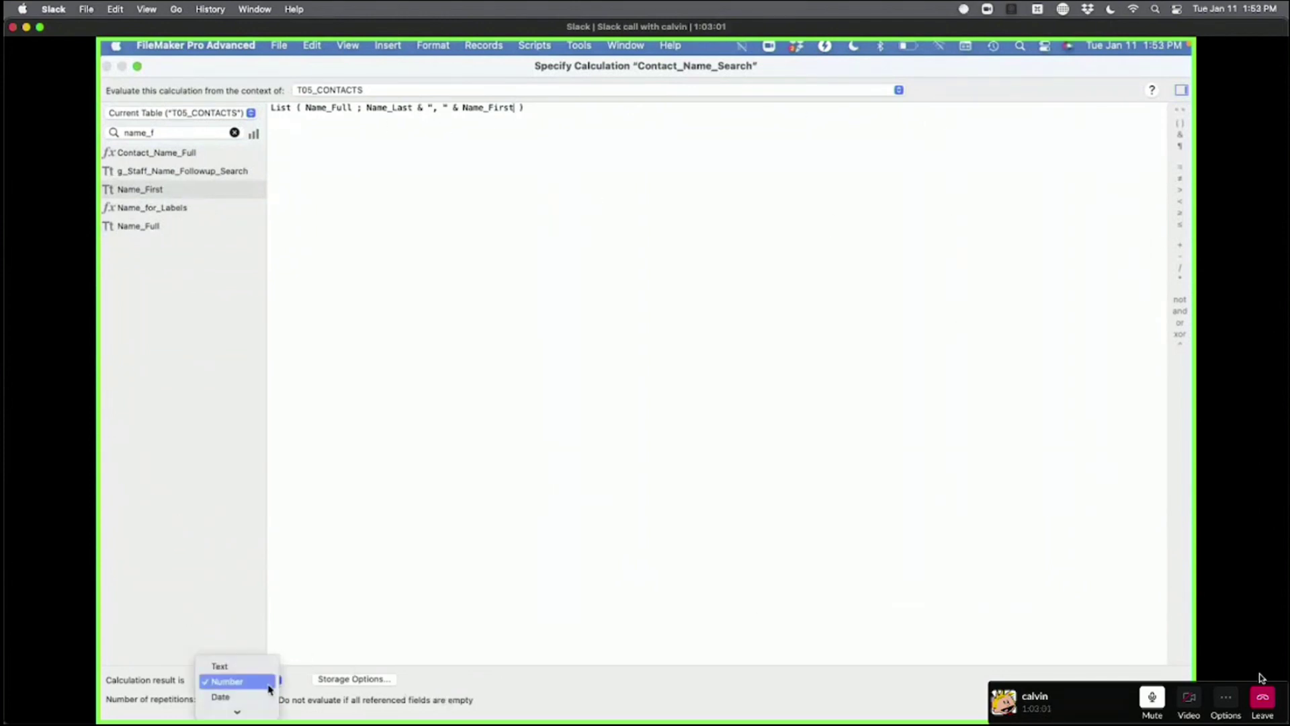
{"action": "left_click", "coordinate": [270, 665]}
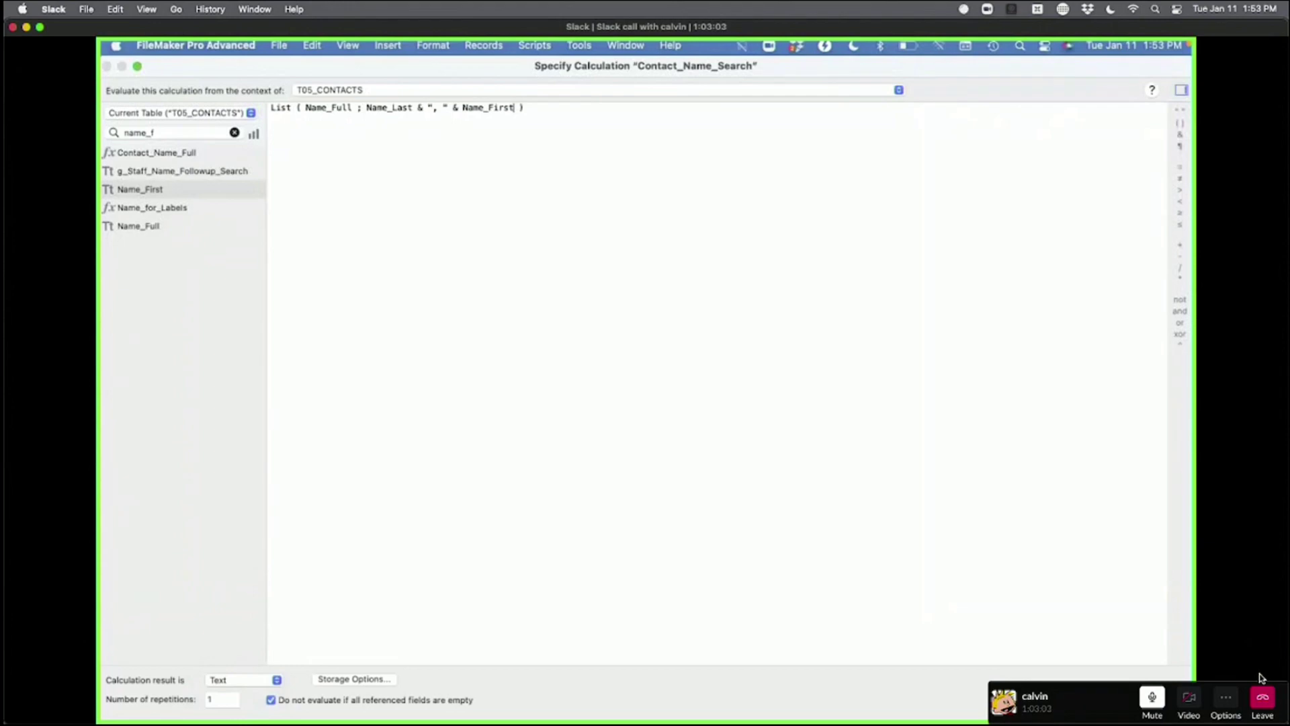
{"action": "key", "text": "KP_Enter"}
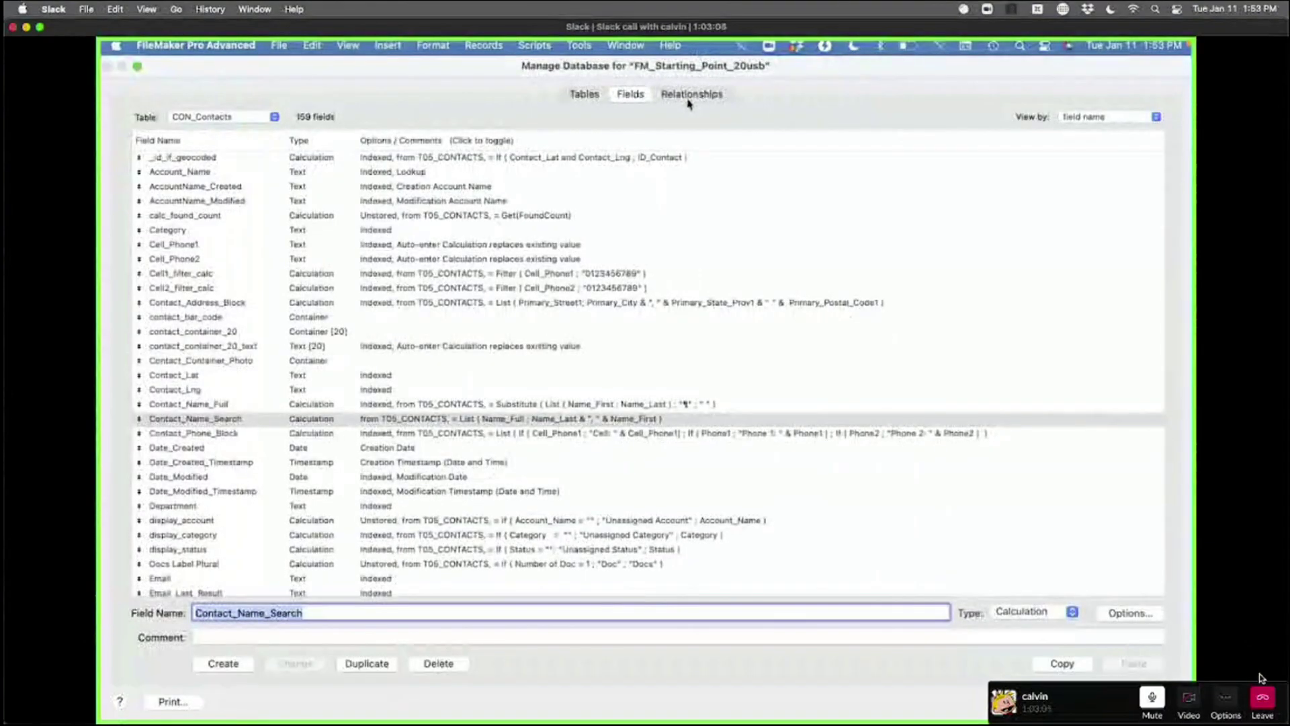
- Check the match fields of the relationship between T08_ESTIMATES and T08CONa_estimates_CONTACT||, then return to the CON_Contacts field list
{"action": "left_click", "coordinate": [687, 100]}
{"action": "scroll", "coordinate": [453, 409], "scroll_direction": "down", "scroll_amount": 3}
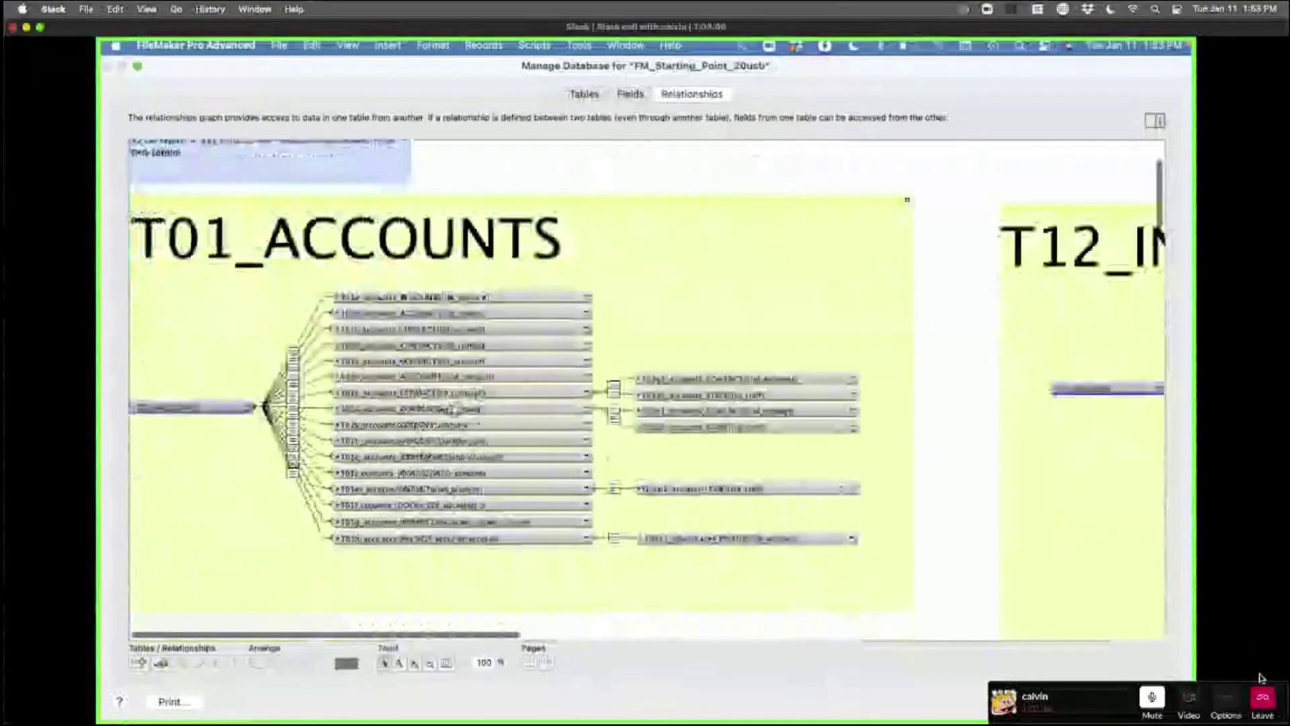
{"action": "scroll", "coordinate": [497, 389], "scroll_direction": "down", "scroll_amount": 15}
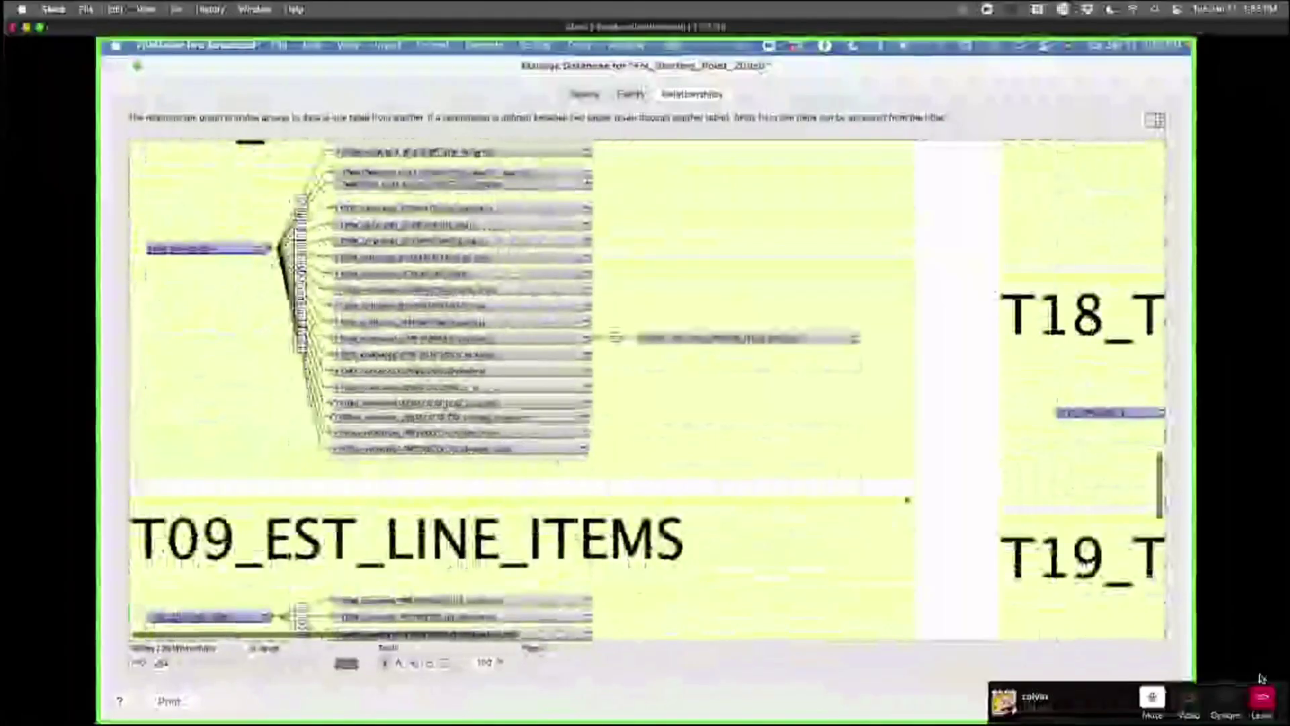
{"action": "double_click", "coordinate": [319, 191]}
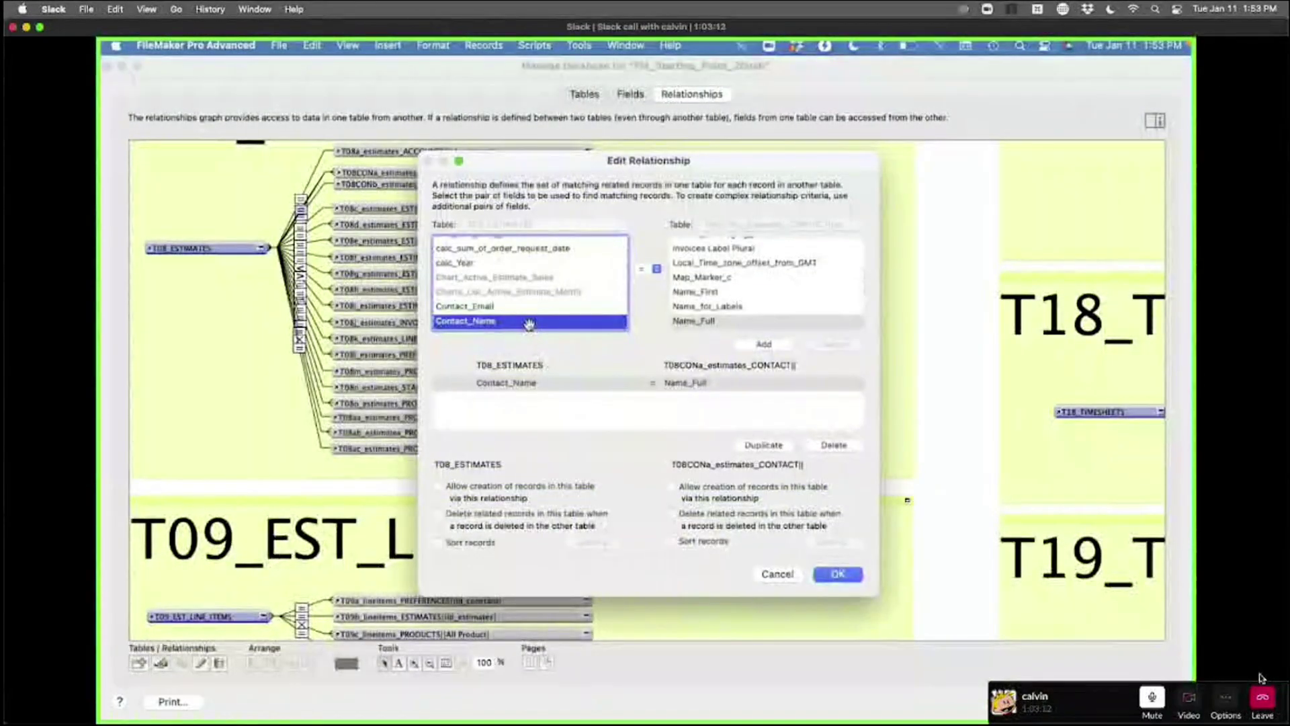
{"action": "left_click", "coordinate": [750, 322]}
{"action": "scroll", "coordinate": [751, 326], "scroll_direction": "down", "scroll_amount": 3}
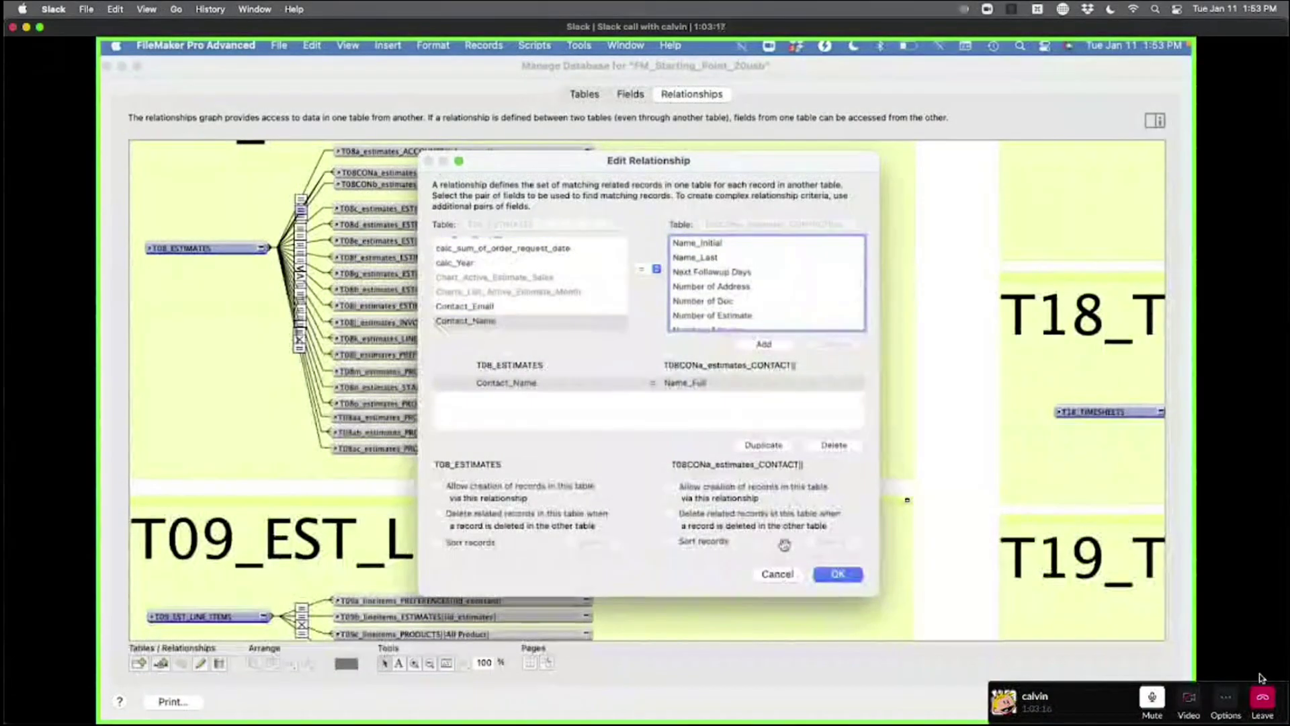
{"action": "left_click", "coordinate": [783, 573]}
{"action": "left_click", "coordinate": [629, 94]}
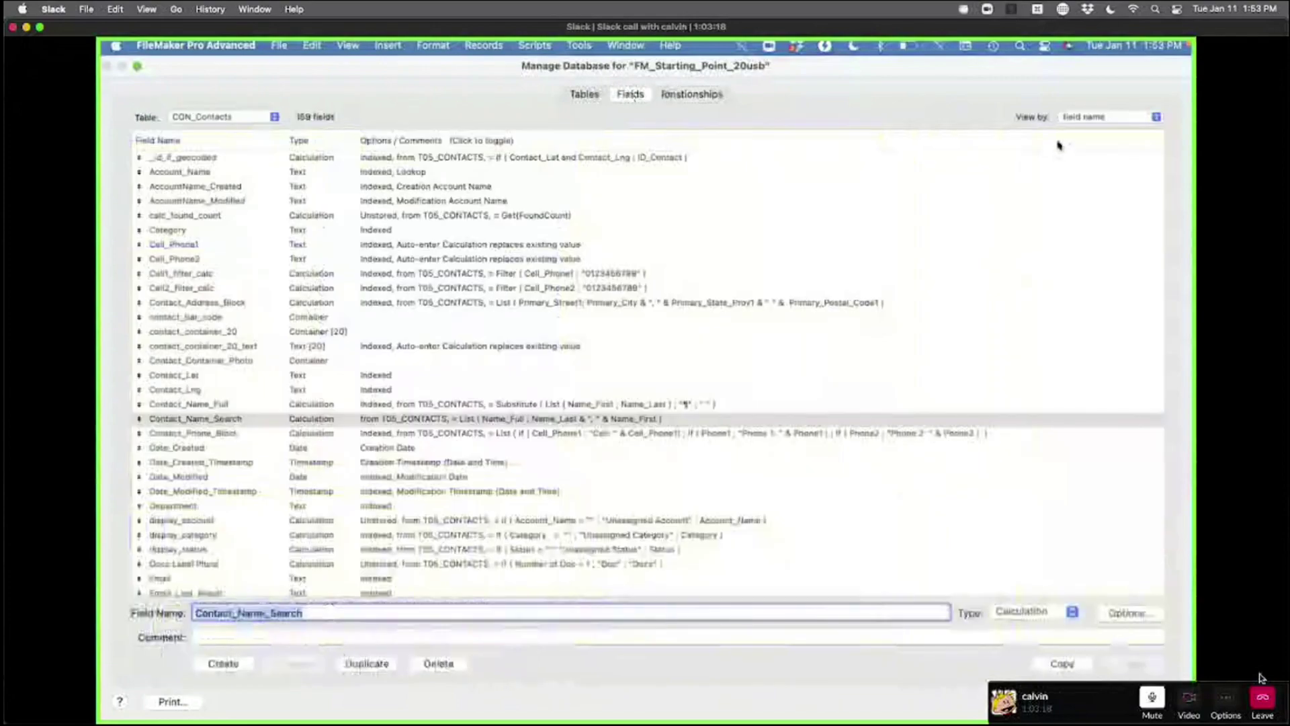
- Change the contact-side match field of the T08_ESTIMATES to T08CONa_estimates_CONTACT|| relationship to Contact_Name_Search, keeping Contact_Name on the estimates side
{"action": "left_click", "coordinate": [1087, 118]}
{"action": "left_click", "coordinate": [1092, 103]}
{"action": "left_click", "coordinate": [692, 94]}
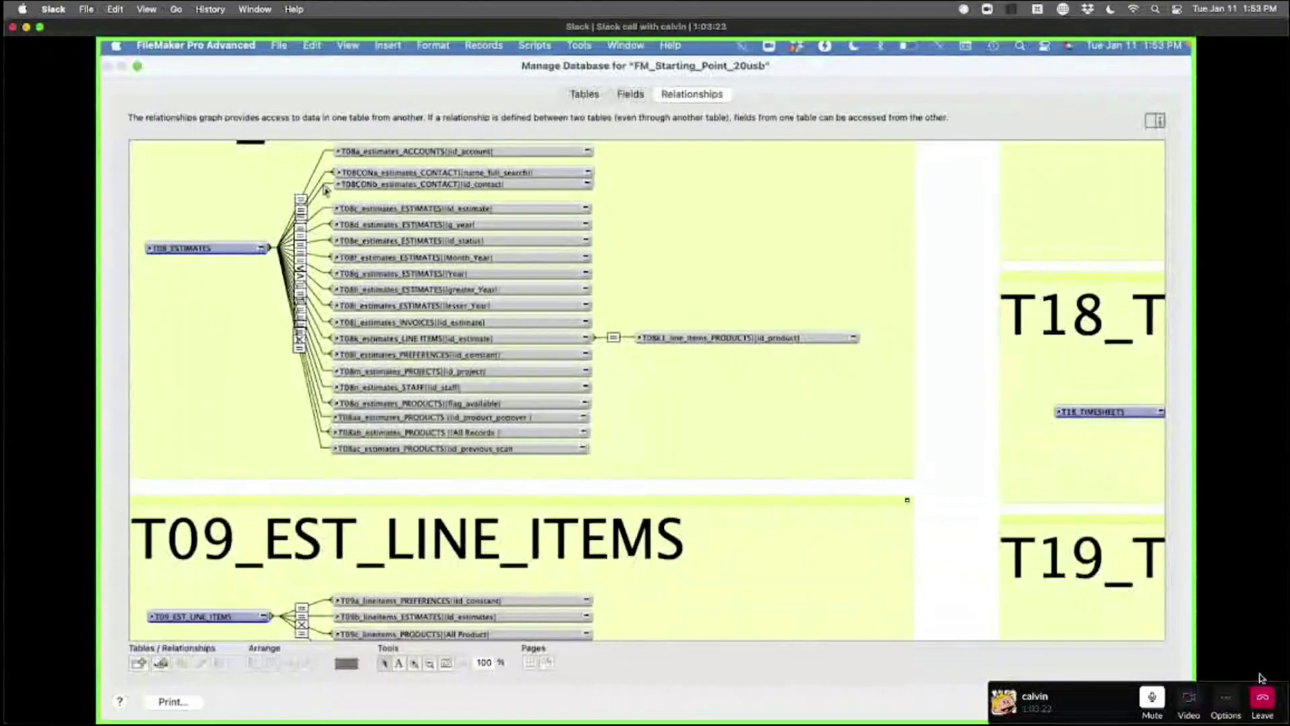
{"action": "double_click", "coordinate": [321, 182]}
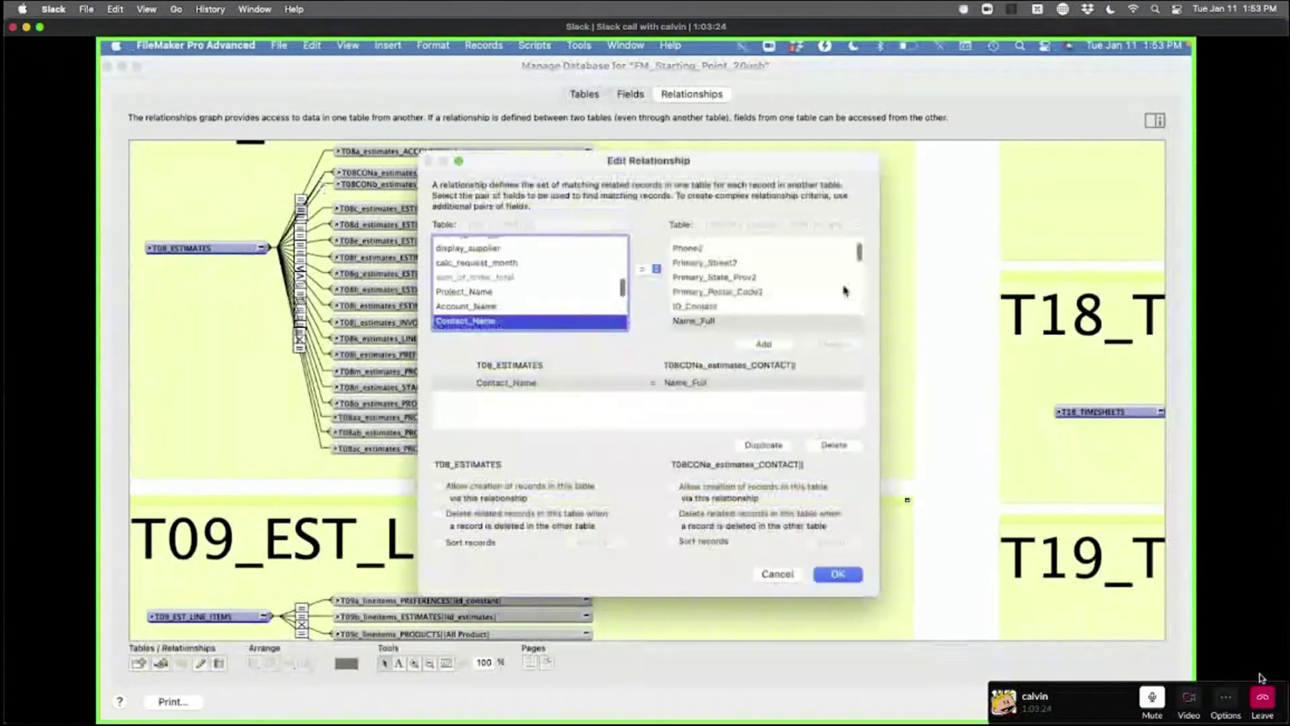
{"action": "left_click_drag", "start_coordinate": [860, 254], "coordinate": [860, 316]}
{"action": "left_click", "coordinate": [722, 322]}
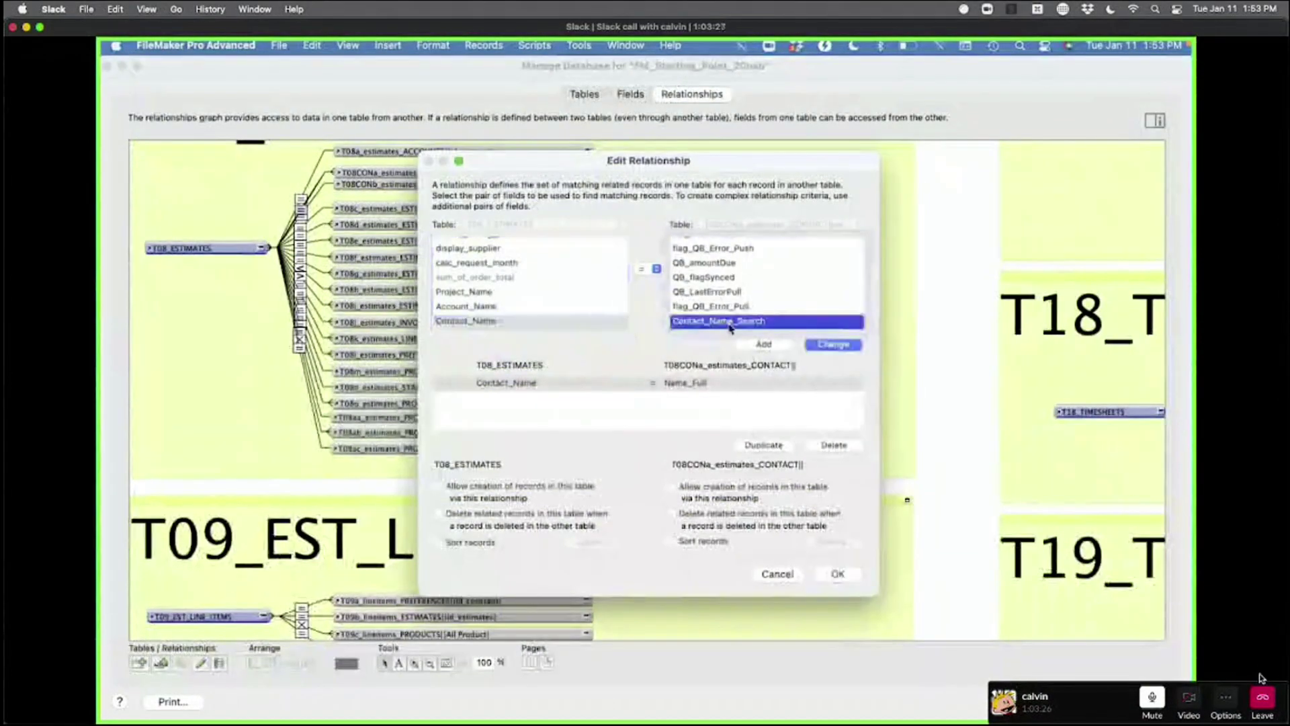
{"action": "left_click", "coordinate": [832, 344]}
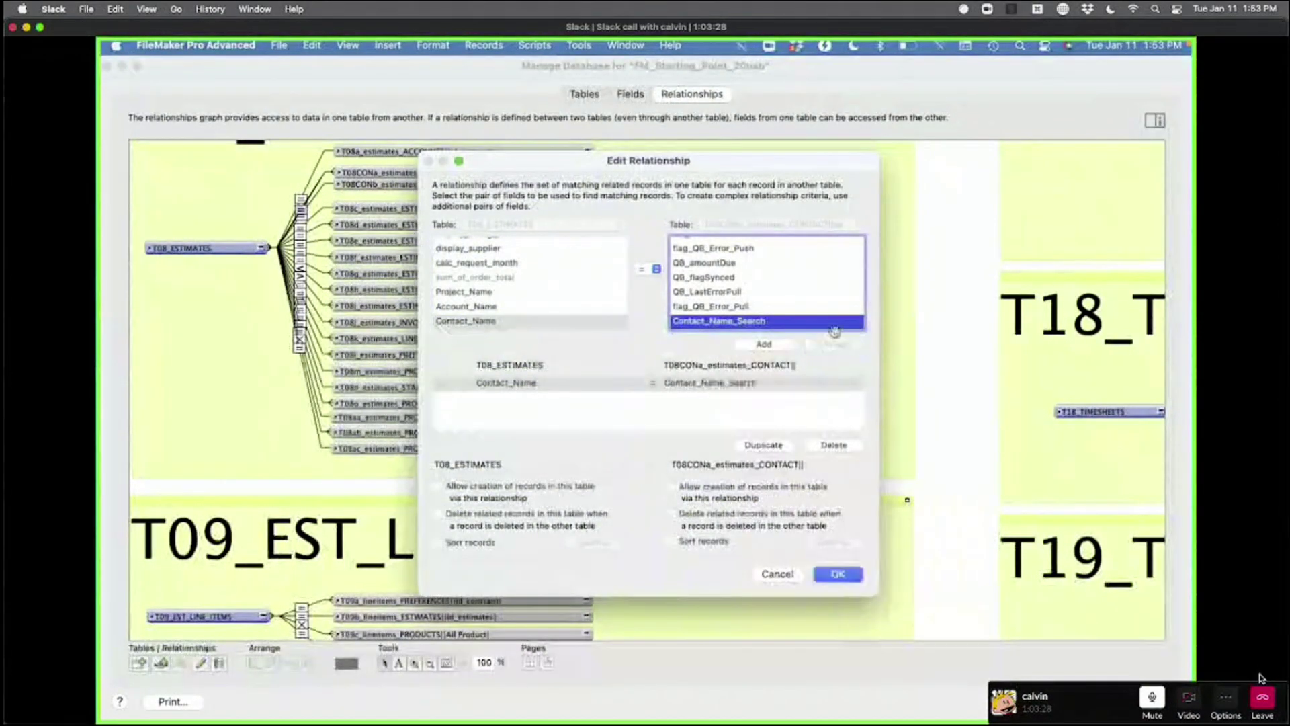
{"action": "left_click", "coordinate": [838, 573]}
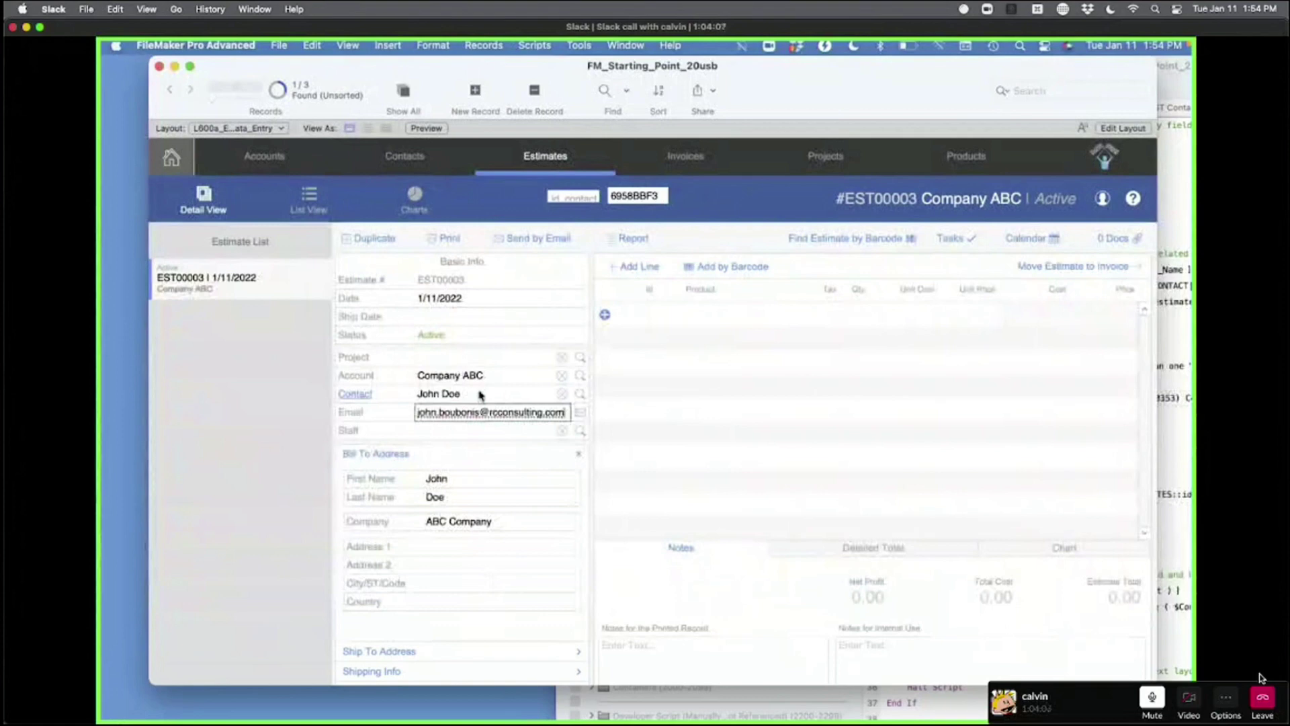
- Commit the estimate record and open the CON_Contact_Name_Full_Dynamic value list for editing
{"action": "left_click", "coordinate": [747, 198]}
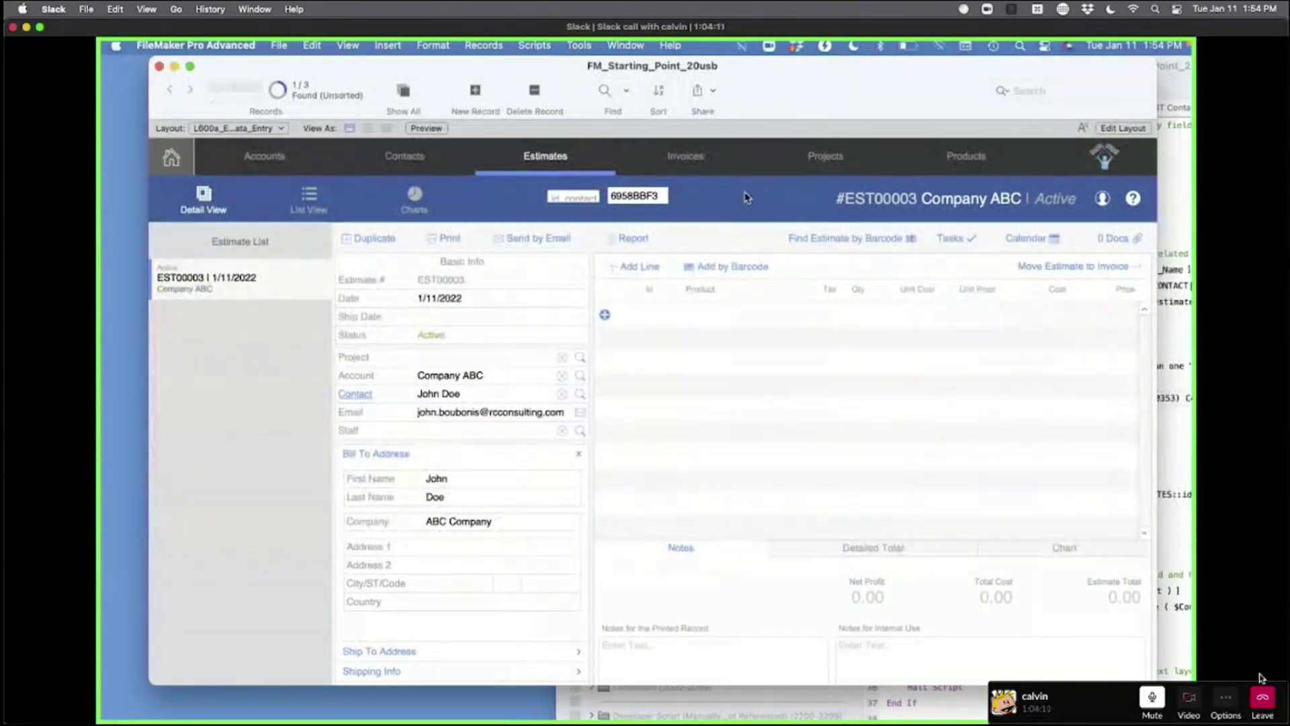
{"action": "left_click", "coordinate": [255, 45]}
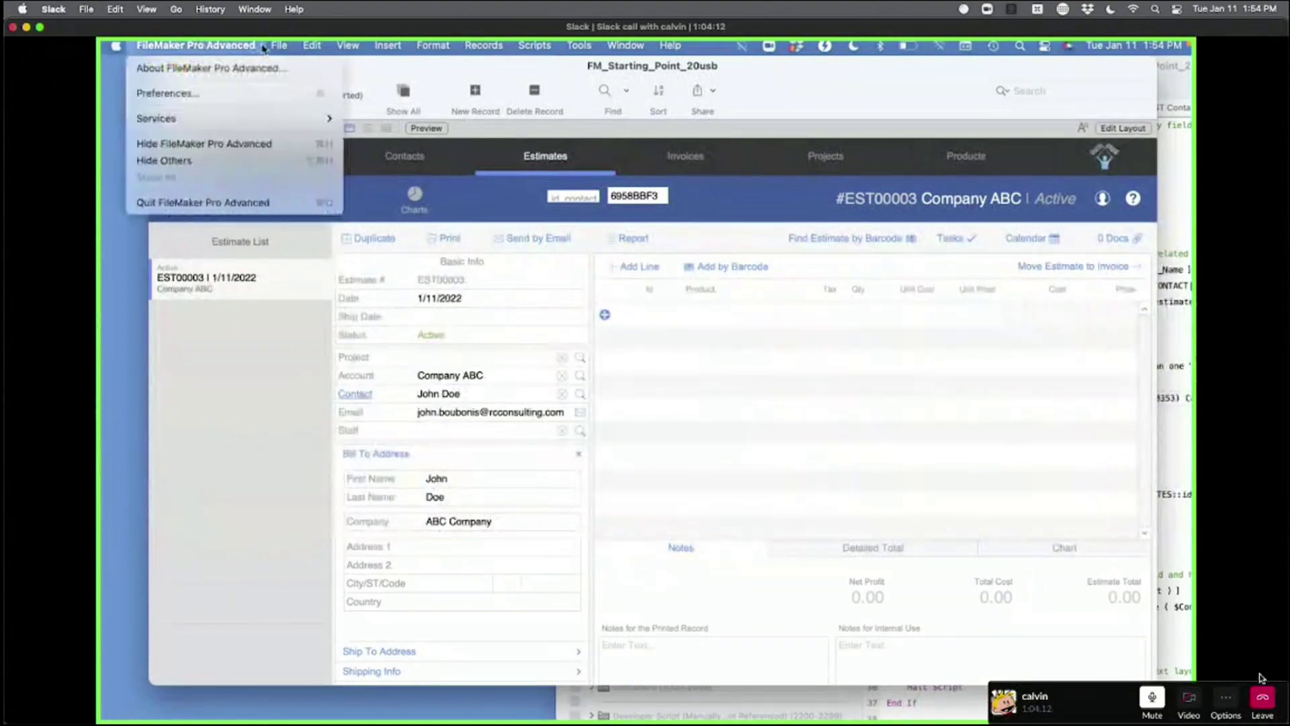
{"action": "mouse_move", "coordinate": [299, 202]}
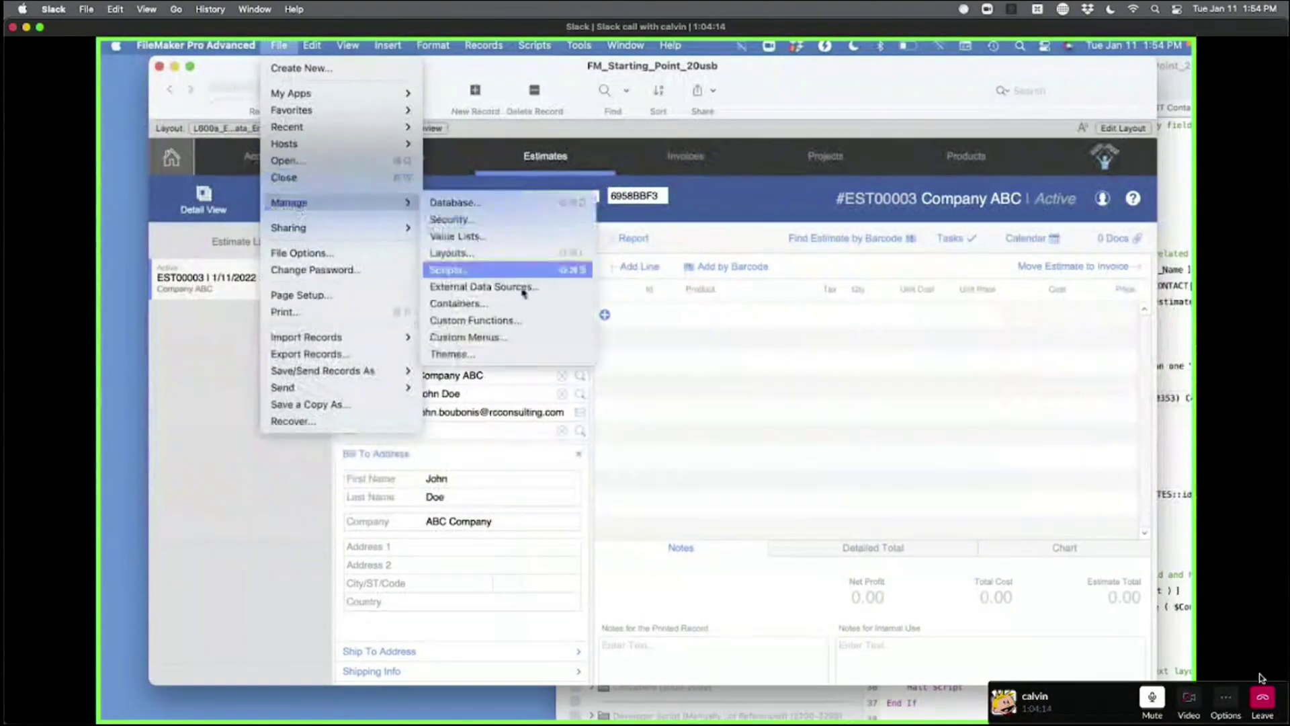
{"action": "left_click", "coordinate": [518, 237]}
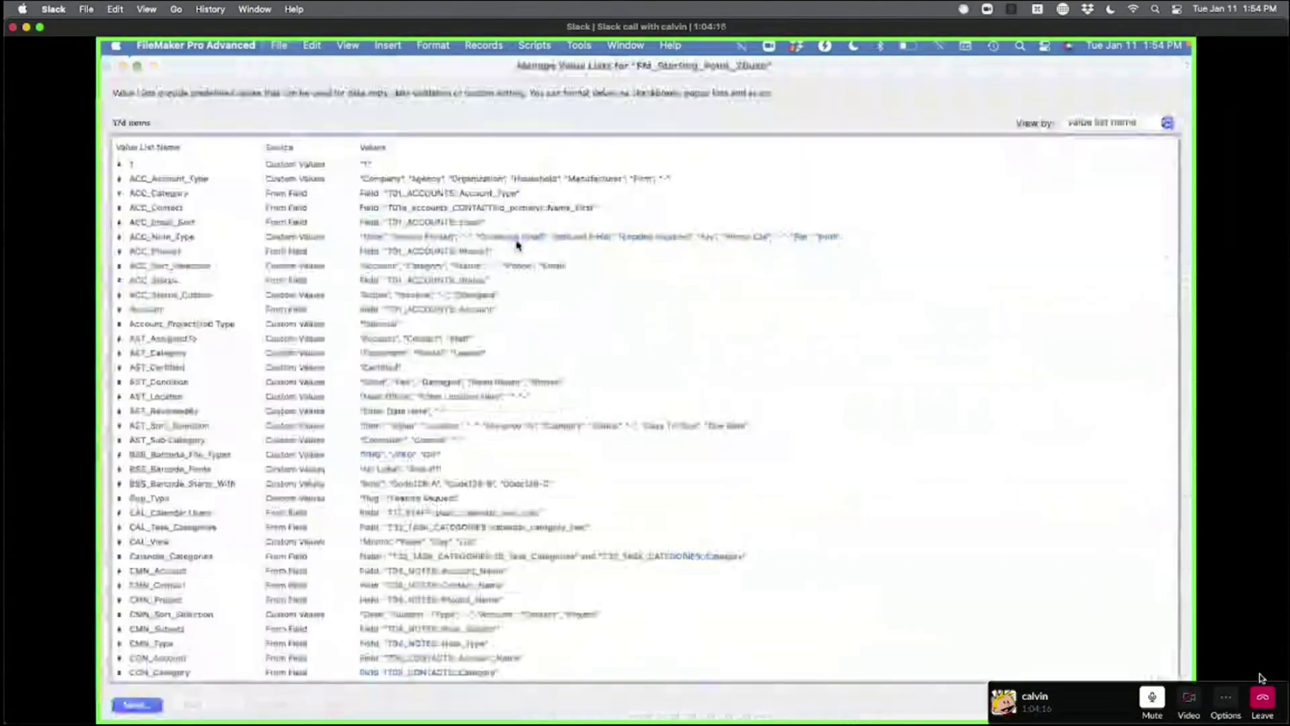
{"action": "left_click", "coordinate": [533, 383]}
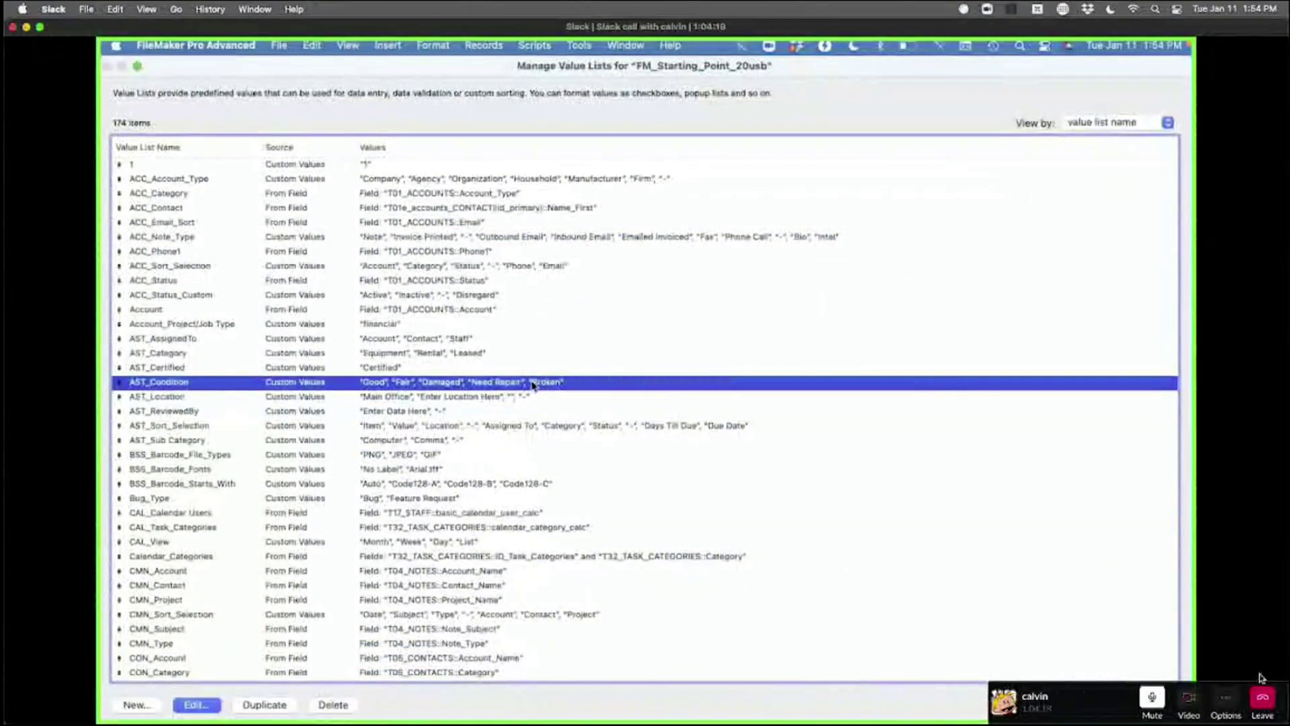
{"action": "key", "text": "Down"}
{"action": "key", "text": "Down"}
{"action": "key", "text": "Down"}
{"action": "key", "text": "Down"}
{"action": "key", "text": "Down"}
{"action": "key", "text": "Down"}
{"action": "key", "text": "Down"}
{"action": "key", "text": "Down"}
{"action": "key", "text": "Down"}
{"action": "key", "text": "Down"}
{"action": "key", "text": "Down"}
{"action": "key", "text": "Down"}
{"action": "key", "text": "Down"}
{"action": "key", "text": "Down"}
{"action": "key", "text": "Down"}
{"action": "key", "text": "Down"}
{"action": "key", "text": "Down"}
{"action": "key", "text": "Down"}
{"action": "key", "text": "Down"}
{"action": "key", "text": "Down"}
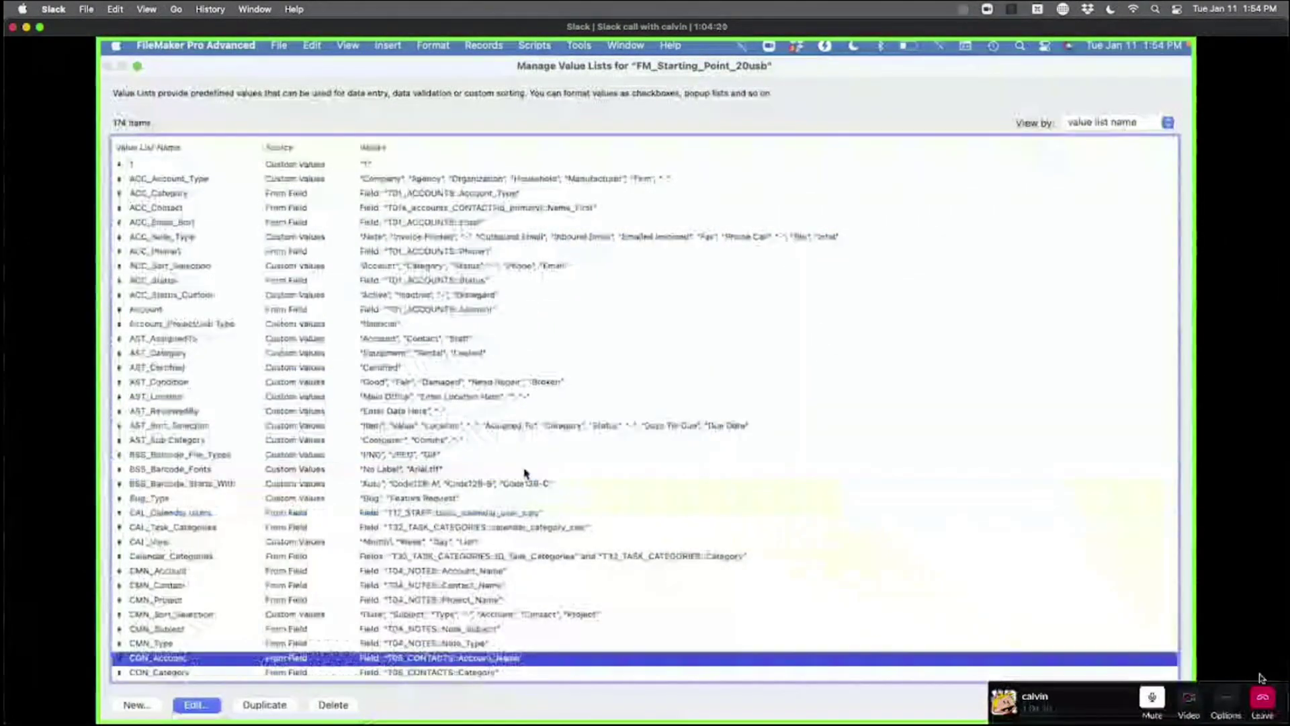
{"action": "scroll", "coordinate": [527, 473], "scroll_direction": "down", "scroll_amount": 3}
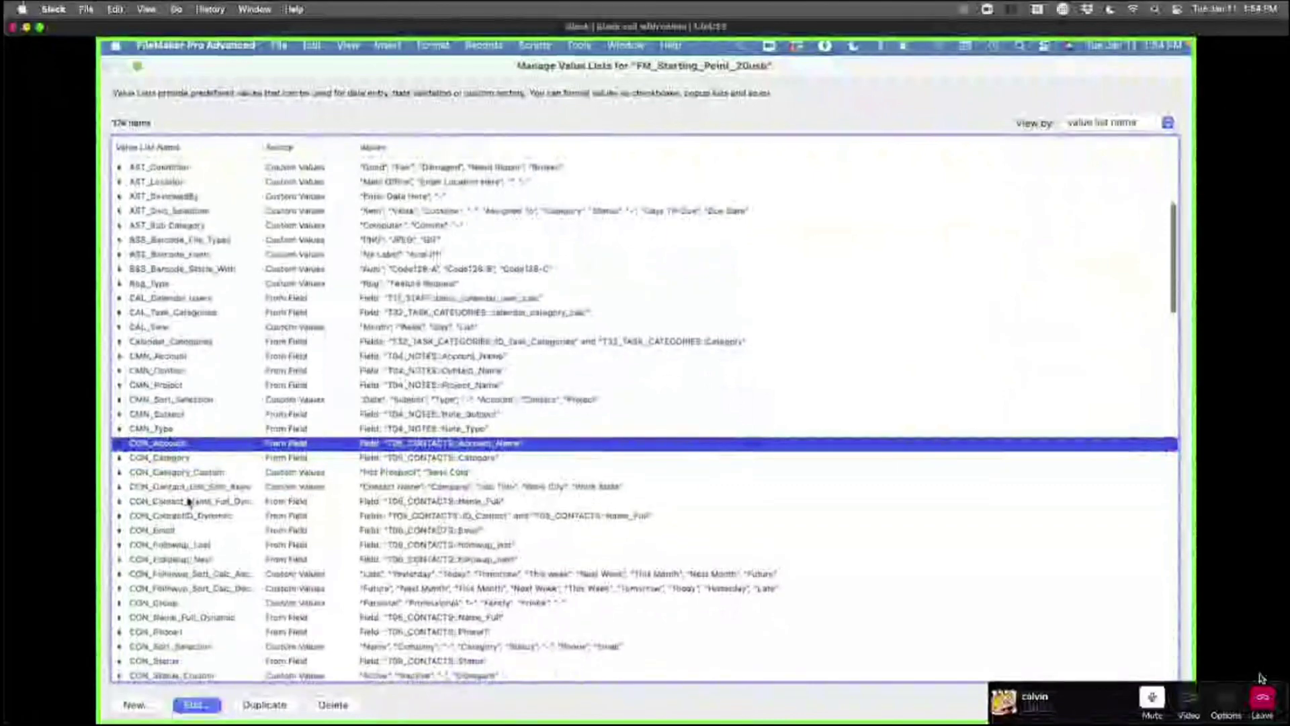
{"action": "double_click", "coordinate": [211, 501]}
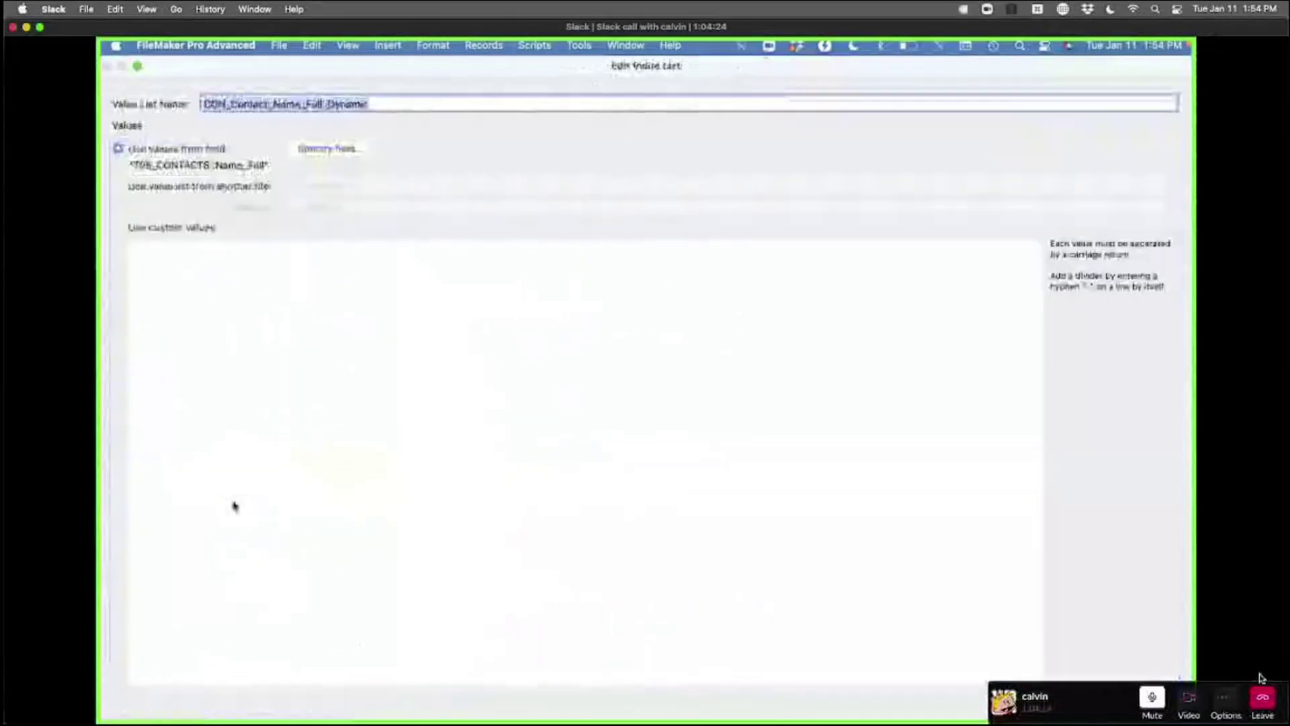
- Base the value list on the Contact_Name_Search field of T05_CONTACTS and save the value list changes
{"action": "left_click", "coordinate": [360, 149]}
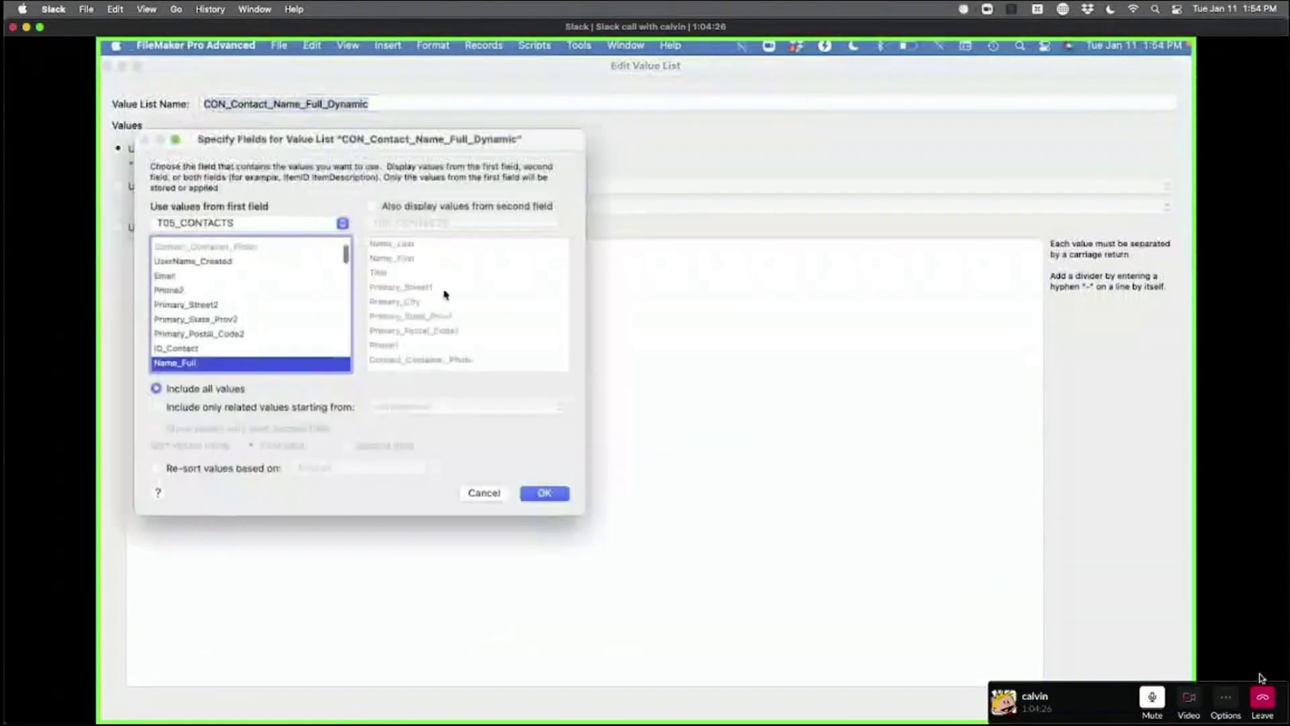
{"action": "scroll", "coordinate": [191, 365], "scroll_direction": "down", "scroll_amount": 2}
{"action": "scroll", "coordinate": [191, 365], "scroll_direction": "down", "scroll_amount": 10}
{"action": "left_click", "coordinate": [192, 365]}
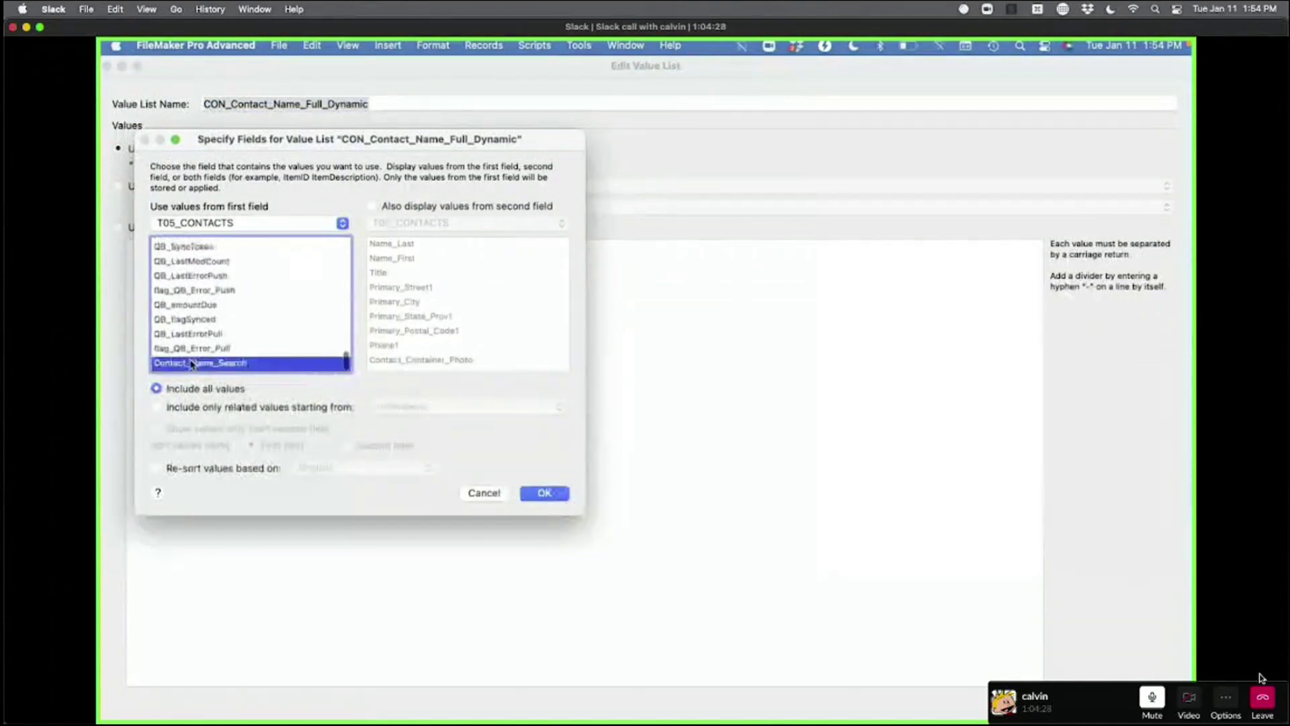
{"action": "left_click", "coordinate": [545, 493]}
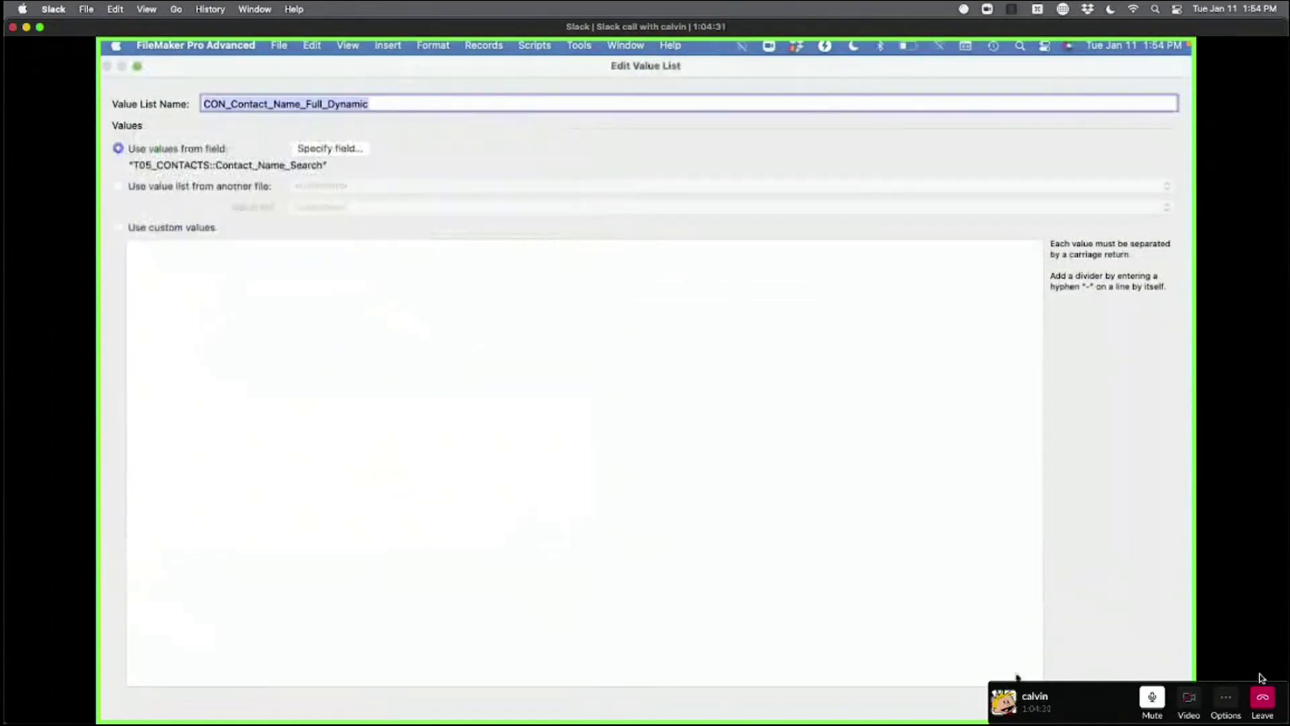
{"action": "key", "text": "Return"}
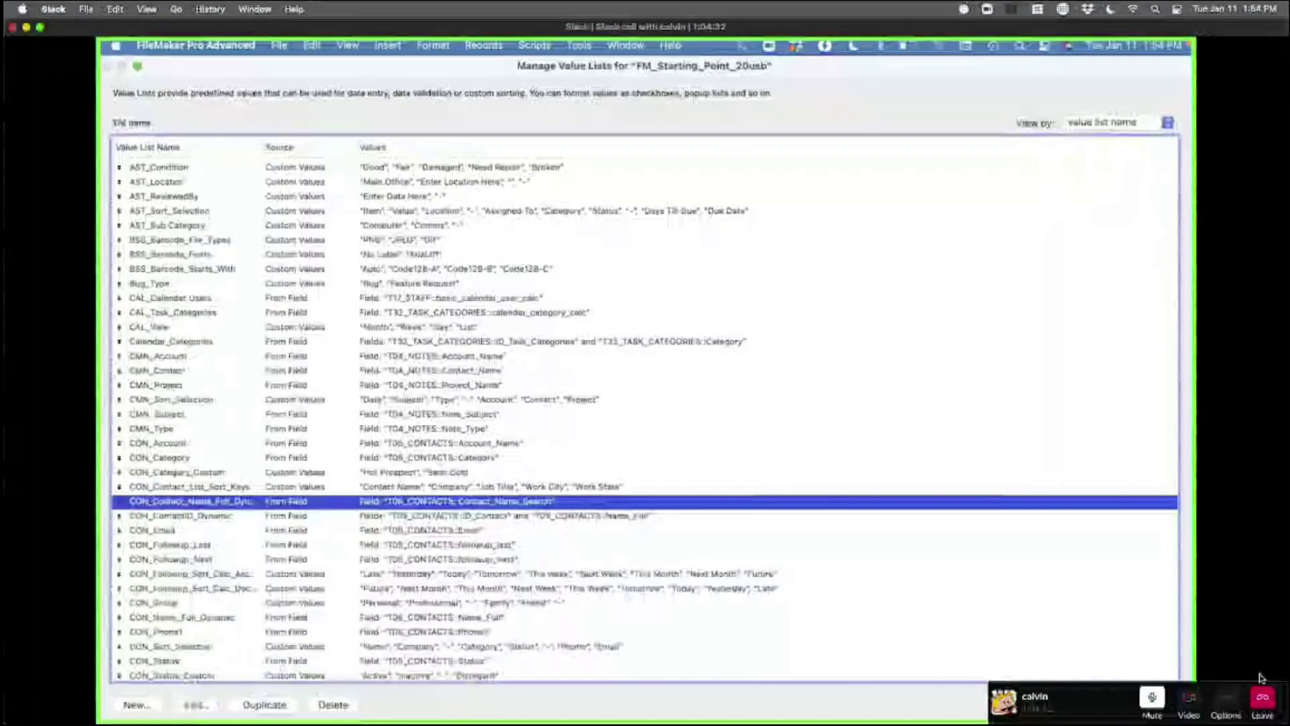
{"action": "key", "text": "Return"}
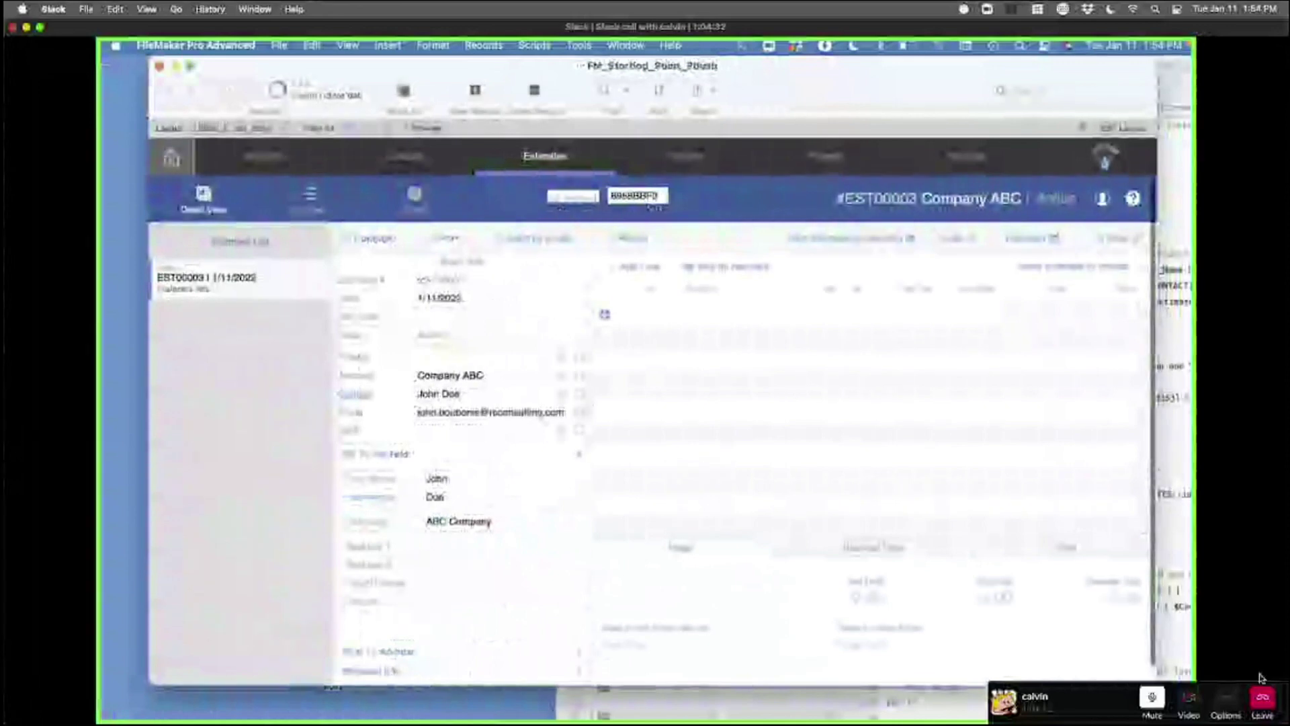
- Replace estimate EST00003's contact with another one, entering the name in last-comma-first form, and commit the entry
{"action": "left_click", "coordinate": [468, 395]}
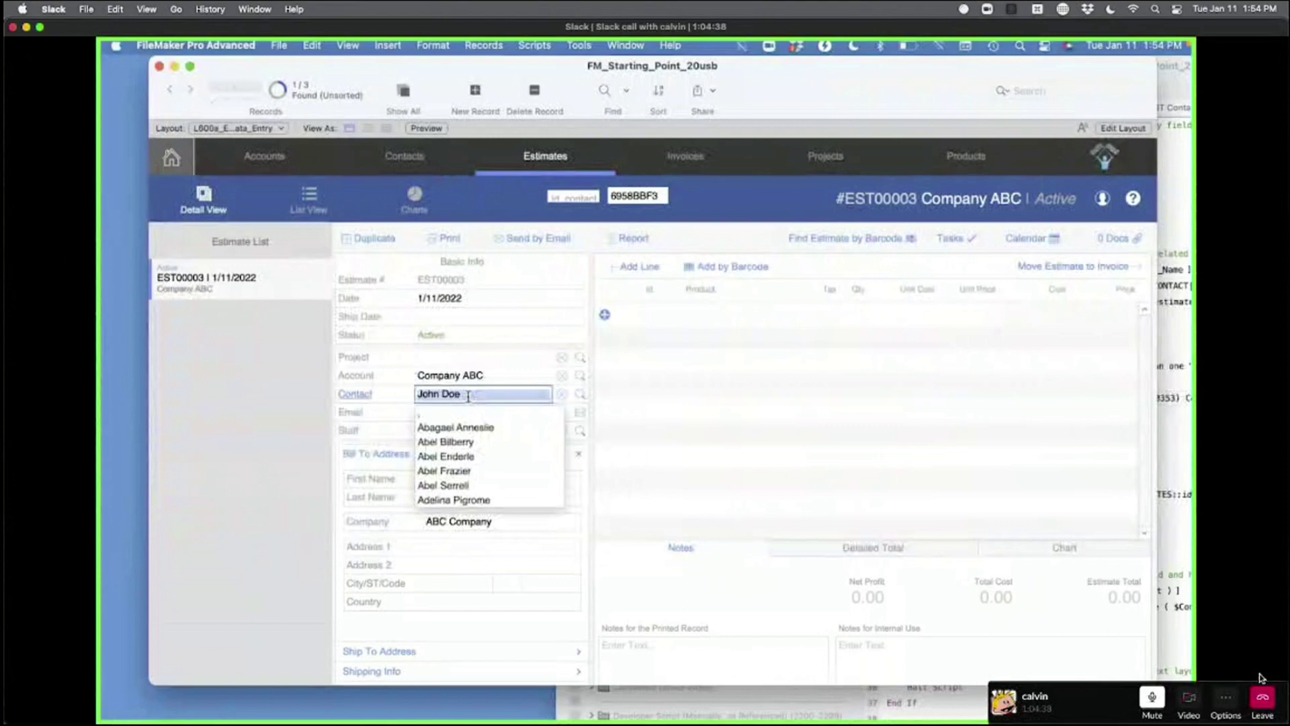
{"action": "type", "text": "Doe, Jack"}
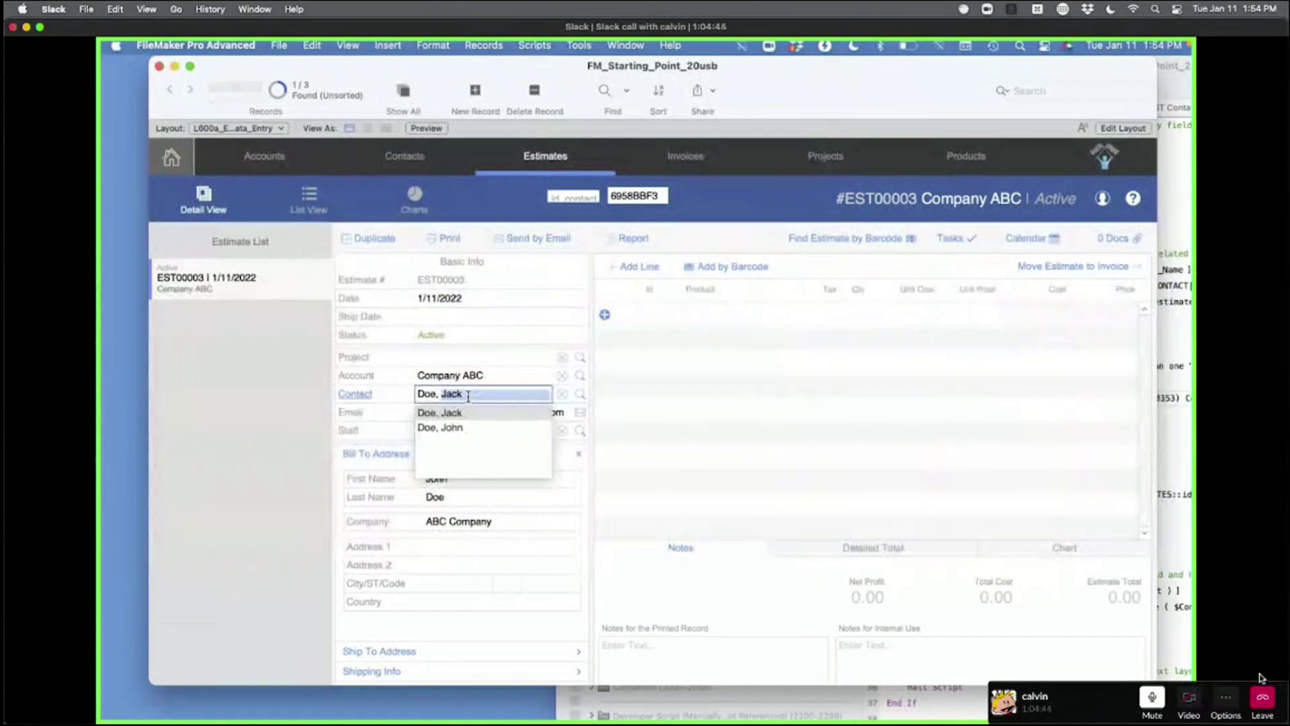
{"action": "key", "text": "Tab"}
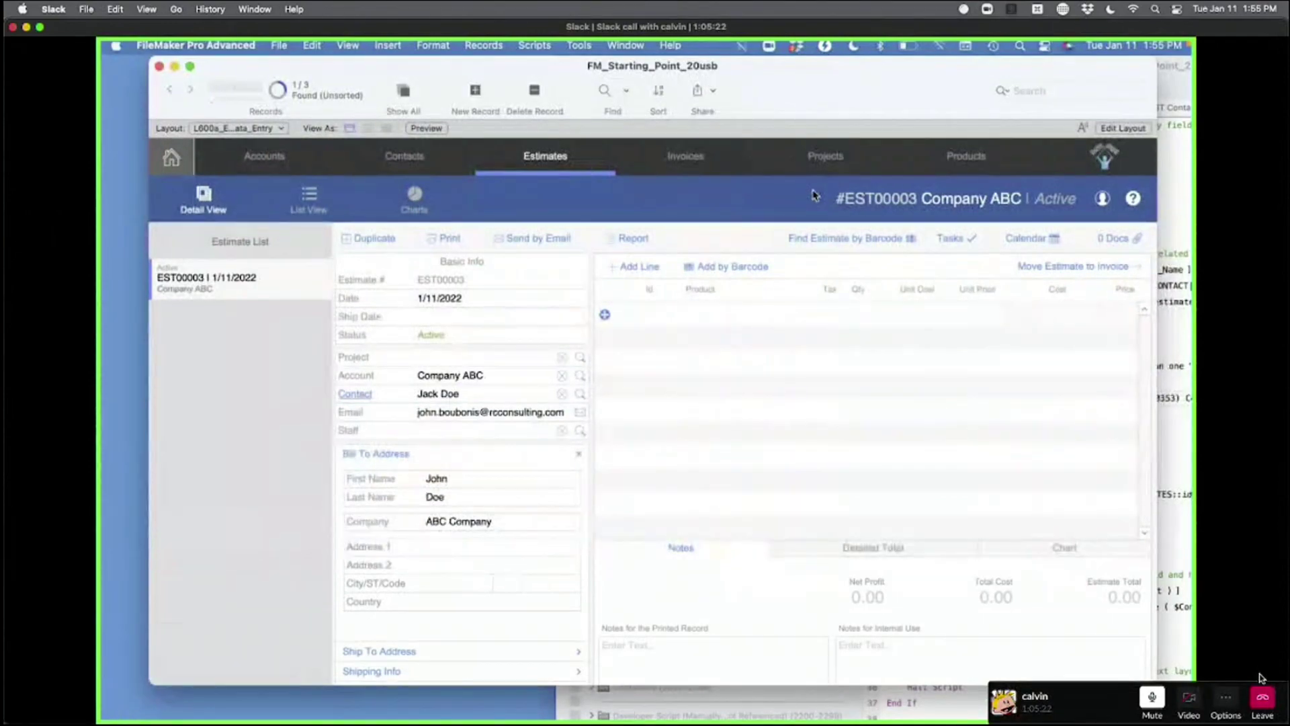
- Close the Script Workspace and the RCC Auto-Complete to Define Relationship file, and reposition the FM_Starting_Point_20usb window
{"action": "left_click", "coordinate": [1173, 81]}
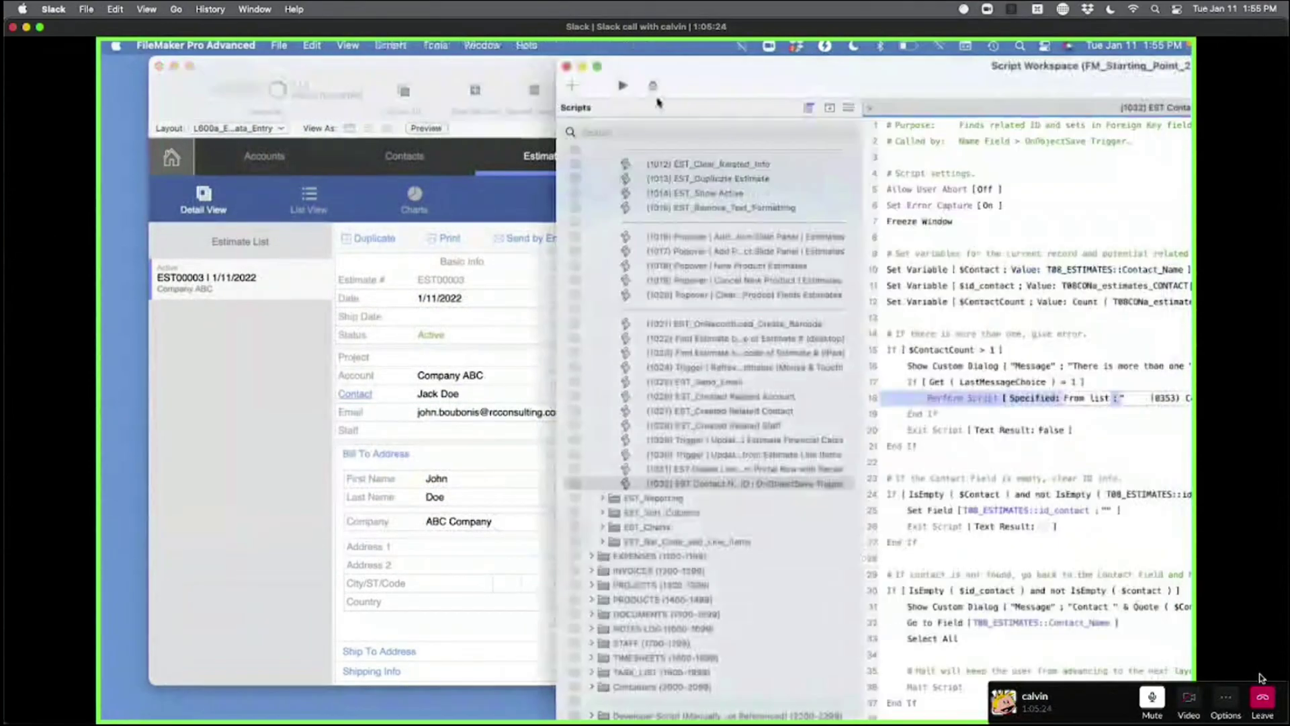
{"action": "left_click", "coordinate": [568, 66]}
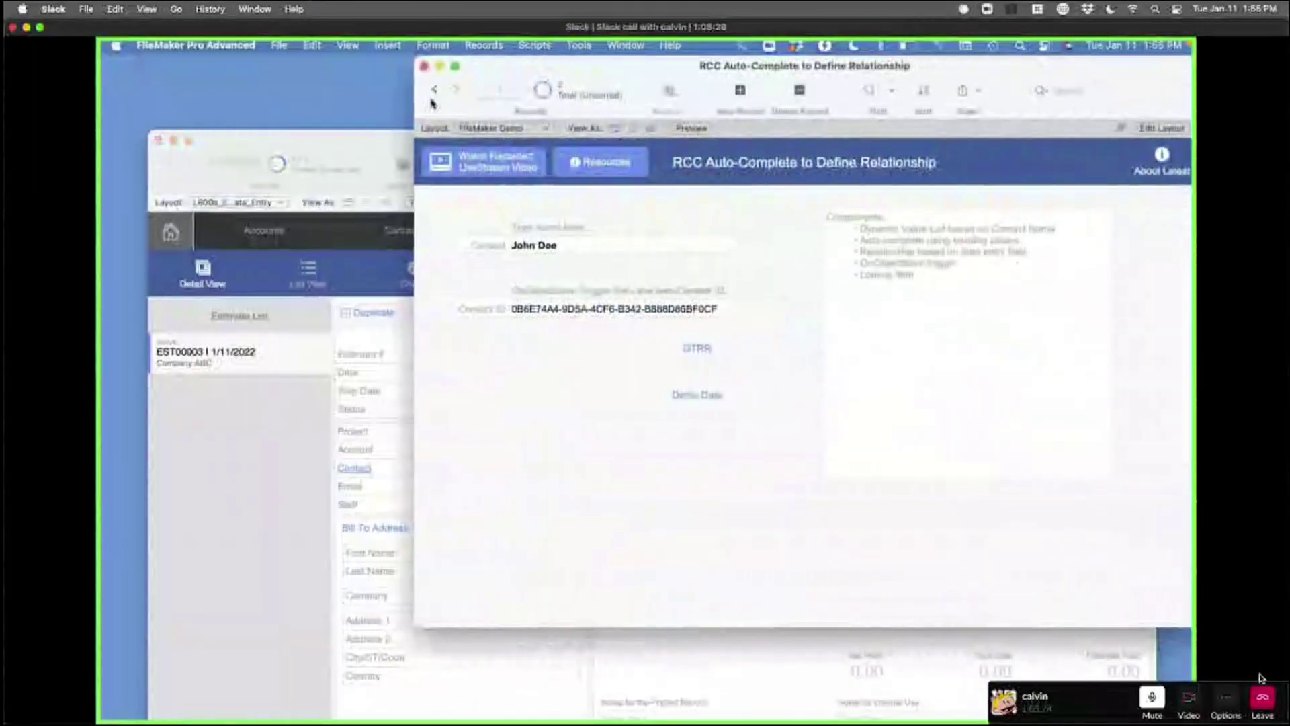
{"action": "left_click", "coordinate": [427, 68]}
{"action": "left_click_drag", "start_coordinate": [426, 140], "coordinate": [395, 66]}
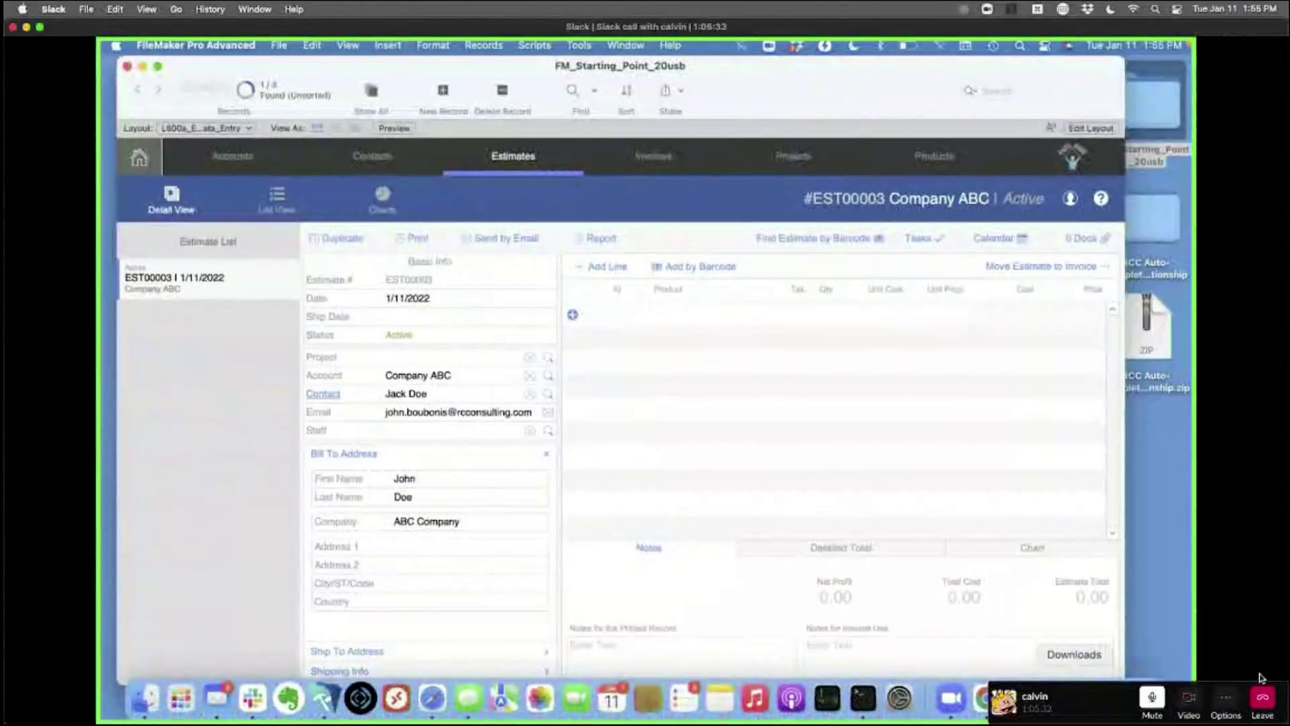